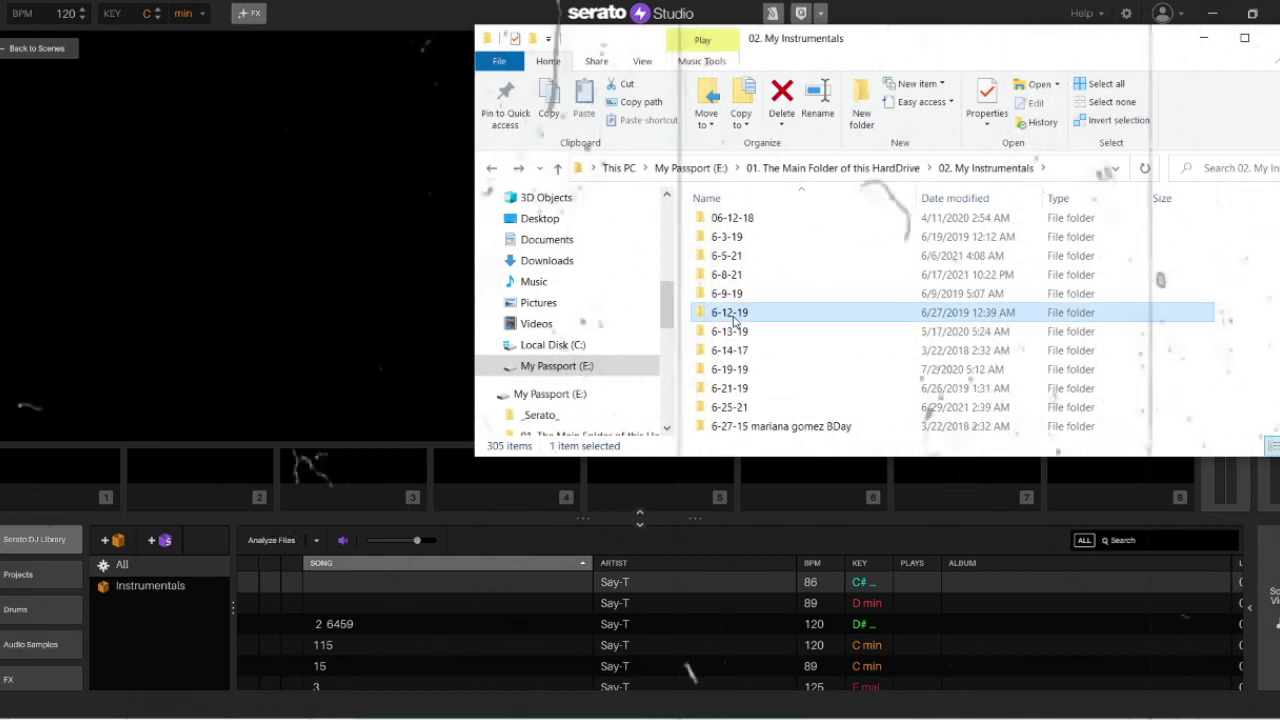
# Load the "4 Deep" instrumental from the 6-12-19 folder into the project as the first audio track
pyautogui.doubleClick(735, 314)
pyautogui.scroll(-5, 750, 318)
pyautogui.moveTo(1279, 235); pyautogui.dragTo(1279, 348)
pyautogui.scroll(20, 800, 316)
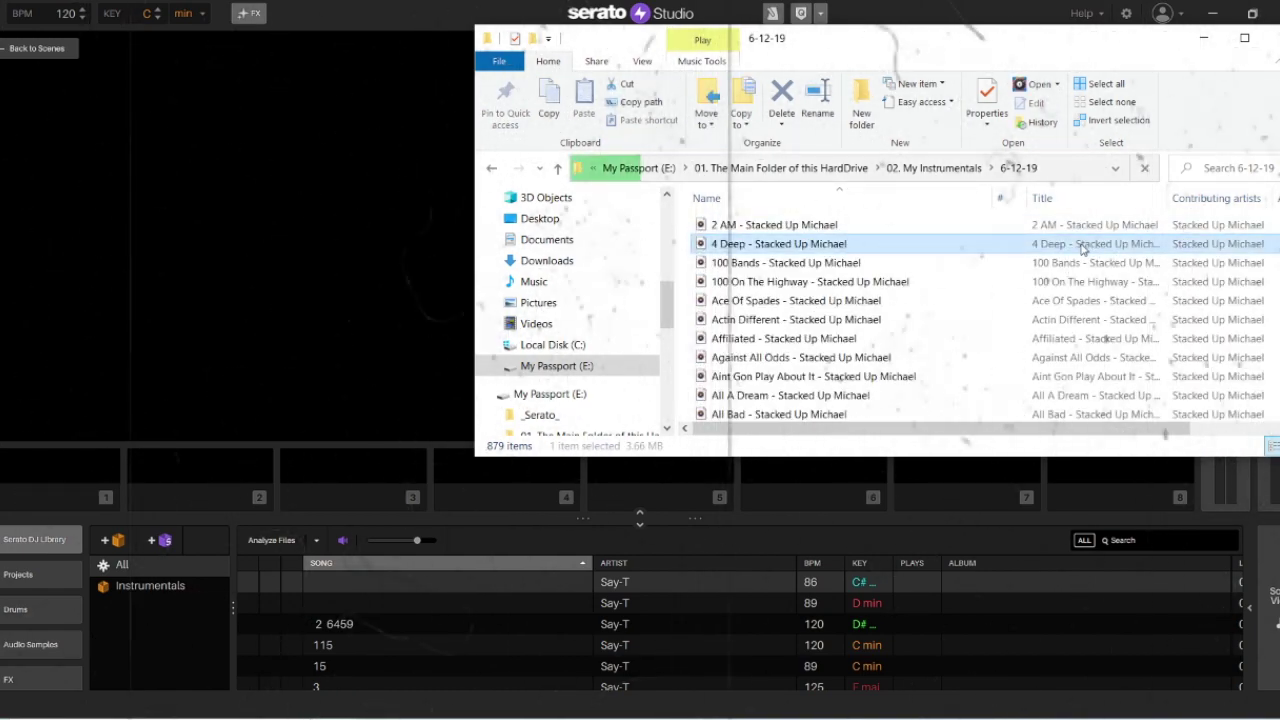
pyautogui.moveTo(773, 246); pyautogui.dragTo(398, 268)
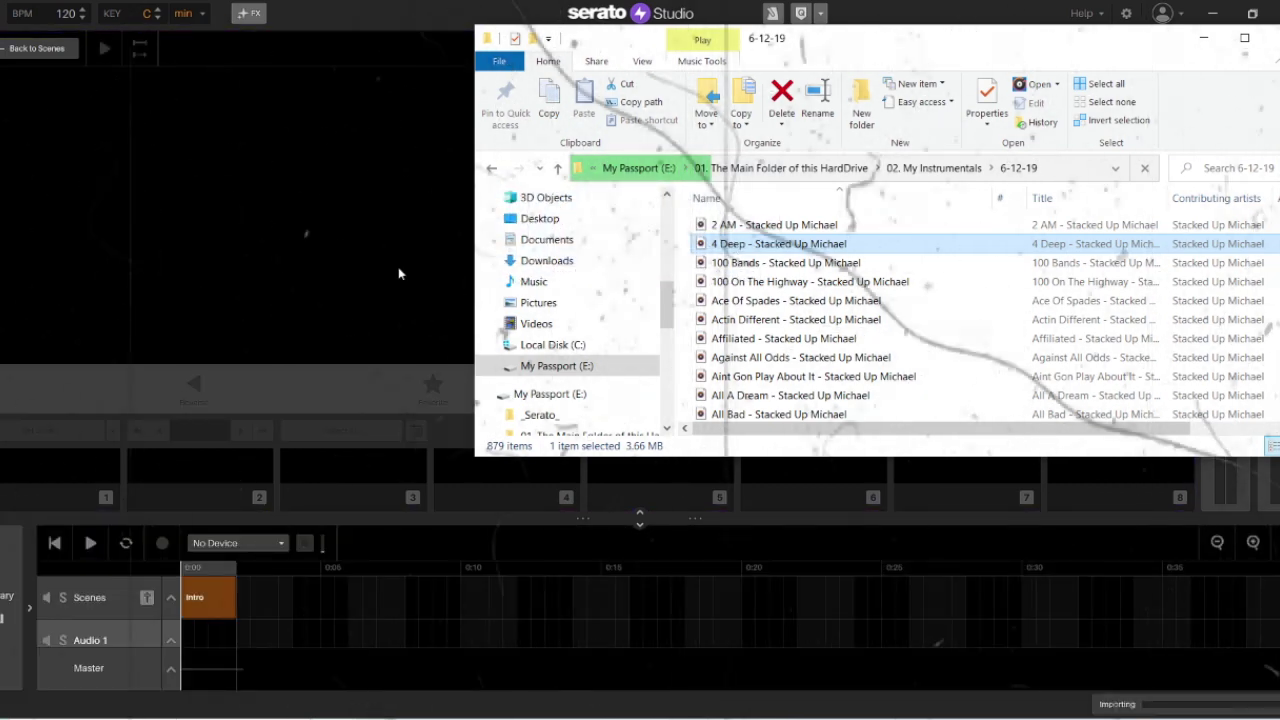
# Open the 03. UBMurdaTV Accapellas folder on the My Passport drive and go into its BTNH subfolder
pyautogui.click(901, 167)
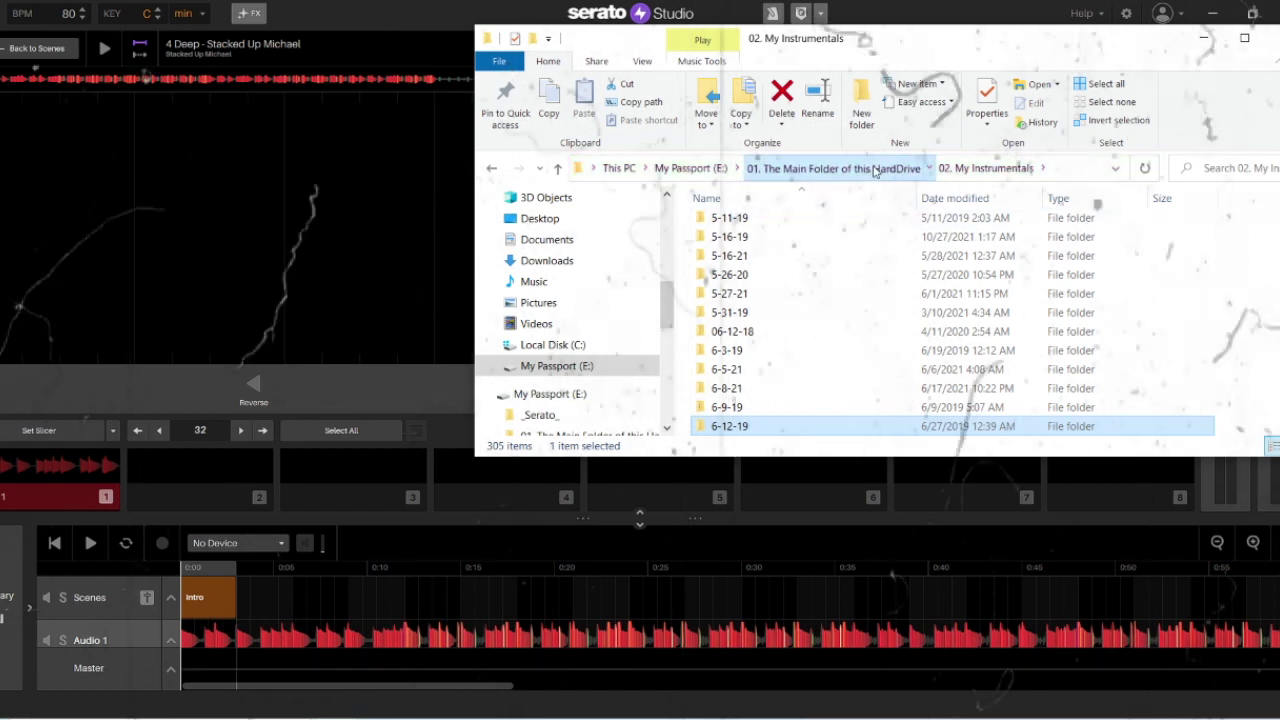
pyautogui.click(874, 170)
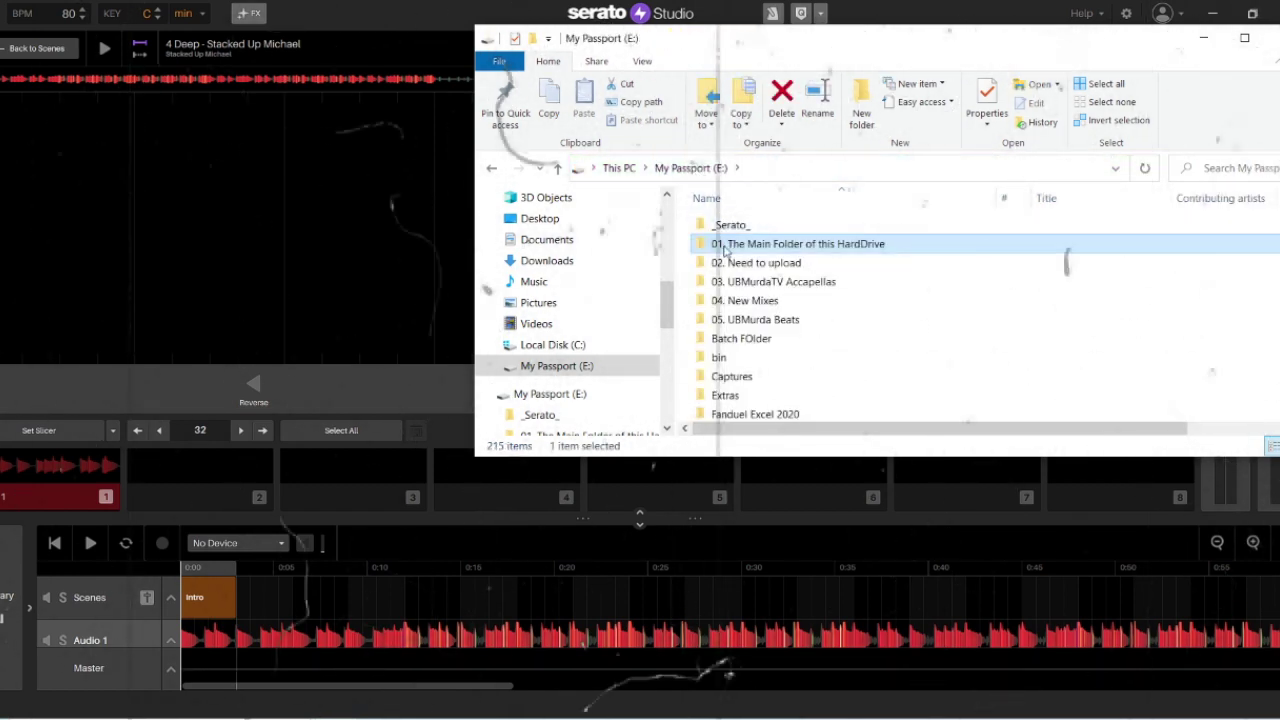
pyautogui.doubleClick(735, 284)
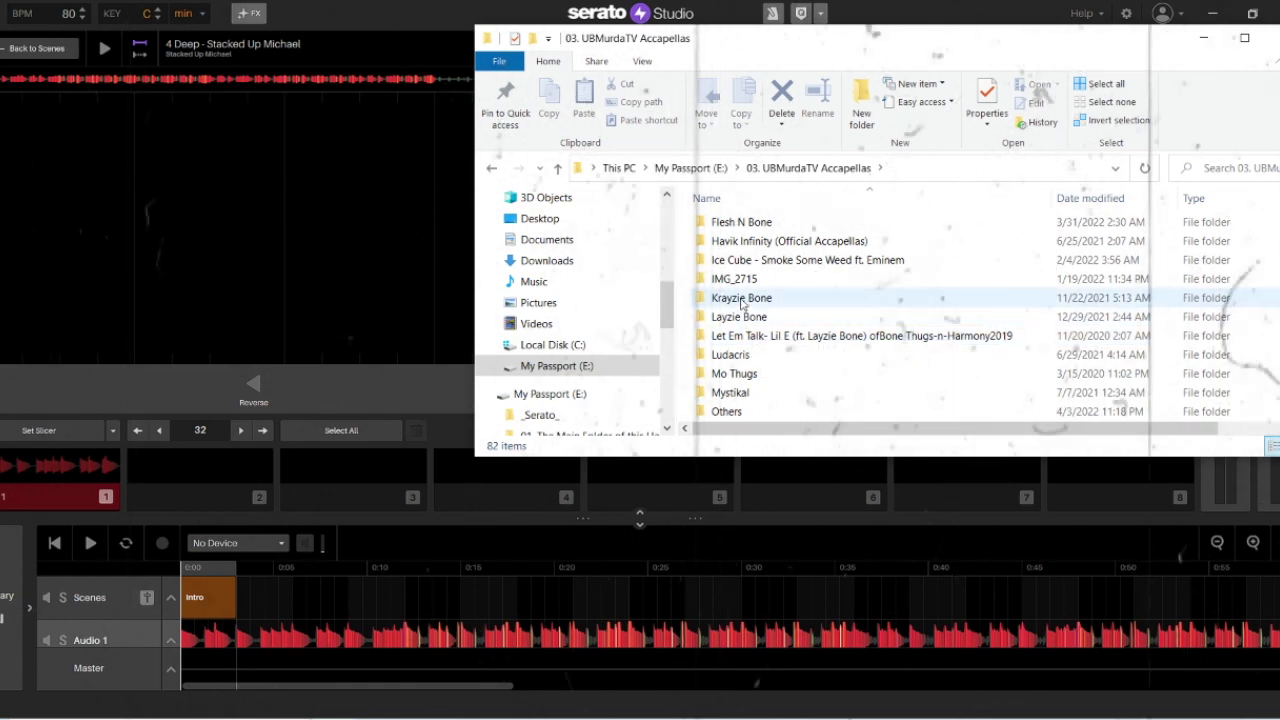
pyautogui.scroll(1, 741, 305)
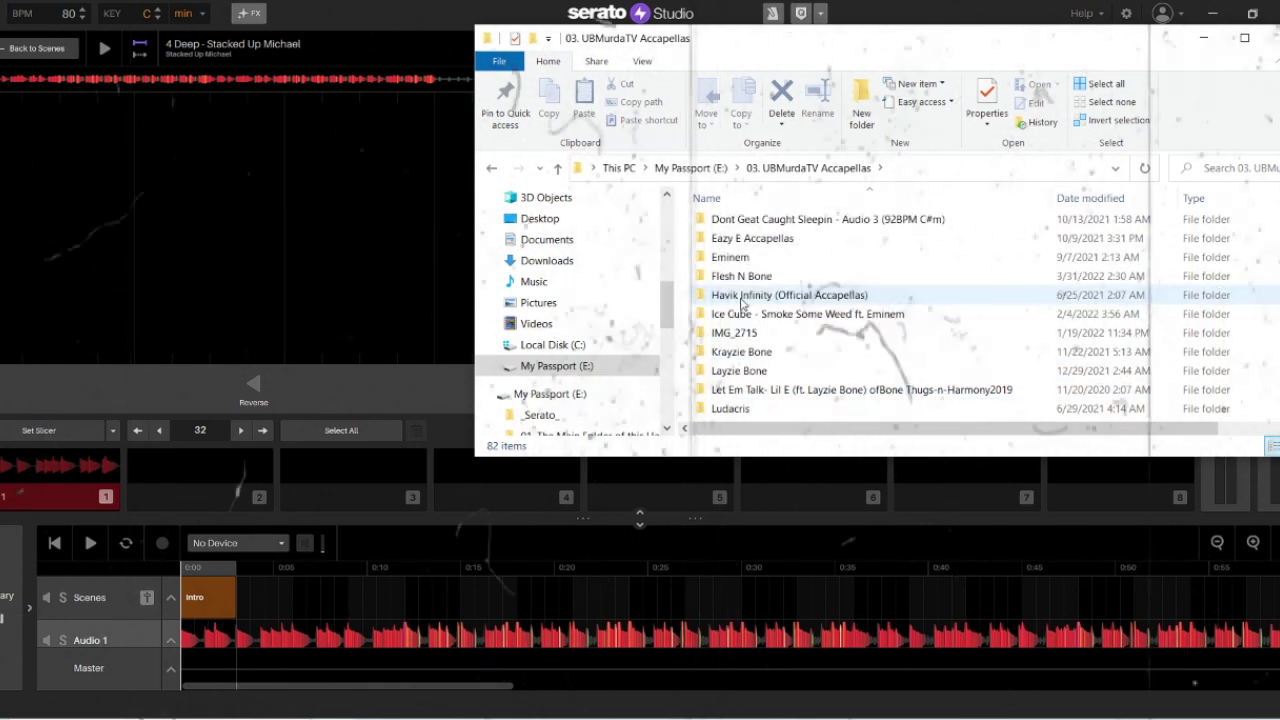
pyautogui.scroll(2, 748, 303)
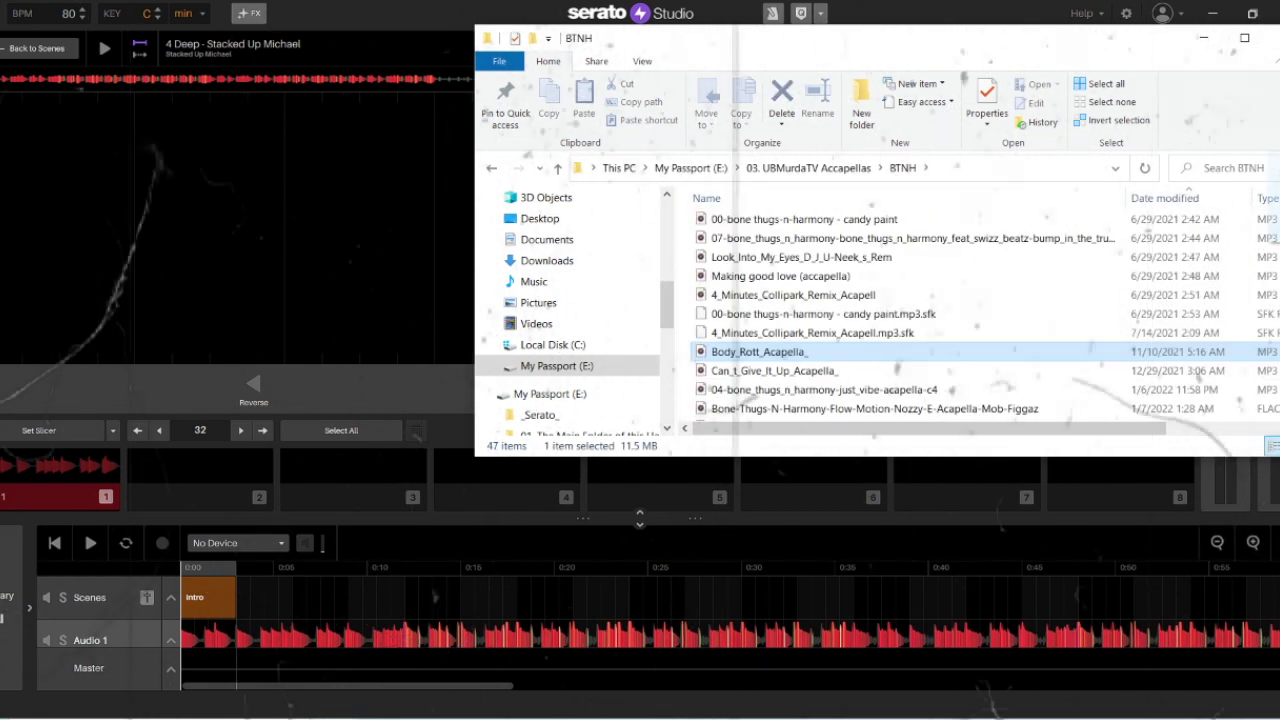
# Open the 06 - Murder One folder inside BTNH - Resurrectiuon (Accapellas + Instrumentals)
pyautogui.moveTo(765, 352); pyautogui.dragTo(1279, 312)
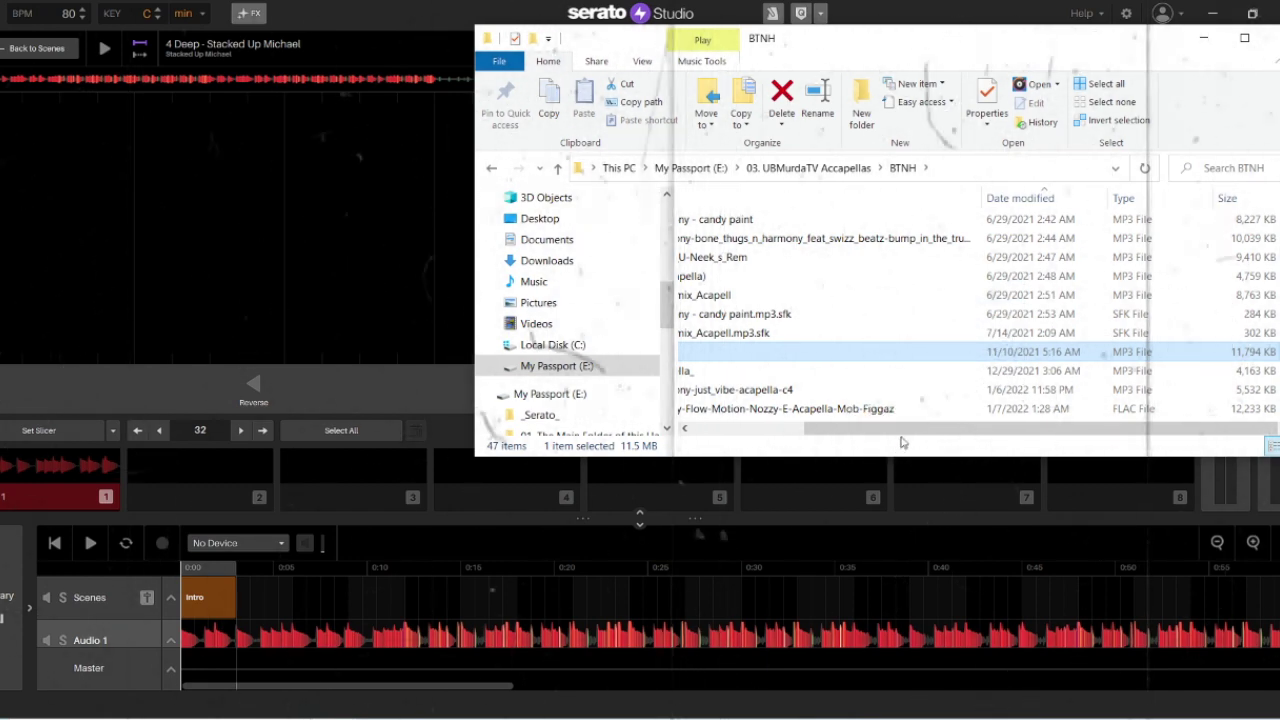
pyautogui.moveTo(910, 429); pyautogui.dragTo(901, 429)
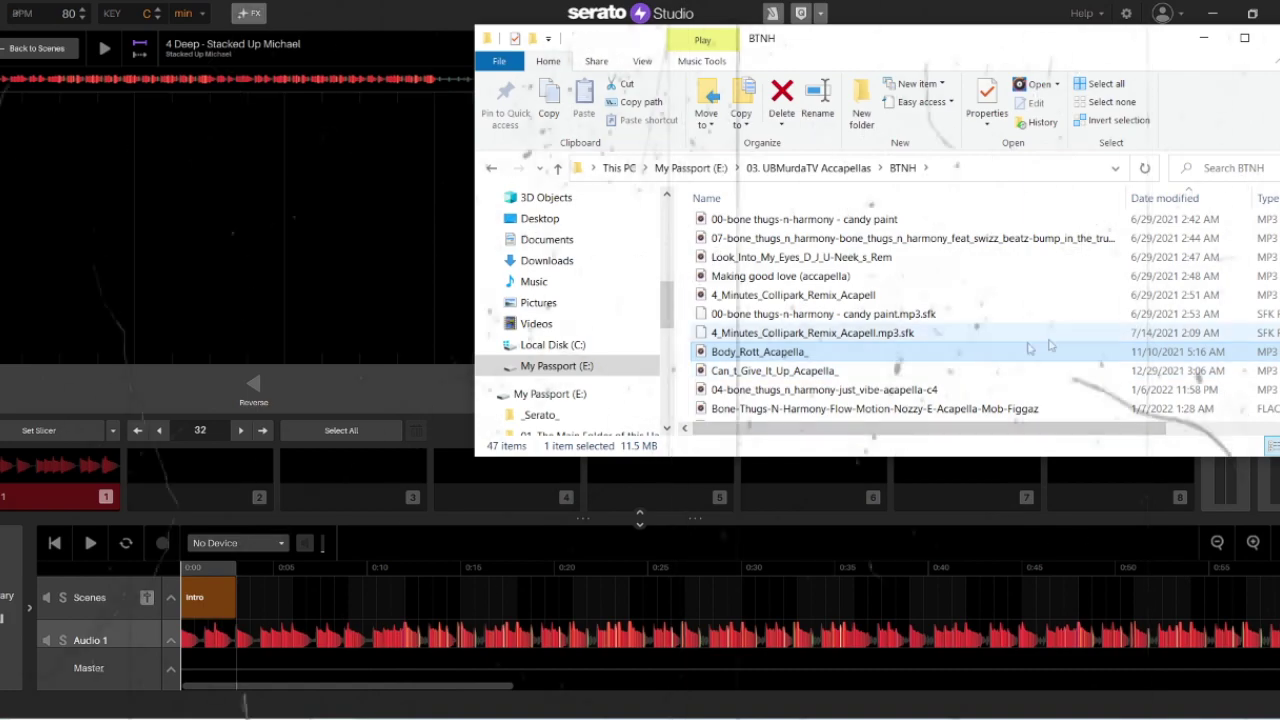
pyautogui.moveTo(1279, 237); pyautogui.dragTo(1279, 256)
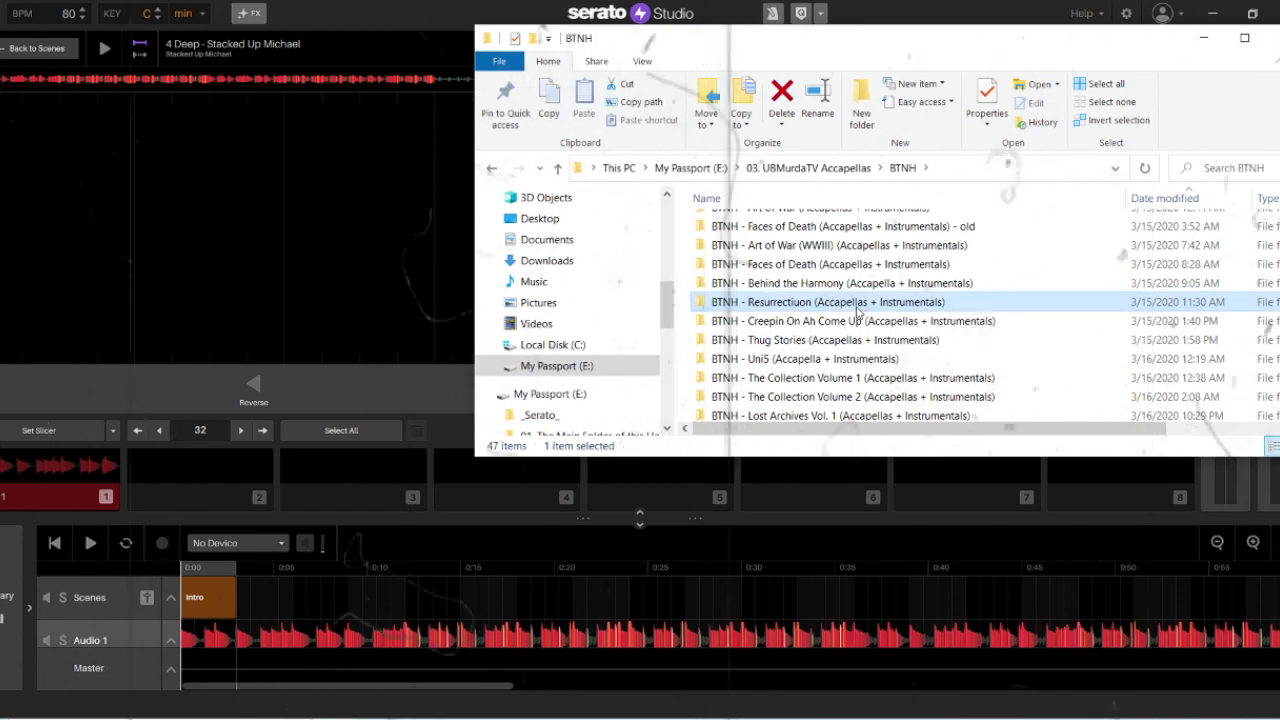
pyautogui.scroll(-1, 900, 320)
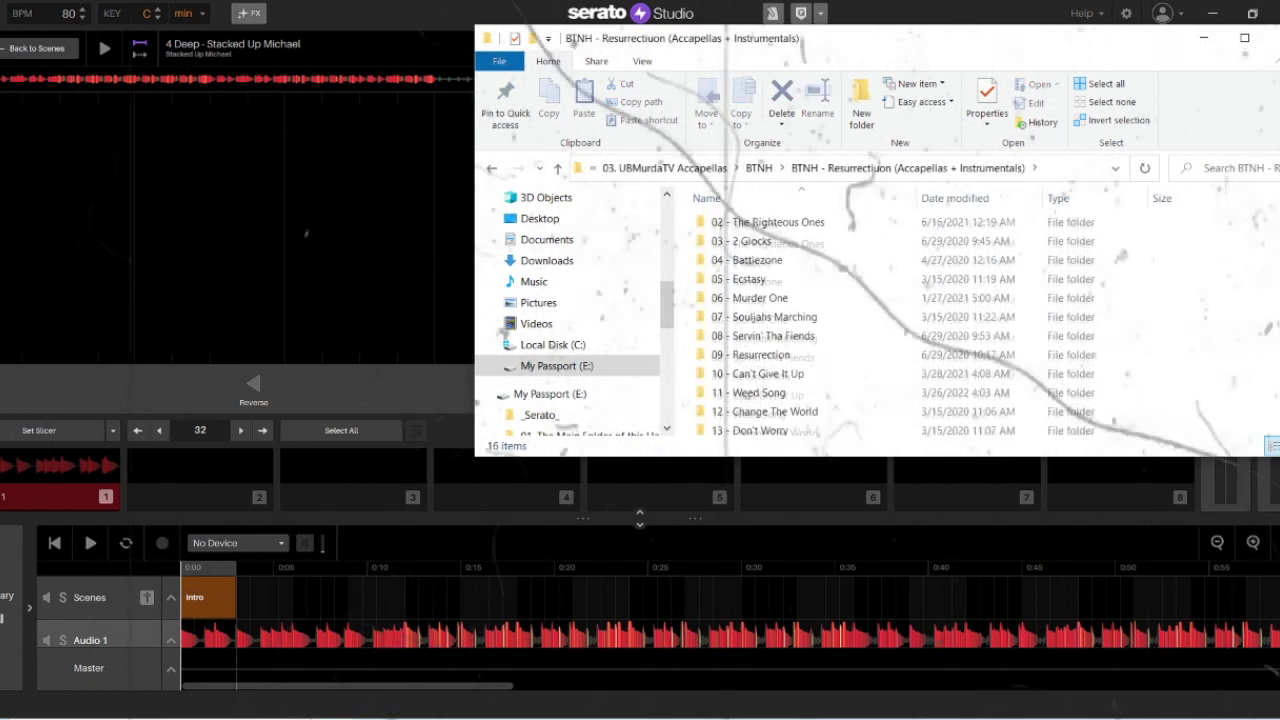
pyautogui.scroll(1, 800, 300)
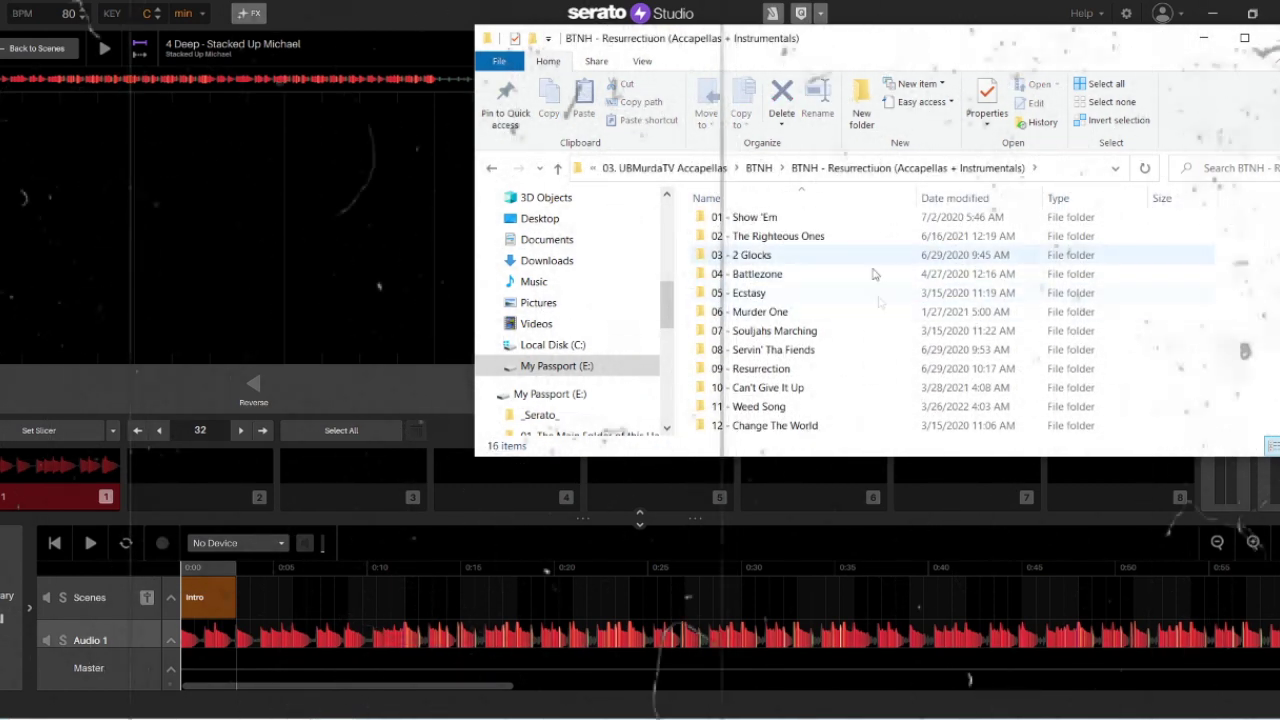
pyautogui.click(803, 311)
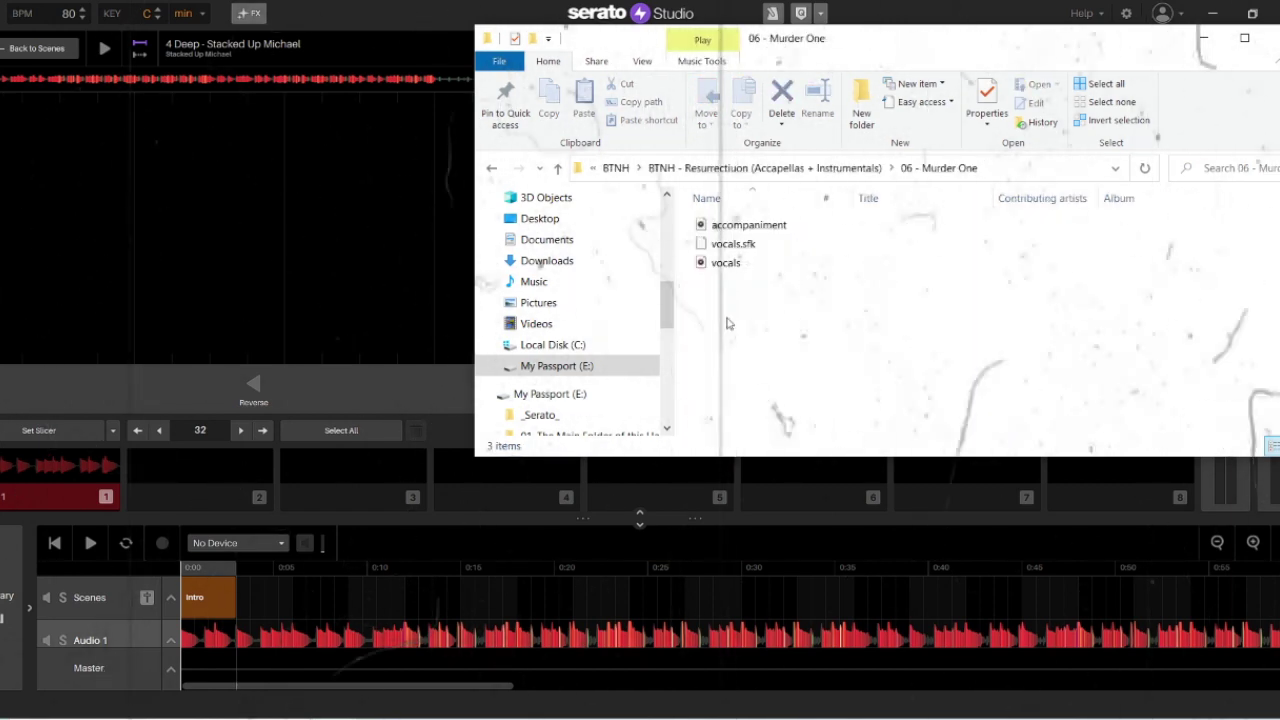
# Enlarge the song timeline area and add a second audio track below Audio 1
pyautogui.moveTo(730, 270)
pyautogui.mouseDown()
pyautogui.moveTo(314, 275)
pyautogui.moveTo(715, 273)
pyautogui.mouseUp()
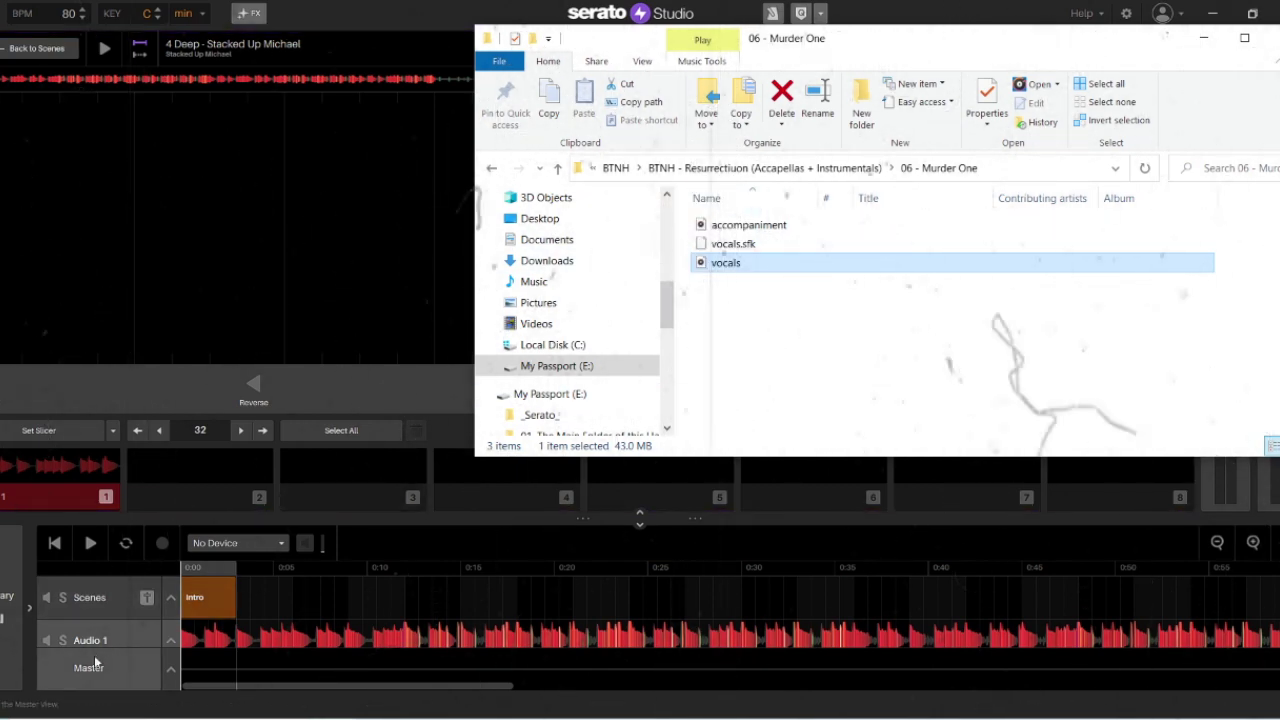
pyautogui.moveTo(174, 518); pyautogui.dragTo(200, 370)
pyautogui.click(117, 538)
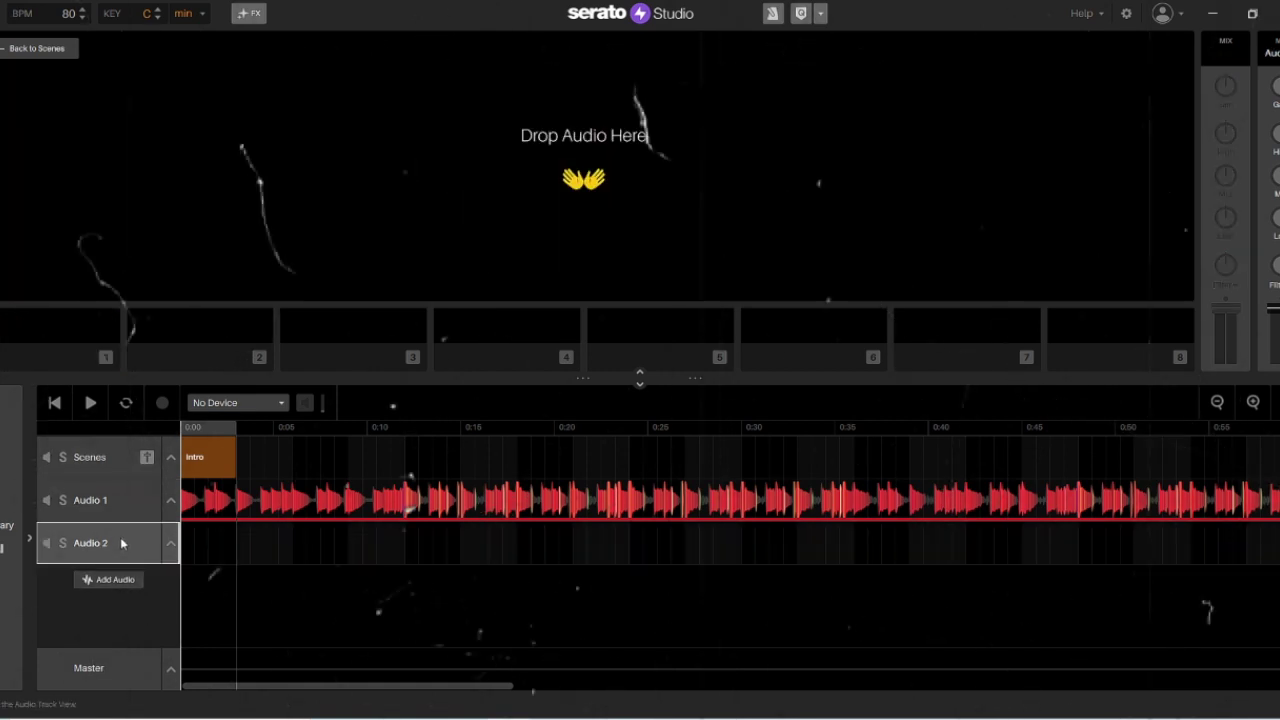
# Load the vocals file from the 06 - Murder One folder onto the Audio 2 track
pyautogui.moveTo(340, 714)
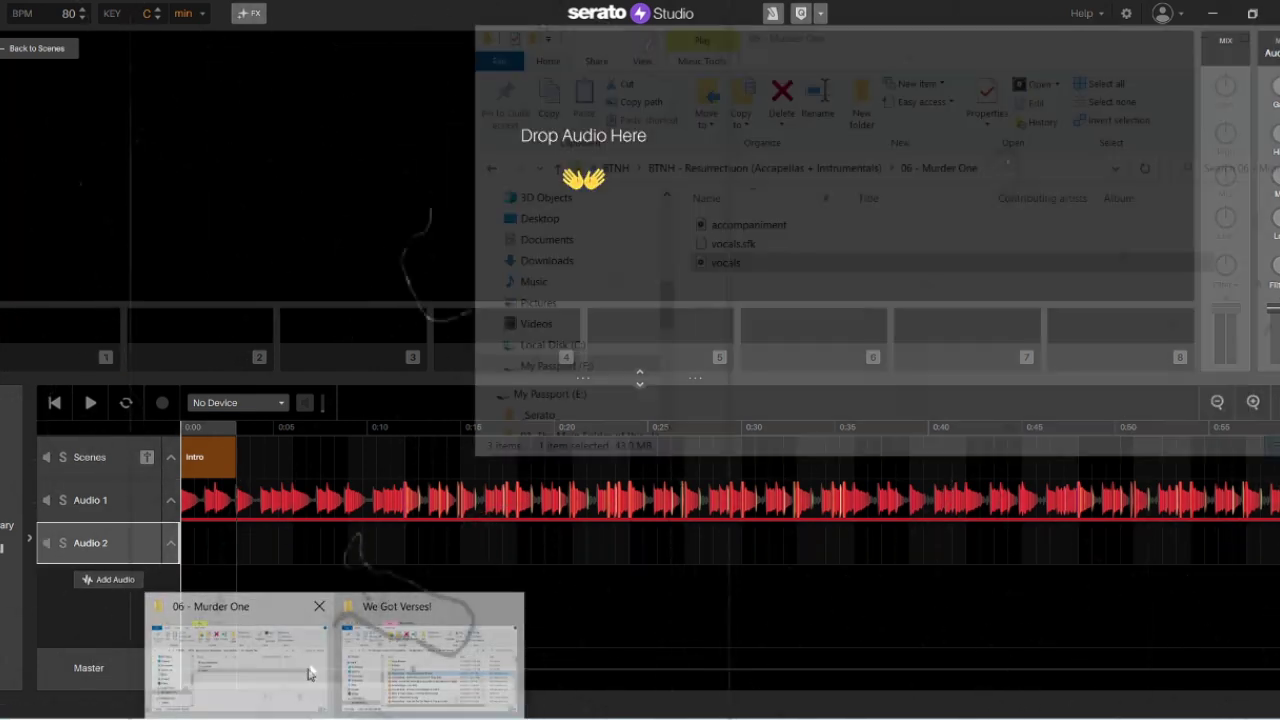
pyautogui.click(290, 660)
pyautogui.moveTo(725, 262); pyautogui.dragTo(202, 229)
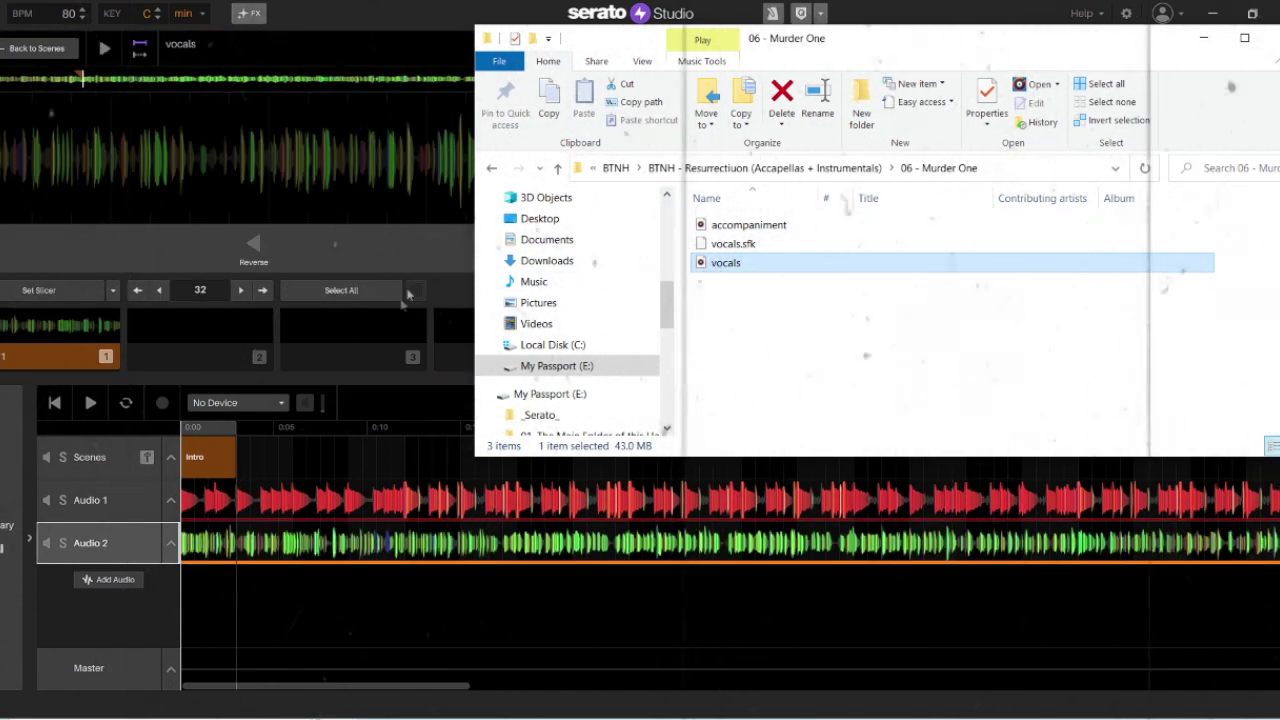
pyautogui.click(470, 327)
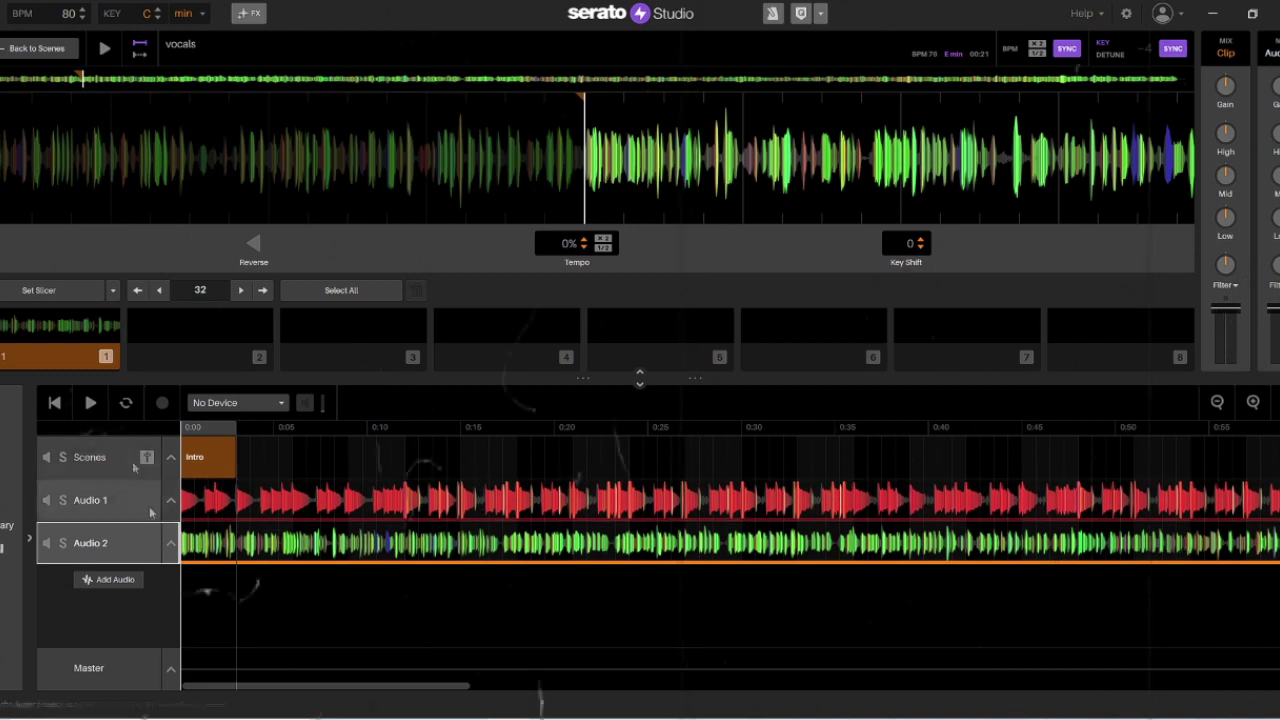
# Play the song and turn off key sync for the vocals clip
pyautogui.click(90, 402)
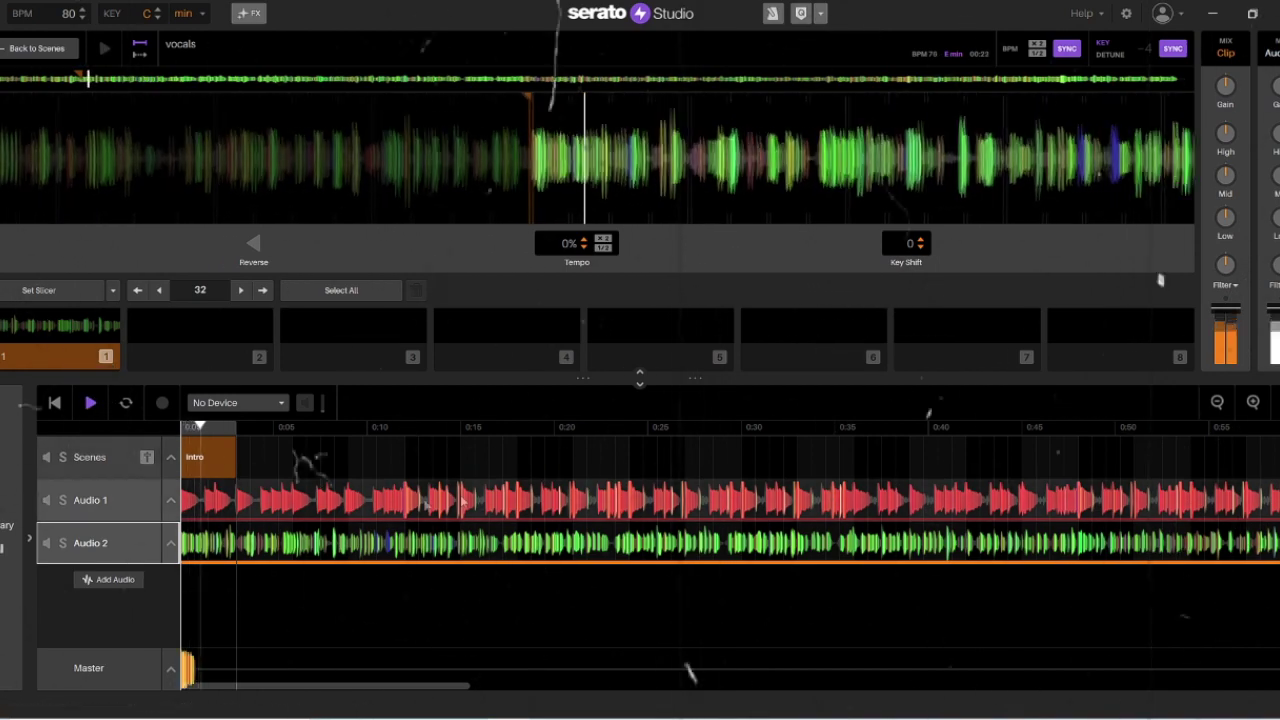
pyautogui.click(1174, 52)
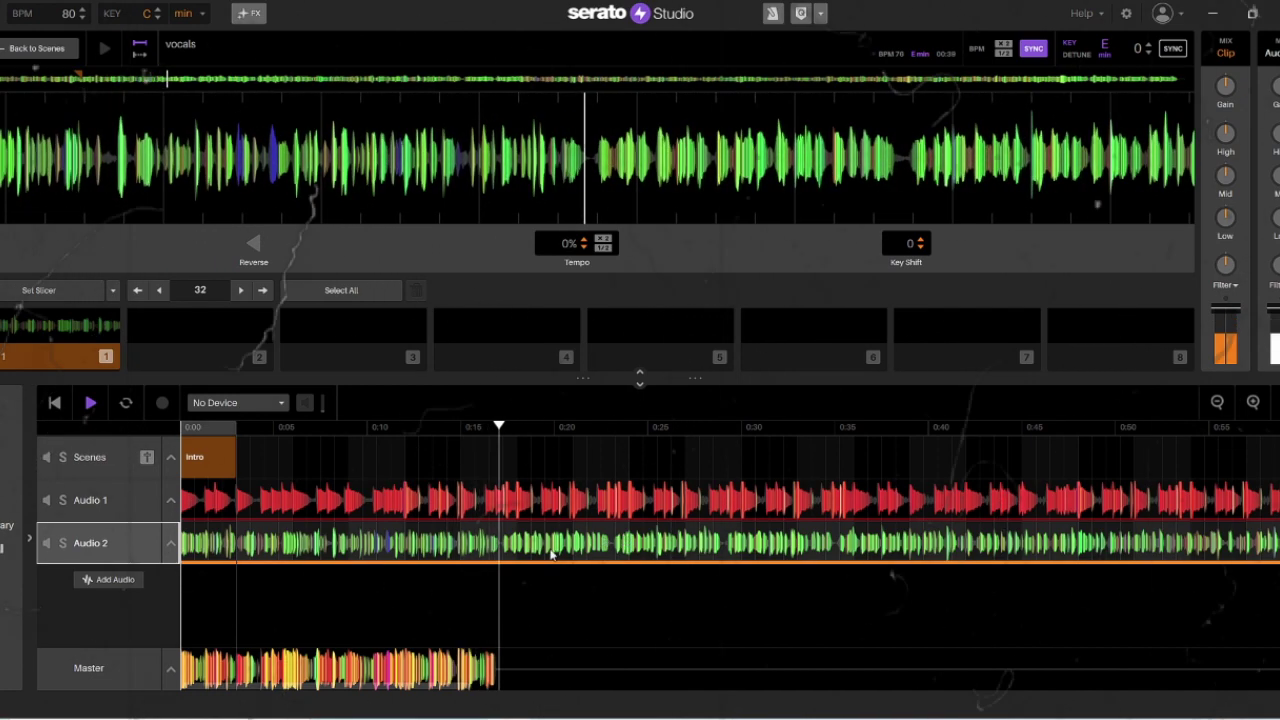
# Try starting the vocals clip at about 0:17, with the instrumental clip placed back at the start of the timeline
pyautogui.moveTo(536, 586); pyautogui.dragTo(1245, 510)
pyautogui.moveTo(884, 508); pyautogui.dragTo(744, 491)
pyautogui.moveTo(880, 498); pyautogui.dragTo(768, 517)
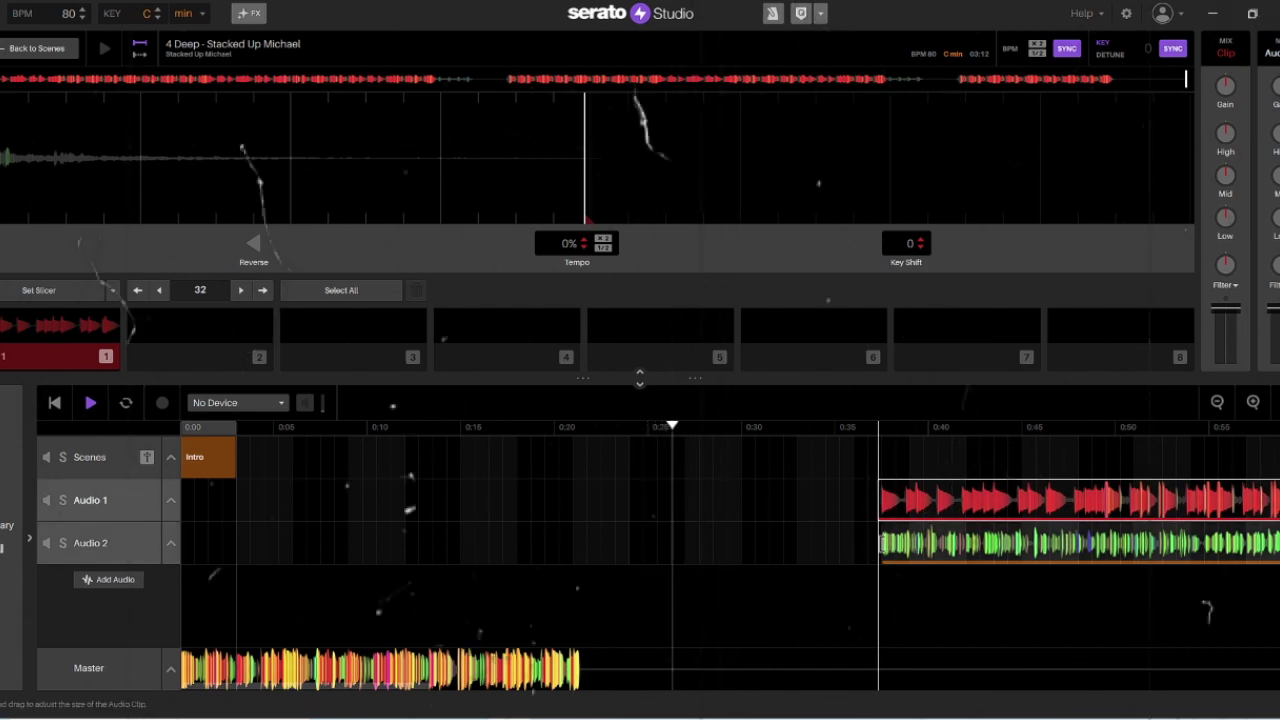
pyautogui.moveTo(879, 543); pyautogui.dragTo(471, 543)
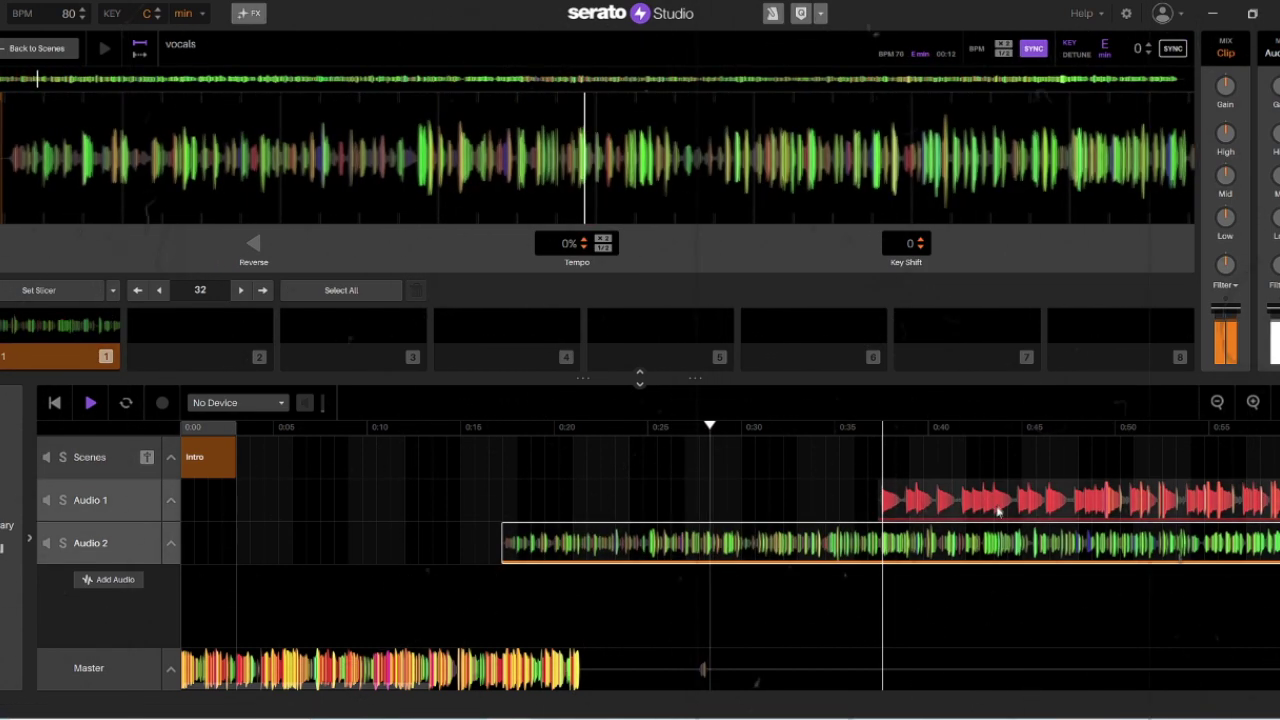
pyautogui.moveTo(879, 500); pyautogui.dragTo(183, 500)
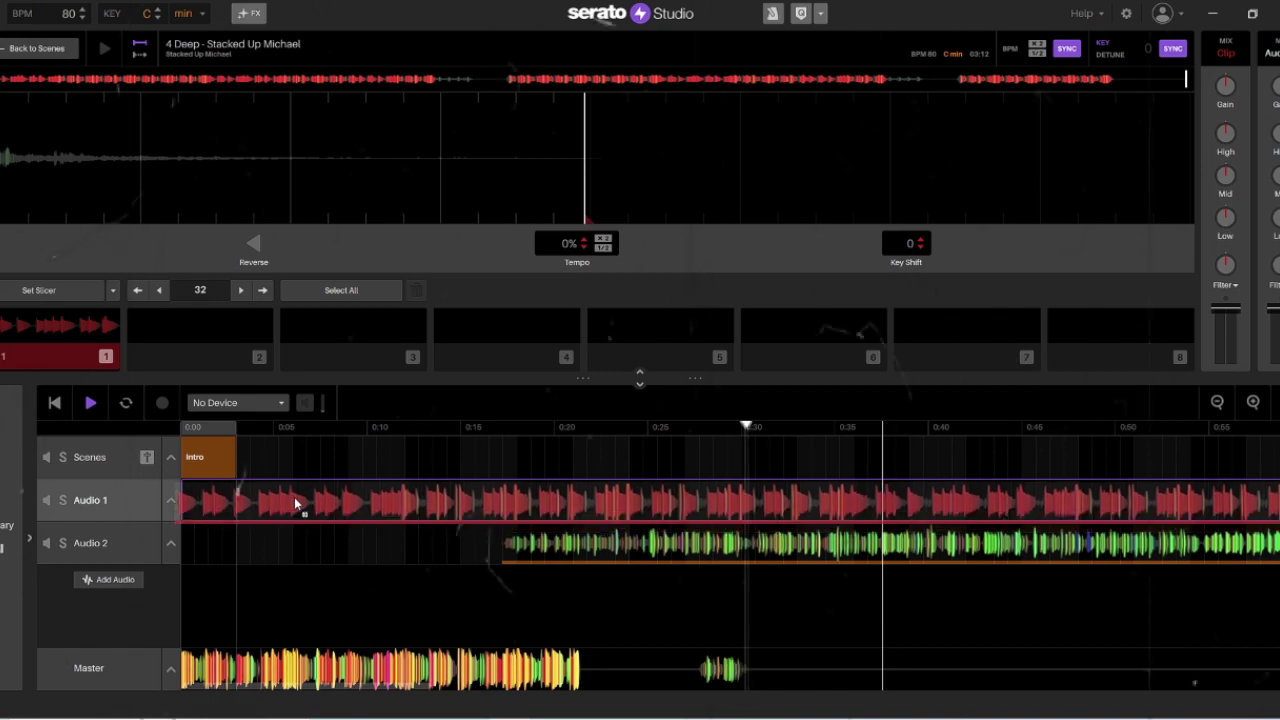
# Reposition the vocals clip on Audio 2 to start at about 0:11, playing the song from the beginning to check the timing
pyautogui.moveTo(505, 543); pyautogui.dragTo(729, 545)
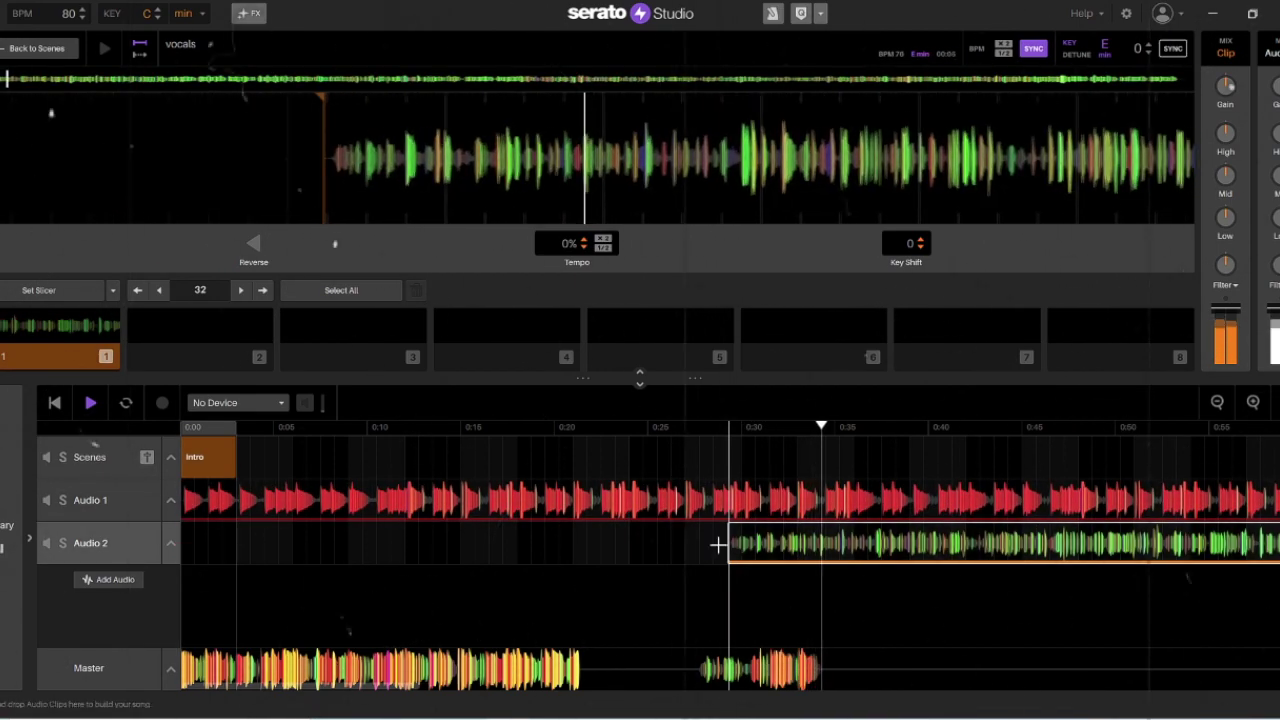
pyautogui.click(195, 594)
pyautogui.moveTo(729, 545); pyautogui.dragTo(410, 543)
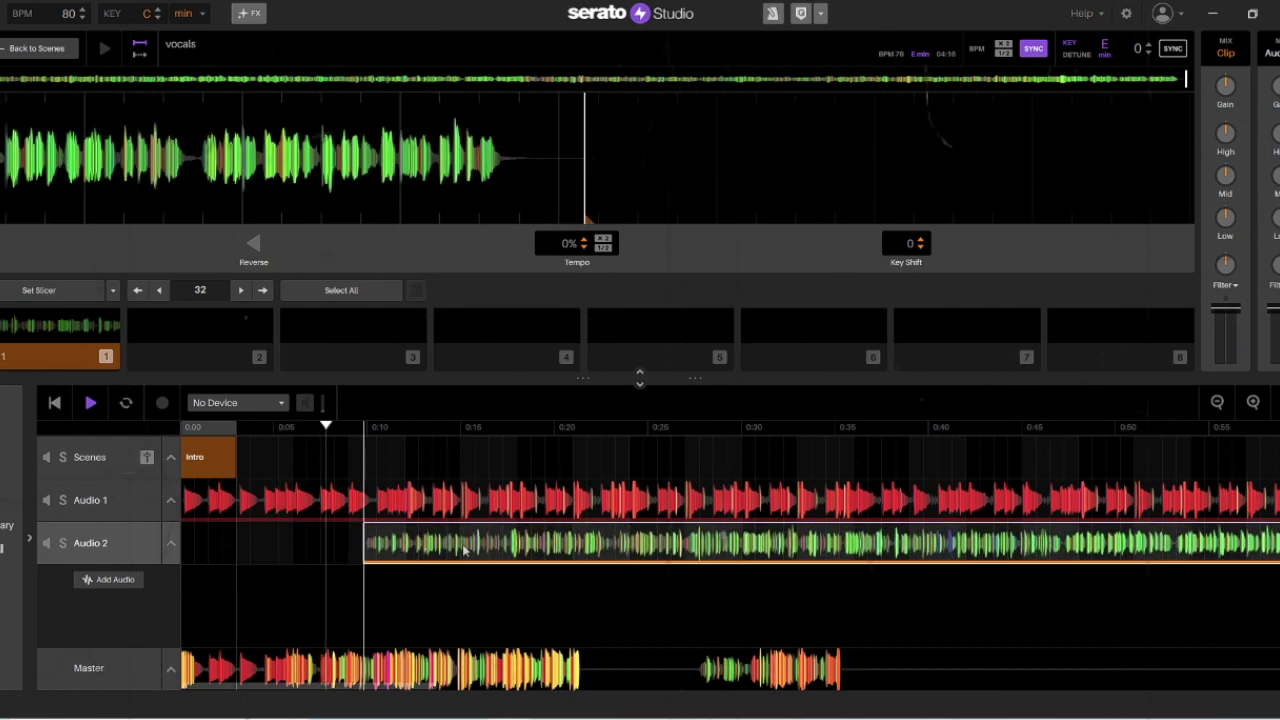
pyautogui.click(1252, 403)
pyautogui.click(1252, 403)
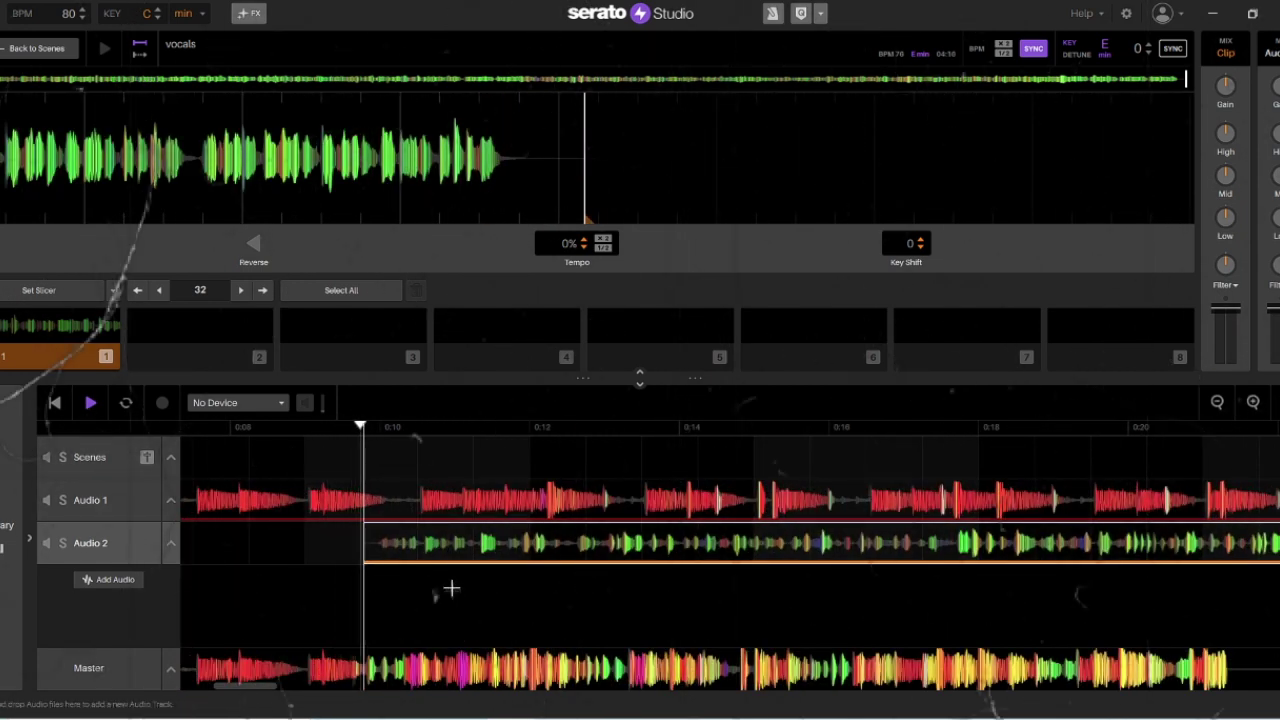
pyautogui.moveTo(444, 550); pyautogui.dragTo(577, 544)
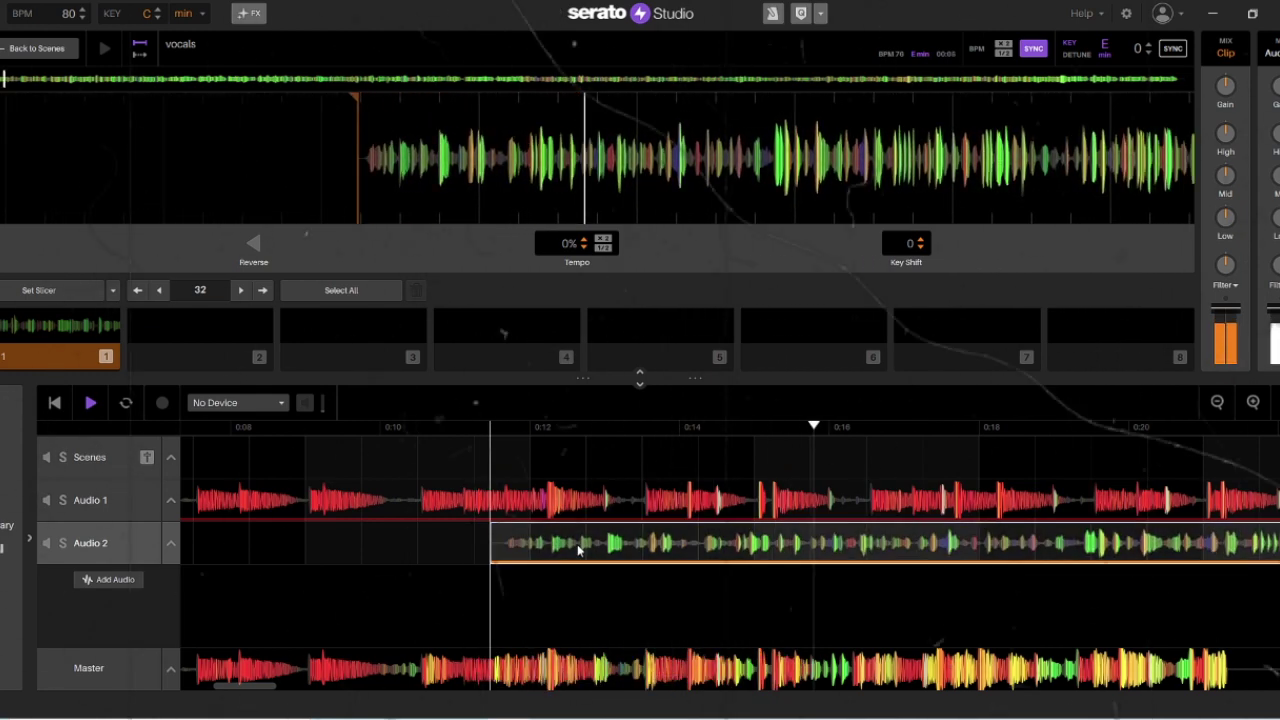
# Nudge the vocals clip slightly earlier to start at about 0:11.4, lining it up with the instrumental's beat
pyautogui.click(1253, 402)
pyautogui.moveTo(840, 544); pyautogui.dragTo(829, 544)
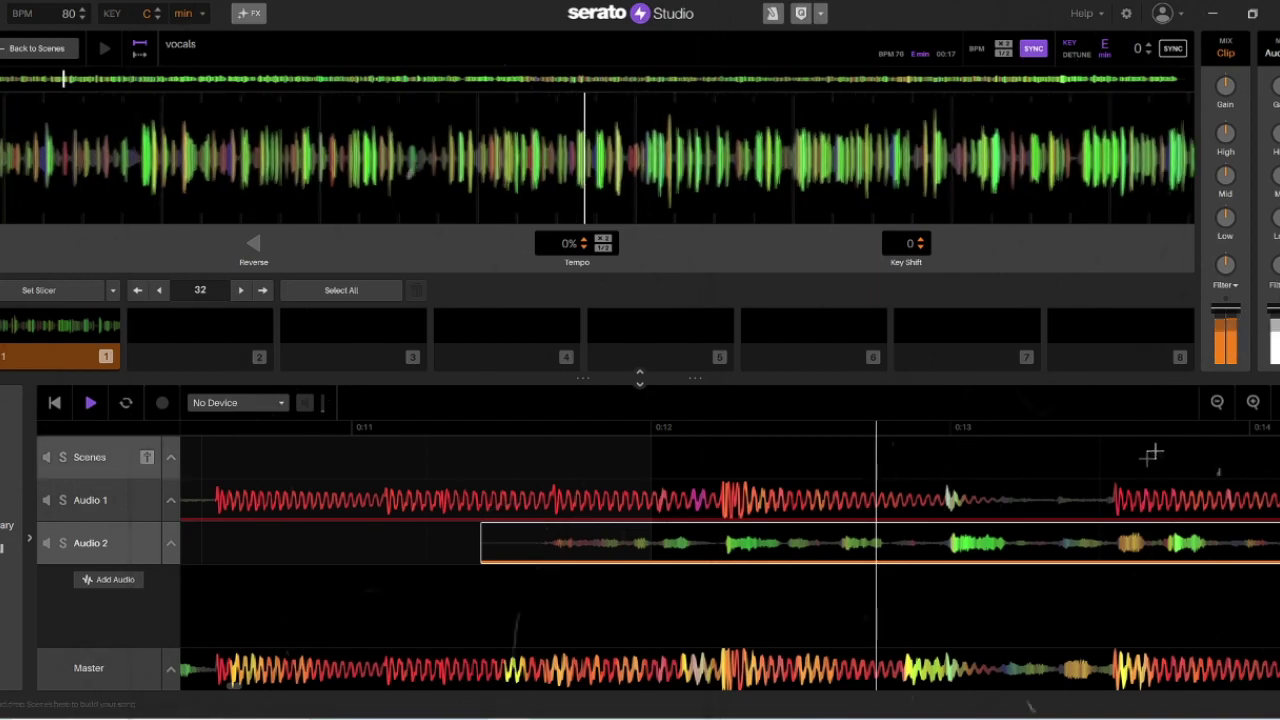
pyautogui.moveTo(914, 552); pyautogui.dragTo(911, 547)
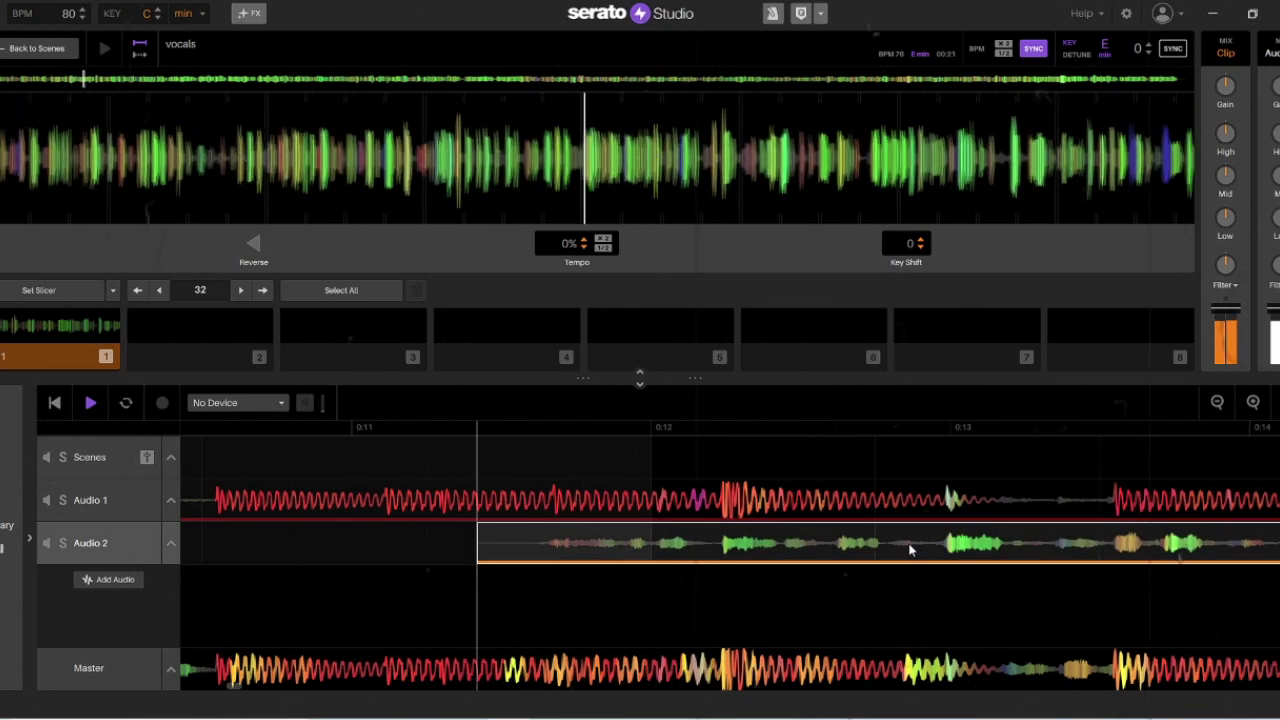
pyautogui.moveTo(910, 548); pyautogui.dragTo(905, 548)
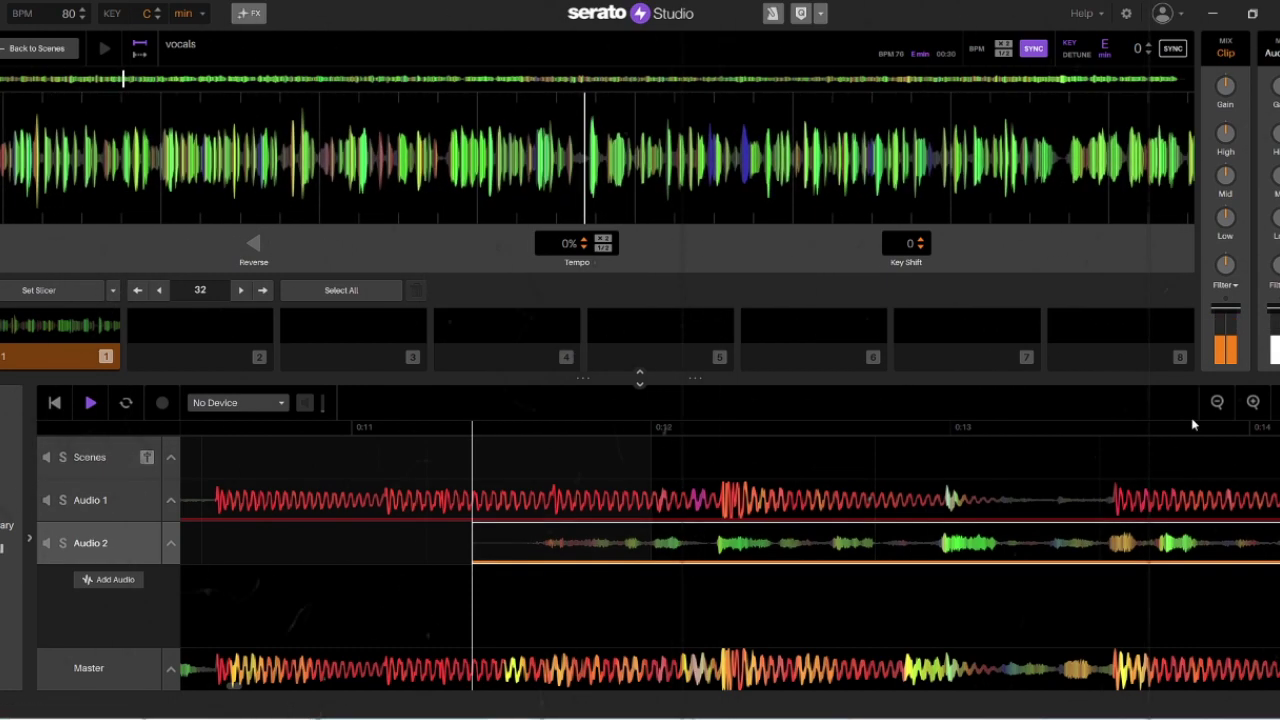
# Split the vocals clip on Audio 2 at about 0:48
pyautogui.click(1217, 402)
pyautogui.click(1217, 402)
pyautogui.click(1217, 402)
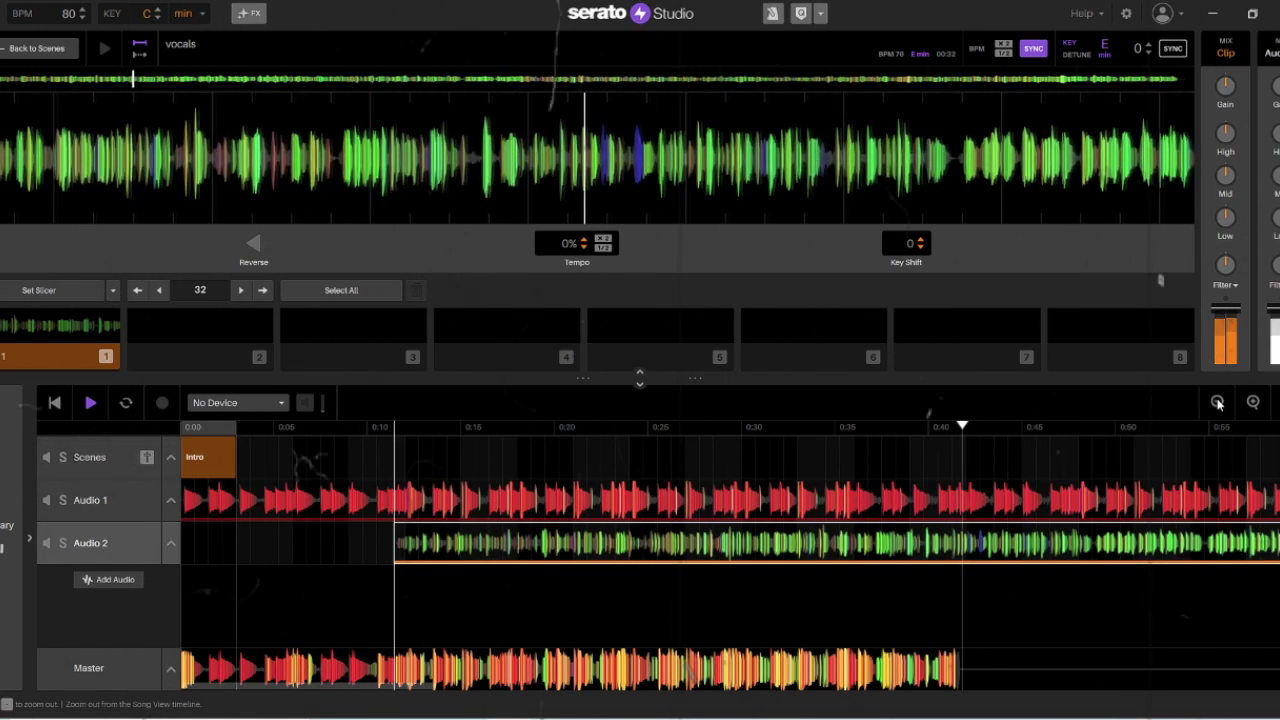
pyautogui.click(1217, 402)
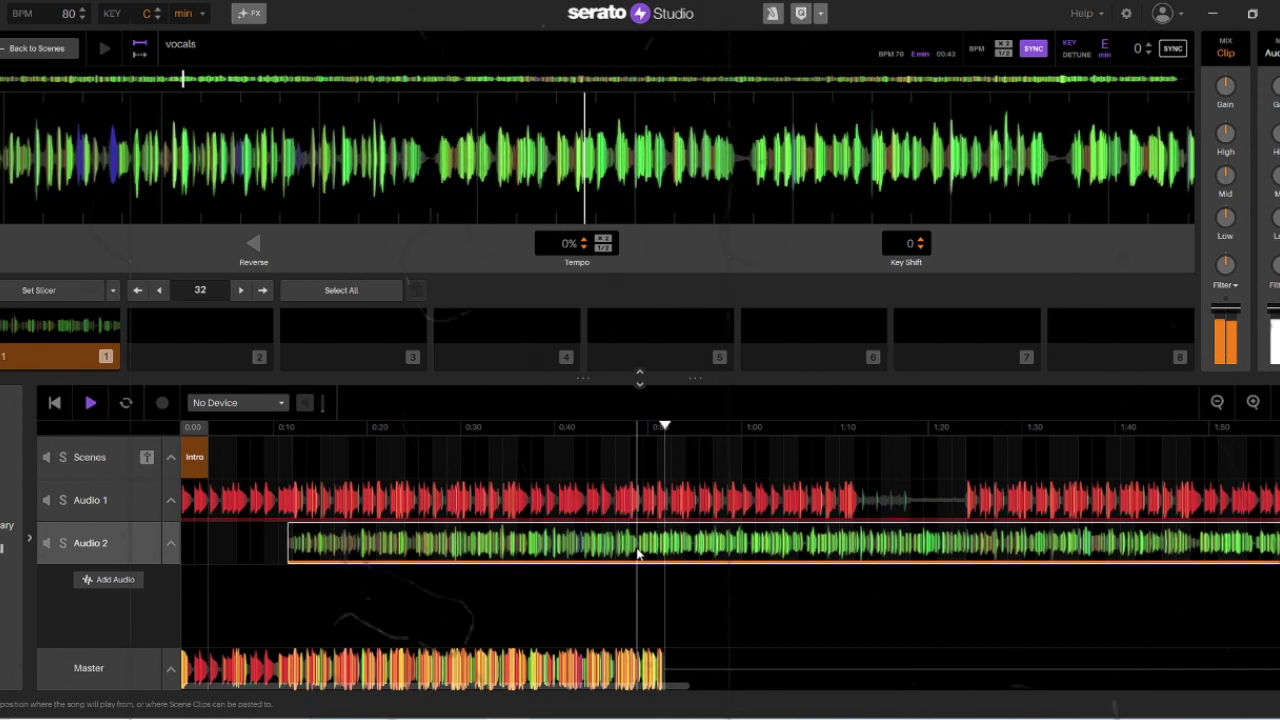
pyautogui.click(637, 553)
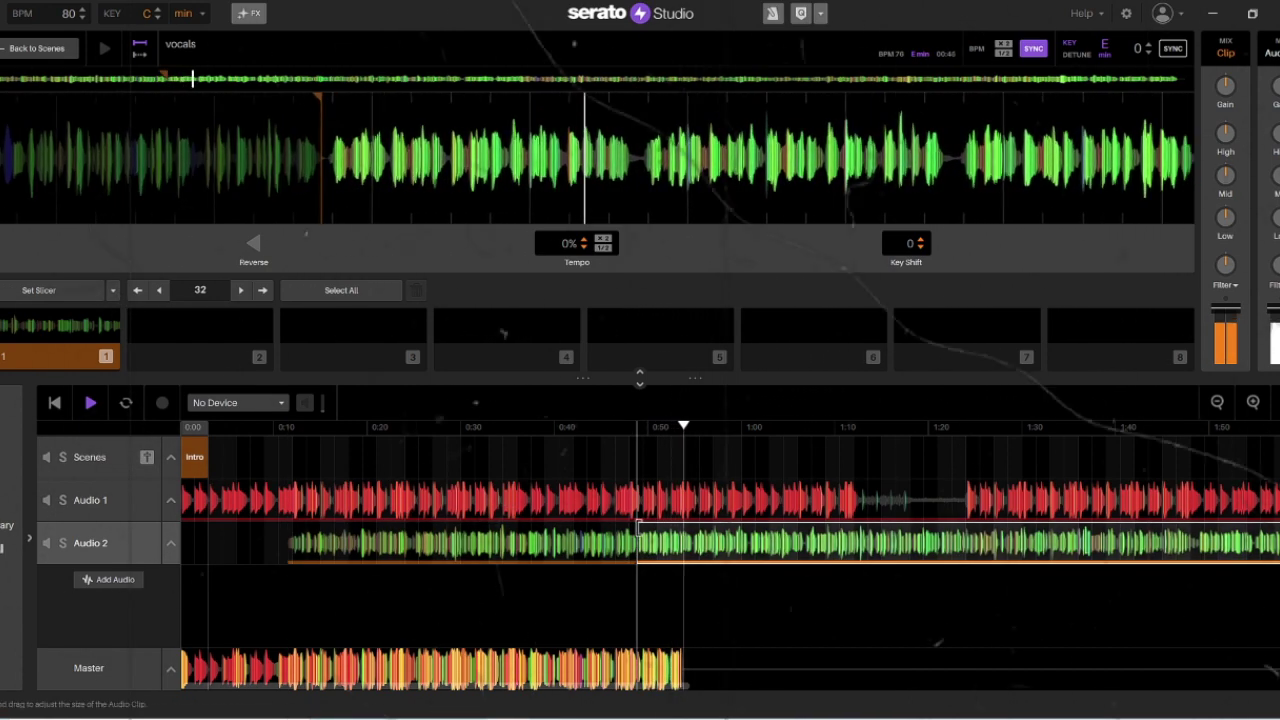
# Duplicate the Audio 2 track and select the first vocals clip on the duplicate
pyautogui.rightClick(78, 548)
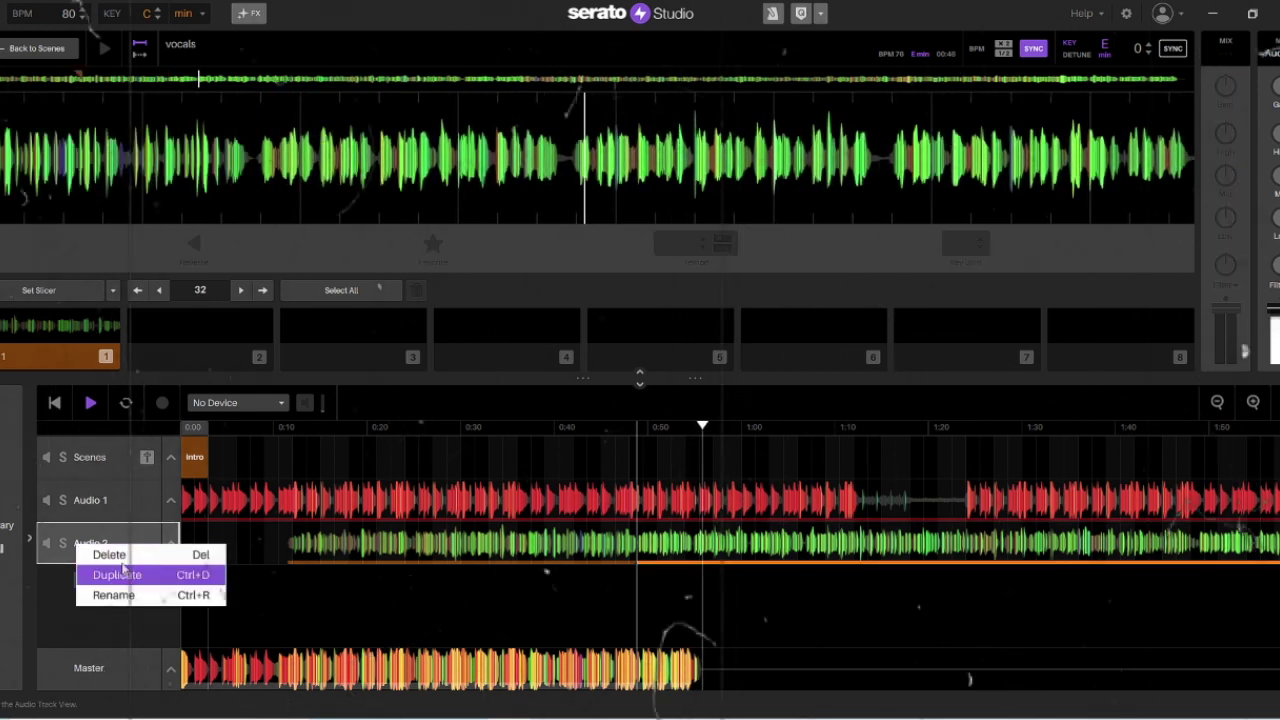
pyautogui.click(118, 577)
pyautogui.click(390, 592)
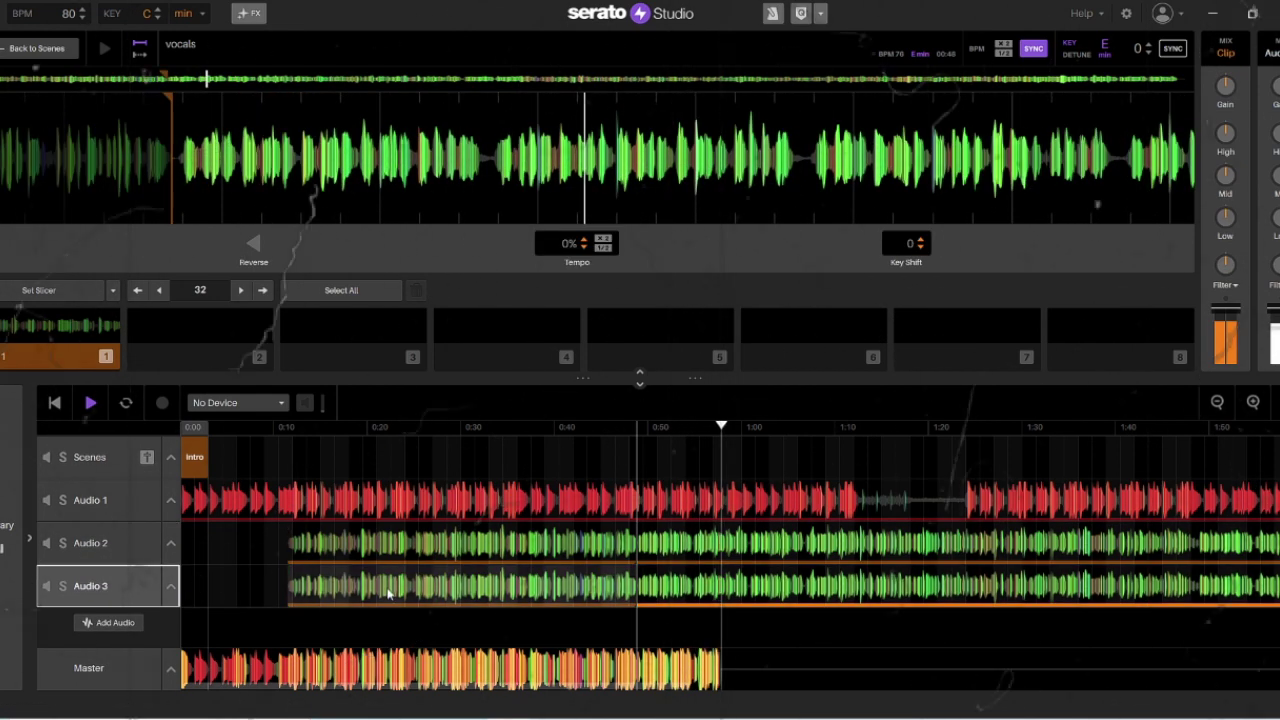
# Delete the first vocals clip on Audio 3 and trim the start of the second Audio 2 clip to about 1:12
pyautogui.press('Delete')
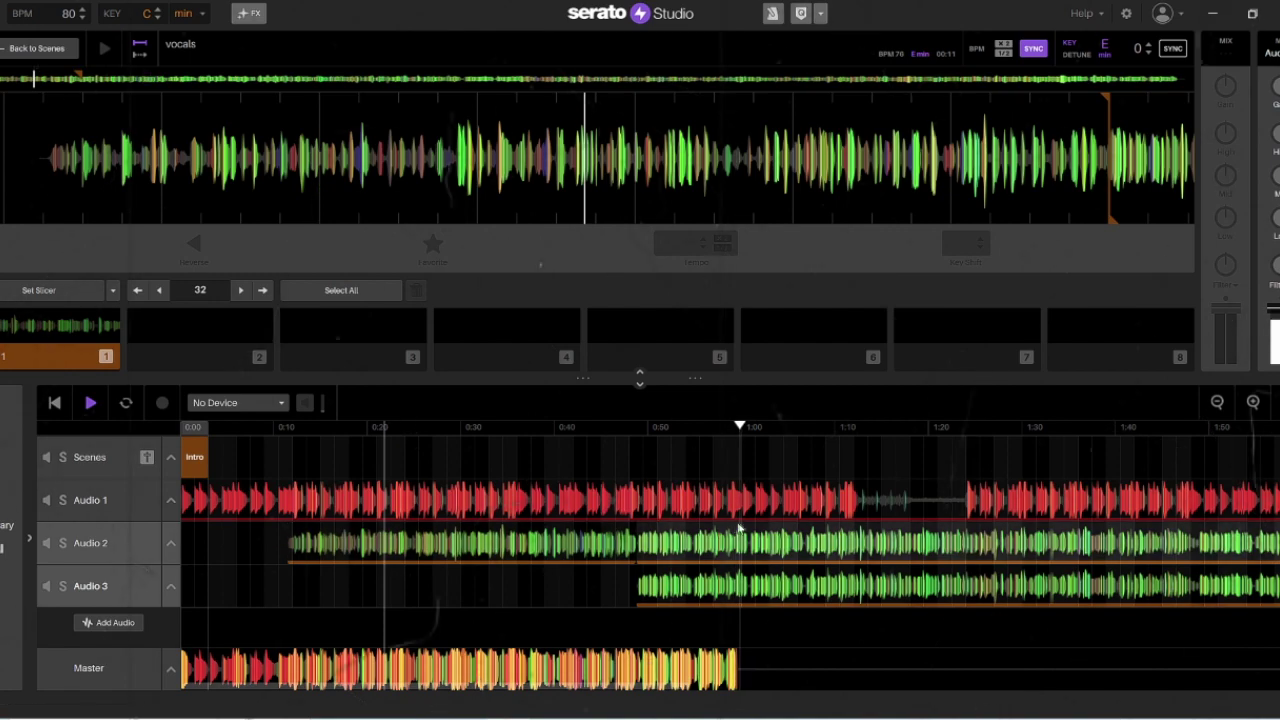
pyautogui.click(655, 545)
pyautogui.moveTo(638, 545); pyautogui.dragTo(857, 548)
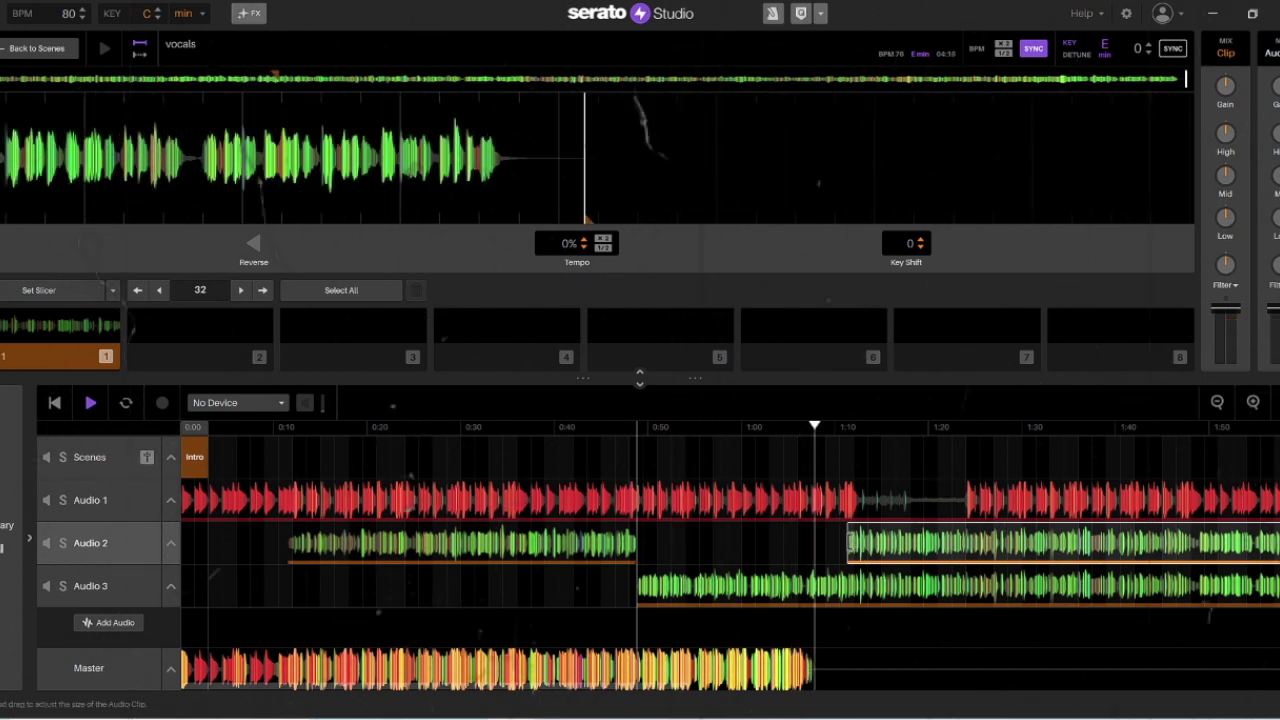
pyautogui.moveTo(848, 541); pyautogui.dragTo(849, 542)
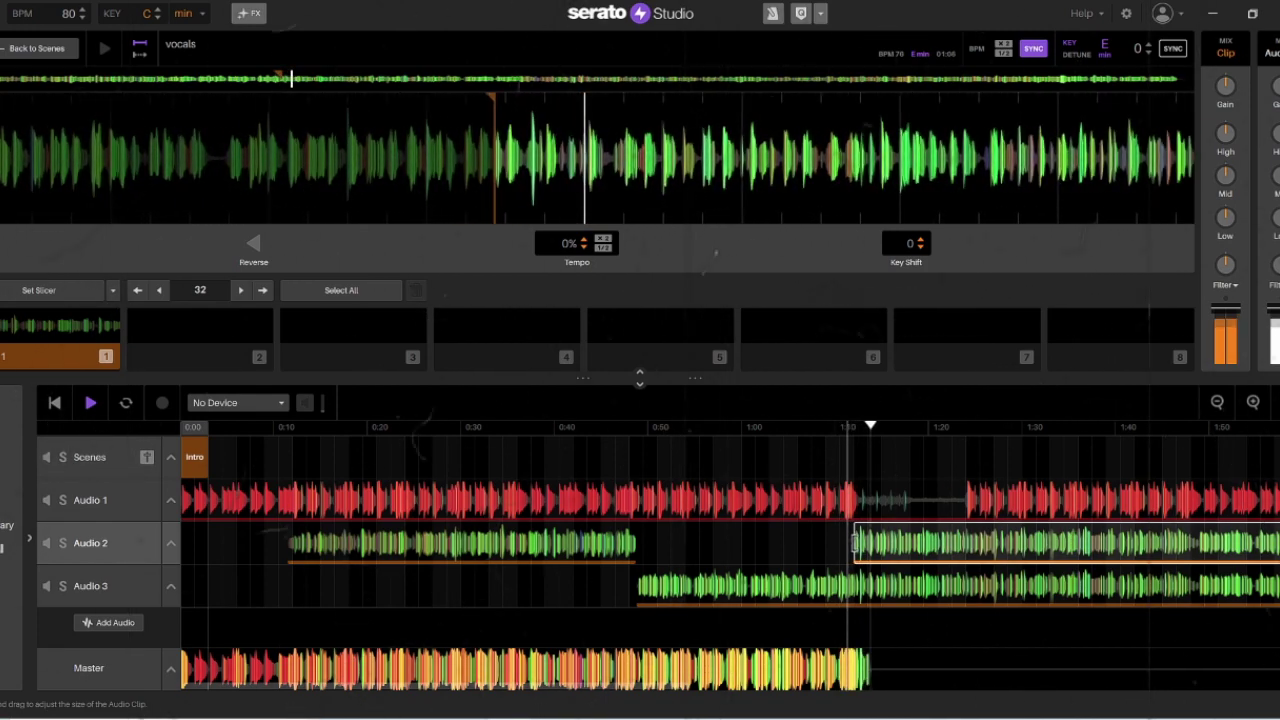
pyautogui.moveTo(848, 541); pyautogui.dragTo(856, 598)
# Split the Audio 3 vocals clip at about 1:12 and delete the portion after the split
pyautogui.click(855, 598)
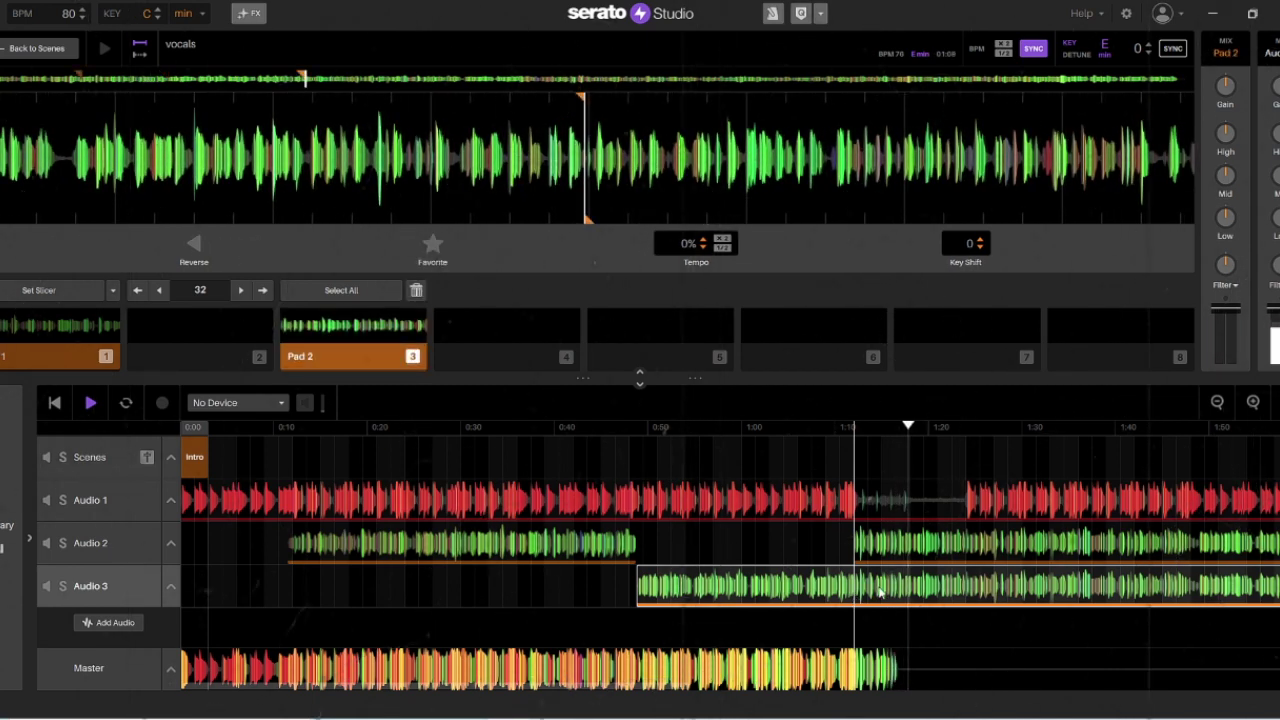
pyautogui.rightClick(333, 341)
pyautogui.click(375, 364)
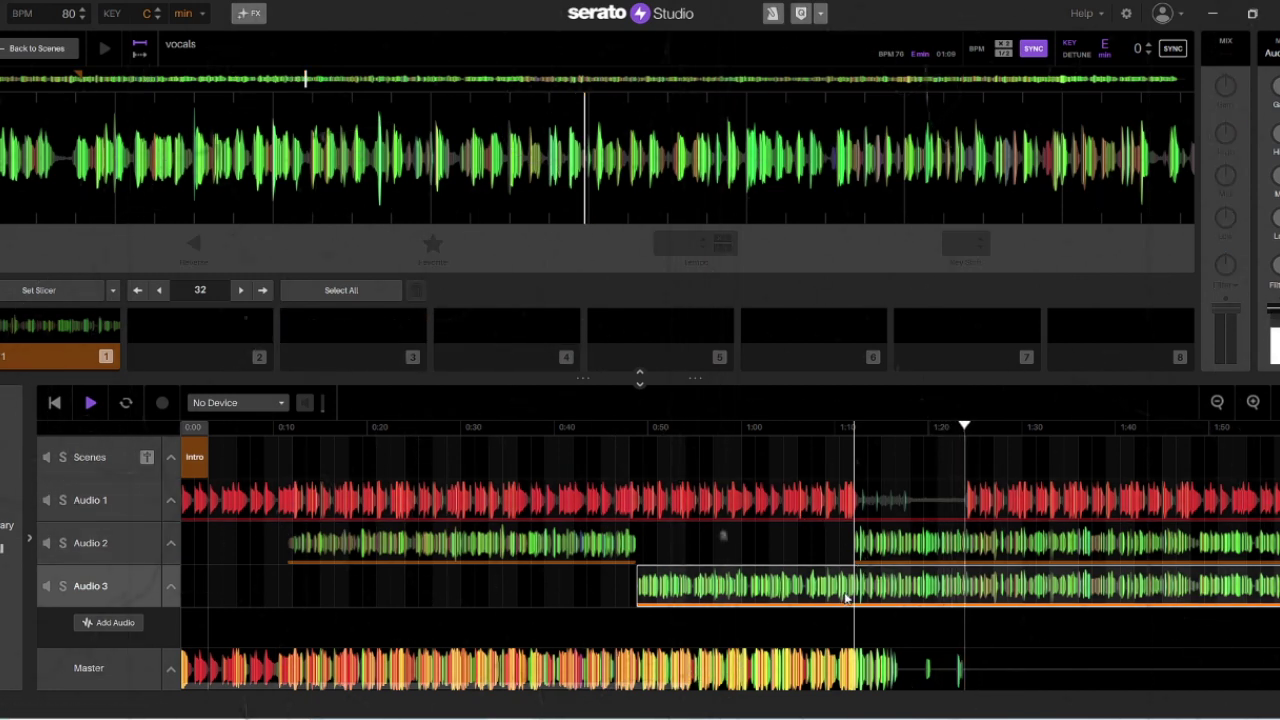
pyautogui.click(855, 588)
pyautogui.press('Delete')
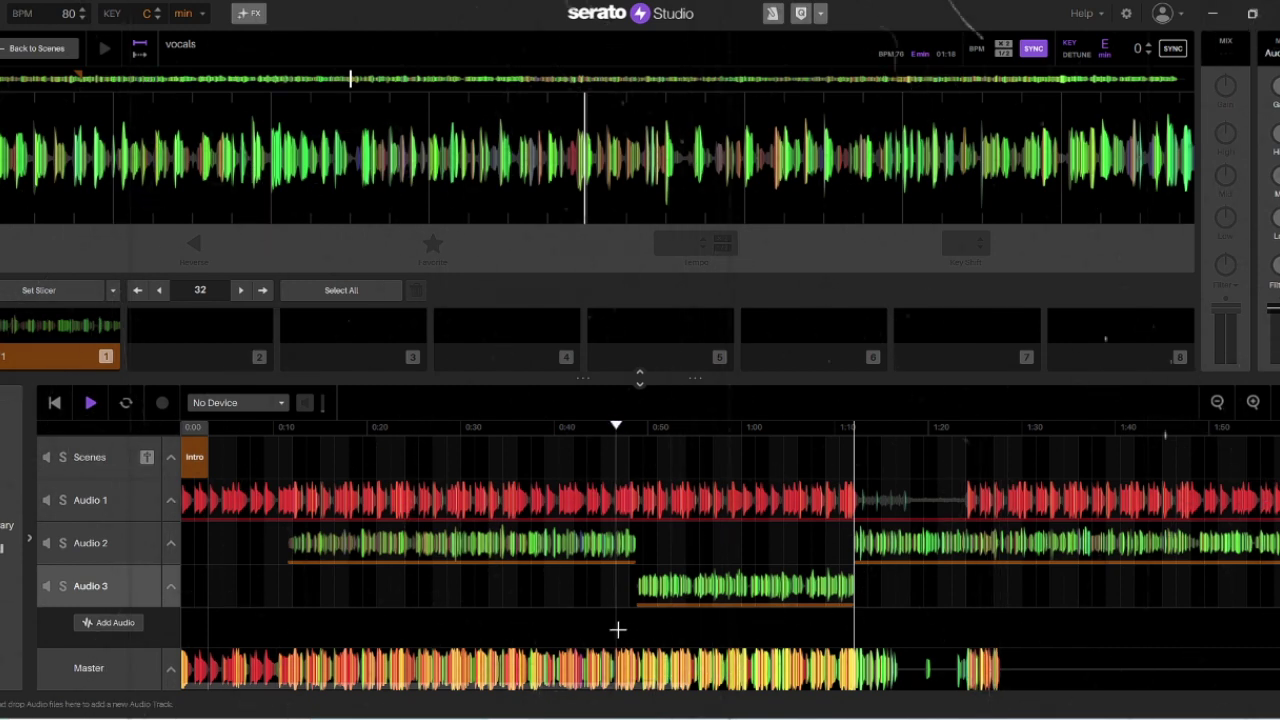
# Shift the Audio 3 vocals clip earlier so it starts at about 0:48, aligned with the instrumental's beat
pyautogui.click(1253, 402)
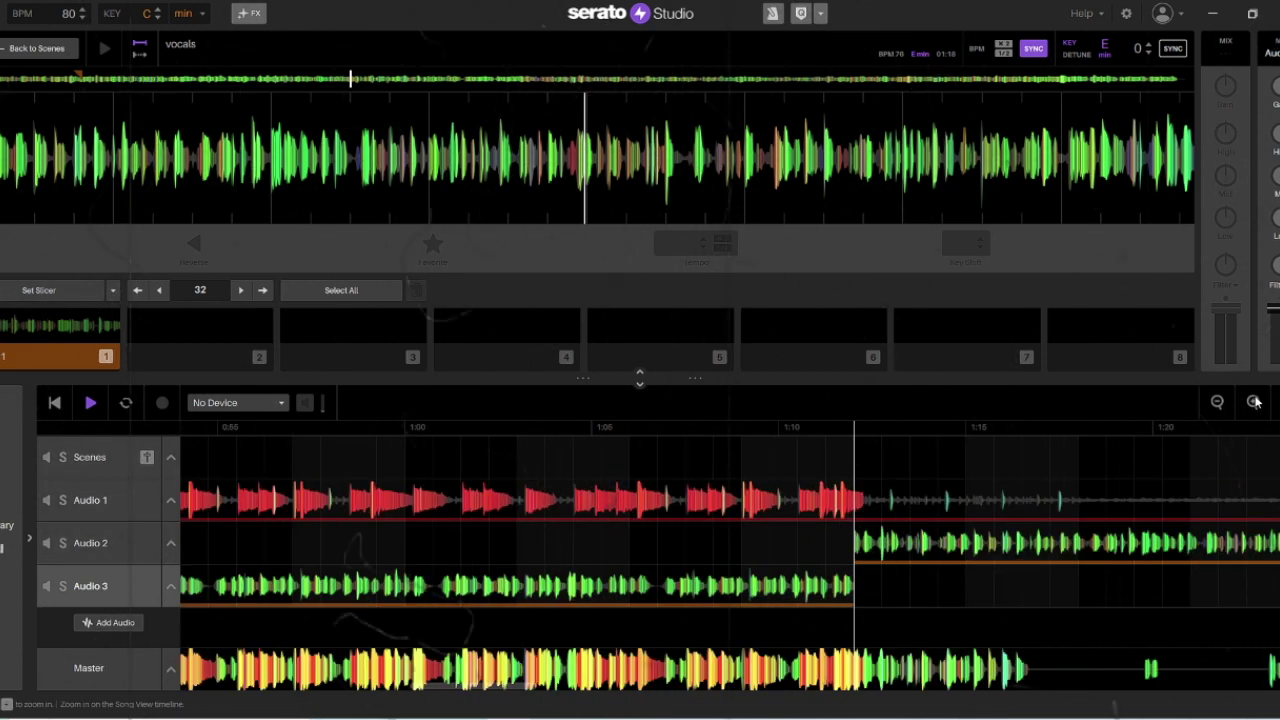
pyautogui.moveTo(505, 687); pyautogui.dragTo(421, 687)
pyautogui.click(460, 668)
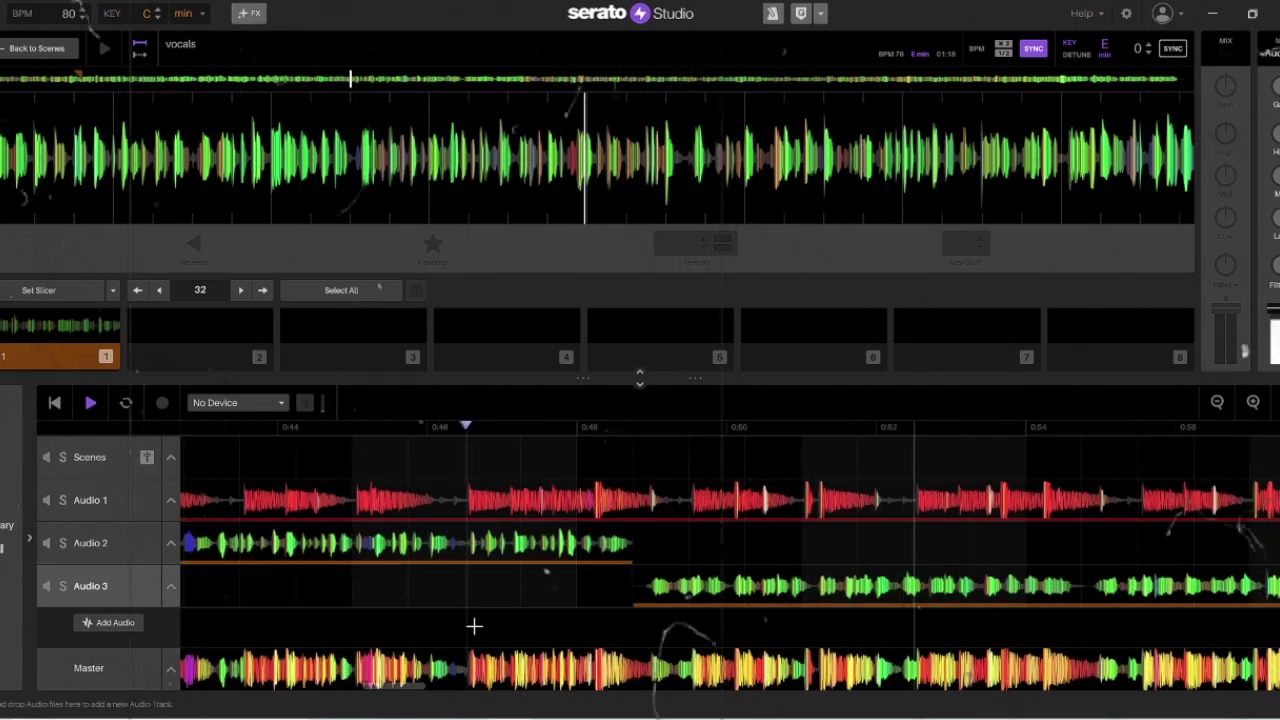
pyautogui.moveTo(637, 590); pyautogui.dragTo(605, 592)
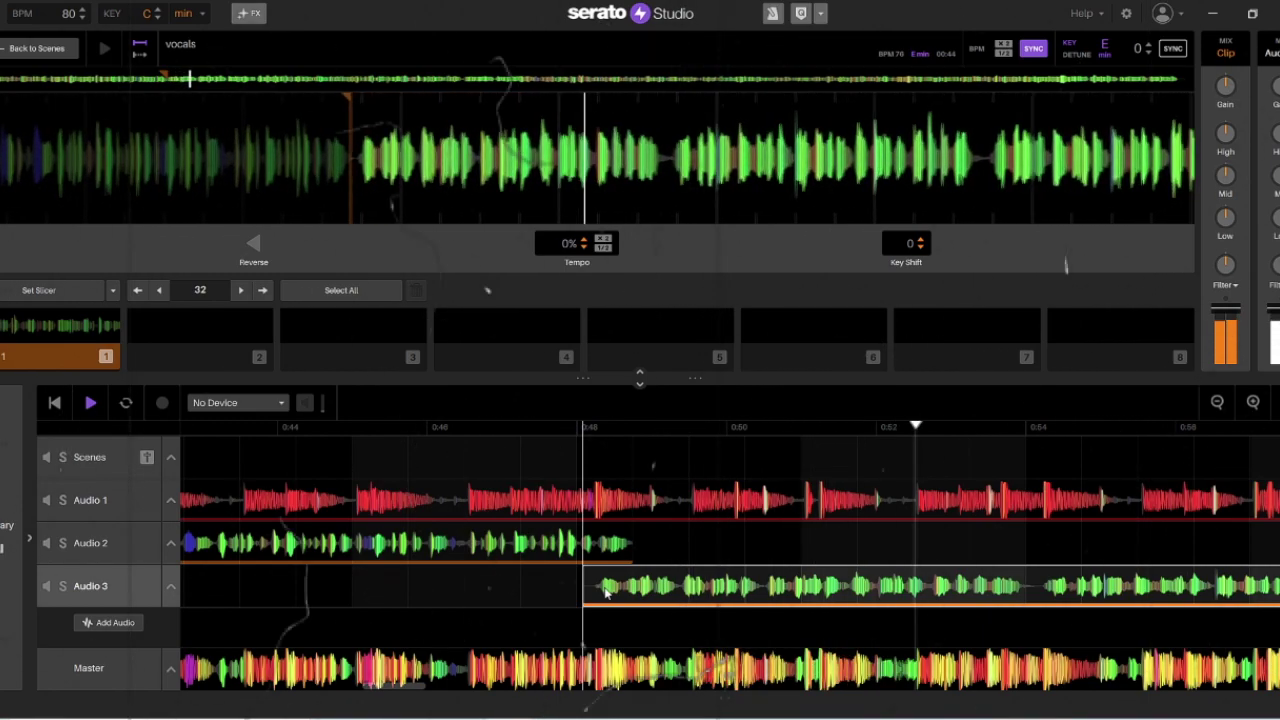
pyautogui.click(1253, 402)
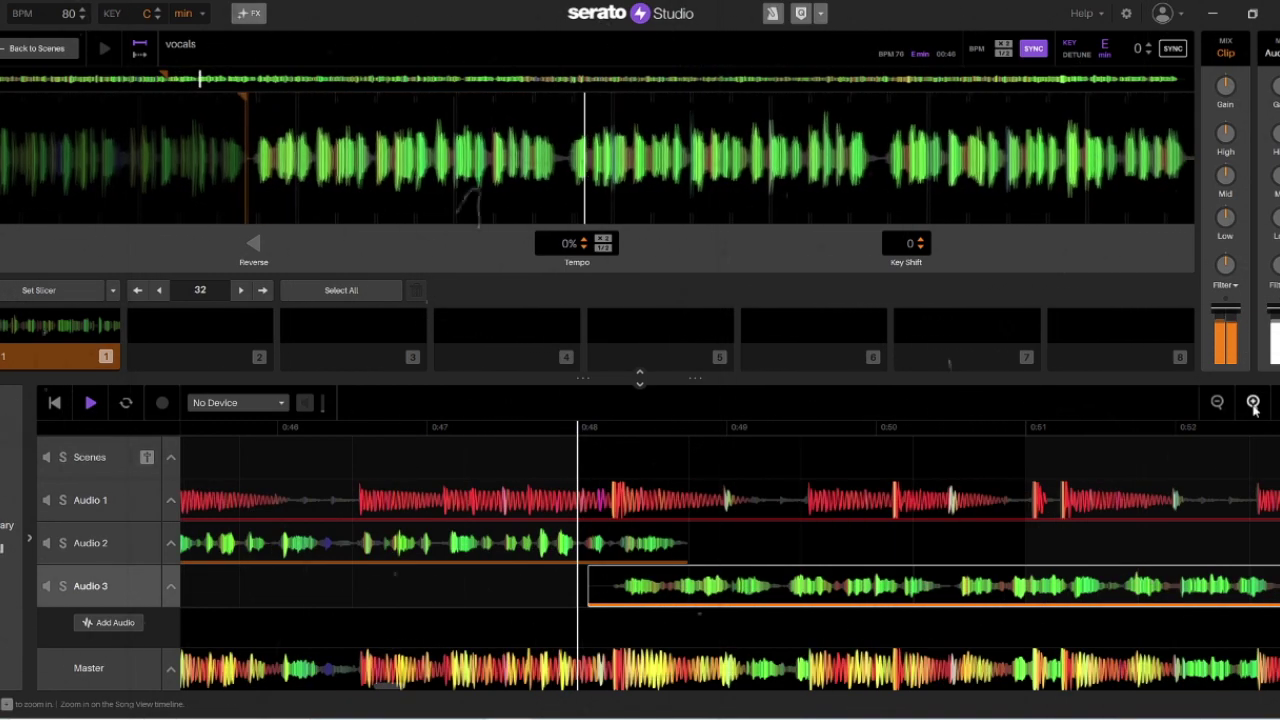
pyautogui.moveTo(755, 580); pyautogui.dragTo(749, 578)
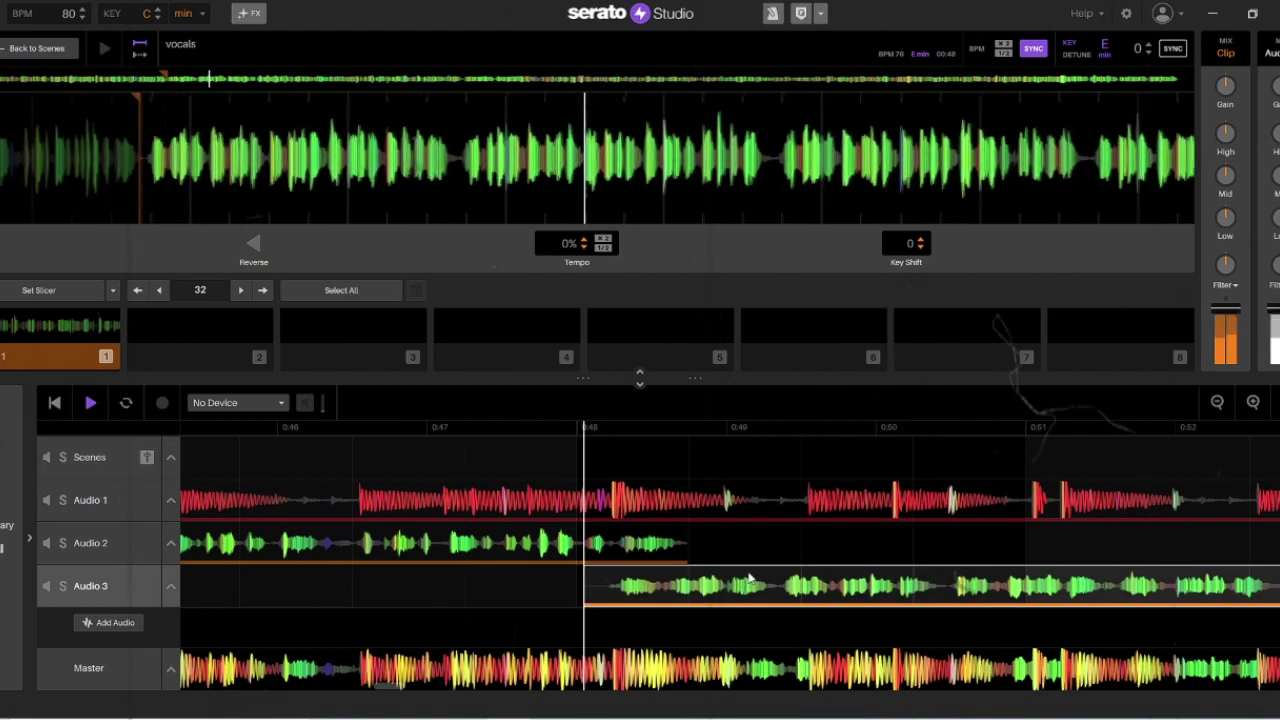
# Reposition the second vocals clip on Audio 2 to start at about 1:11, where the Audio 3 clip ends, playing the transition to check it
pyautogui.click(1218, 402)
pyautogui.click(1218, 402)
pyautogui.click(1218, 402)
pyautogui.click(1218, 402)
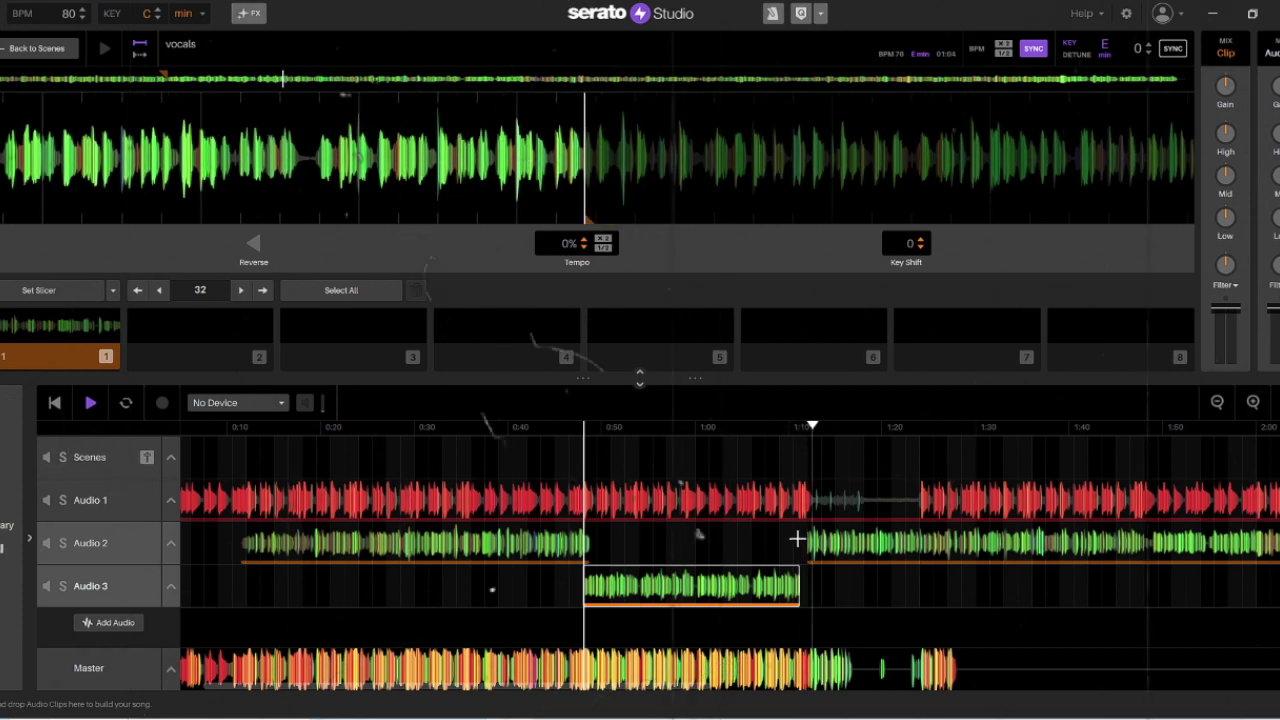
pyautogui.click(776, 624)
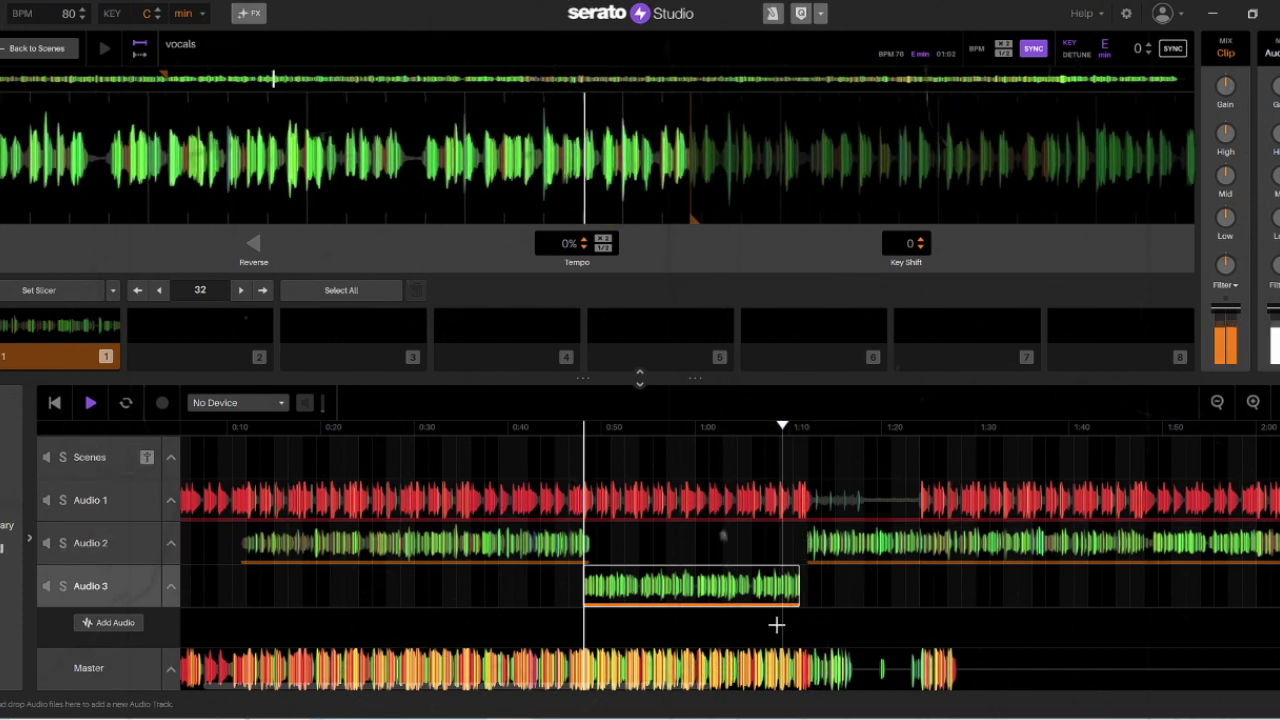
pyautogui.click(814, 548)
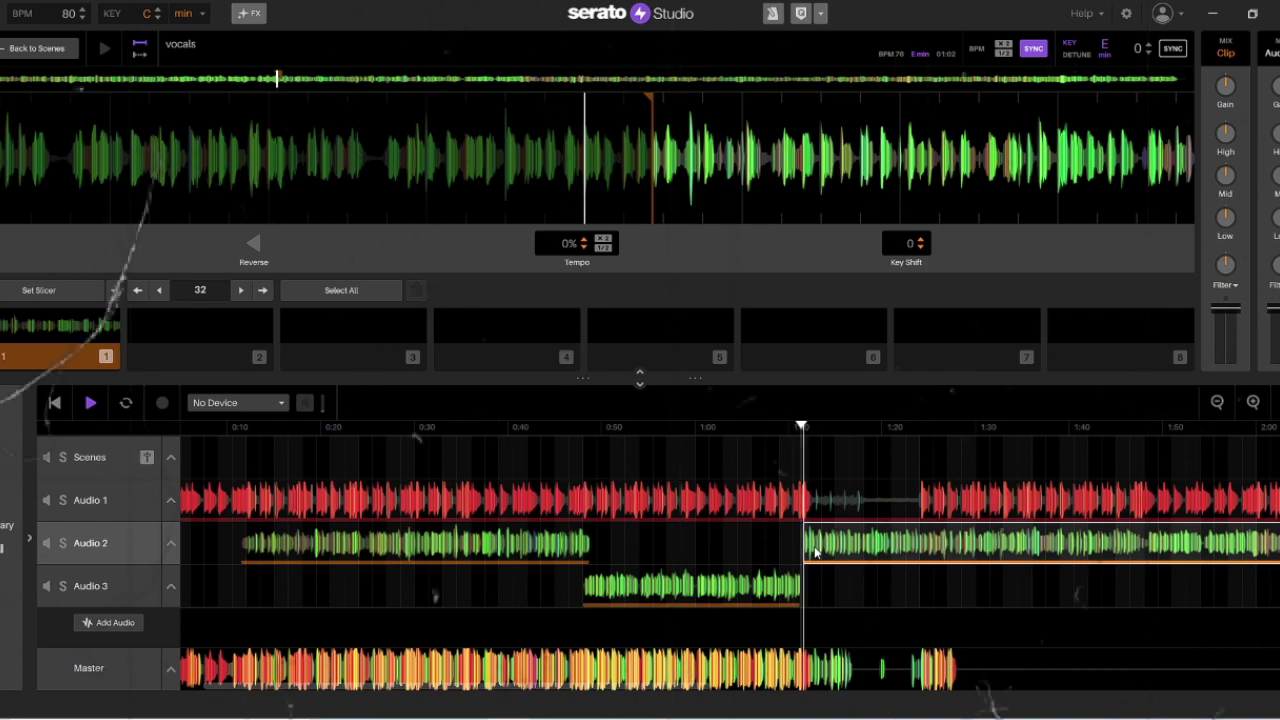
pyautogui.moveTo(815, 551); pyautogui.dragTo(808, 552)
pyautogui.click(793, 604)
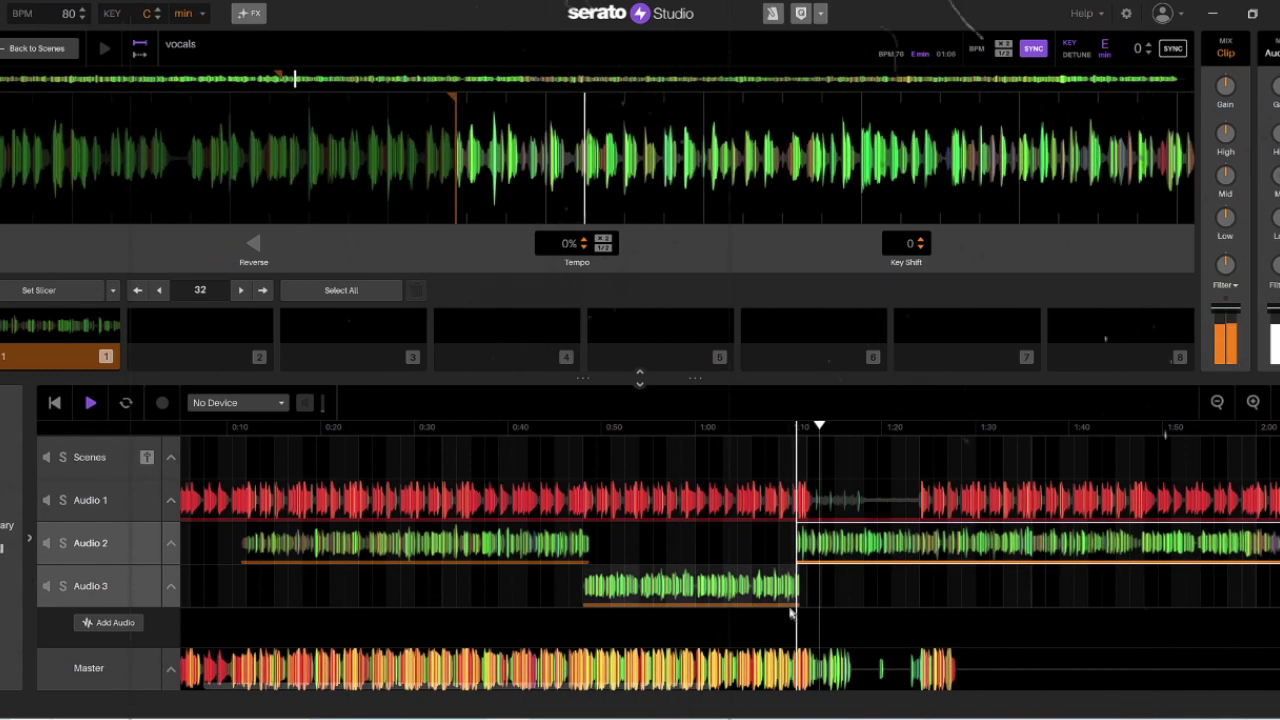
pyautogui.click(1252, 402)
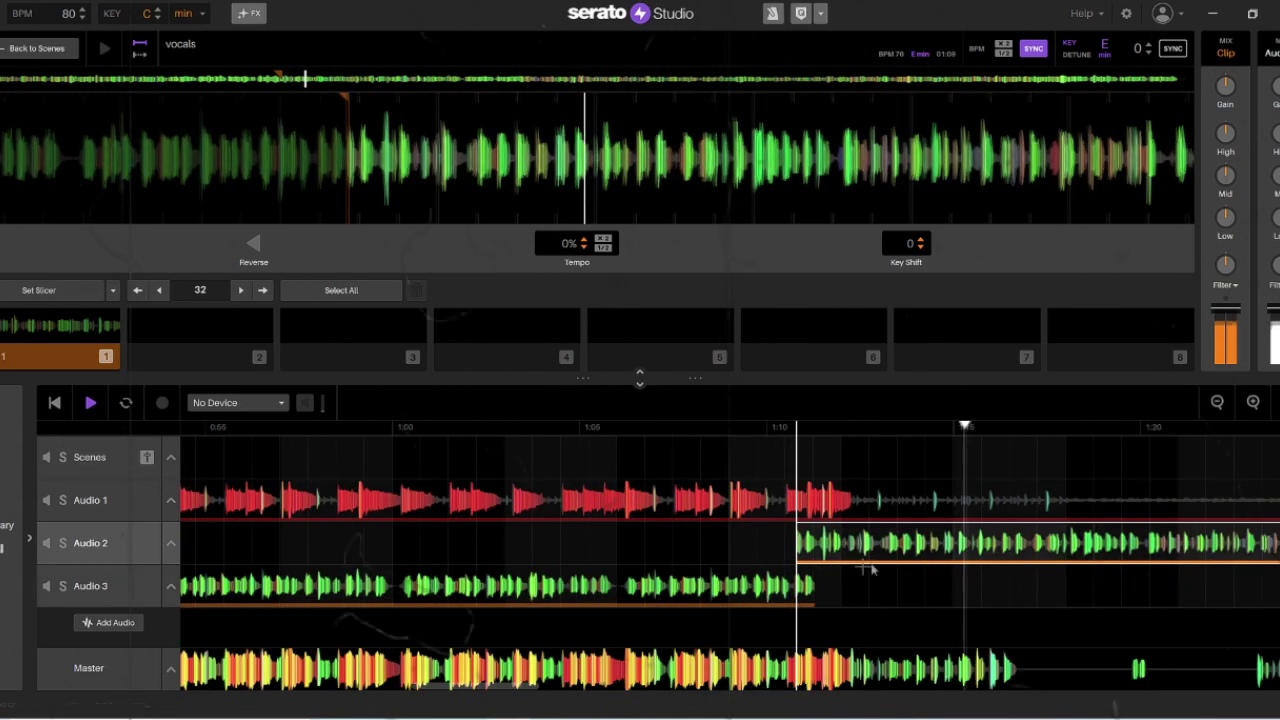
pyautogui.moveTo(855, 549); pyautogui.dragTo(871, 548)
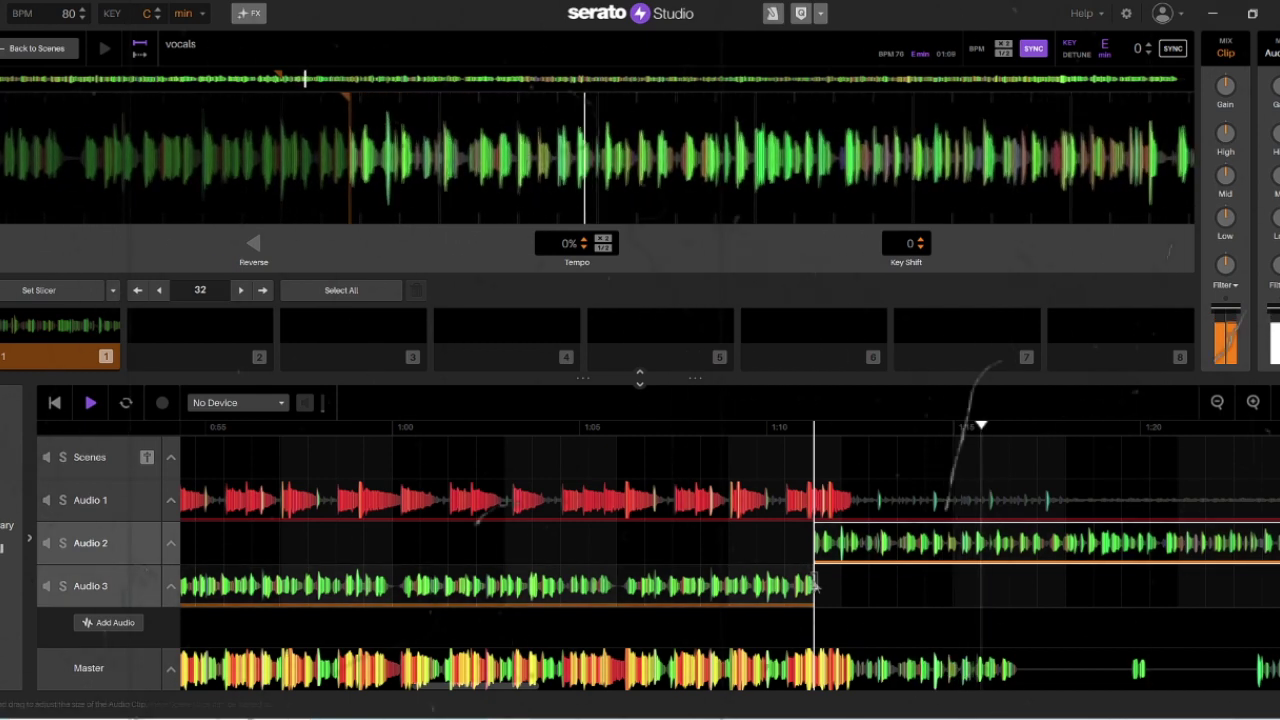
# Extend the end of the Audio 3 clip to nearly 1:12 and move the second Audio 2 clip to start just after 1:12
pyautogui.moveTo(814, 581); pyautogui.dragTo(838, 545)
pyautogui.click(822, 545)
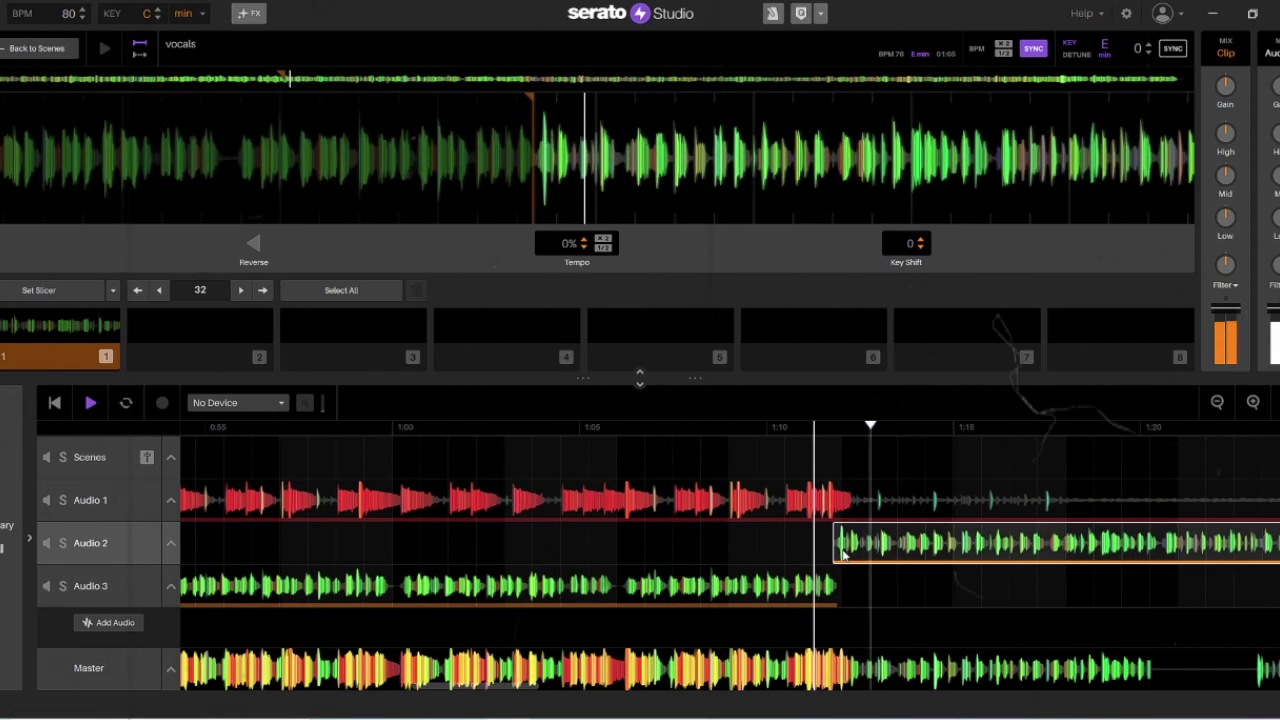
pyautogui.moveTo(836, 543); pyautogui.dragTo(851, 549)
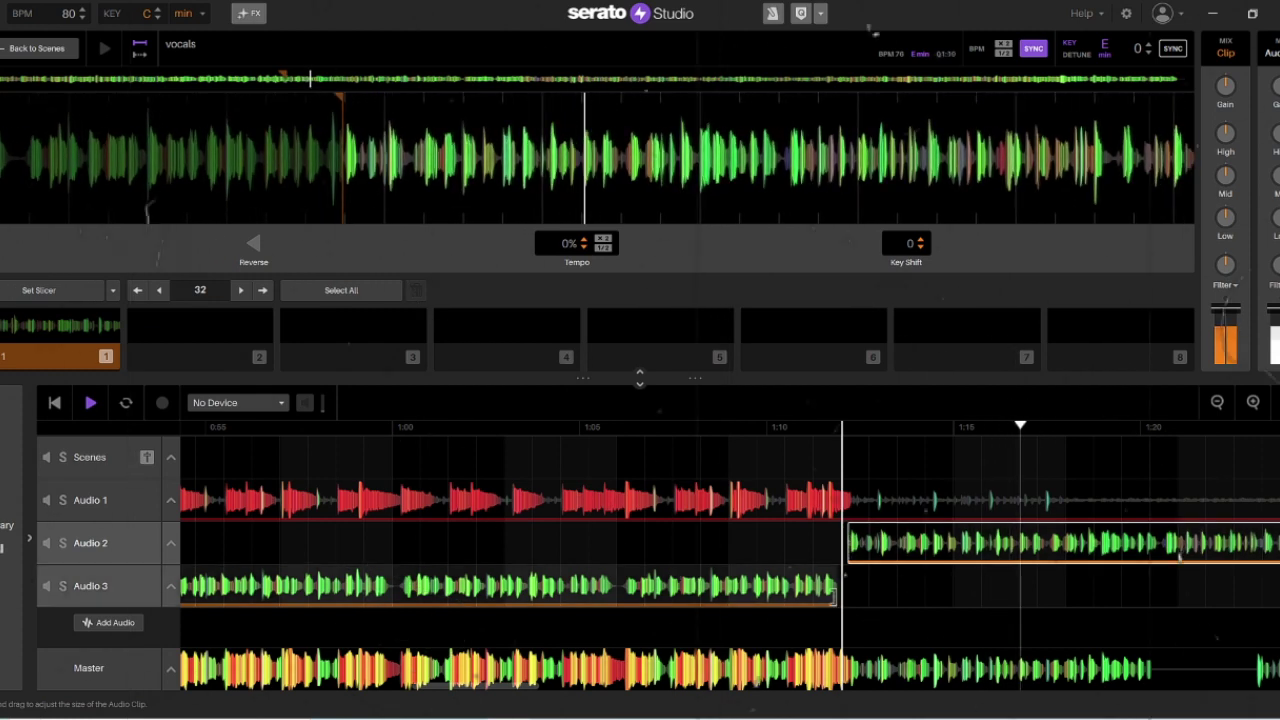
pyautogui.click(790, 621)
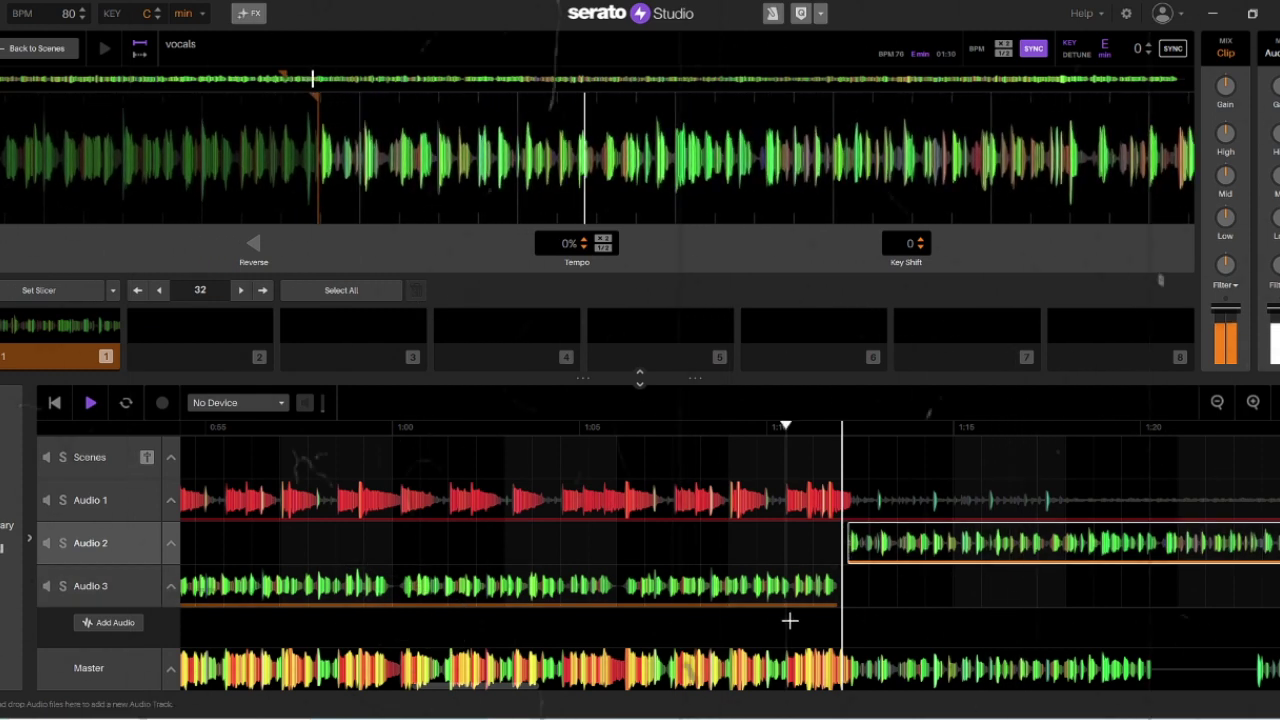
# Close the gap at about 1:12 by lengthening the Audio 3 clip's end and the second Audio 2 clip's start, playing the transition
pyautogui.click(839, 591)
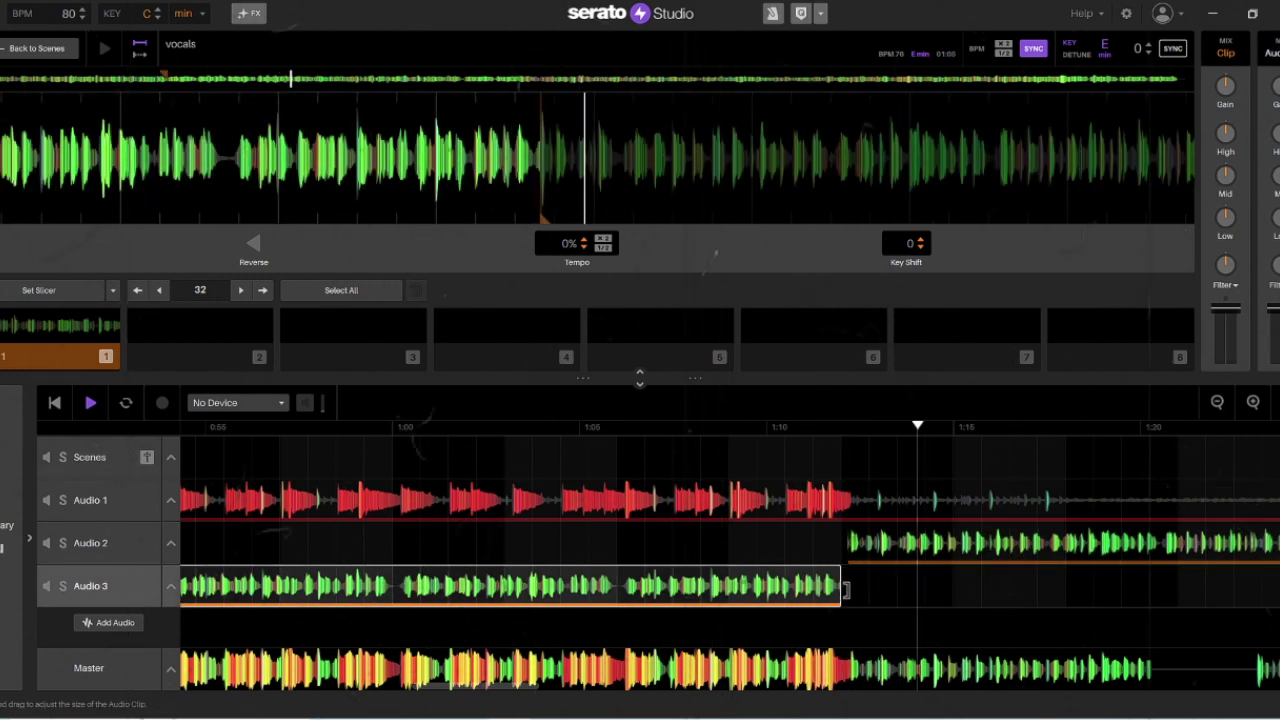
pyautogui.click(831, 609)
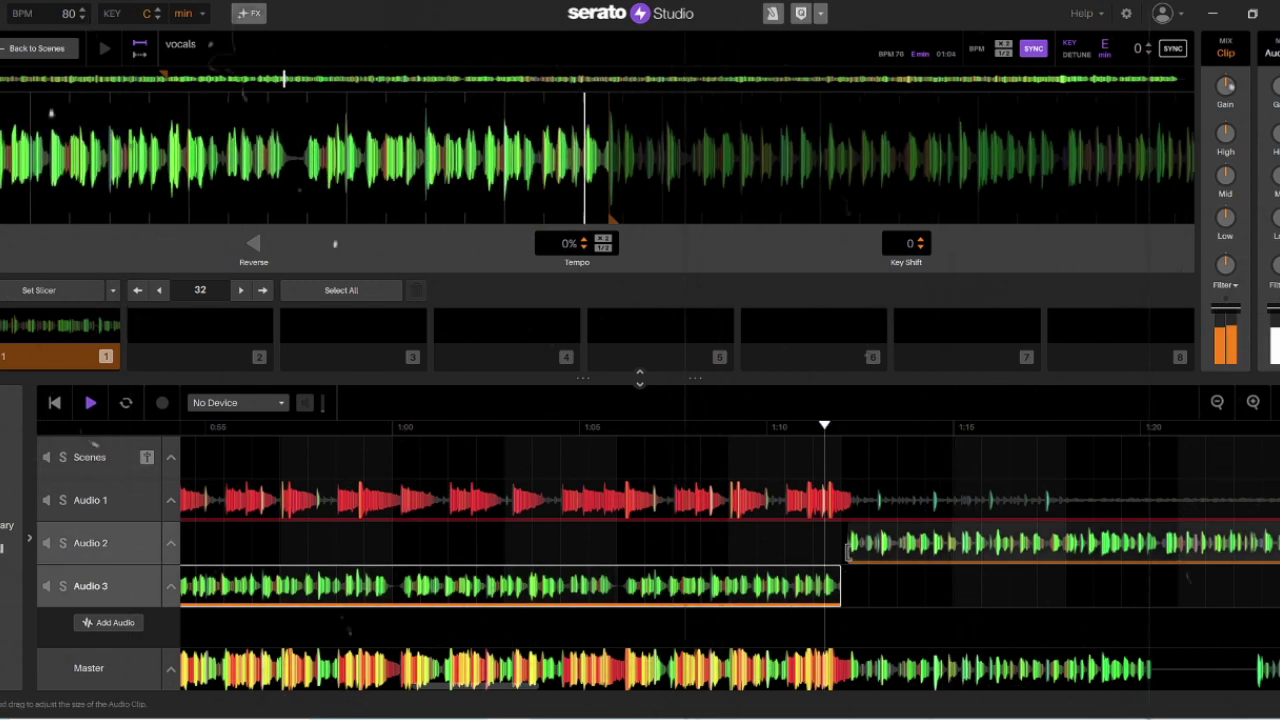
pyautogui.click(848, 548)
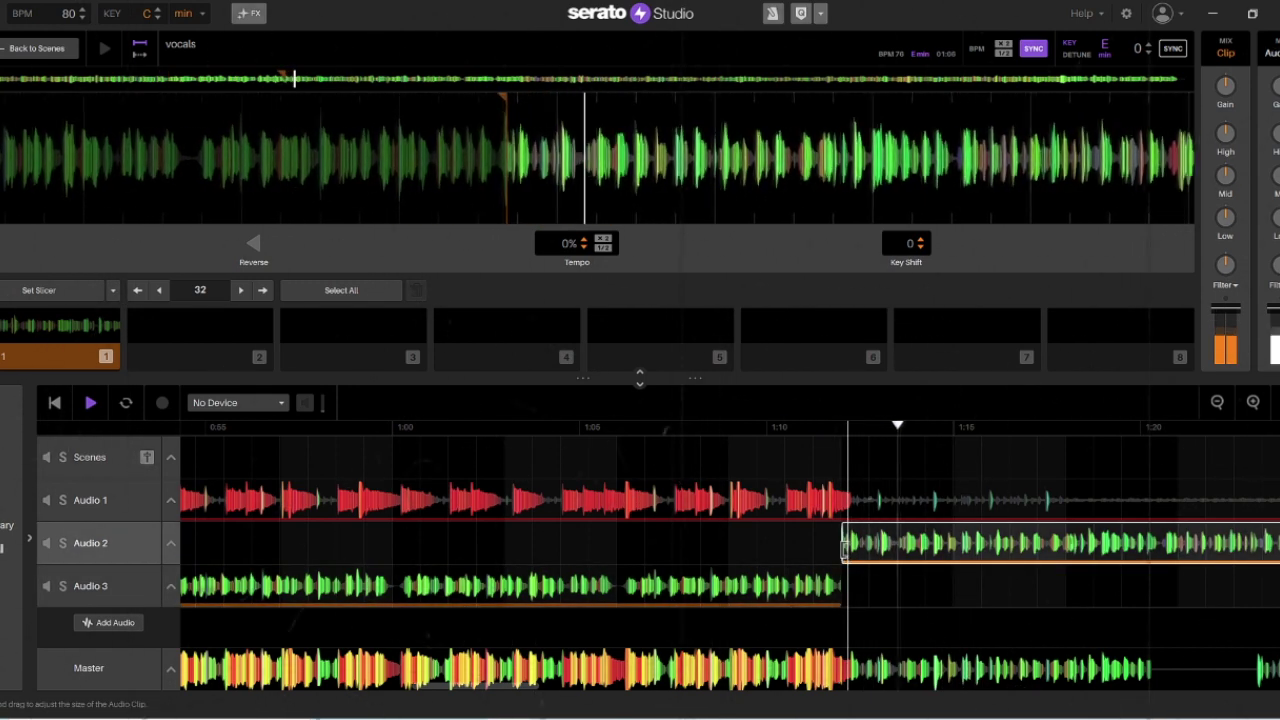
pyautogui.press('space')
pyautogui.press('space')
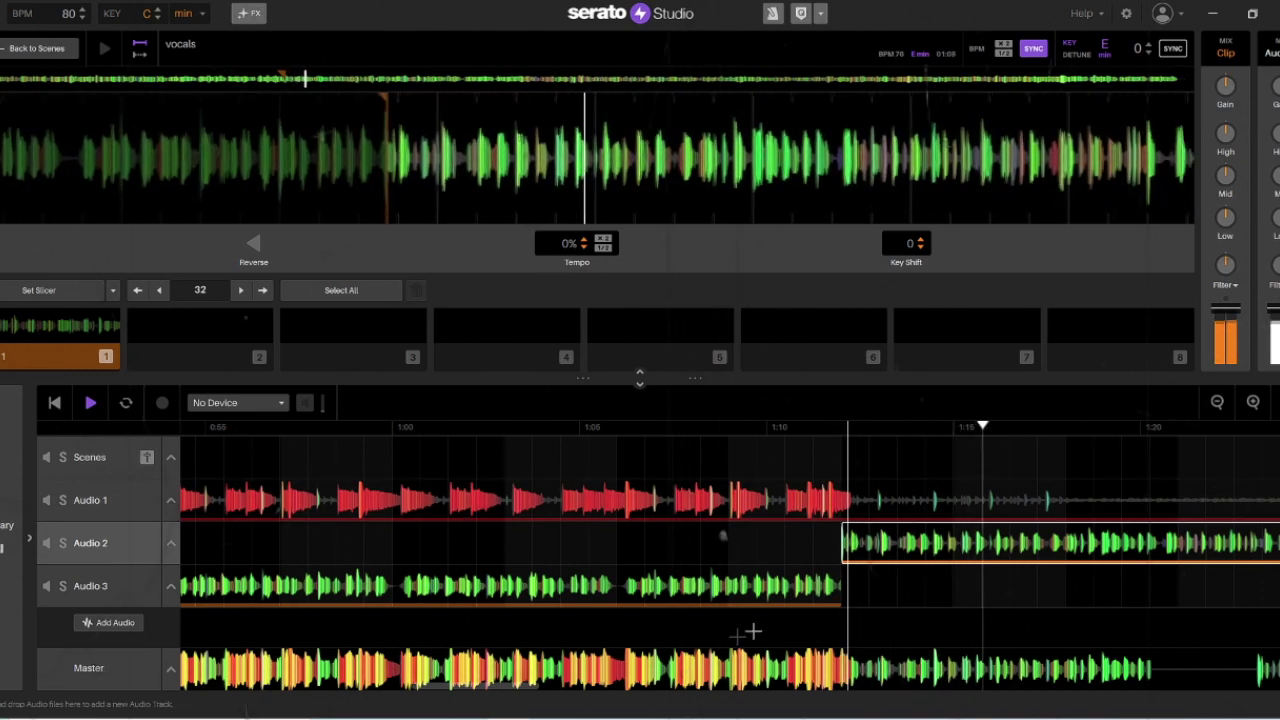
# Split the second vocals clip on Audio 2 at about 1:28.5, just before the instrumental's beat
pyautogui.moveTo(495, 692); pyautogui.dragTo(570, 691)
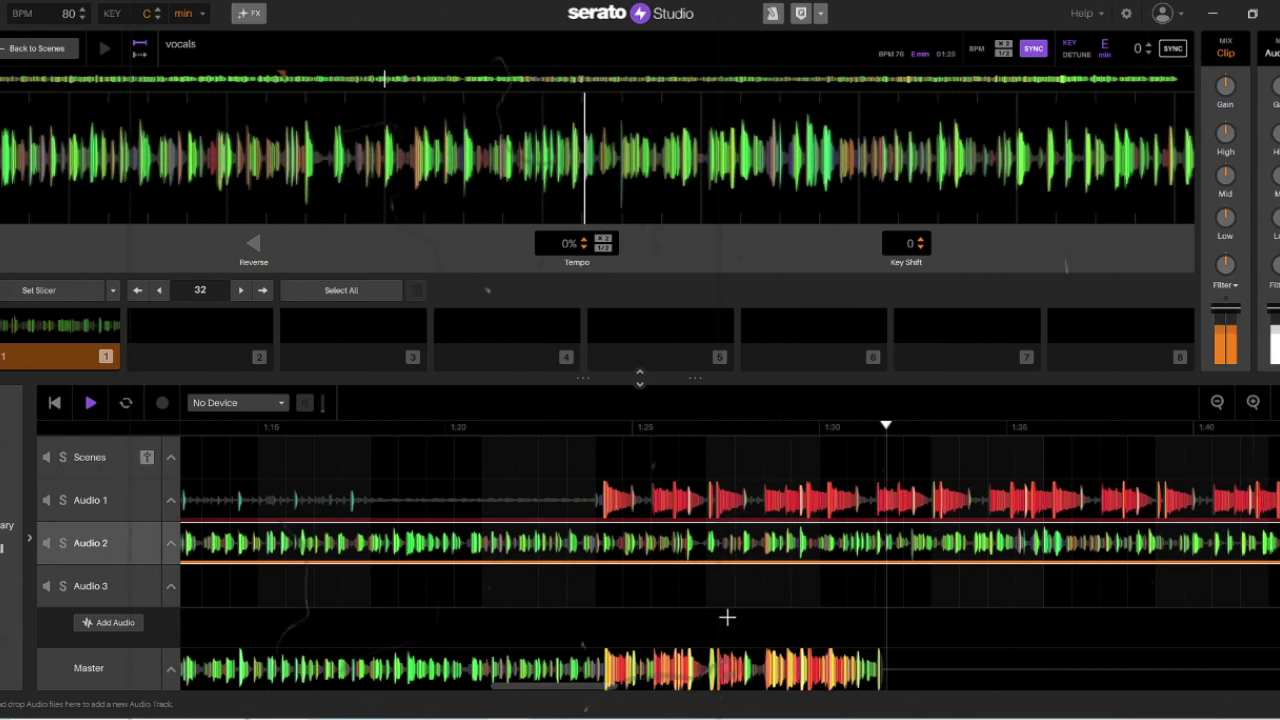
pyautogui.click(645, 628)
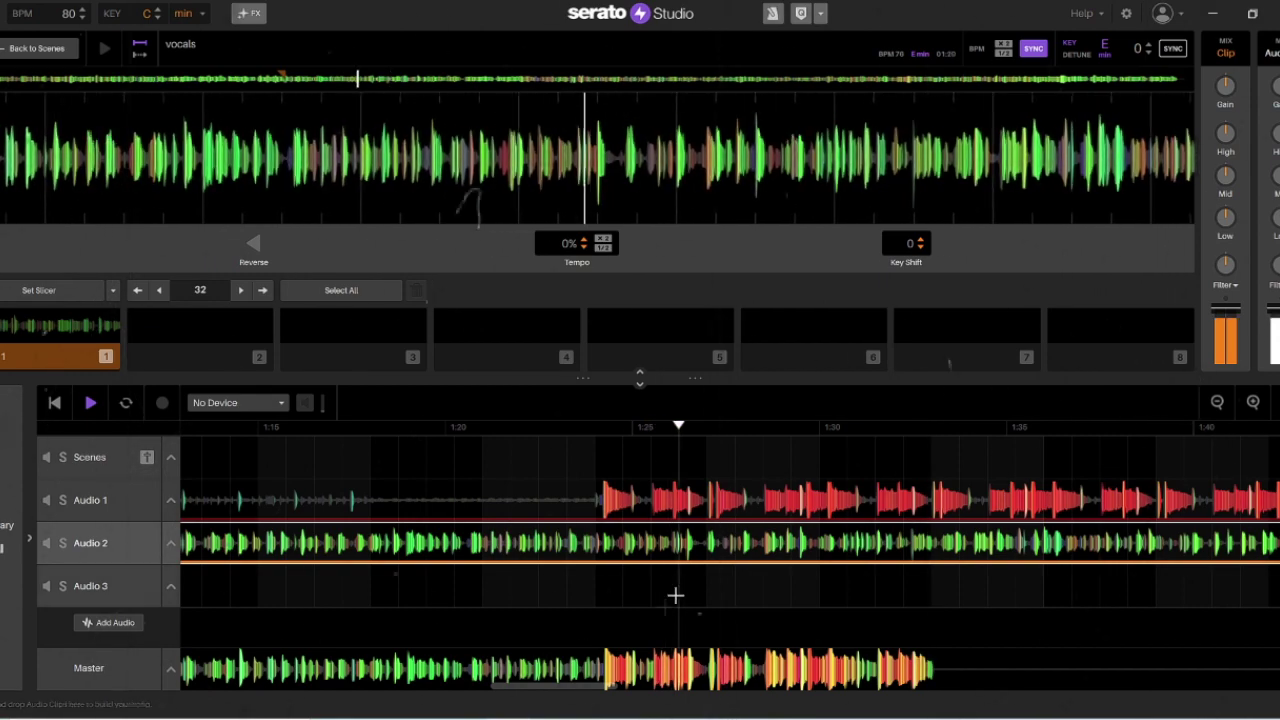
pyautogui.click(1255, 401)
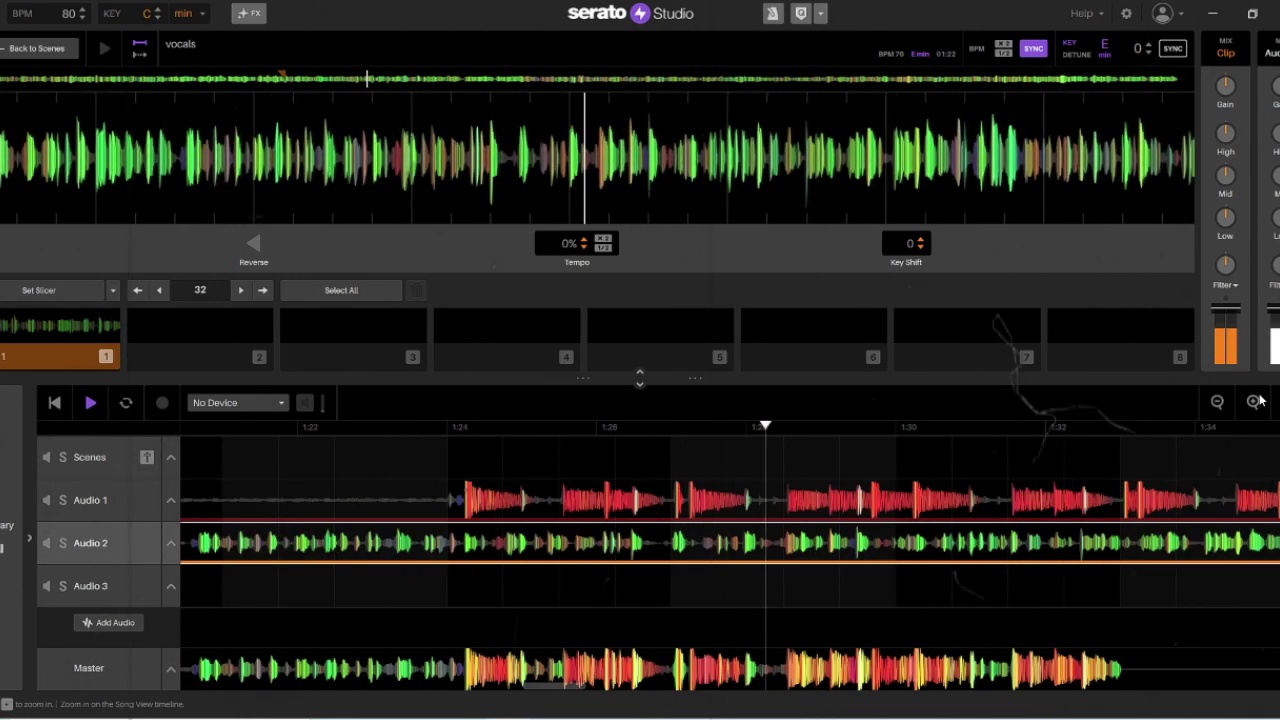
pyautogui.click(1255, 401)
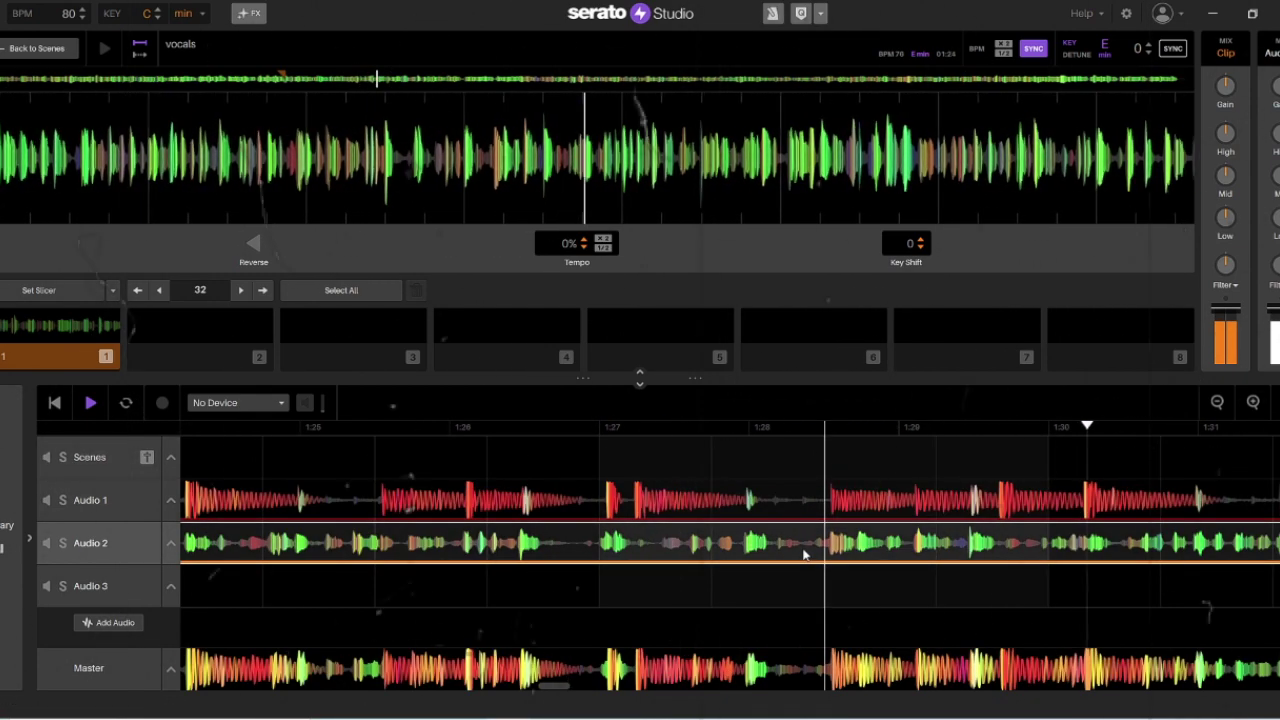
pyautogui.click(838, 545)
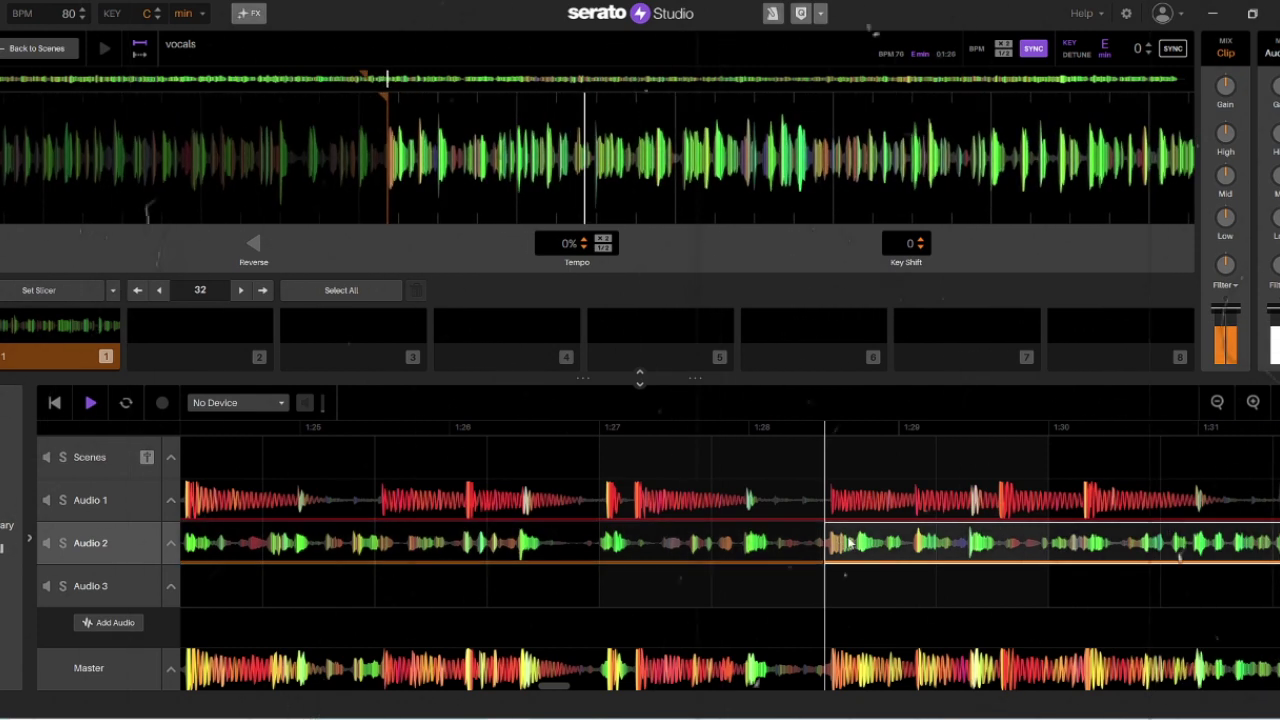
# Nudge the new Audio 2 clip slightly later and extend its start back to about 1:28.4 to close the gap
pyautogui.moveTo(852, 543); pyautogui.dragTo(855, 543)
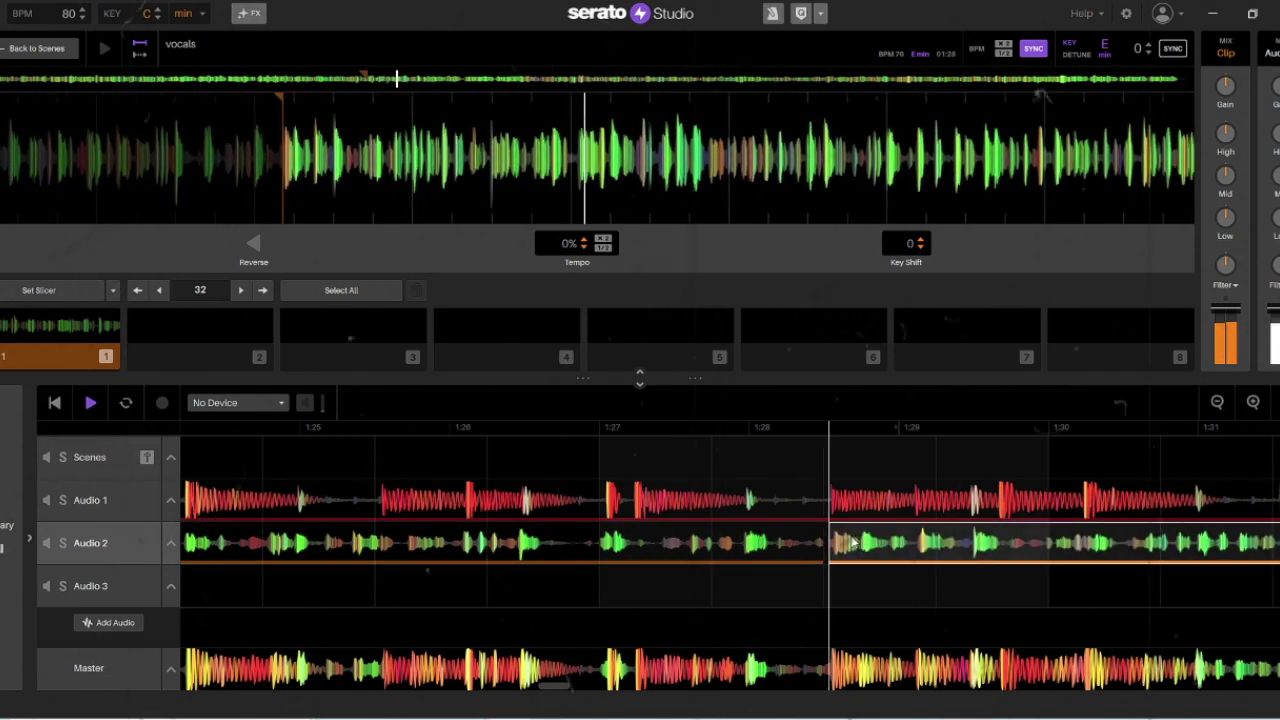
pyautogui.click(1253, 401)
pyautogui.moveTo(901, 543); pyautogui.dragTo(898, 543)
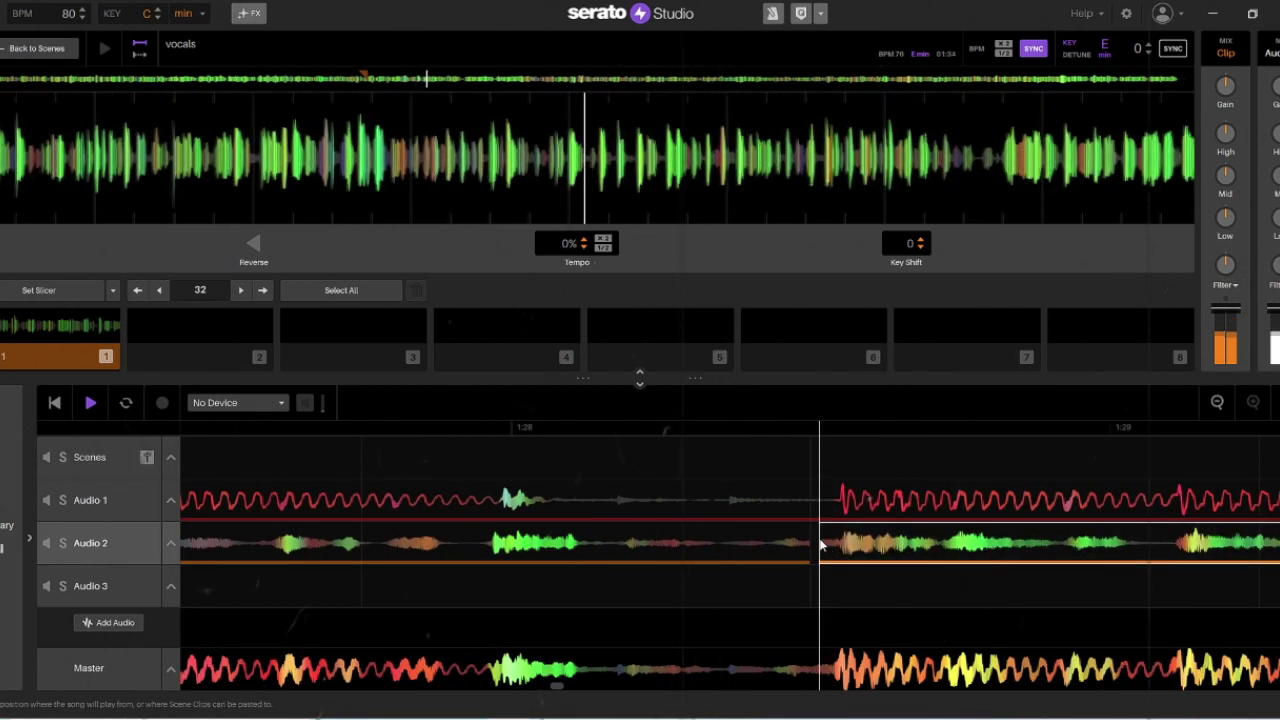
pyautogui.moveTo(779, 541); pyautogui.dragTo(768, 541)
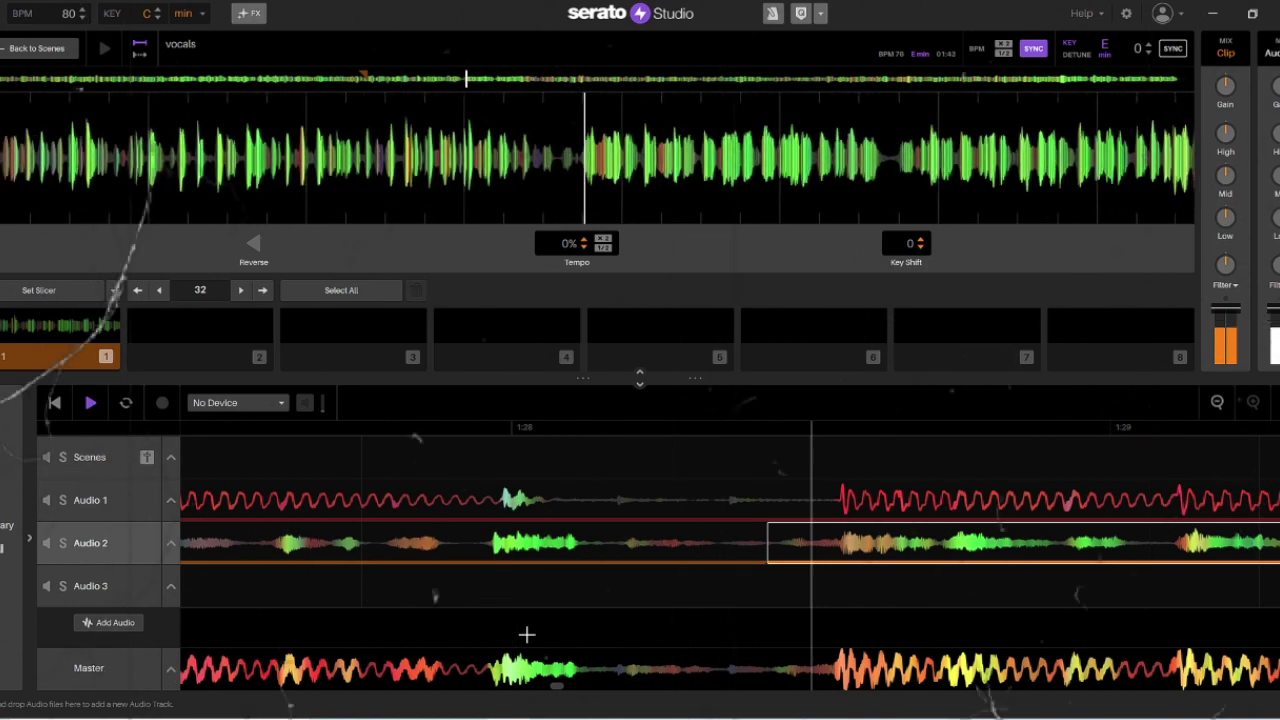
# Play the song from about 1:28.5 to check the shifted vocals against the instrumental
pyautogui.press('space')
pyautogui.press('space')
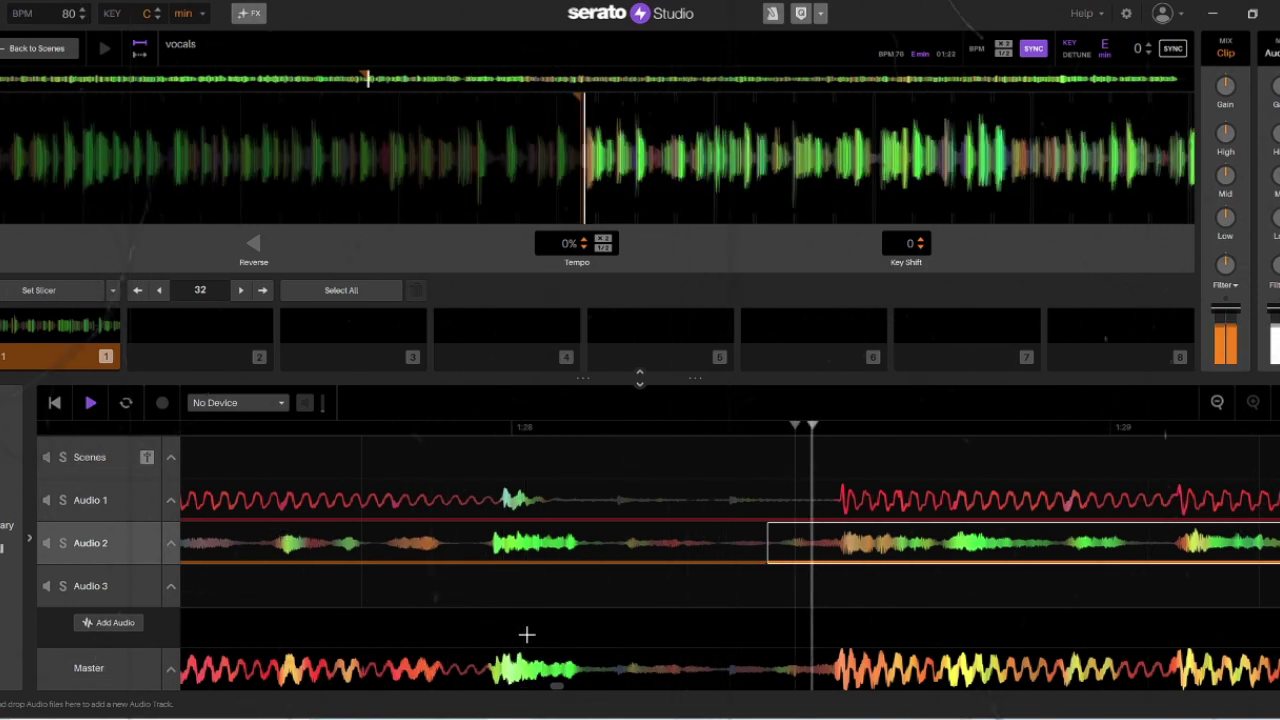
pyautogui.click(1217, 403)
pyautogui.click(1217, 403)
pyautogui.click(1217, 403)
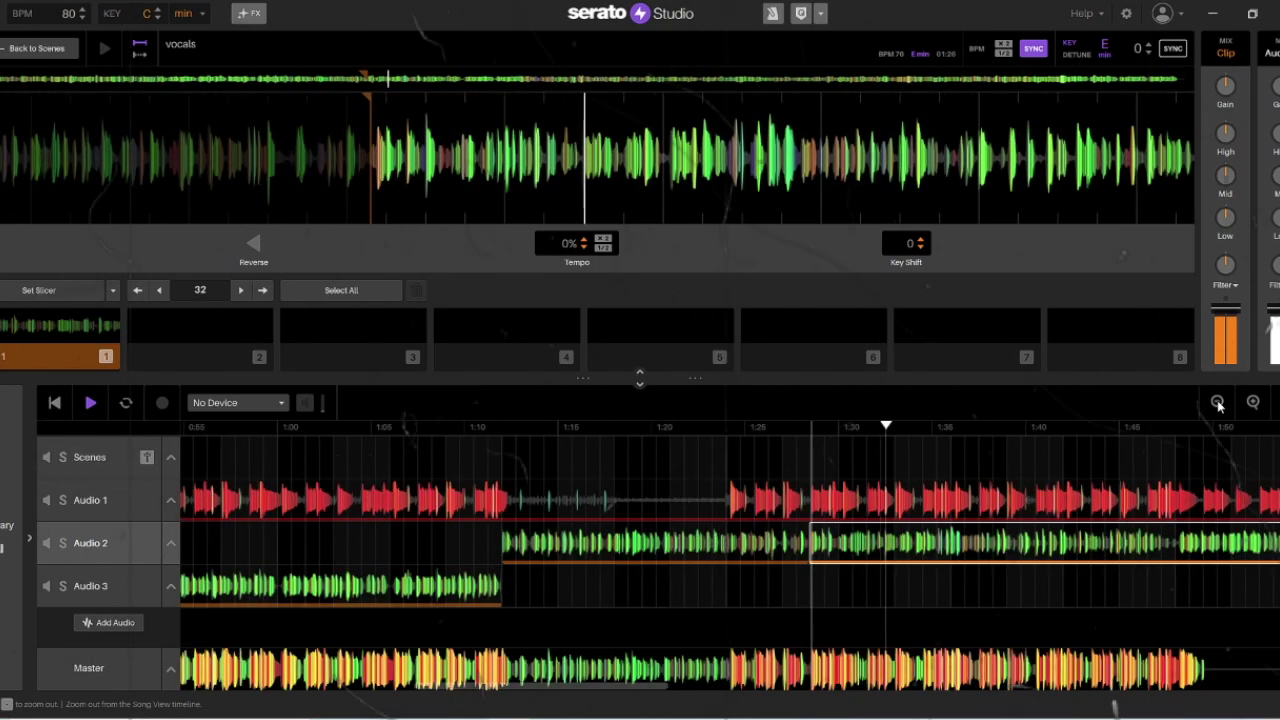
pyautogui.click(1217, 403)
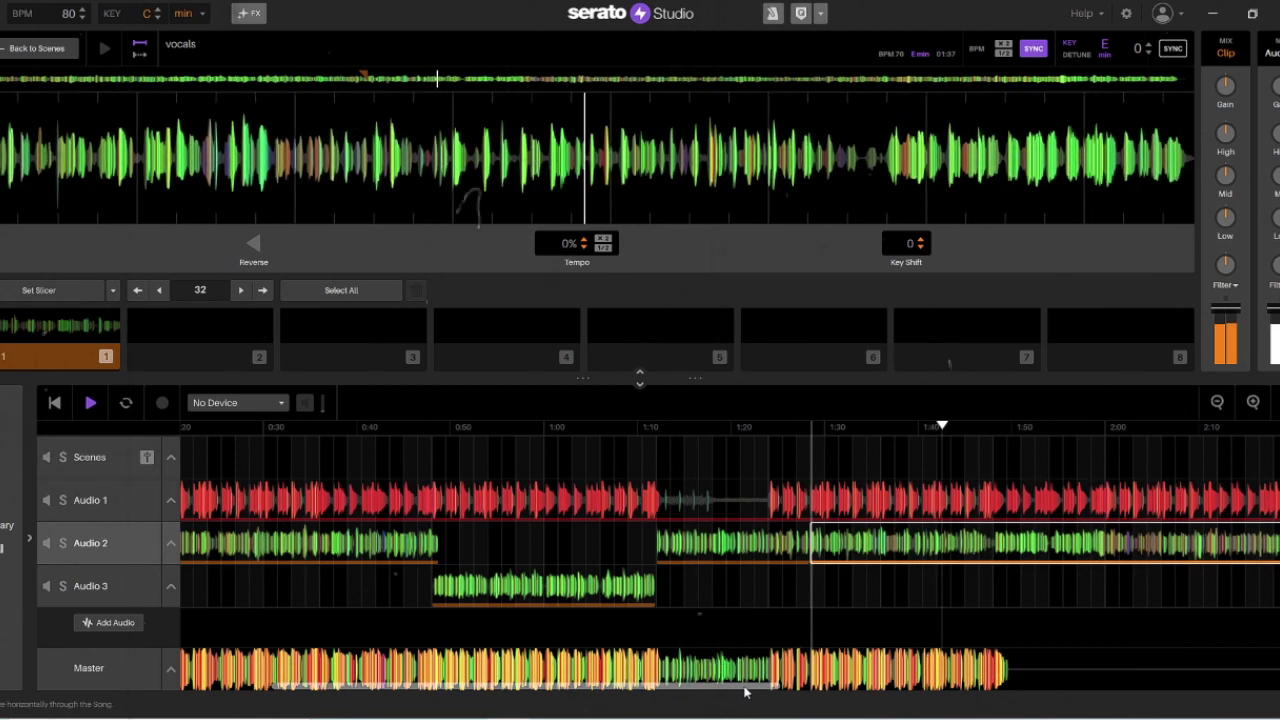
# Duplicate the Audio 1 instrumental track and move the copied clip later so it starts at about 1:47
pyautogui.moveTo(745, 690); pyautogui.dragTo(850, 685)
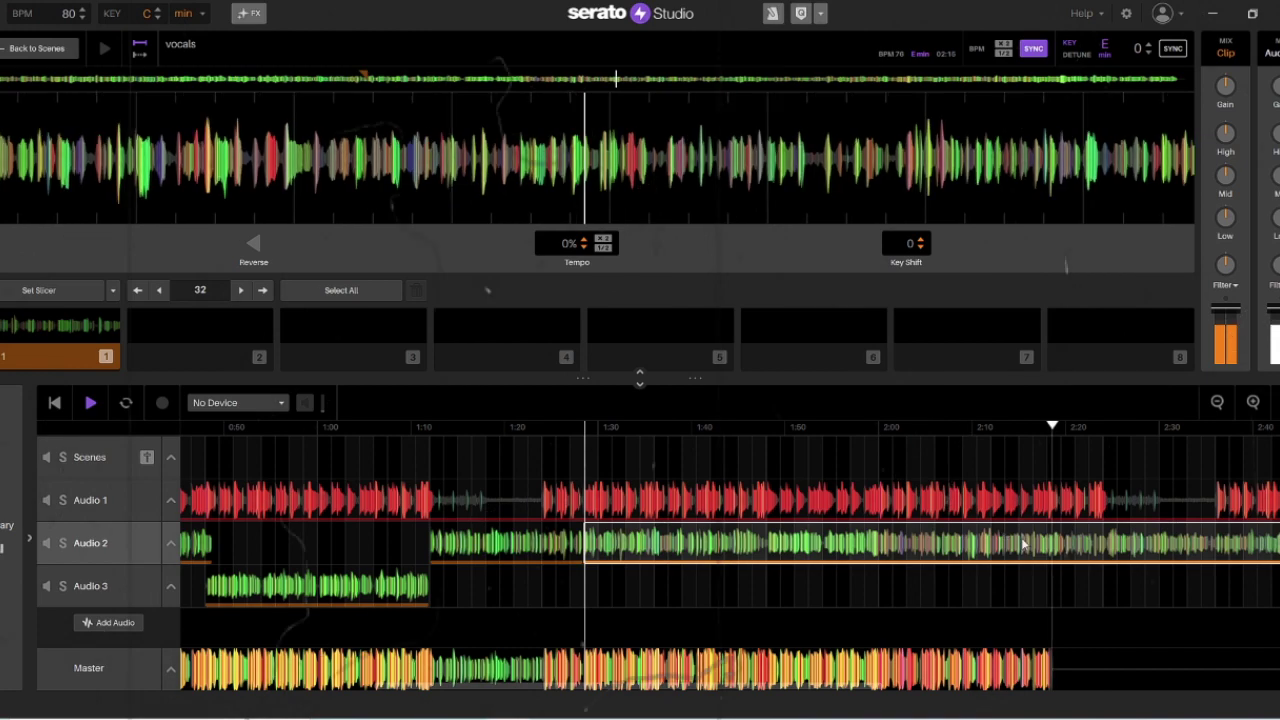
pyautogui.moveTo(757, 686); pyautogui.dragTo(885, 692)
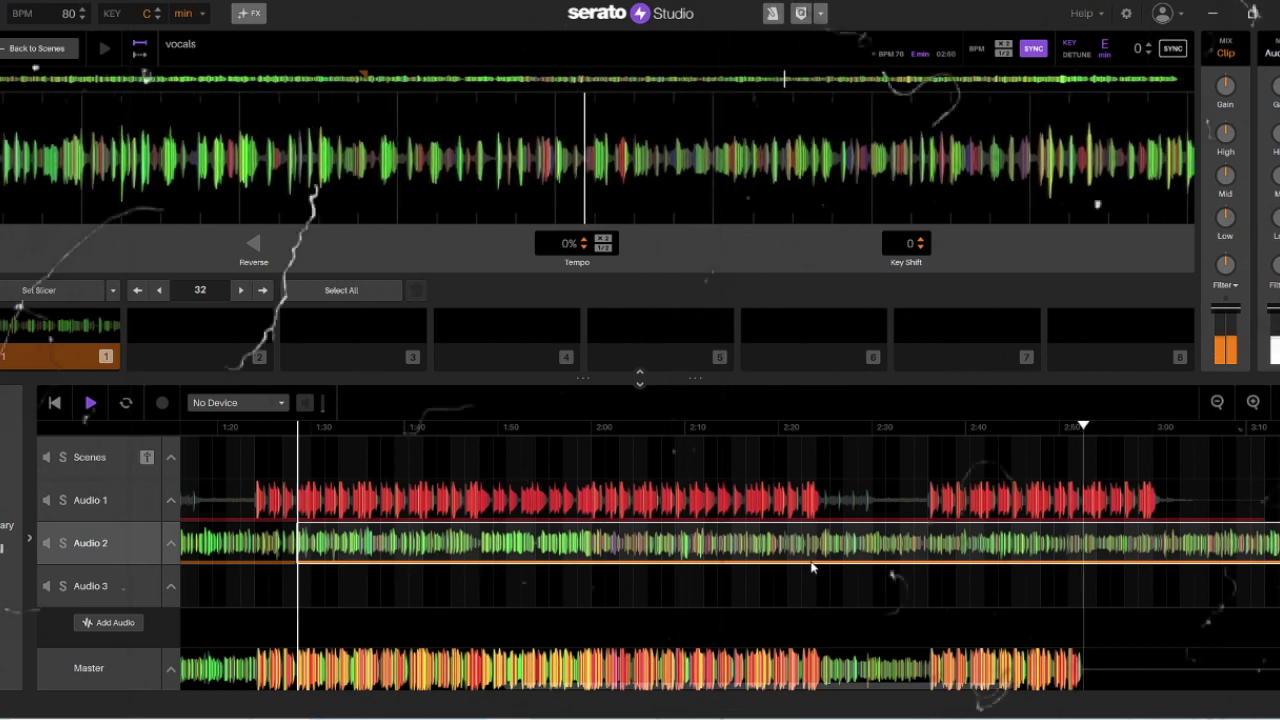
pyautogui.click(100, 510)
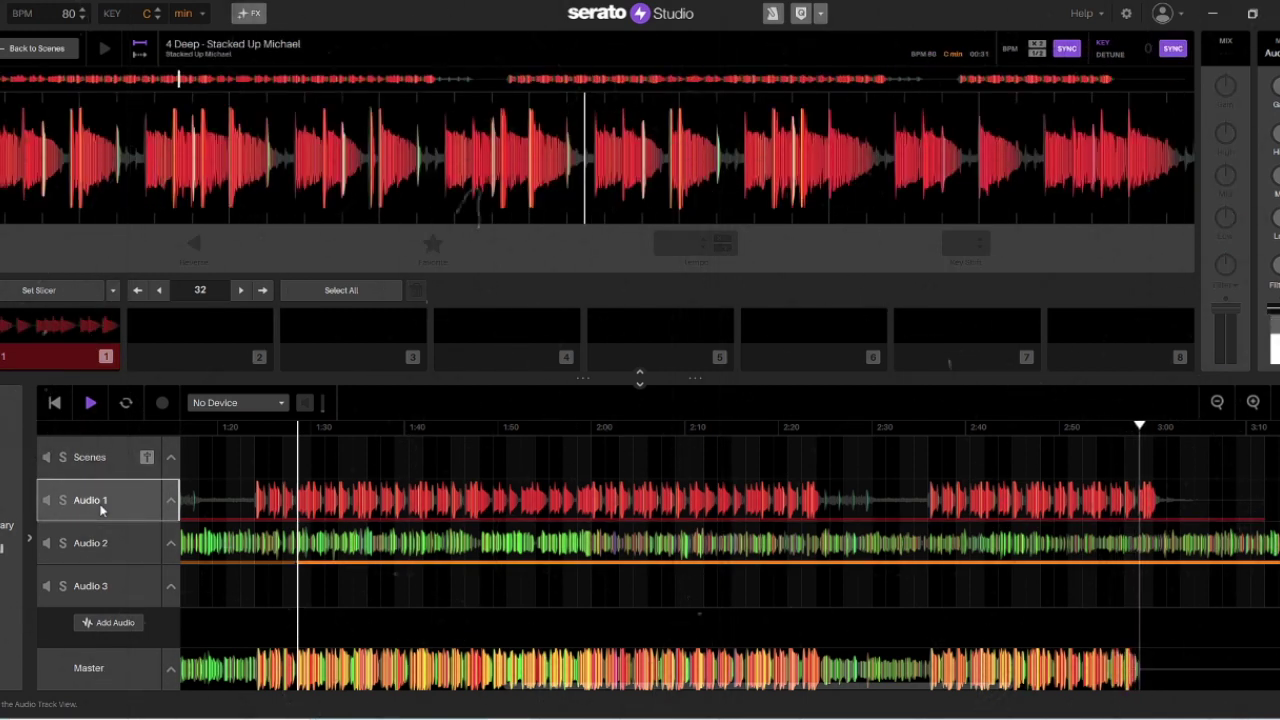
pyautogui.rightClick(100, 510)
pyautogui.click(125, 535)
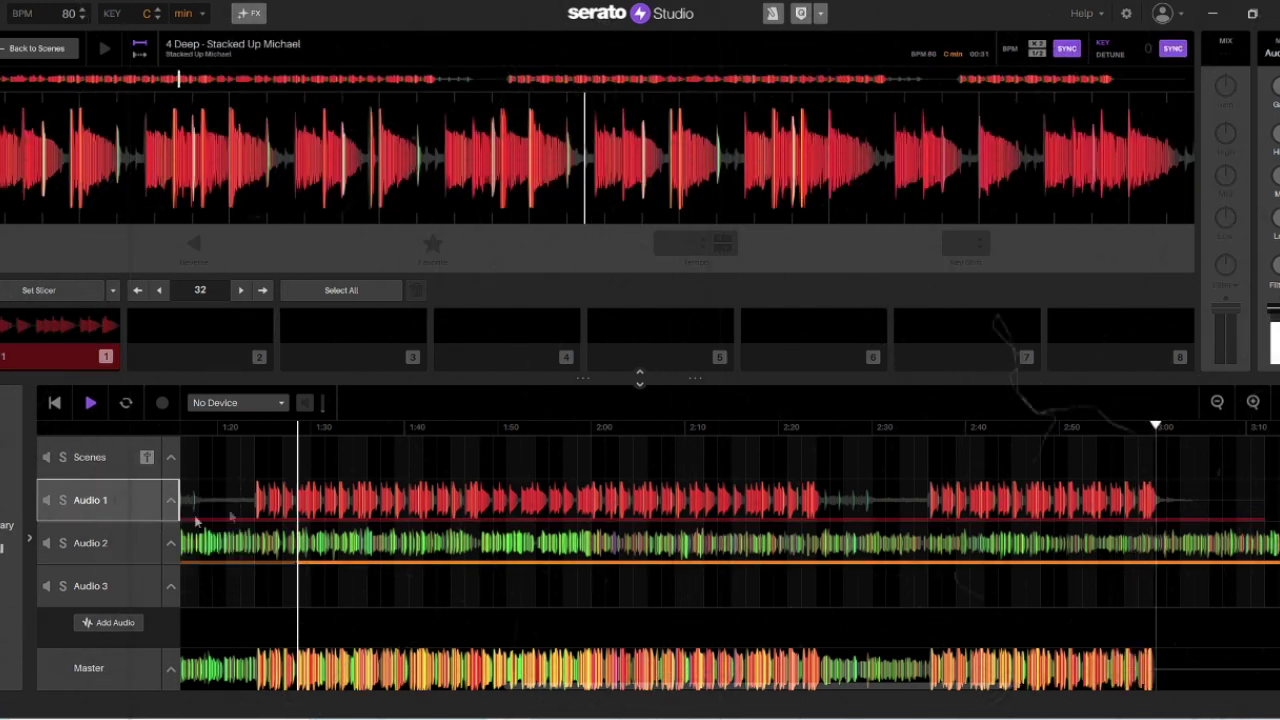
pyautogui.click(423, 549)
pyautogui.moveTo(364, 549); pyautogui.dragTo(1203, 542)
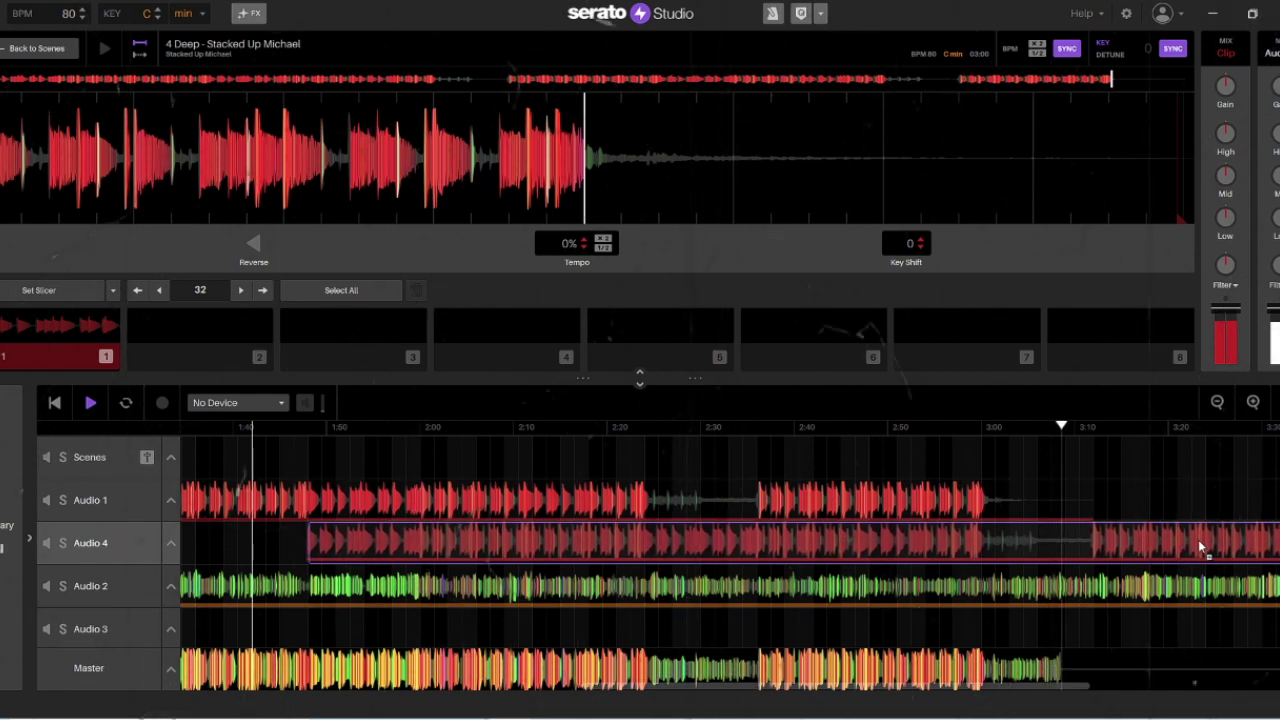
pyautogui.moveTo(1200, 538); pyautogui.dragTo(1202, 542)
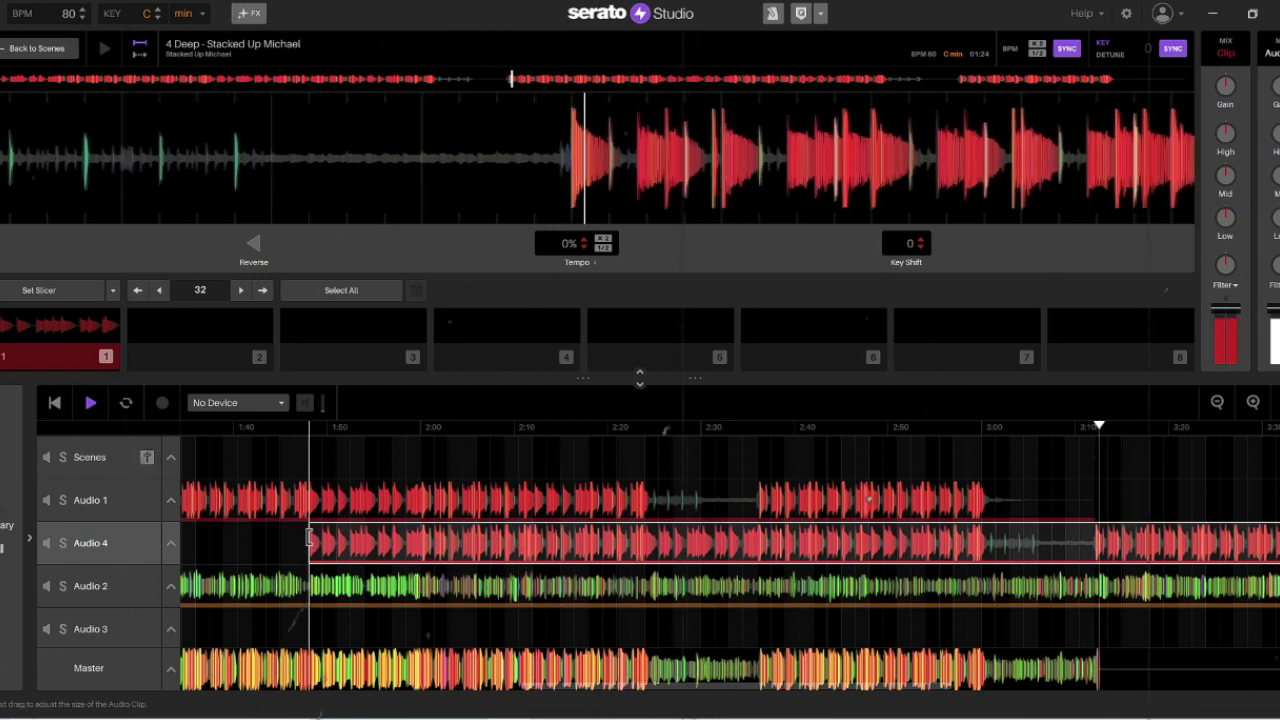
# Trim the Audio 4 instrumental clip's start to about 2:57 and shorten the Audio 1 clip's end to meet it
pyautogui.moveTo(318, 545); pyautogui.dragTo(987, 550)
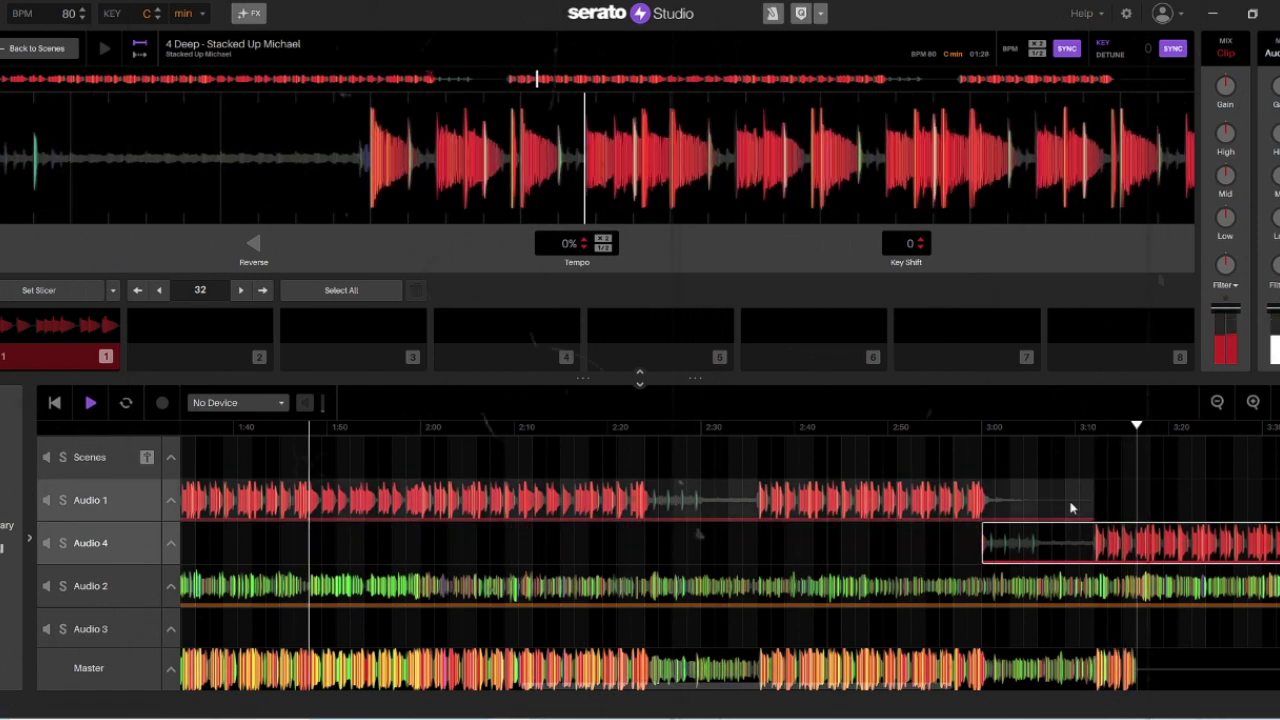
pyautogui.moveTo(984, 542); pyautogui.dragTo(972, 537)
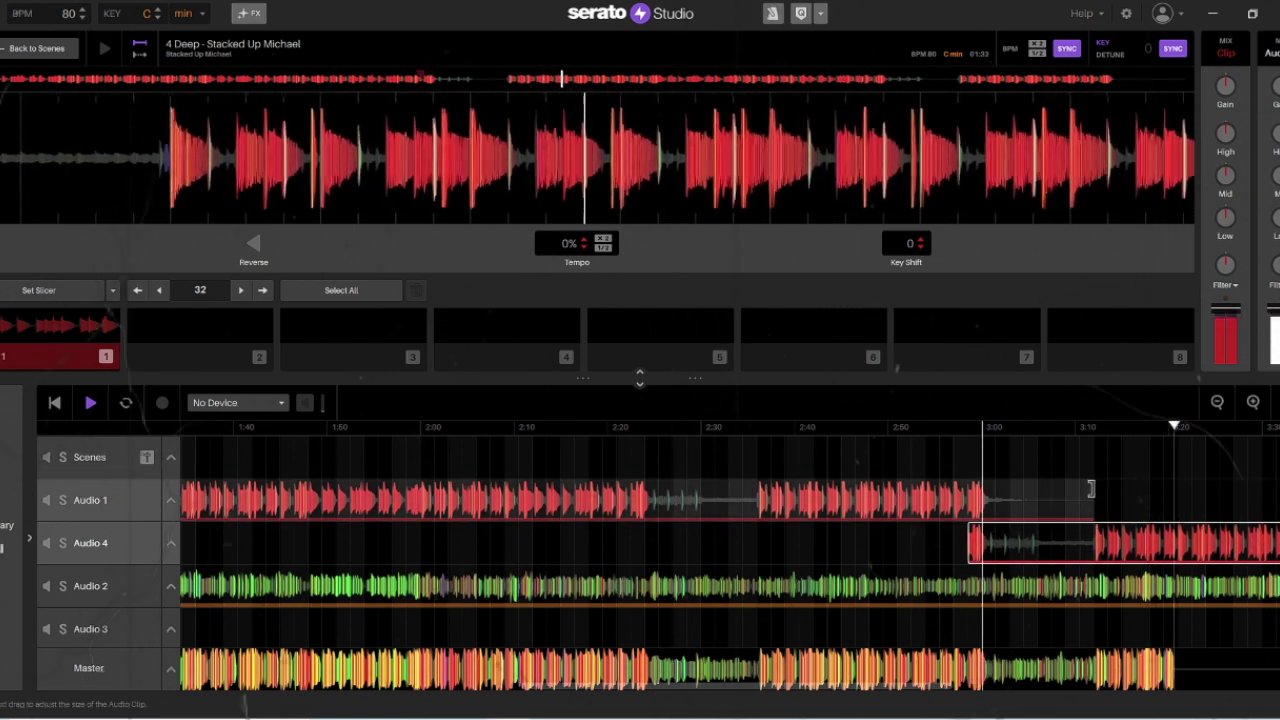
pyautogui.click(1091, 489)
pyautogui.moveTo(1090, 490); pyautogui.dragTo(957, 492)
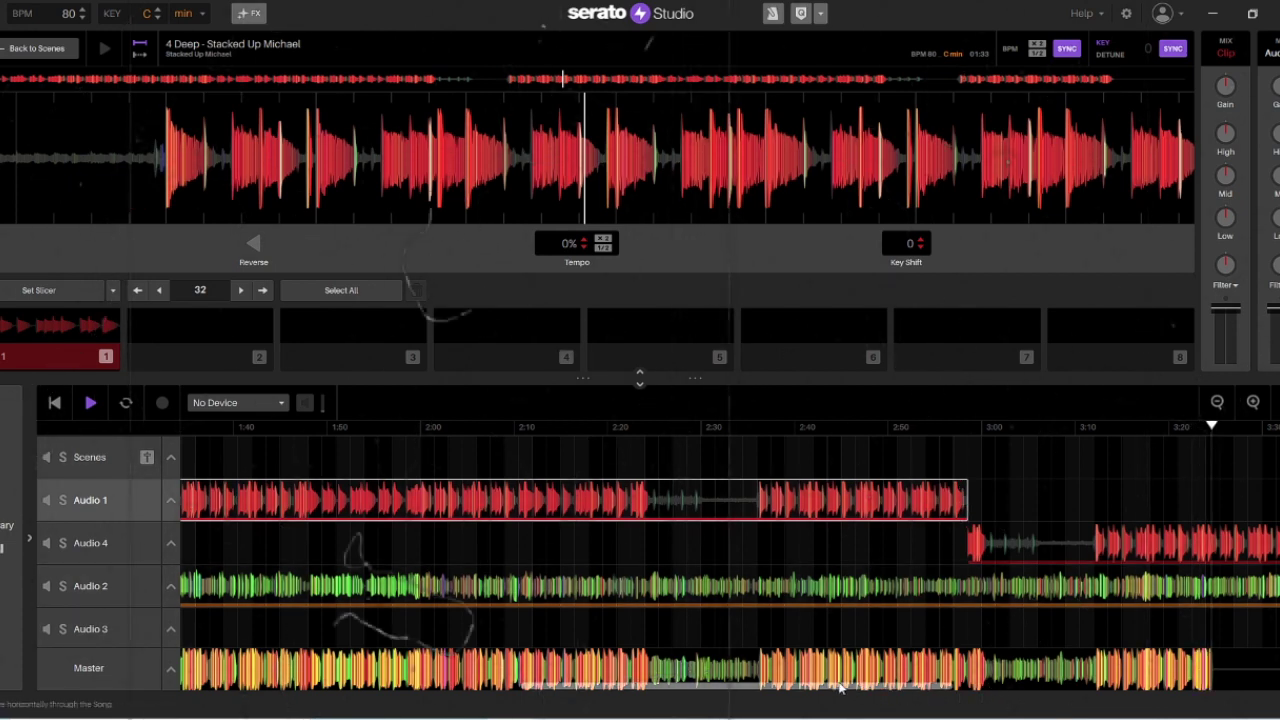
# Split the vocals clip on Audio 2 at about 3:27.75 and shift the new clip slightly earlier
pyautogui.moveTo(843, 688); pyautogui.dragTo(1010, 688)
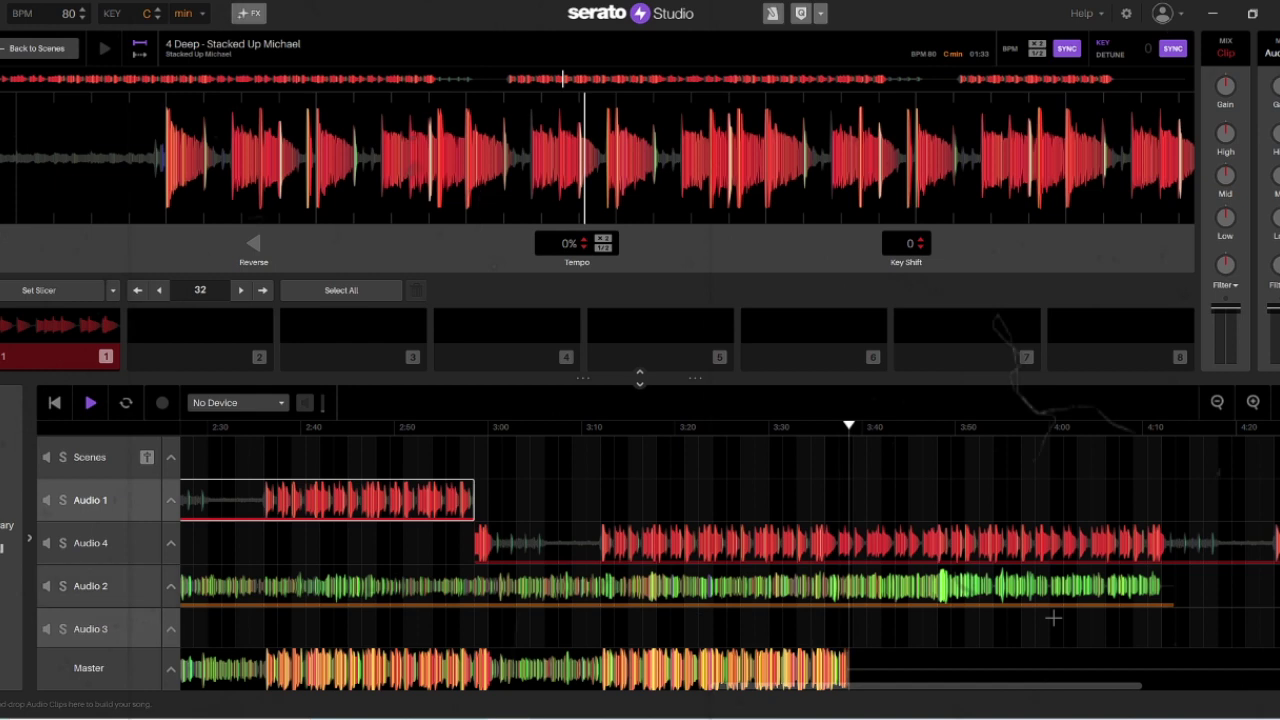
pyautogui.scroll(-2, 728, 560)
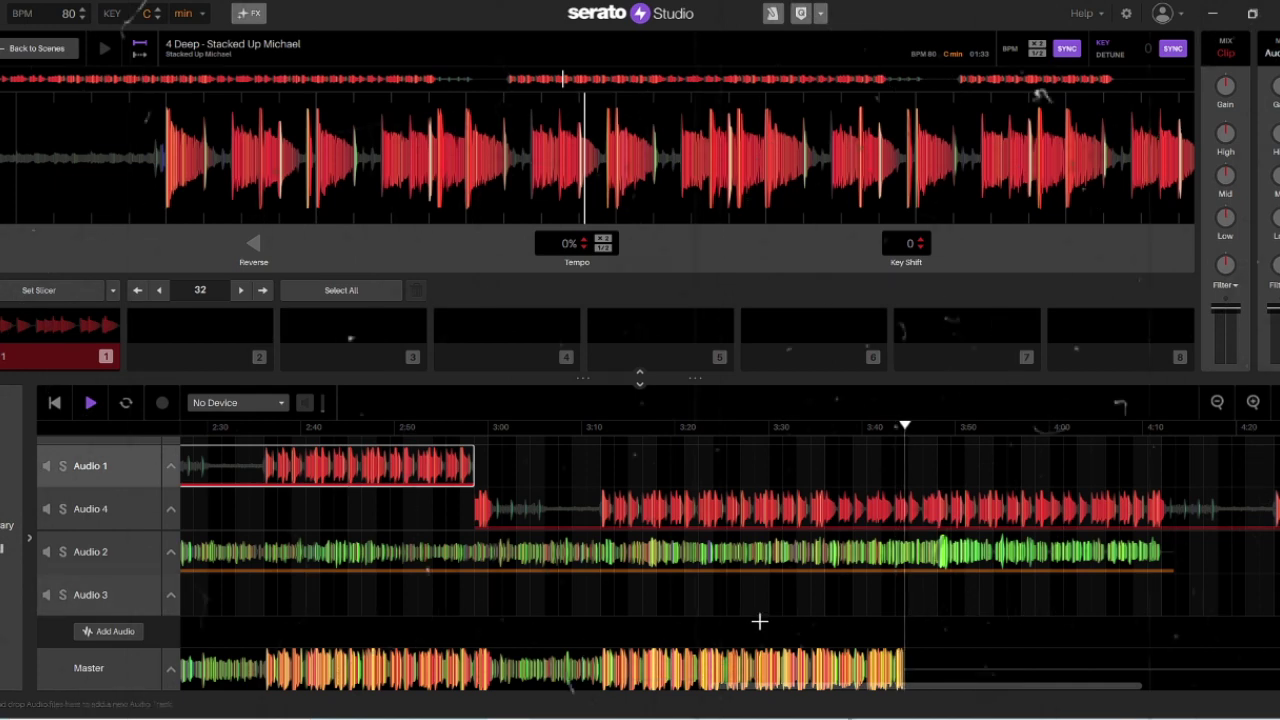
pyautogui.click(1254, 402)
pyautogui.click(1254, 402)
pyautogui.click(1254, 402)
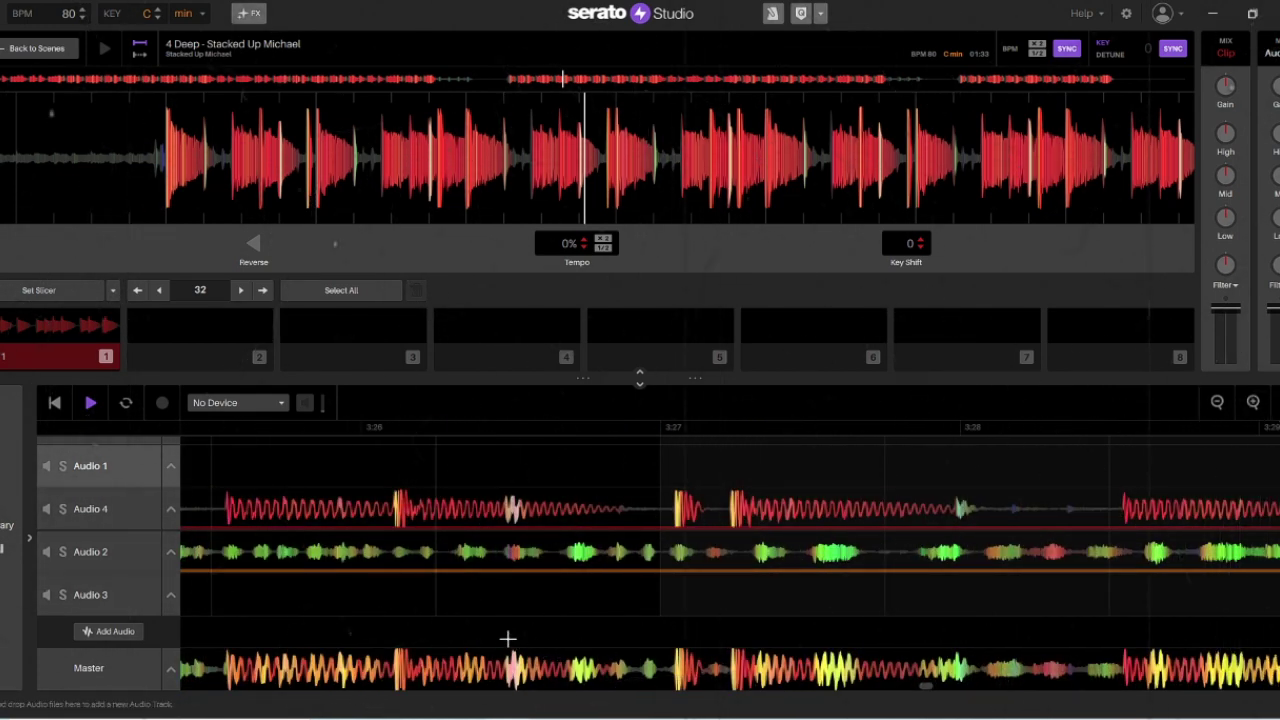
pyautogui.click(741, 557)
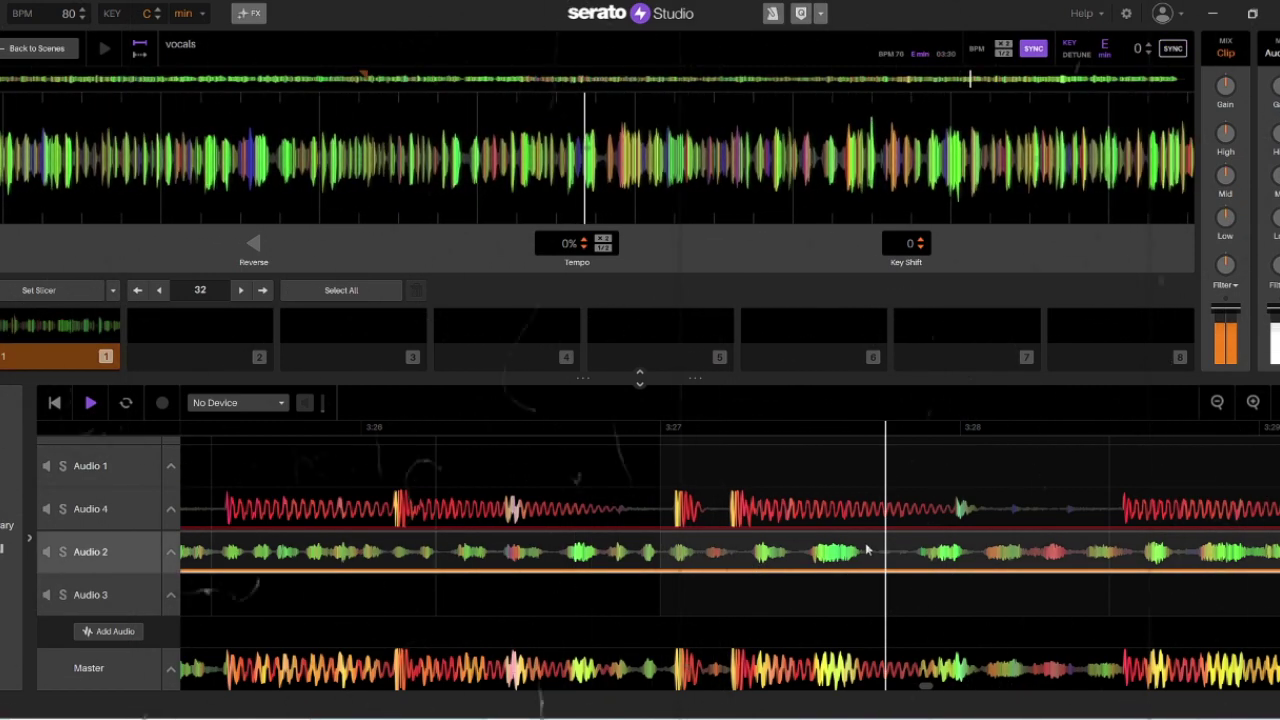
pyautogui.hotkey('ctrl', 'e')
pyautogui.moveTo(898, 552); pyautogui.dragTo(884, 547)
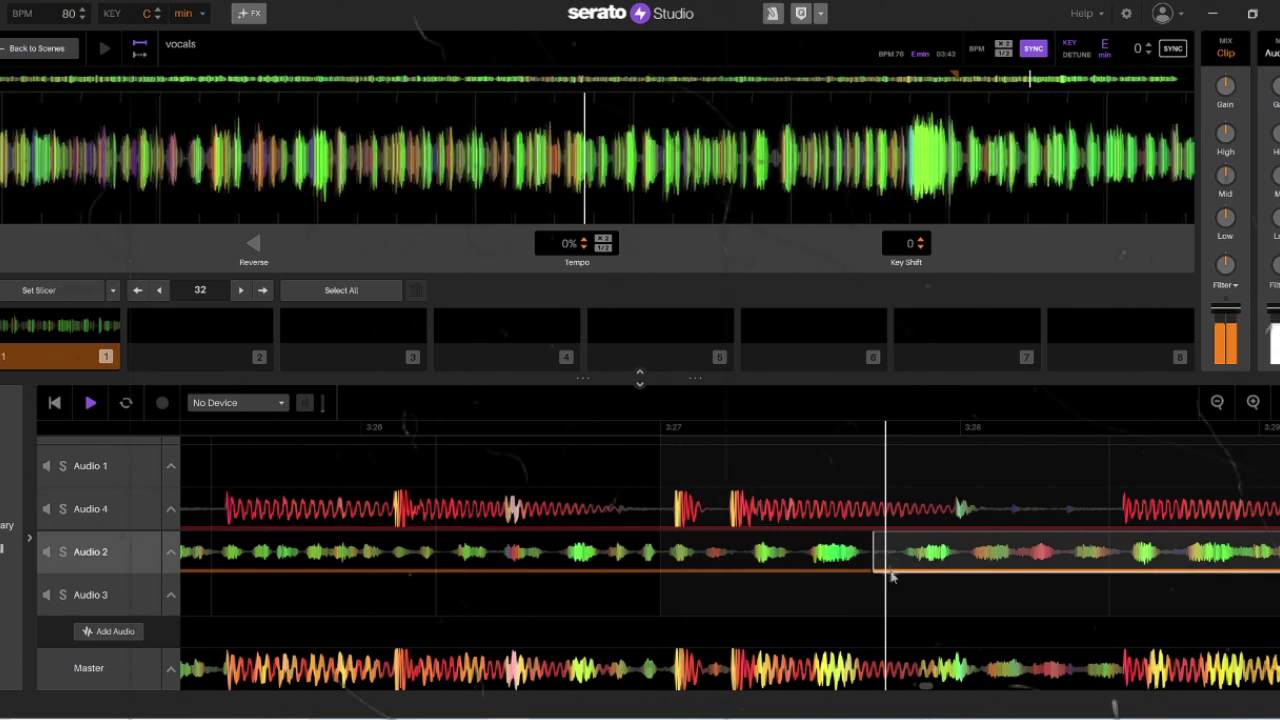
# Nudge the new Audio 2 clip slightly later and extend the preceding clip's end to about 3:27.7 to close the gap
pyautogui.click(1254, 404)
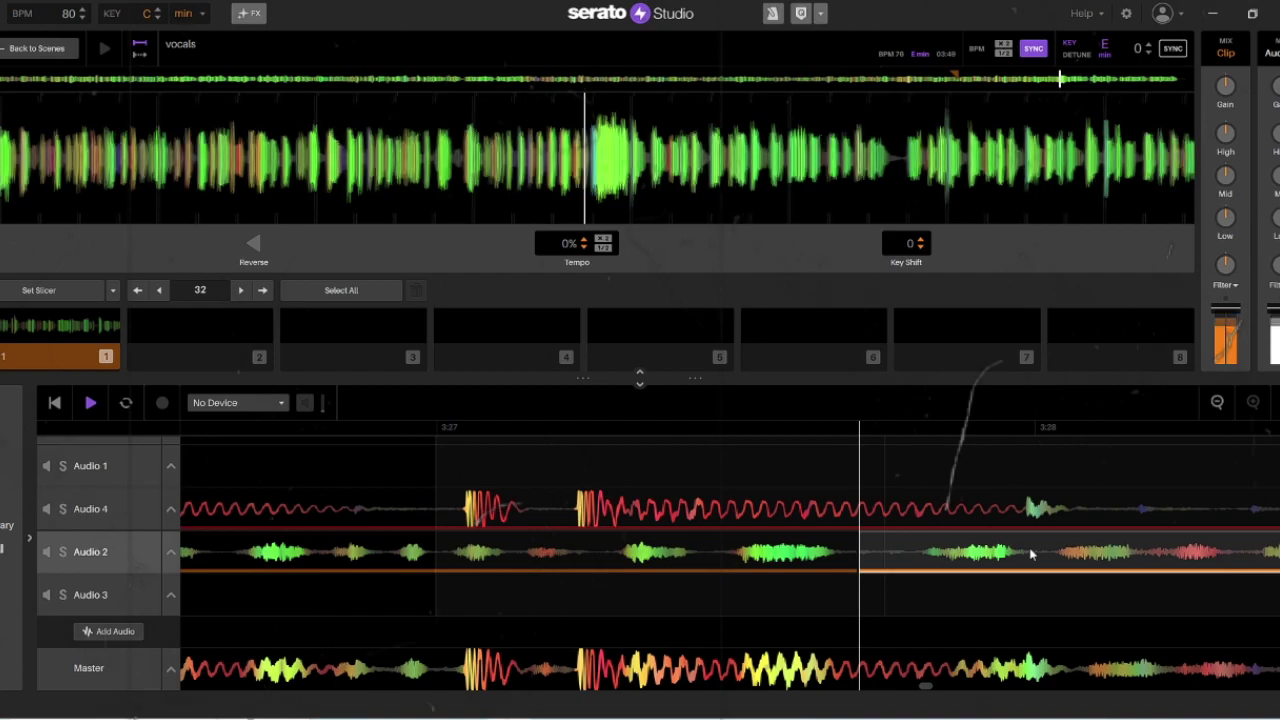
pyautogui.moveTo(1034, 548); pyautogui.dragTo(1046, 550)
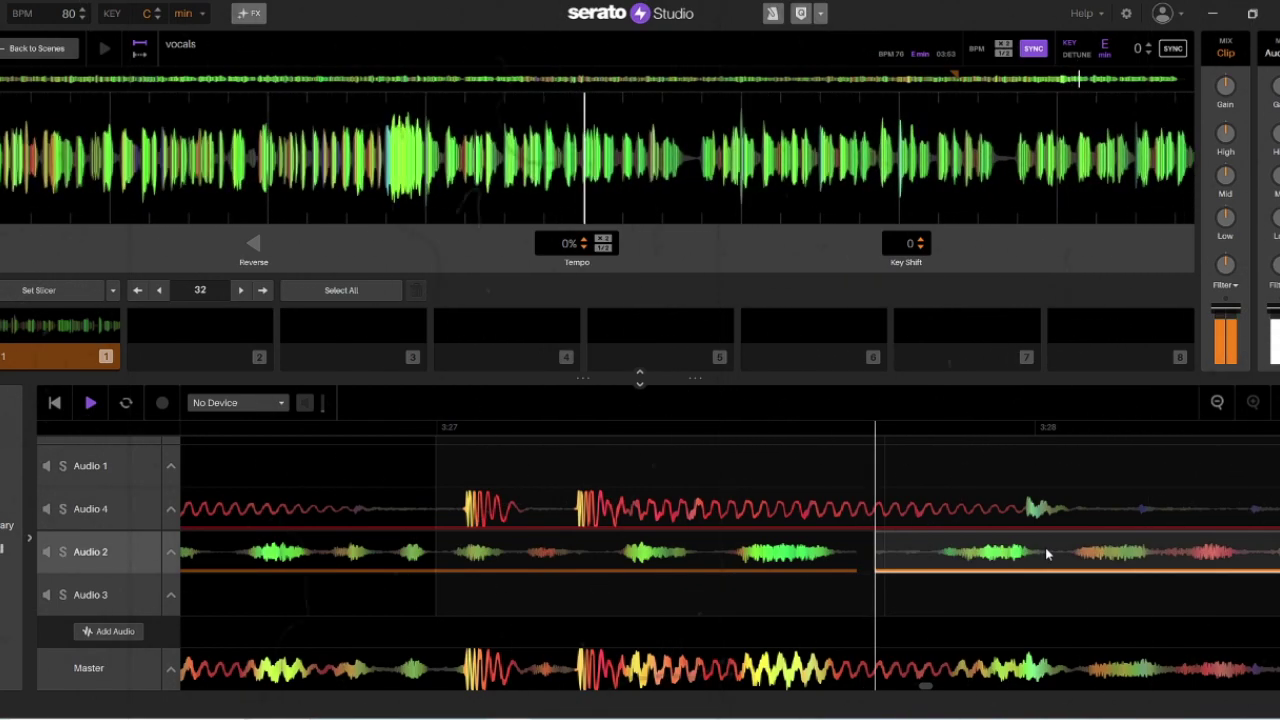
pyautogui.click(875, 574)
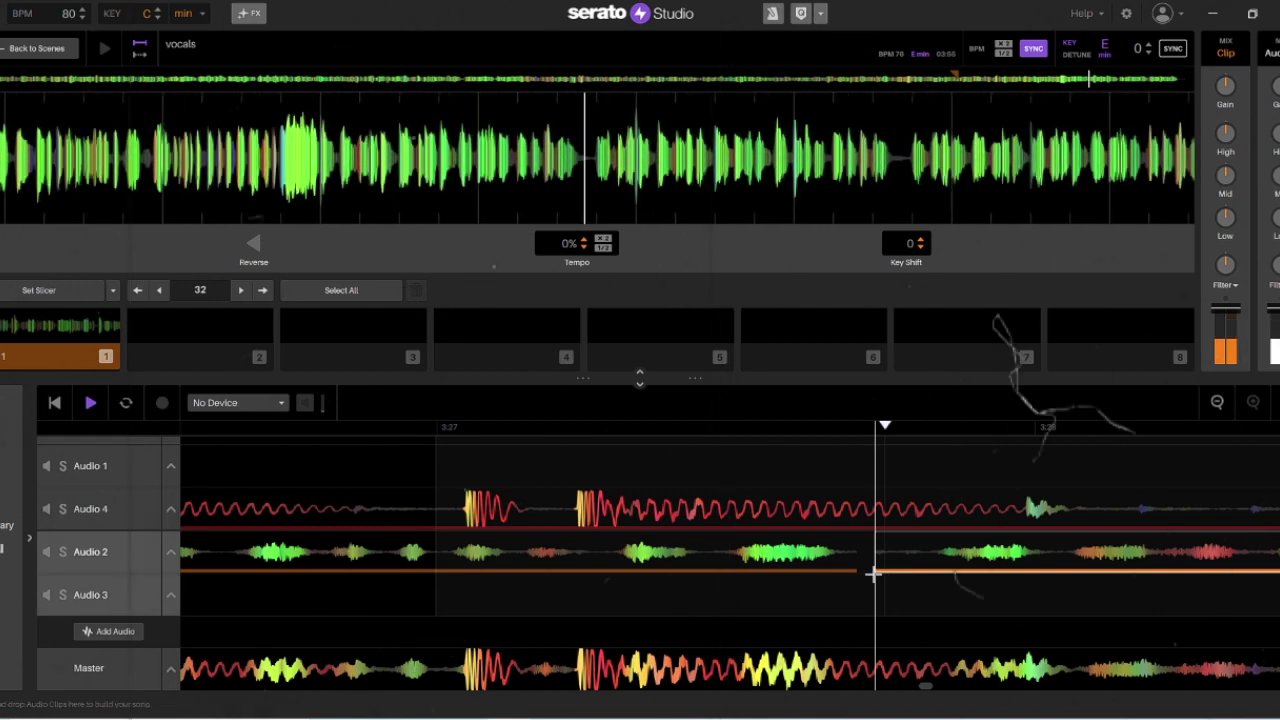
pyautogui.moveTo(924, 566); pyautogui.dragTo(922, 565)
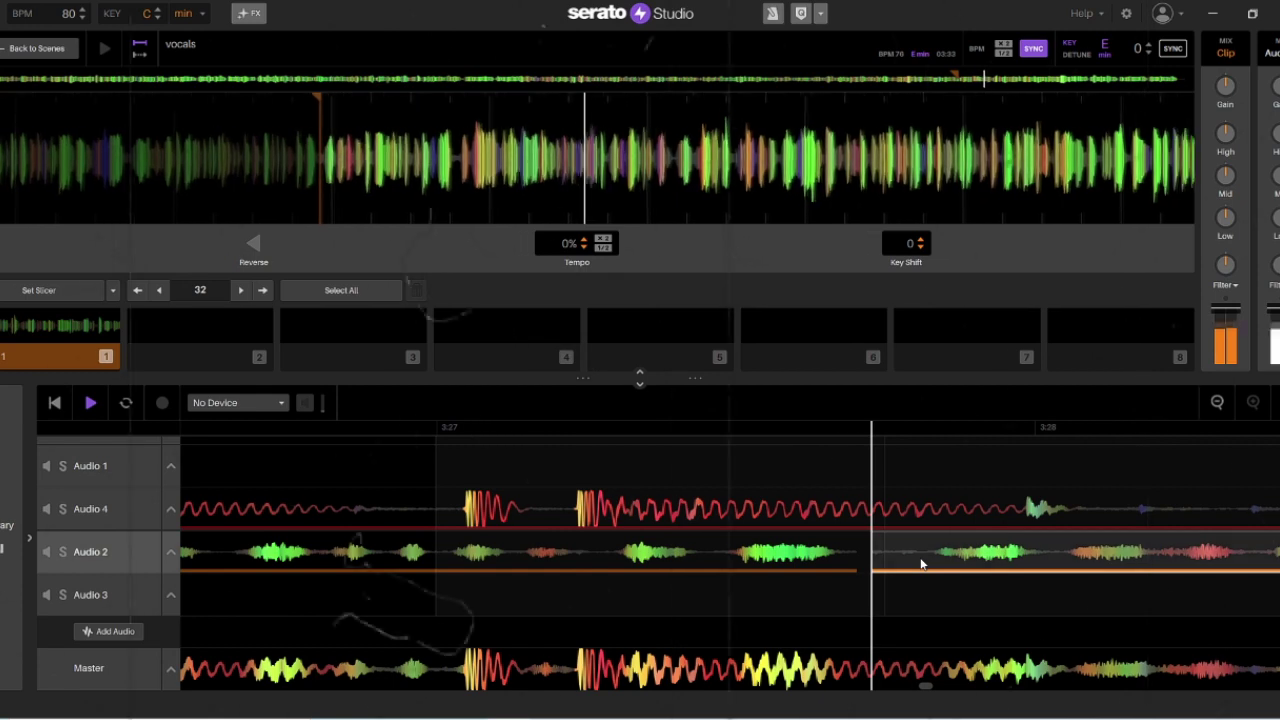
pyautogui.click(853, 550)
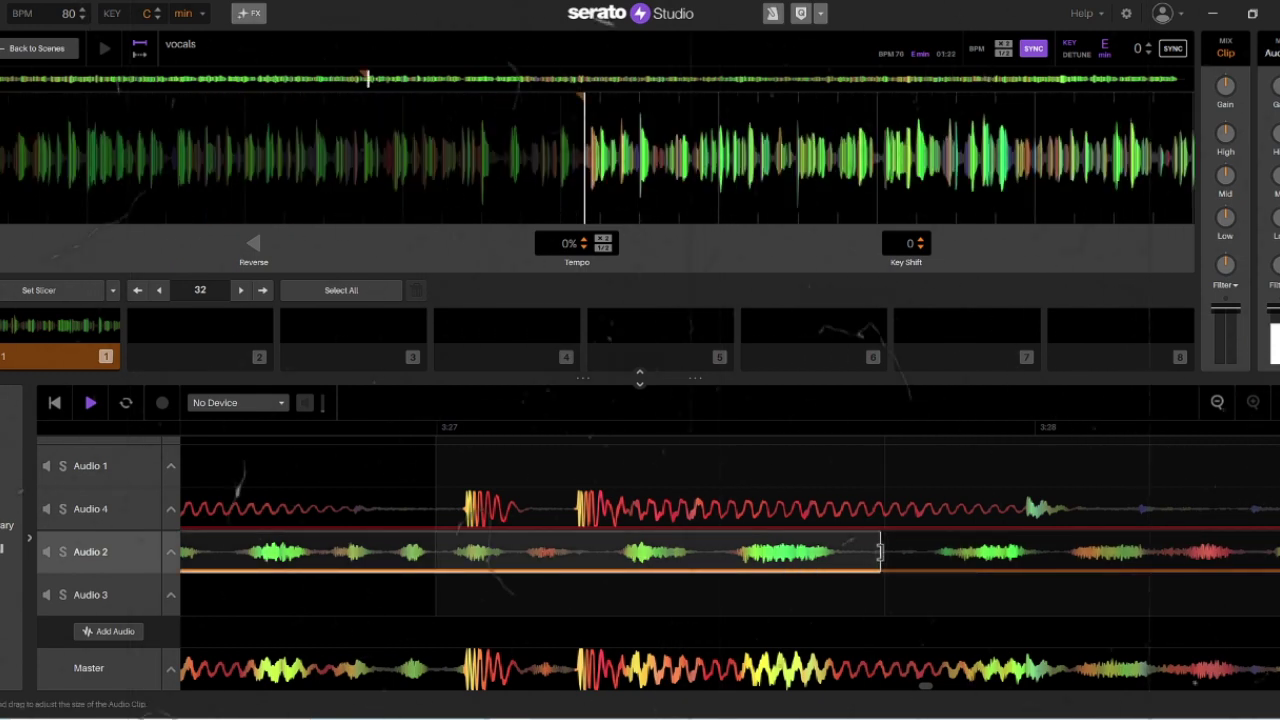
# Split the vocals clip on Audio 2 again at about 3:49.5, just before the instrumental's beat
pyautogui.click(1217, 402)
pyautogui.click(1217, 402)
pyautogui.click(1217, 402)
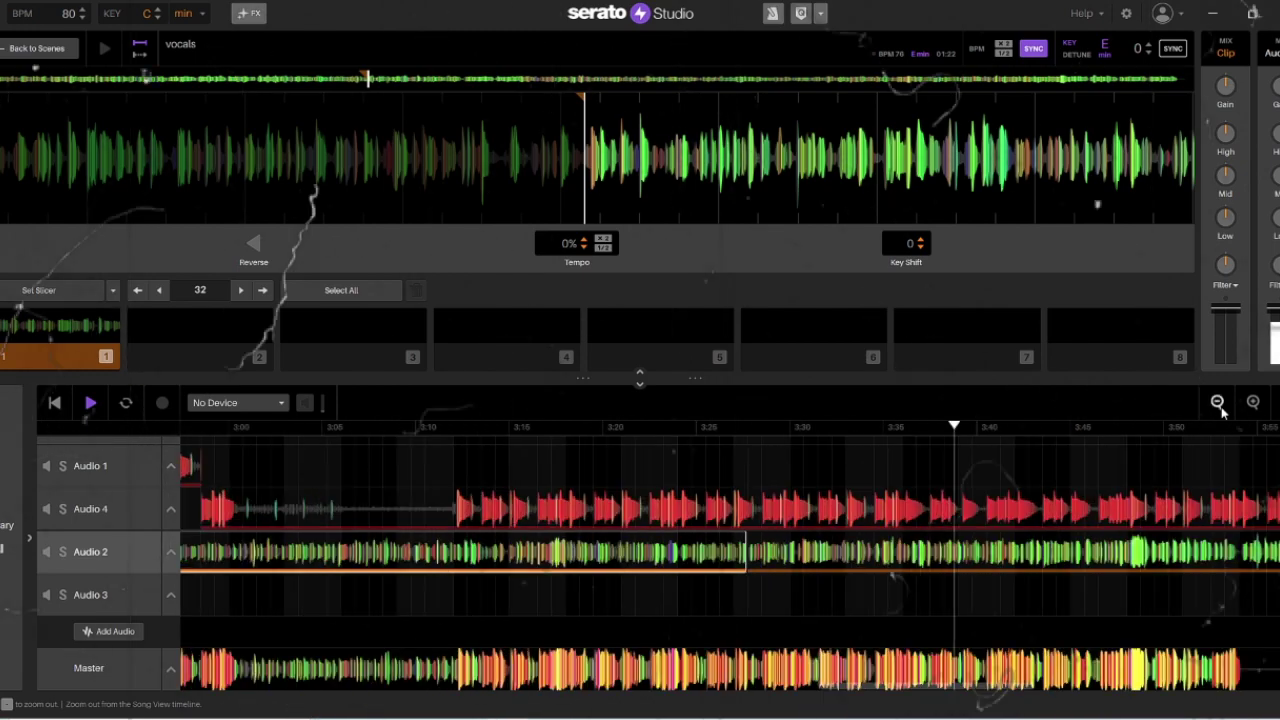
pyautogui.click(1085, 562)
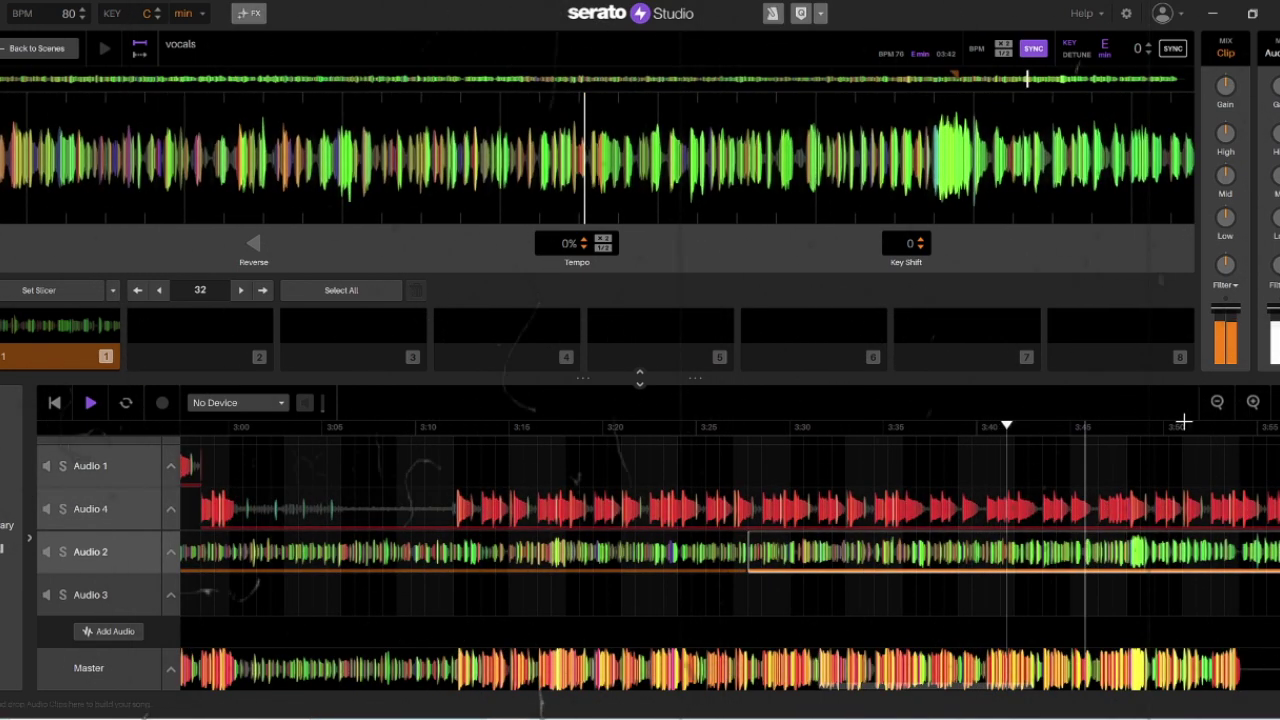
pyautogui.click(1253, 402)
pyautogui.click(1255, 402)
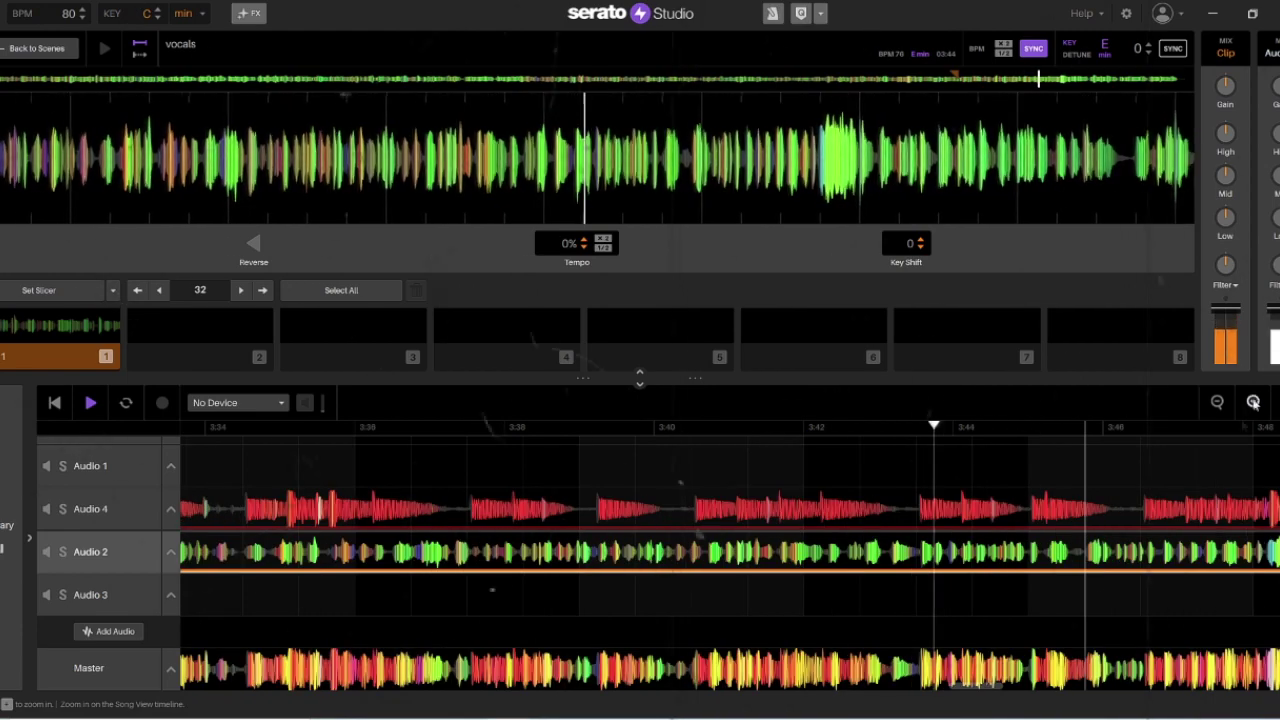
pyautogui.moveTo(984, 687); pyautogui.dragTo(997, 688)
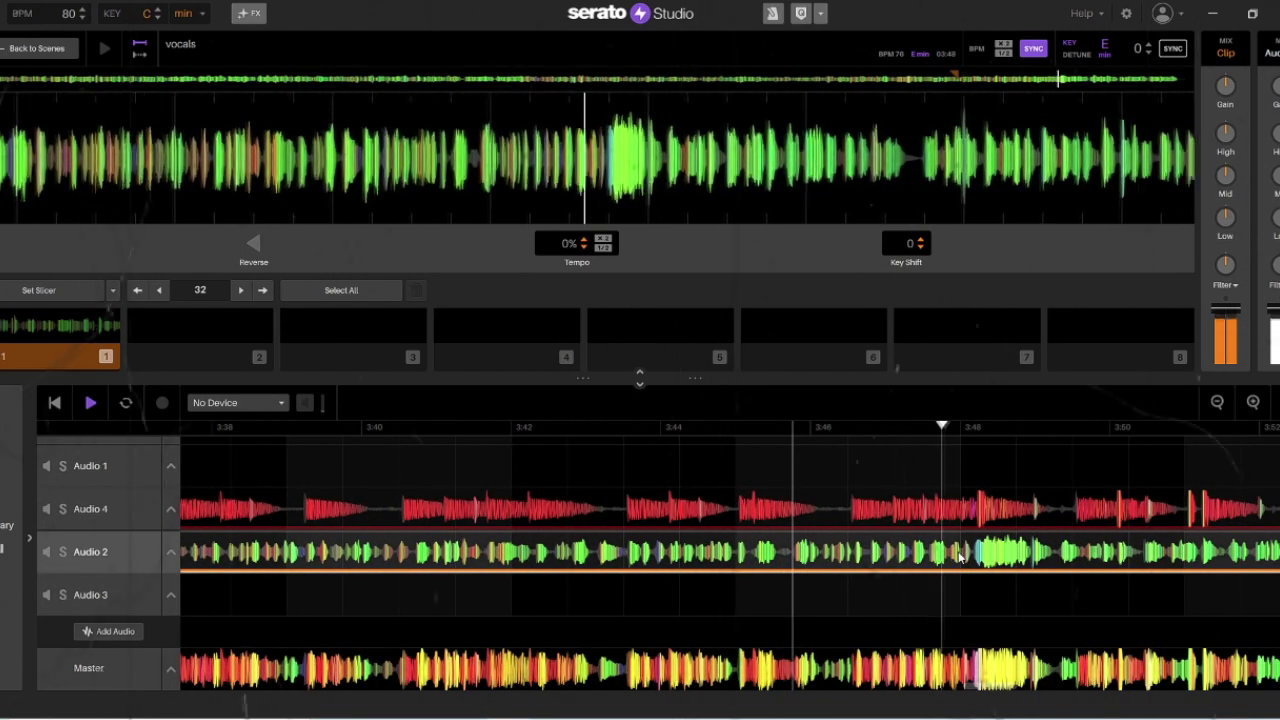
pyautogui.click(976, 557)
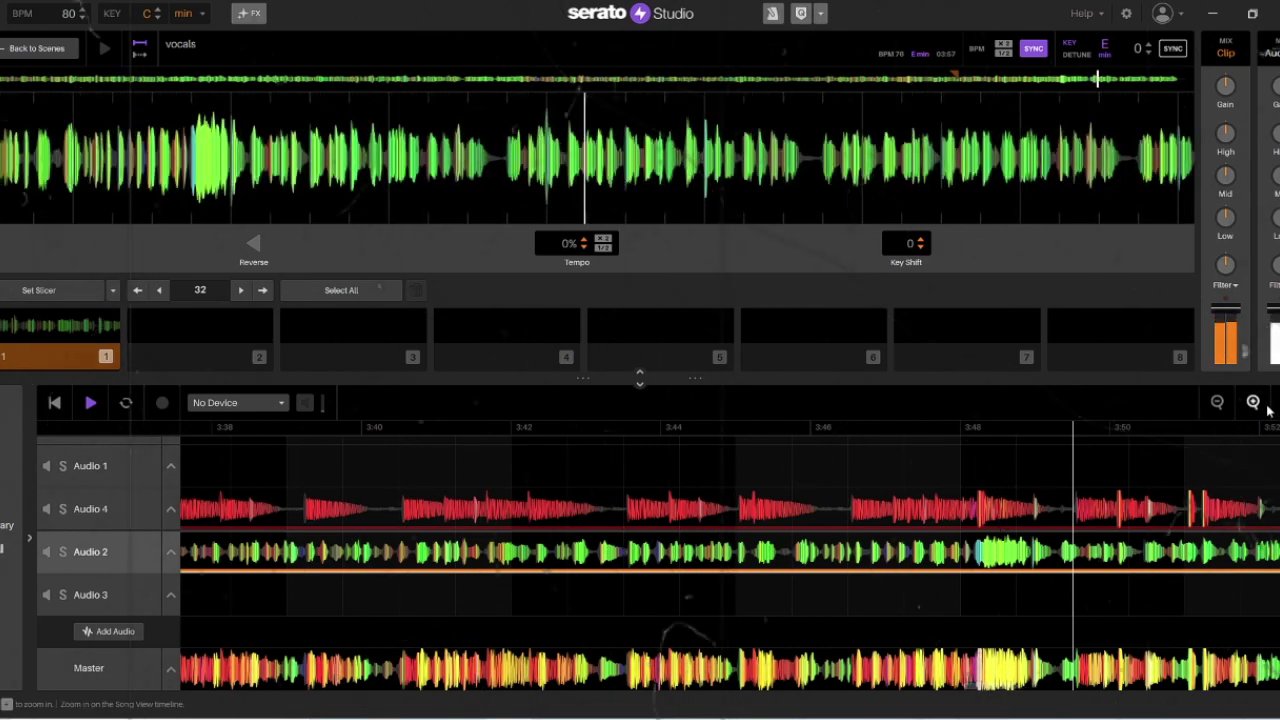
pyautogui.hotkey('ctrl', 'e')
pyautogui.click(1134, 557)
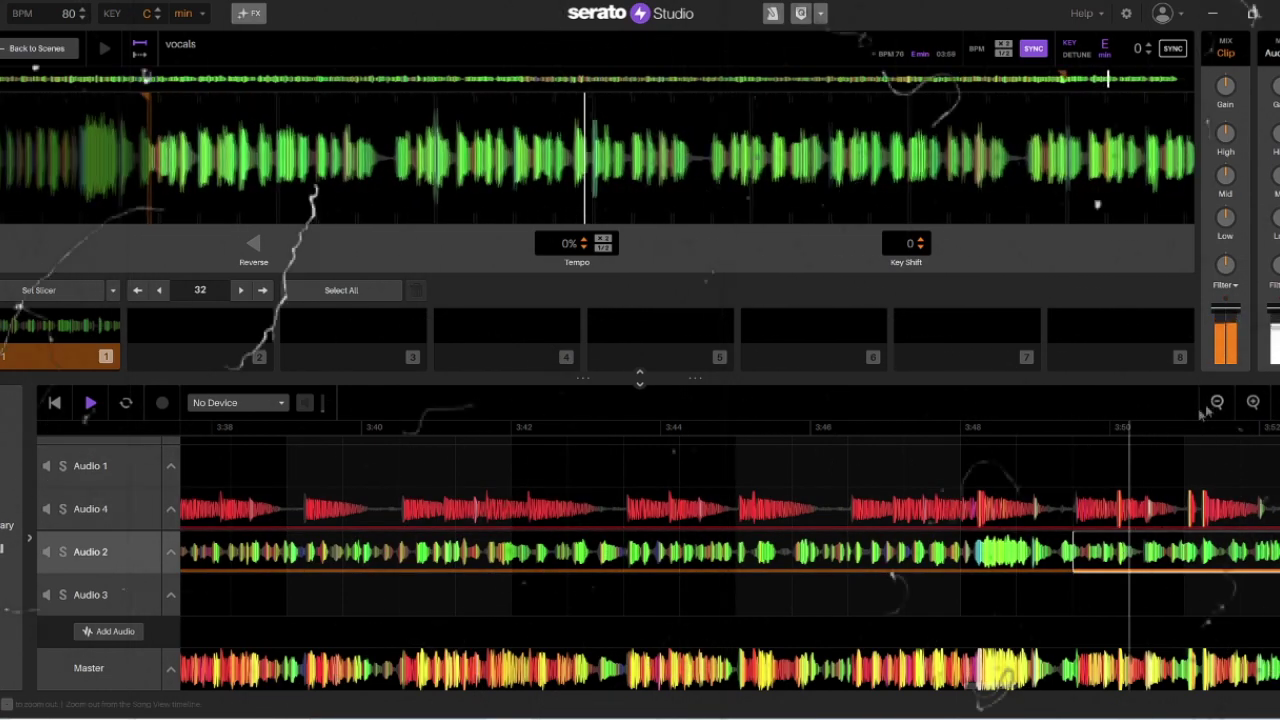
# Nudge the last Audio 2 clip slightly later and extend its start back to about 3:49.3, playing the ending
pyautogui.click(1252, 404)
pyautogui.click(1250, 406)
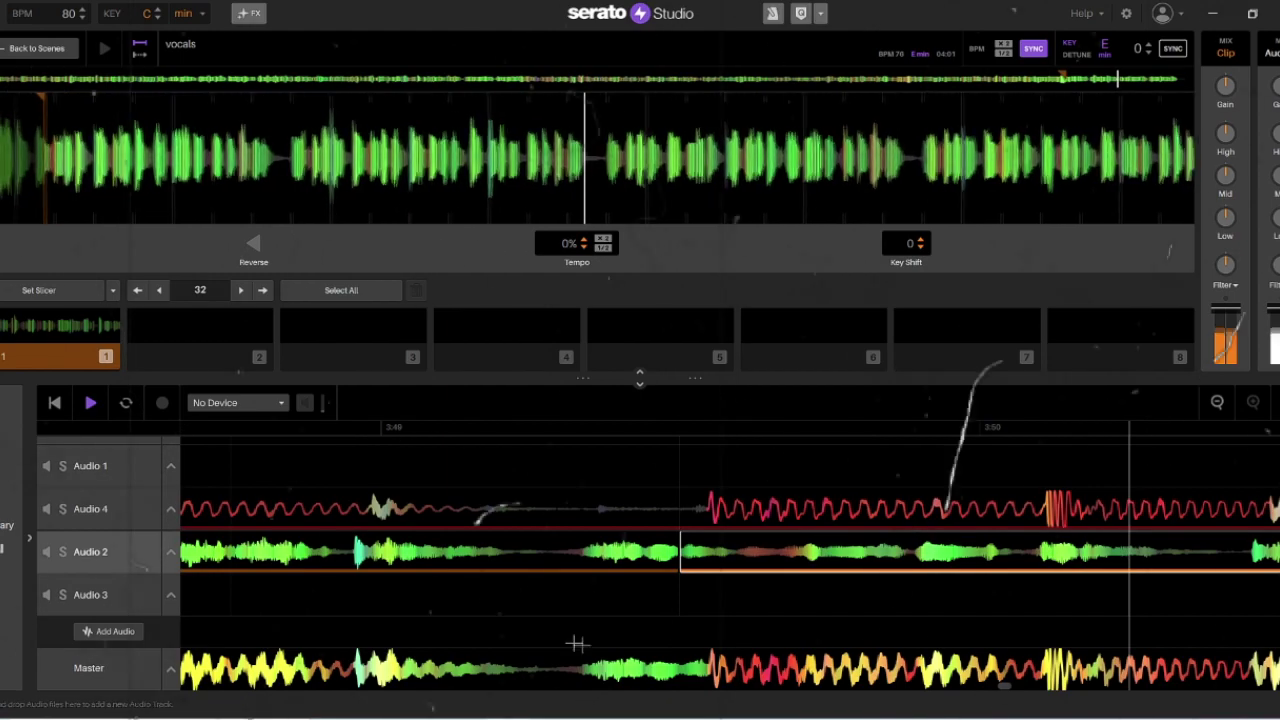
pyautogui.moveTo(711, 568); pyautogui.dragTo(717, 567)
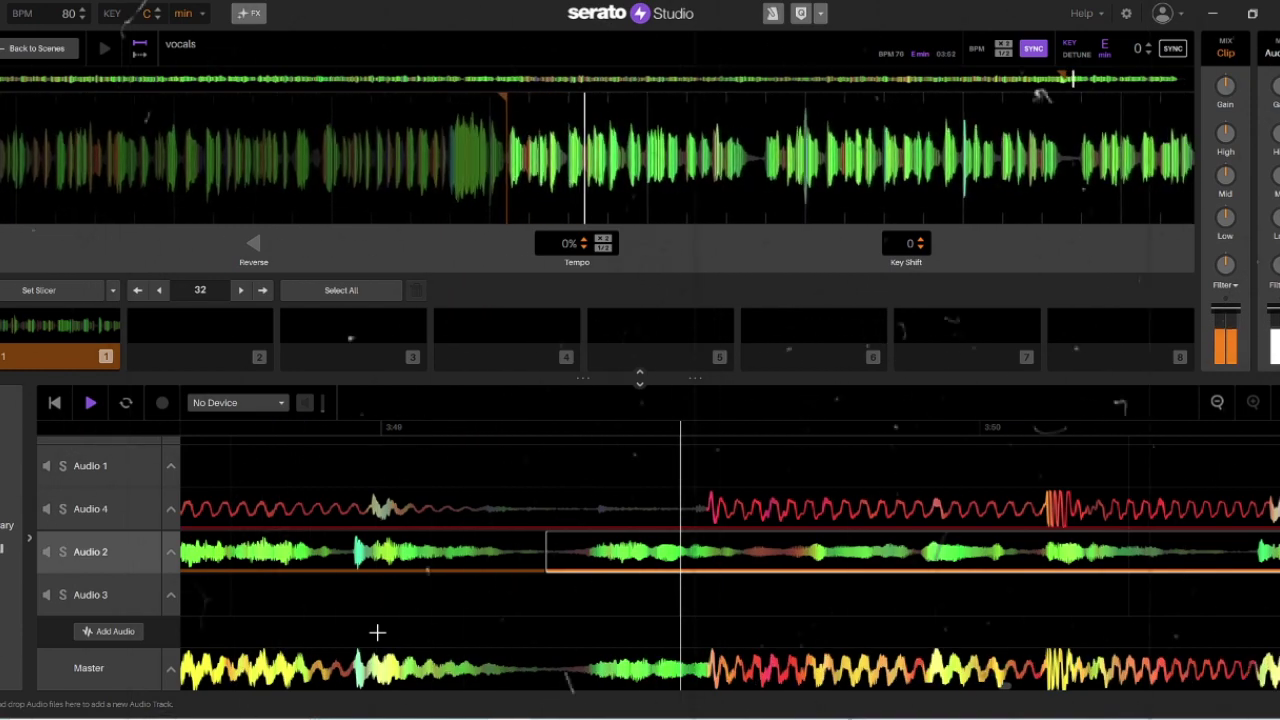
pyautogui.click(1217, 402)
pyautogui.click(1217, 402)
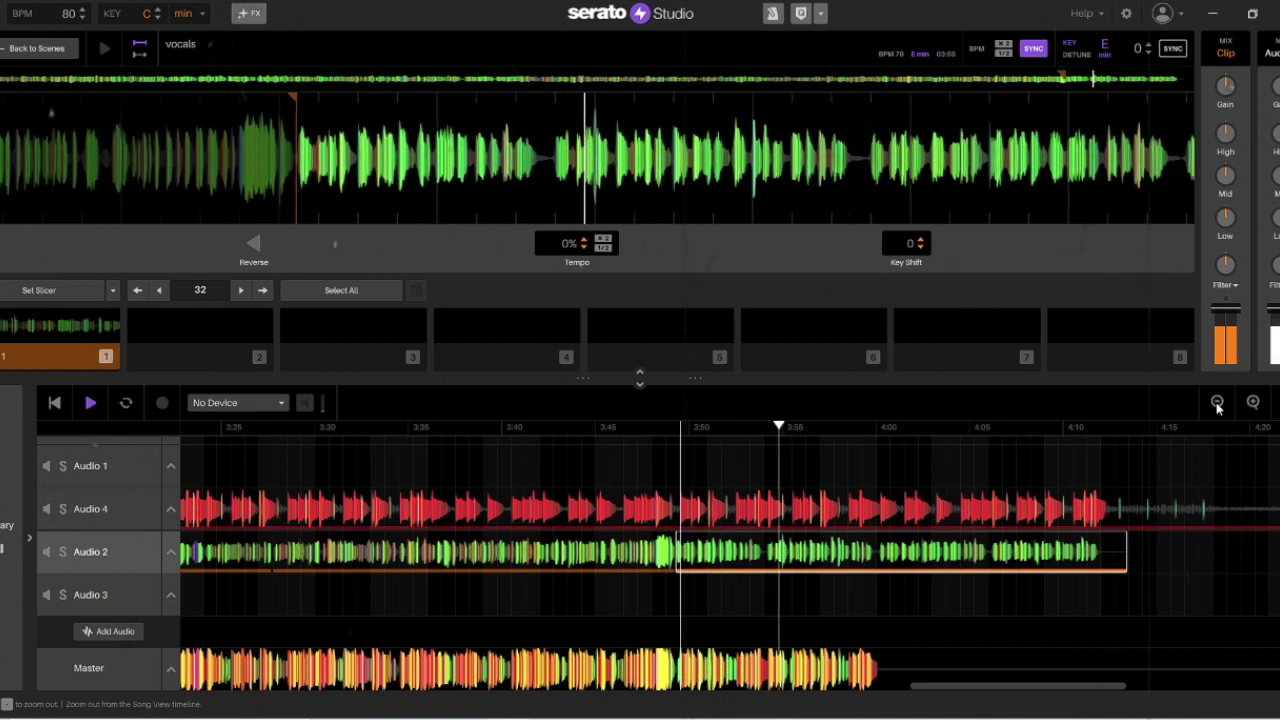
pyautogui.click(1217, 402)
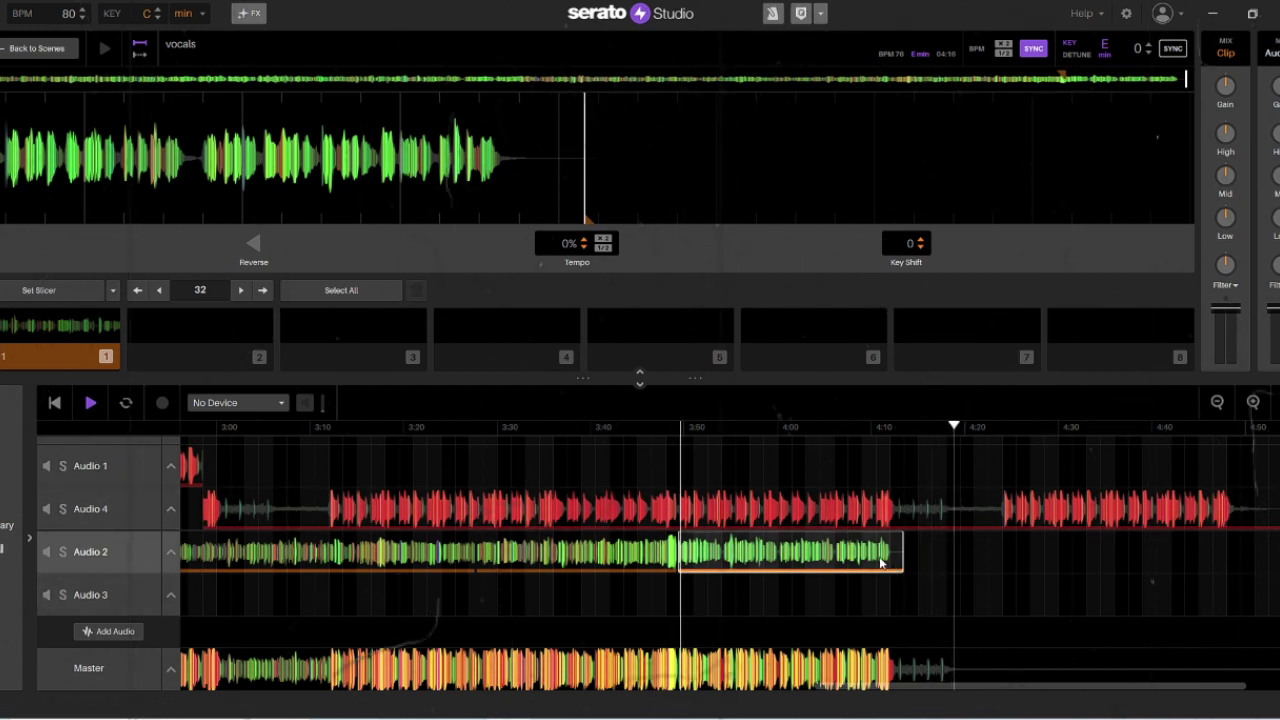
# Copy the Audio 3 vocals clip that starts at about 0:48
pyautogui.moveTo(908, 688); pyautogui.dragTo(233, 695)
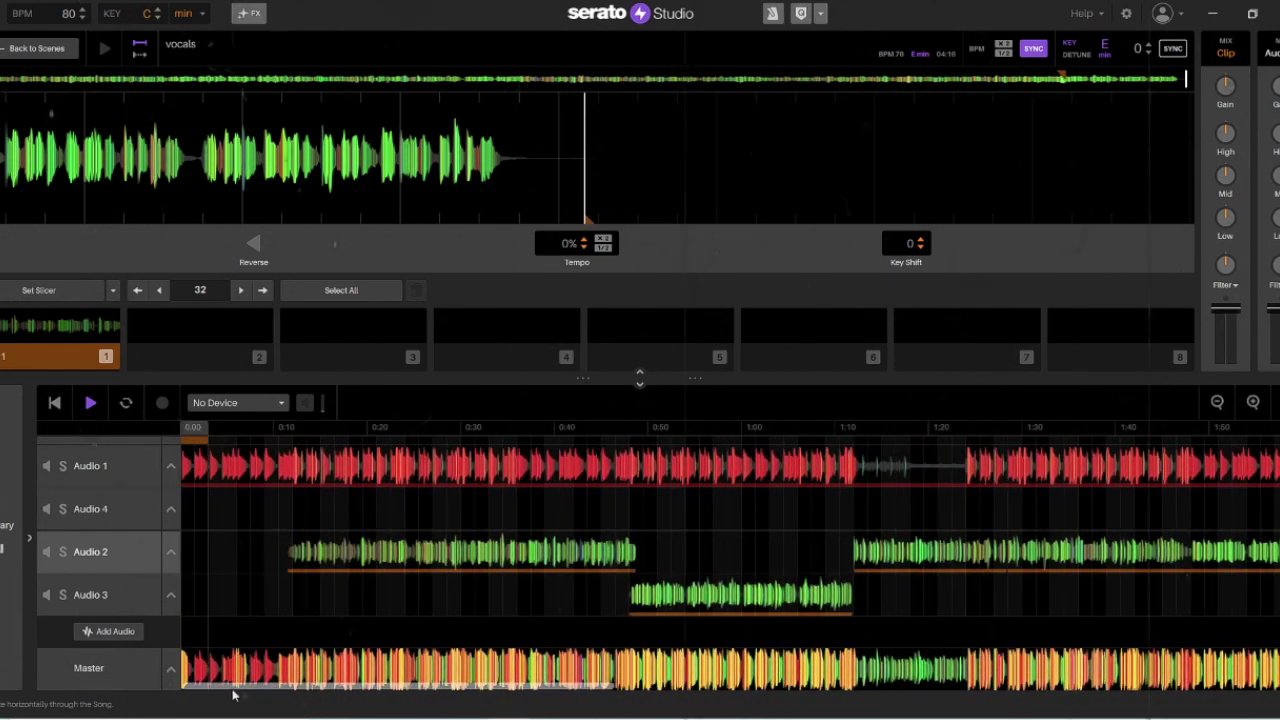
pyautogui.click(286, 555)
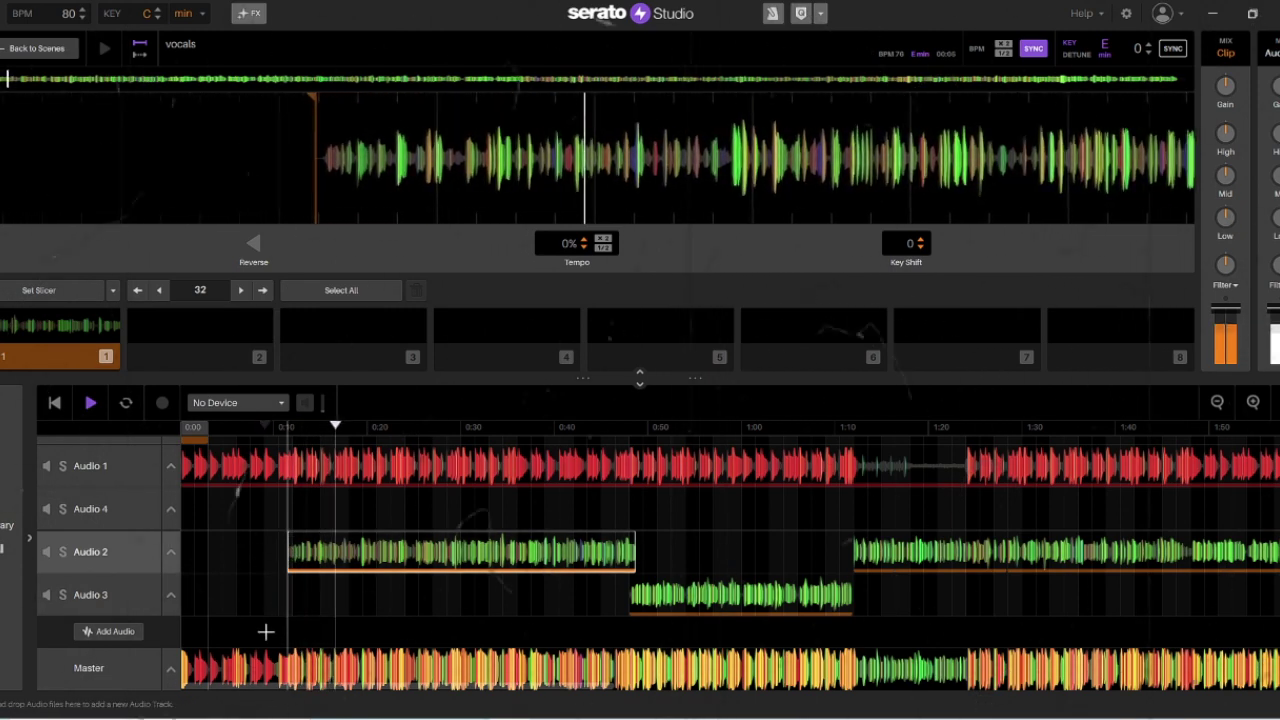
pyautogui.click(641, 606)
pyautogui.rightClick(645, 608)
pyautogui.click(680, 632)
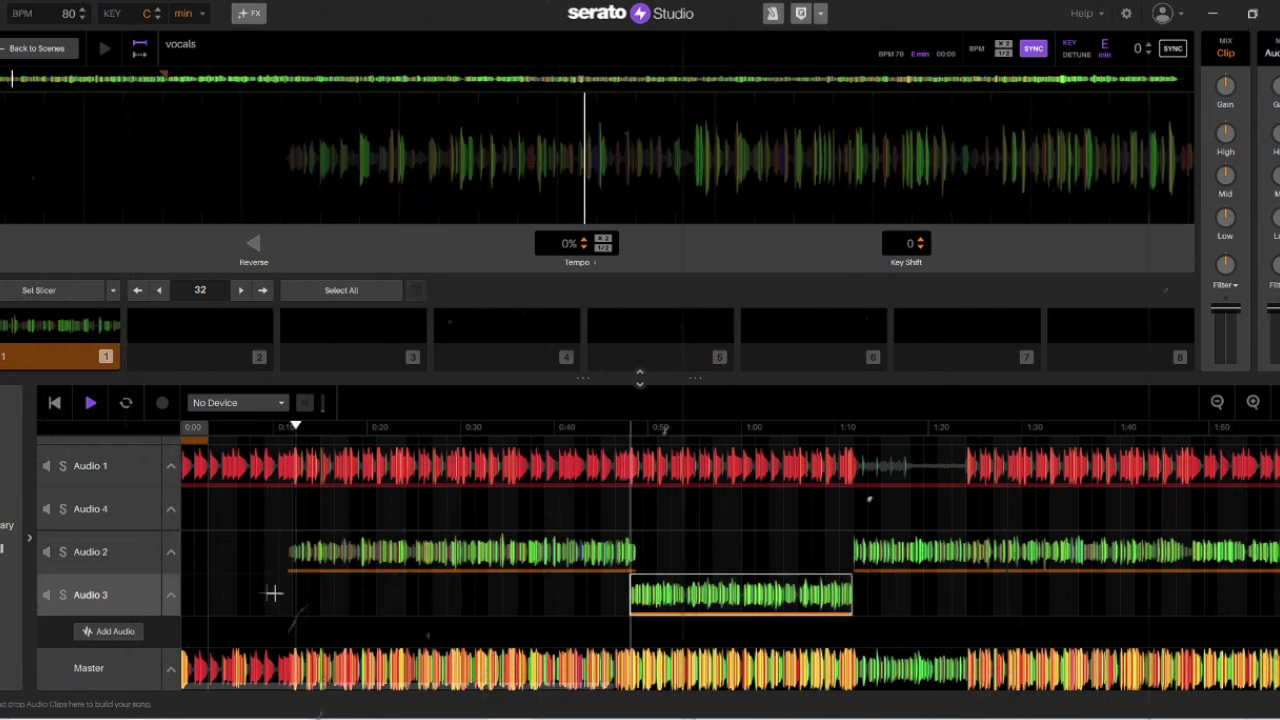
# Paste the copied vocals on Audio 3 at about 0:05 and move the clip to the start of the song
pyautogui.click(230, 598)
pyautogui.rightClick(230, 598)
pyautogui.click(262, 643)
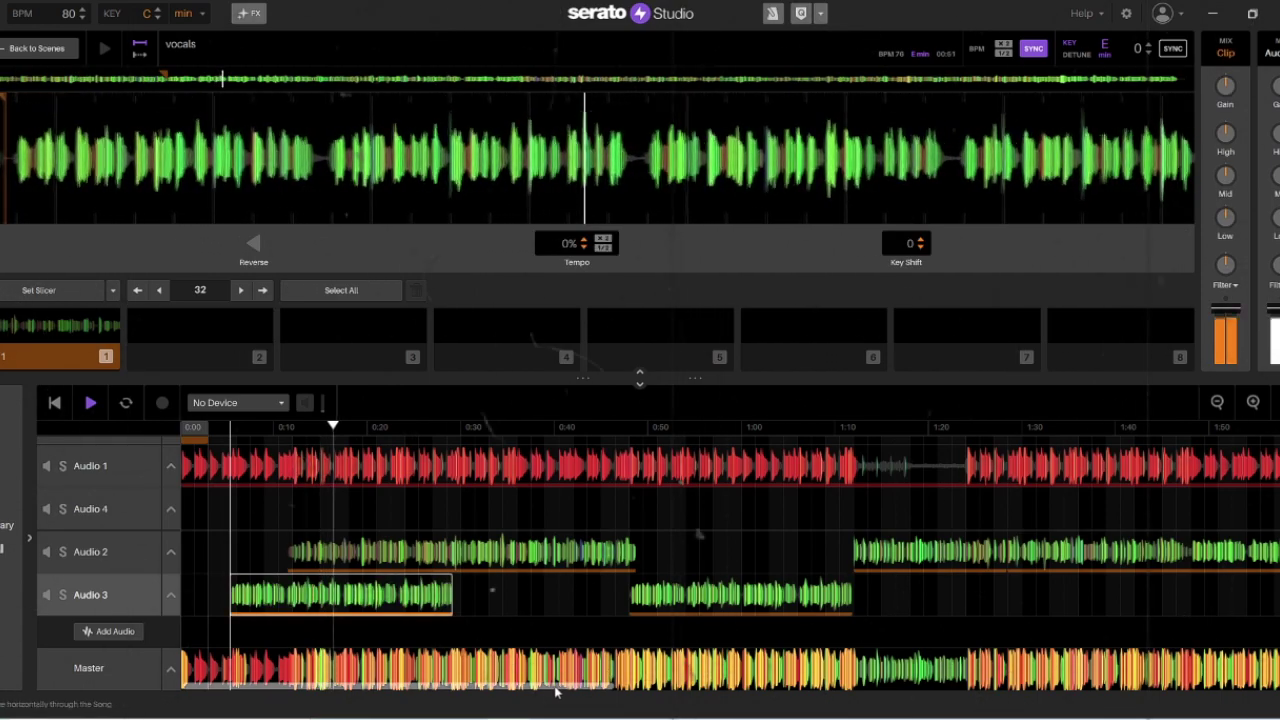
pyautogui.moveTo(296, 598); pyautogui.dragTo(230, 598)
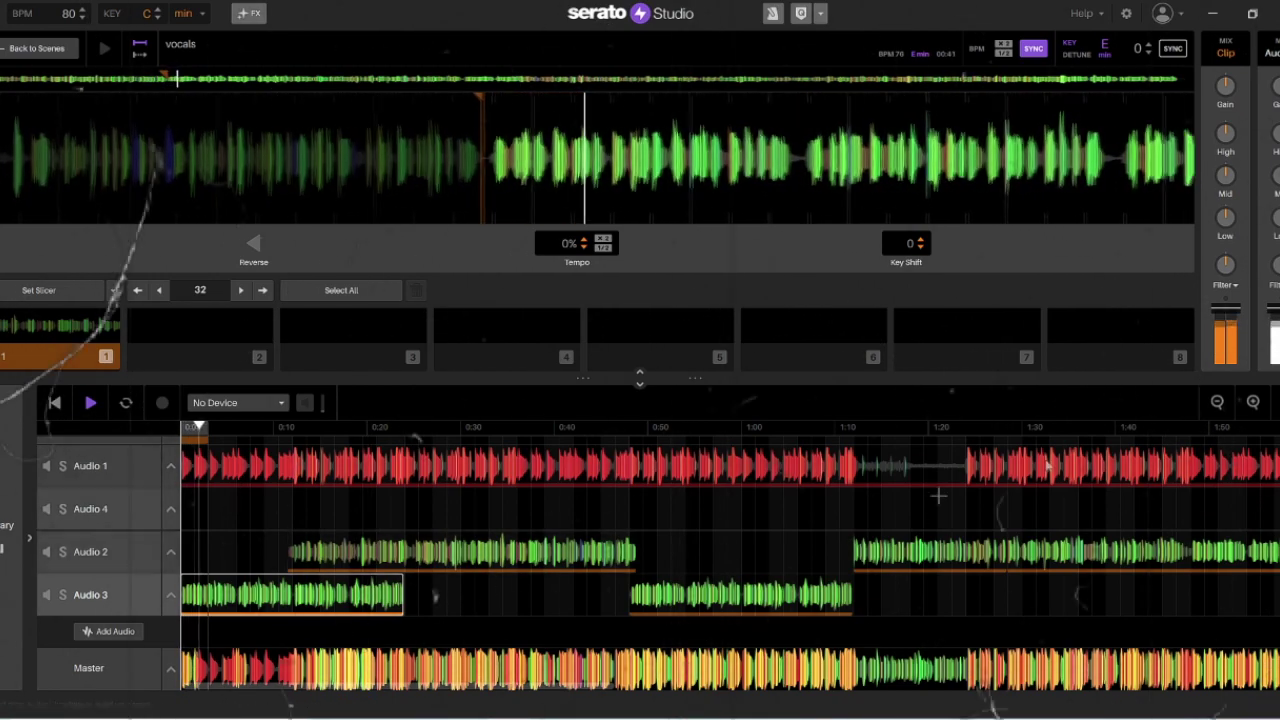
pyautogui.click(1252, 402)
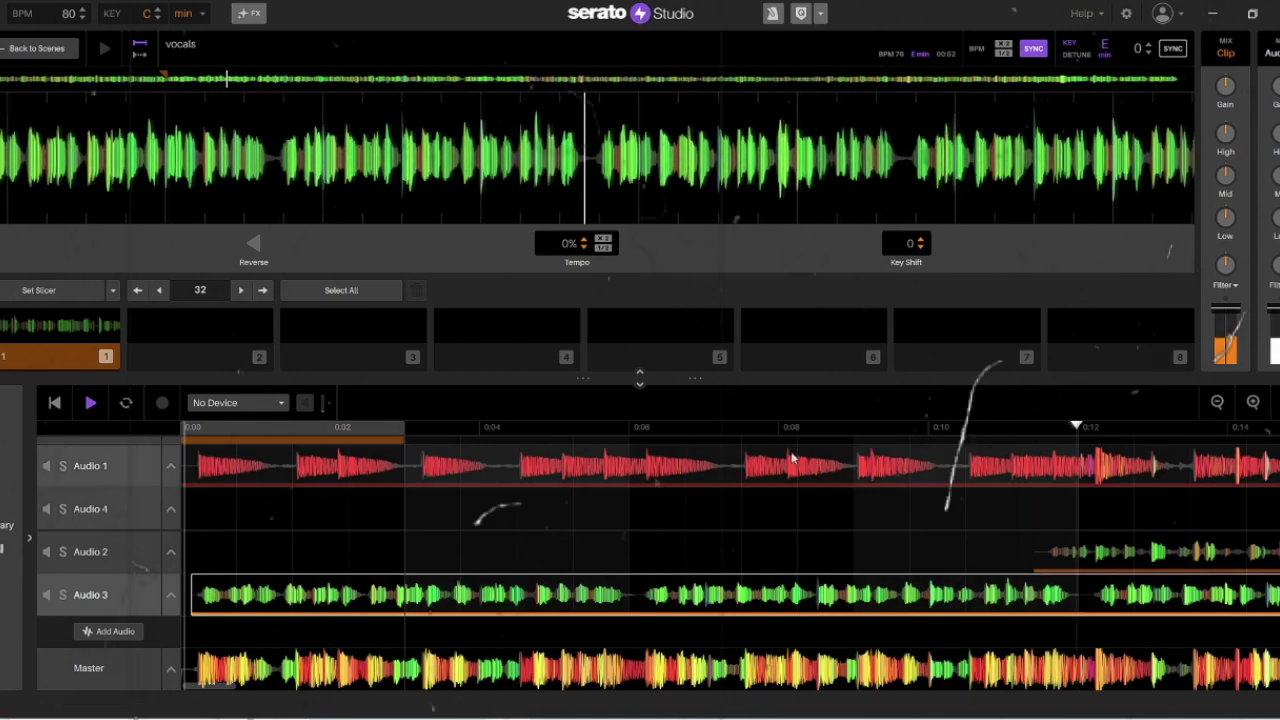
# Nudge the intro vocals clip on Audio 3 slightly earlier to match the beat and play from the song start
pyautogui.click(1252, 402)
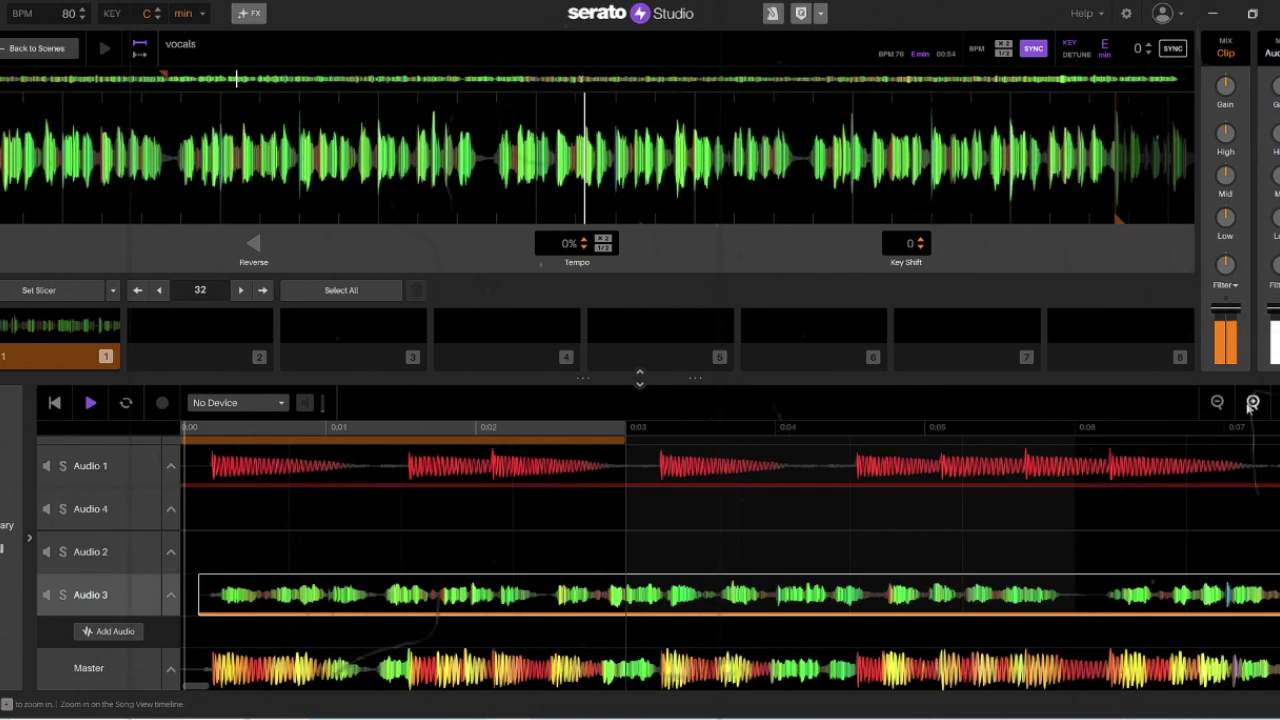
pyautogui.click(1252, 402)
pyautogui.click(590, 597)
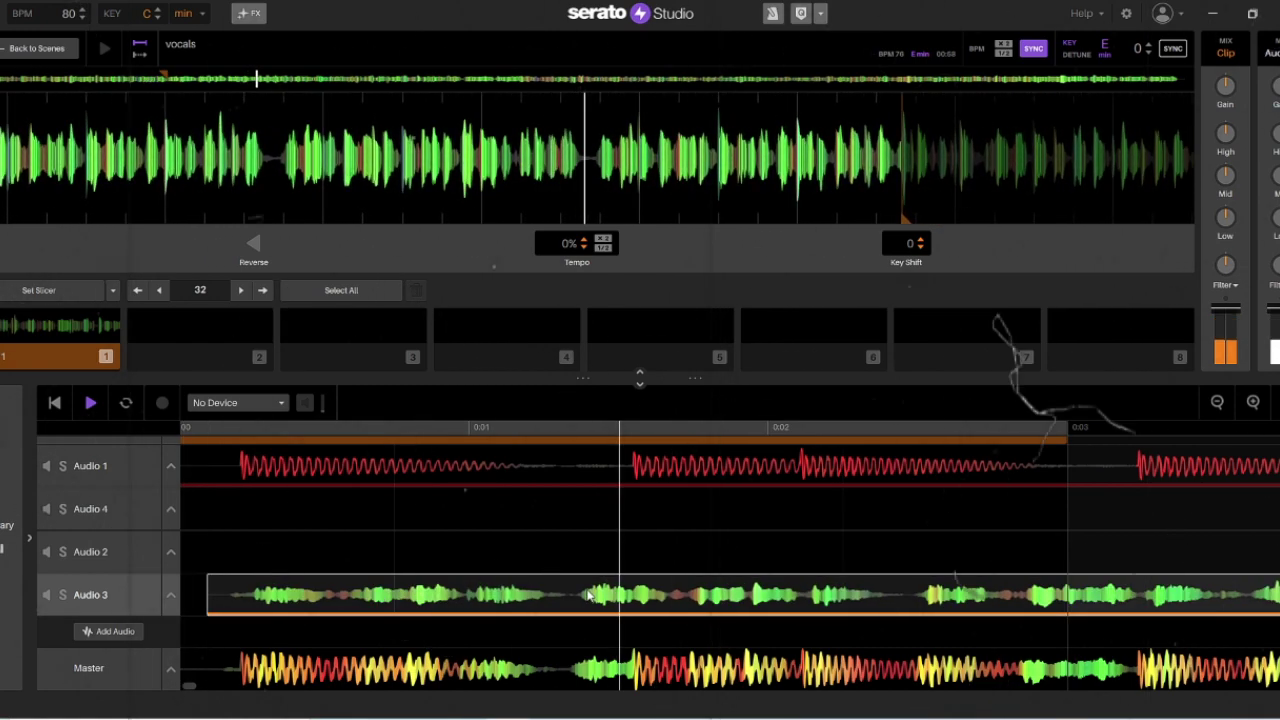
pyautogui.moveTo(593, 595); pyautogui.dragTo(585, 594)
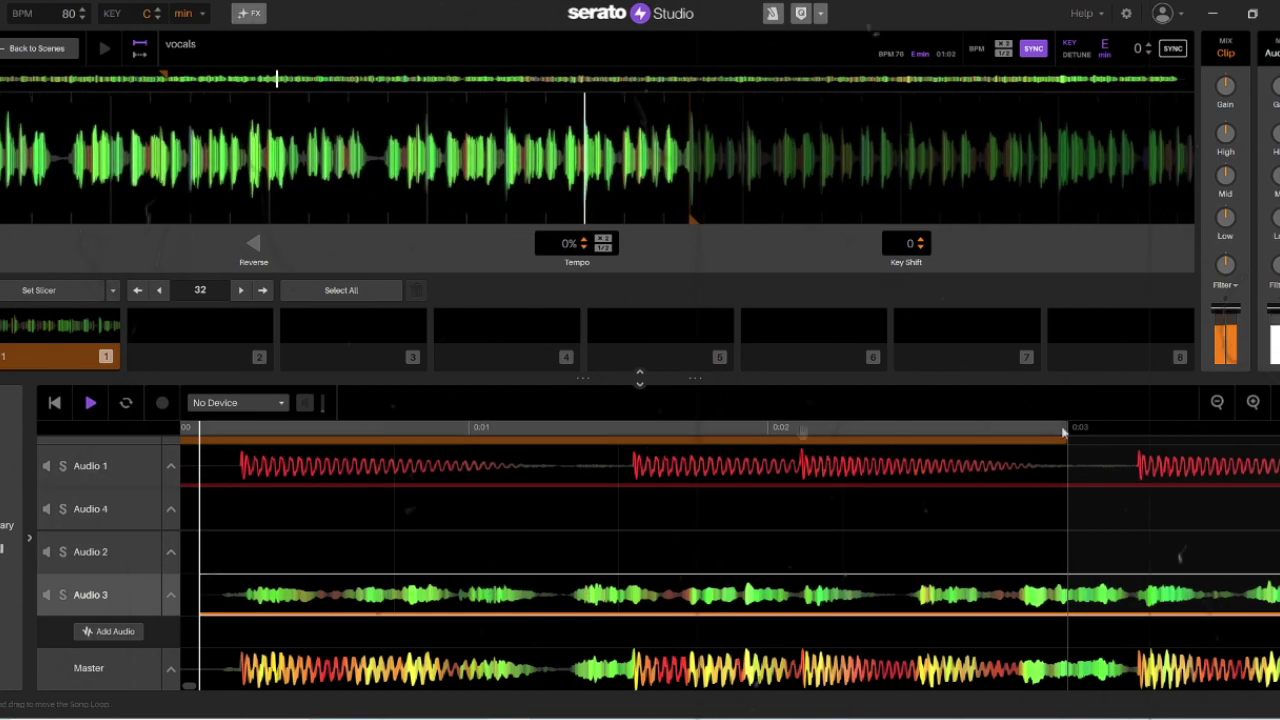
pyautogui.click(54, 403)
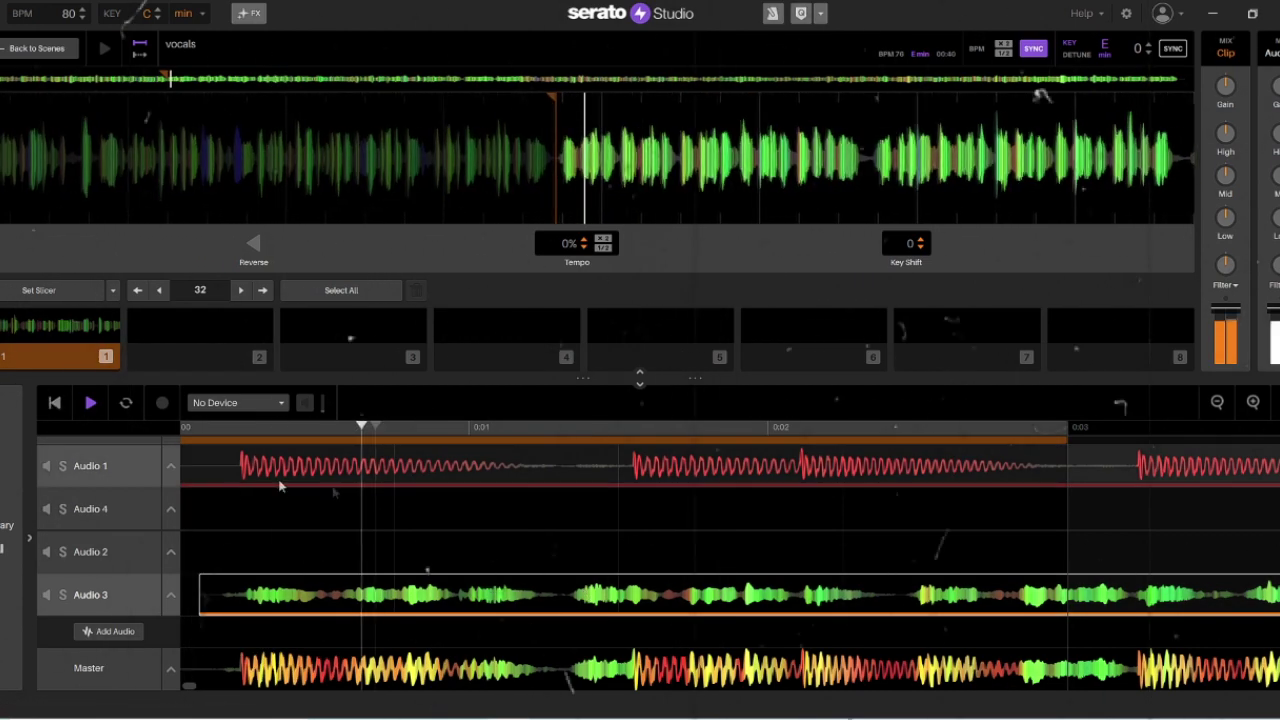
# Shorten the end of the intro vocals clip on Audio 3 to about 0:12, where the Audio 2 verse begins
pyautogui.click(1218, 404)
pyautogui.click(1218, 404)
pyautogui.click(1218, 404)
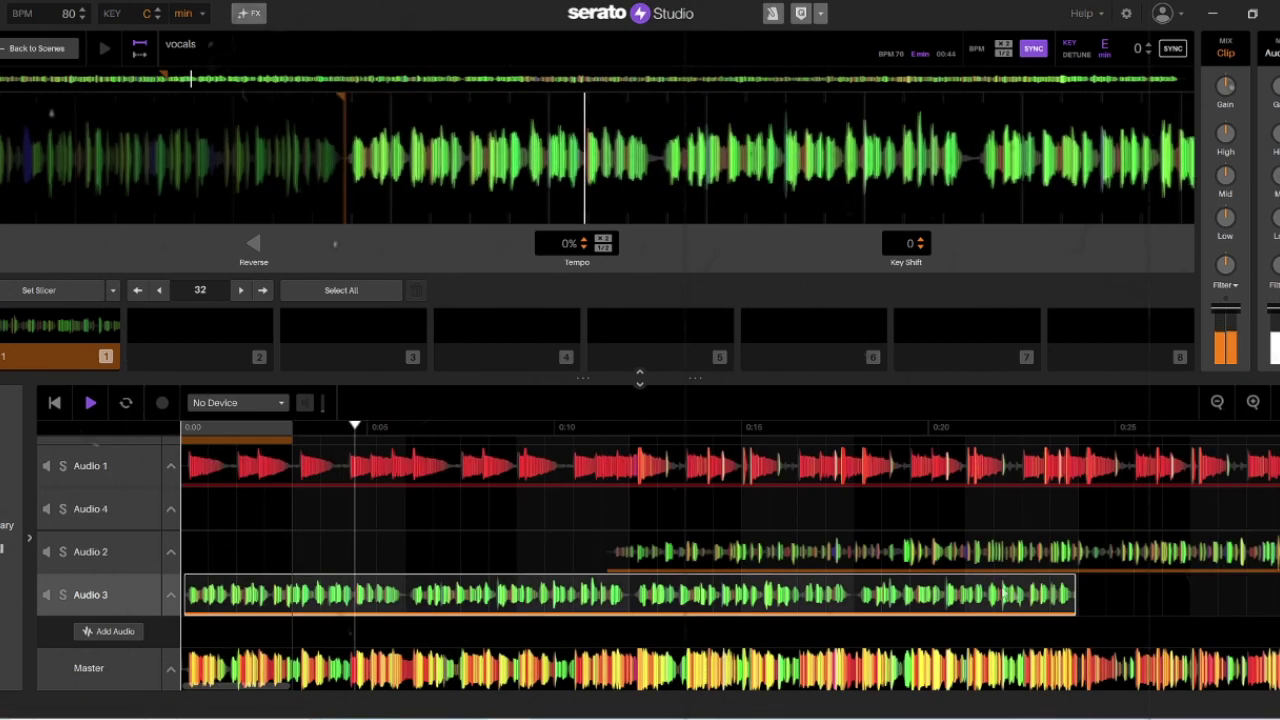
pyautogui.moveTo(1072, 592); pyautogui.dragTo(774, 592)
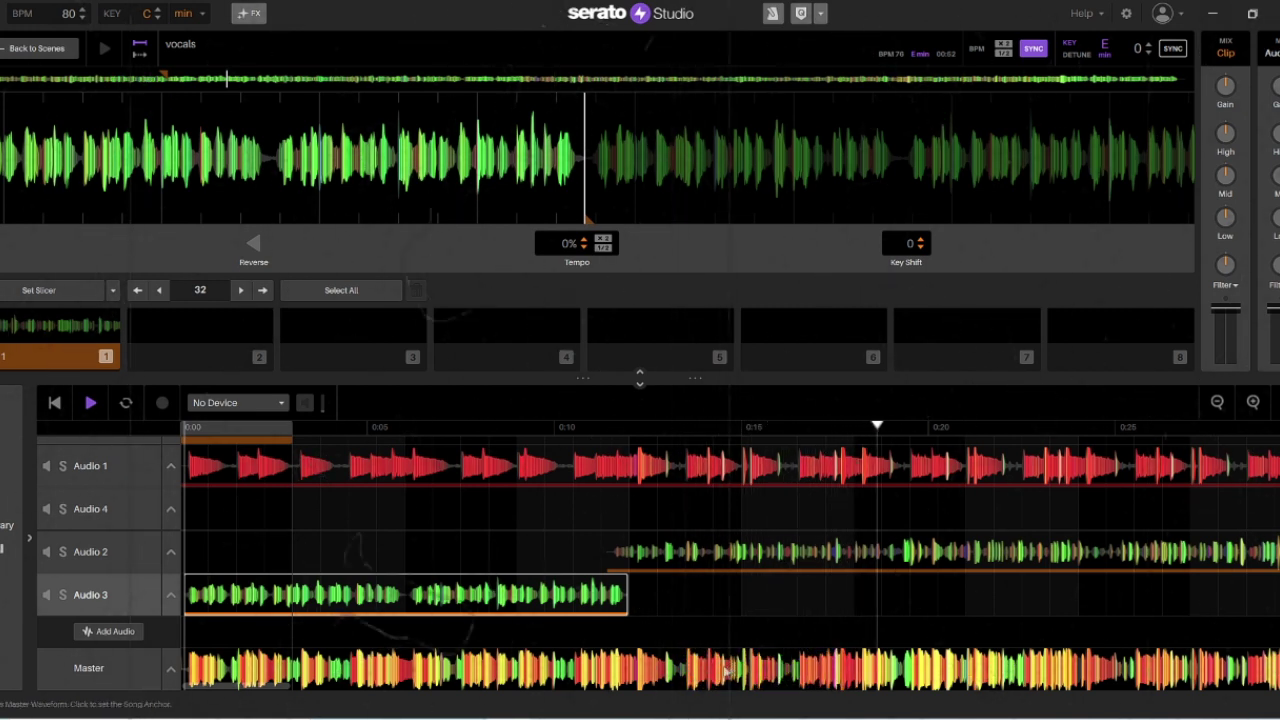
# Check the arrangement through to its ending and duplicate the Audio 3 track
pyautogui.moveTo(283, 688); pyautogui.dragTo(1142, 637)
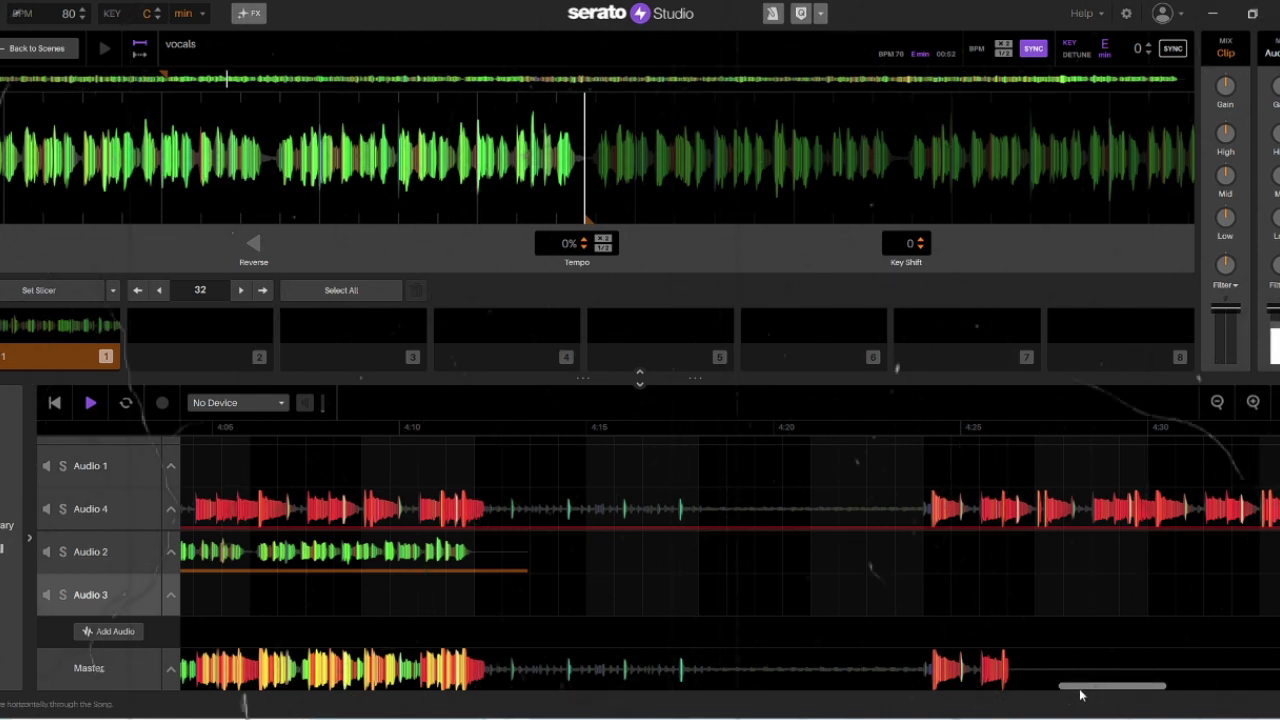
pyautogui.moveTo(1090, 690); pyautogui.dragTo(188, 690)
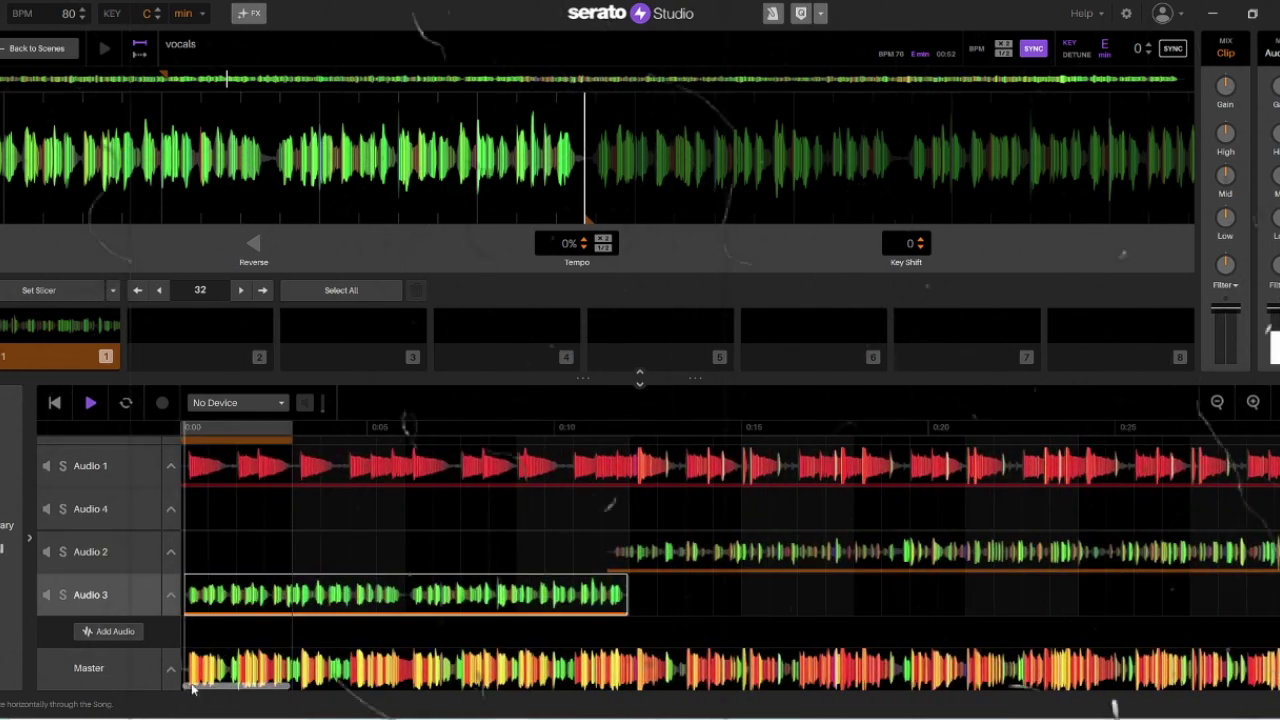
pyautogui.rightClick(93, 594)
pyautogui.click(125, 619)
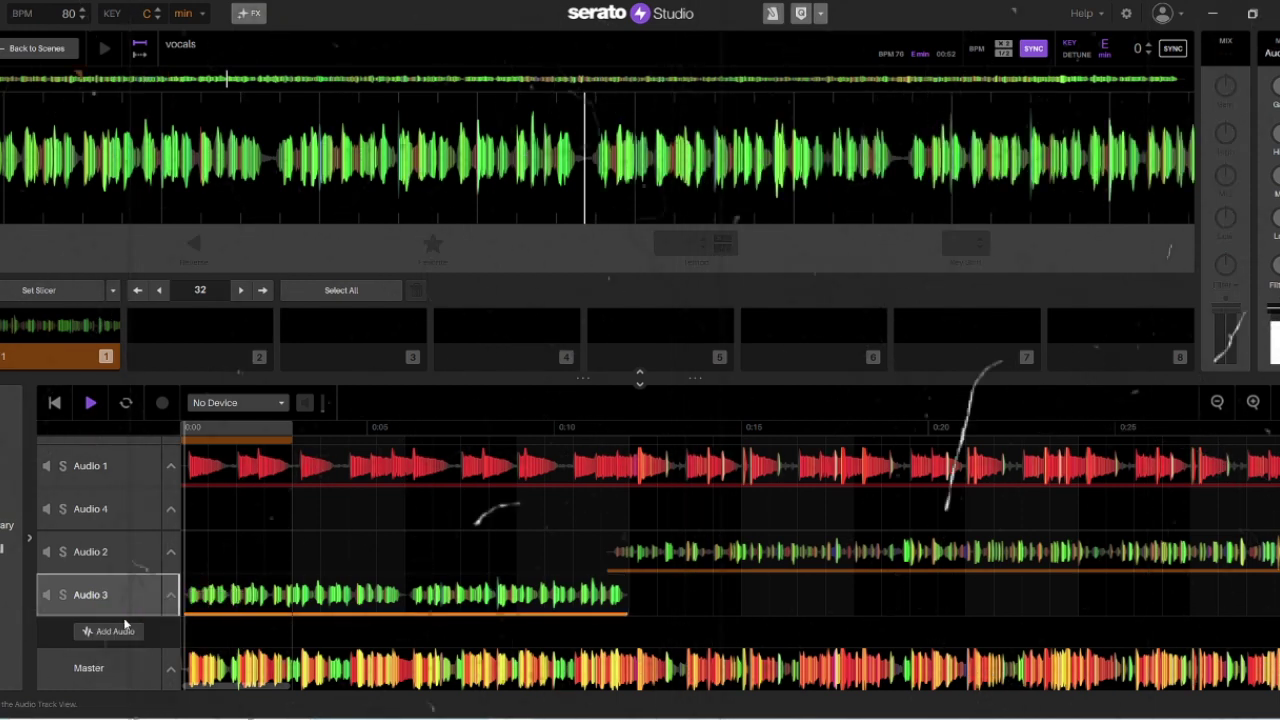
# Delete both duplicated vocals clips from Audio 5, at the song start and at about 0:48, leaving the track empty
pyautogui.click(190, 637)
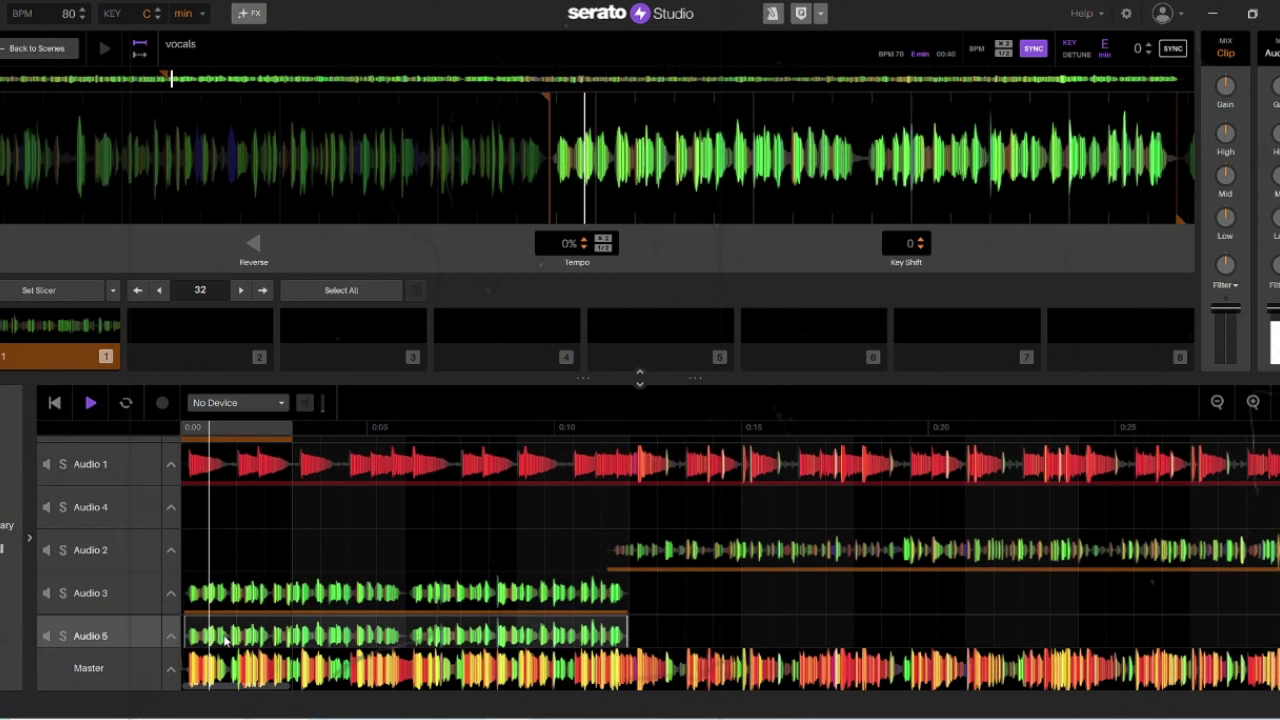
pyautogui.press('Delete')
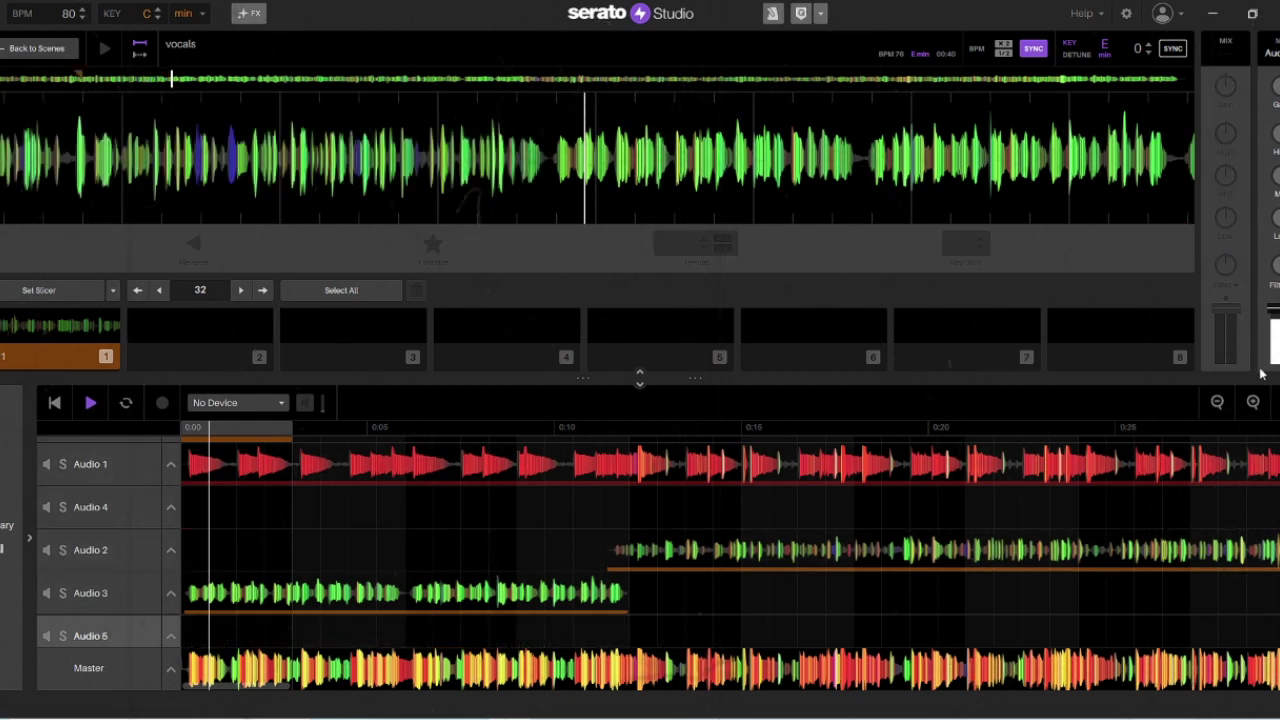
pyautogui.click(1219, 402)
pyautogui.click(1219, 402)
pyautogui.click(1219, 402)
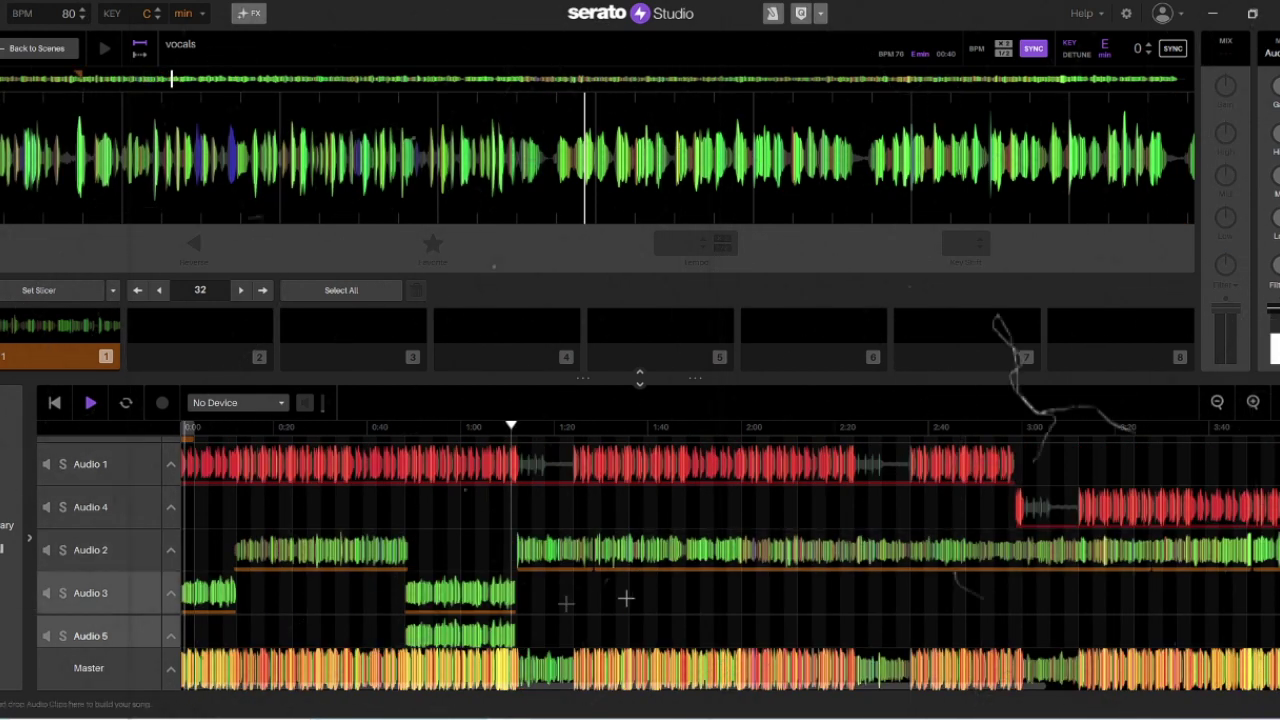
pyautogui.click(480, 634)
pyautogui.press('Delete')
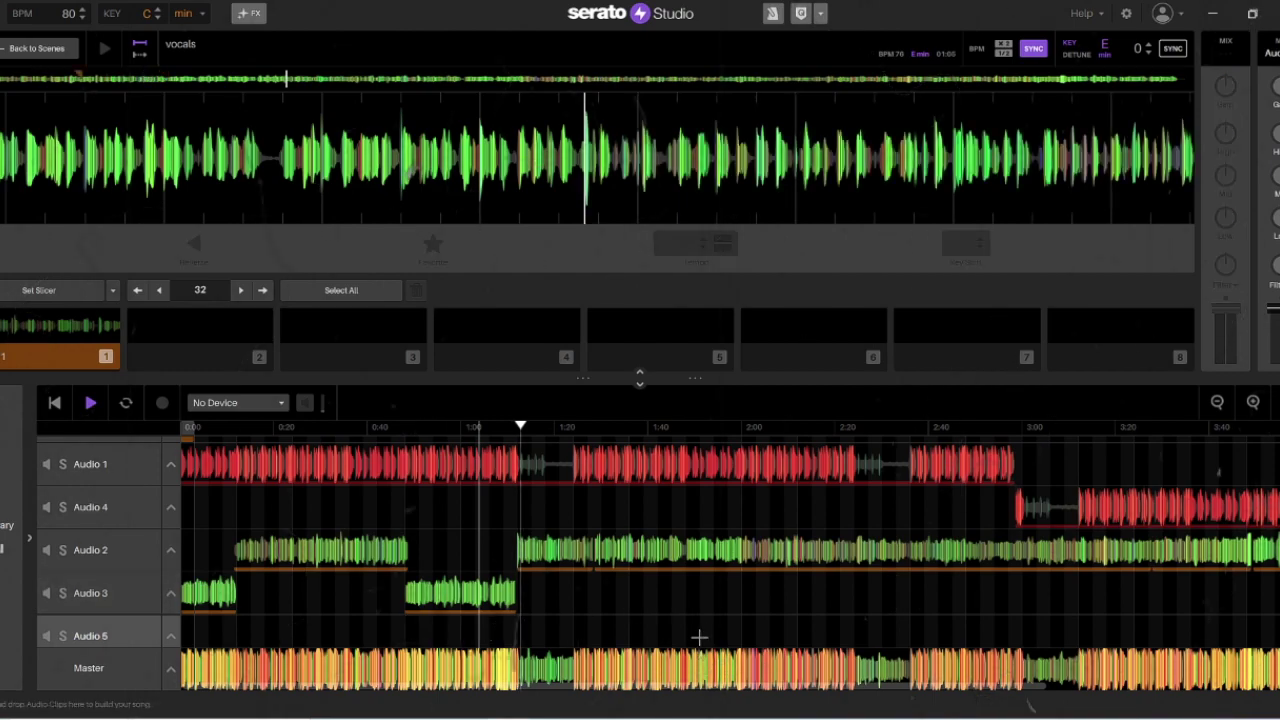
# Review the arrangement and audition the Audio 2 vocals around 1:12 and 1:30 for a passage to layer
pyautogui.moveTo(635, 695); pyautogui.dragTo(903, 702)
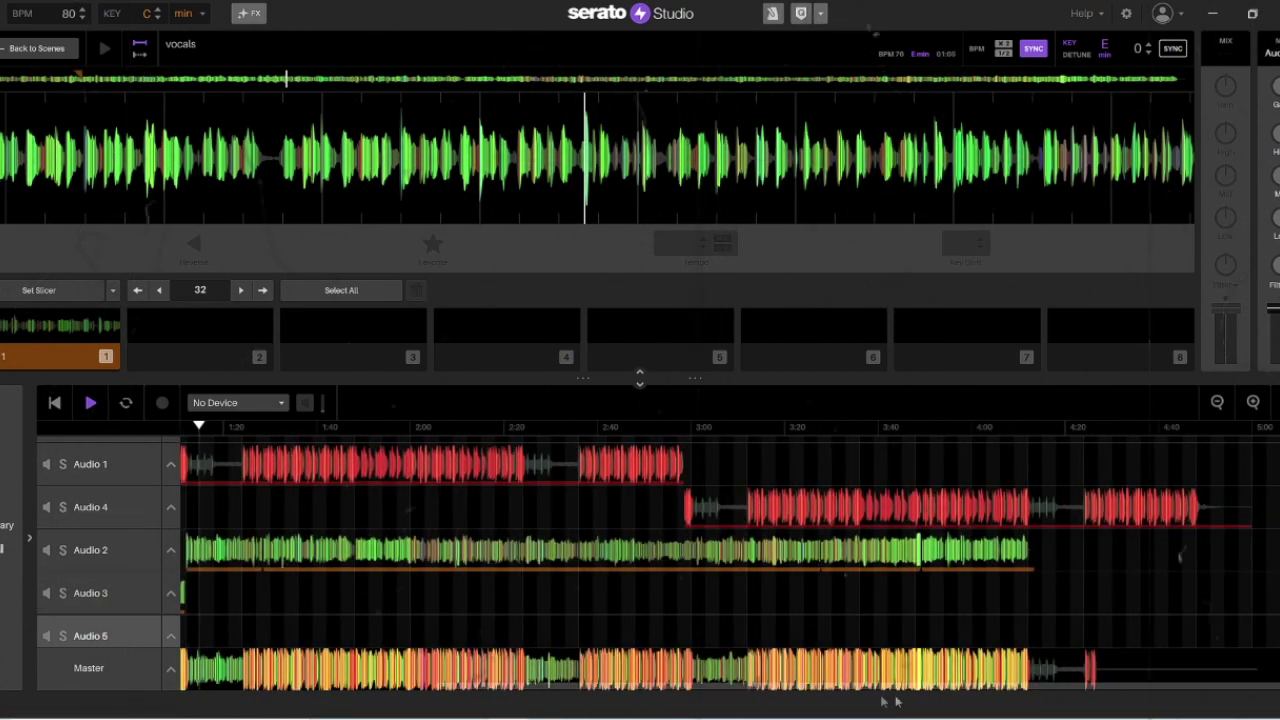
pyautogui.moveTo(551, 692); pyautogui.dragTo(290, 689)
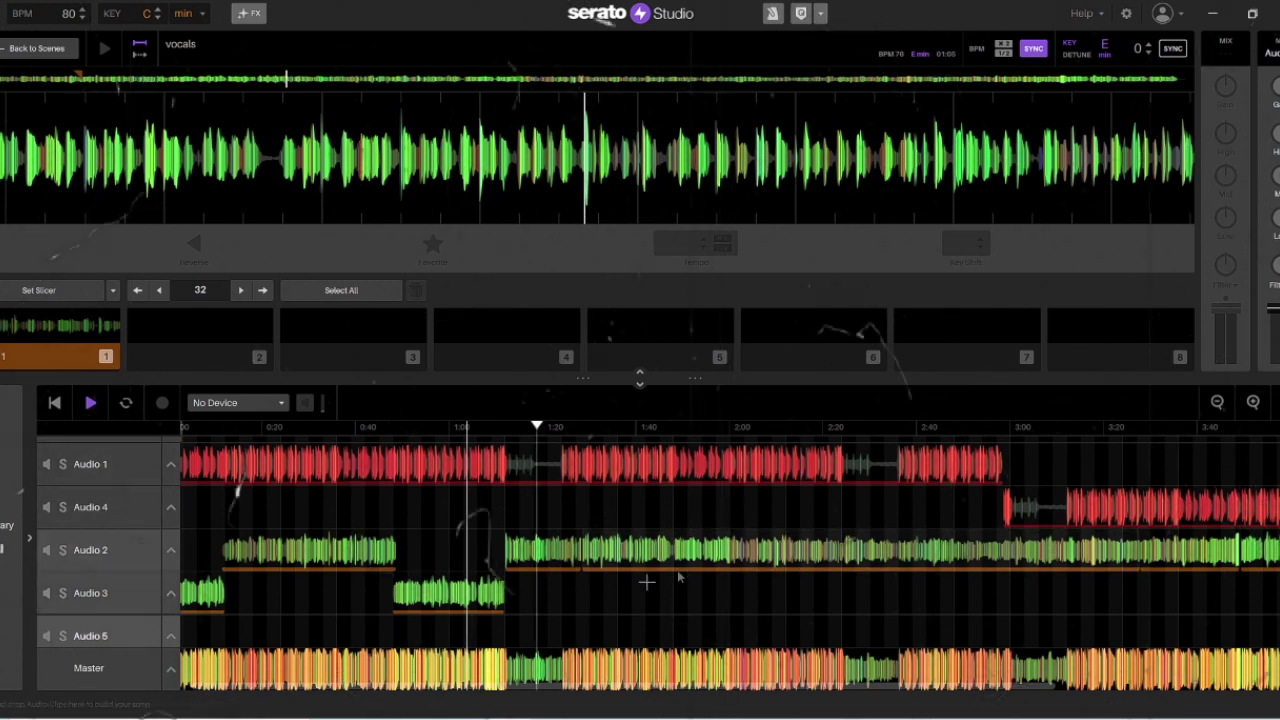
pyautogui.click(1254, 402)
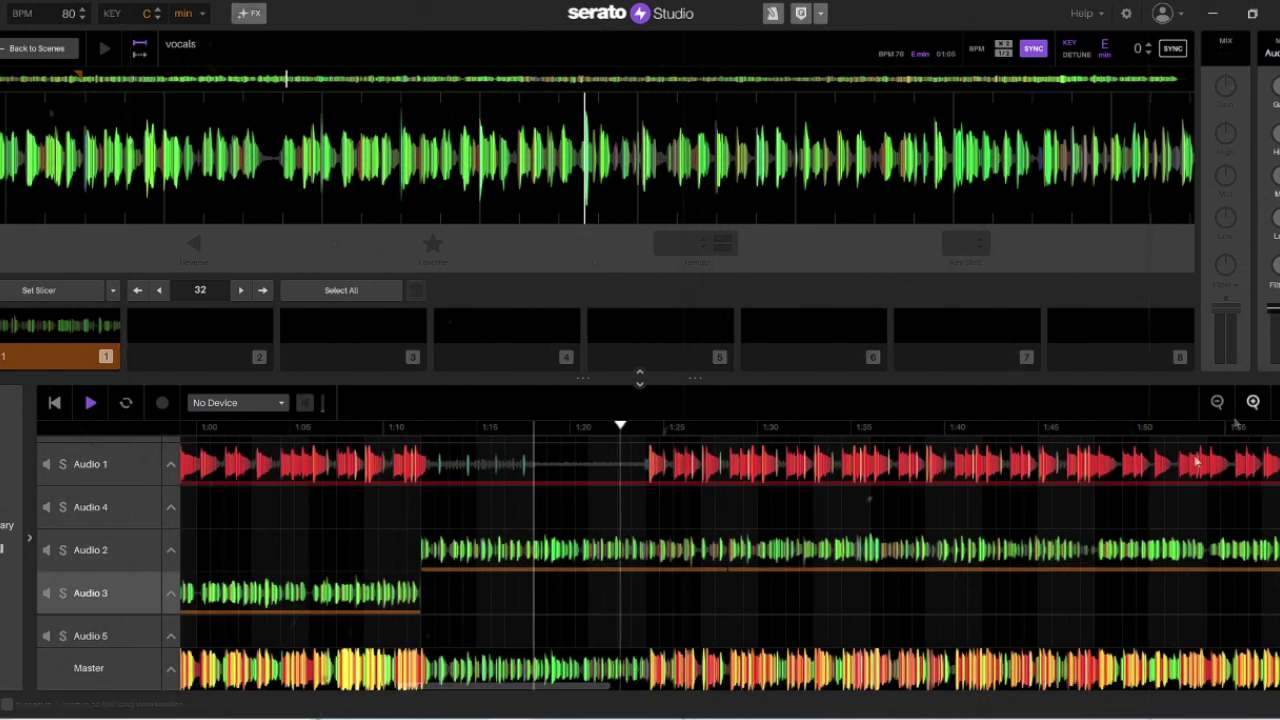
pyautogui.moveTo(563, 686); pyautogui.dragTo(580, 688)
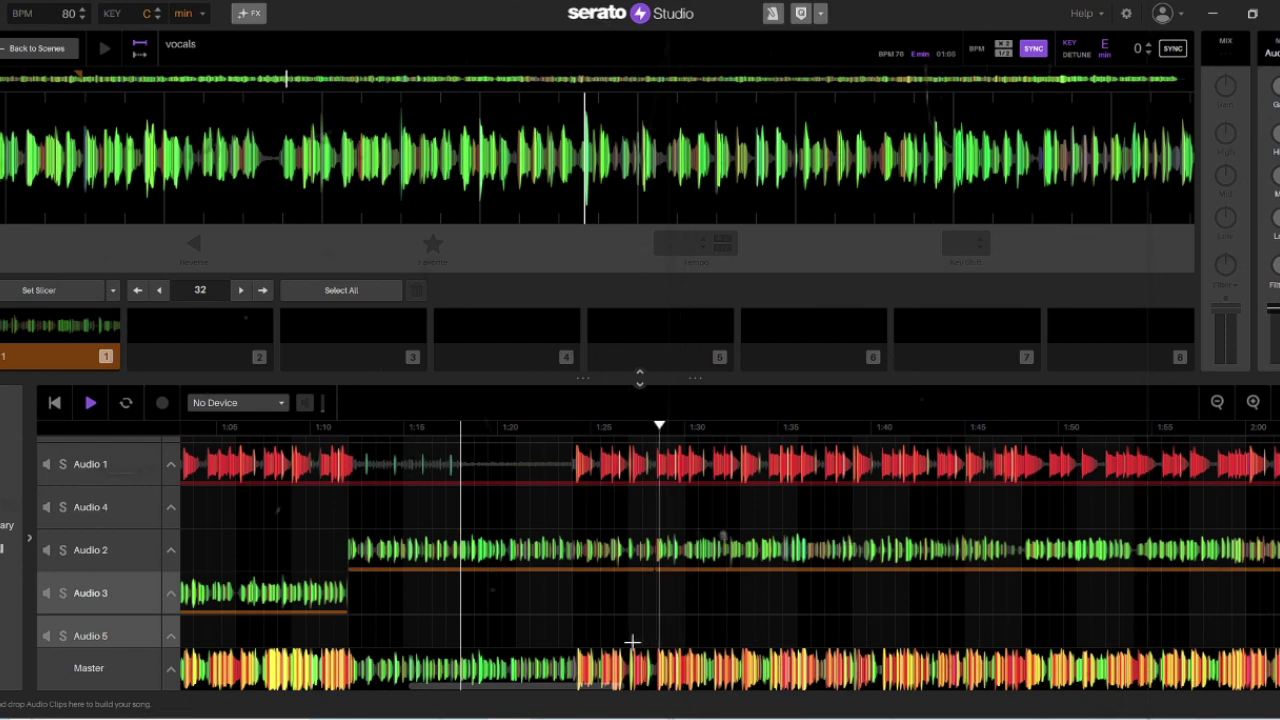
pyautogui.click(696, 556)
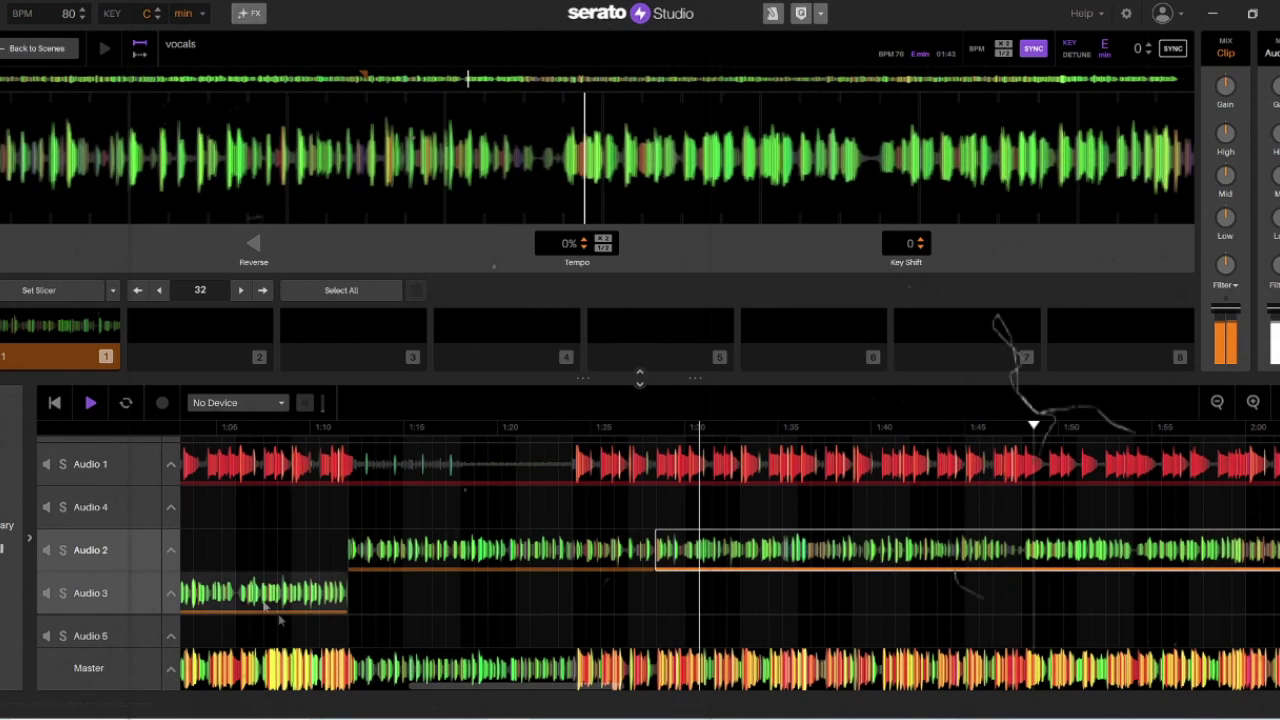
pyautogui.click(345, 638)
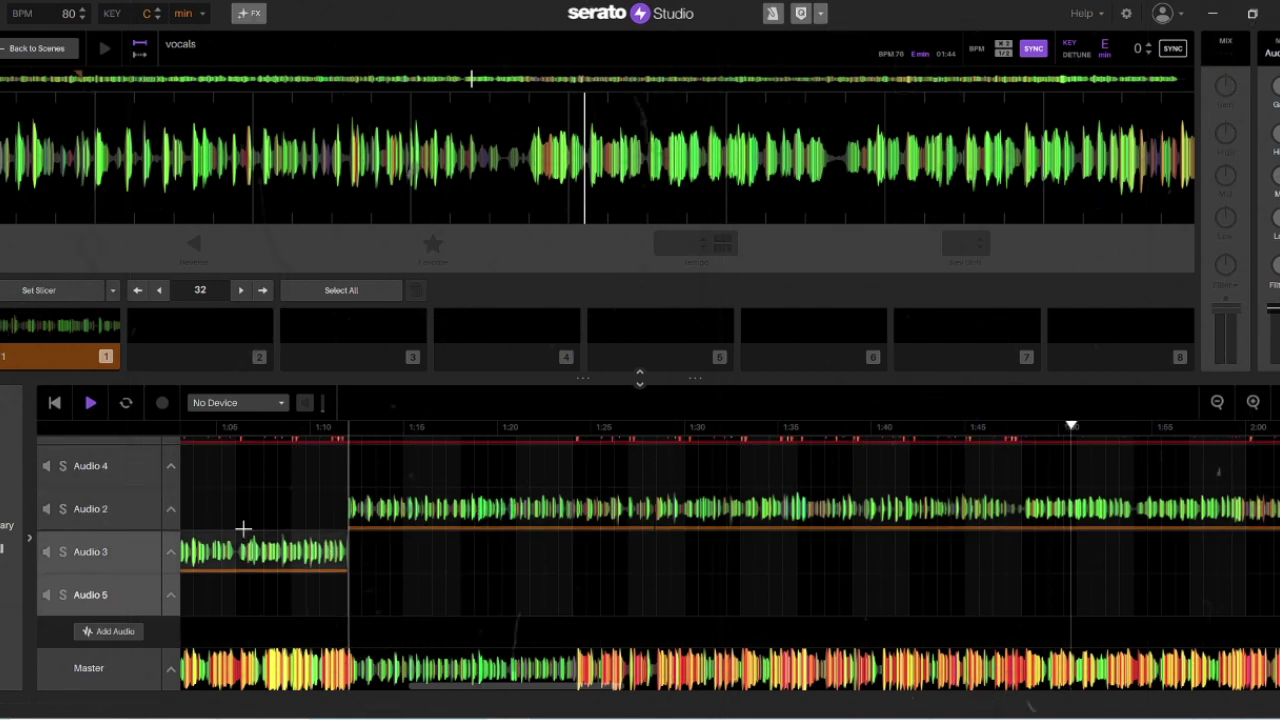
pyautogui.click(93, 402)
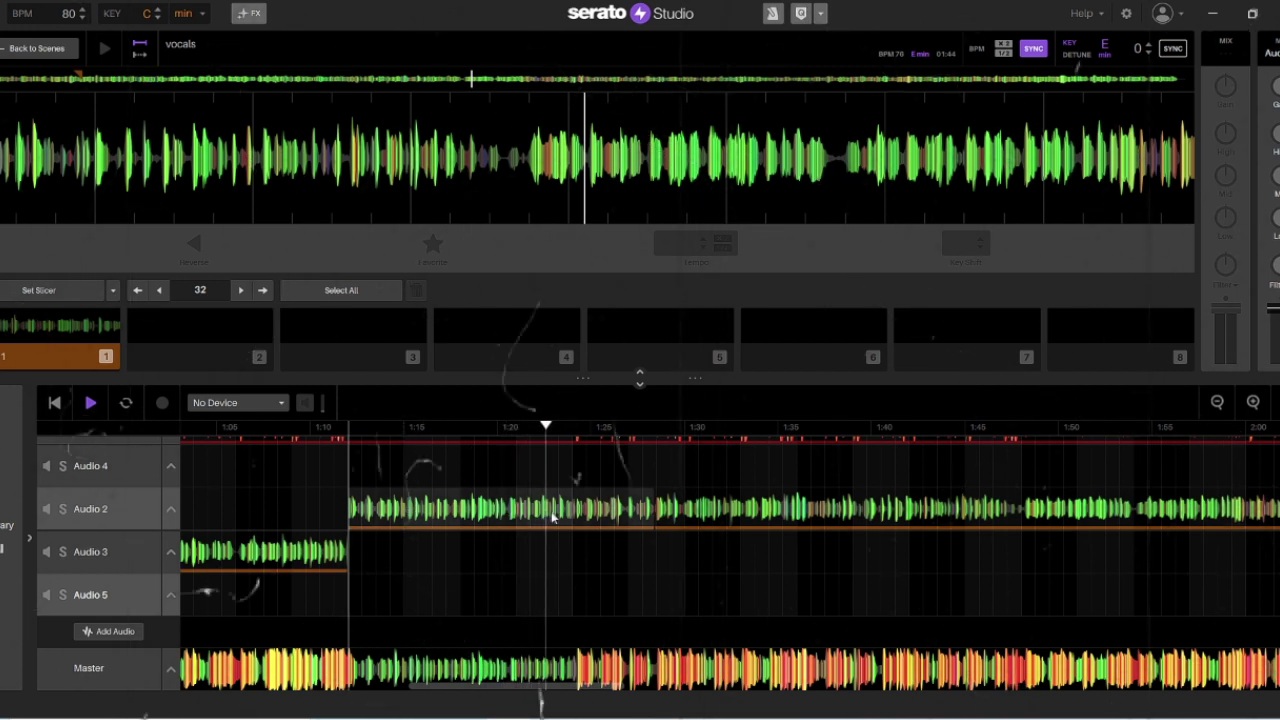
# Copy the Audio 2 vocals clip that starts at about 1:12
pyautogui.click(378, 517)
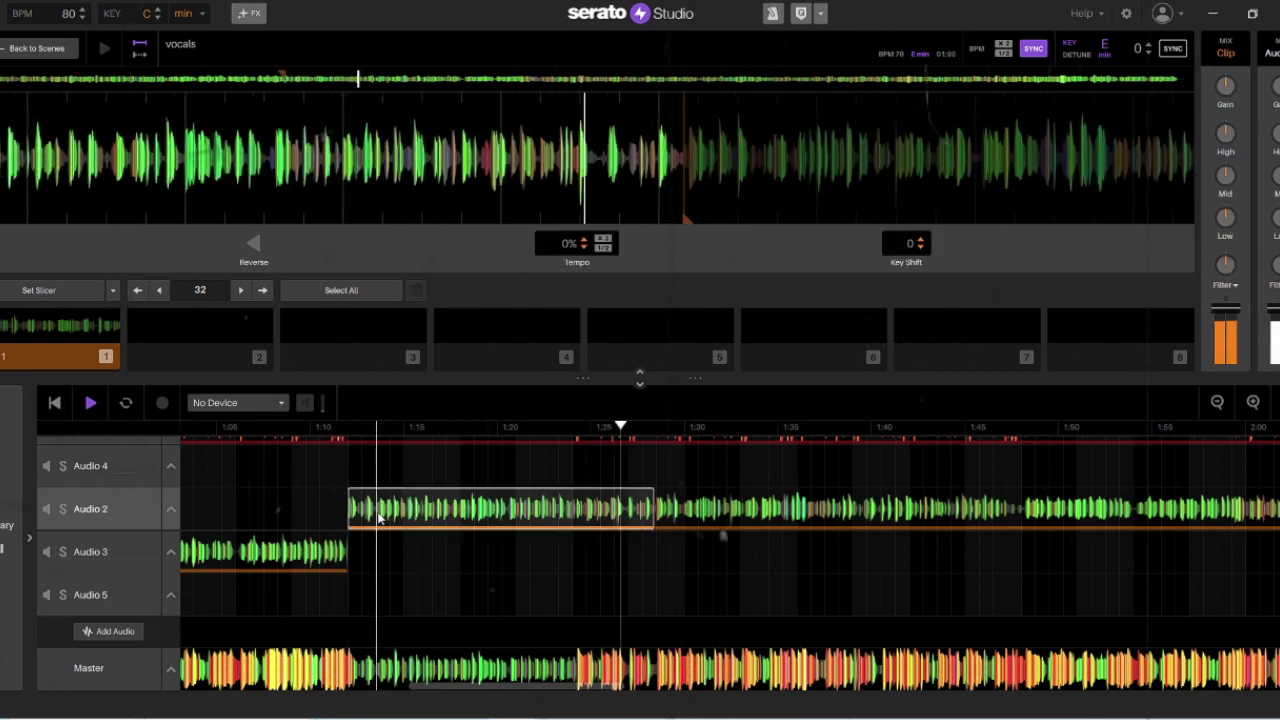
pyautogui.rightClick(378, 517)
pyautogui.click(400, 541)
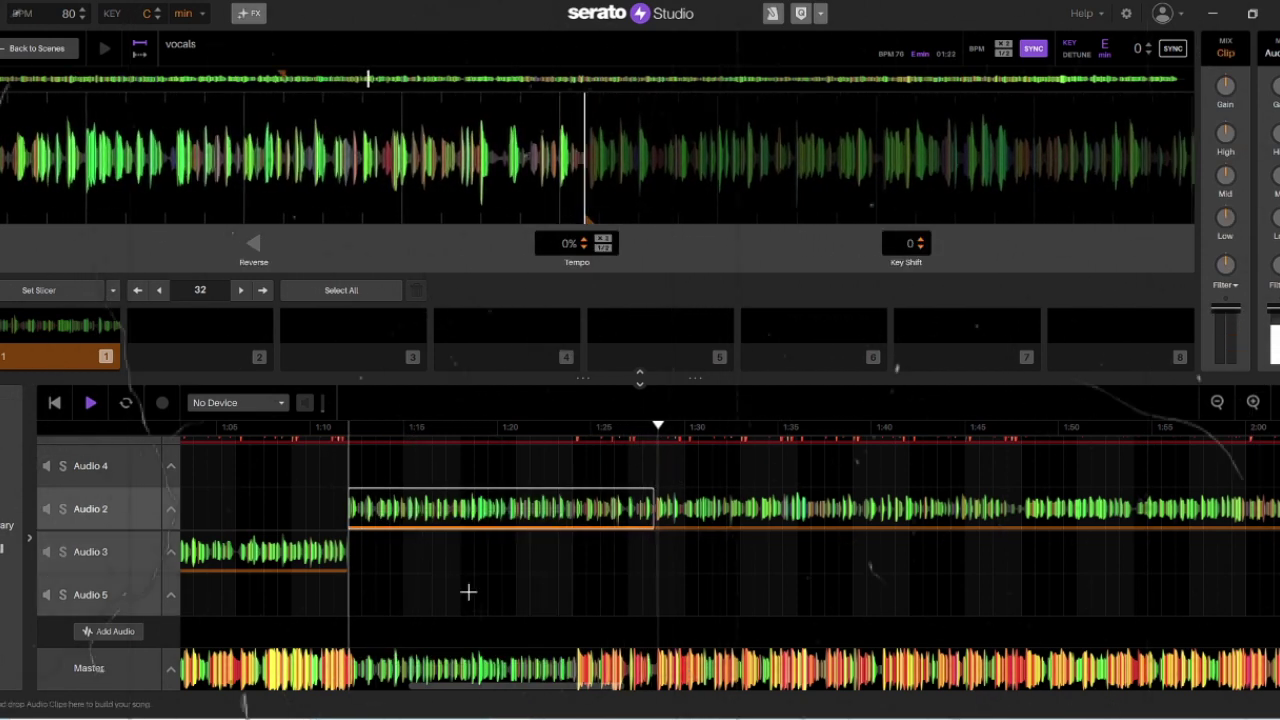
# Paste the copied vocals on Audio 5 at about 0:48, level with the start of the Audio 3 clip
pyautogui.moveTo(468, 687); pyautogui.dragTo(438, 687)
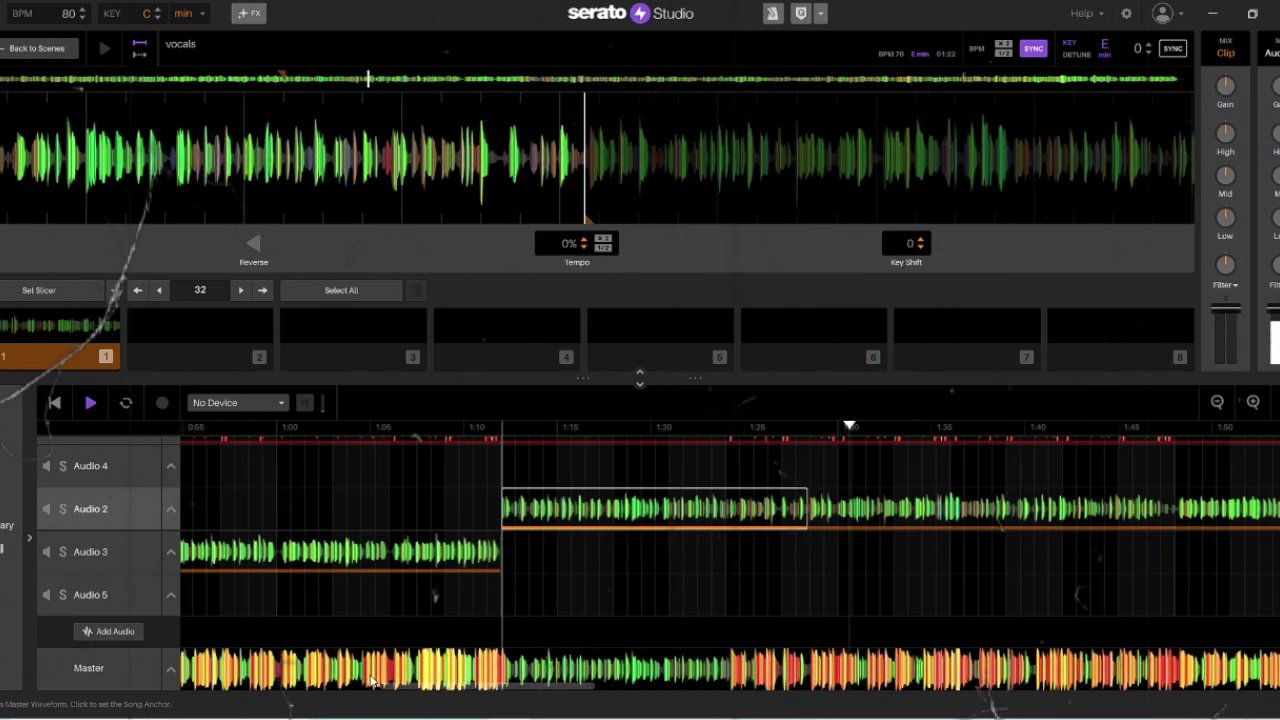
pyautogui.click(370, 682)
pyautogui.scroll(7, 408, 600)
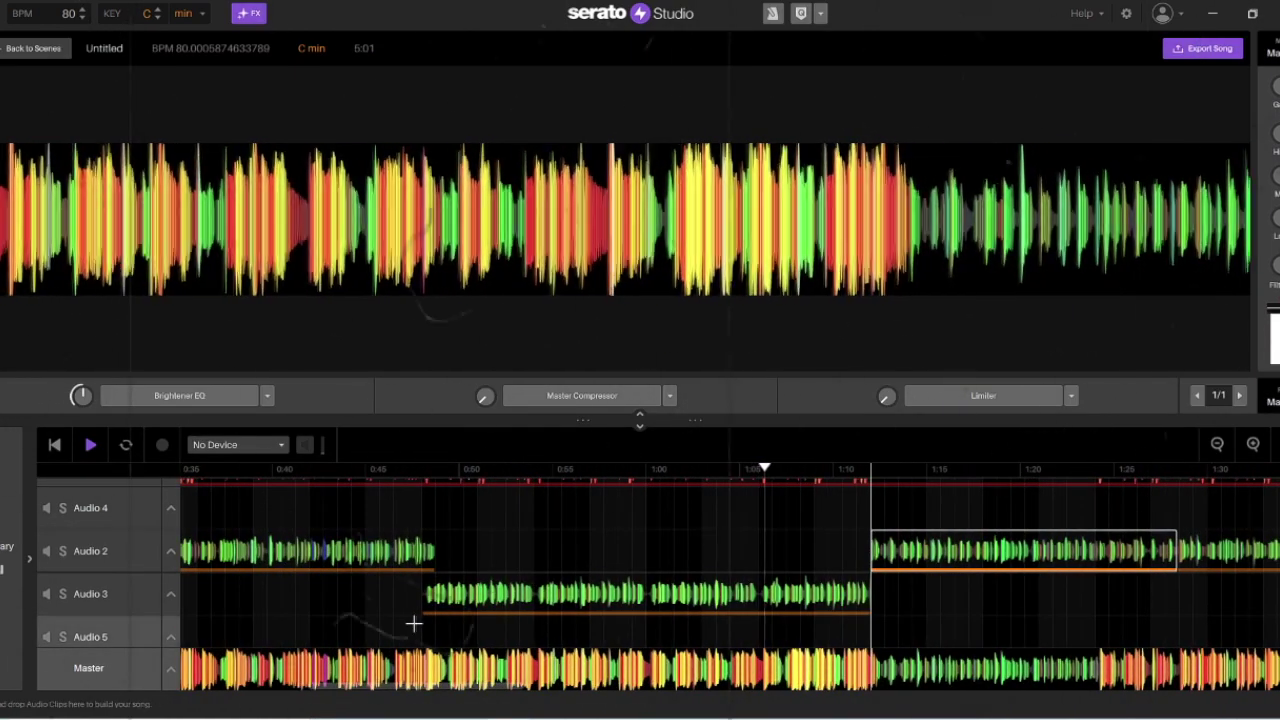
pyautogui.click(408, 627)
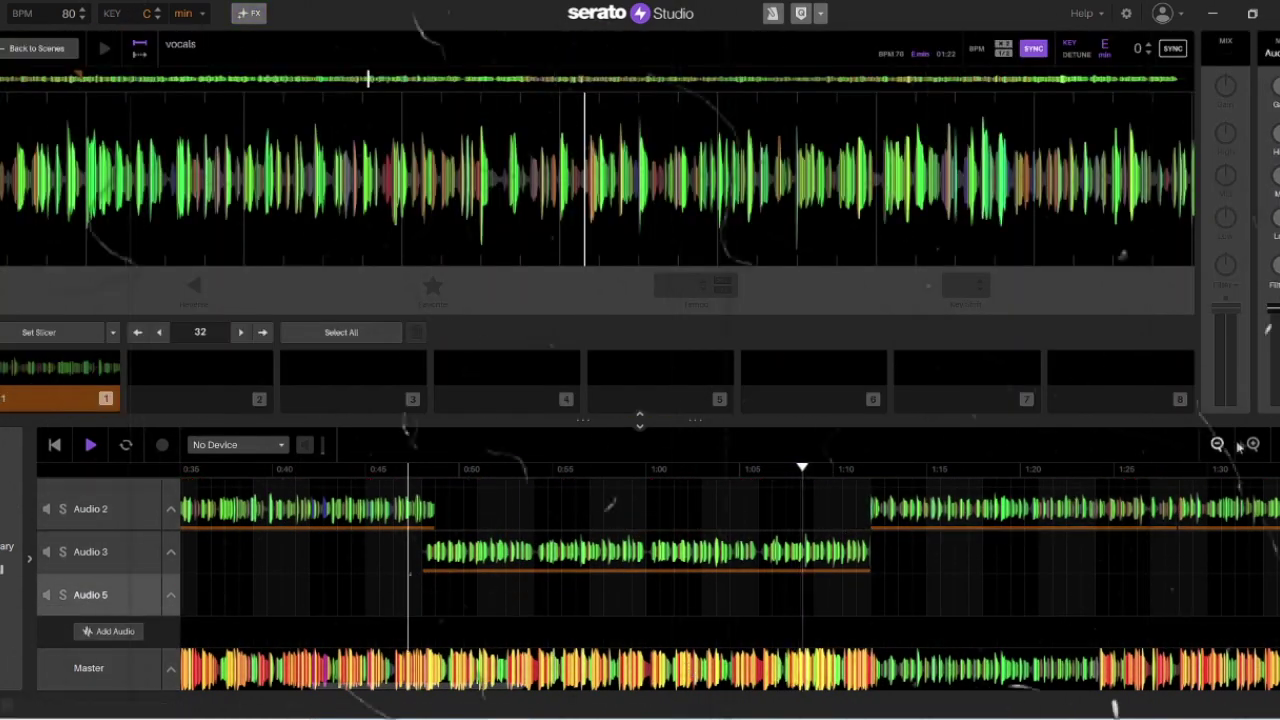
pyautogui.click(1253, 445)
pyautogui.click(1253, 445)
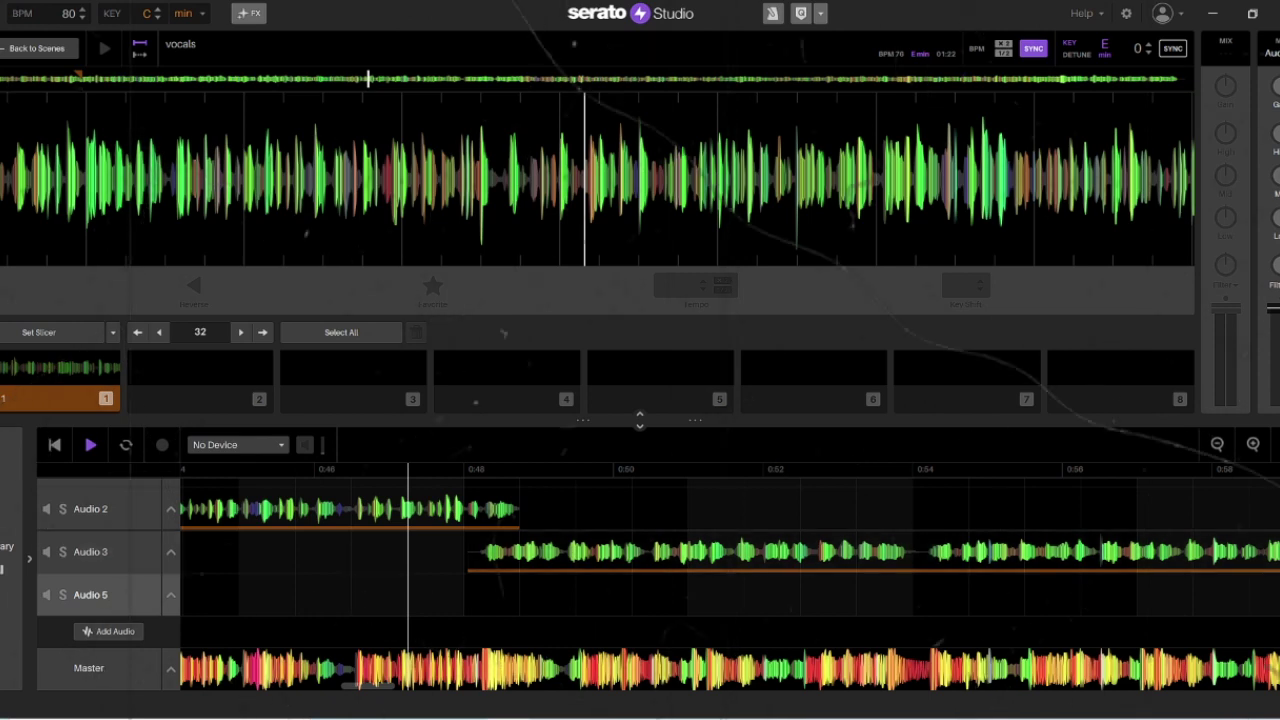
pyautogui.rightClick(460, 603)
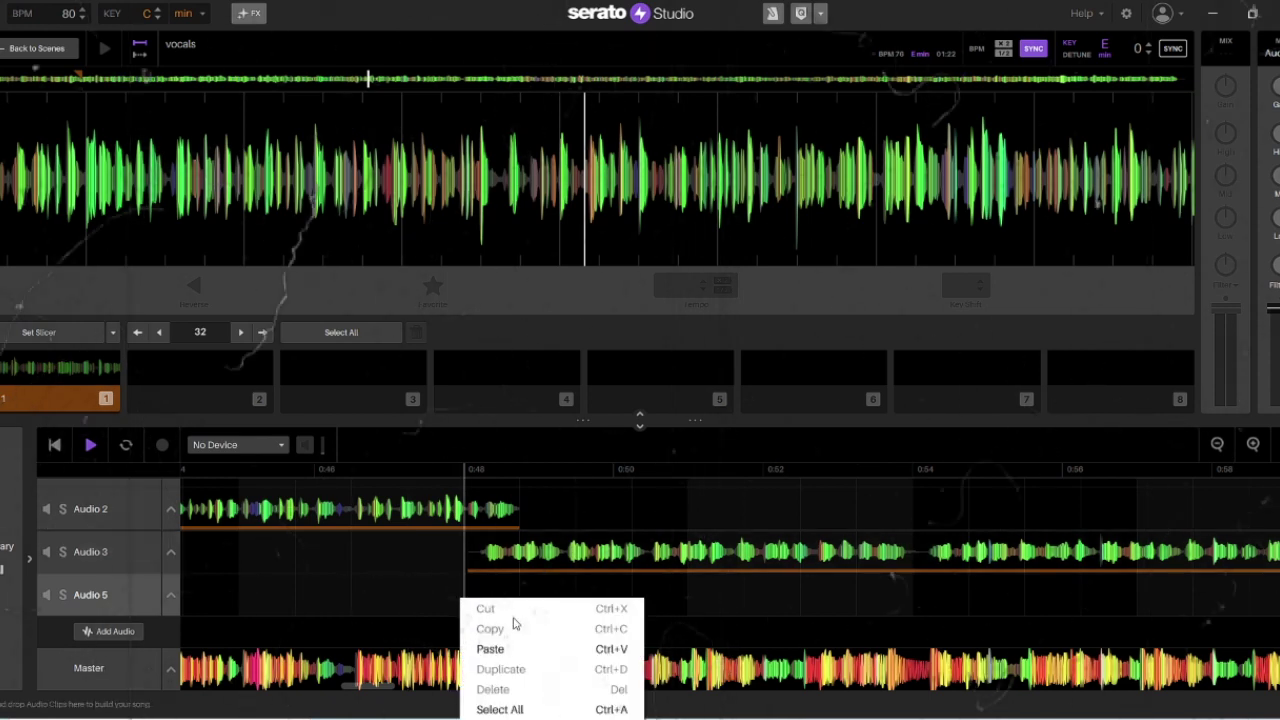
pyautogui.click(490, 648)
# Play the pasted Audio 5 vocals and trim the clip's start to about 0:53.4
pyautogui.click(366, 636)
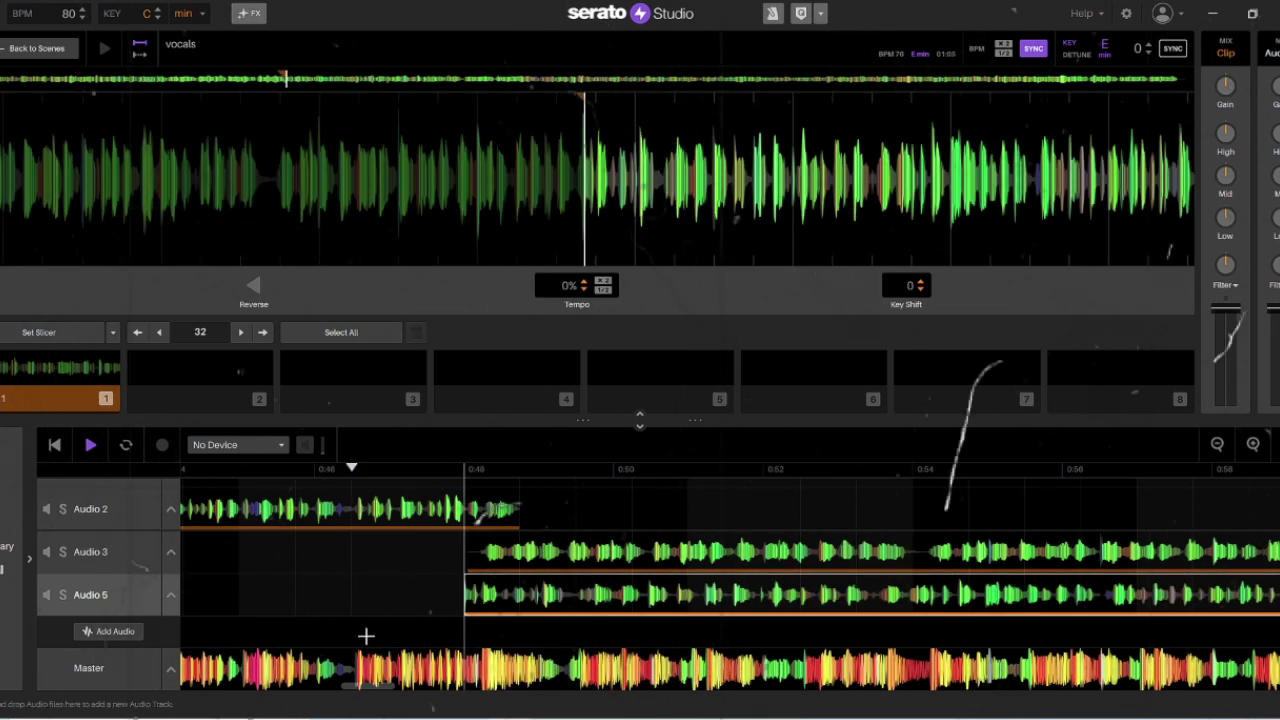
pyautogui.click(478, 598)
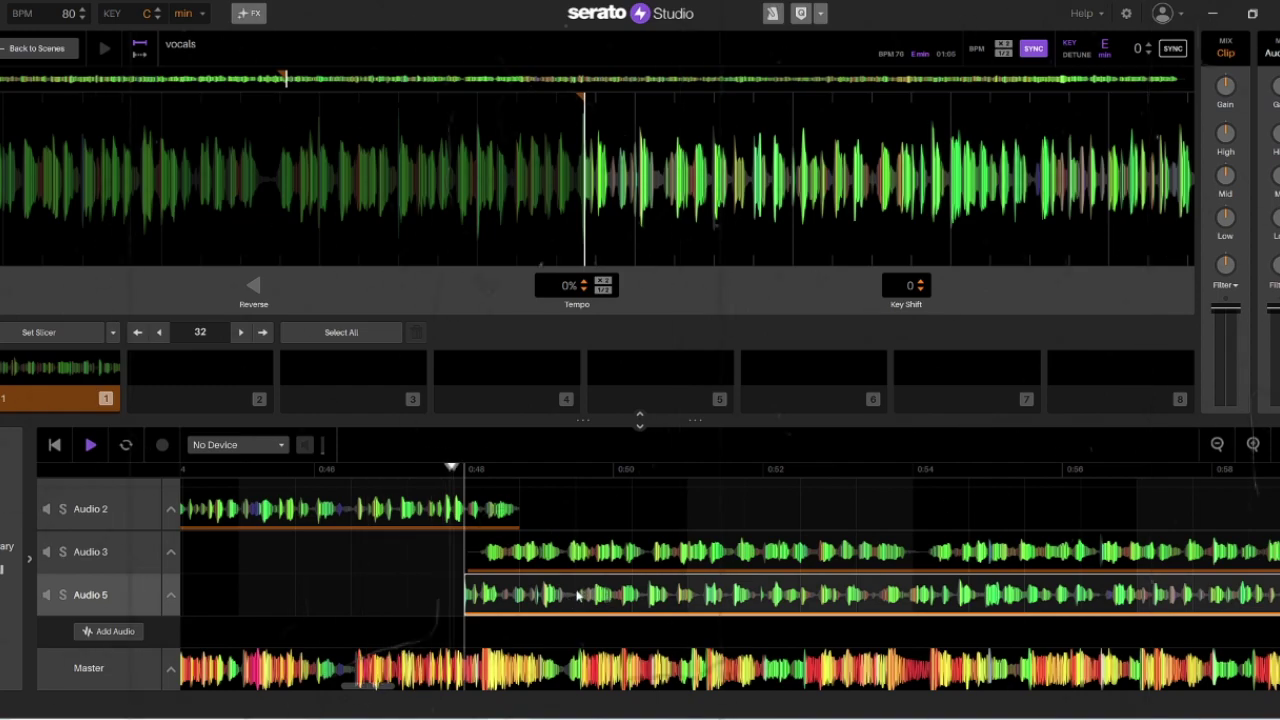
pyautogui.moveTo(562, 599); pyautogui.dragTo(640, 597)
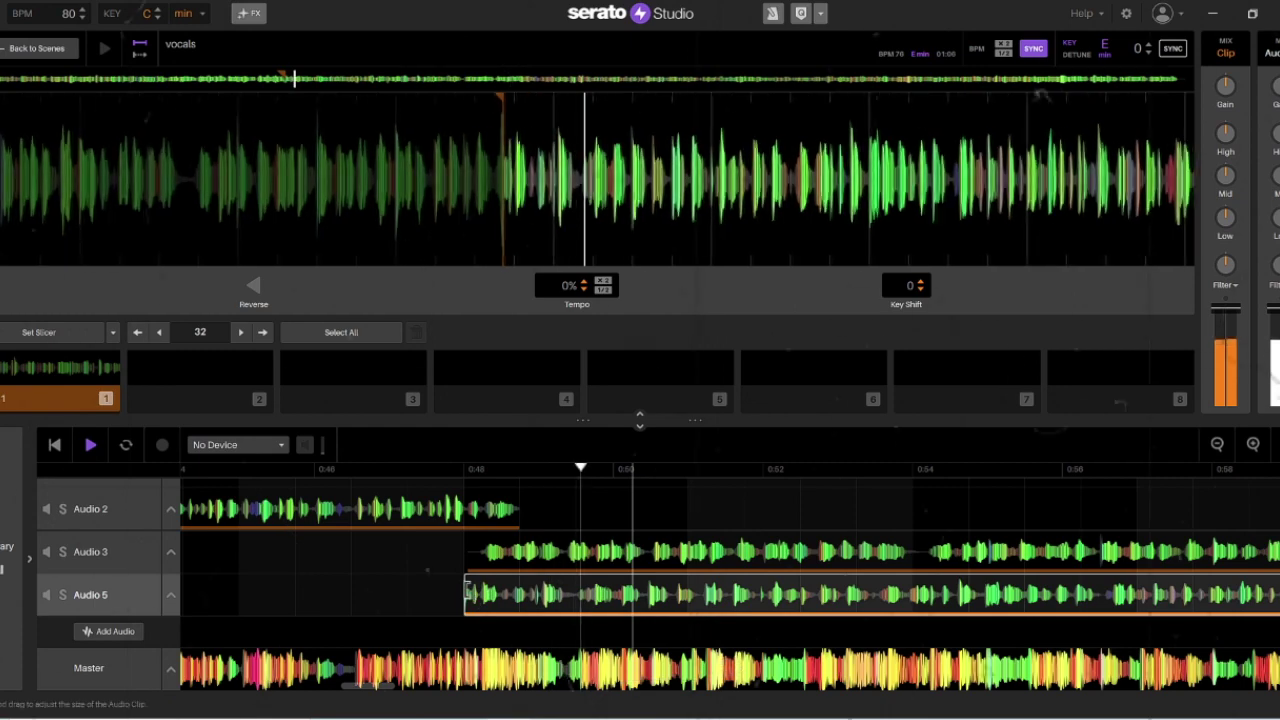
pyautogui.moveTo(466, 588); pyautogui.dragTo(866, 595)
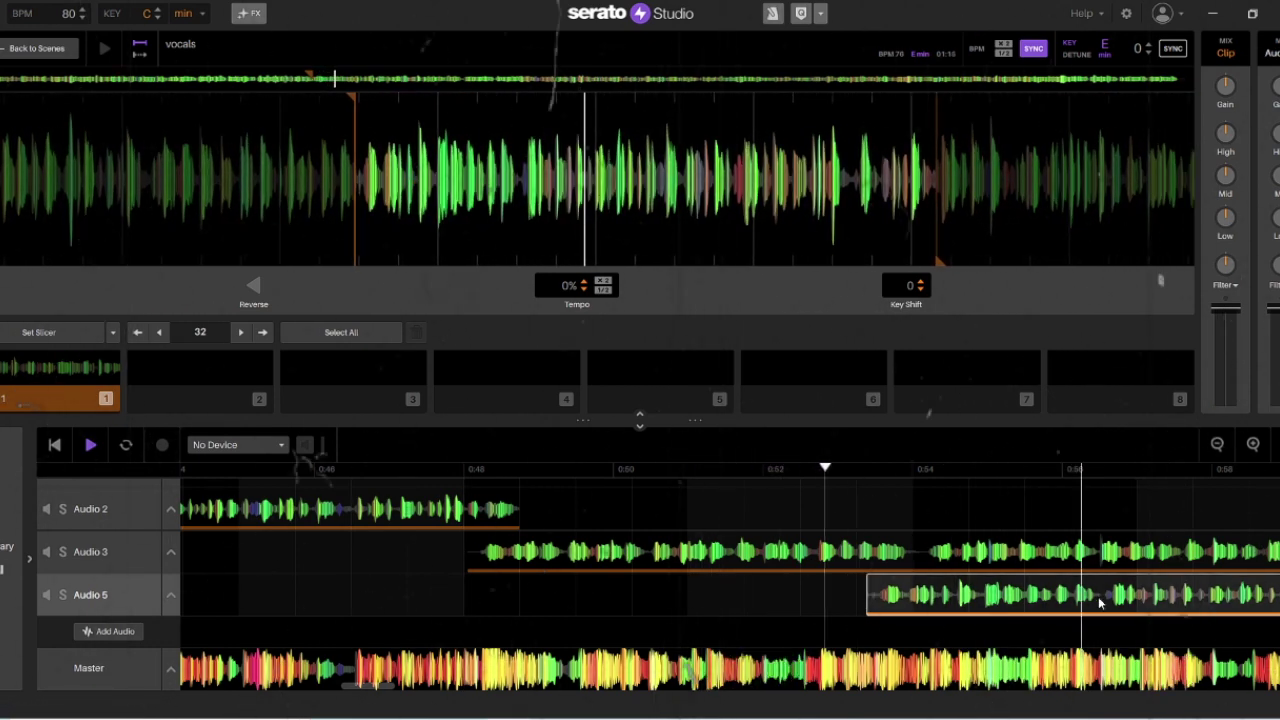
# Split the Audio 5 clip at about 0:56.2, remove the part after it and shorten the remaining end to about 0:55.7
pyautogui.press('3')
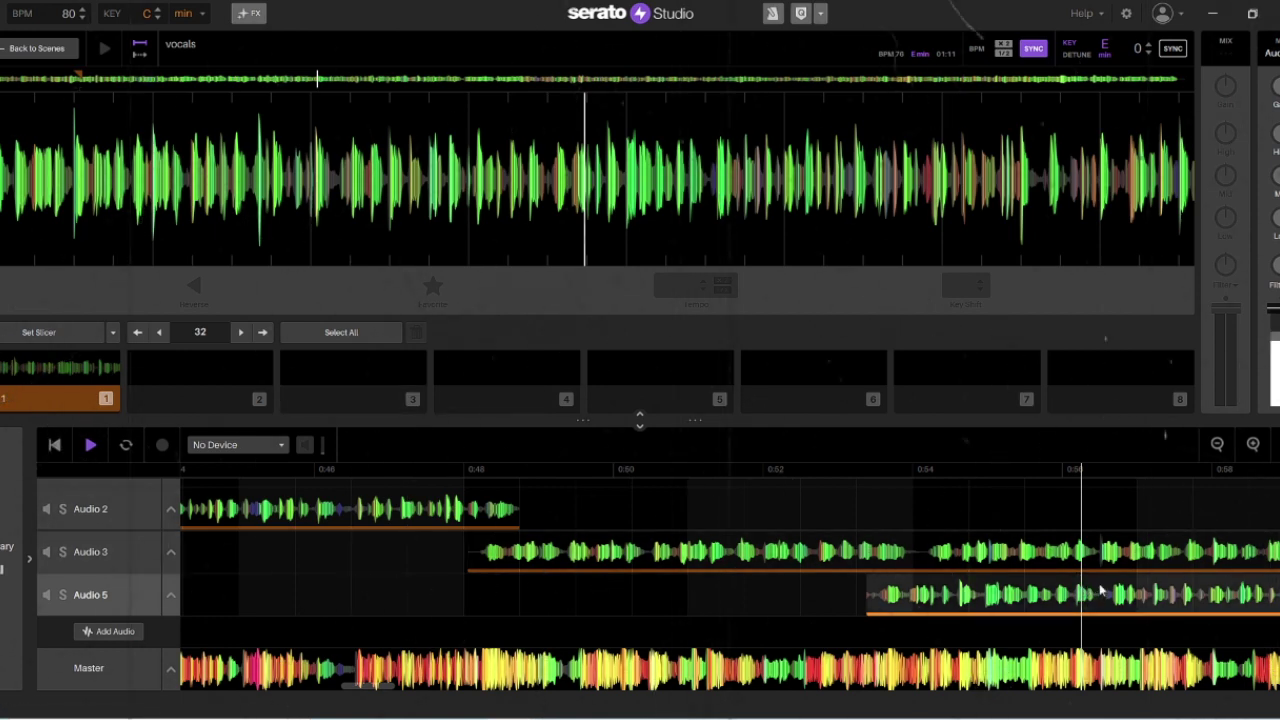
pyautogui.click(1100, 592)
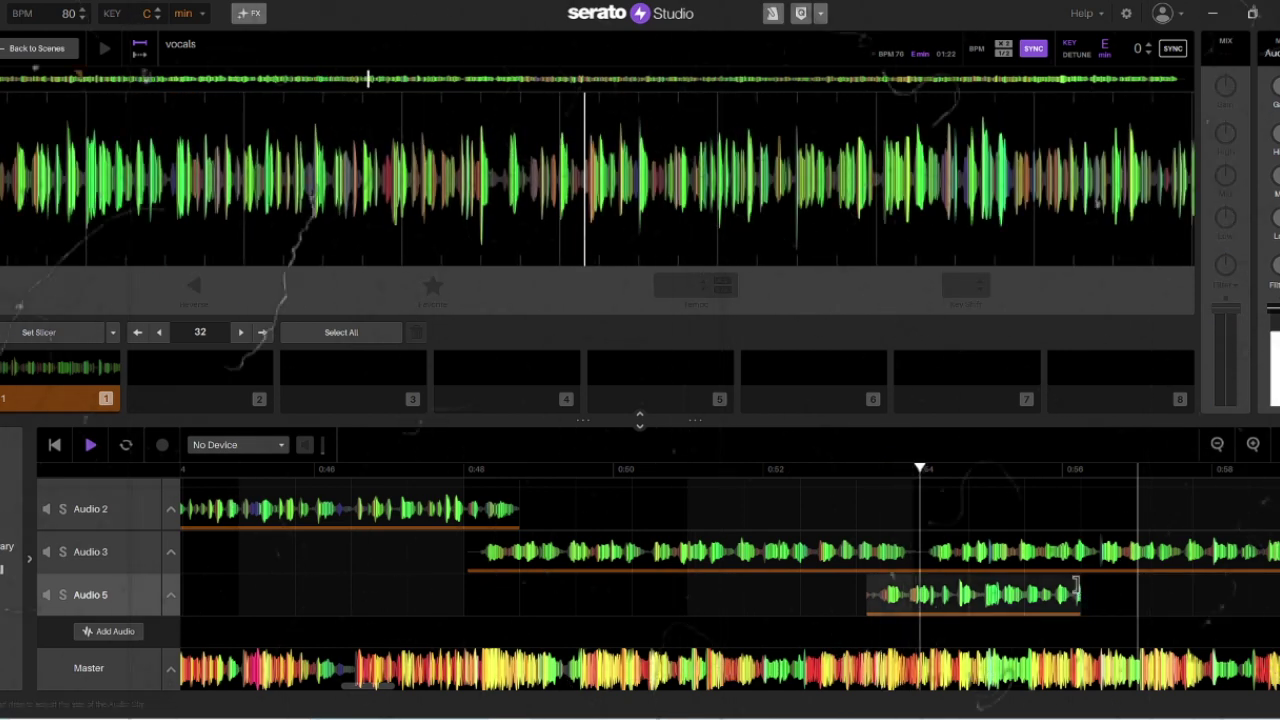
pyautogui.click(1076, 592)
pyautogui.moveTo(1078, 592); pyautogui.dragTo(1043, 592)
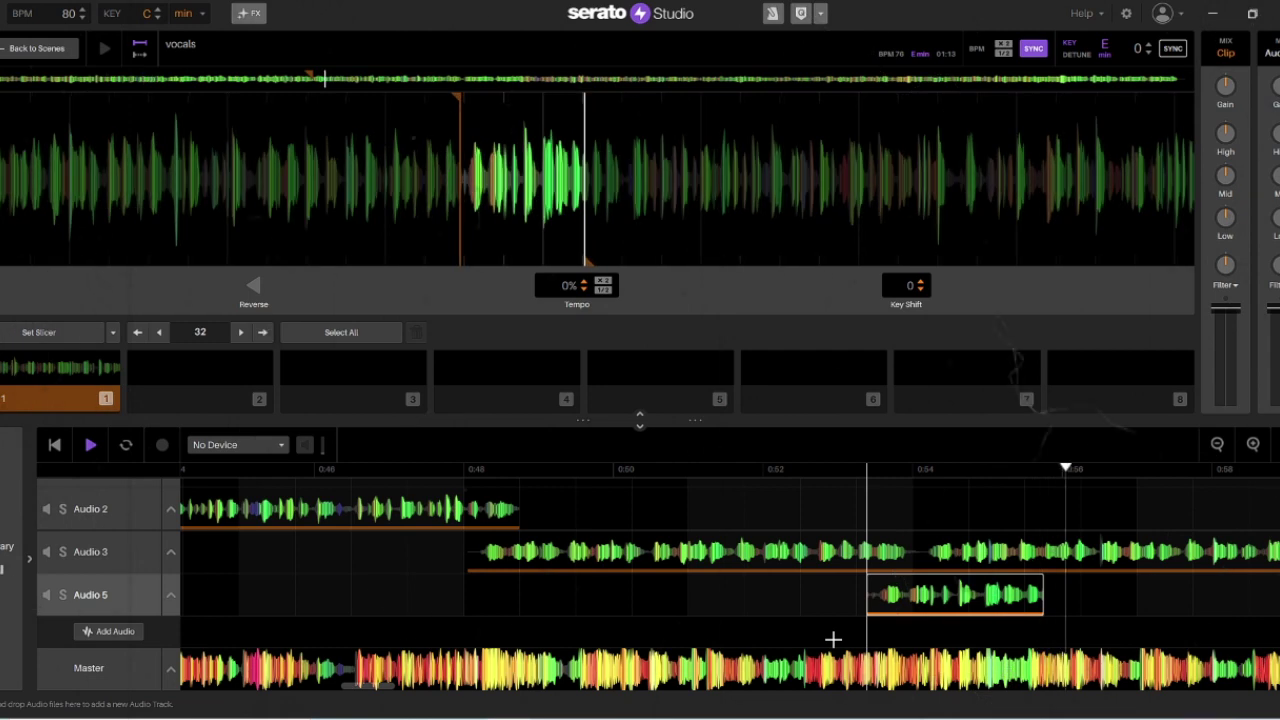
# Copy the trimmed Audio 5 vocal clip and paste the copy on the same track, starting at about 0:59.4
pyautogui.rightClick(908, 602)
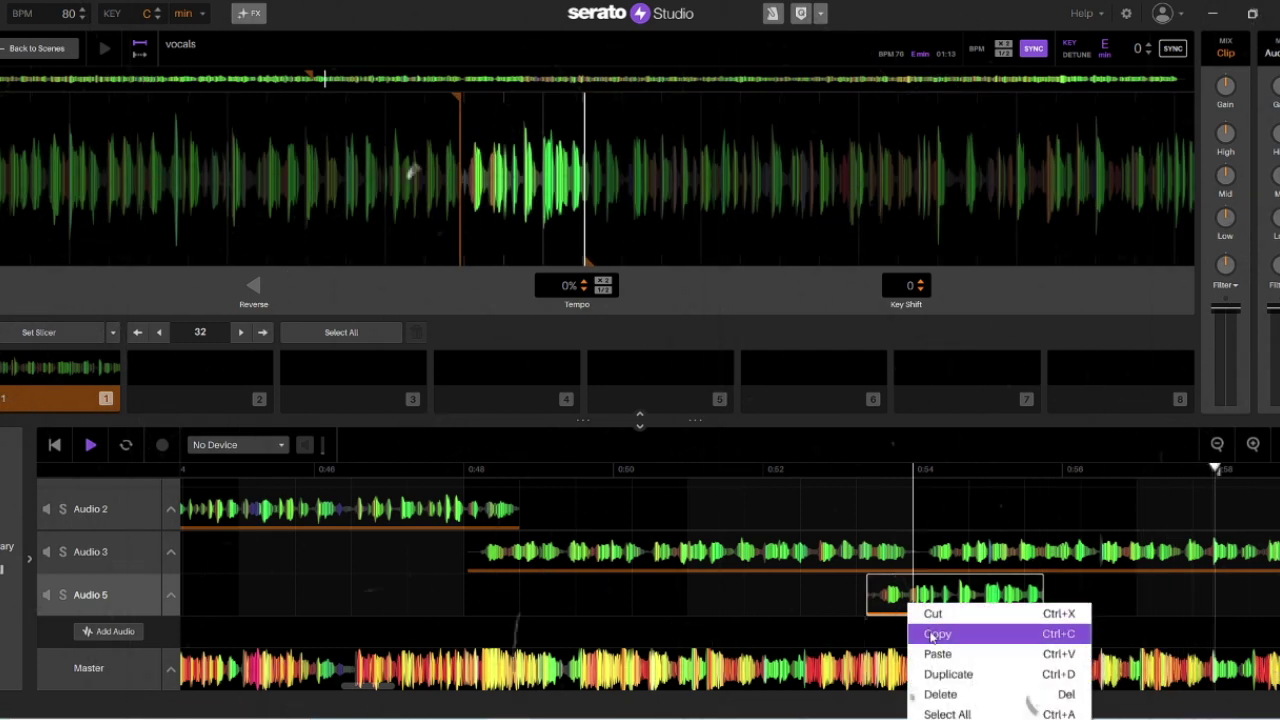
pyautogui.click(931, 634)
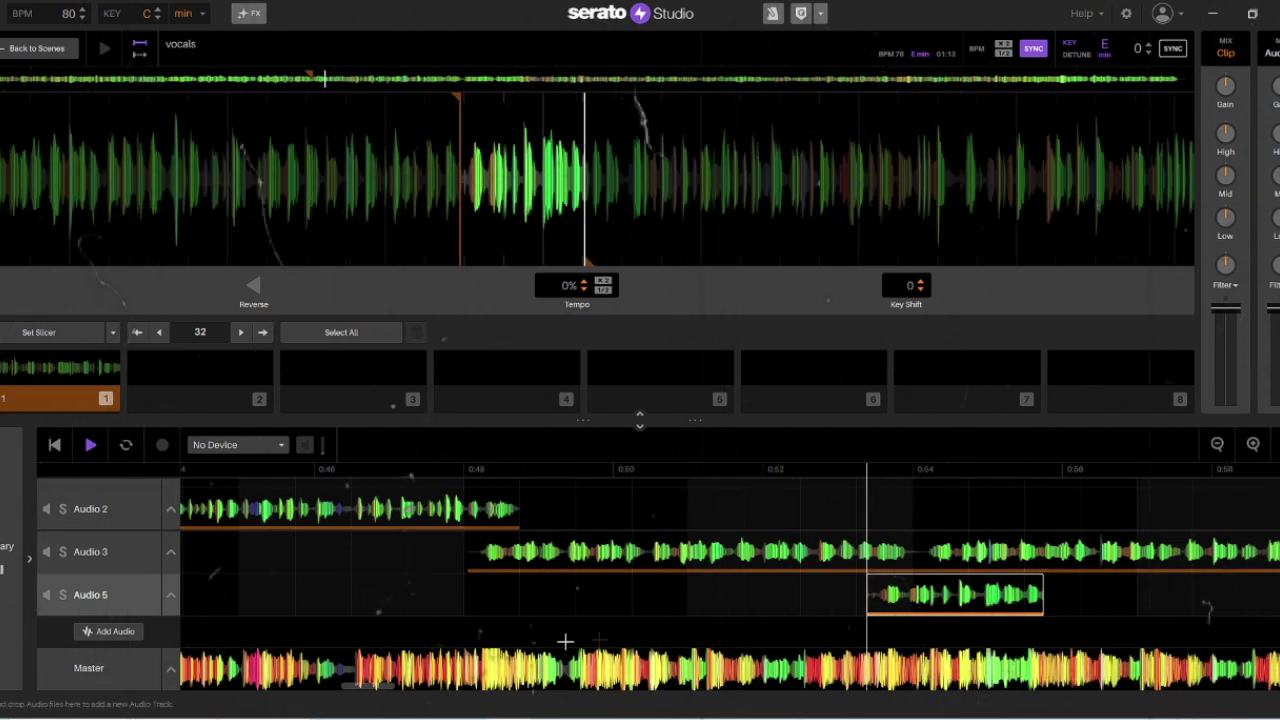
pyautogui.click(395, 683)
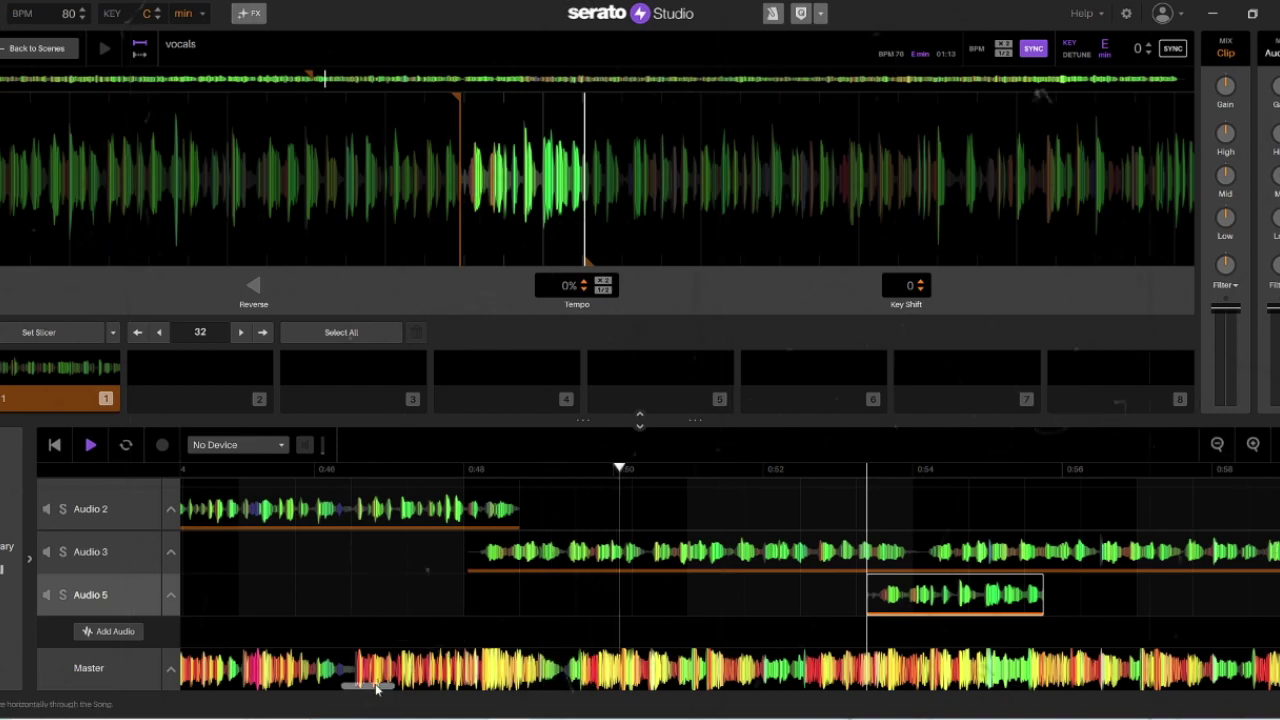
pyautogui.moveTo(398, 686)
pyautogui.mouseDown()
pyautogui.moveTo(386, 686)
pyautogui.moveTo(401, 690)
pyautogui.mouseUp()
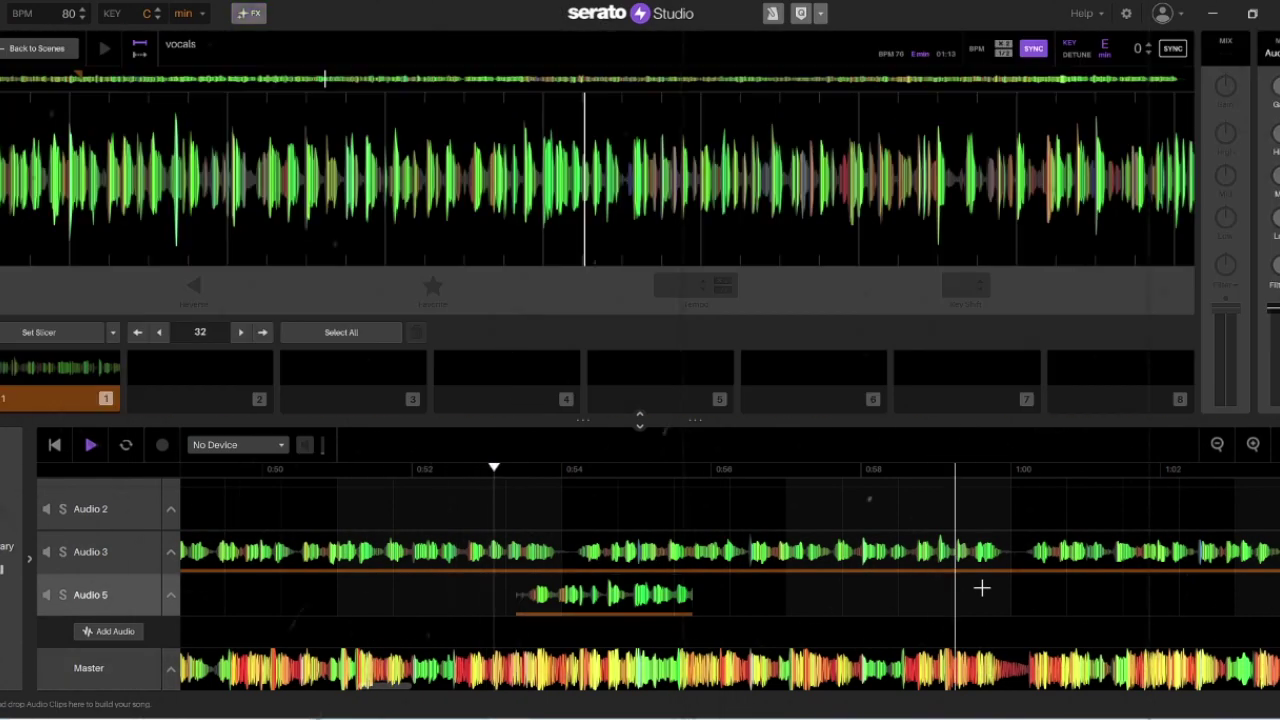
pyautogui.rightClick(981, 588)
pyautogui.click(1007, 634)
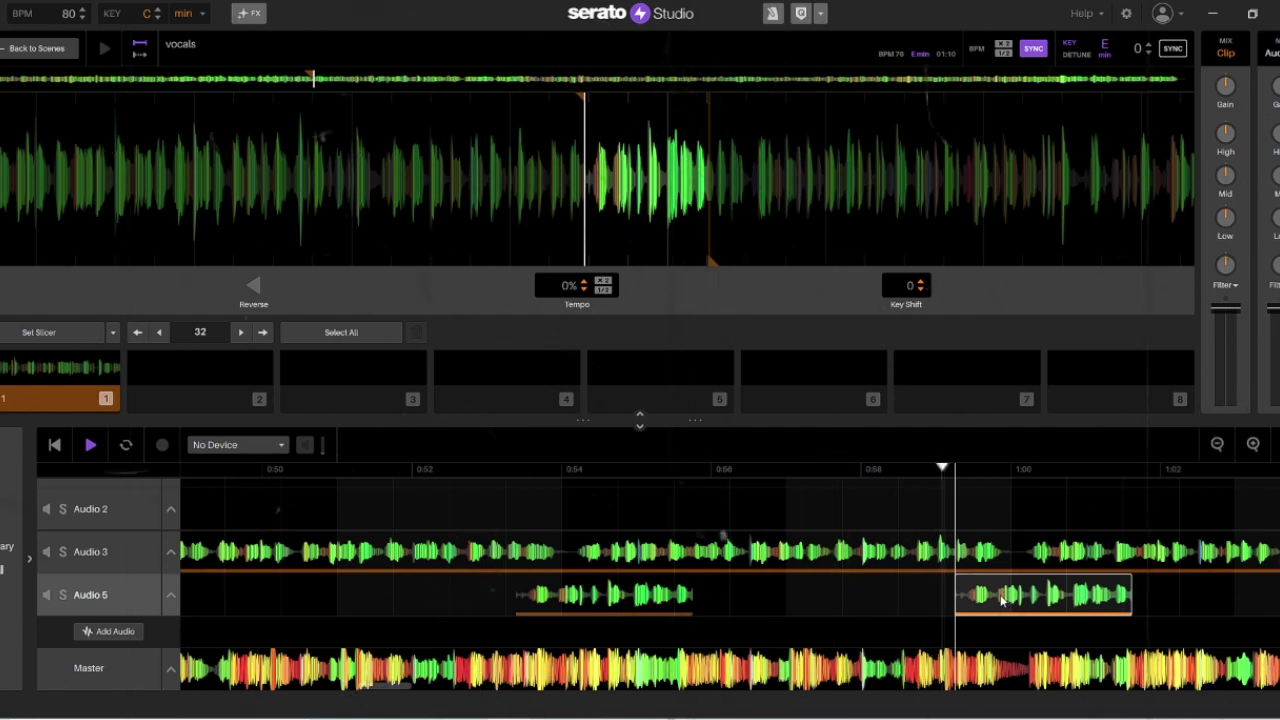
pyautogui.moveTo(1001, 598); pyautogui.dragTo(1012, 600)
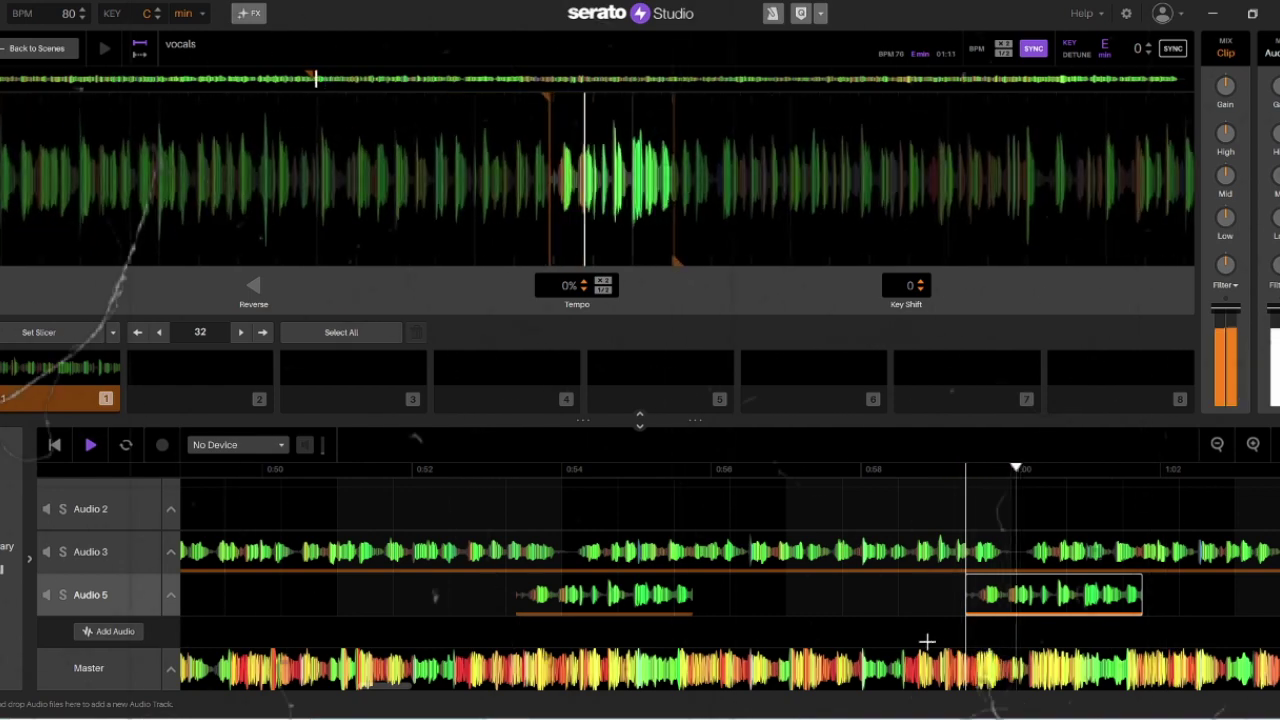
pyautogui.moveTo(998, 602); pyautogui.dragTo(1002, 601)
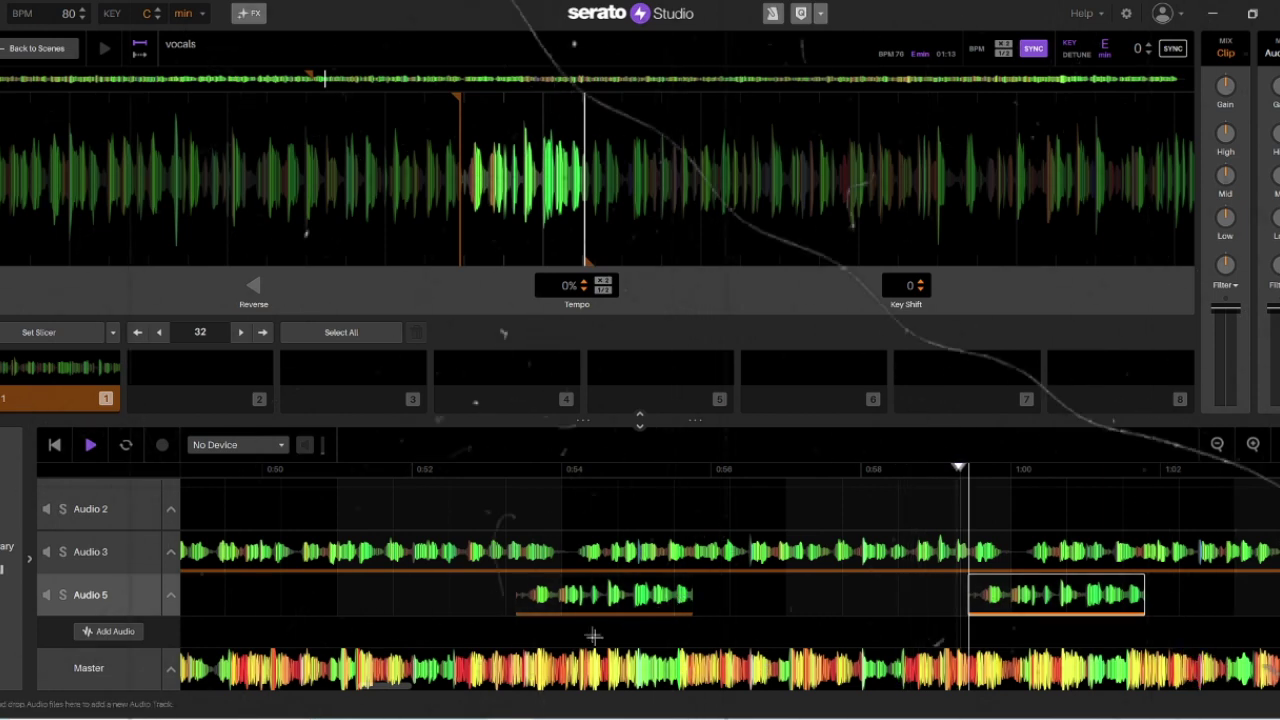
# Trim the ends of both Audio 5 clips, to about 0:55.5 for the first and 1:01.5 for the second
pyautogui.click(616, 613)
pyautogui.click(688, 595)
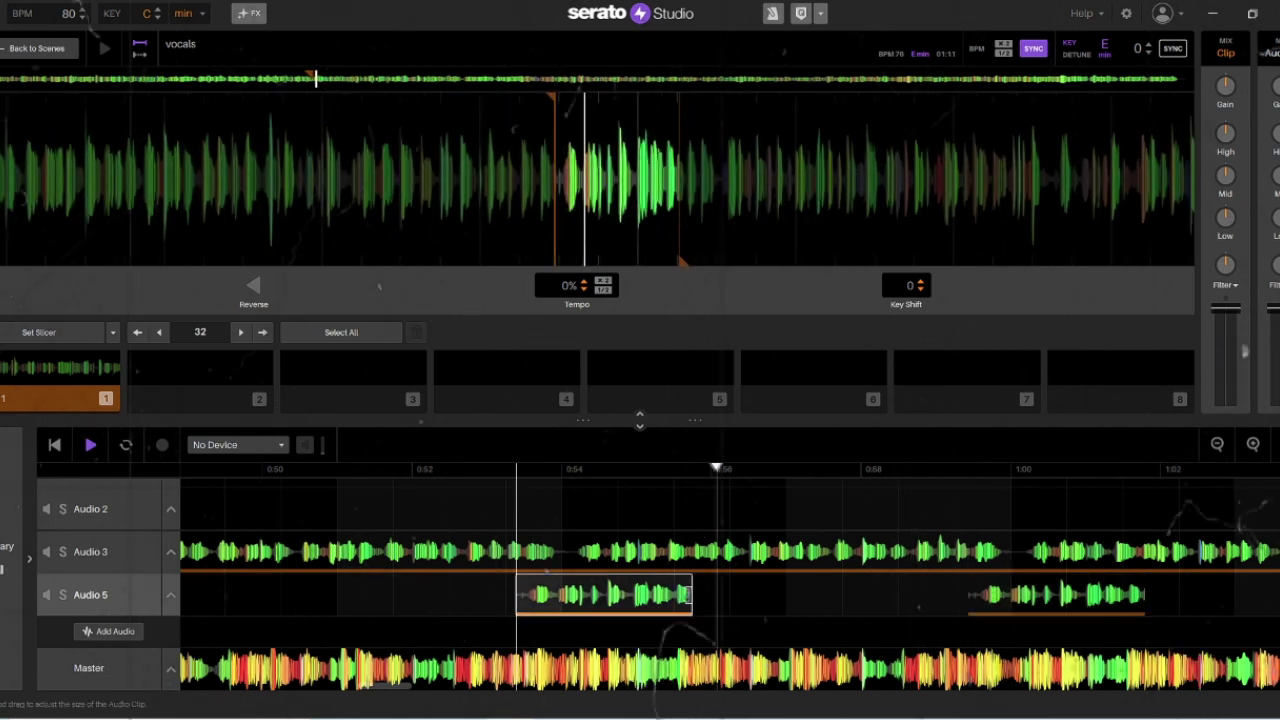
pyautogui.moveTo(681, 594); pyautogui.dragTo(677, 594)
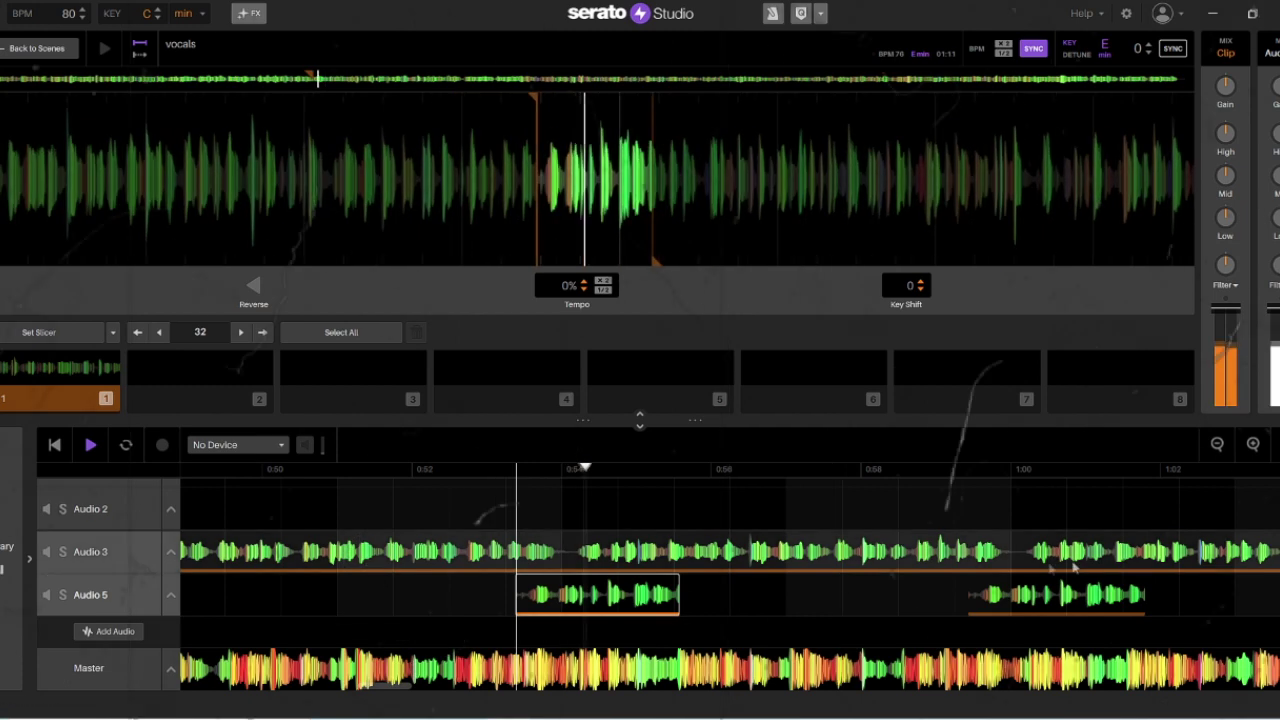
pyautogui.click(1139, 594)
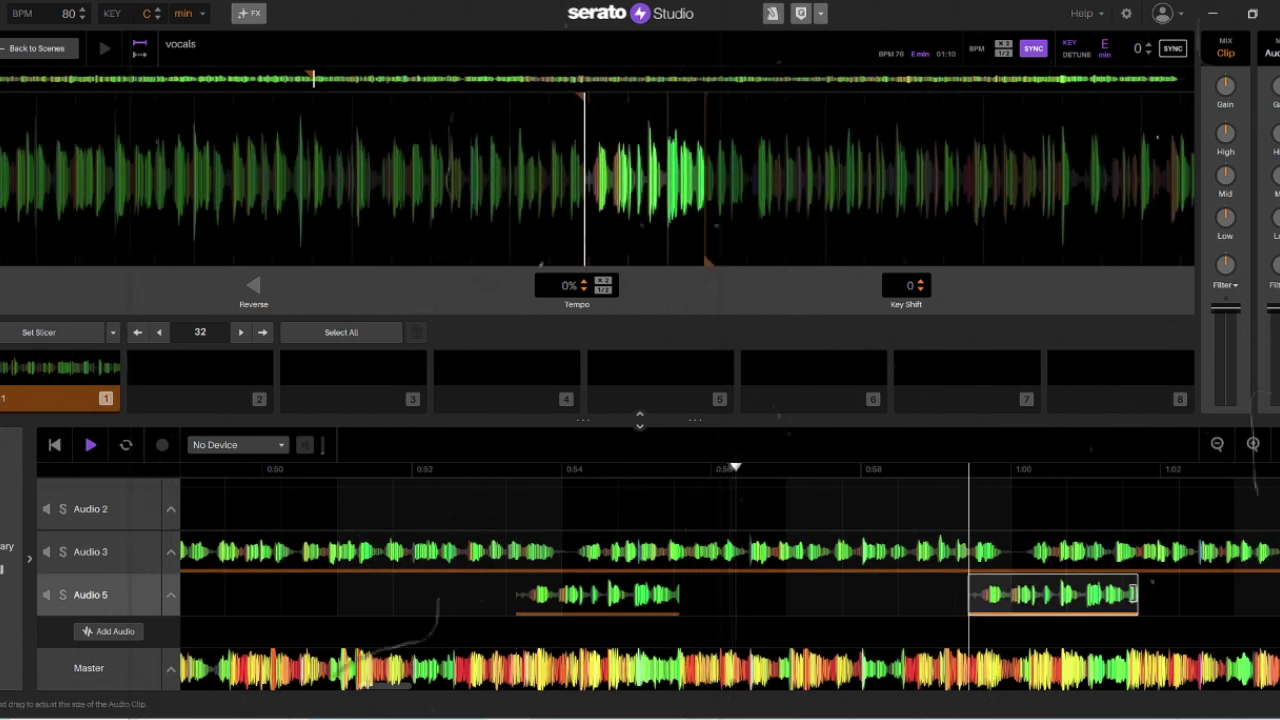
pyautogui.click(606, 600)
pyautogui.click(620, 598)
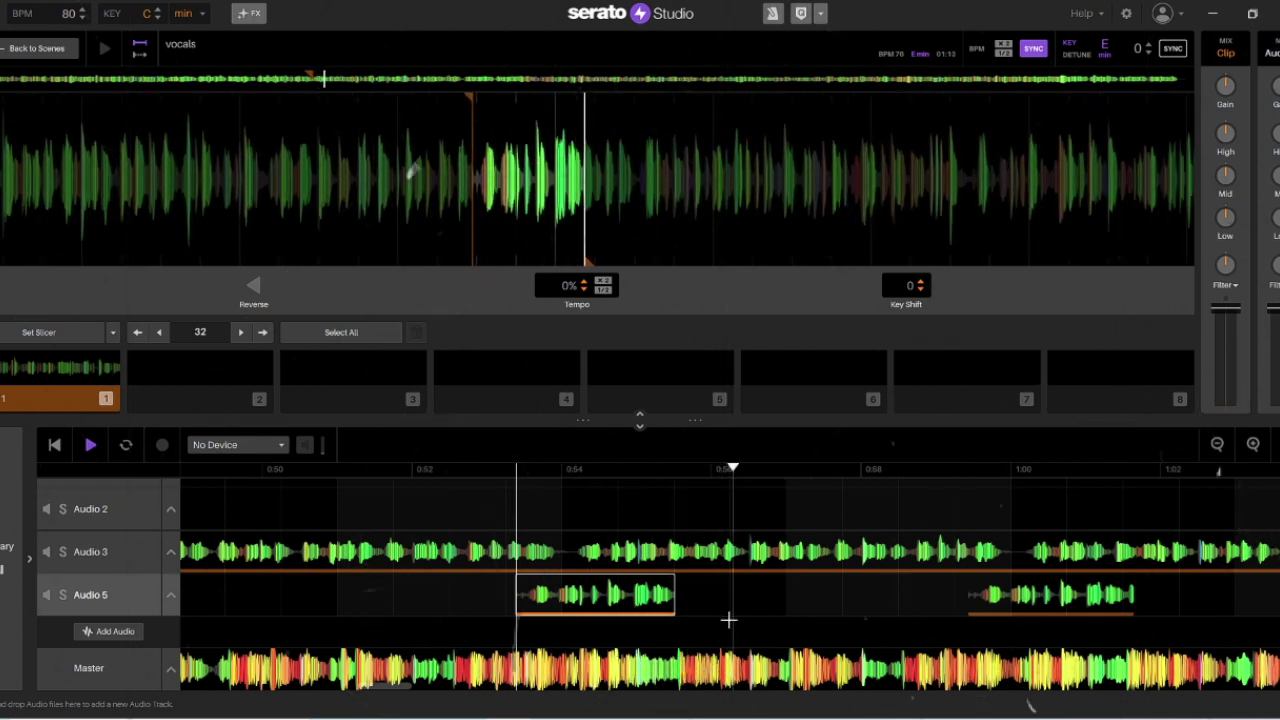
pyautogui.click(1128, 596)
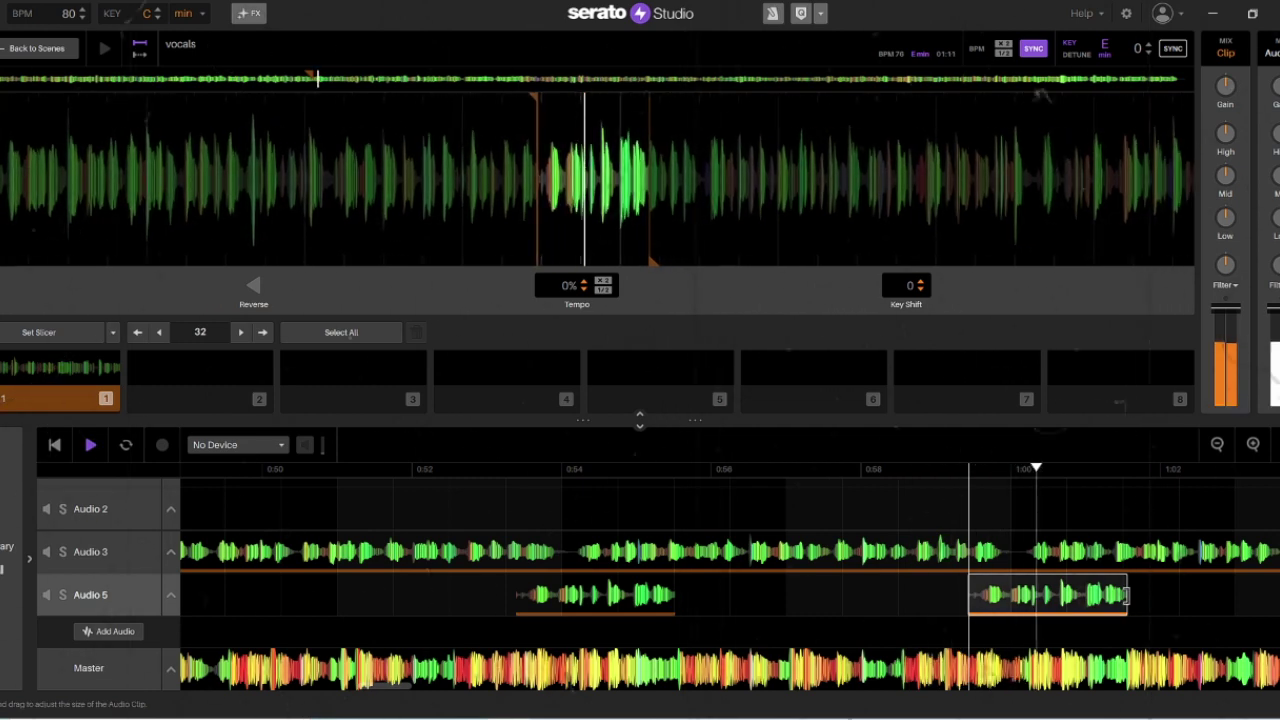
# Nudge the second Audio 5 clip very slightly earlier, keeping its start near 0:59.4
pyautogui.click(1252, 448)
pyautogui.click(1252, 448)
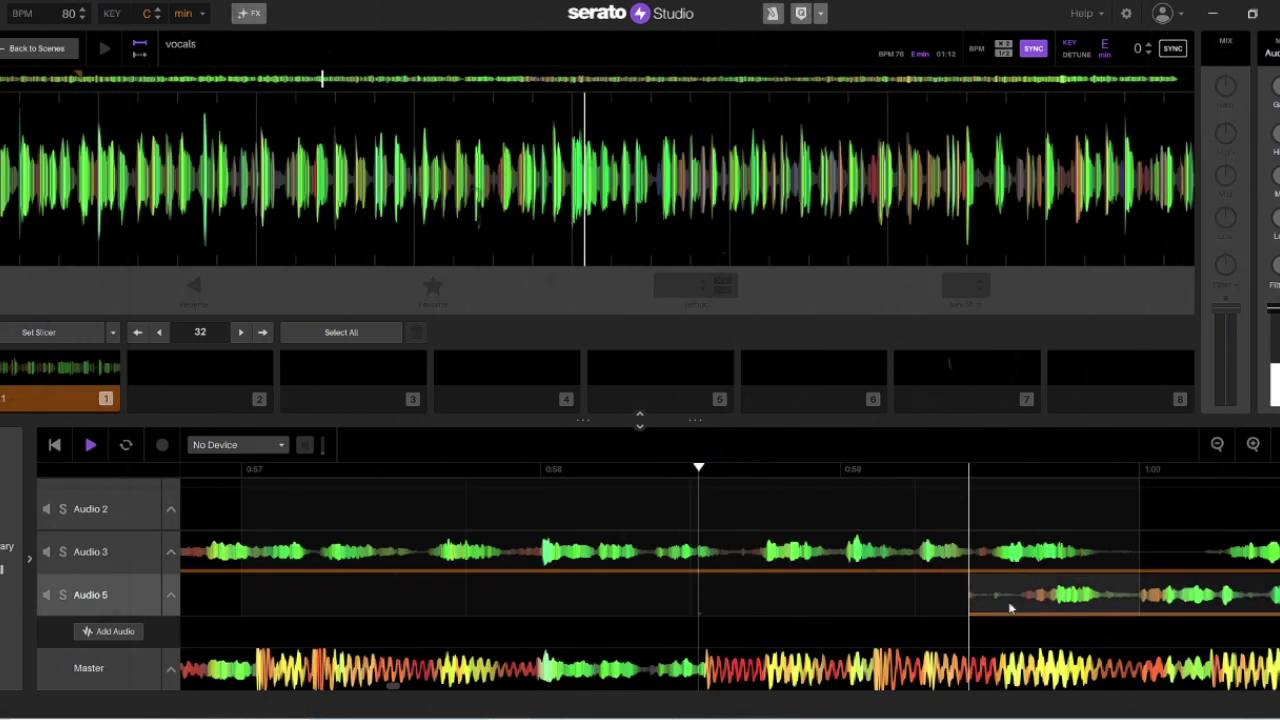
pyautogui.moveTo(1011, 604); pyautogui.dragTo(1009, 606)
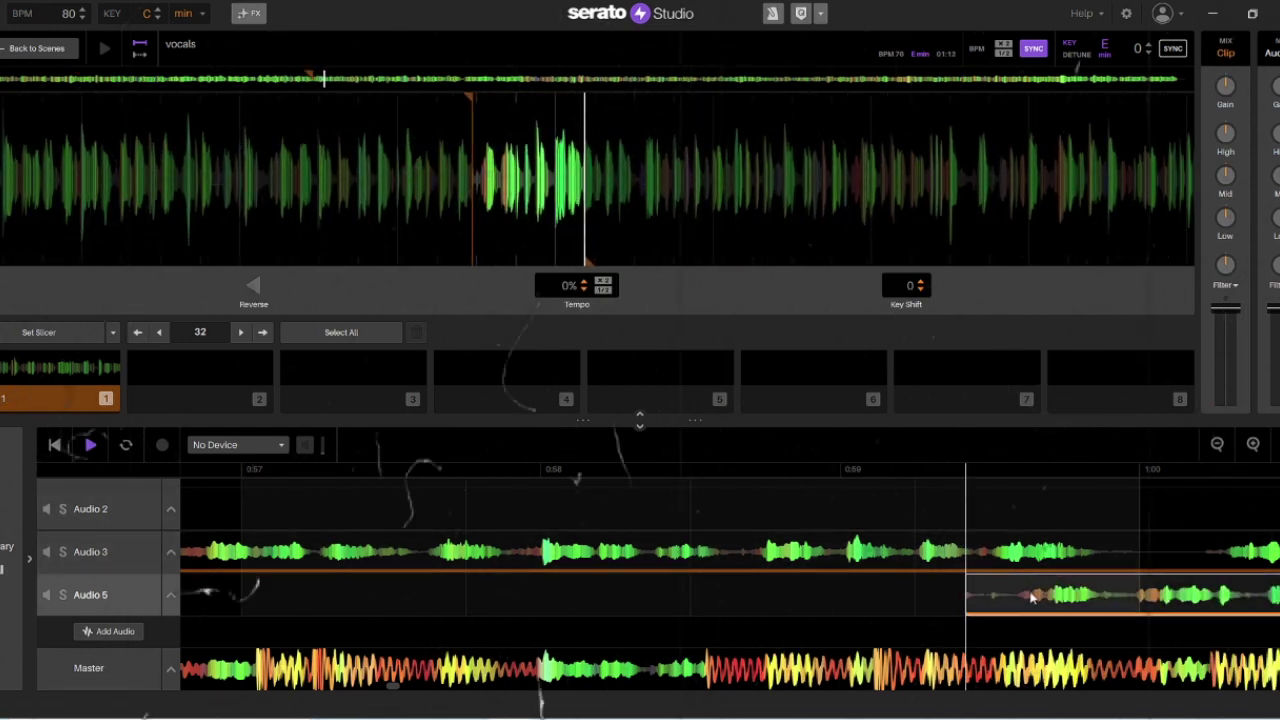
# Copy the second Audio 5 clip and paste it on Audio 5 at about 0:48, near the start of the Audio 3 clip
pyautogui.rightClick(1030, 592)
pyautogui.click(1064, 623)
pyautogui.click(1217, 450)
pyautogui.click(1217, 450)
pyautogui.click(1217, 450)
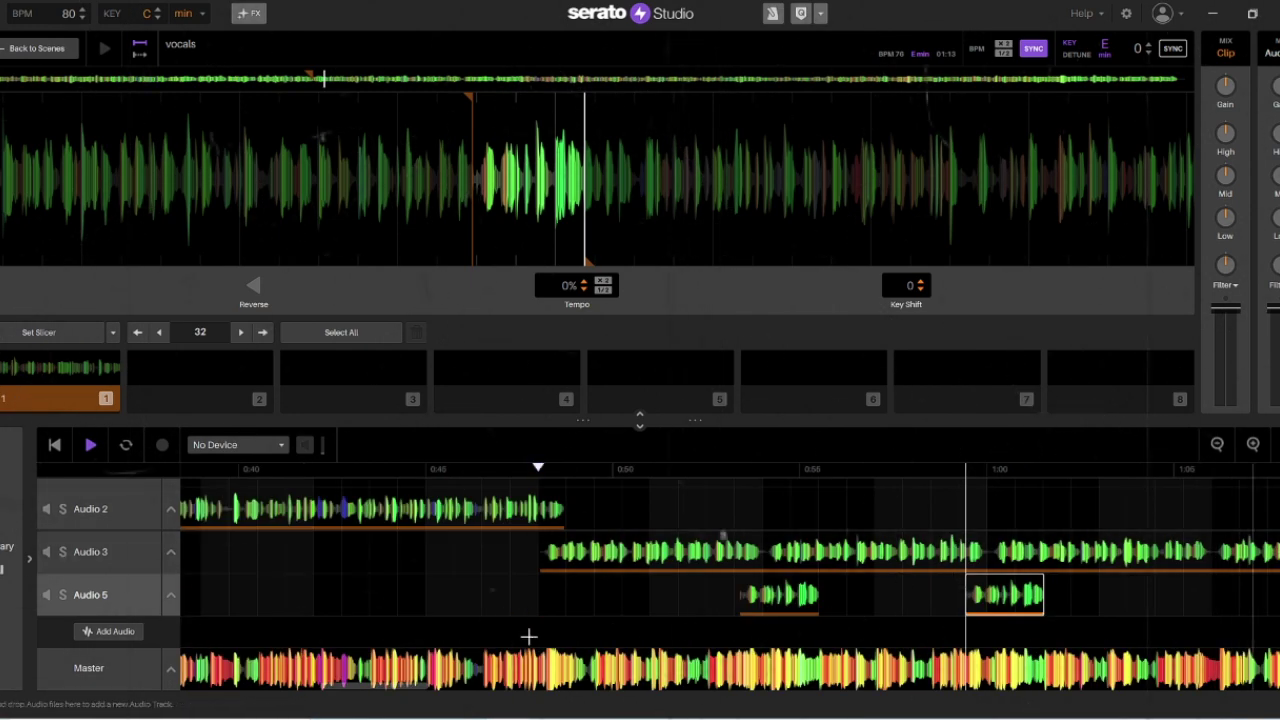
pyautogui.rightClick(536, 598)
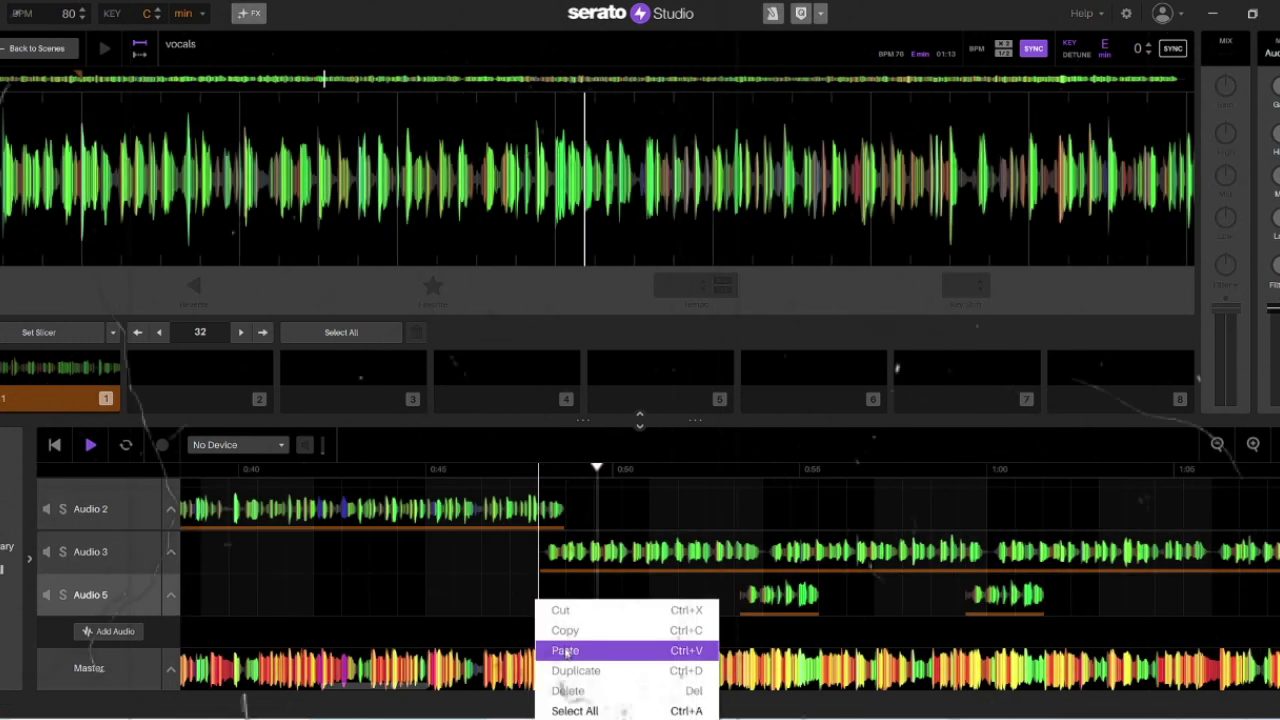
pyautogui.click(550, 649)
# Play the newly pasted Audio 5 clip and shift it so that it starts at about 0:47.7
pyautogui.press('space')
pyautogui.click(1252, 444)
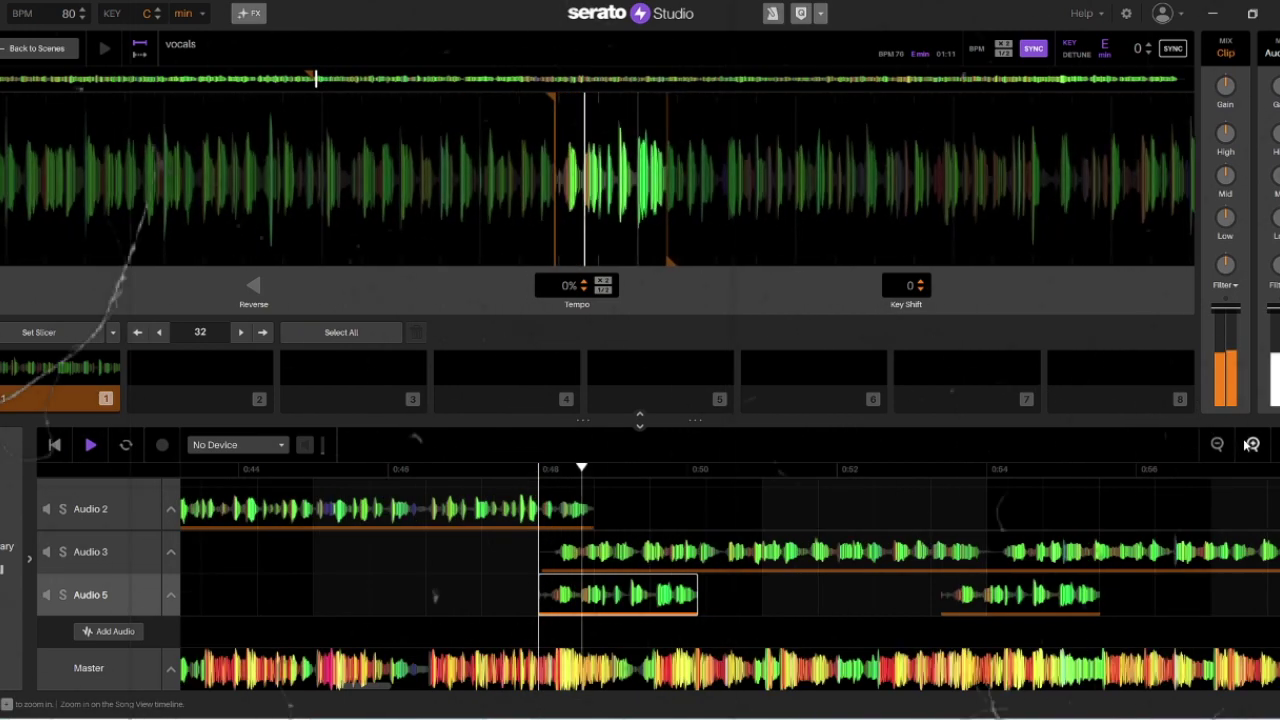
pyautogui.click(1252, 444)
pyautogui.moveTo(580, 607); pyautogui.dragTo(634, 609)
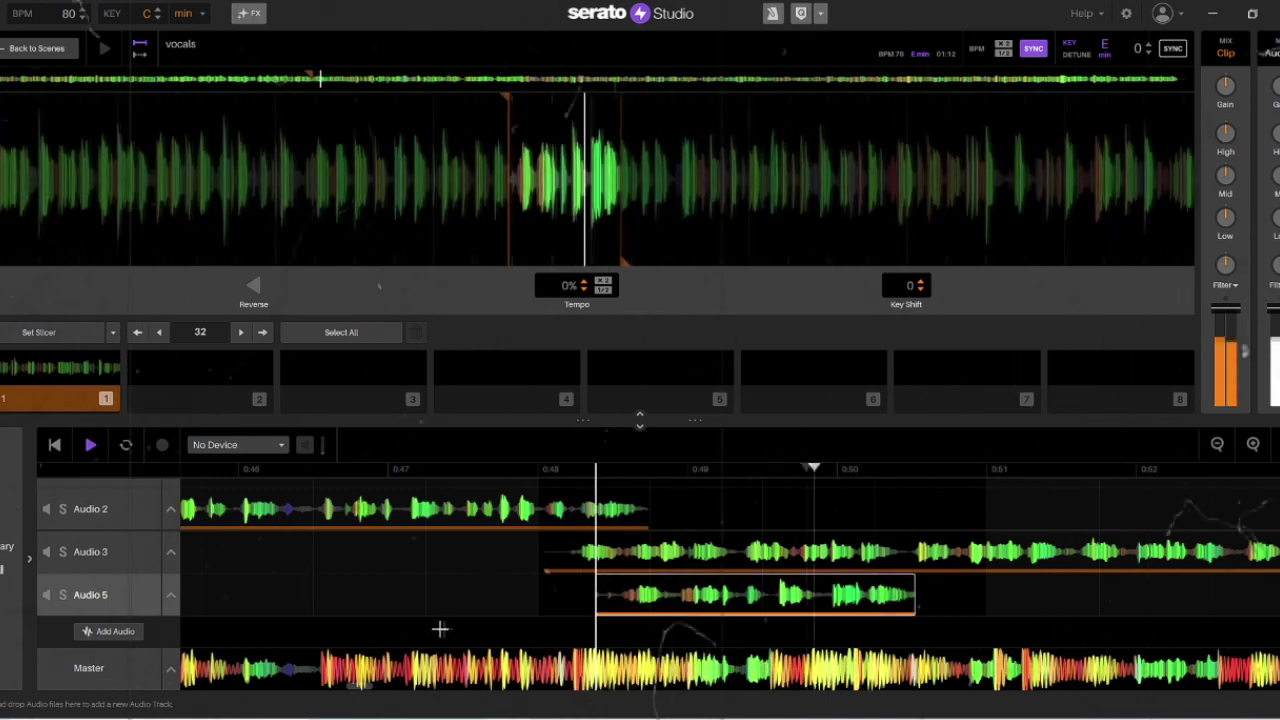
pyautogui.moveTo(654, 605)
pyautogui.mouseDown()
pyautogui.moveTo(523, 603)
pyautogui.moveTo(531, 616)
pyautogui.mouseUp()
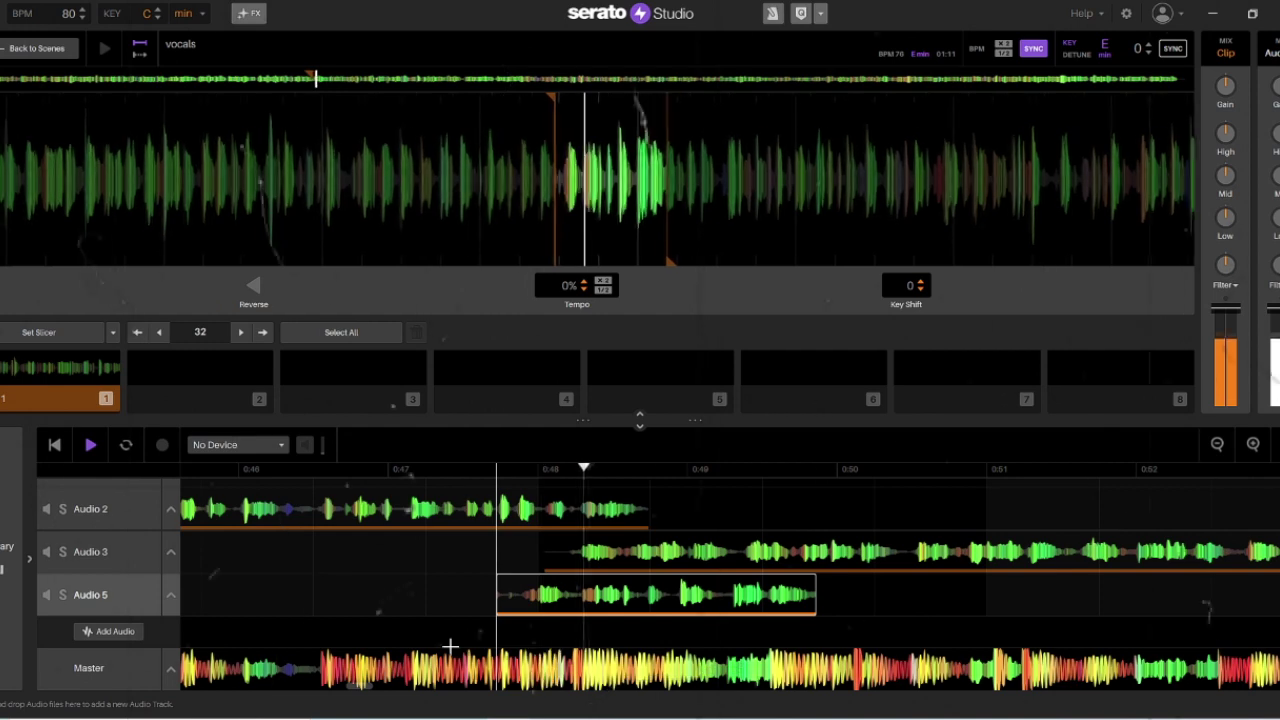
# Try fine-tuned starts between about 0:47.7 and 0:47.8 for the pasted Audio 5 clip while playing it back
pyautogui.click(1253, 444)
pyautogui.moveTo(549, 603)
pyautogui.mouseDown()
pyautogui.moveTo(593, 595)
pyautogui.moveTo(526, 602)
pyautogui.mouseUp()
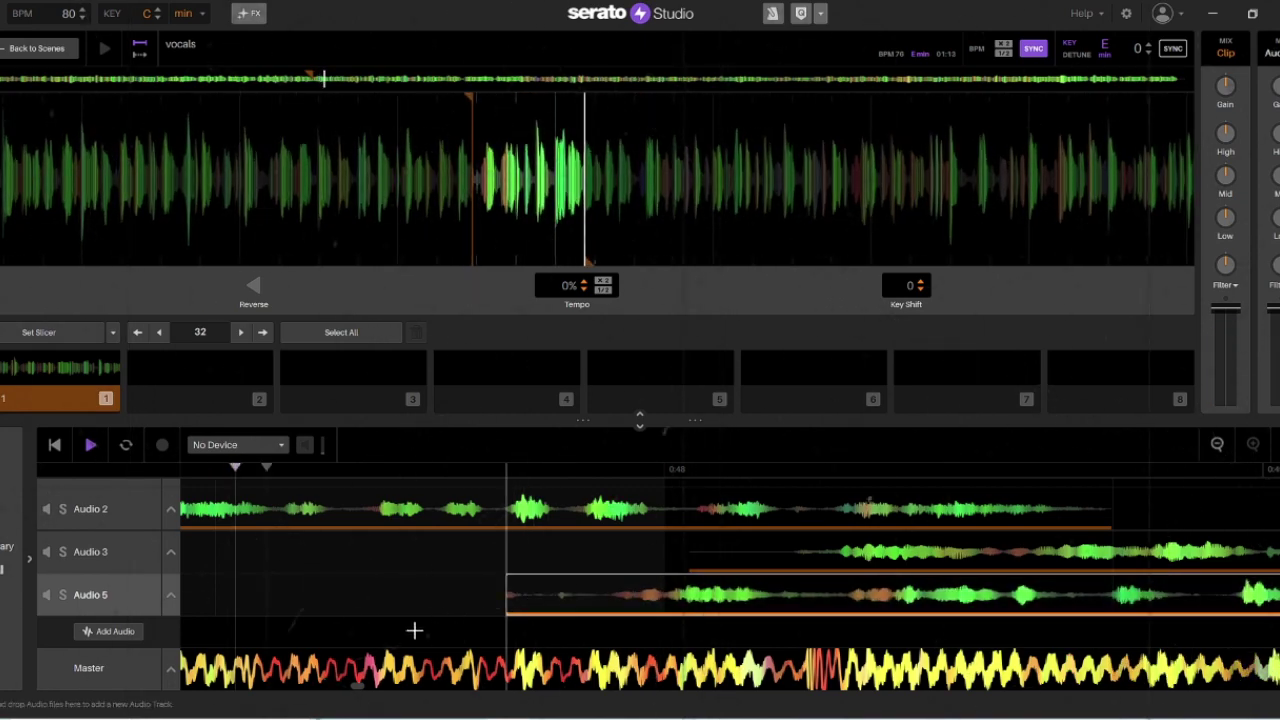
pyautogui.moveTo(573, 604); pyautogui.dragTo(594, 597)
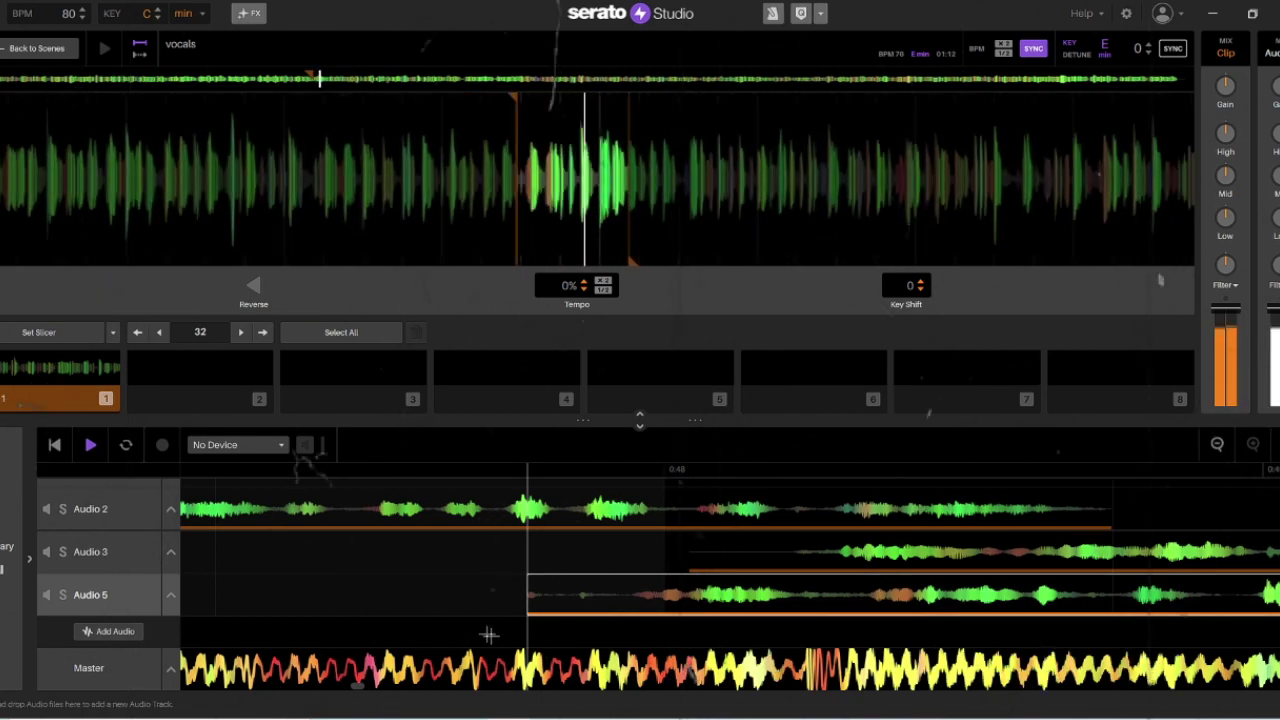
pyautogui.moveTo(586, 606); pyautogui.dragTo(603, 608)
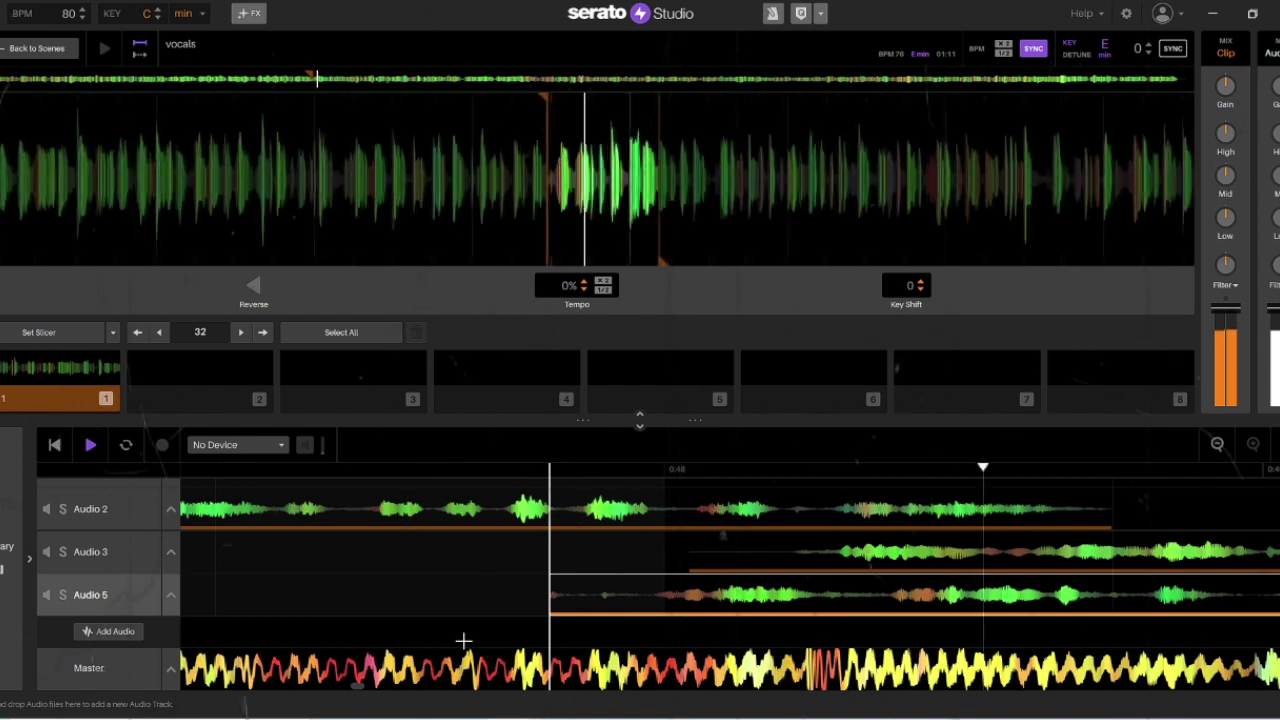
pyautogui.moveTo(610, 600); pyautogui.dragTo(595, 600)
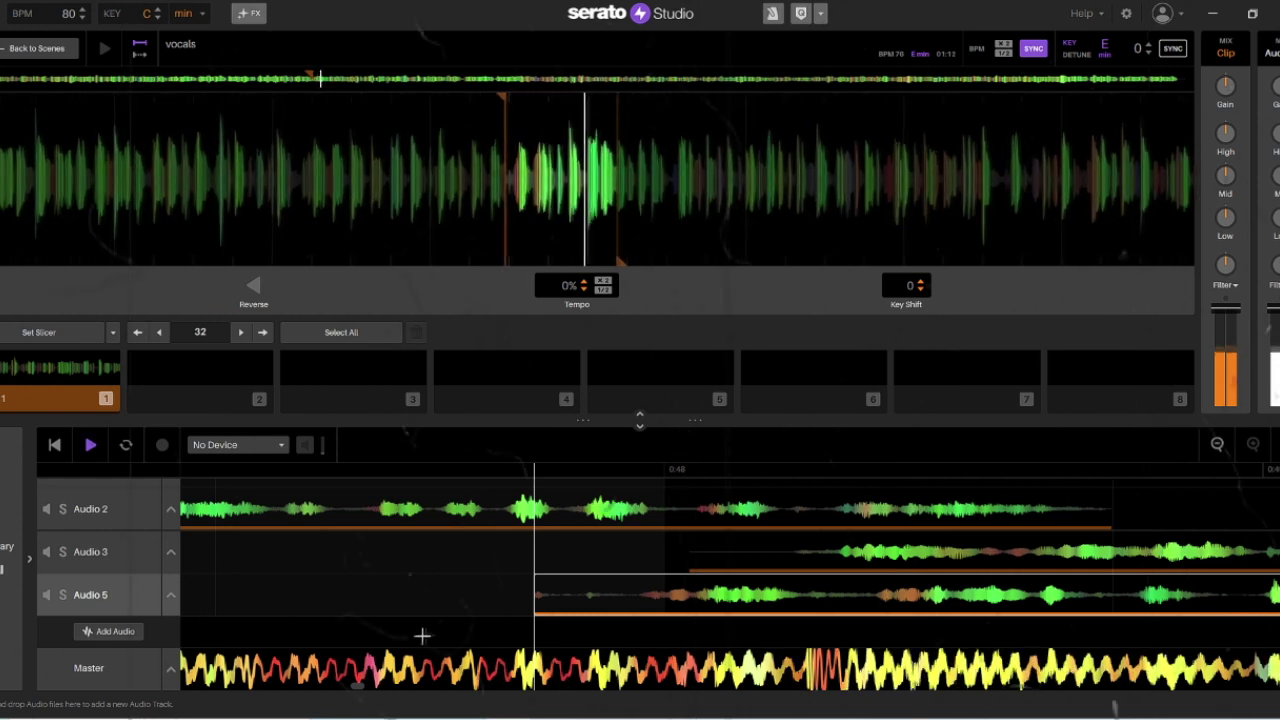
# Move the pasted Audio 5 clip earlier to start at about 0:47.5 and check its timing by playback
pyautogui.moveTo(622, 594); pyautogui.dragTo(450, 596)
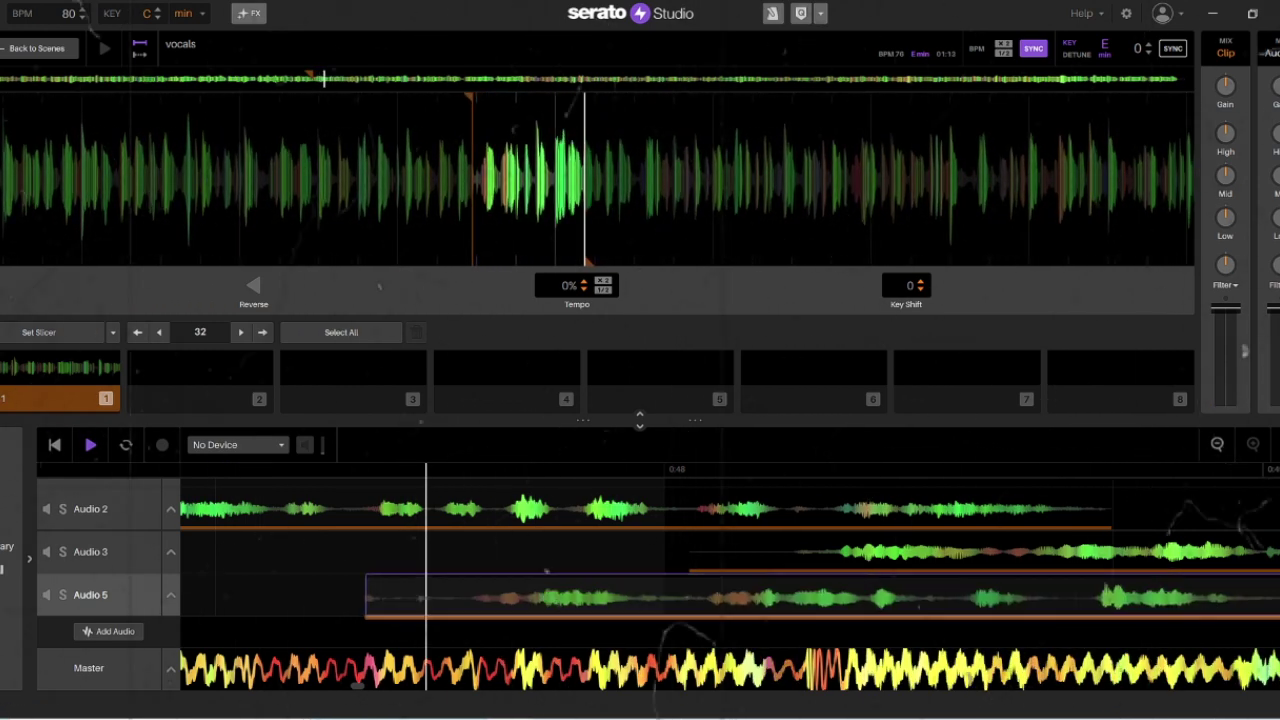
pyautogui.press('space')
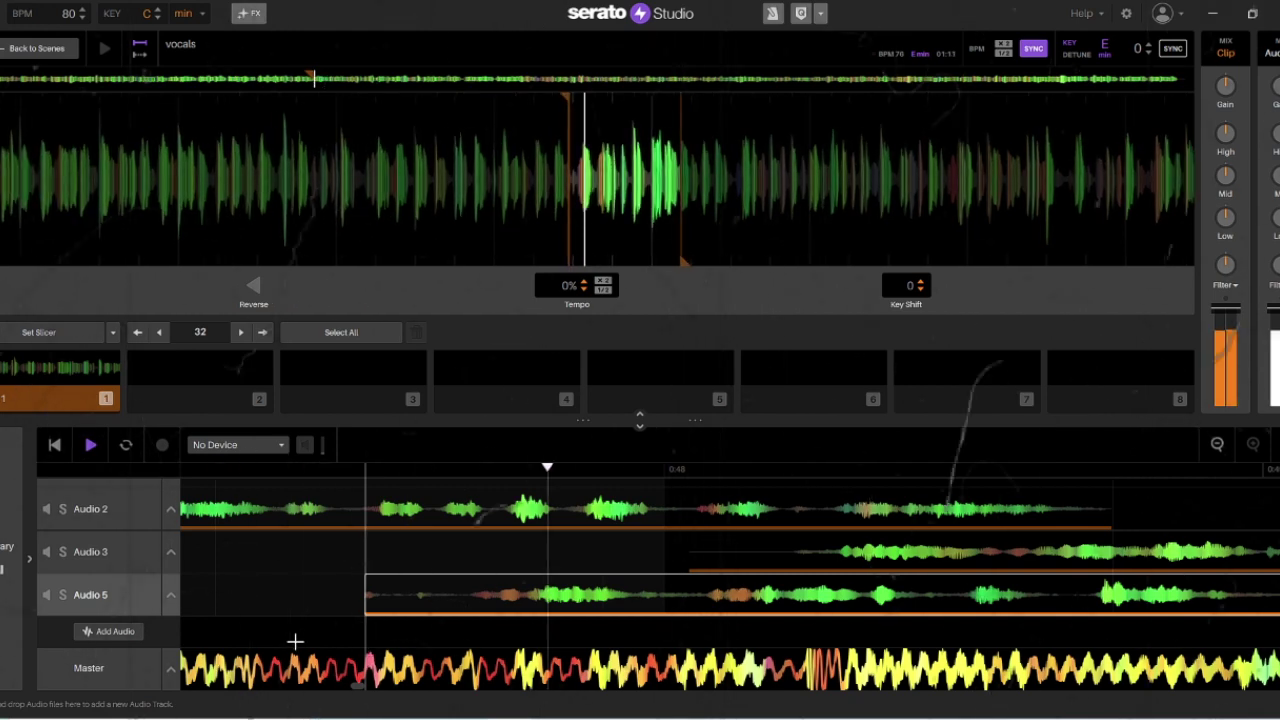
pyautogui.moveTo(439, 600); pyautogui.dragTo(432, 595)
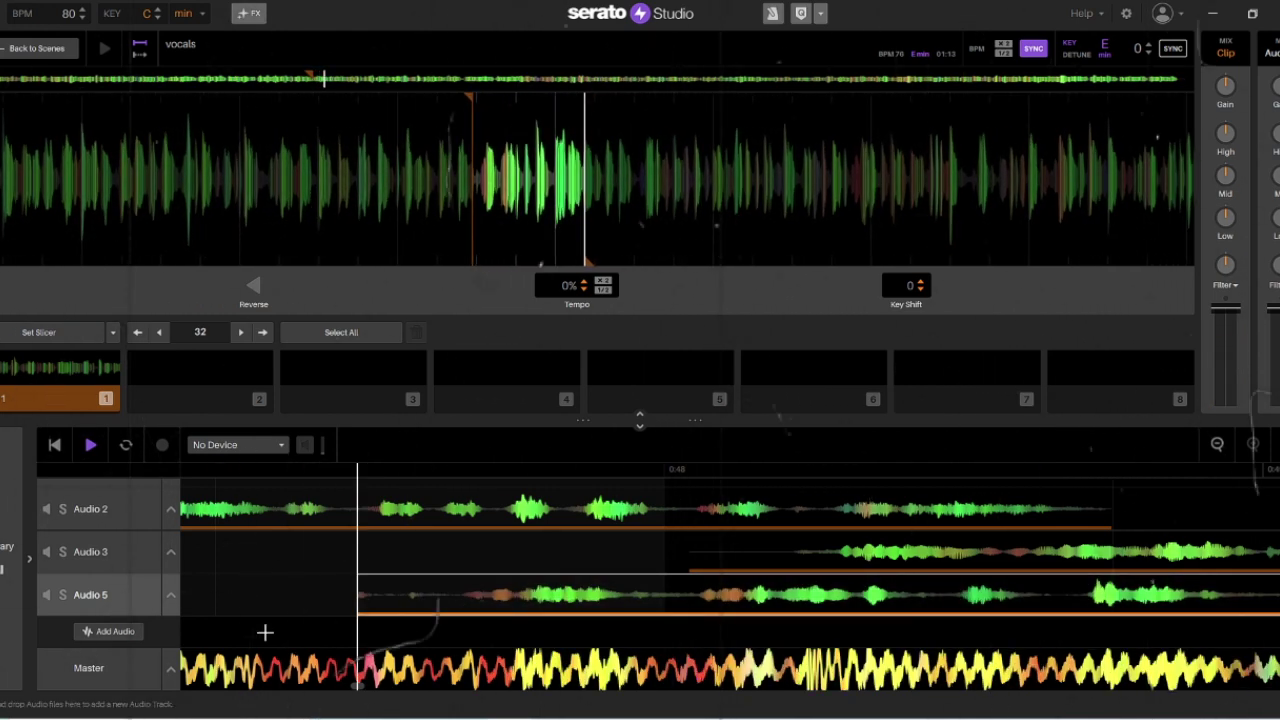
pyautogui.click(248, 635)
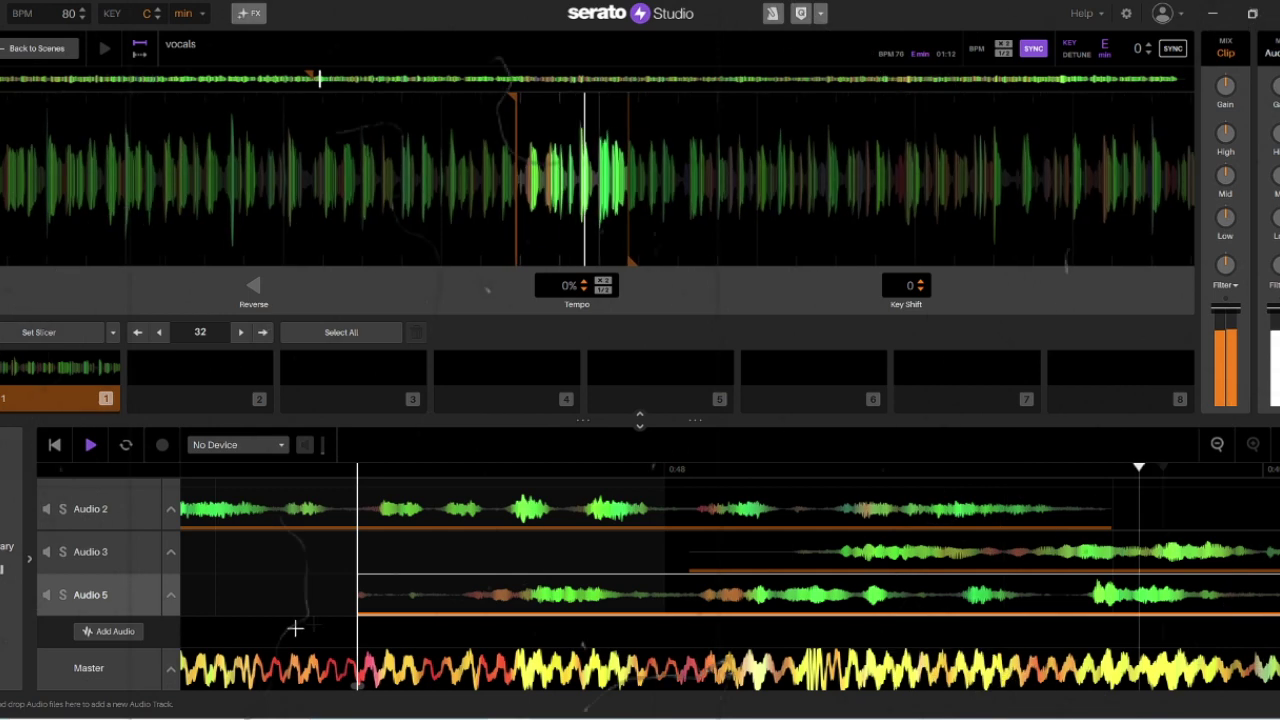
pyautogui.moveTo(430, 594); pyautogui.dragTo(424, 595)
pyautogui.press('space')
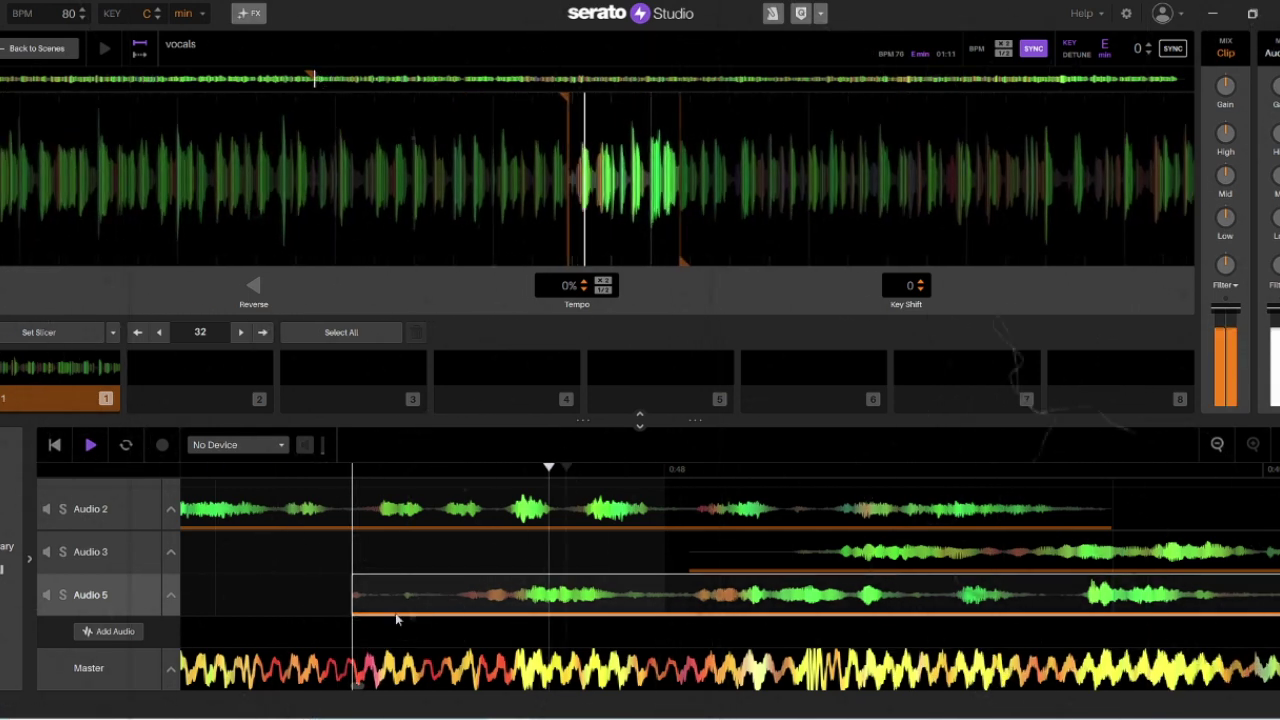
# Nudge the pasted Audio 5 clip earlier in small increments to about 0:47.4, playing it back between moves
pyautogui.moveTo(438, 595); pyautogui.dragTo(422, 595)
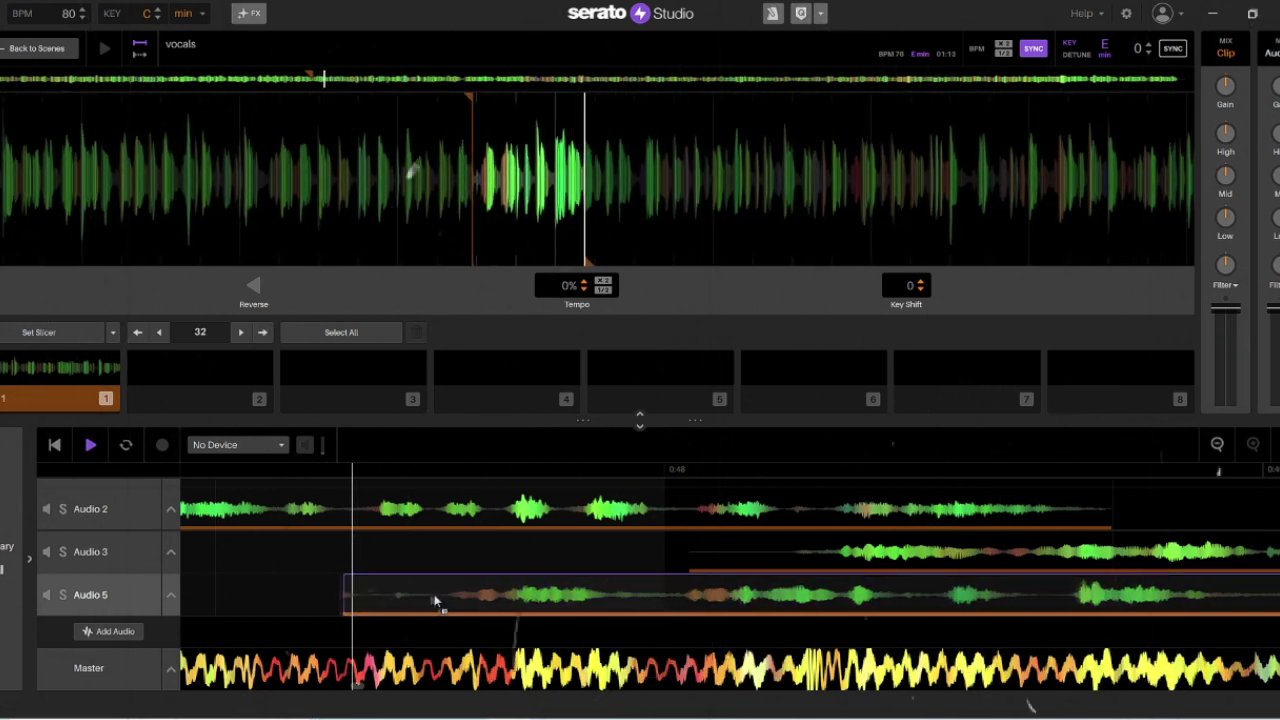
pyautogui.press('space')
pyautogui.press('space')
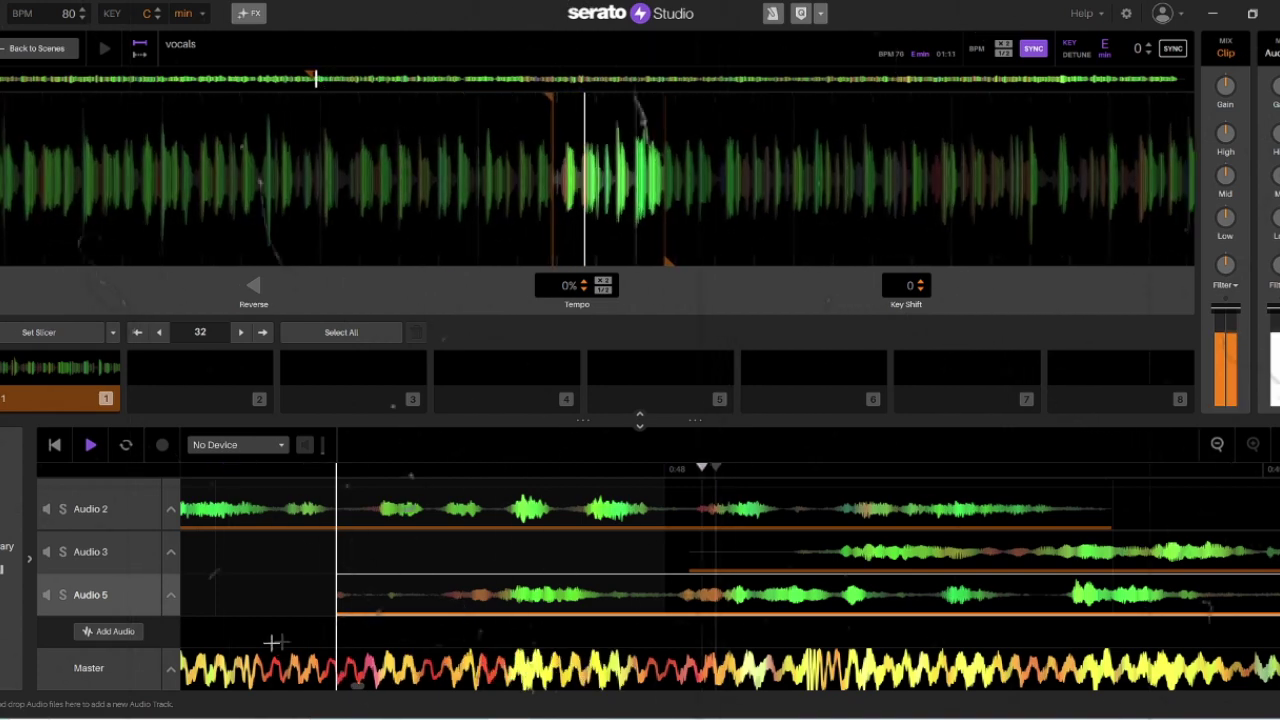
pyautogui.moveTo(399, 611); pyautogui.dragTo(389, 605)
pyautogui.click(256, 641)
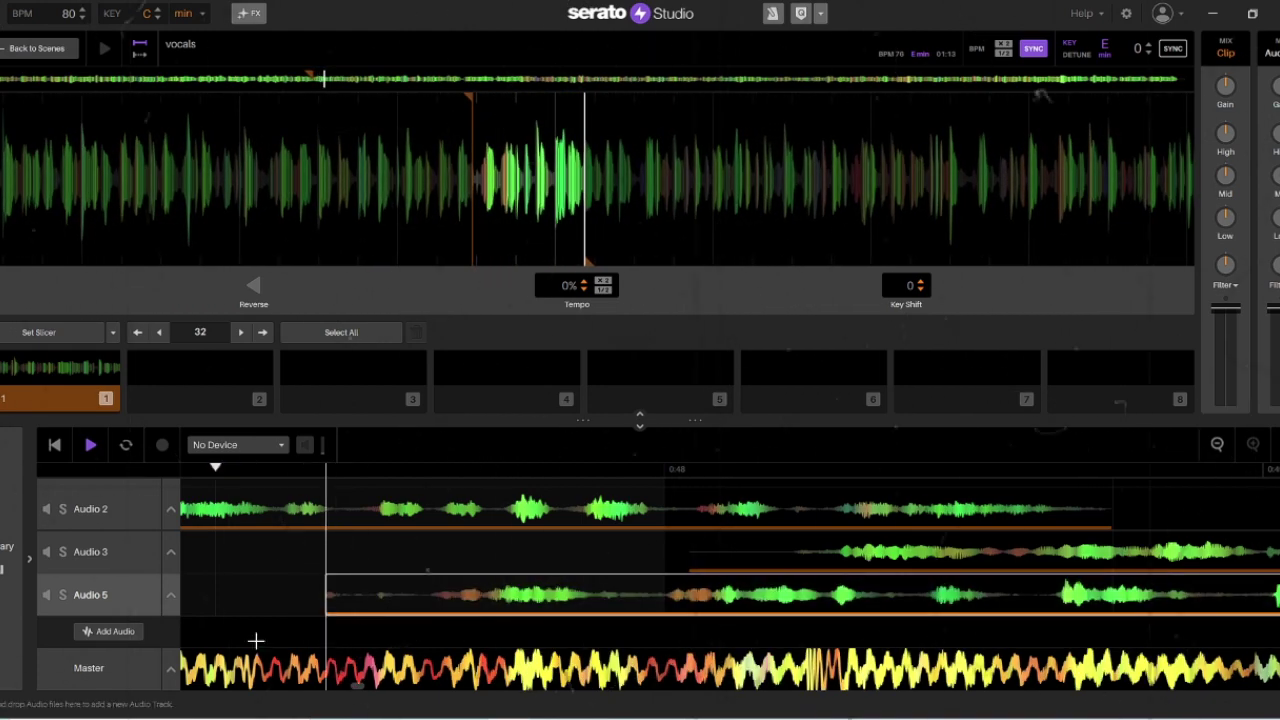
pyautogui.moveTo(408, 600); pyautogui.dragTo(394, 600)
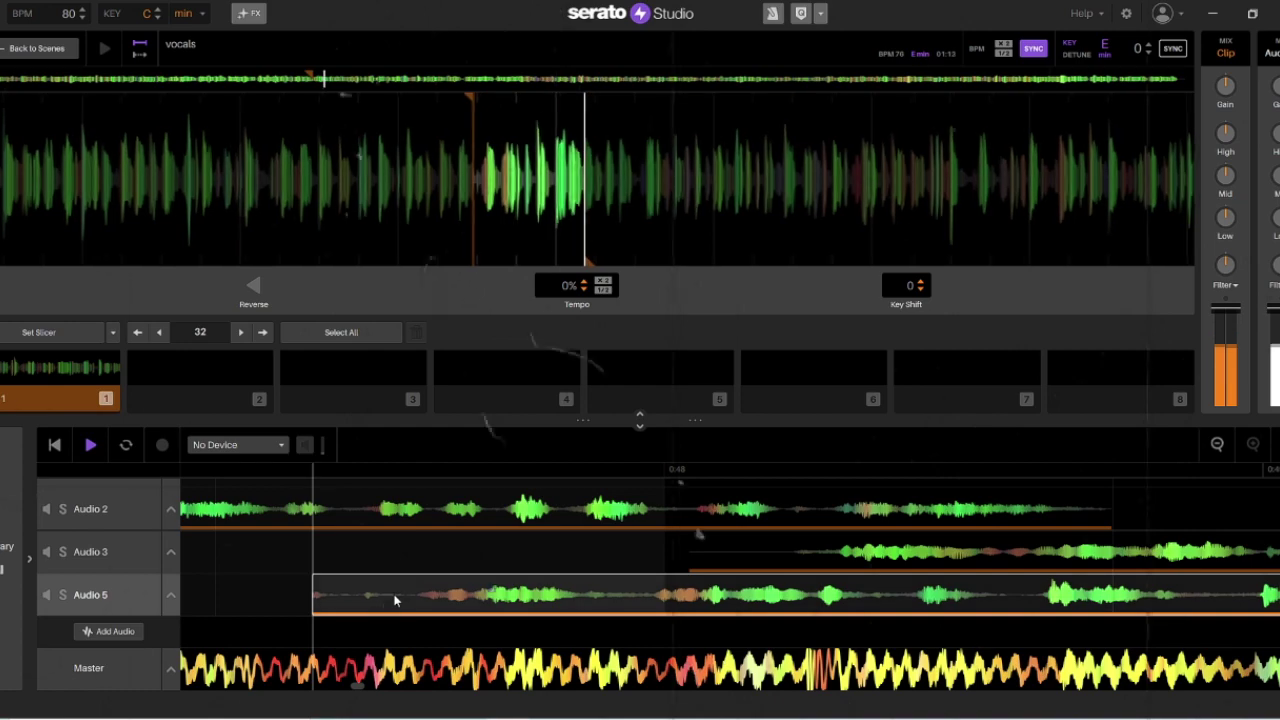
pyautogui.moveTo(394, 593); pyautogui.dragTo(378, 596)
pyautogui.click(195, 635)
pyautogui.hscroll(-2, 195, 635)
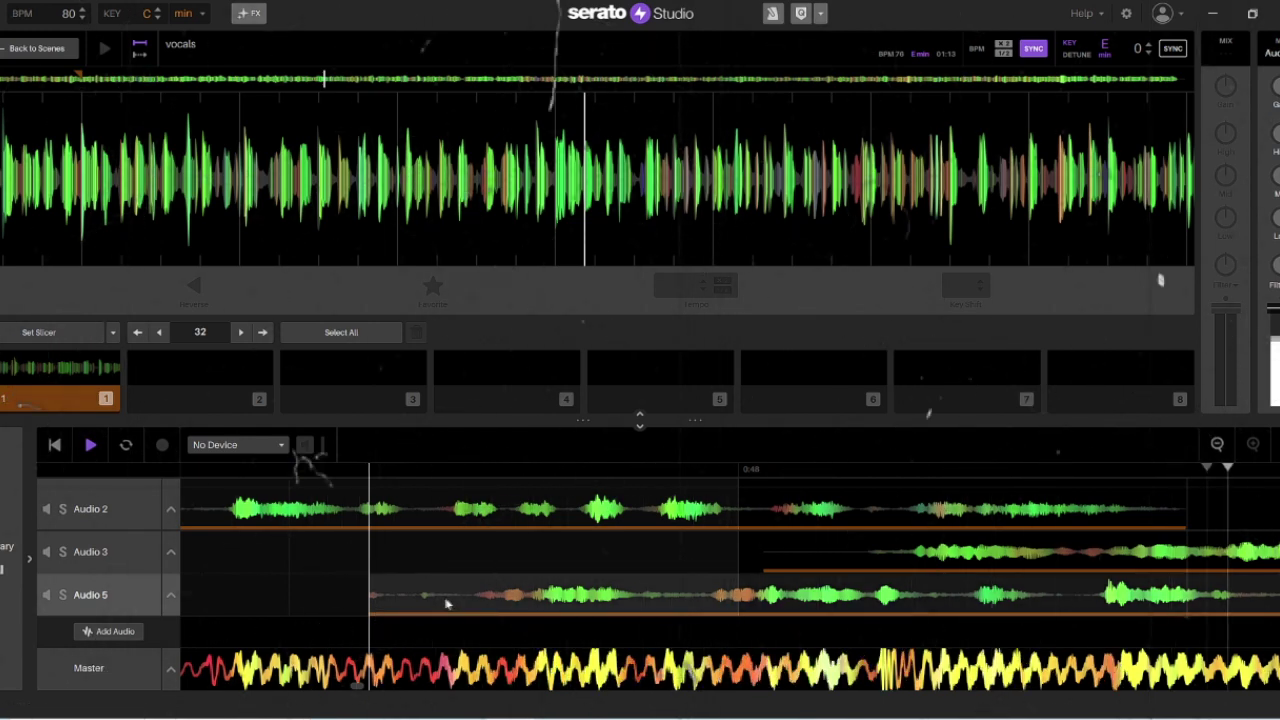
pyautogui.moveTo(446, 603); pyautogui.dragTo(441, 601)
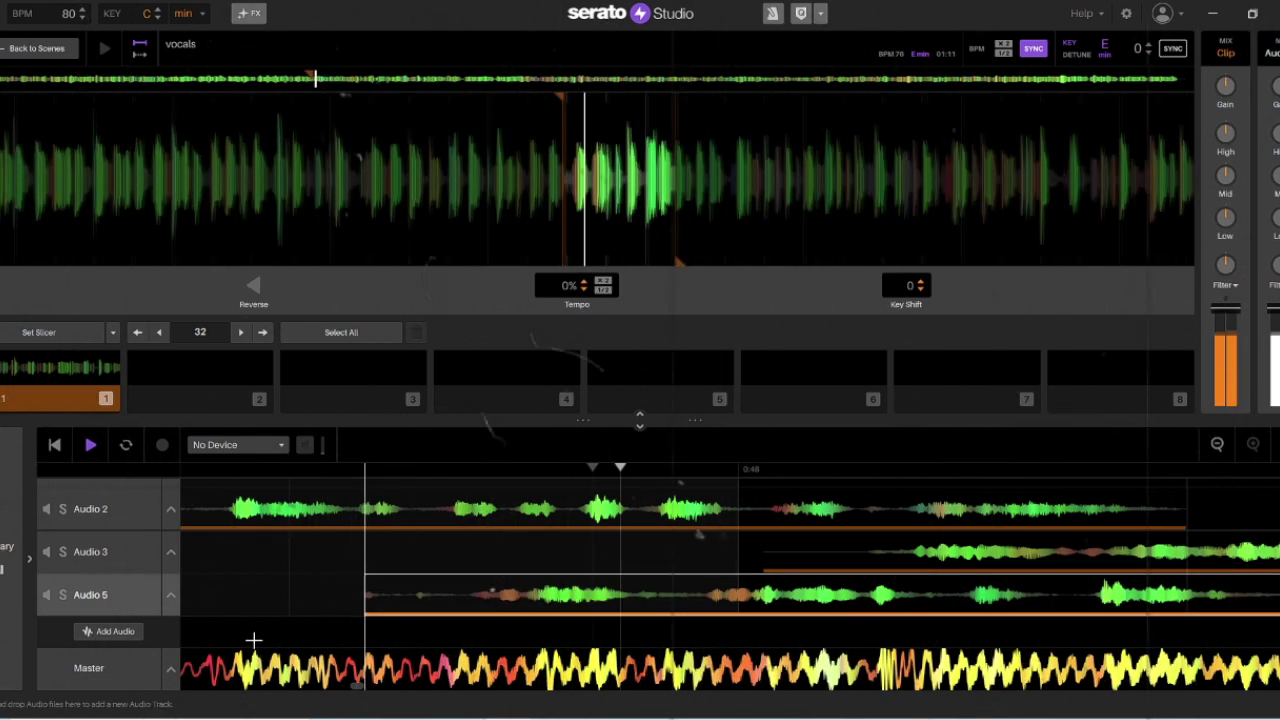
pyautogui.moveTo(397, 606); pyautogui.dragTo(389, 607)
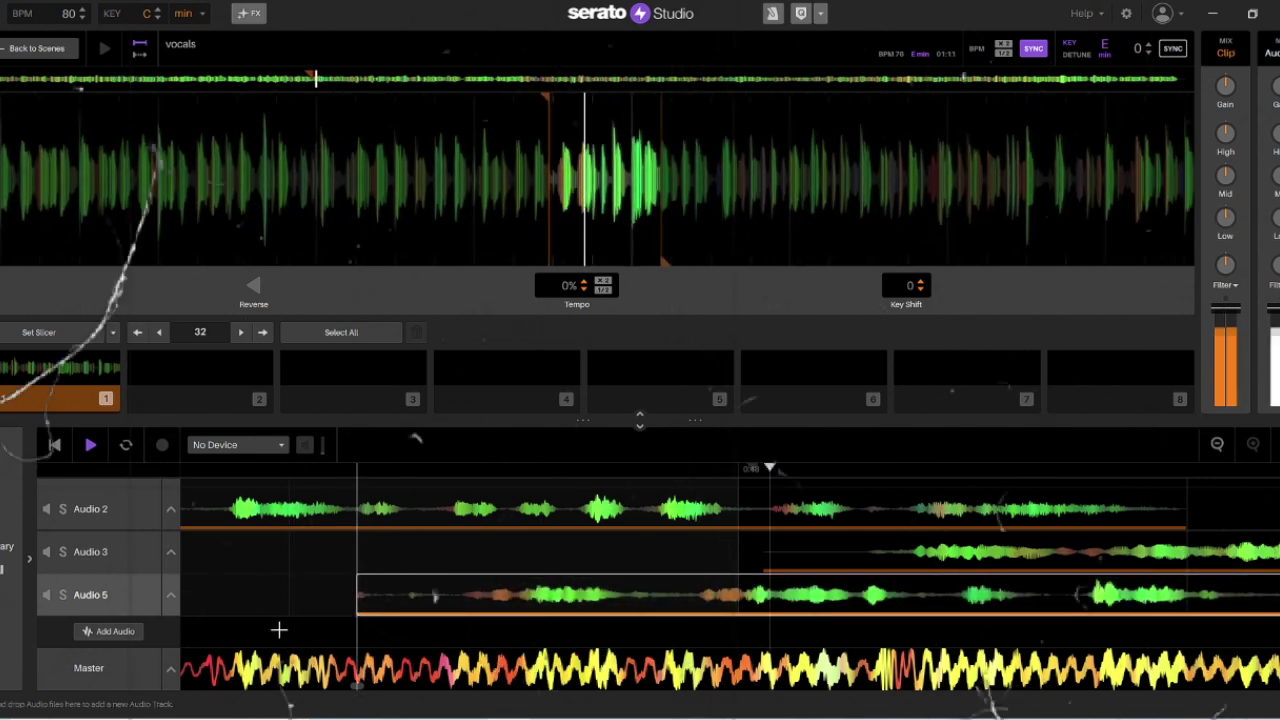
# Nudge the first Audio 5 clip slightly earlier, return it to about 0:47.4, and check its timing by playback
pyautogui.moveTo(1035, 598); pyautogui.dragTo(806, 600)
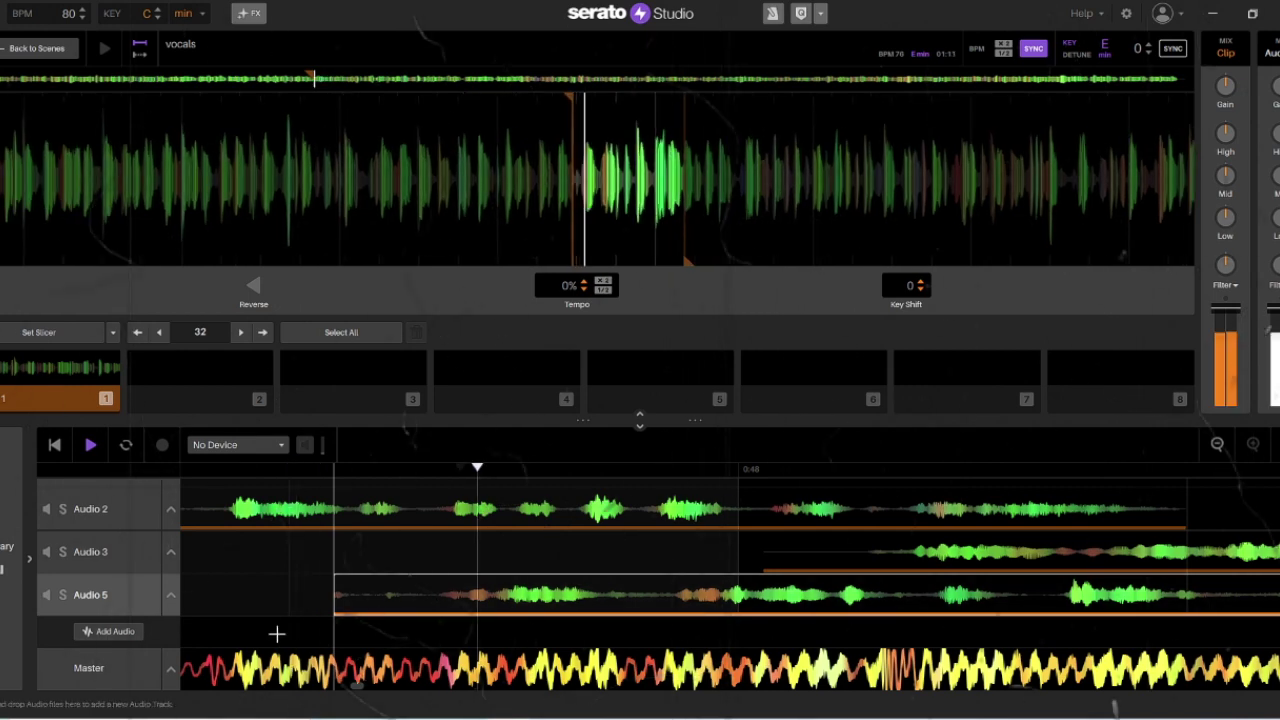
pyautogui.moveTo(433, 607); pyautogui.dragTo(457, 608)
pyautogui.click(309, 634)
# Paste a fourth copy of the vocal snippet on Audio 5 after the third clip, at about 1:05
pyautogui.click(1218, 445)
pyautogui.click(1218, 445)
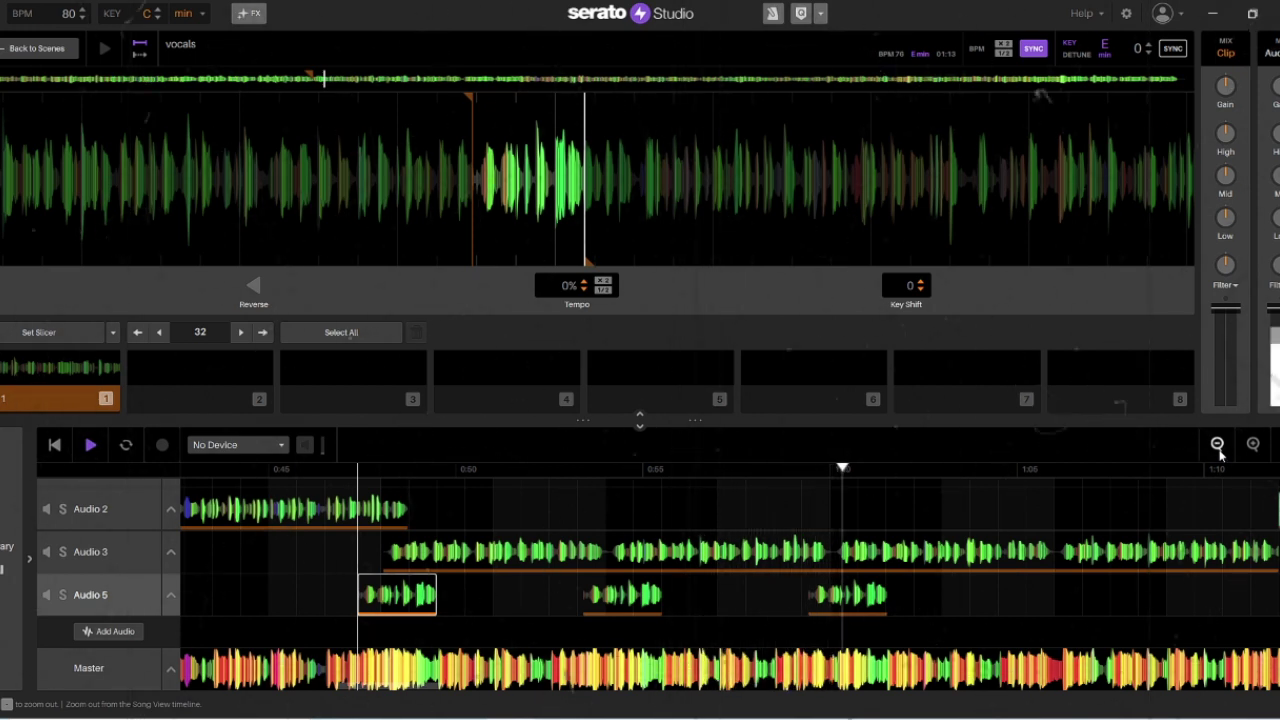
pyautogui.click(1033, 594)
pyautogui.rightClick(1033, 594)
pyautogui.click(1060, 645)
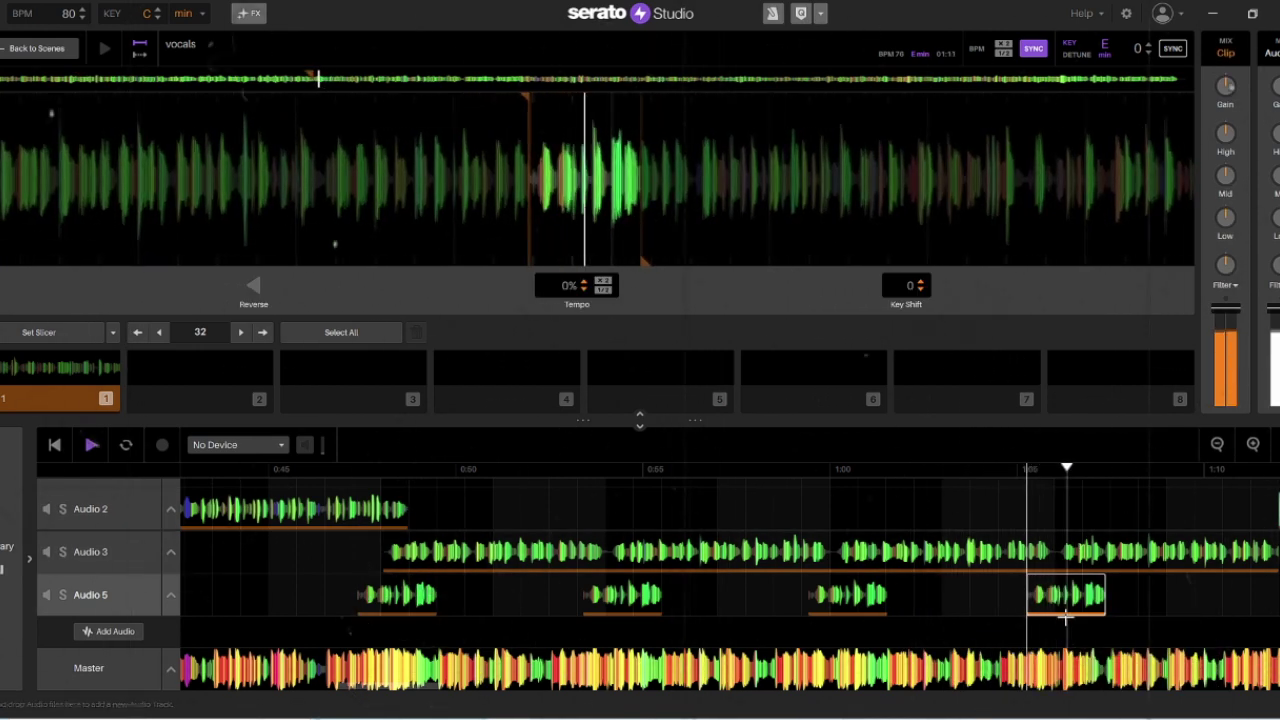
# Shift the fourth Audio 5 clip later to start at about 1:05.5 and check its timing by playback
pyautogui.click(1253, 444)
pyautogui.click(1253, 444)
pyautogui.moveTo(1078, 602); pyautogui.dragTo(1105, 603)
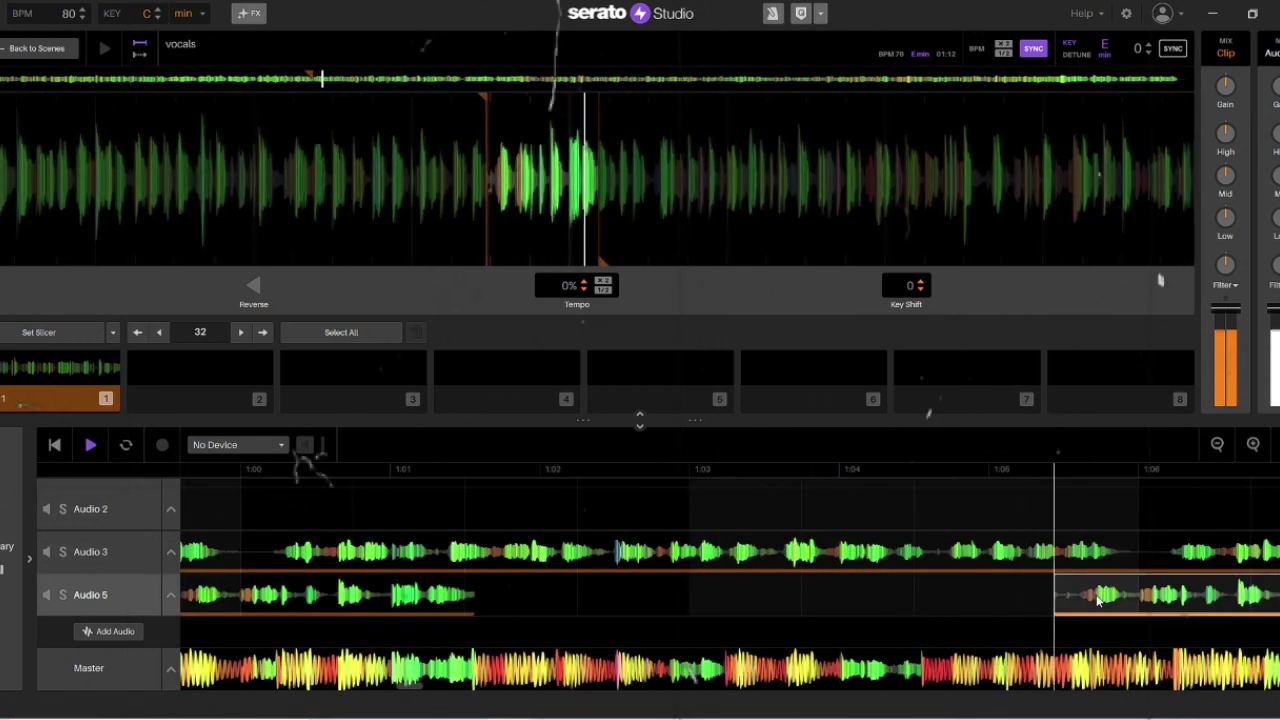
pyautogui.click(998, 624)
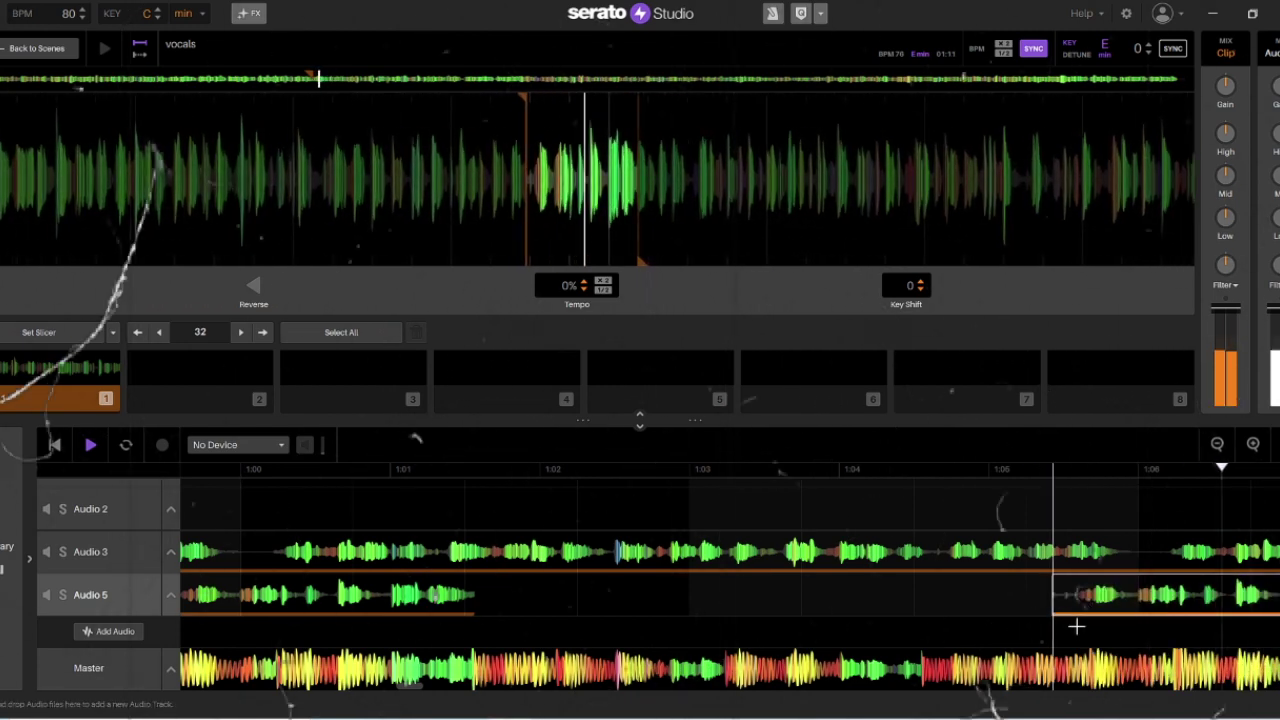
# Paste a fifth copy of the vocal snippet on Audio 5 near the end of the Audio 3 clip, at about 1:11.2
pyautogui.click(1217, 445)
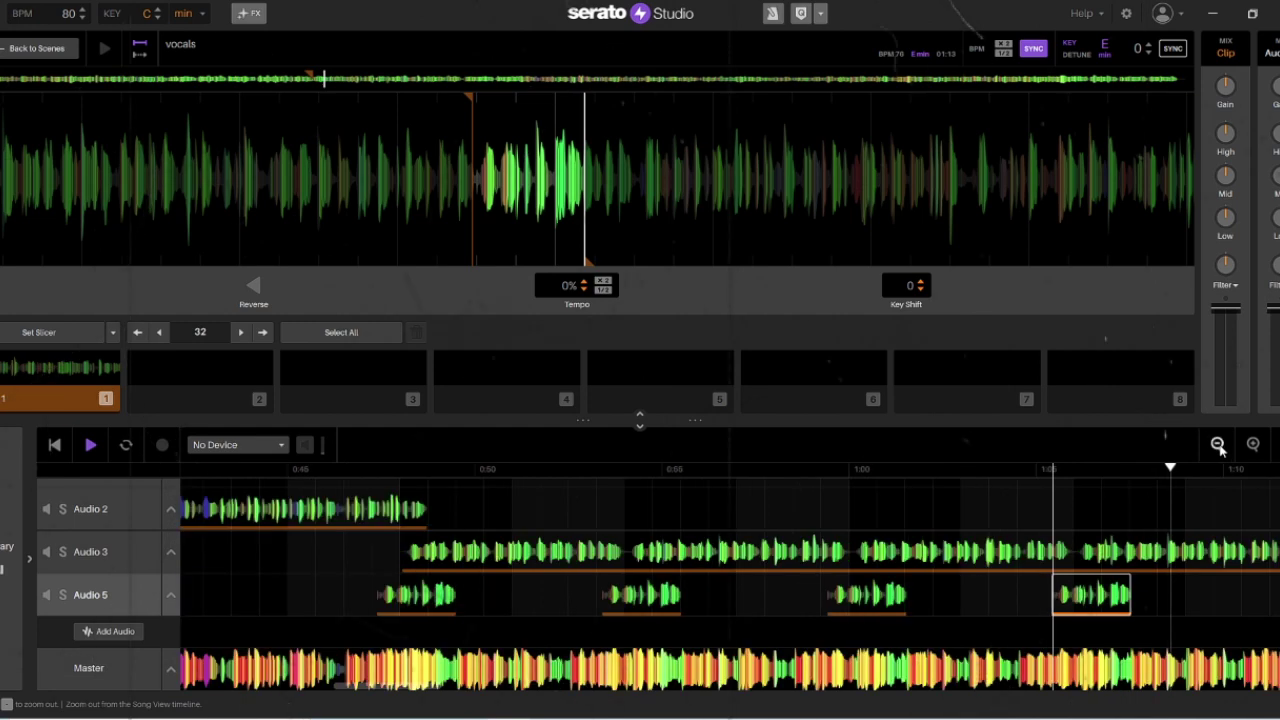
pyautogui.click(1217, 445)
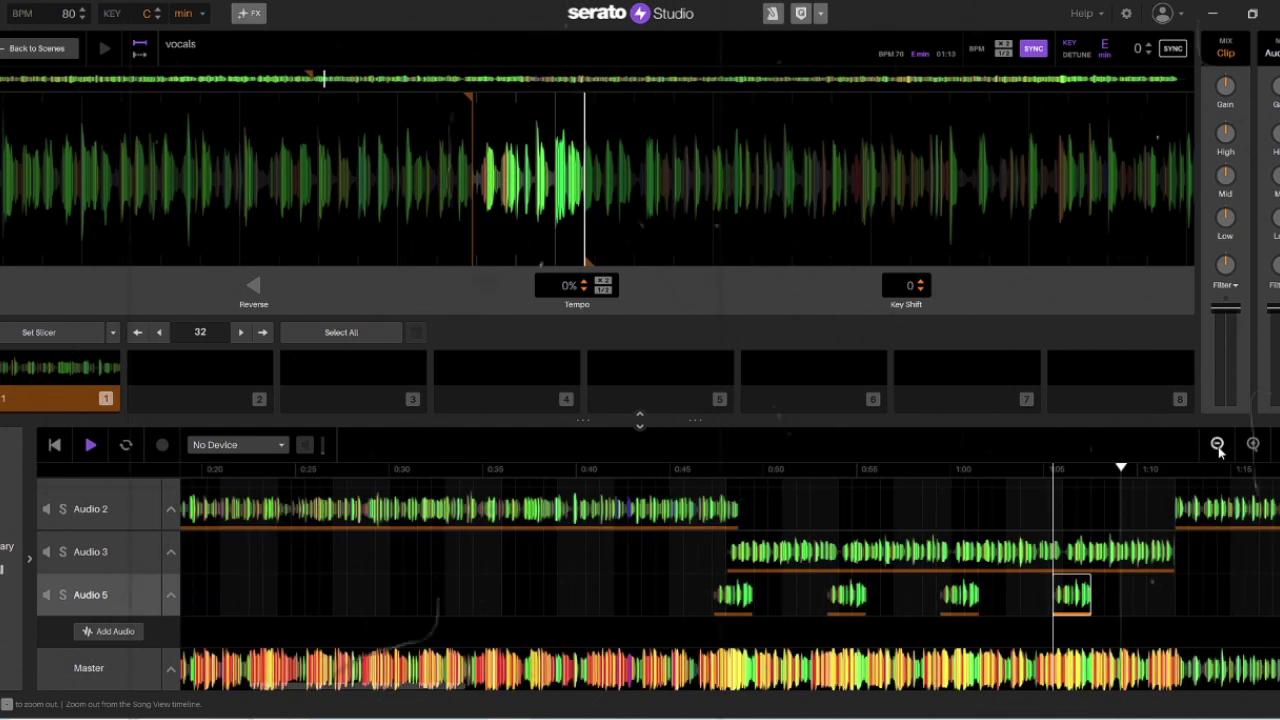
pyautogui.rightClick(1154, 596)
pyautogui.click(1160, 642)
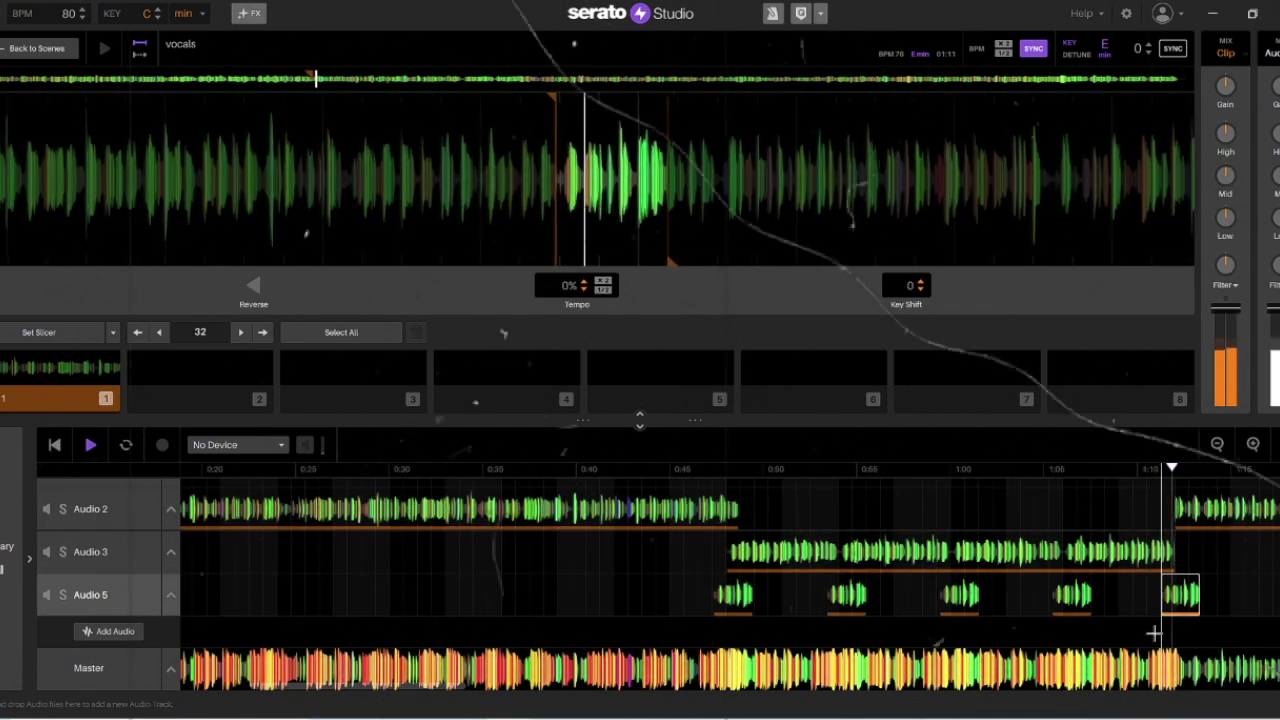
# Try starting the fifth Audio 5 clip earlier, at about 1:10.7, and play back the passage leading into it
pyautogui.click(1252, 446)
pyautogui.click(1252, 446)
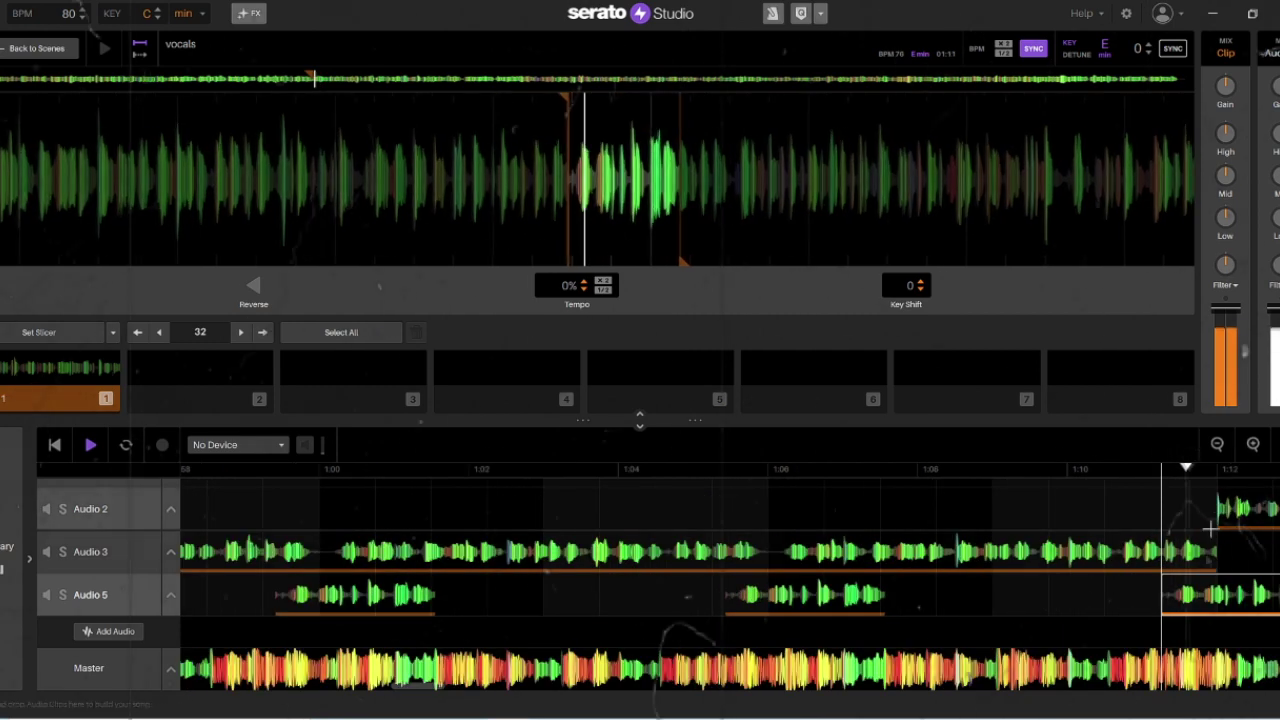
pyautogui.moveTo(1188, 598); pyautogui.dragTo(1150, 598)
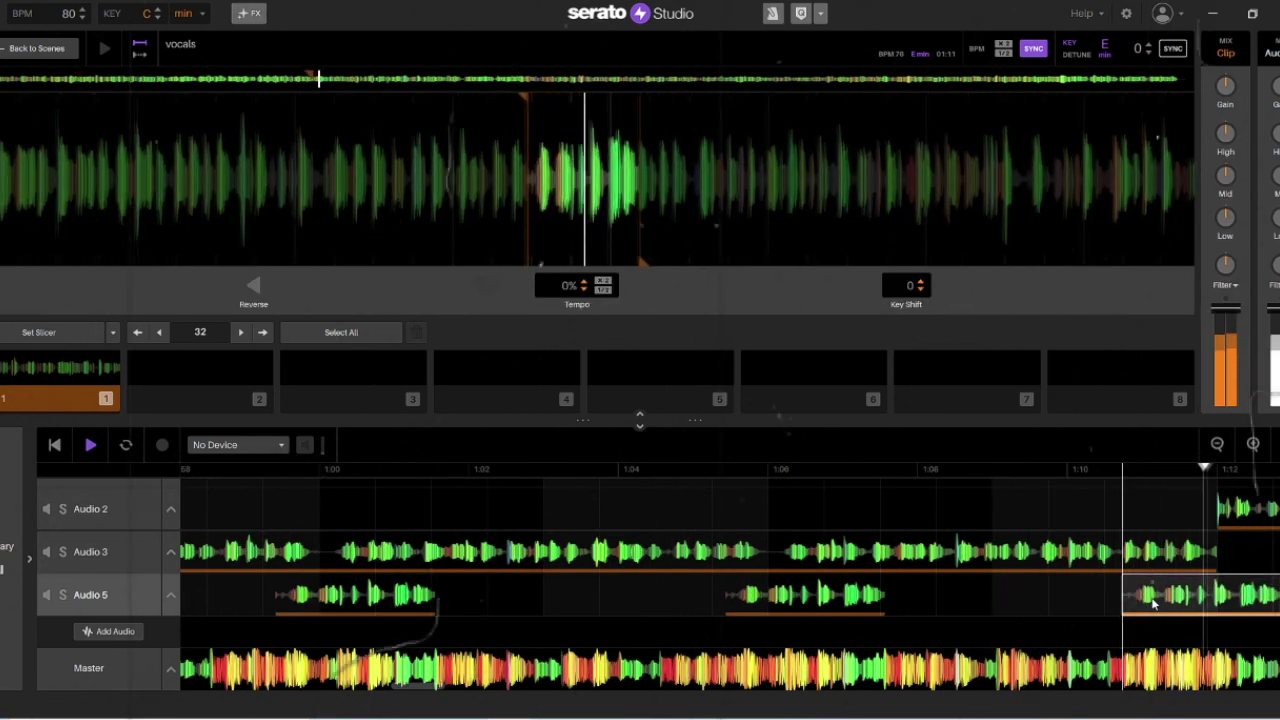
pyautogui.click(1026, 631)
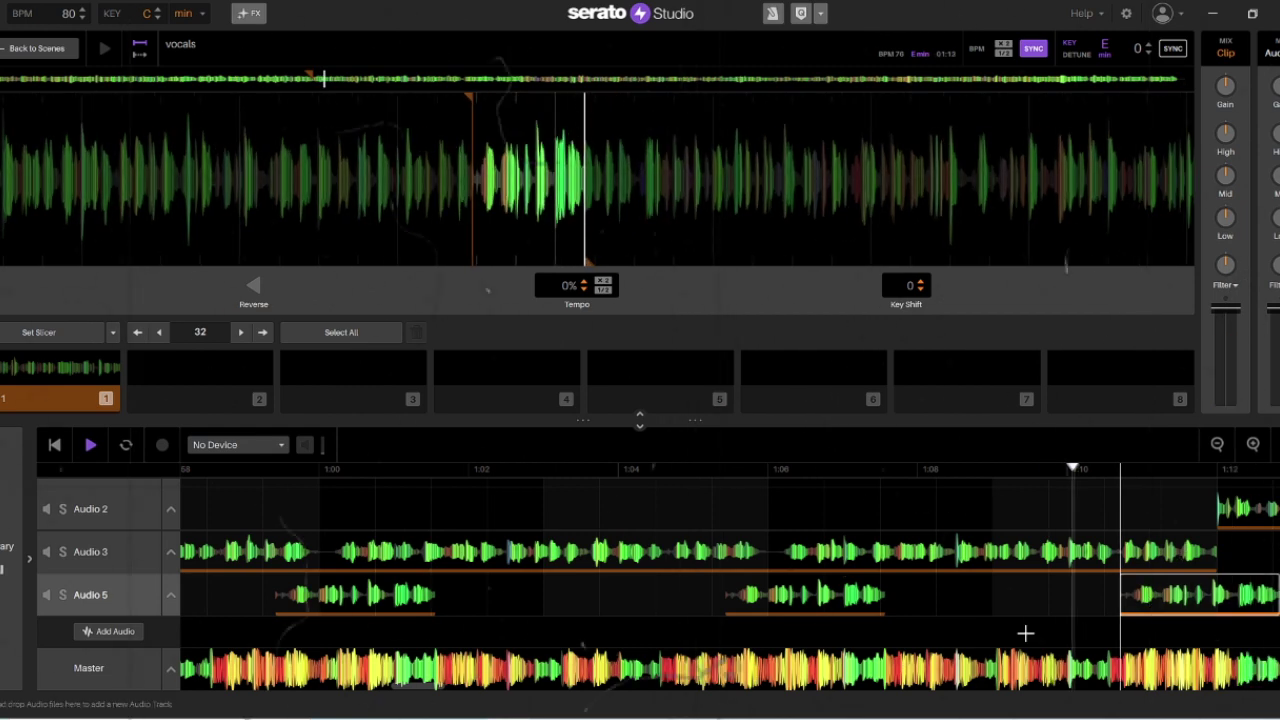
pyautogui.click(985, 636)
pyautogui.click(660, 636)
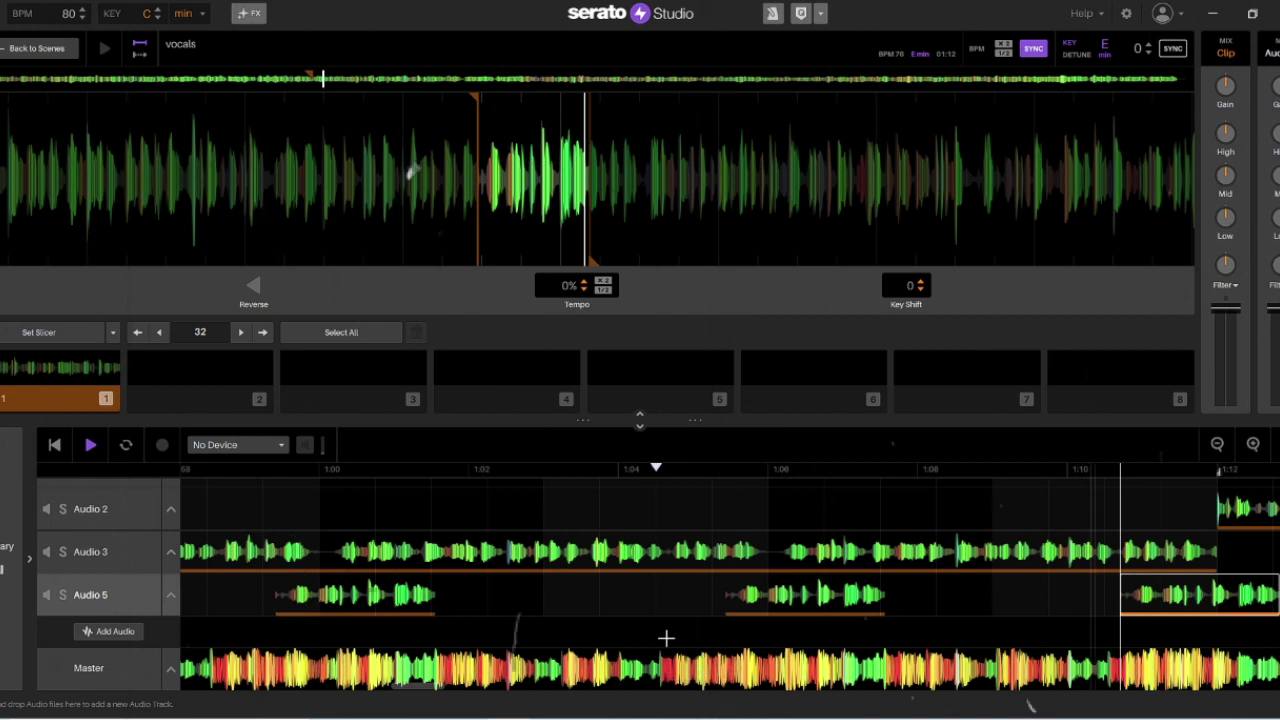
# Try starts between about 1:11.2 and 1:11.4 for the fifth Audio 5 clip during playback, then delete the clip
pyautogui.moveTo(1154, 603); pyautogui.dragTo(1197, 603)
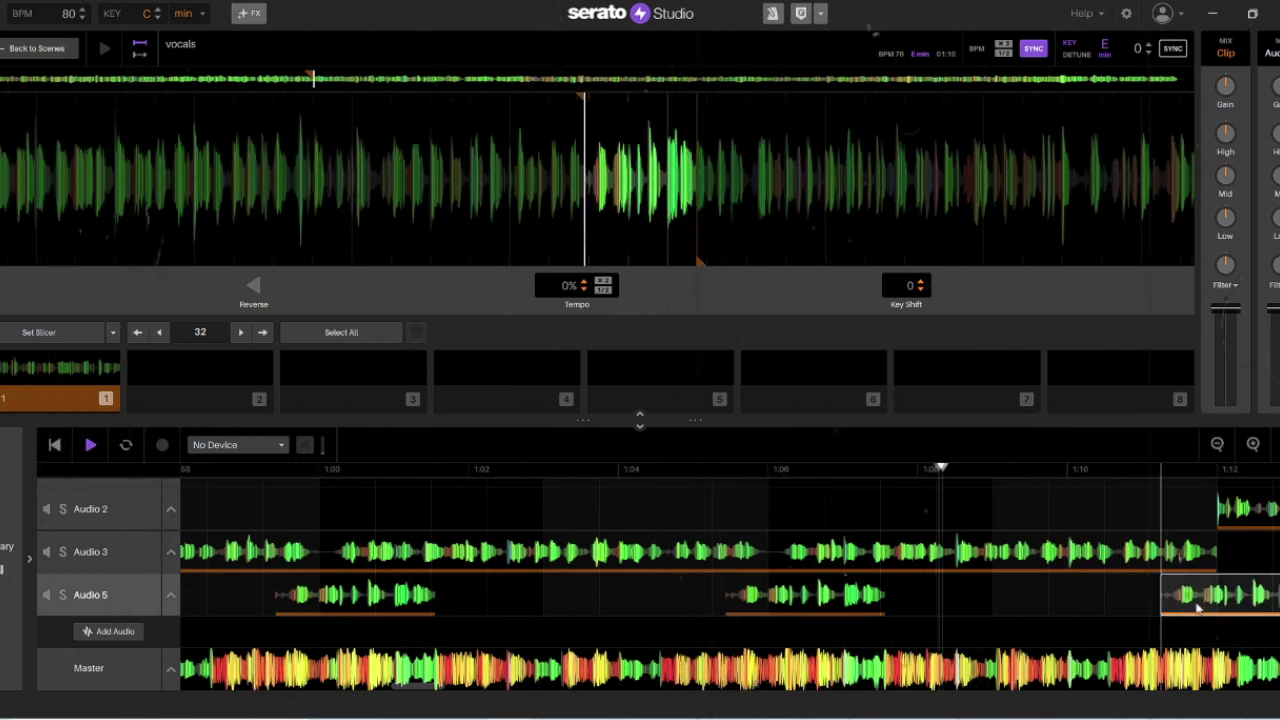
pyautogui.moveTo(1188, 603); pyautogui.dragTo(1187, 597)
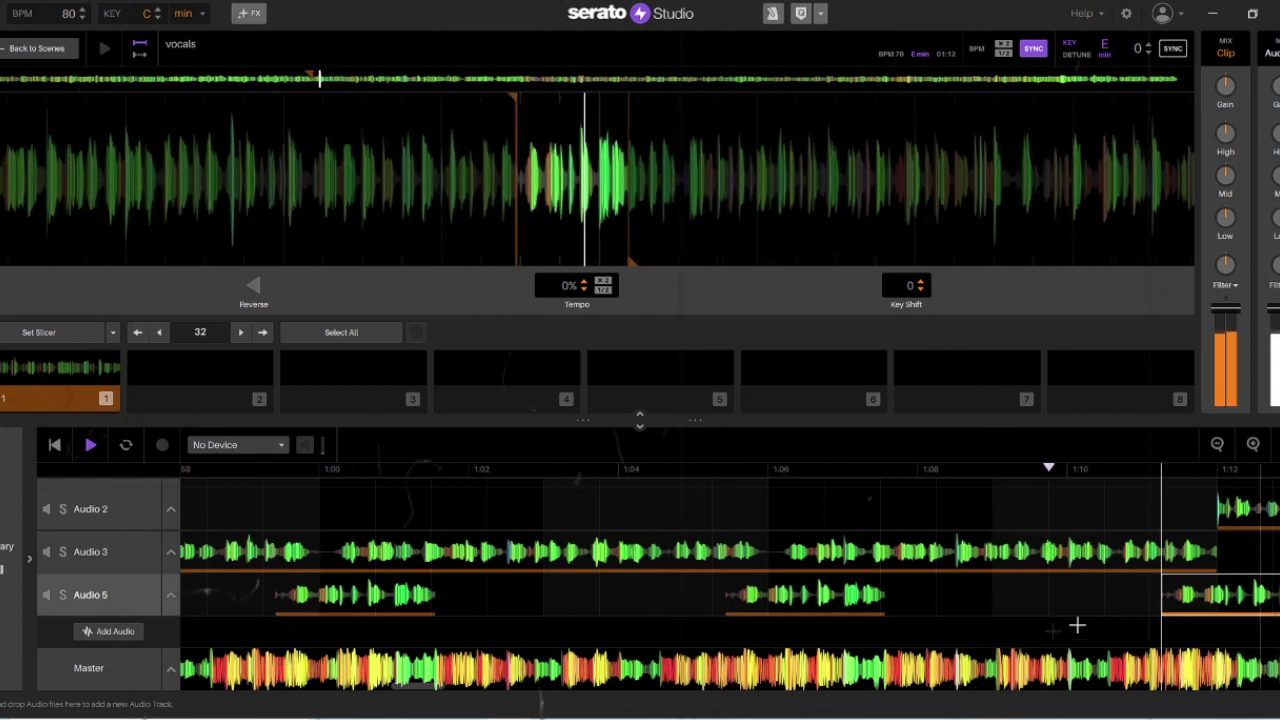
pyautogui.moveTo(1220, 604); pyautogui.dragTo(1228, 603)
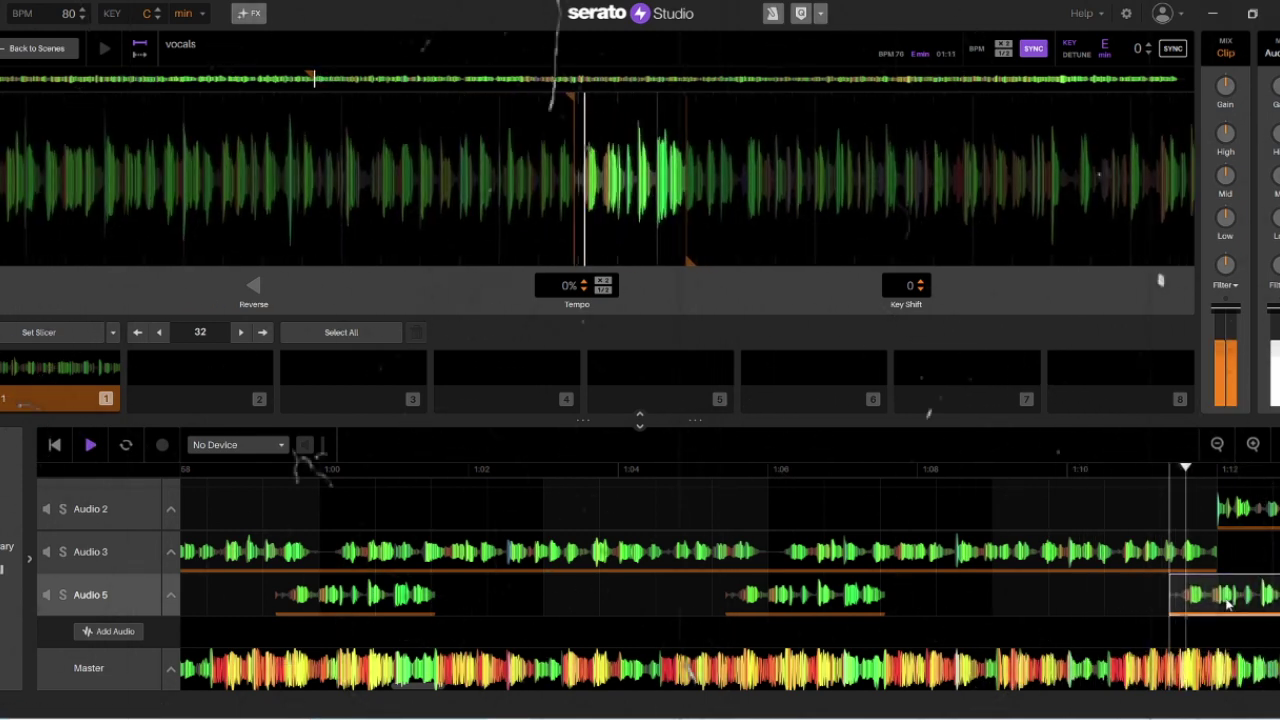
pyautogui.moveTo(1228, 604); pyautogui.dragTo(1234, 604)
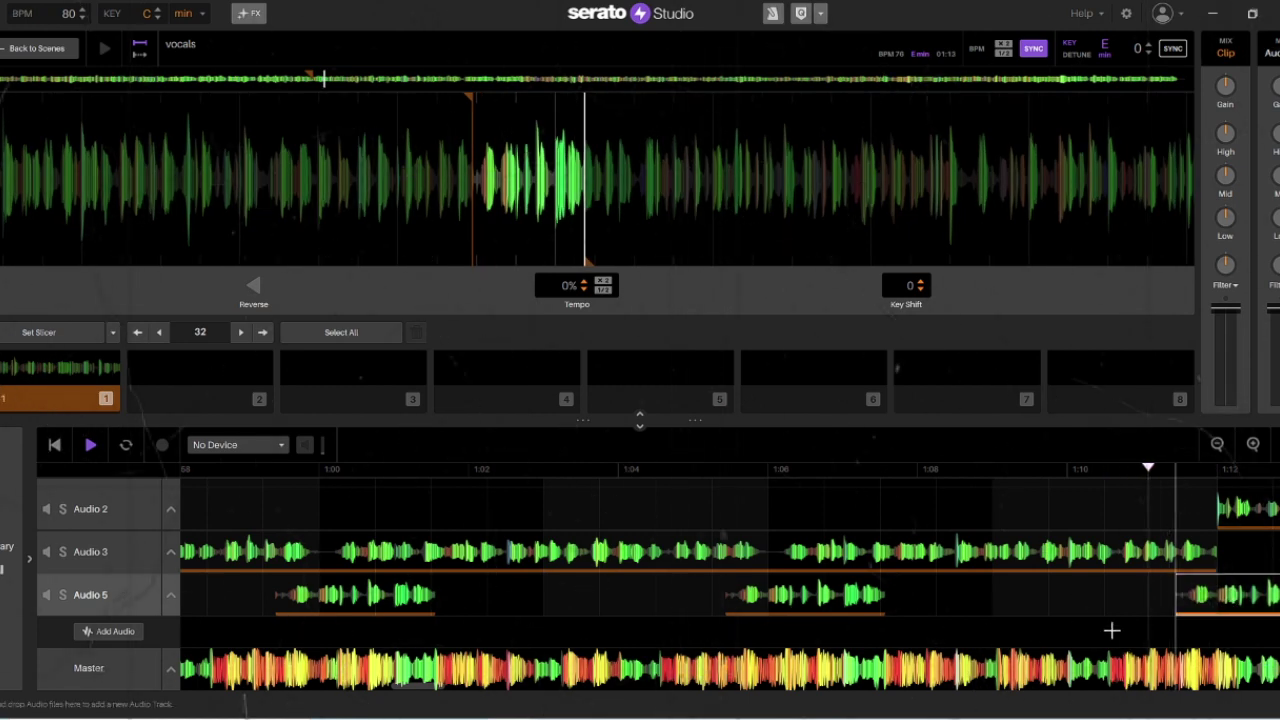
pyautogui.press('space')
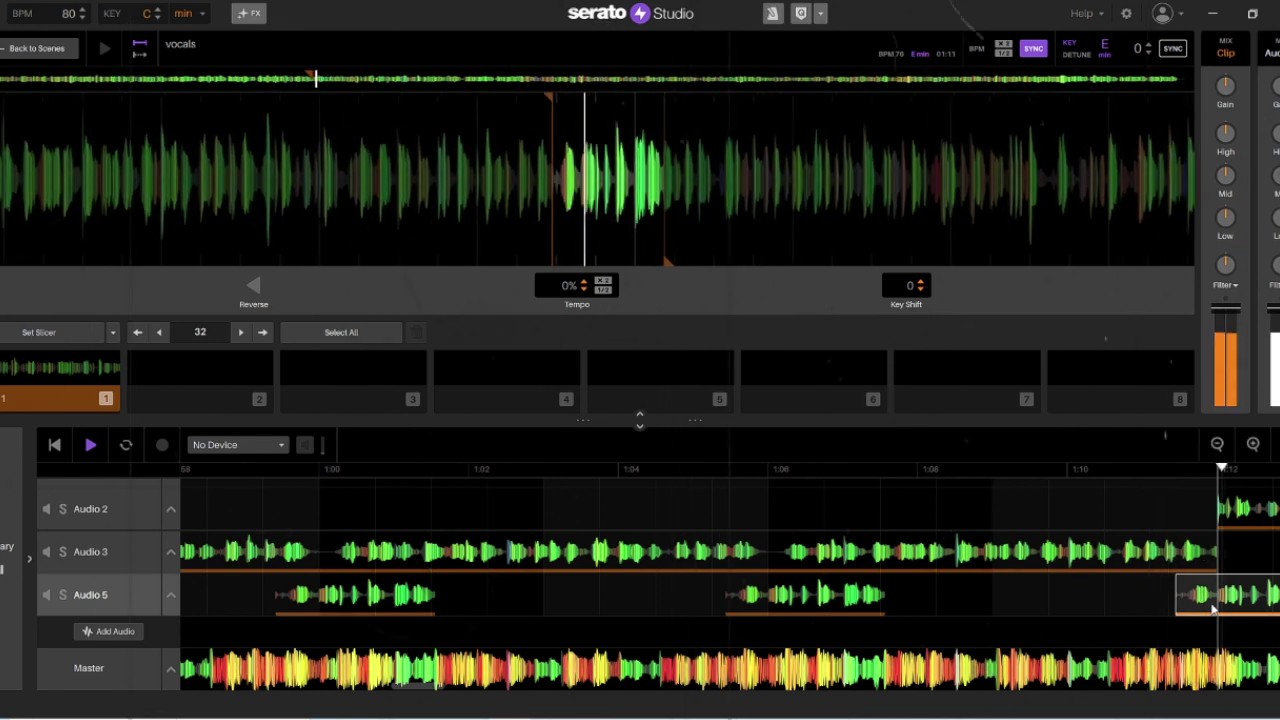
pyautogui.press('space')
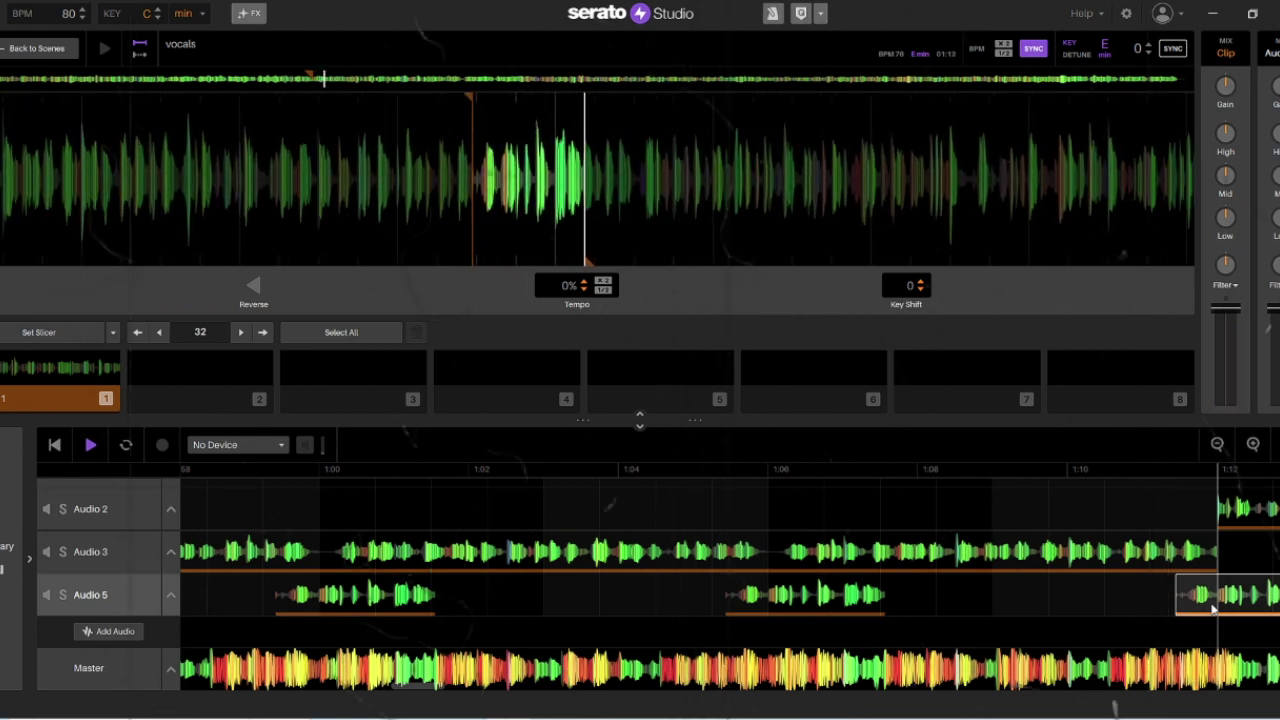
pyautogui.press('Delete')
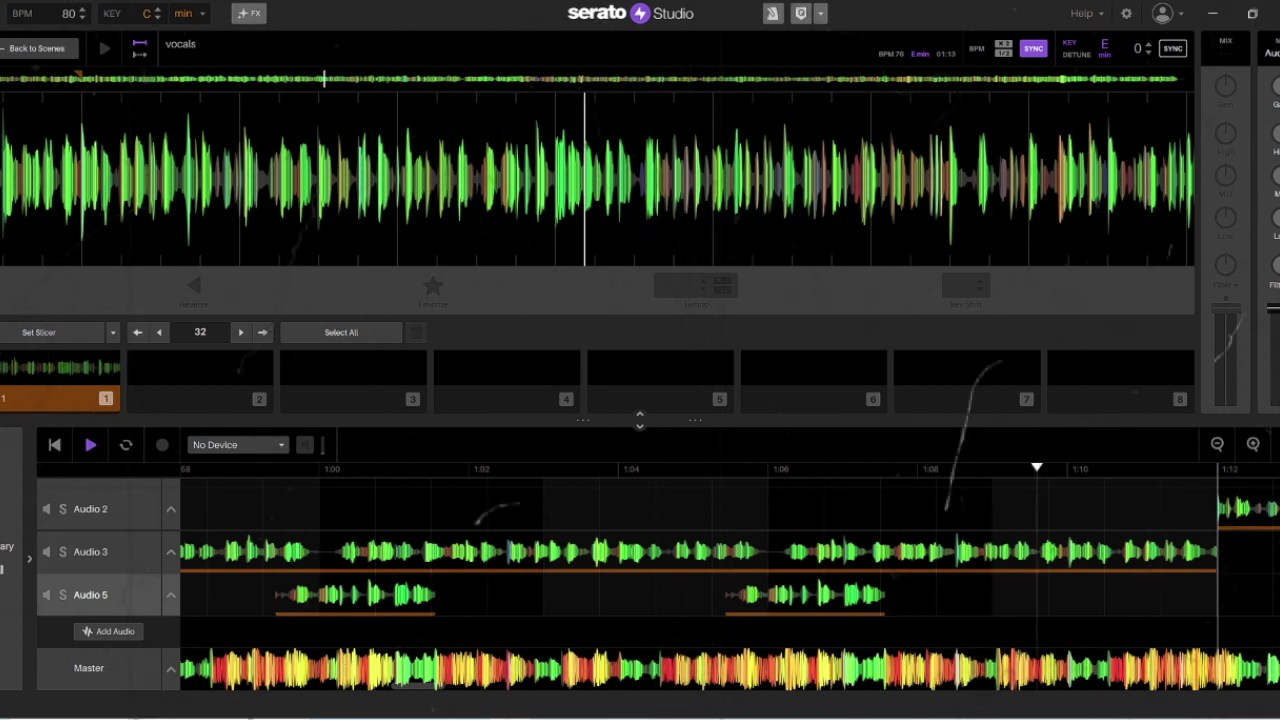
# Play the song from just before the first Audio 5 clip to review the repeated vocal snippets
pyautogui.click(1217, 444)
pyautogui.click(1217, 444)
pyautogui.click(741, 636)
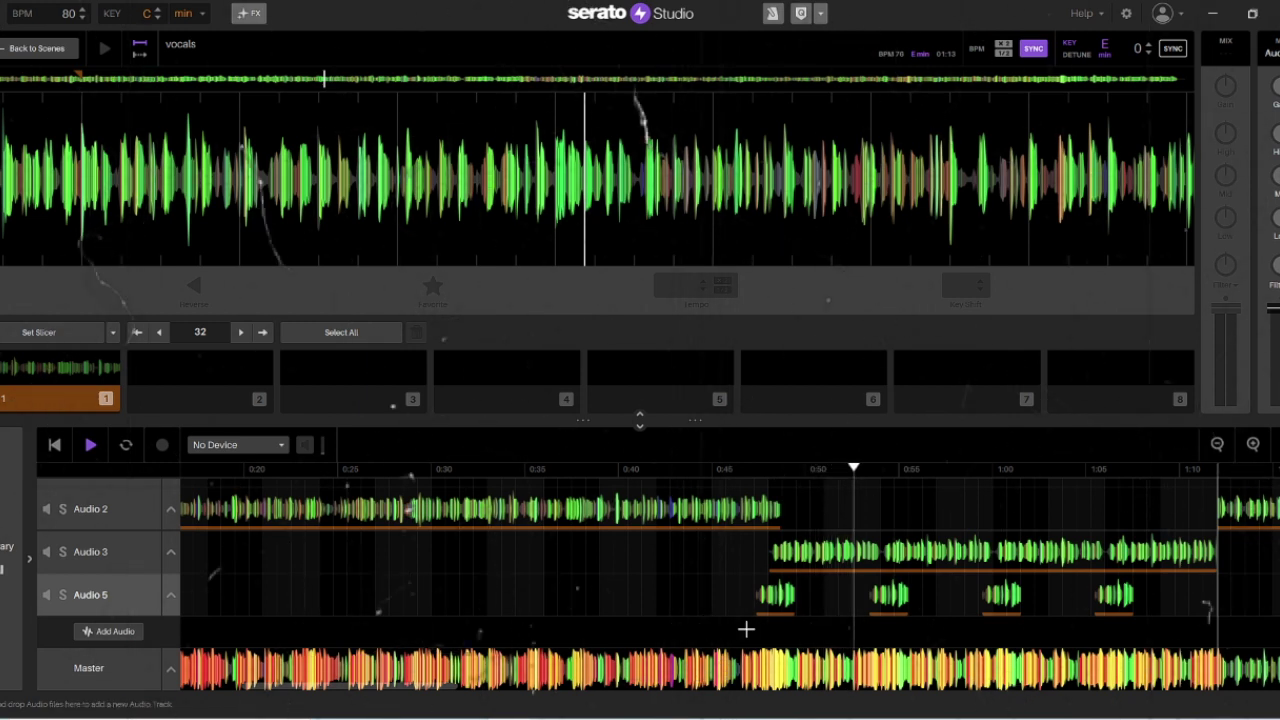
pyautogui.press('space')
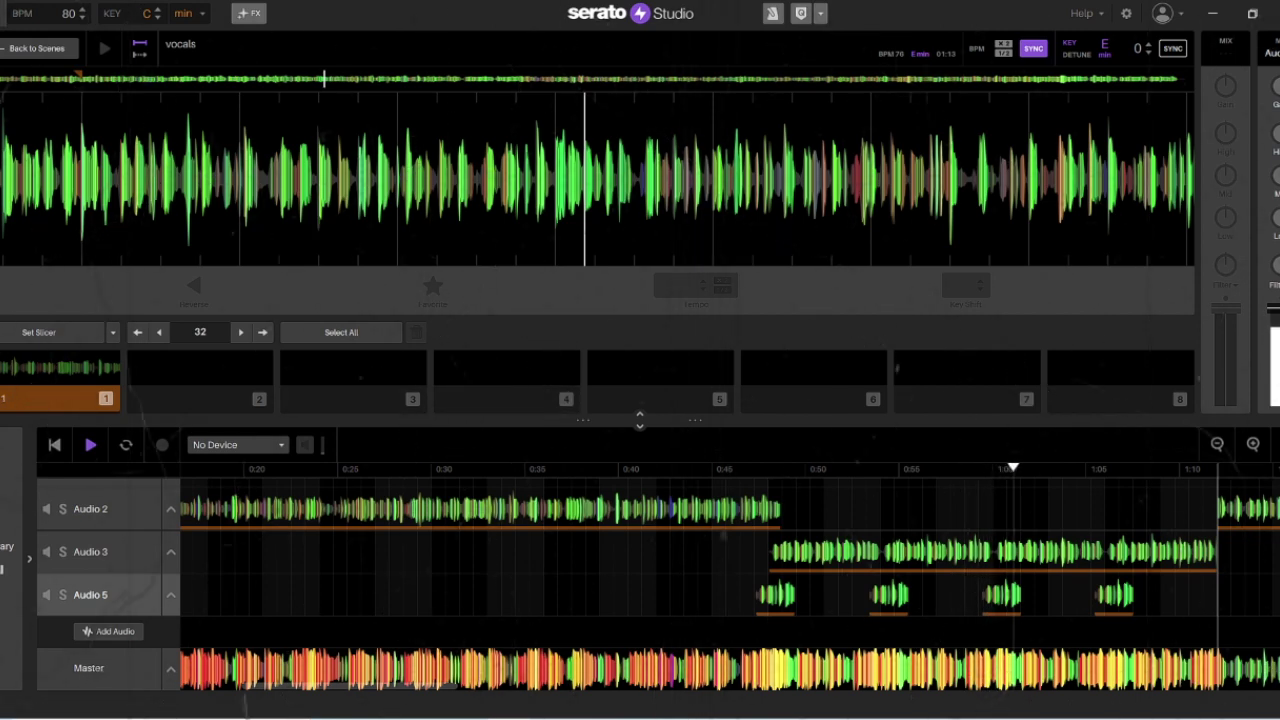
# Start saving the project under a new name and create and open a folder named "Random Tuesday" for it
pyautogui.click(3, 12)
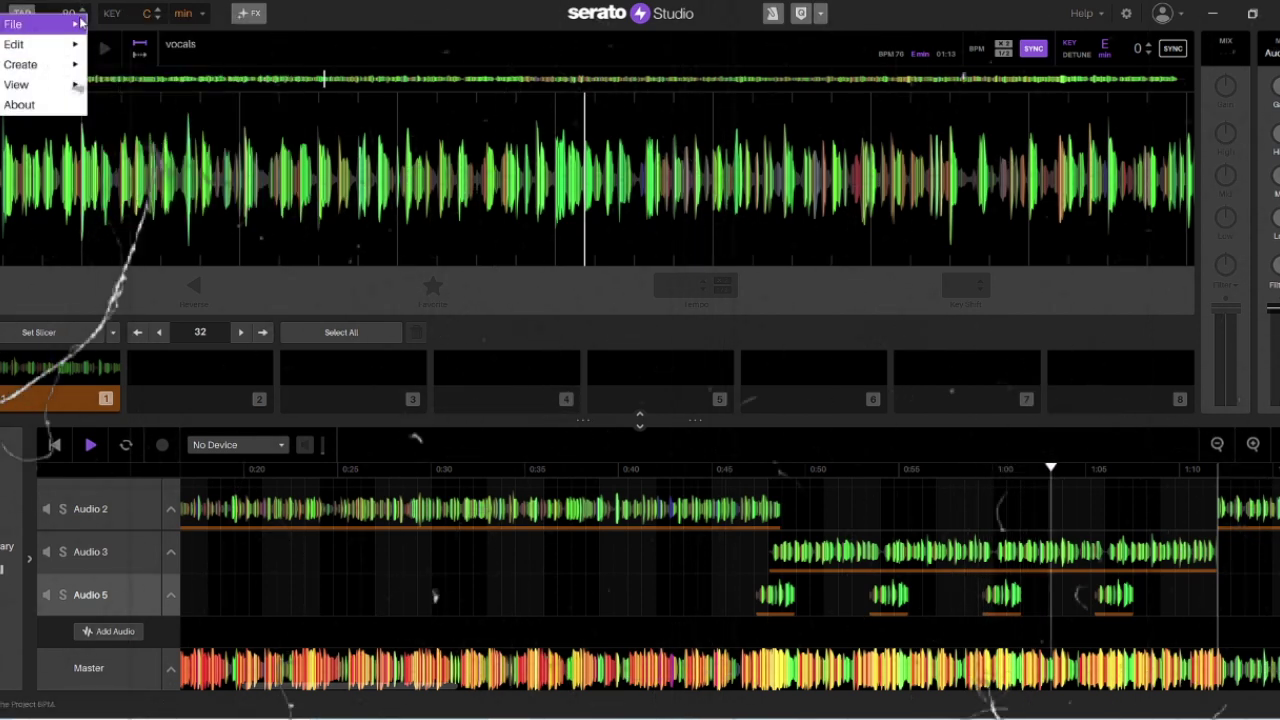
pyautogui.moveTo(84, 22)
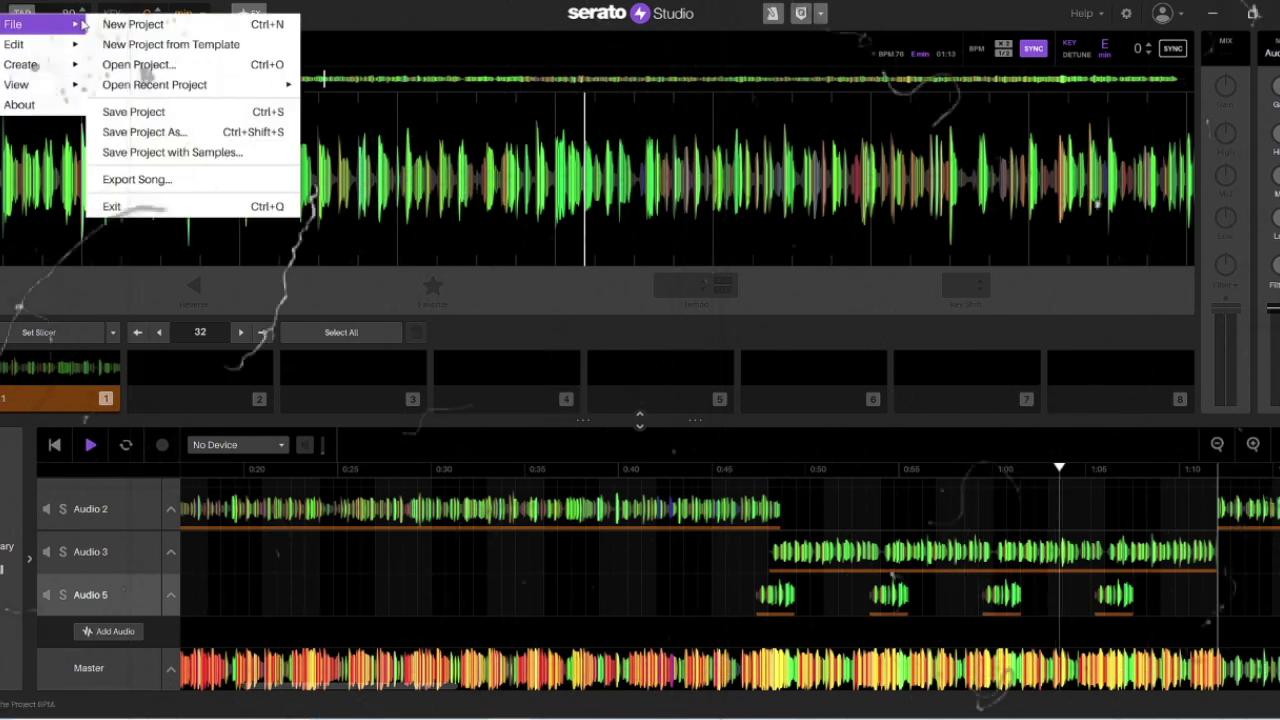
pyautogui.click(130, 134)
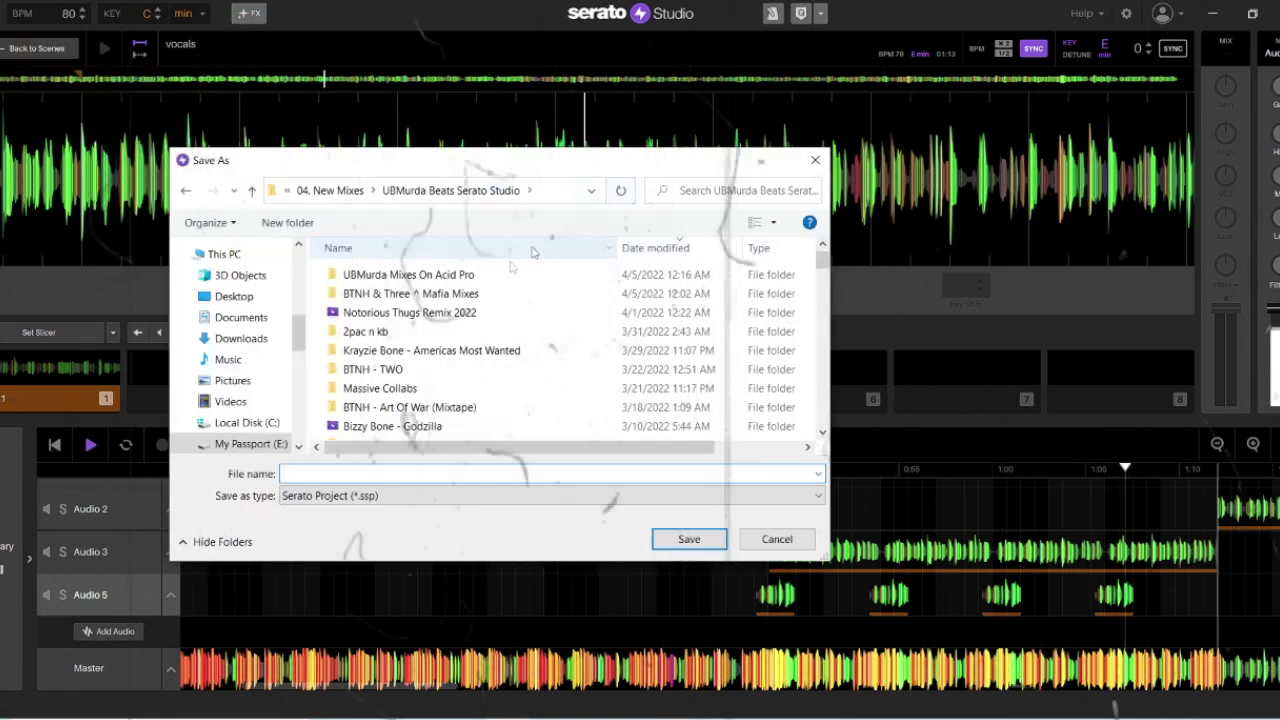
pyautogui.click(287, 222)
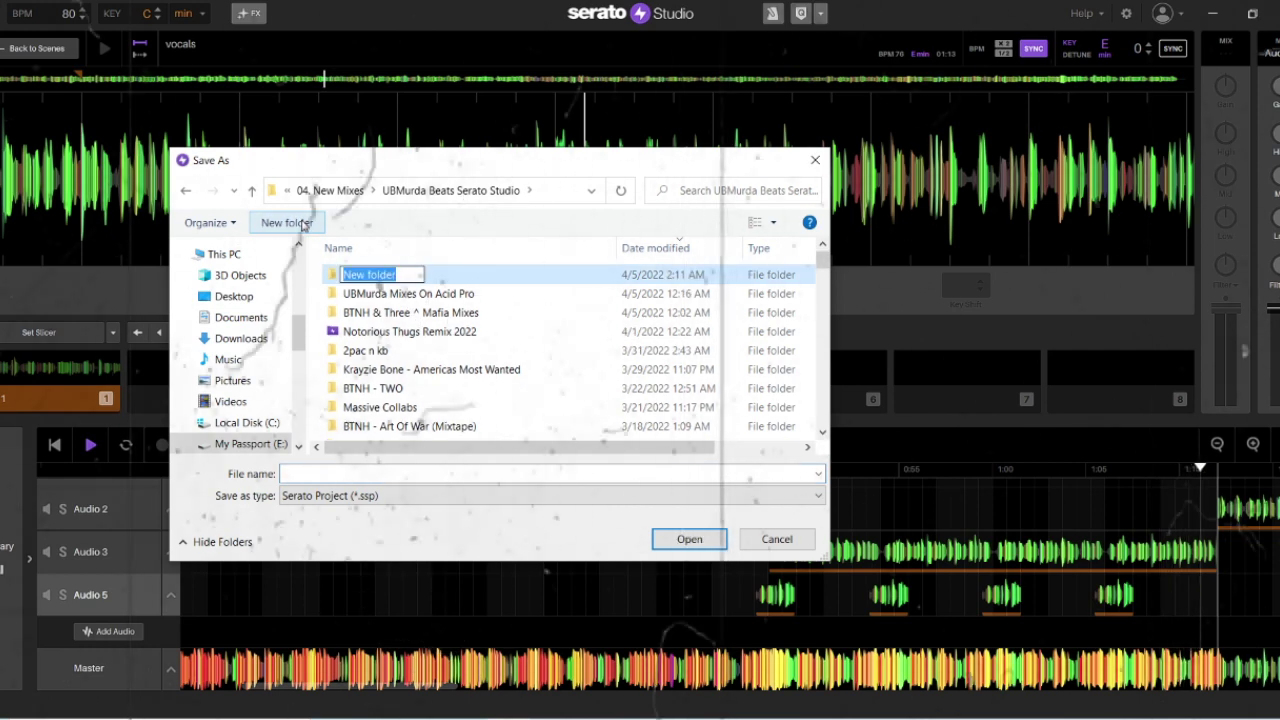
pyautogui.write('Random')
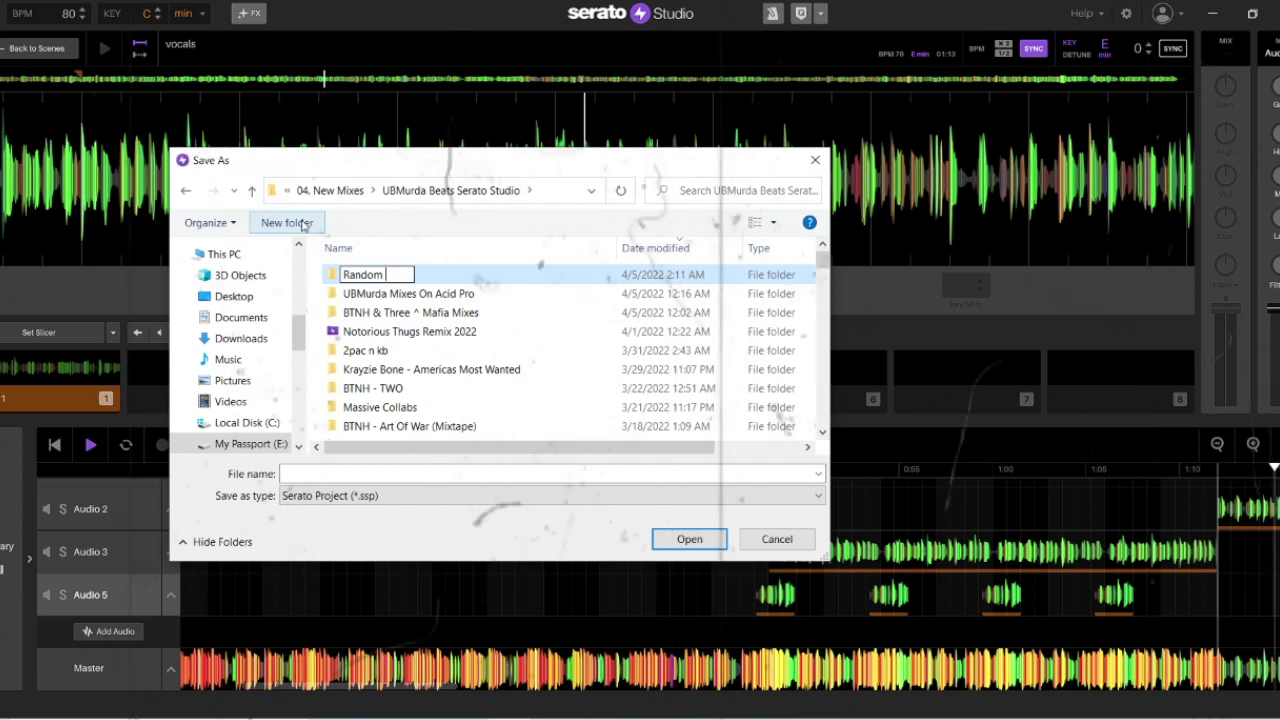
pyautogui.write(' Tue')
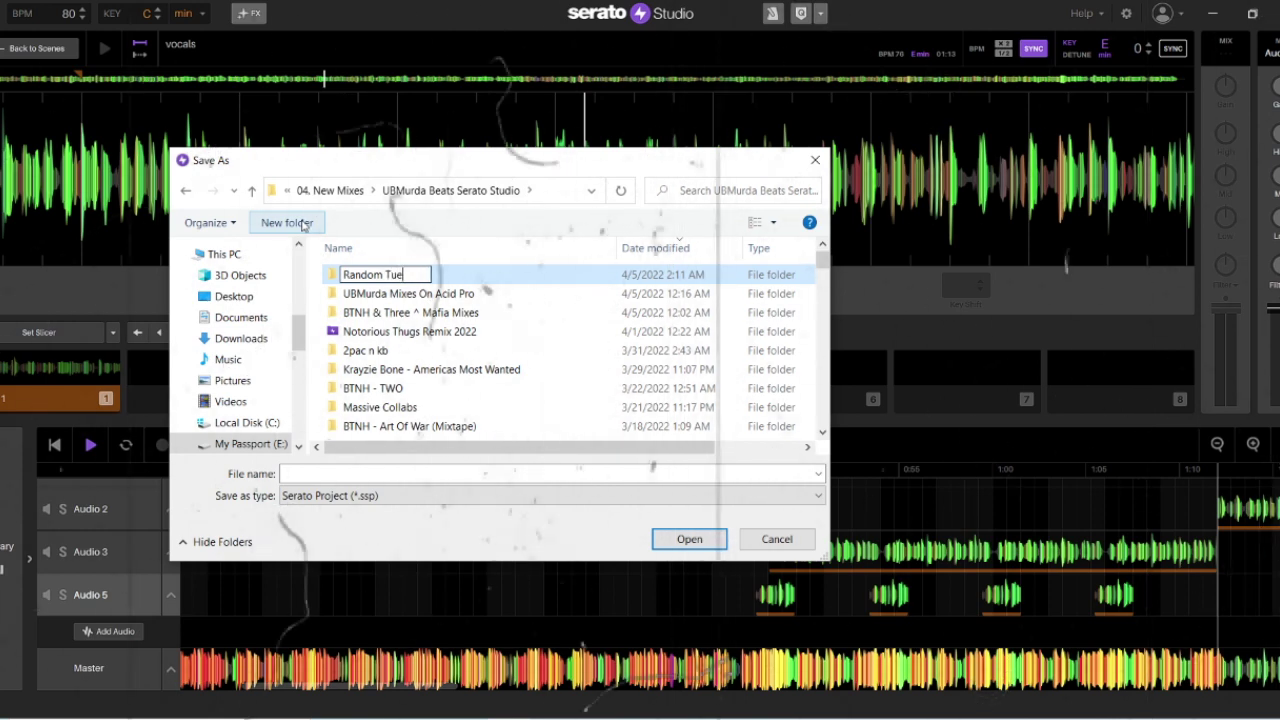
pyautogui.write('sday')
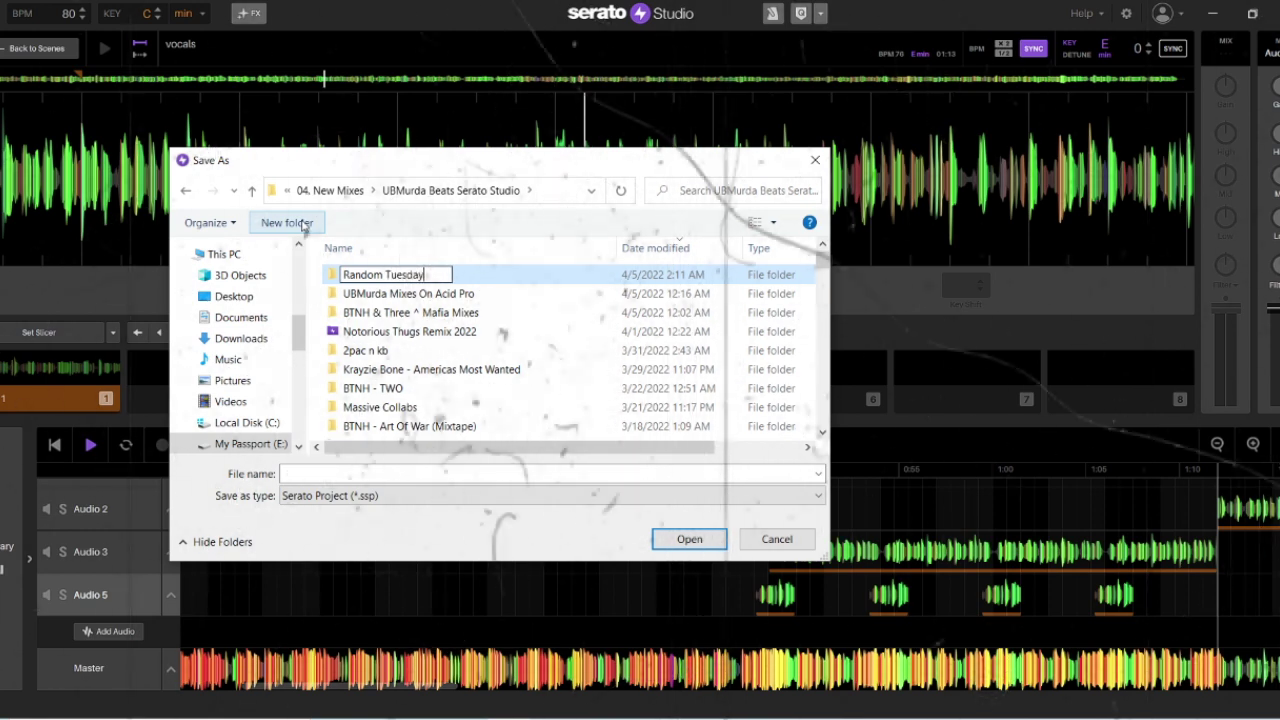
pyautogui.doubleClick(336, 274)
# Name the project "BTNH - Murda One Remix" and save it in the Random Tuesday folder as a Serato Project
pyautogui.click(336, 474)
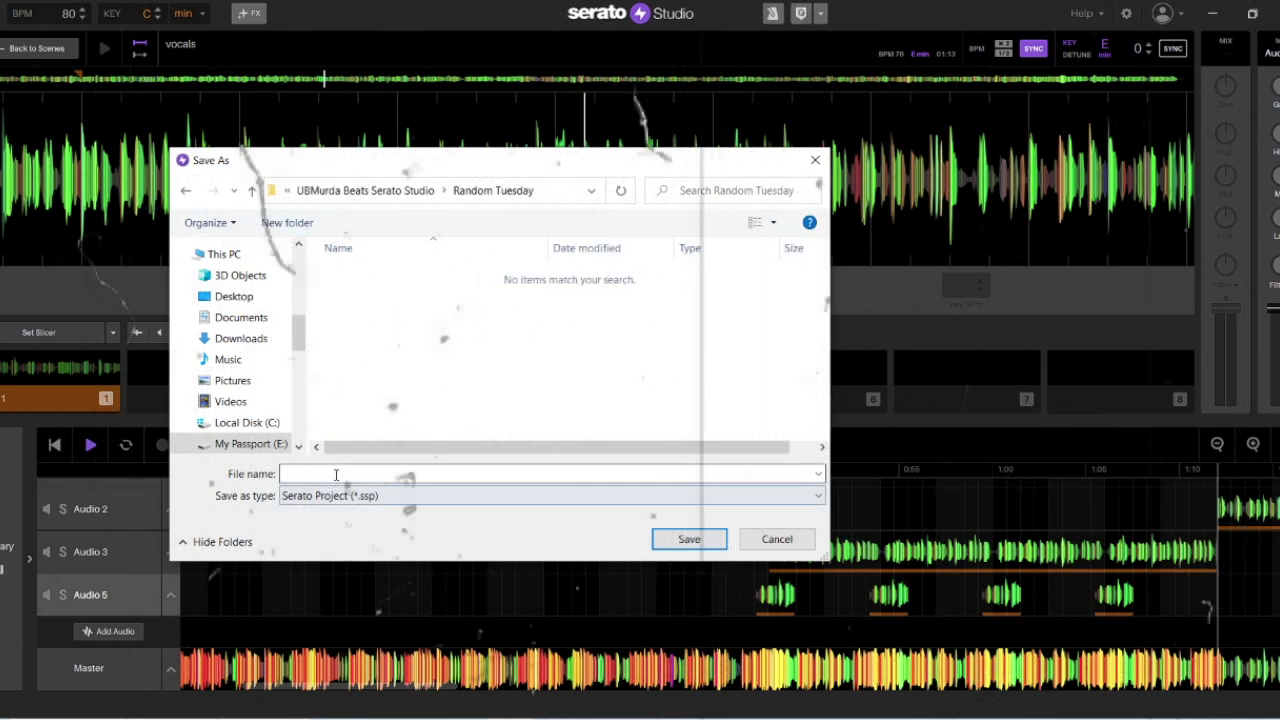
pyautogui.write('BTN')
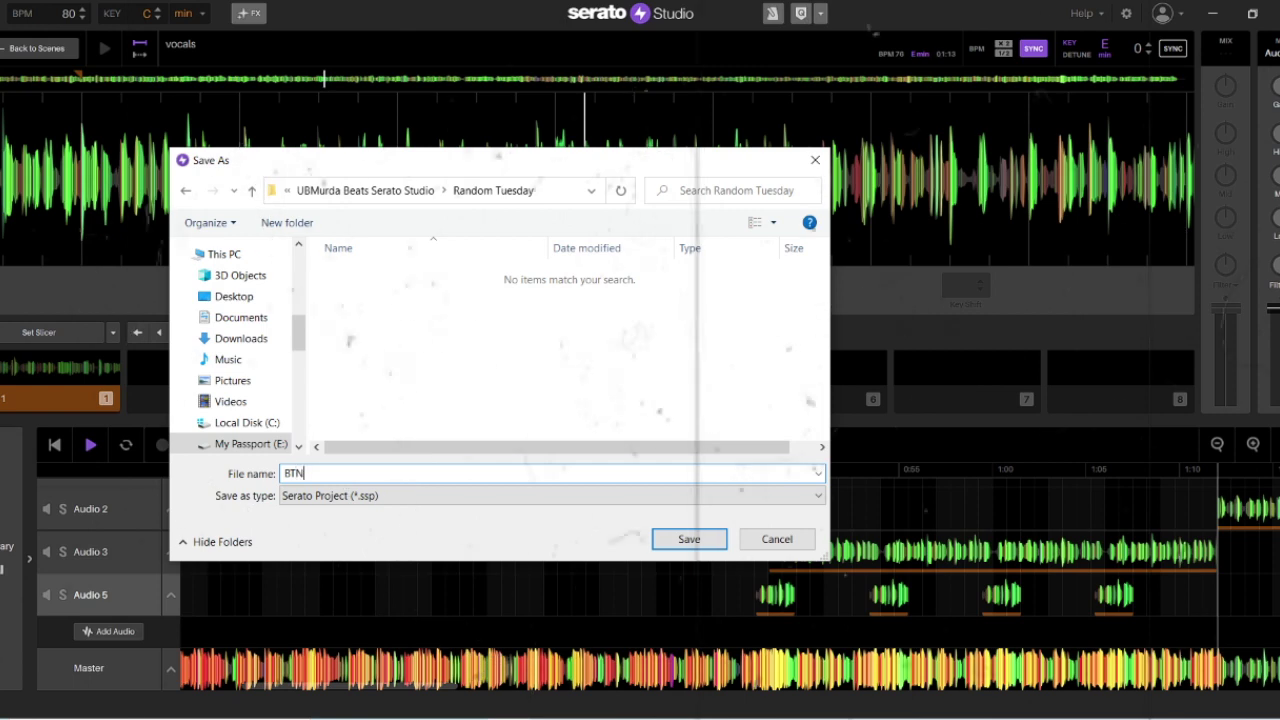
pyautogui.write('H - Murd')
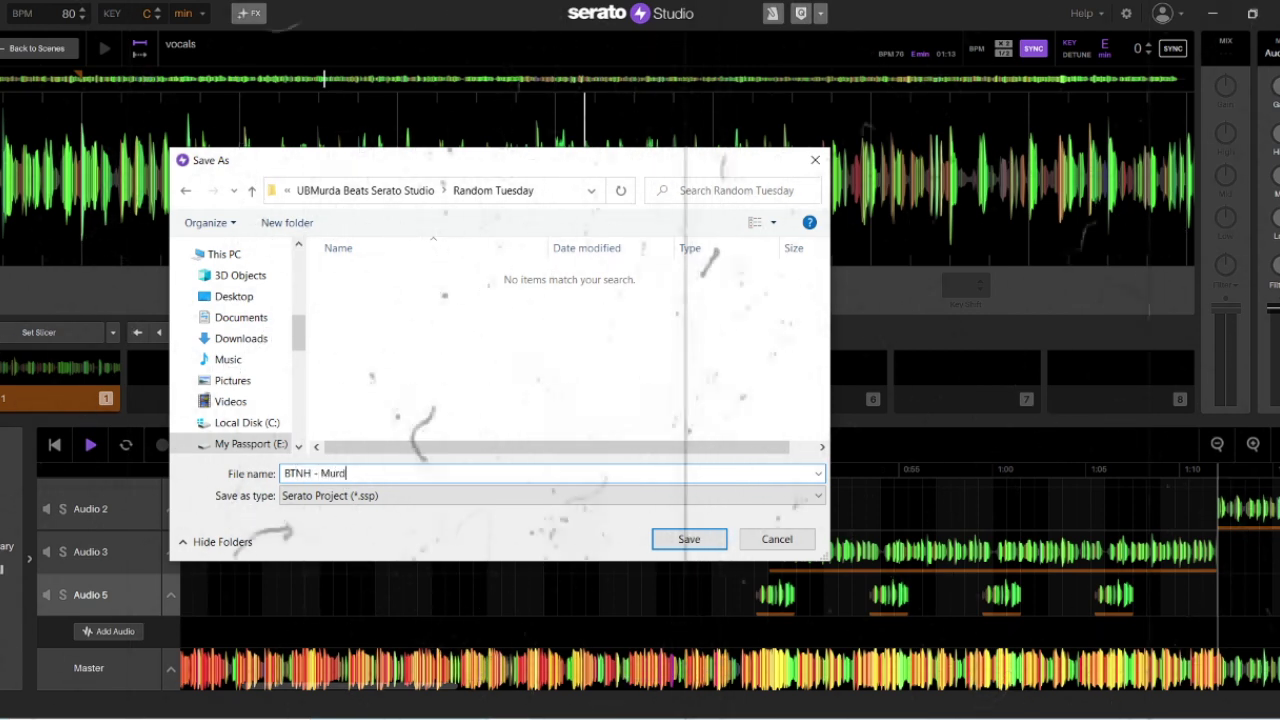
pyautogui.write('a One Remix')
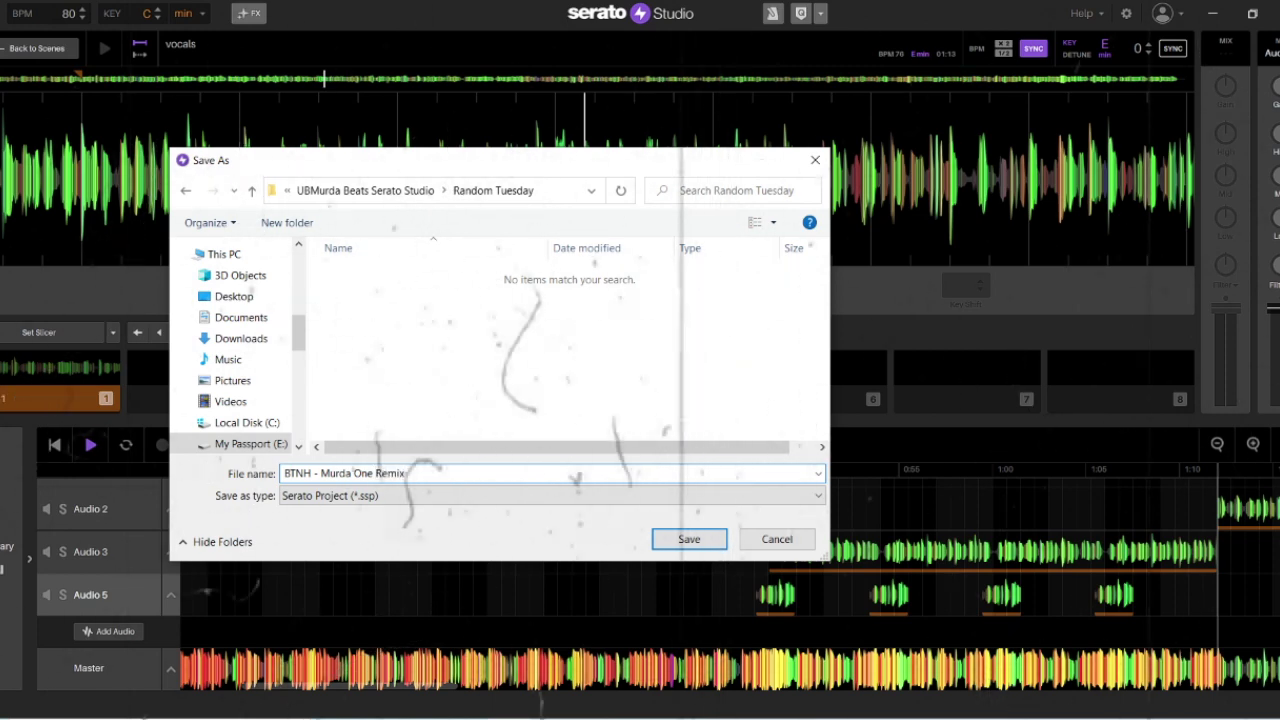
pyautogui.press('Return')
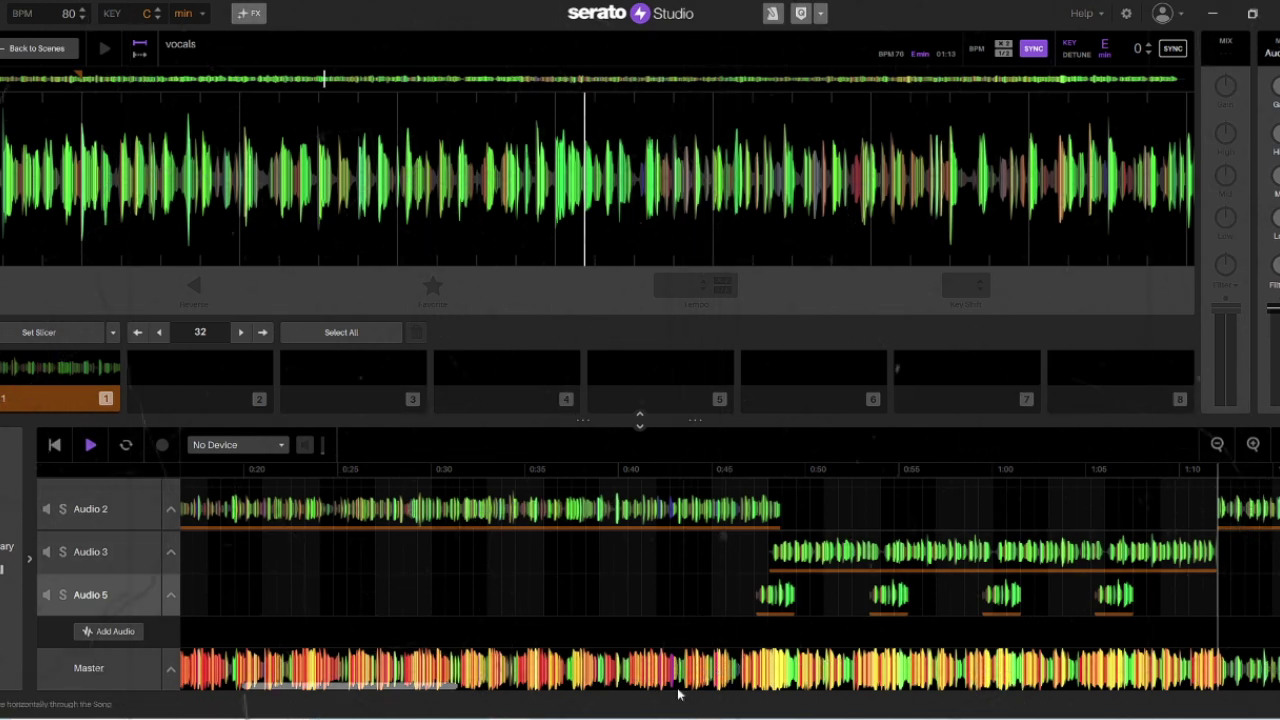
# Copy the four existing Audio 5 vocal clips and paste them on the same track starting at about 1:48
pyautogui.moveTo(443, 694); pyautogui.dragTo(515, 682)
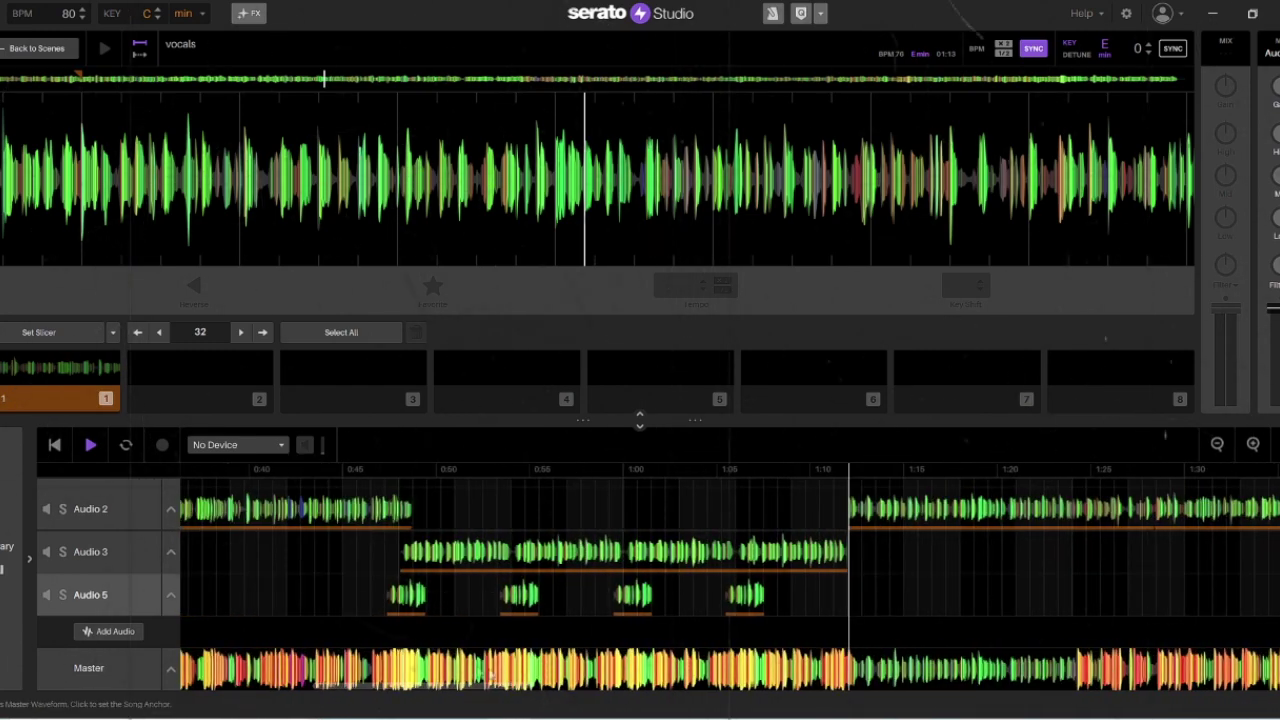
pyautogui.moveTo(411, 607); pyautogui.dragTo(731, 597)
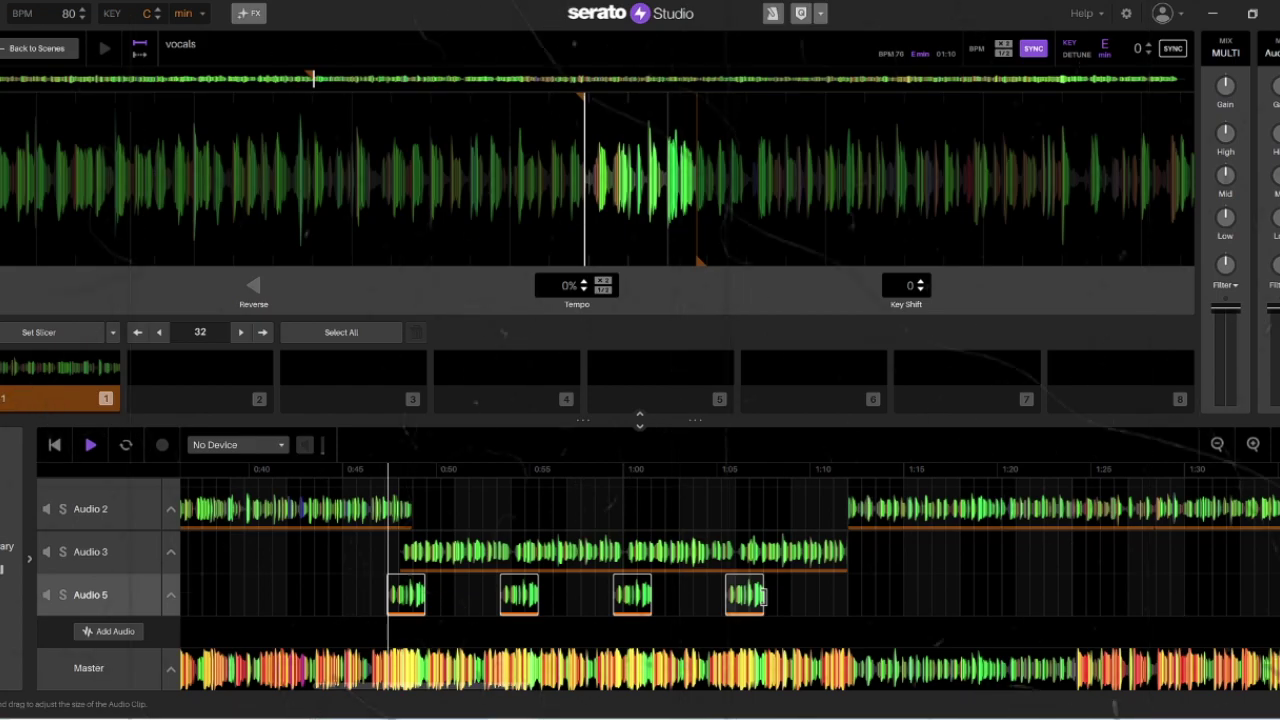
pyautogui.click(486, 685)
pyautogui.moveTo(488, 687); pyautogui.dragTo(693, 686)
pyautogui.click(792, 623)
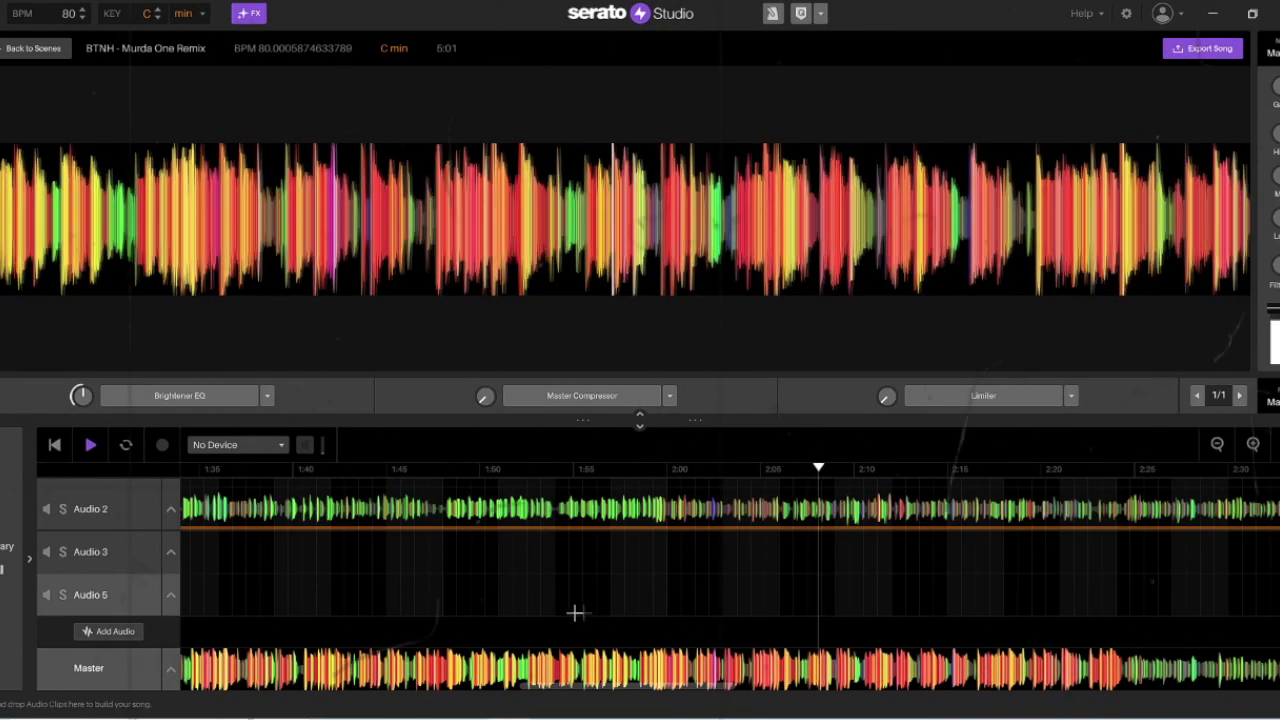
pyautogui.click(520, 626)
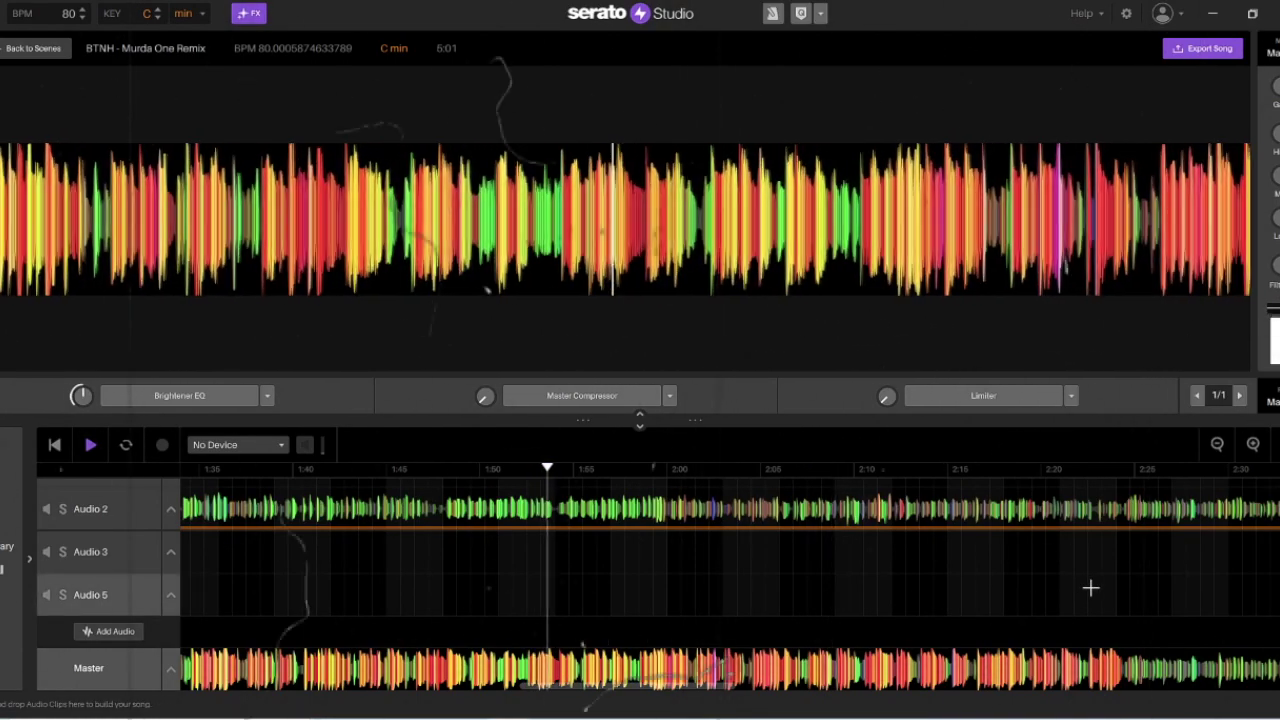
pyautogui.click(334, 634)
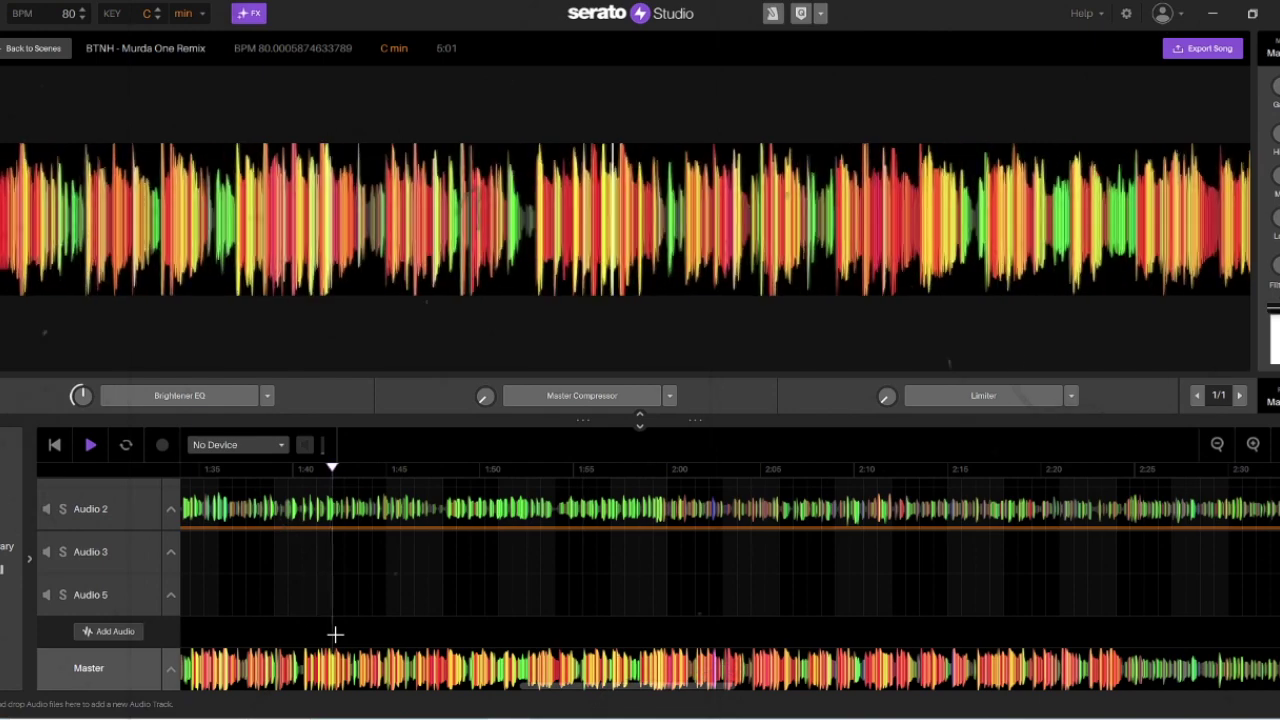
pyautogui.click(383, 594)
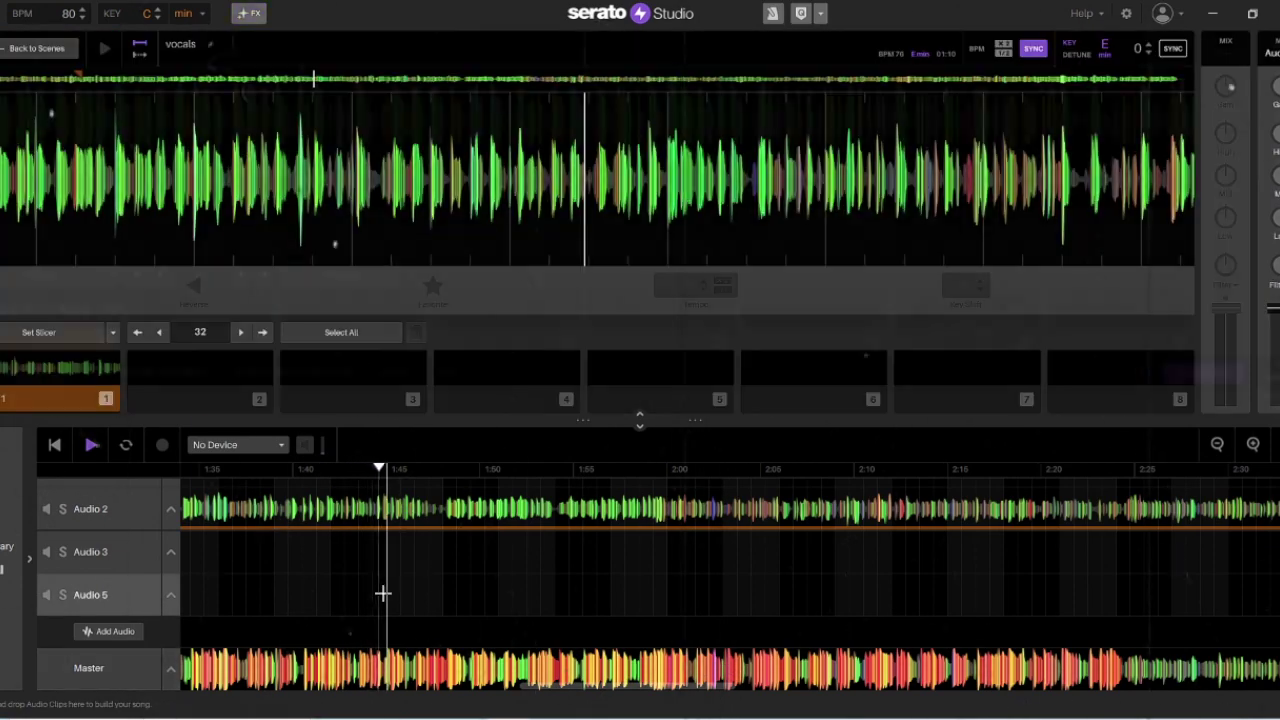
pyautogui.rightClick(459, 602)
pyautogui.click(495, 650)
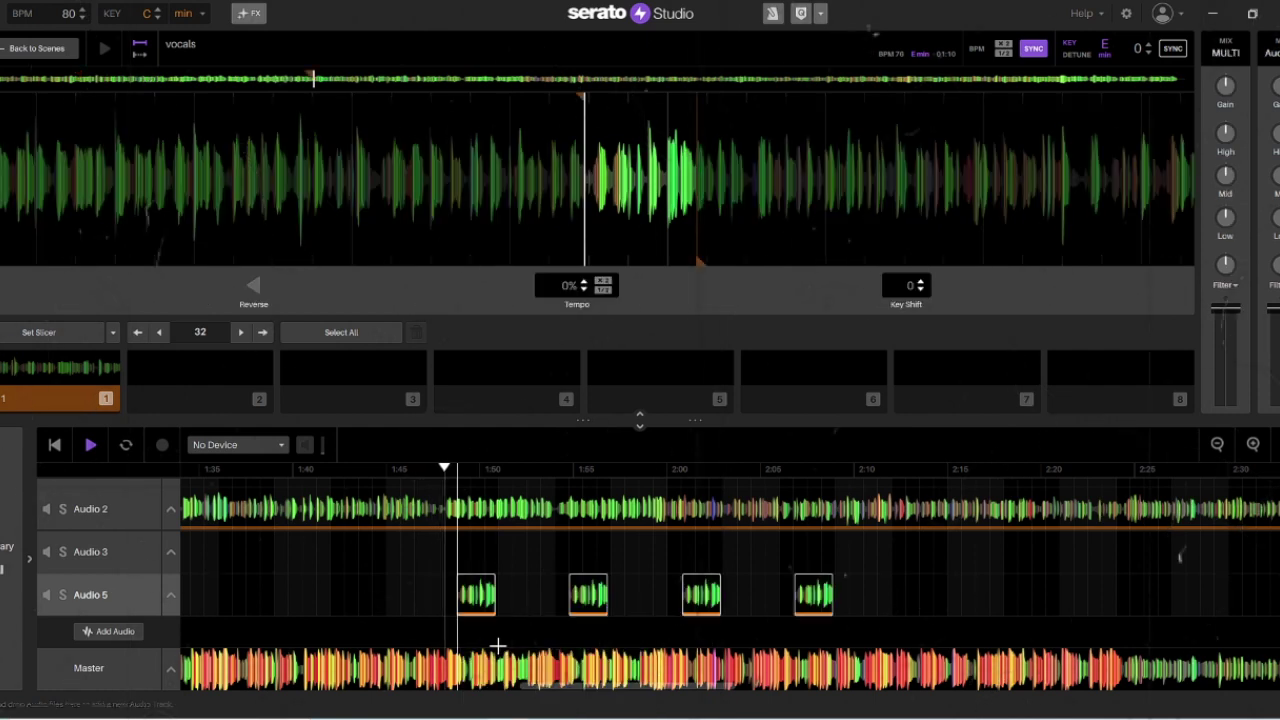
# Shift the pasted group of four Audio 5 clips to start at about 1:47.5, checking the timing during playback
pyautogui.moveTo(476, 595); pyautogui.dragTo(445, 604)
pyautogui.scroll(3, 1108, 491)
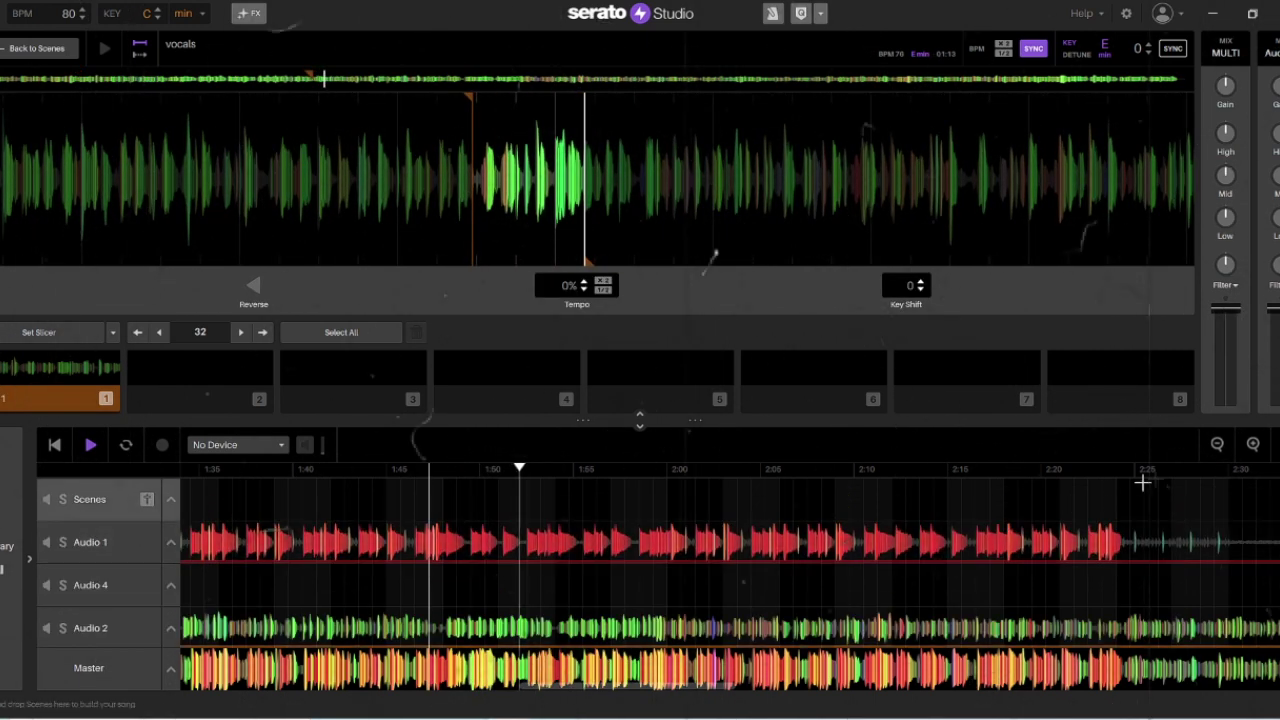
pyautogui.click(1254, 444)
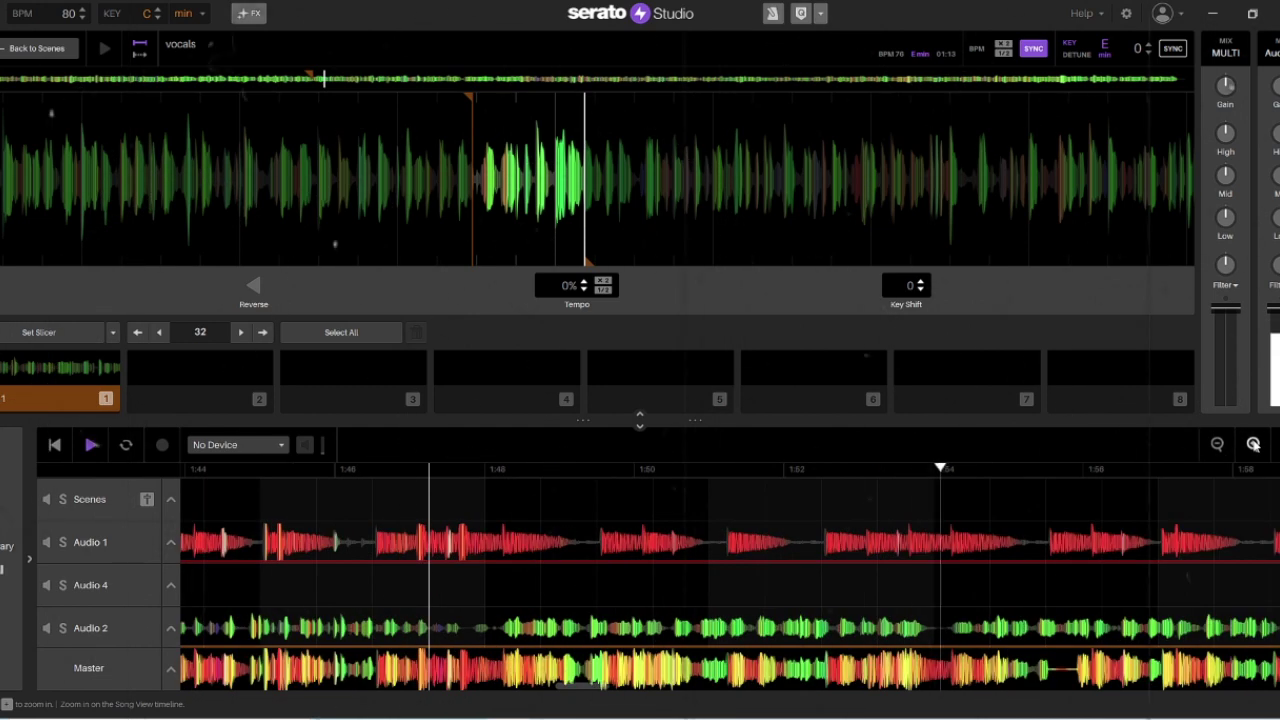
pyautogui.scroll(-3, 990, 560)
pyautogui.moveTo(975, 602); pyautogui.dragTo(930, 600)
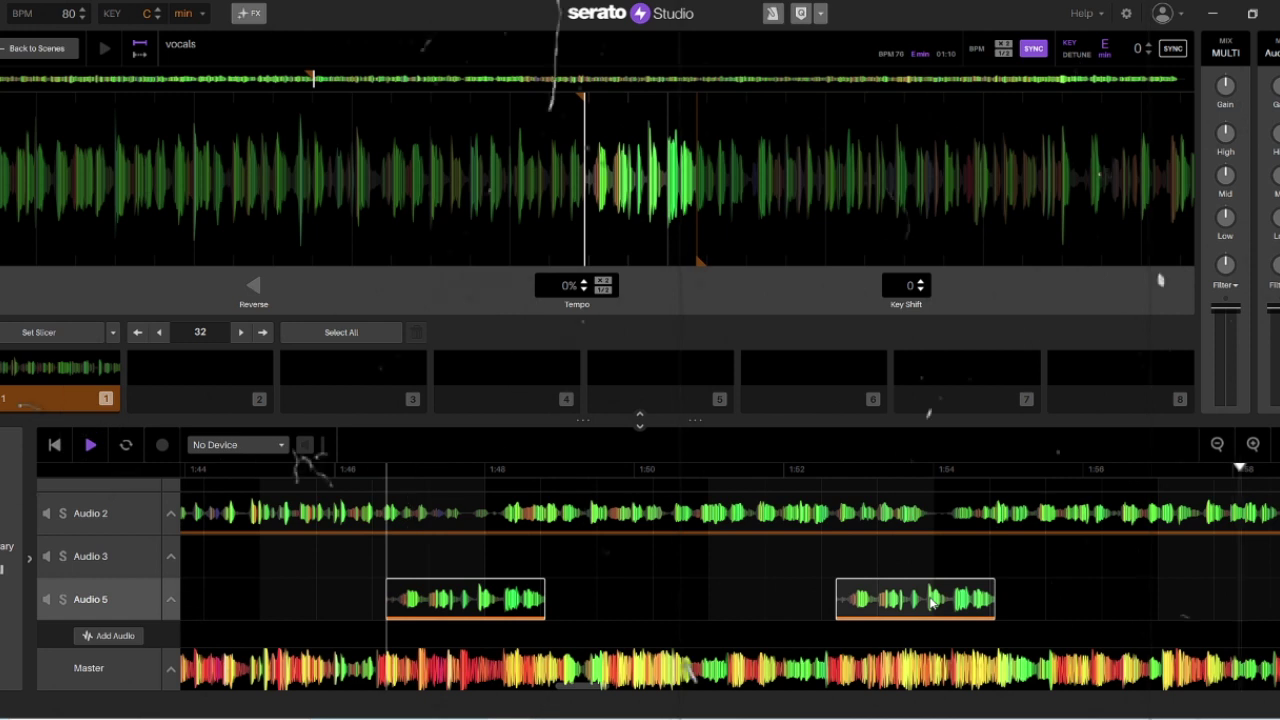
pyautogui.moveTo(905, 606); pyautogui.dragTo(945, 604)
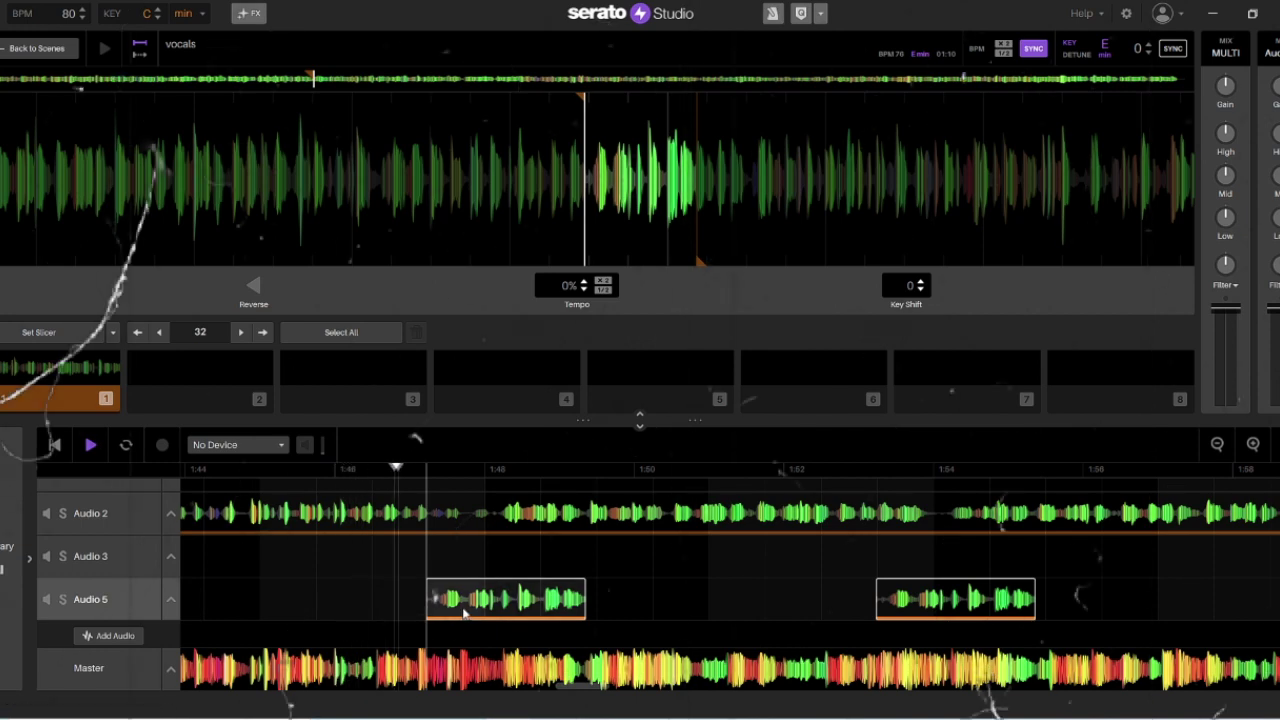
pyautogui.moveTo(476, 606); pyautogui.dragTo(480, 606)
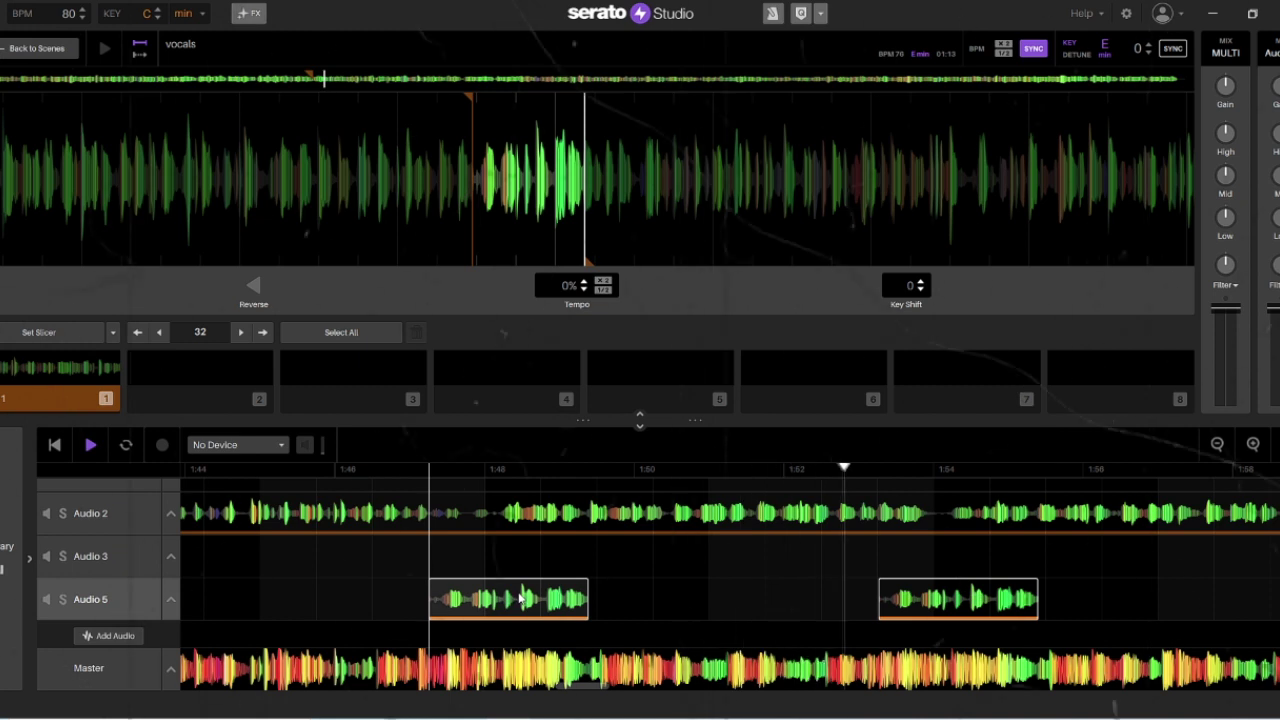
pyautogui.moveTo(519, 598); pyautogui.dragTo(532, 600)
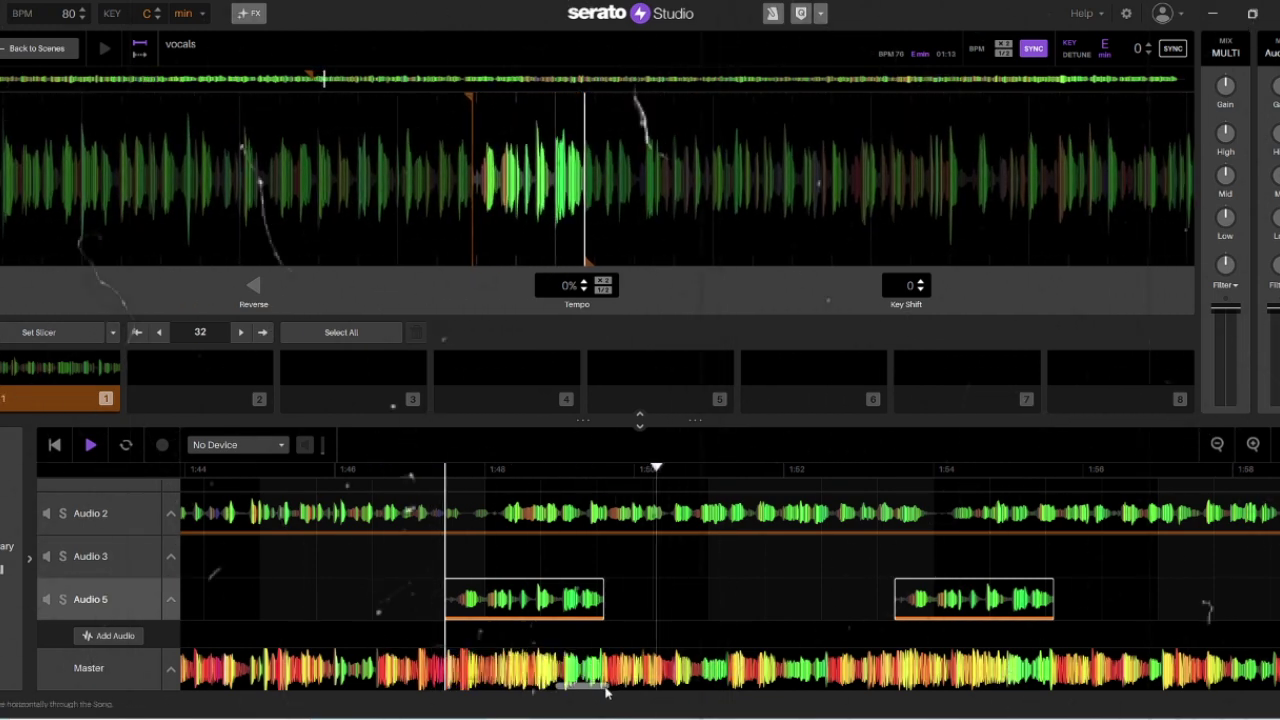
# Nudge the pasted group slightly earlier, then fine-tune its first clip to start at about 1:47.4
pyautogui.click(1251, 444)
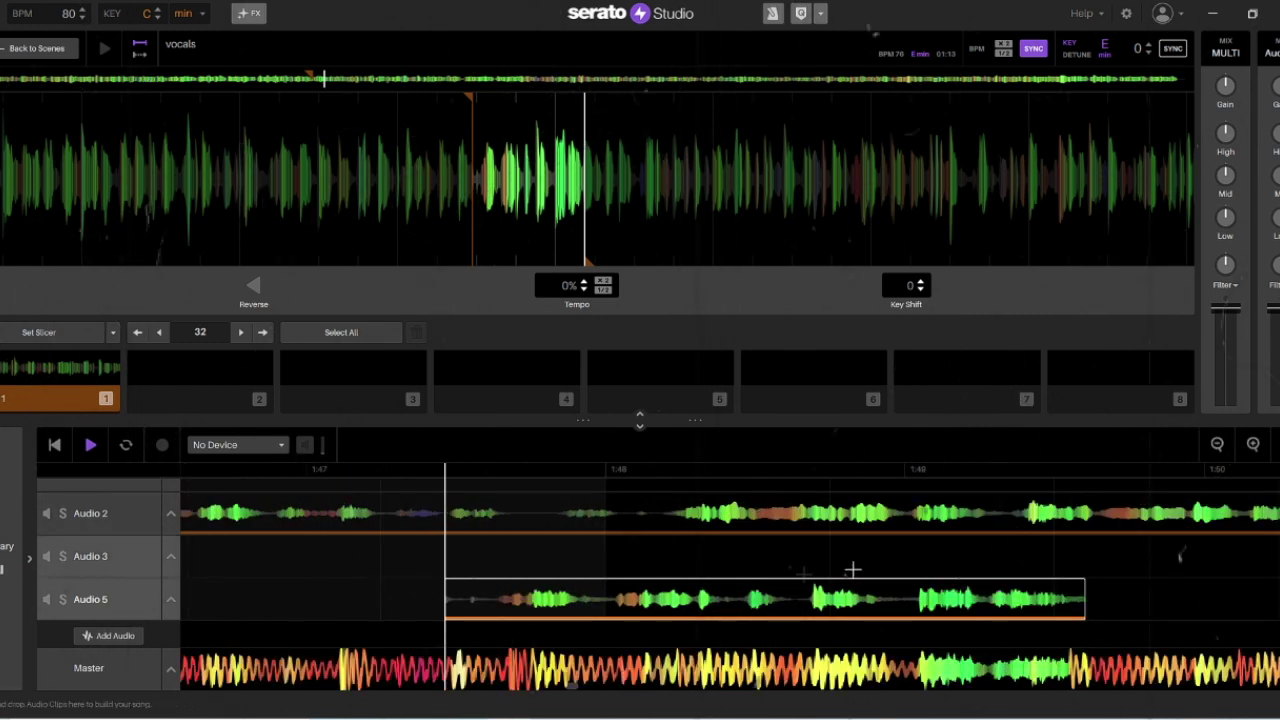
pyautogui.moveTo(722, 603); pyautogui.dragTo(704, 602)
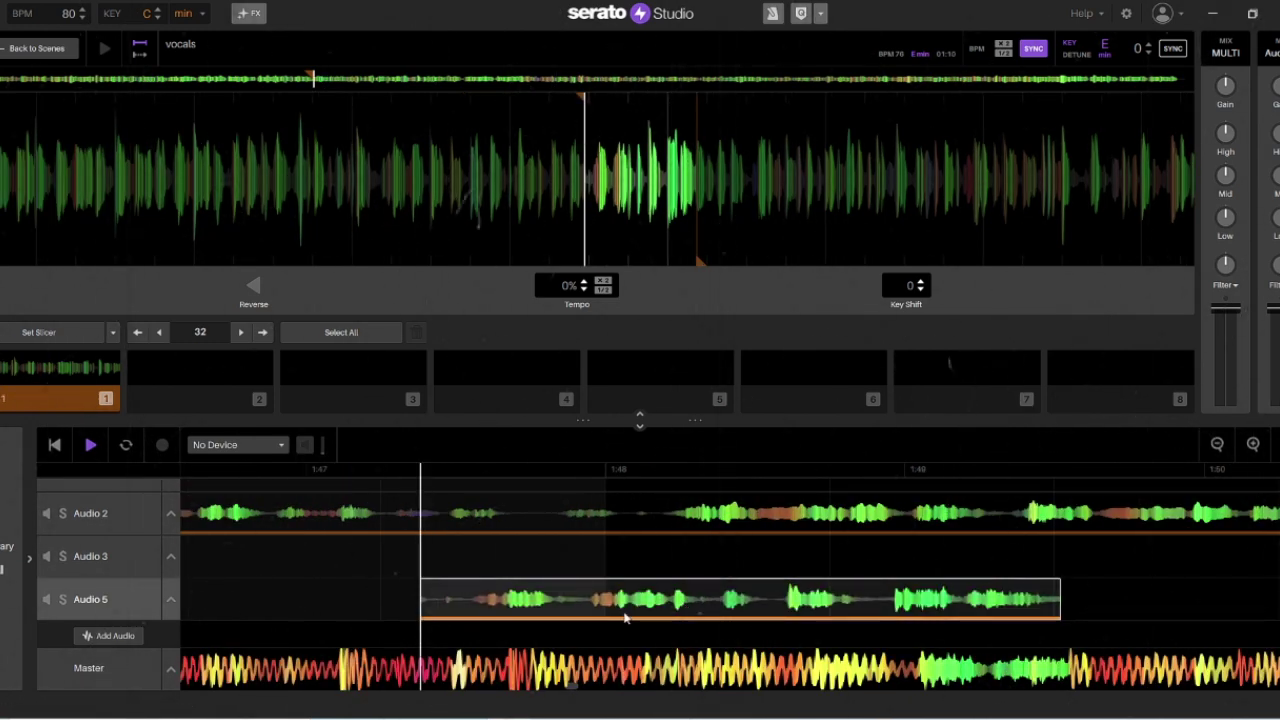
pyautogui.click(366, 641)
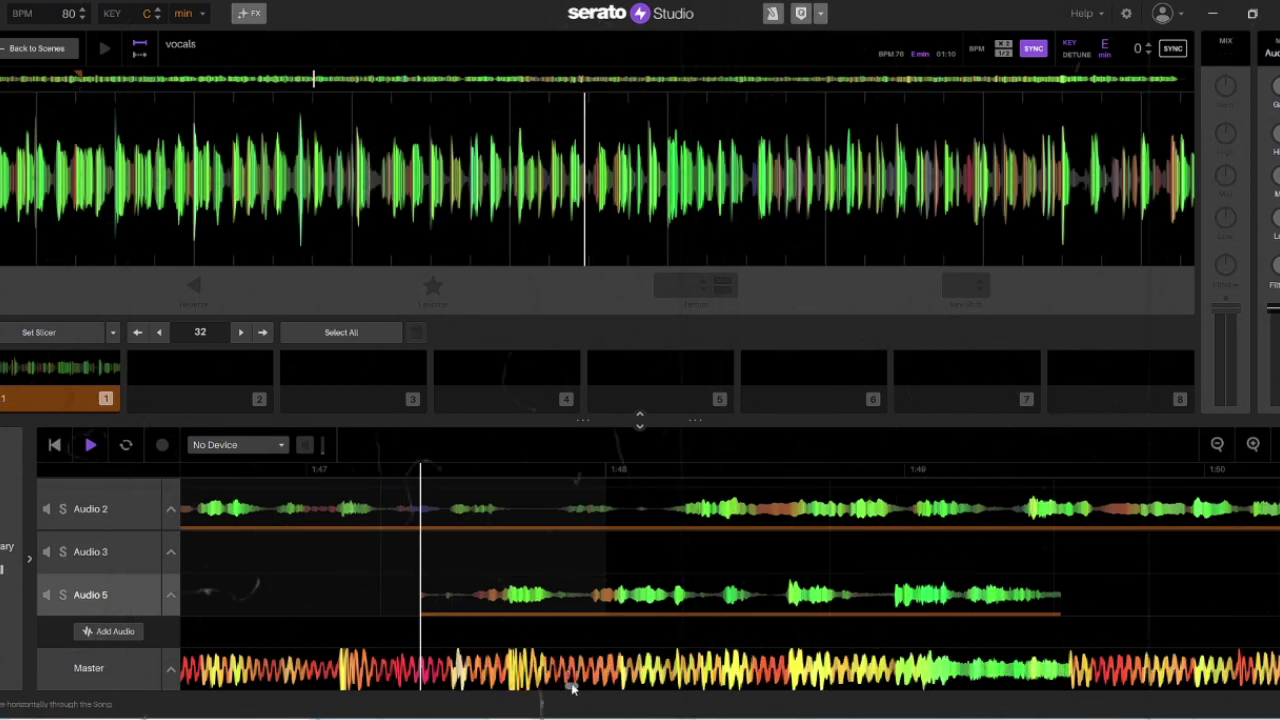
pyautogui.moveTo(572, 688)
pyautogui.mouseDown()
pyautogui.moveTo(587, 688)
pyautogui.moveTo(569, 684)
pyautogui.mouseUp()
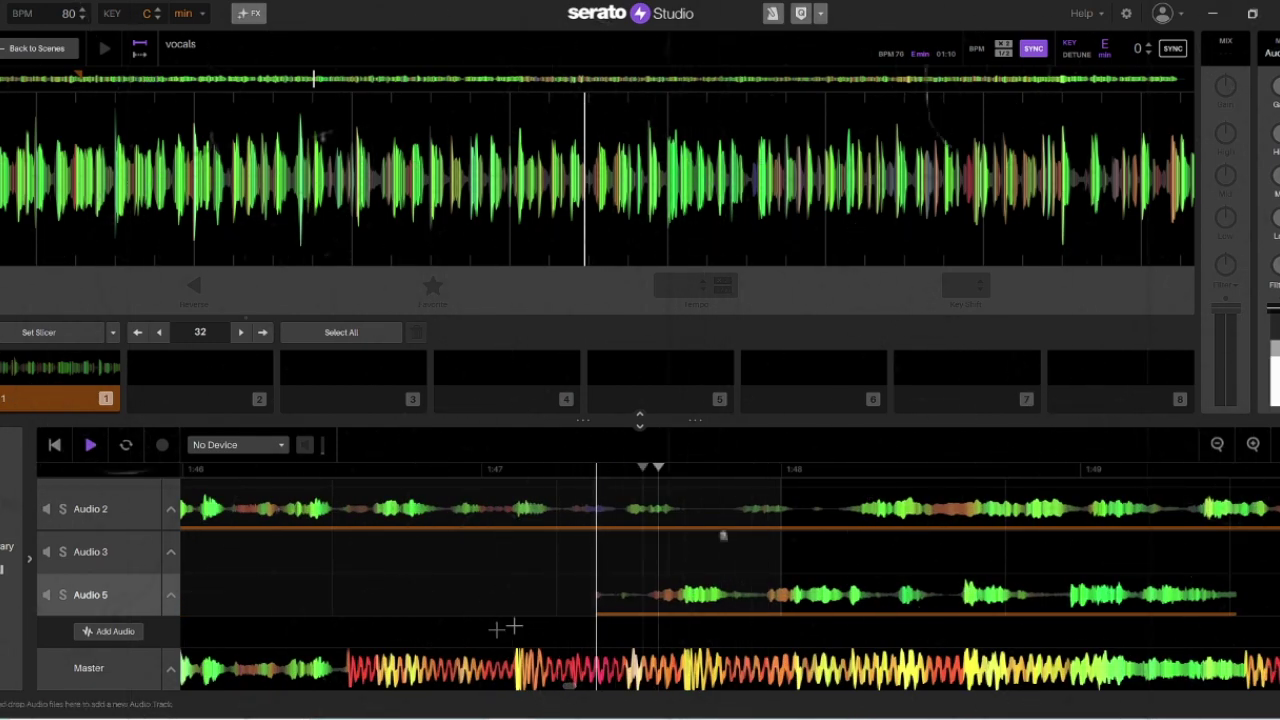
pyautogui.click(650, 596)
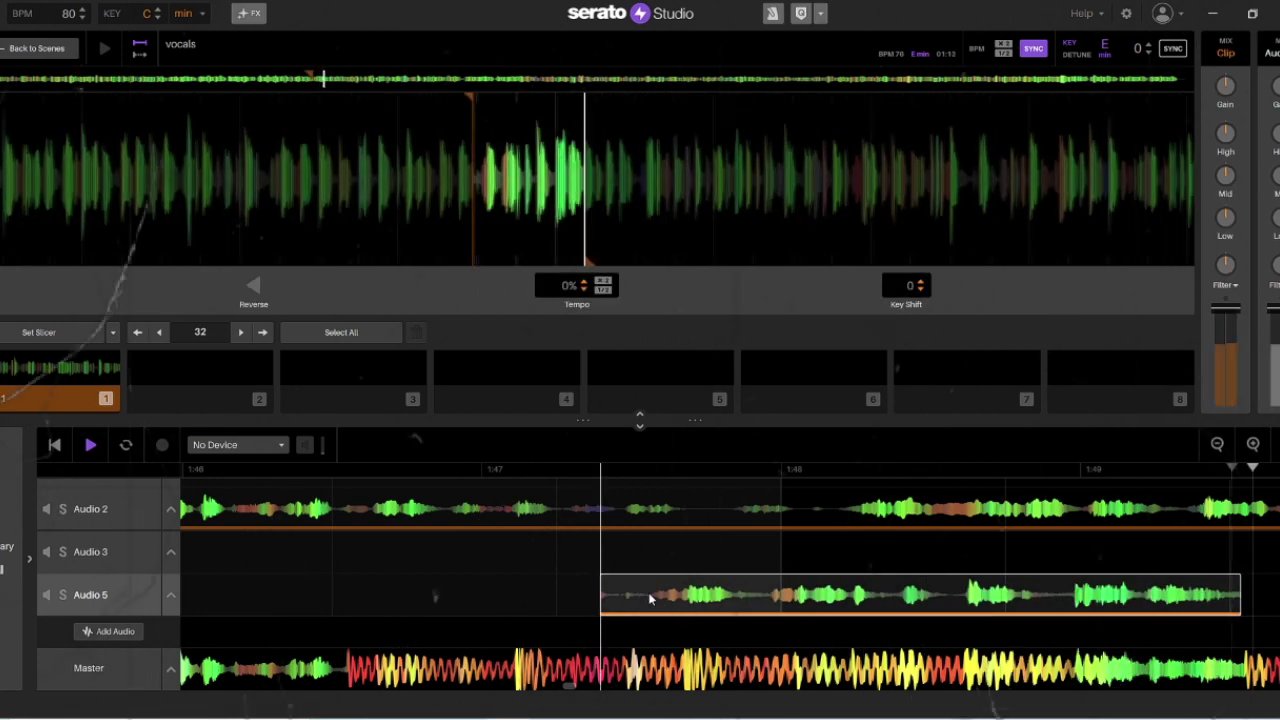
pyautogui.moveTo(650, 598); pyautogui.dragTo(643, 600)
pyautogui.press('space')
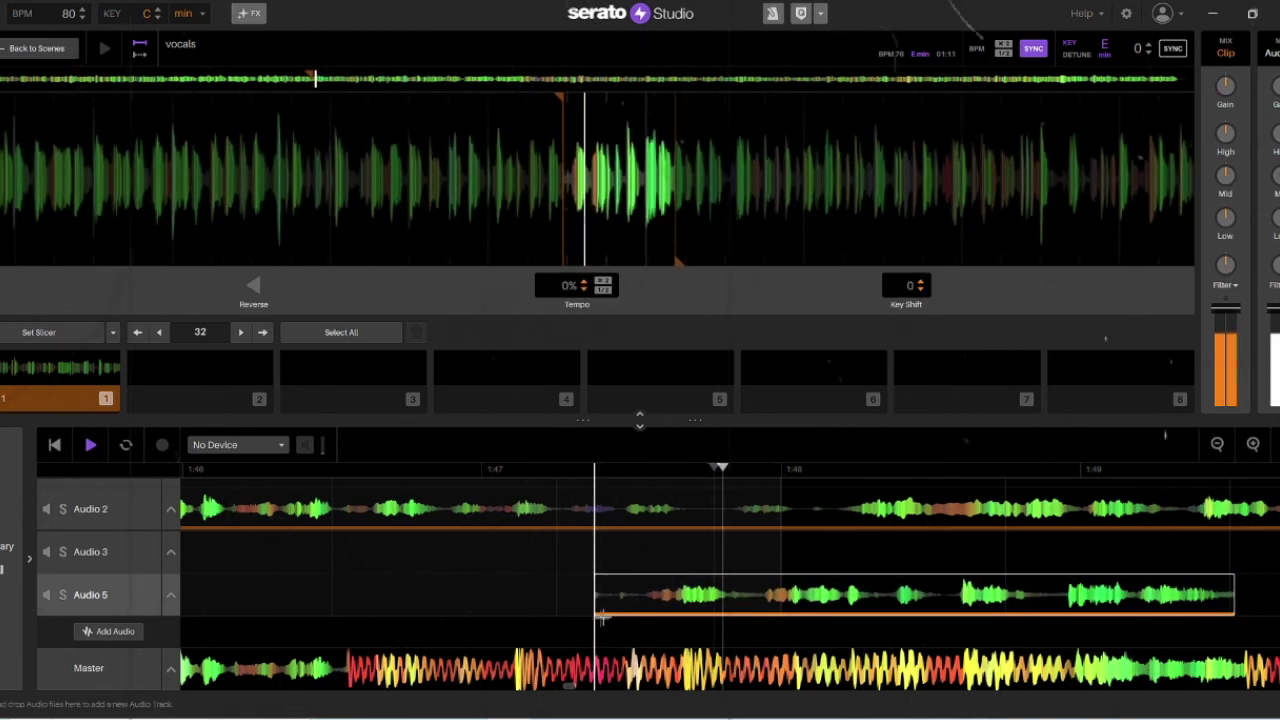
# Adjust the second pasted Audio 5 clip to start at about 1:53.4
pyautogui.moveTo(573, 686); pyautogui.dragTo(592, 687)
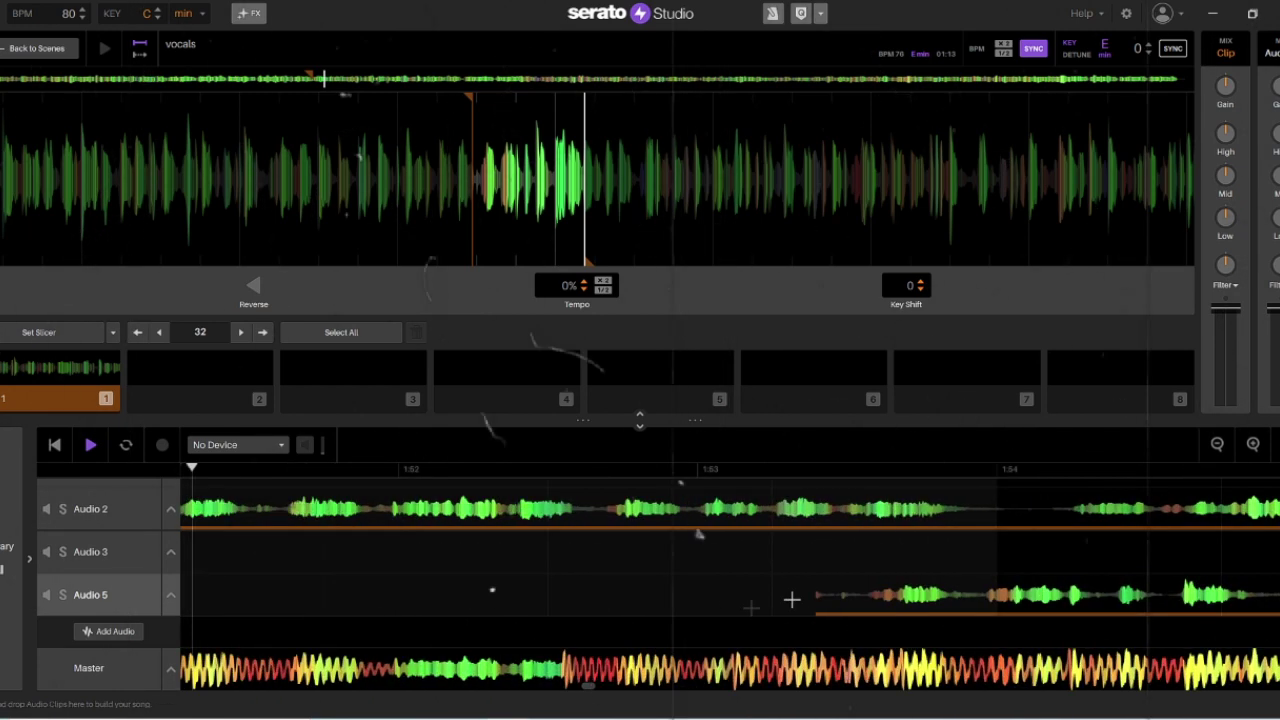
pyautogui.click(844, 601)
pyautogui.moveTo(844, 601)
pyautogui.mouseDown()
pyautogui.moveTo(819, 596)
pyautogui.moveTo(825, 607)
pyautogui.mouseUp()
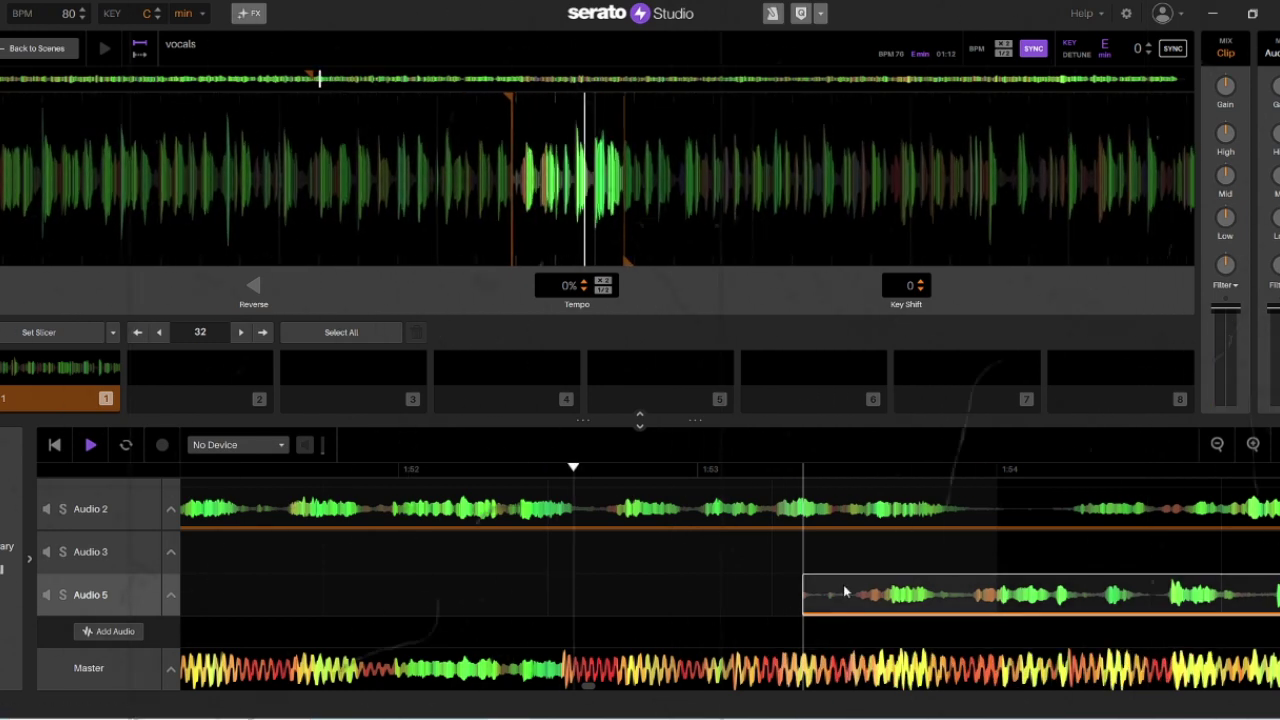
pyautogui.moveTo(846, 594); pyautogui.dragTo(852, 591)
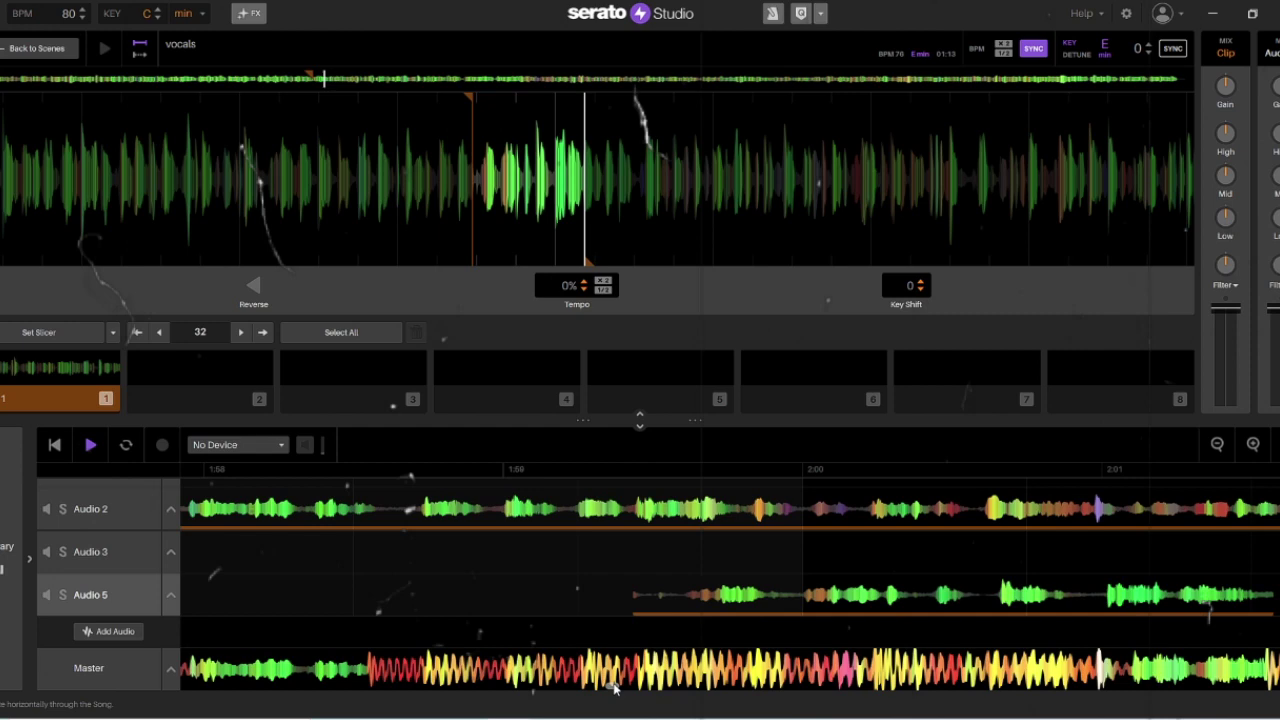
# Move the third pasted Audio 5 clip earlier to start at about 1:58.6, checking each position during playback
pyautogui.moveTo(630, 597); pyautogui.dragTo(543, 594)
pyautogui.click(420, 609)
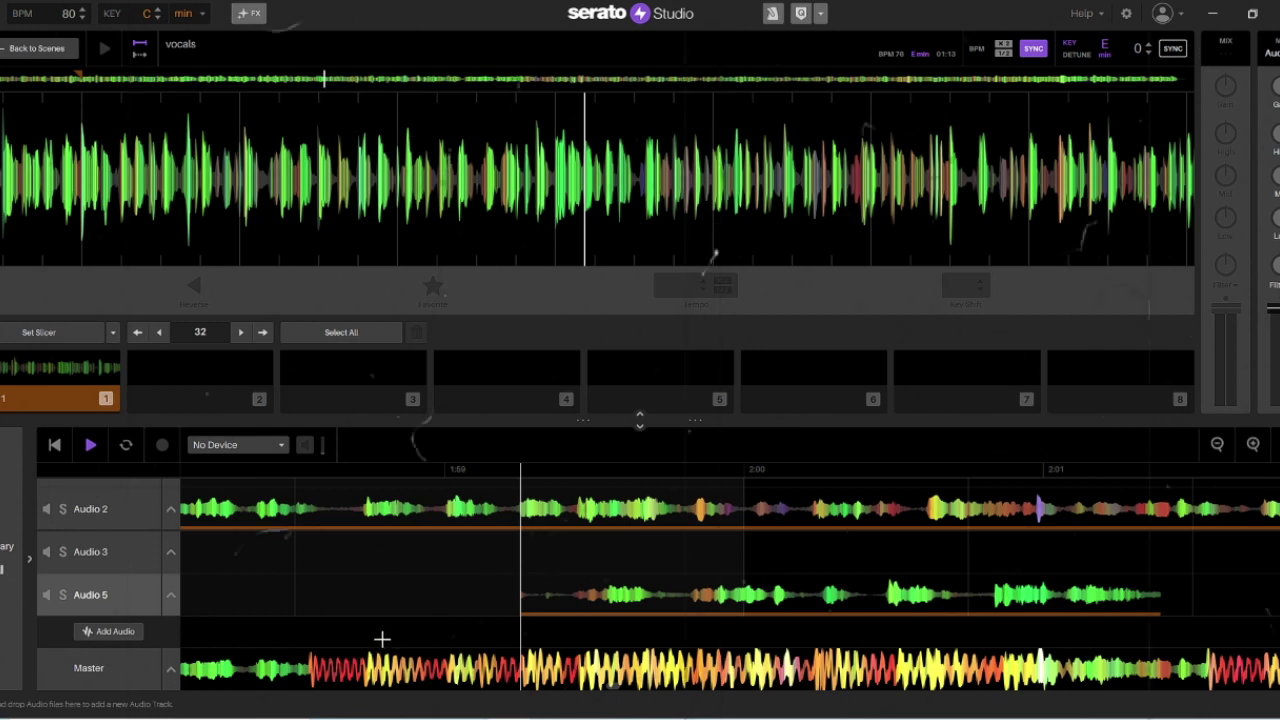
pyautogui.moveTo(600, 598); pyautogui.dragTo(501, 597)
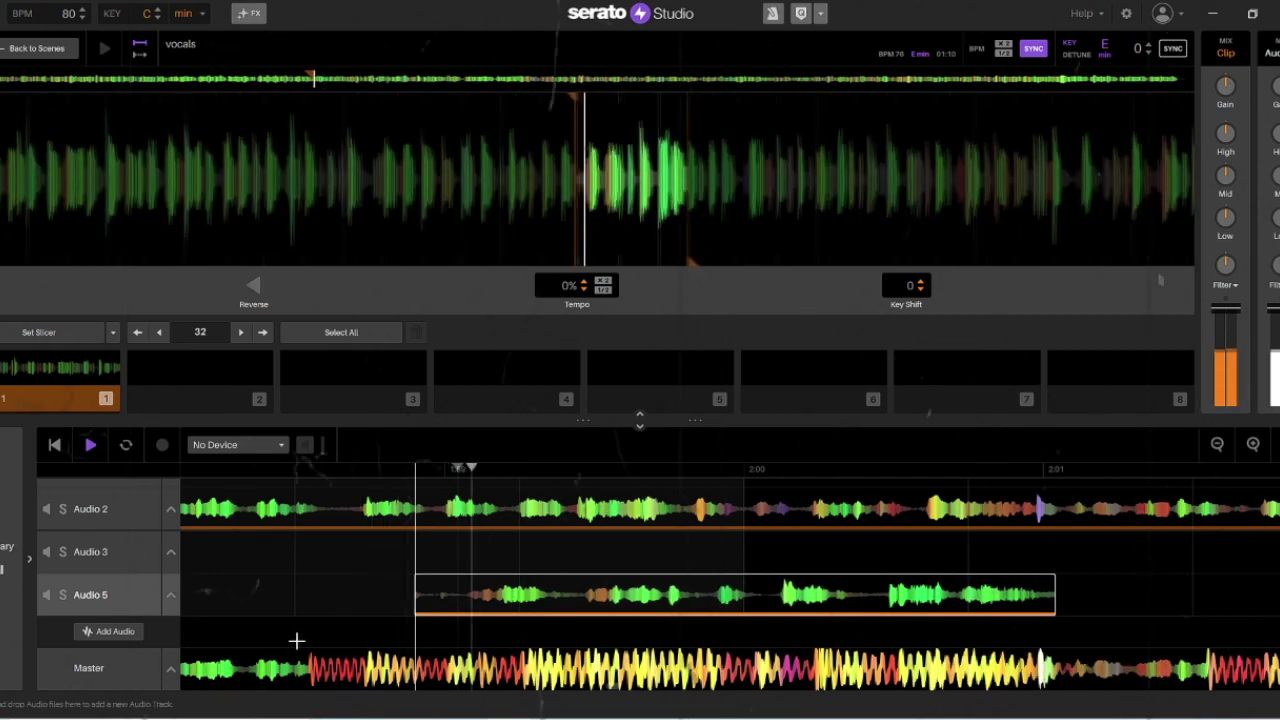
pyautogui.click(280, 624)
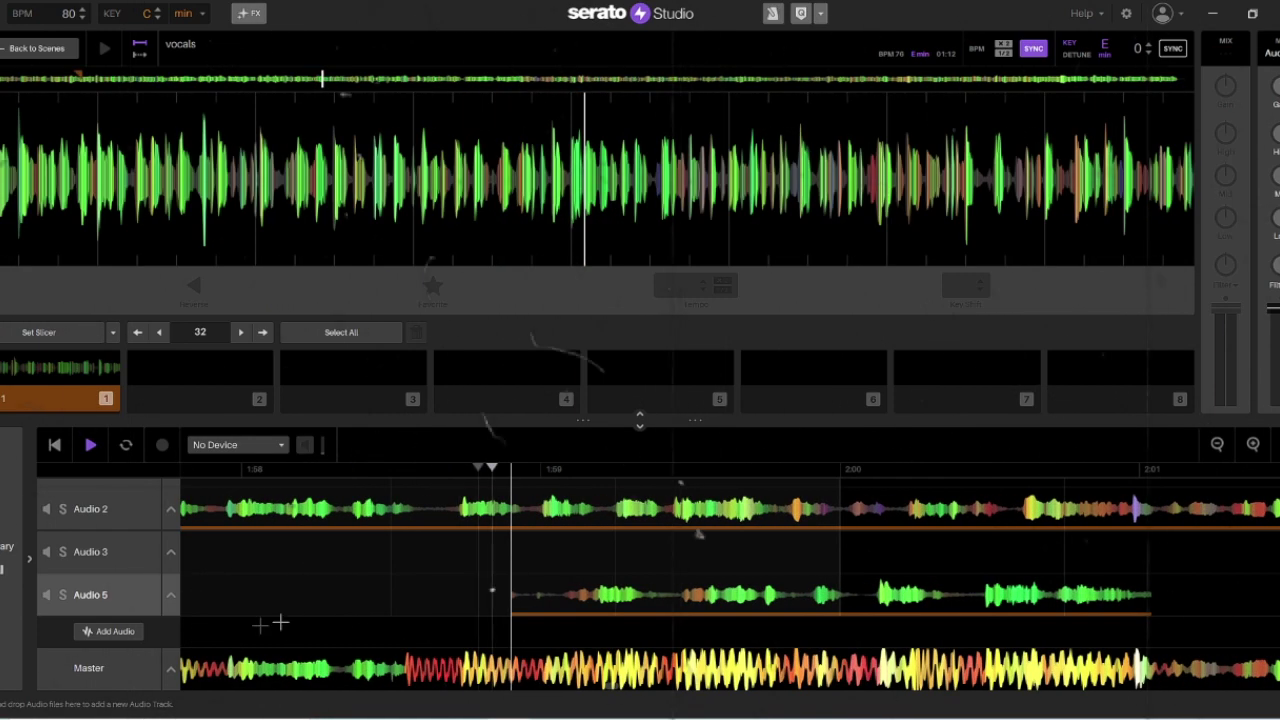
pyautogui.moveTo(549, 593); pyautogui.dragTo(530, 593)
pyautogui.click(465, 588)
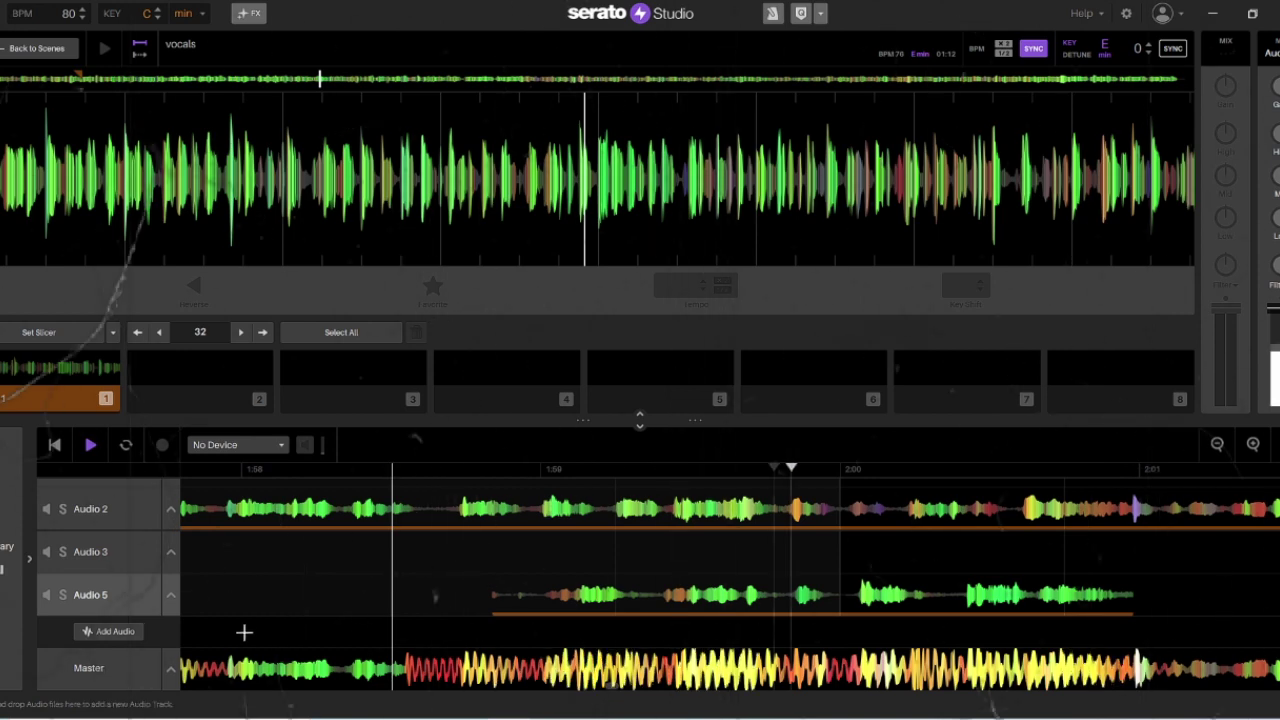
pyautogui.moveTo(543, 594); pyautogui.dragTo(482, 596)
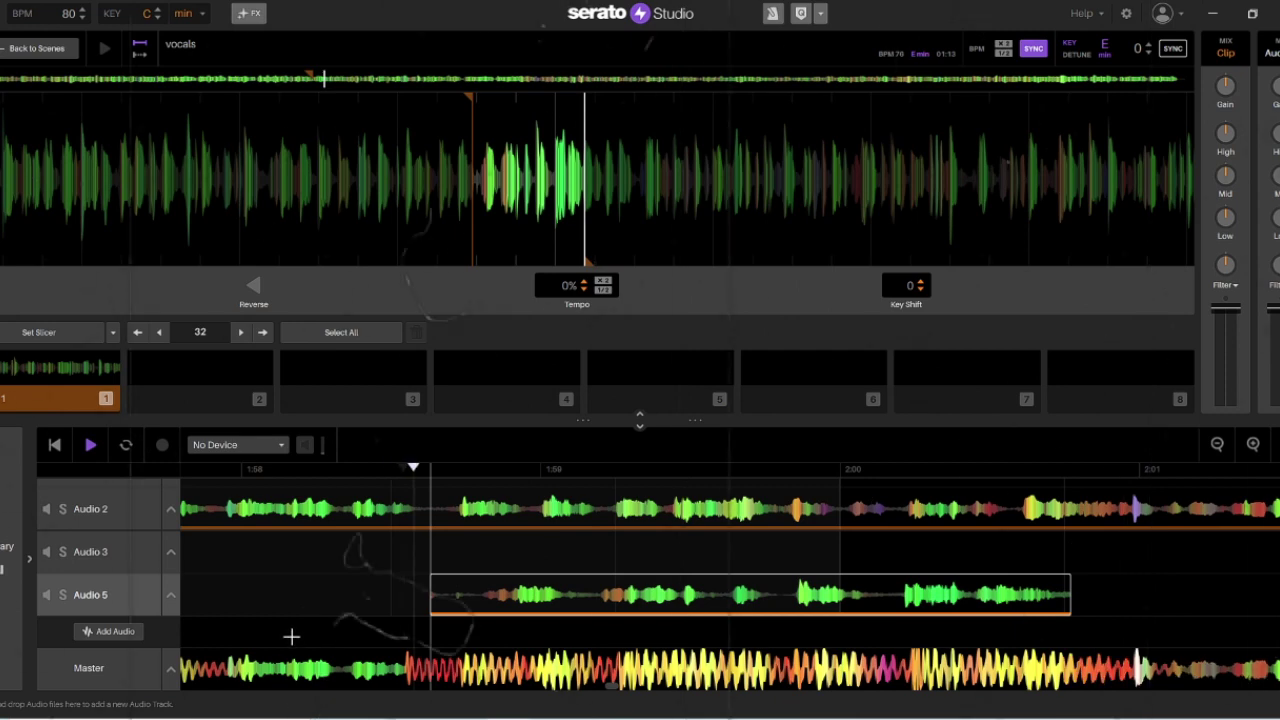
pyautogui.press('space')
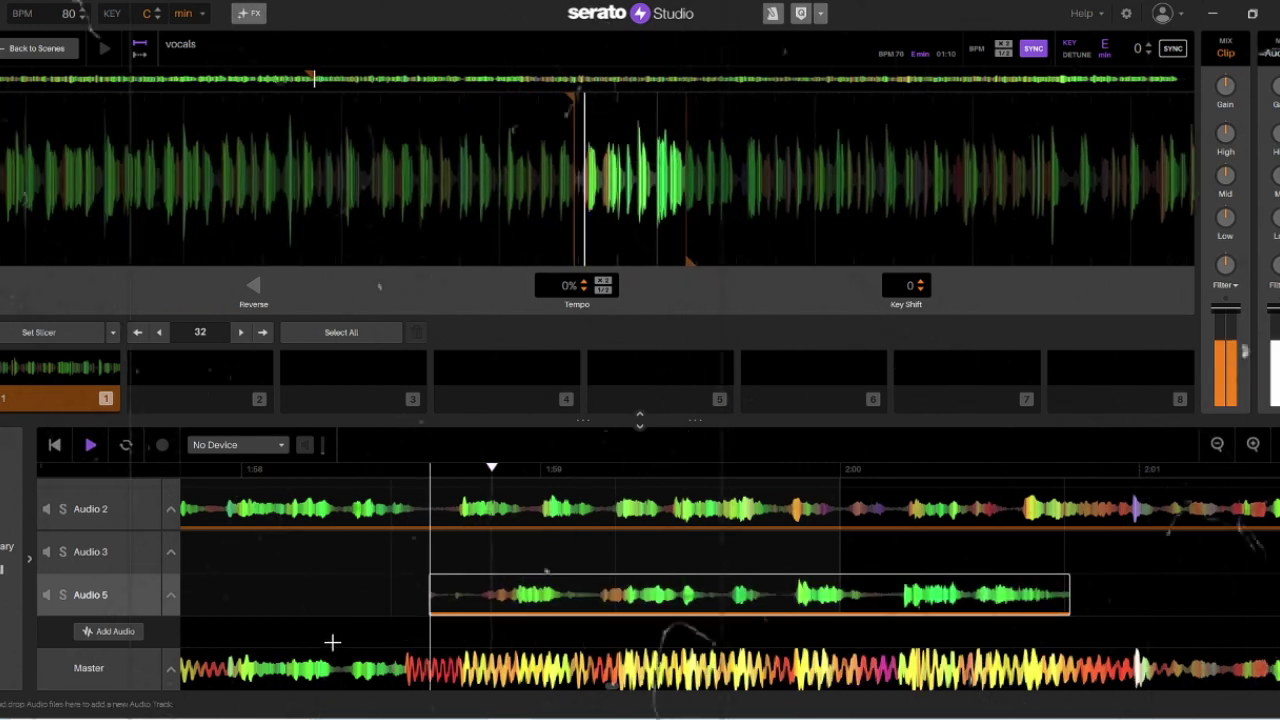
pyautogui.moveTo(465, 600); pyautogui.dragTo(471, 599)
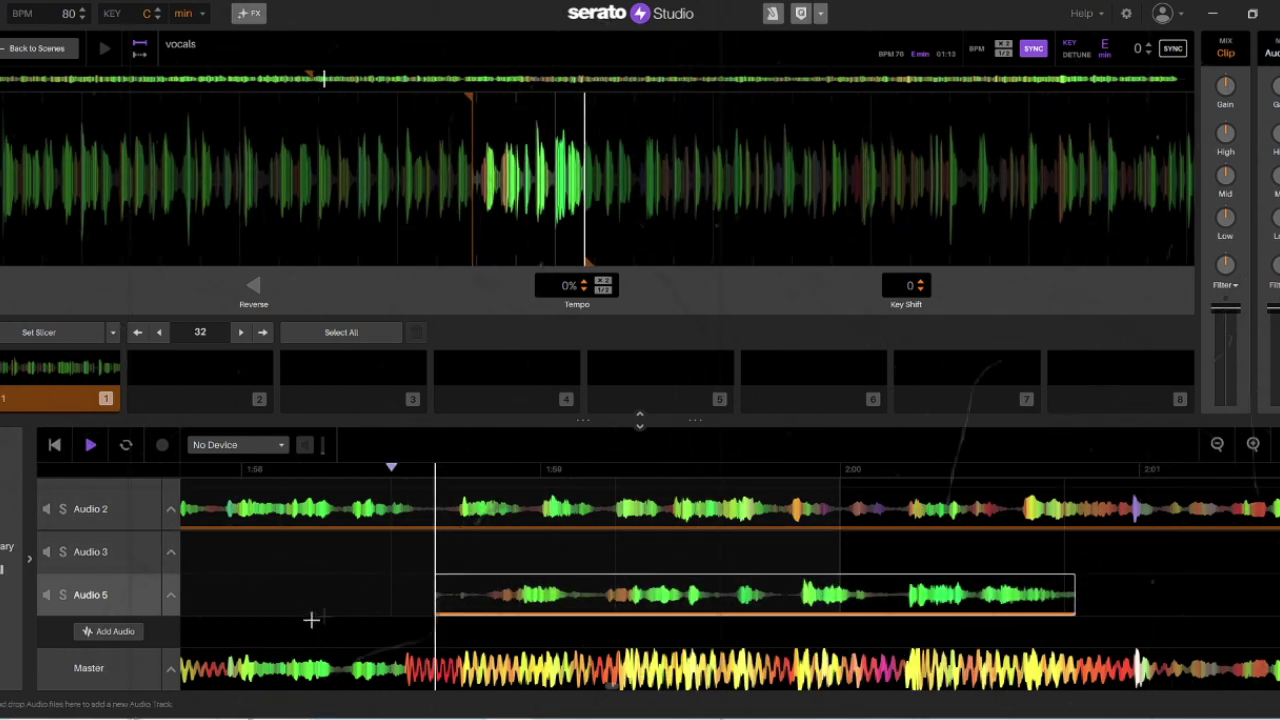
pyautogui.press('space')
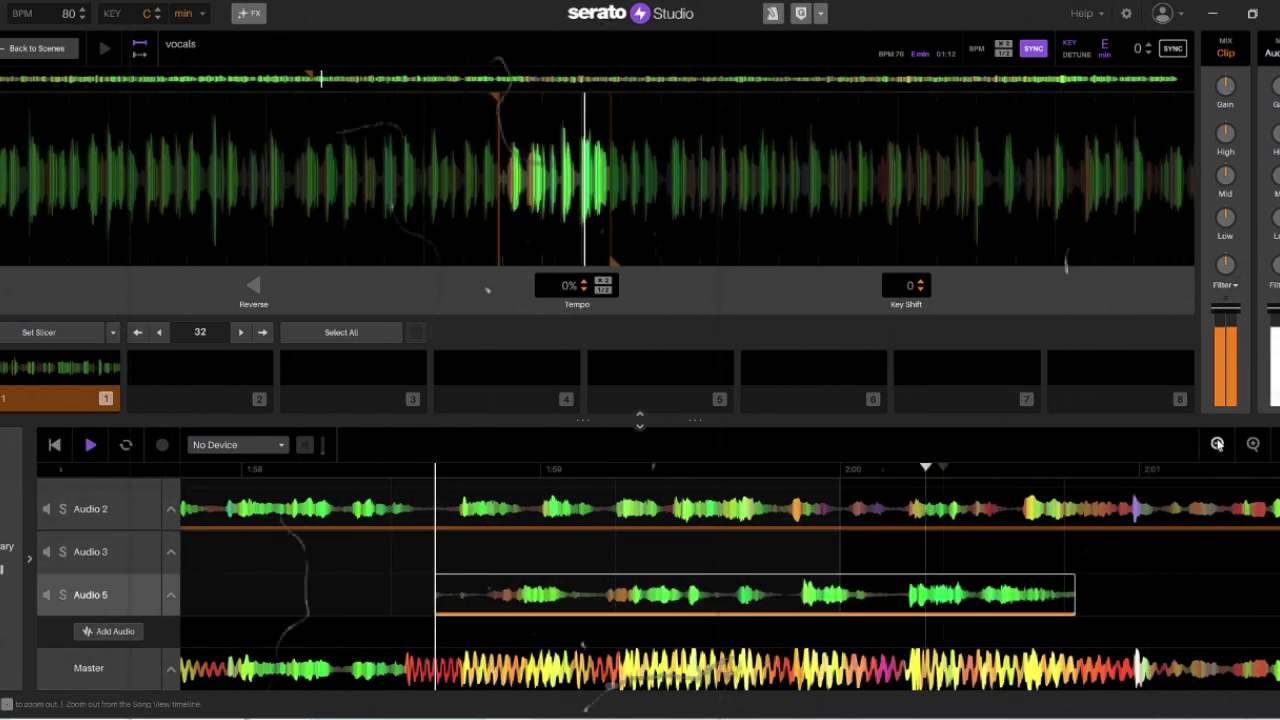
# Delete the fourth pasted Audio 5 clip near 2:05
pyautogui.click(1217, 444)
pyautogui.click(1217, 444)
pyautogui.click(1217, 444)
pyautogui.click(1217, 444)
pyautogui.click(1217, 444)
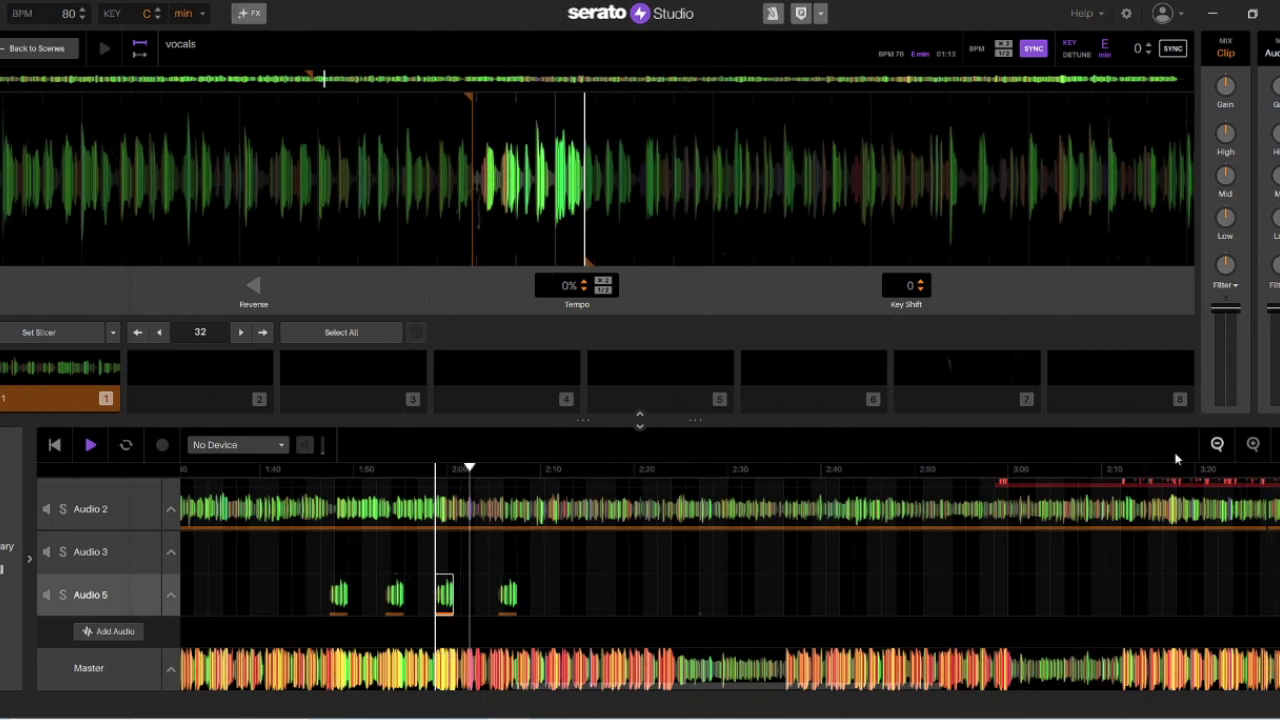
pyautogui.click(509, 595)
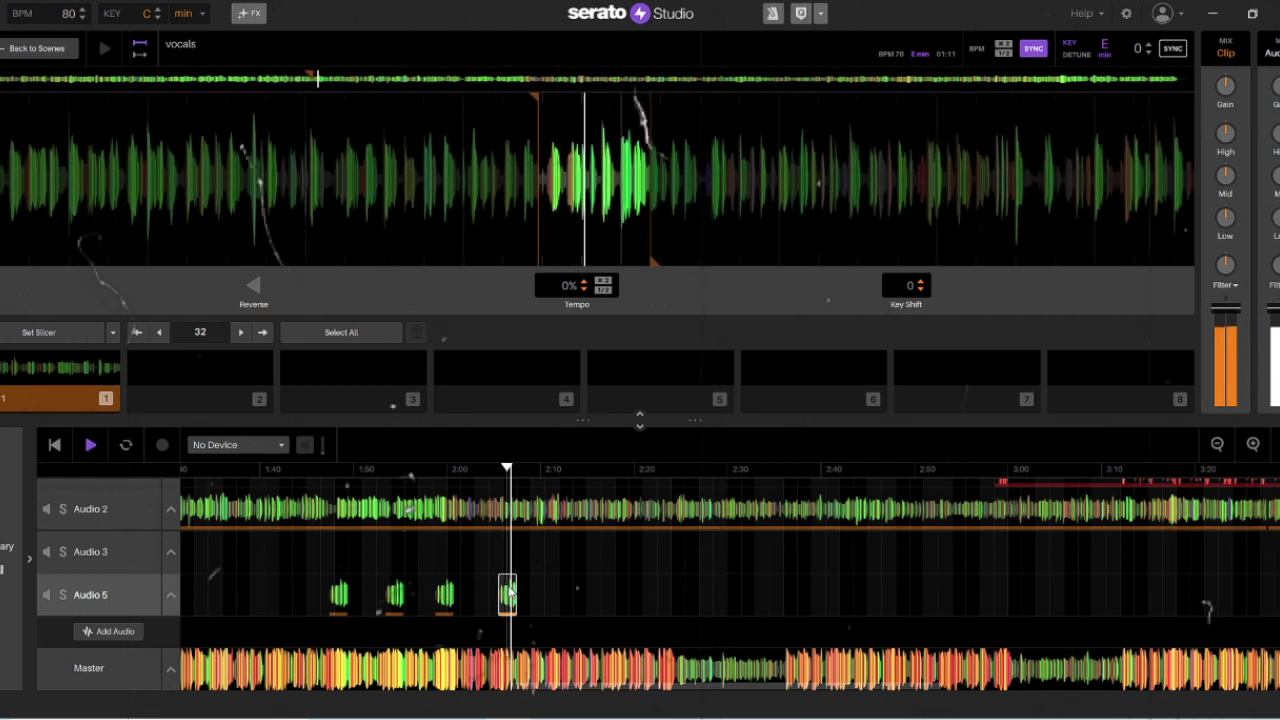
pyautogui.press('Delete')
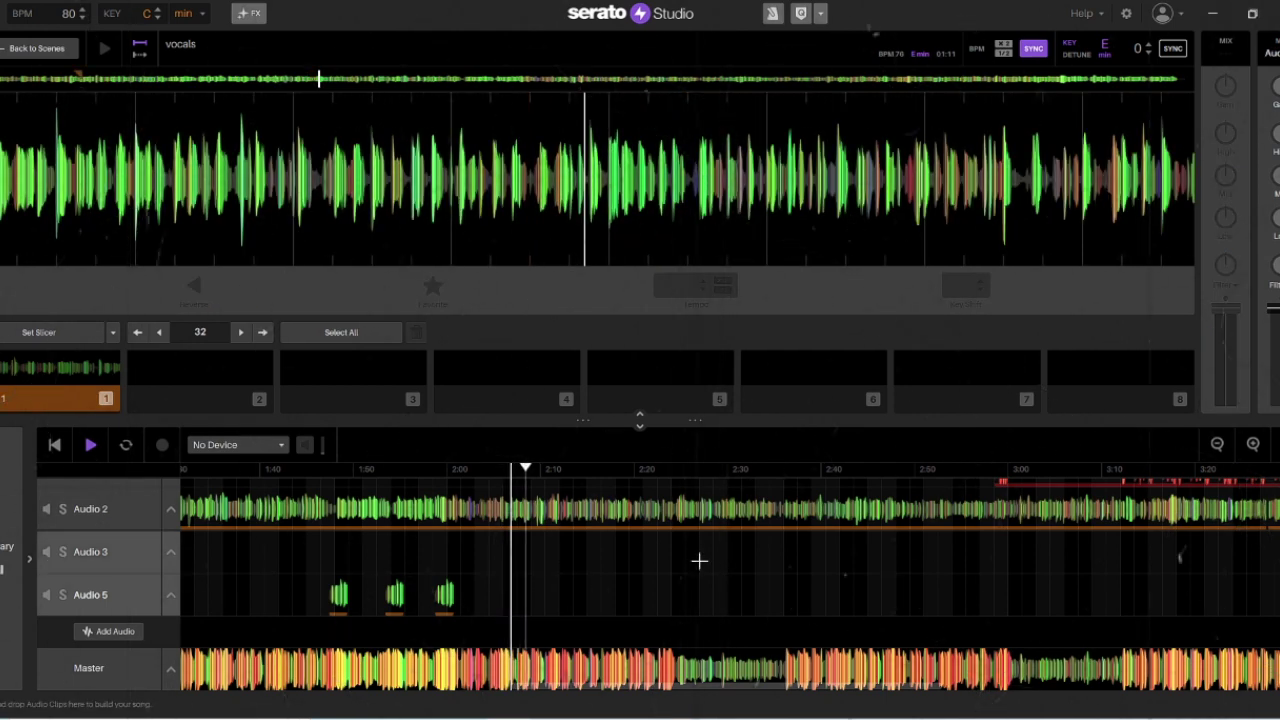
# Play the song at several points between about 2:37 and 3:50 to locate the next section for the vocal snippets
pyautogui.moveTo(725, 688); pyautogui.dragTo(763, 709)
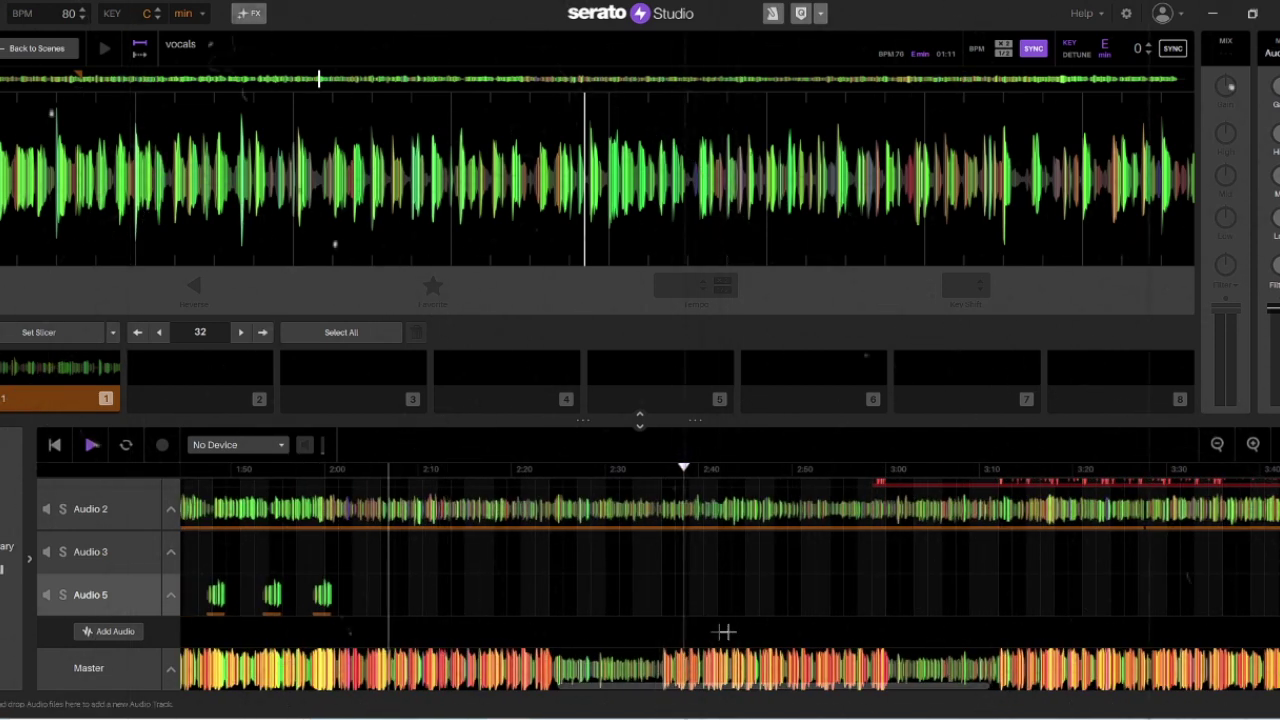
pyautogui.click(806, 630)
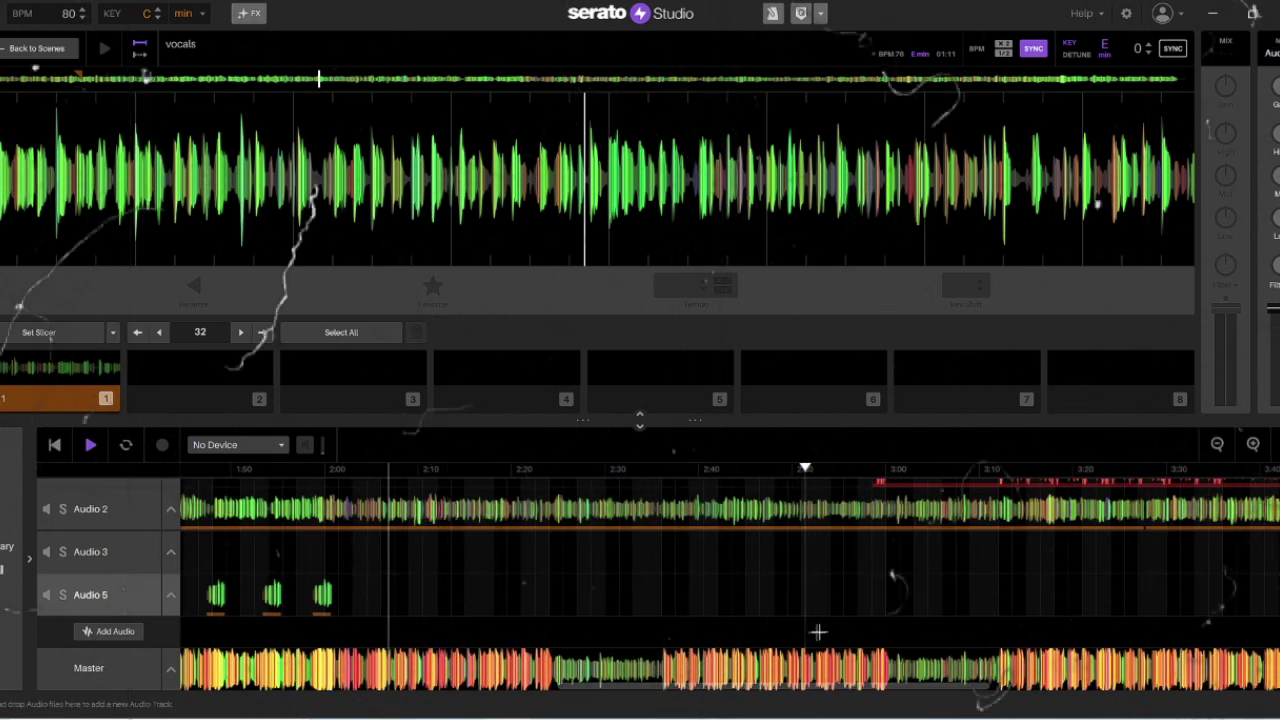
pyautogui.click(907, 626)
pyautogui.click(975, 623)
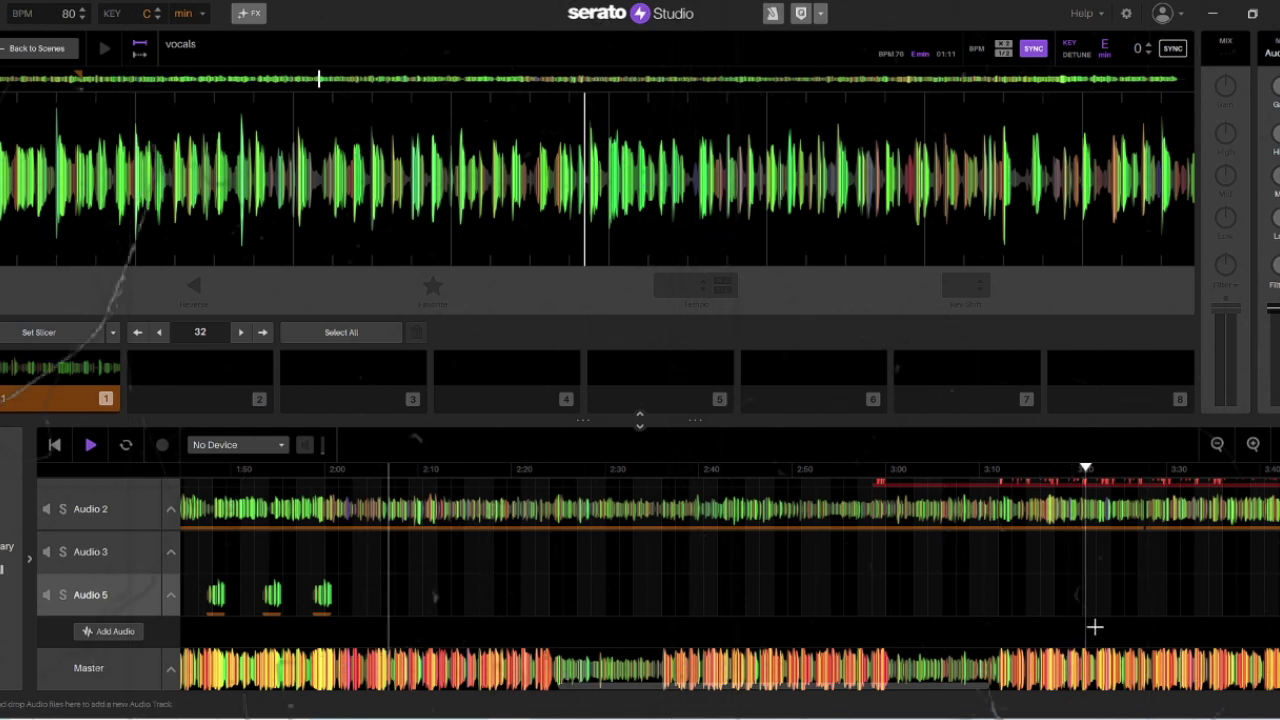
pyautogui.moveTo(962, 688); pyautogui.dragTo(1065, 690)
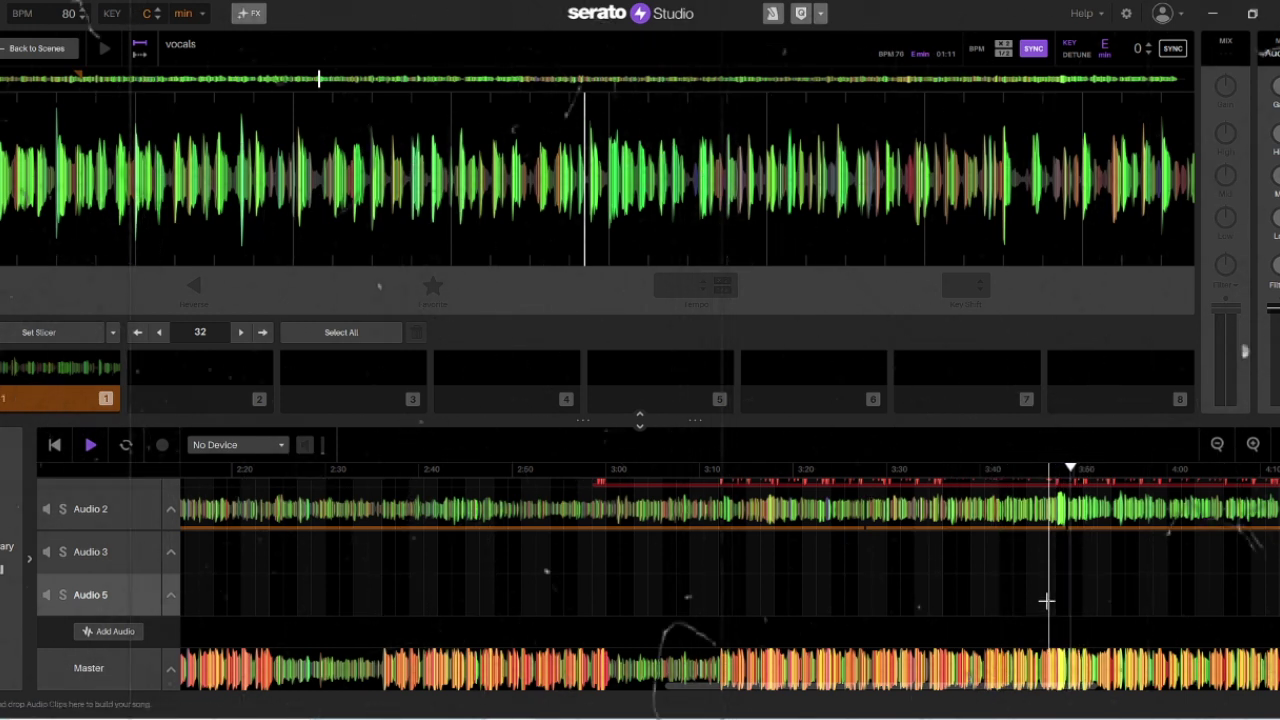
# Paste the four vocal clips onto Audio 5 at about 3:46 and shift them so the first starts at about 3:46.5
pyautogui.rightClick(1046, 600)
pyautogui.click(1085, 651)
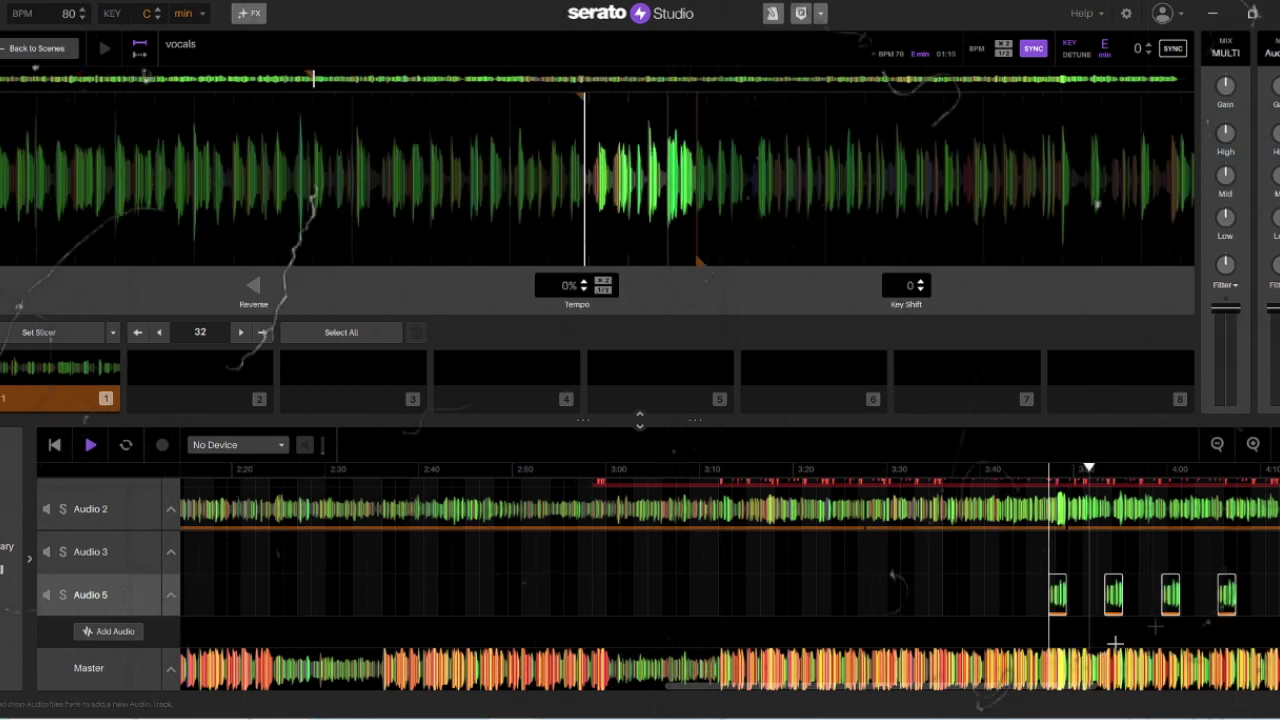
pyautogui.click(1254, 445)
pyautogui.click(1254, 445)
pyautogui.click(1254, 445)
pyautogui.moveTo(1090, 596); pyautogui.dragTo(1048, 598)
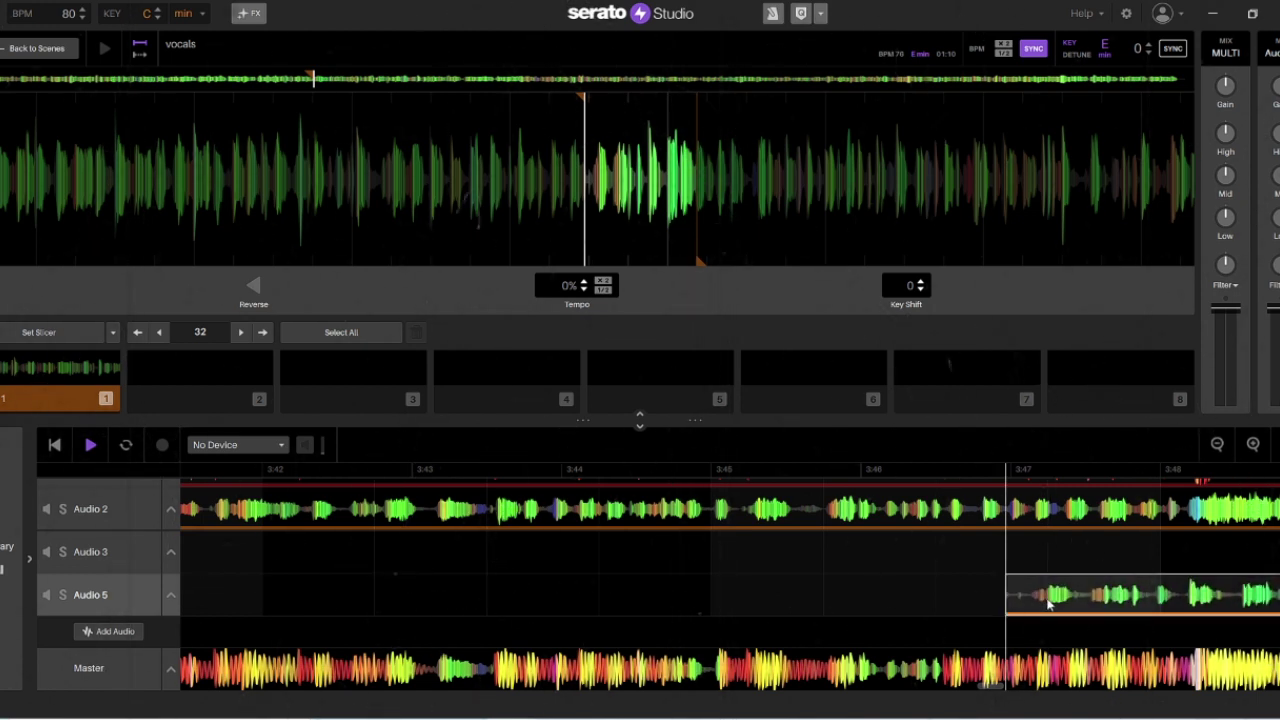
pyautogui.moveTo(1048, 600); pyautogui.dragTo(1006, 598)
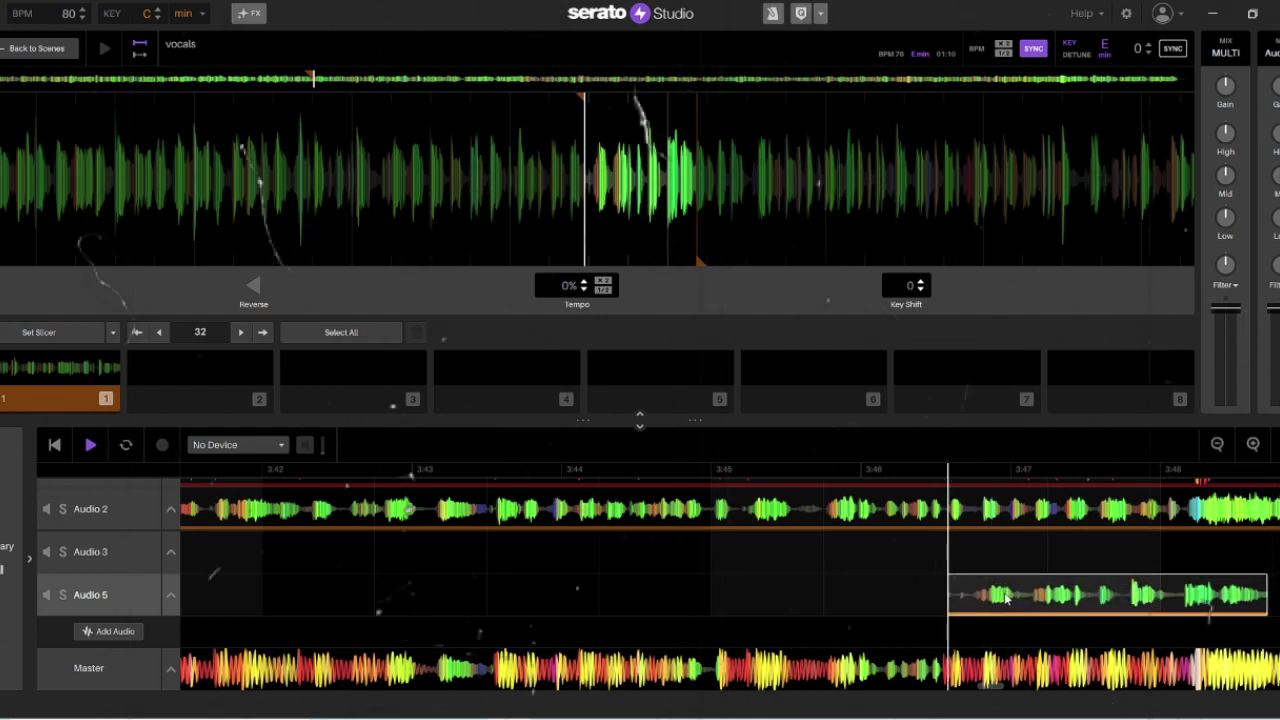
pyautogui.click(808, 640)
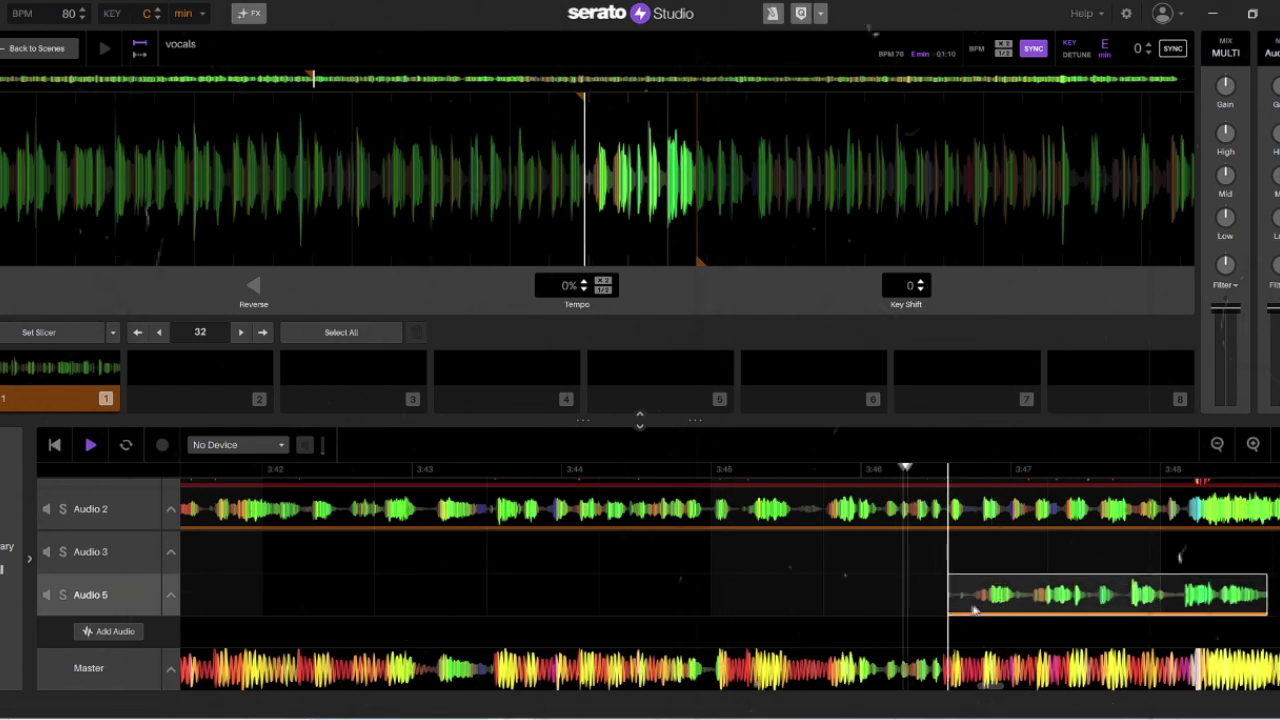
# Nudge the selected Audio 5 clips slightly later so the first starts at about 3:46.6, checking the timing by playback
pyautogui.moveTo(980, 608); pyautogui.dragTo(996, 606)
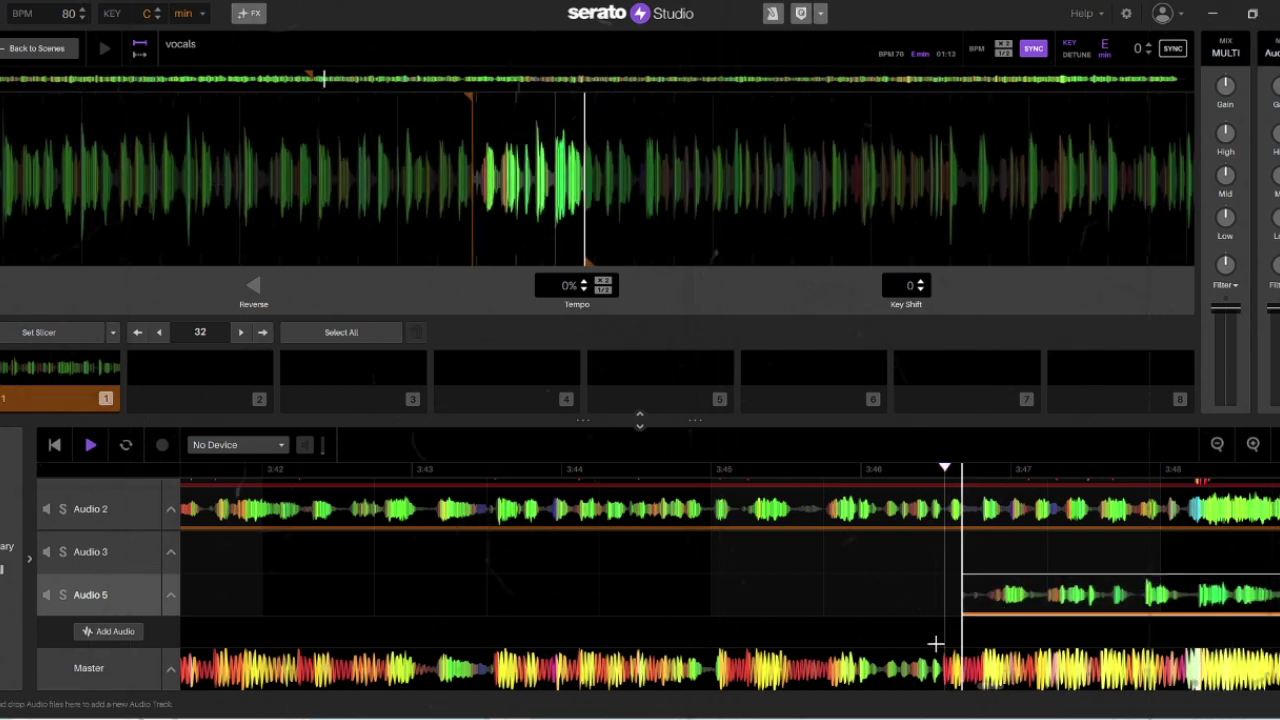
pyautogui.moveTo(1003, 614); pyautogui.dragTo(1008, 614)
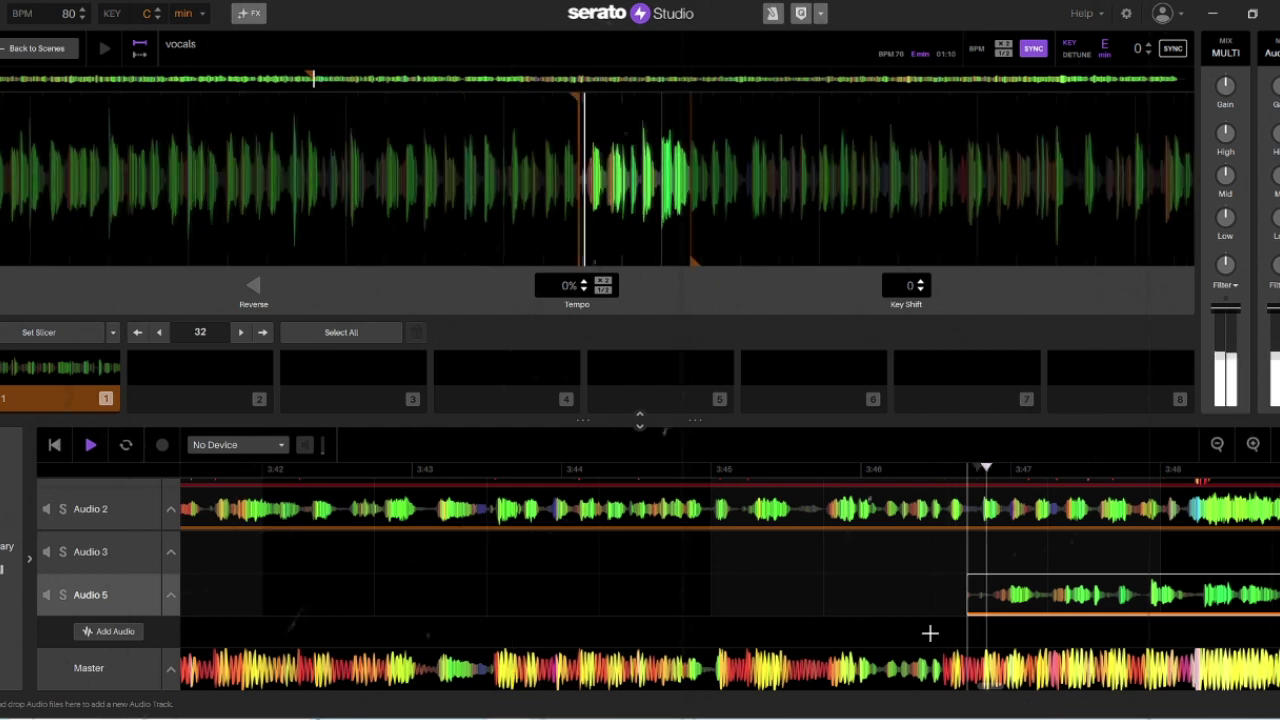
pyautogui.moveTo(989, 686); pyautogui.dragTo(992, 686)
pyautogui.moveTo(954, 622); pyautogui.dragTo(949, 612)
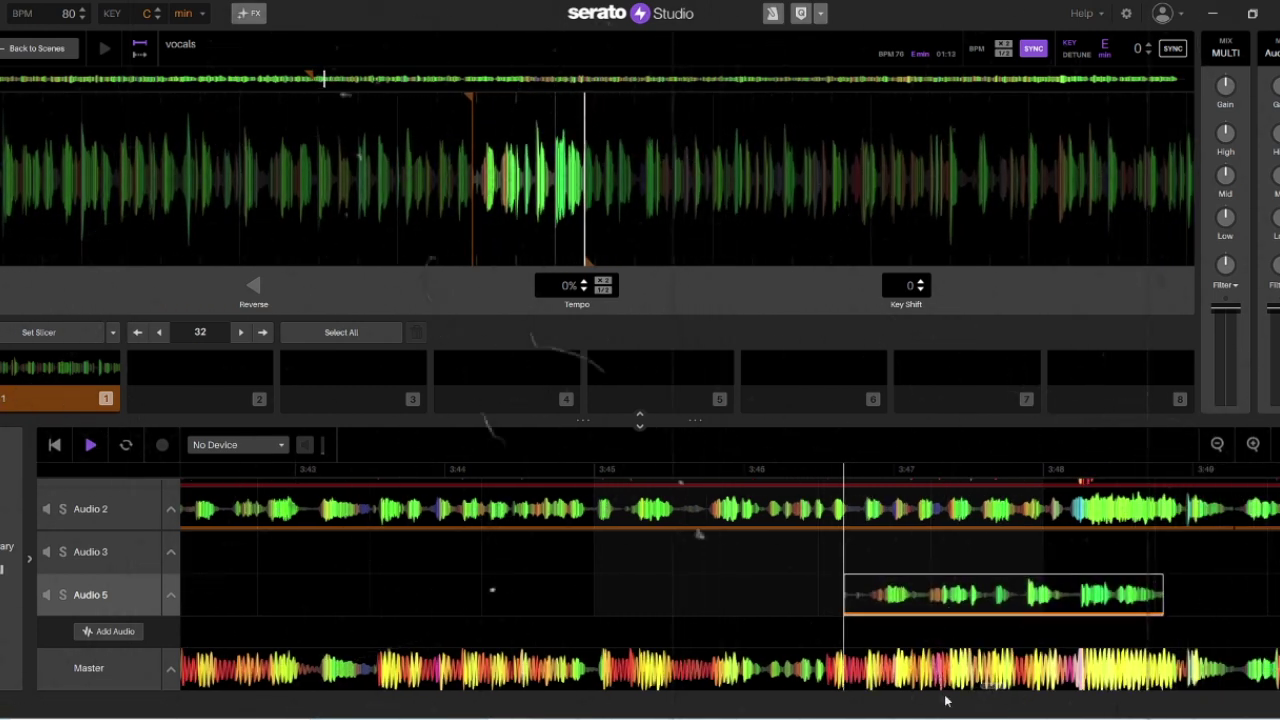
pyautogui.hscroll(1, 993, 685)
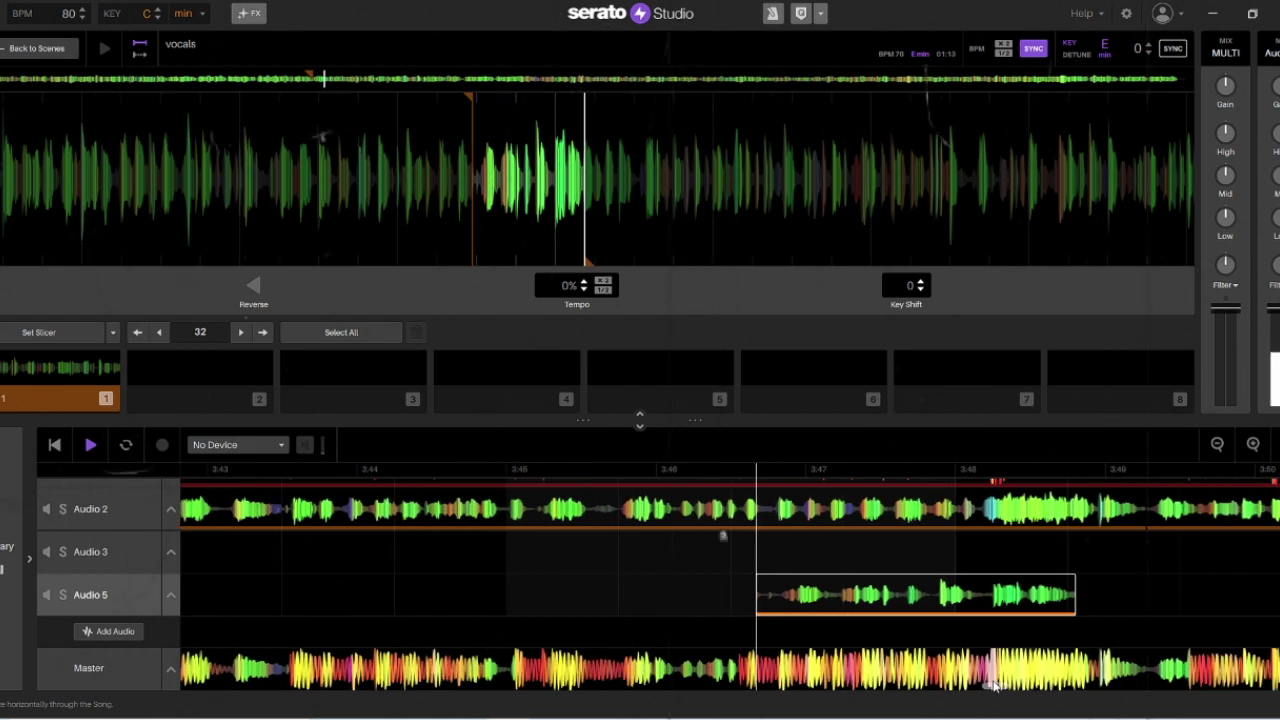
# Try the selected Audio 5 clips slightly earlier, with the first starting at about 3:46.4, and play them back
pyautogui.moveTo(931, 606); pyautogui.dragTo(894, 597)
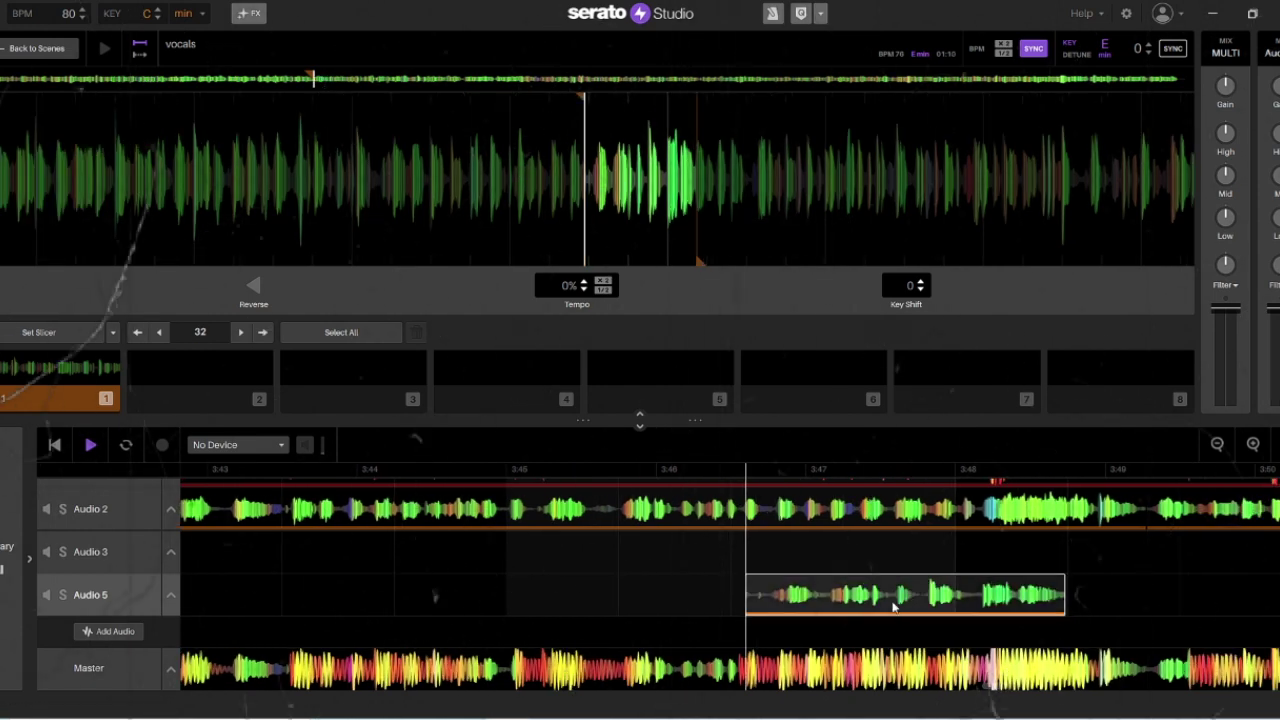
pyautogui.moveTo(808, 606); pyautogui.dragTo(797, 601)
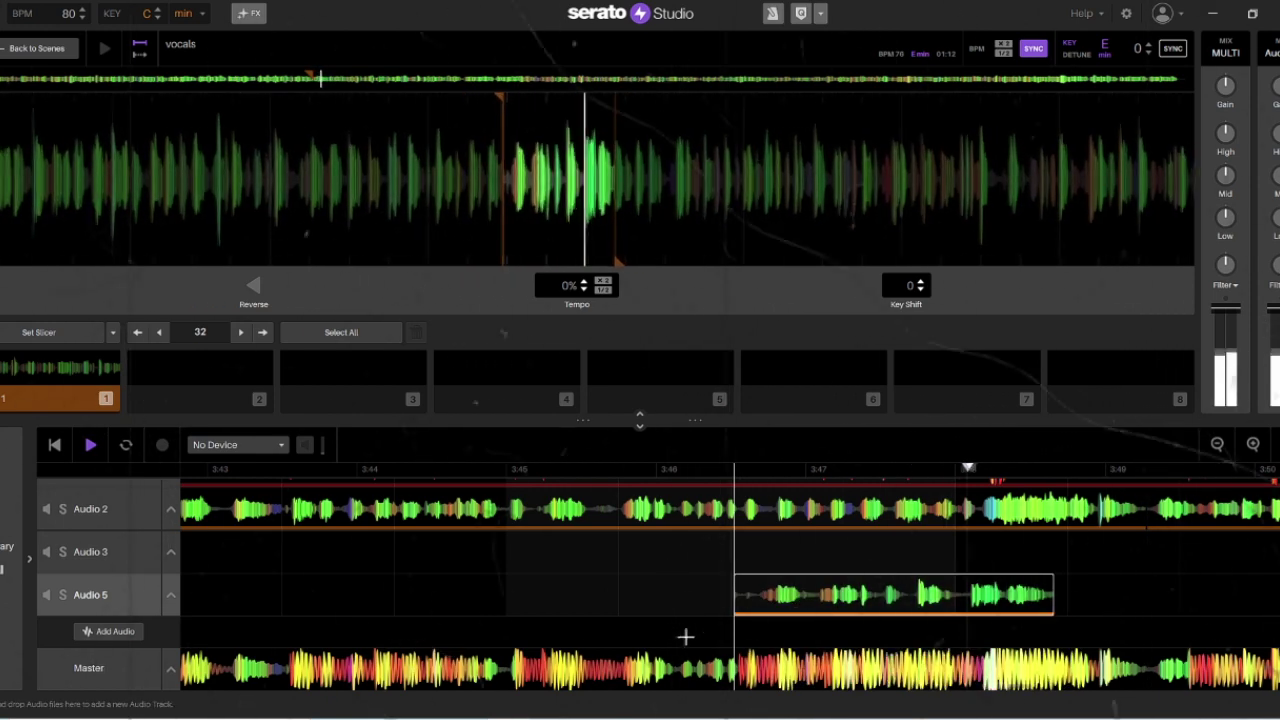
pyautogui.press('space')
pyautogui.press('space')
# Shift the Audio 5 clips later again and fine-tune the first one alone to start at about 3:46.6
pyautogui.moveTo(791, 601); pyautogui.dragTo(799, 597)
pyautogui.moveTo(723, 536); pyautogui.dragTo(808, 596)
pyautogui.click(734, 617)
pyautogui.click(774, 611)
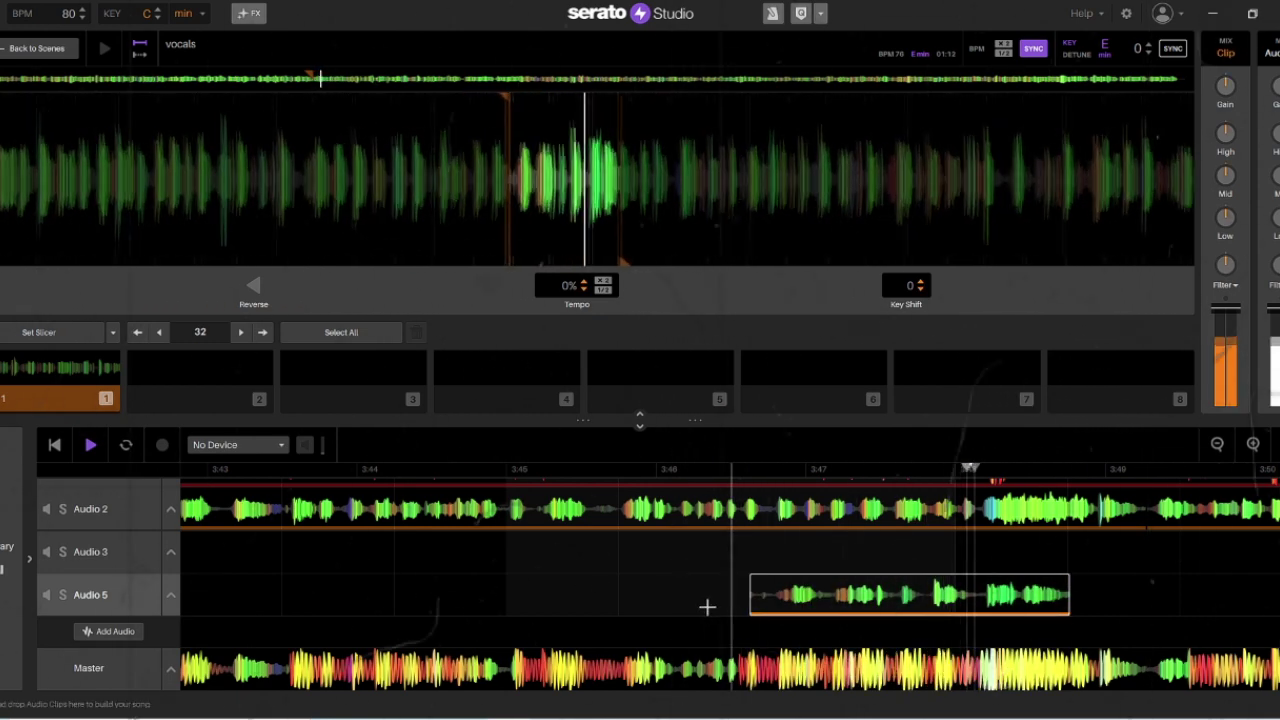
pyautogui.moveTo(777, 597); pyautogui.dragTo(778, 600)
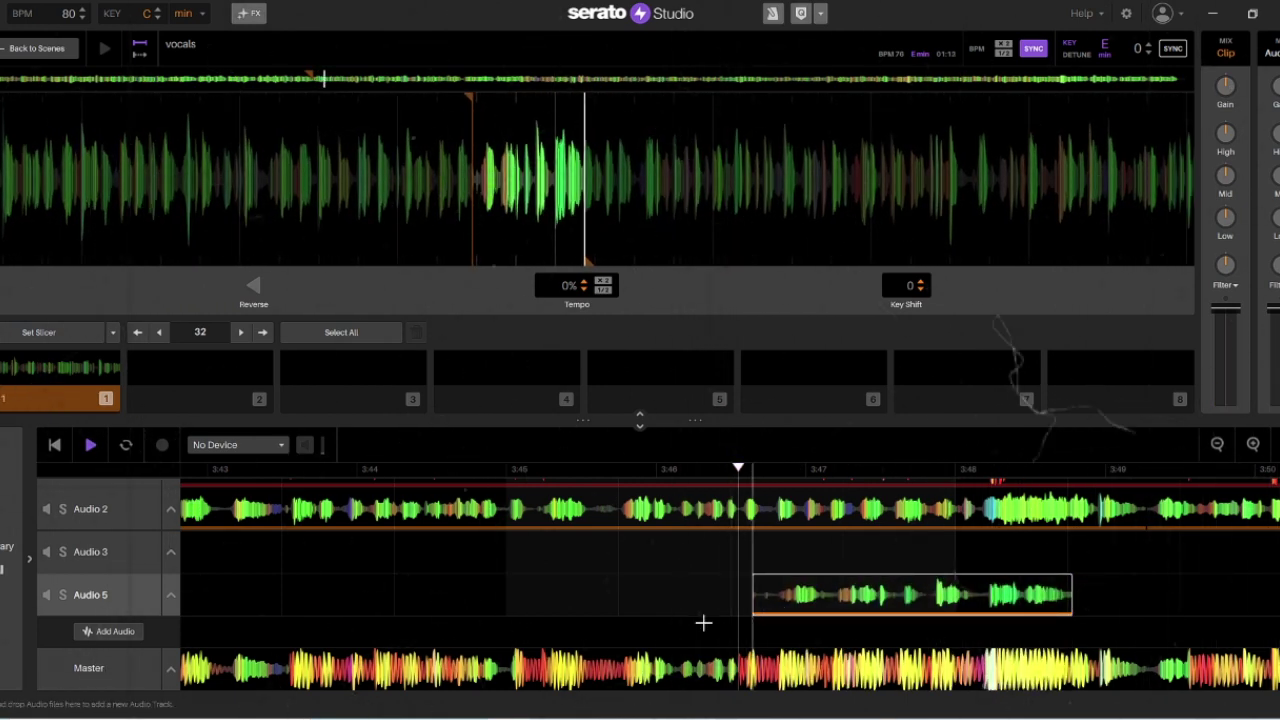
# Fine-tune the second pasted Audio 5 vocal clip by playback so it starts at about 3:52.5
pyautogui.click(990, 680)
pyautogui.moveTo(998, 689); pyautogui.dragTo(1012, 688)
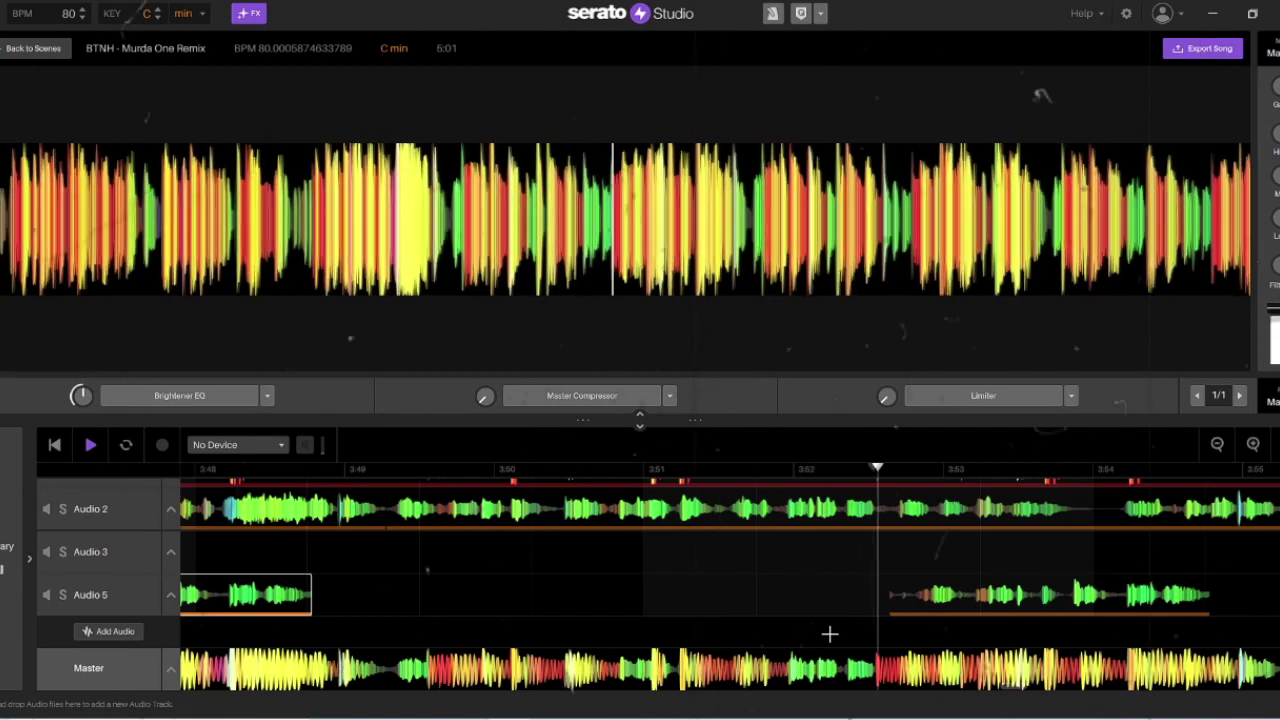
pyautogui.moveTo(930, 598)
pyautogui.mouseDown()
pyautogui.moveTo(943, 598)
pyautogui.moveTo(932, 598)
pyautogui.mouseUp()
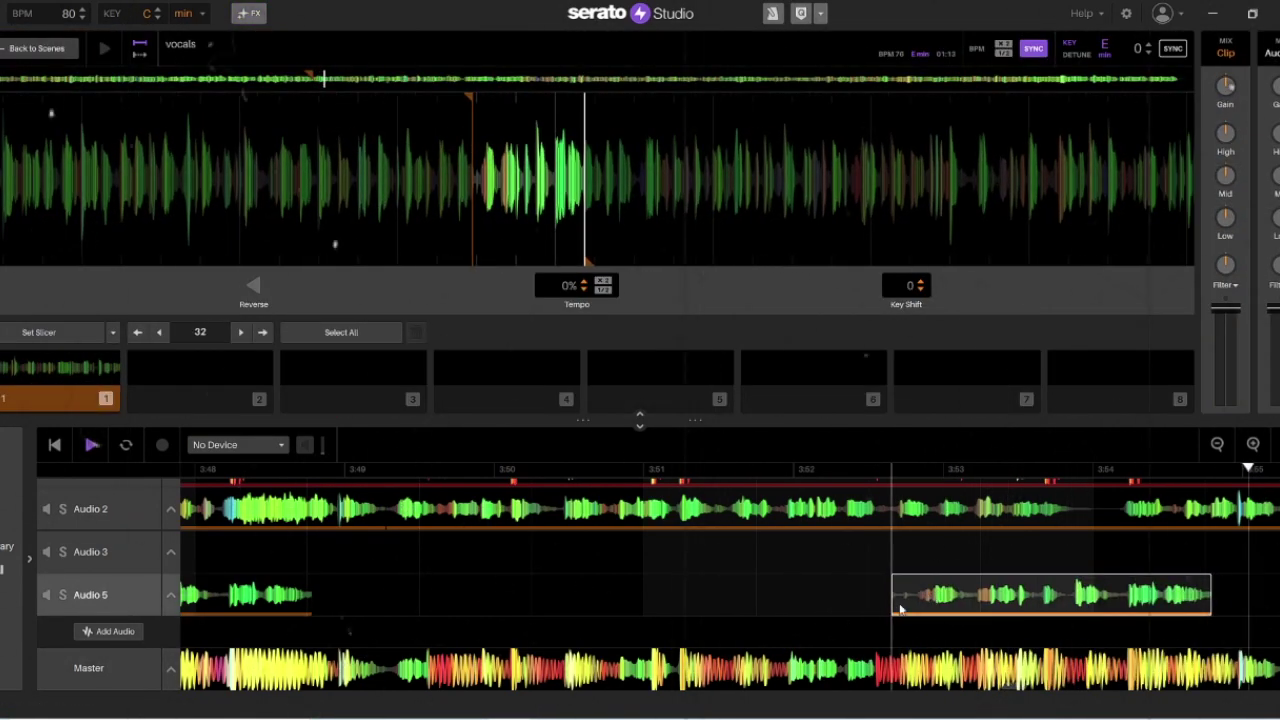
pyautogui.click(797, 645)
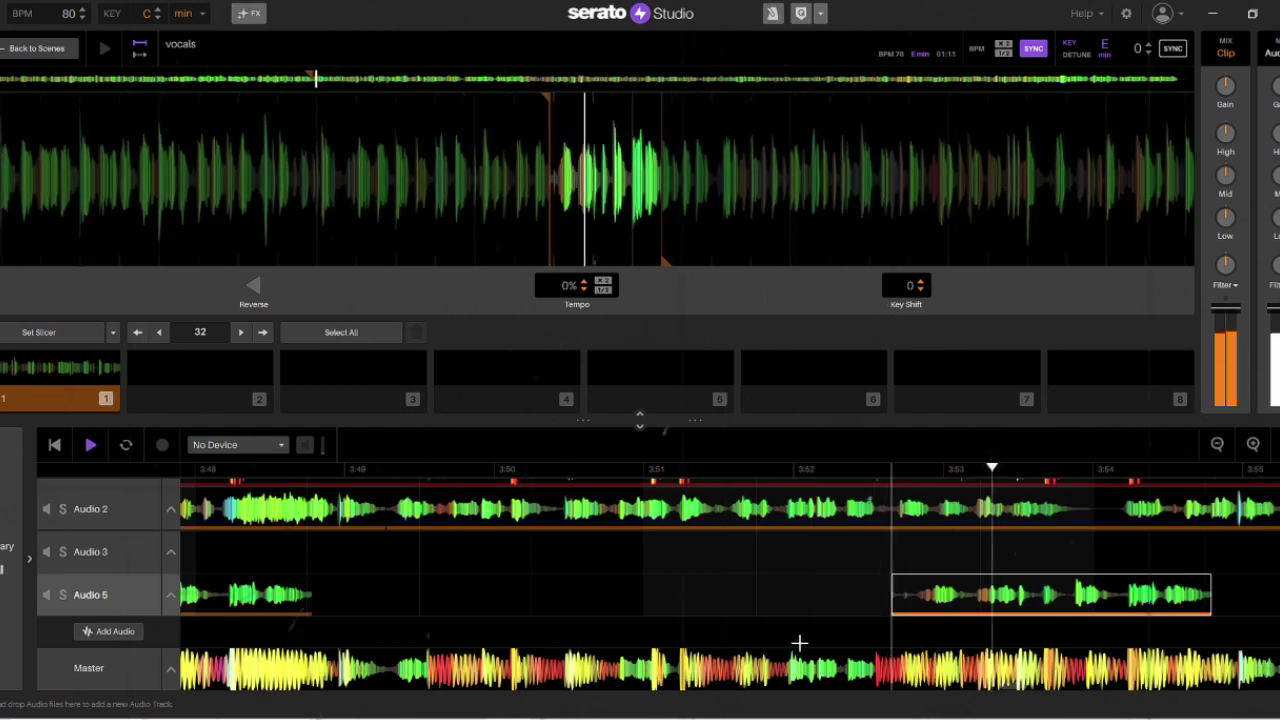
pyautogui.moveTo(929, 595); pyautogui.dragTo(913, 607)
pyautogui.click(851, 626)
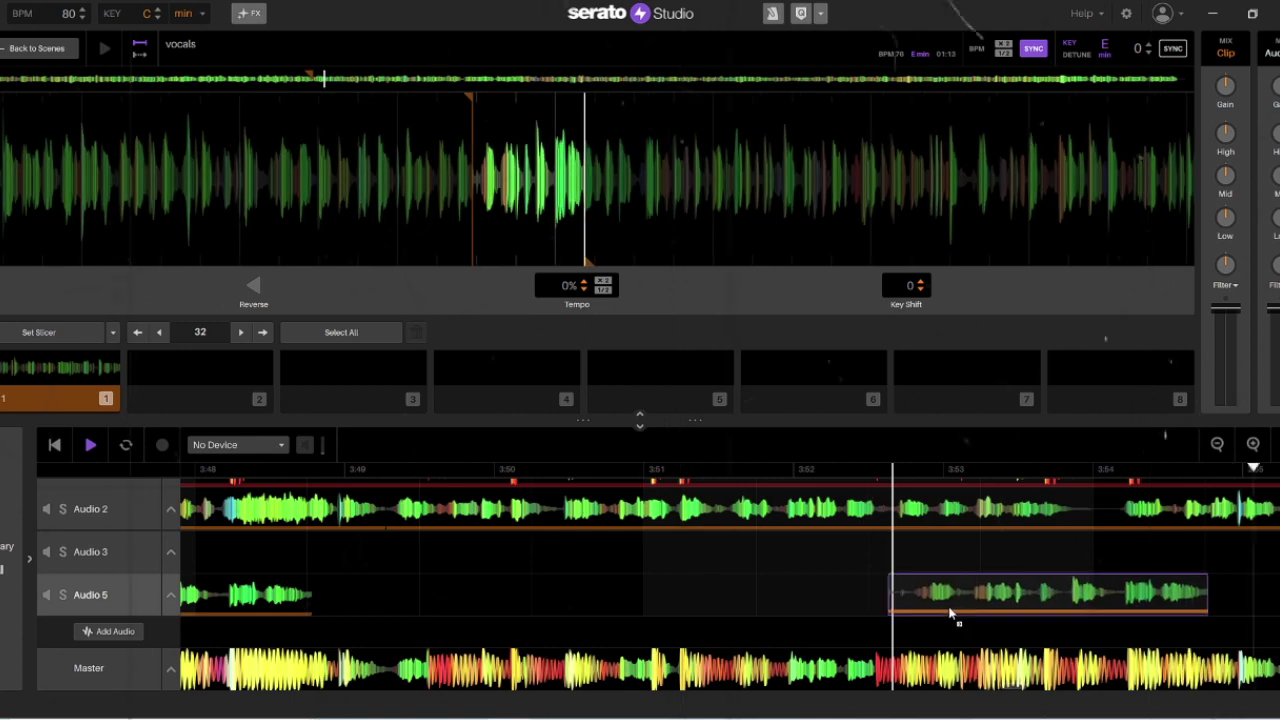
pyautogui.moveTo(951, 614); pyautogui.dragTo(927, 622)
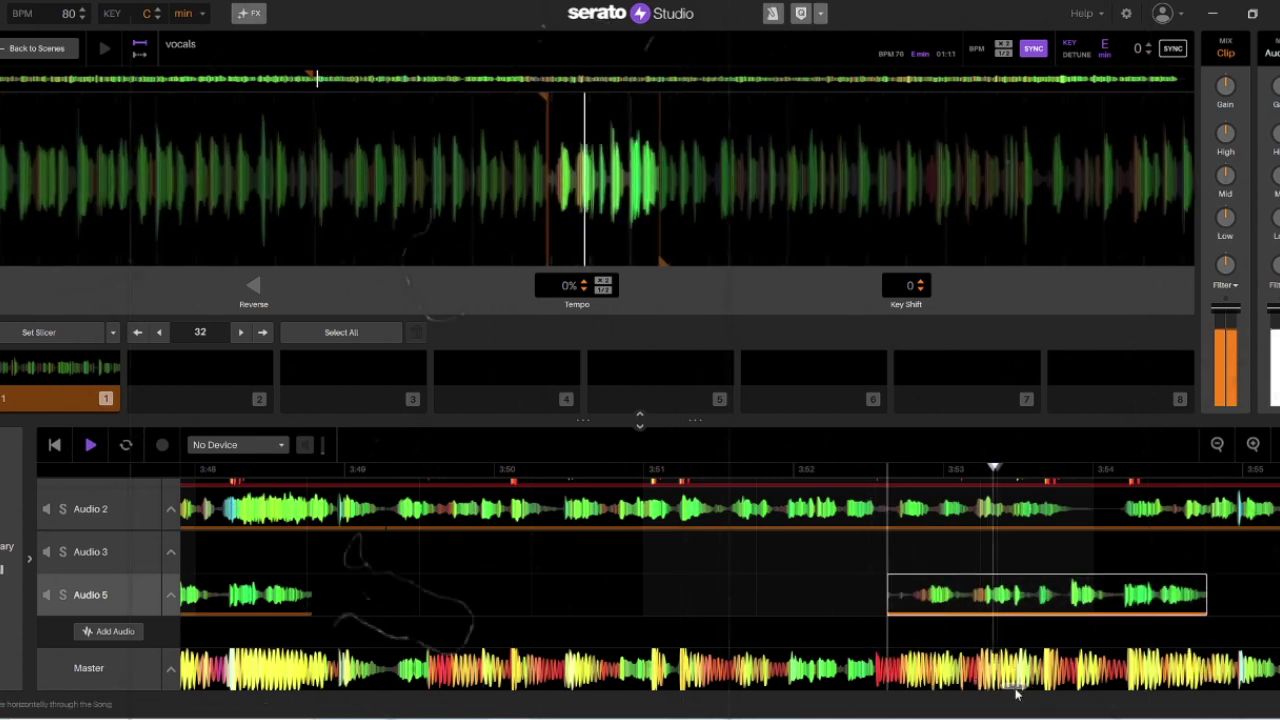
# Align the third pasted Audio 5 vocal clip with the lead vocal, starting it at about 3:58.6
pyautogui.moveTo(1014, 691); pyautogui.dragTo(1015, 694)
pyautogui.hscroll(10, 1014, 693)
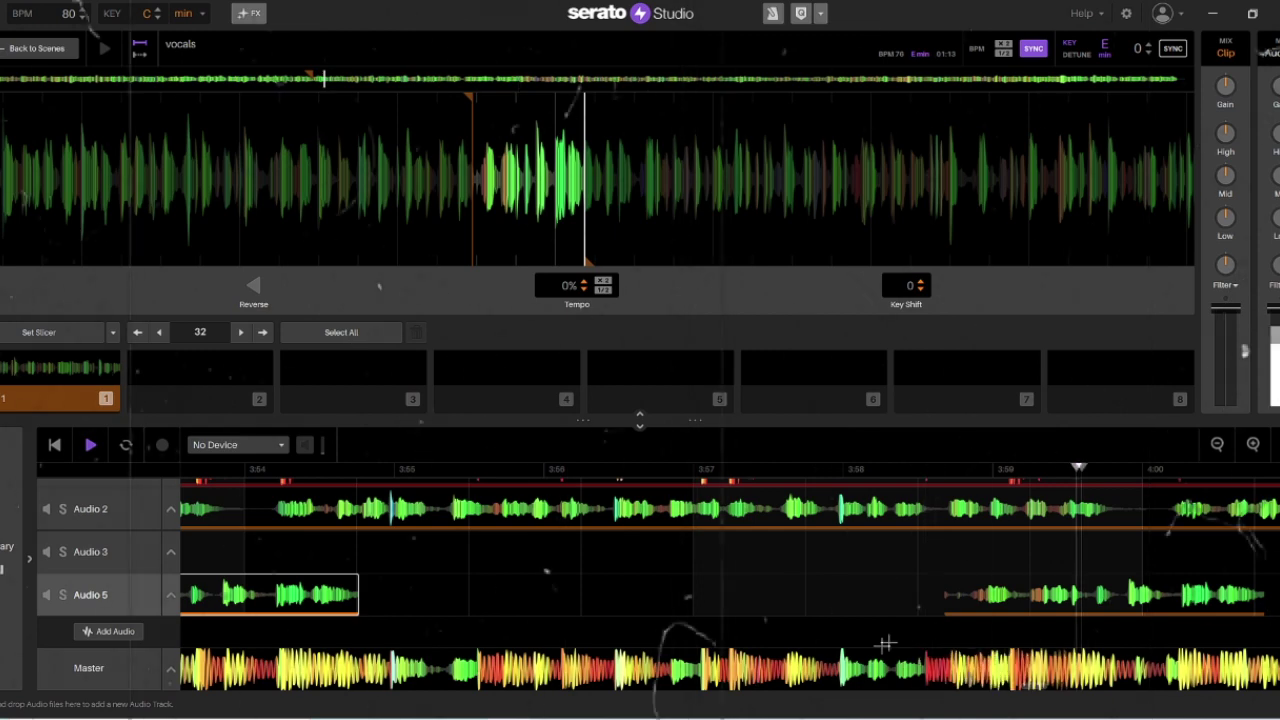
pyautogui.moveTo(967, 609); pyautogui.dragTo(984, 597)
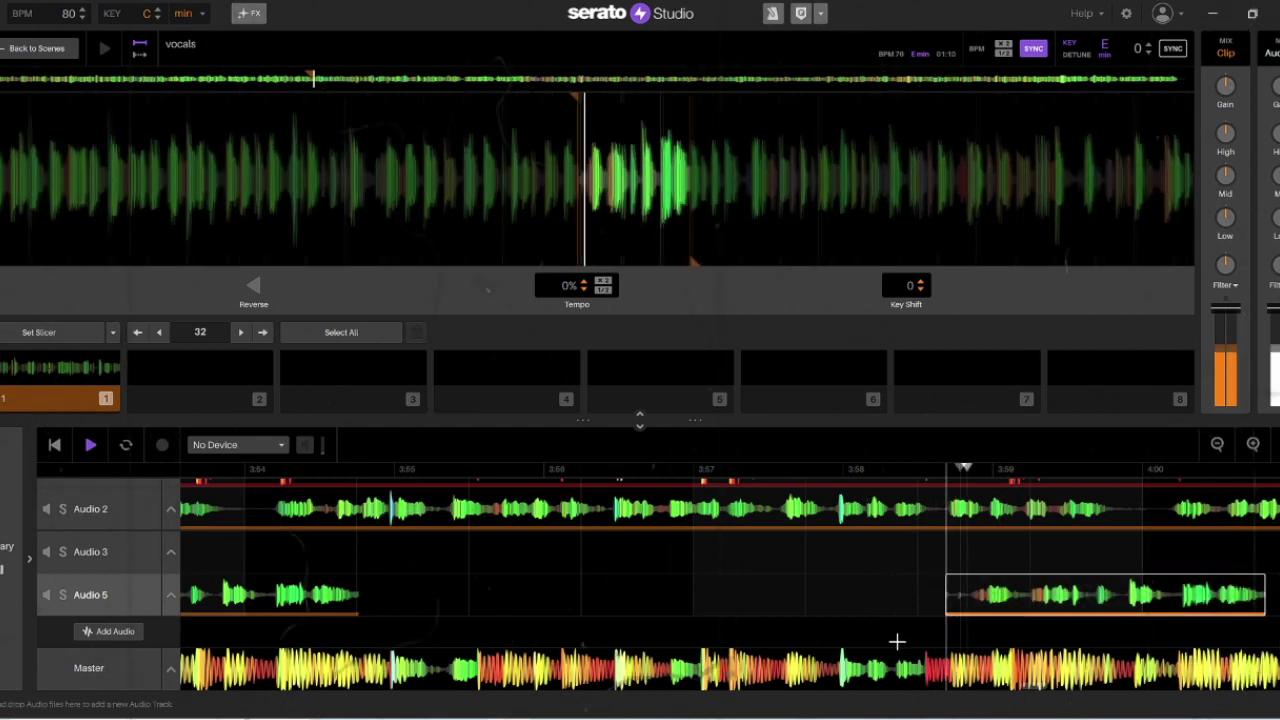
pyautogui.click(906, 627)
pyautogui.moveTo(963, 608); pyautogui.dragTo(951, 606)
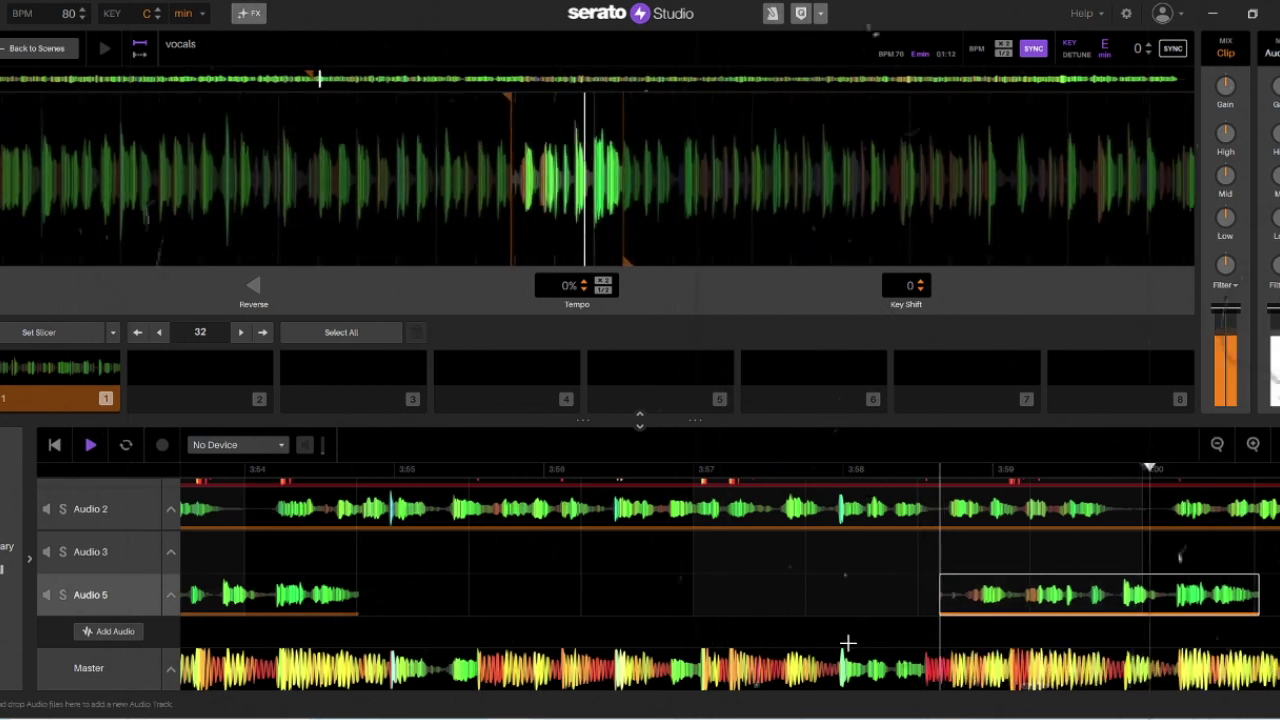
# Align the fourth pasted Audio 5 vocal clip by playback so it starts at about 4:04.5
pyautogui.moveTo(1029, 689); pyautogui.dragTo(1057, 686)
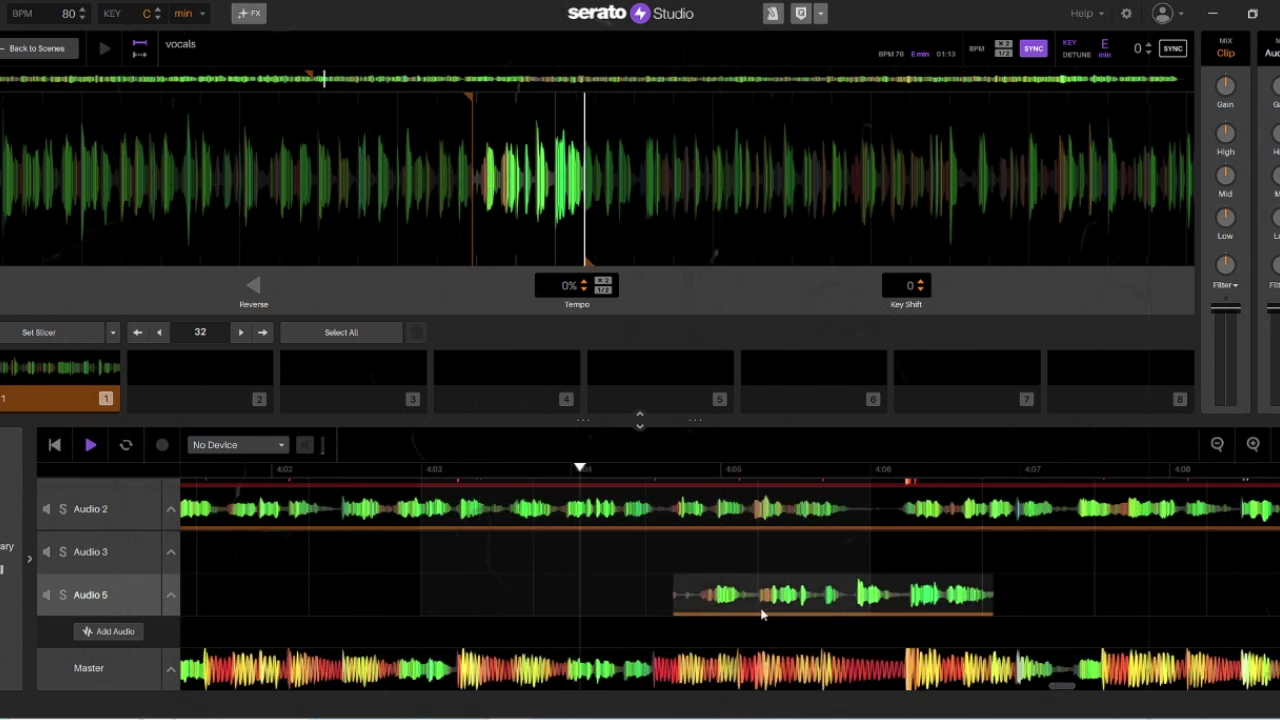
pyautogui.moveTo(737, 595); pyautogui.dragTo(732, 594)
pyautogui.press('space')
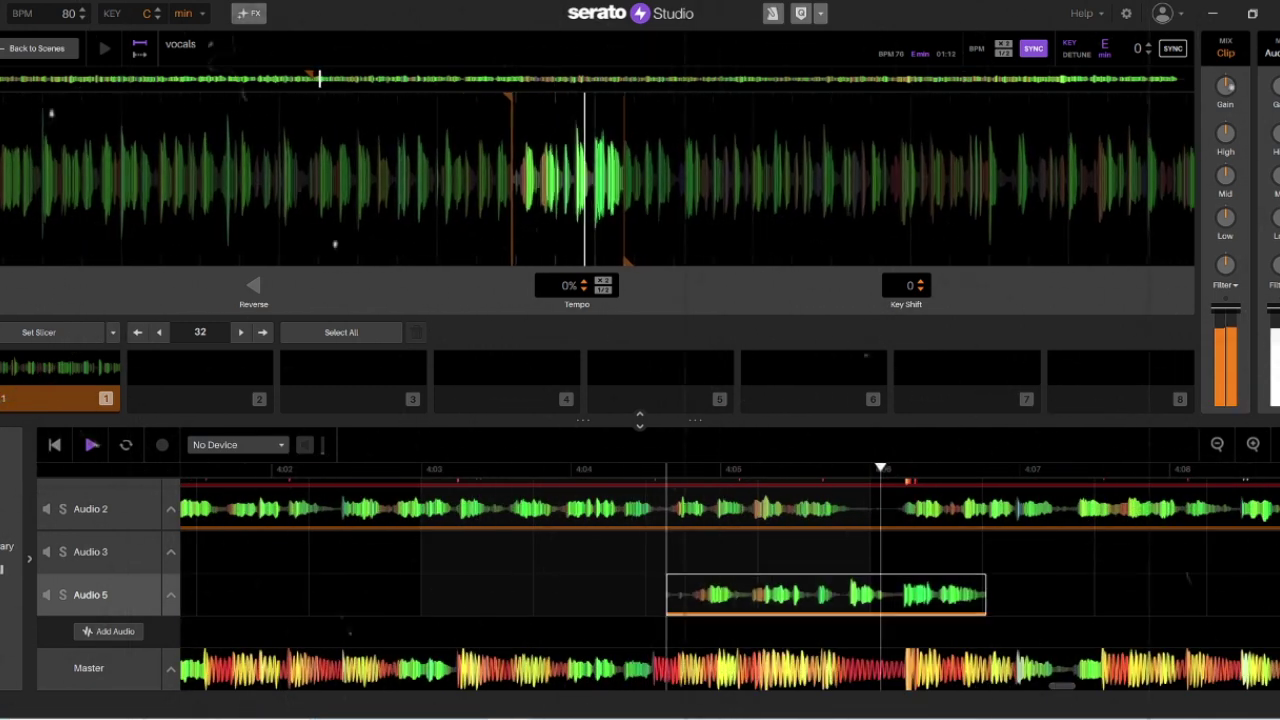
pyautogui.click(646, 637)
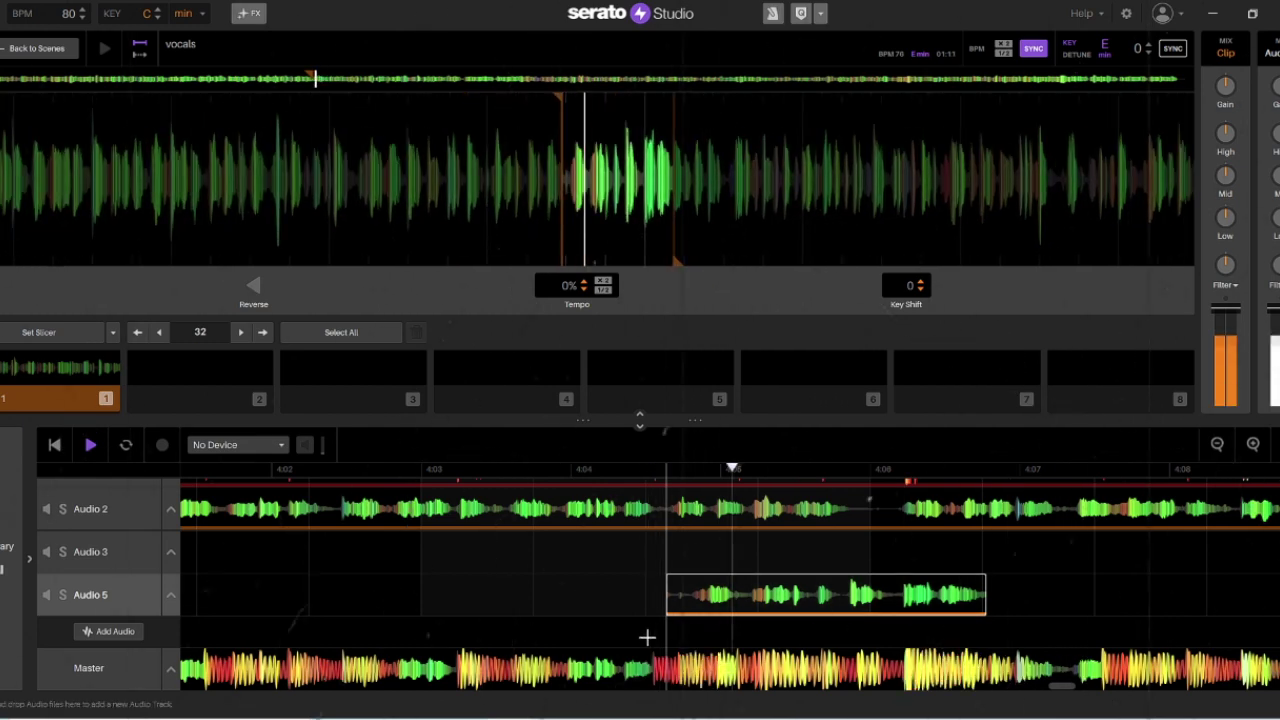
pyautogui.click(702, 613)
pyautogui.moveTo(706, 608); pyautogui.dragTo(701, 608)
pyautogui.press('space')
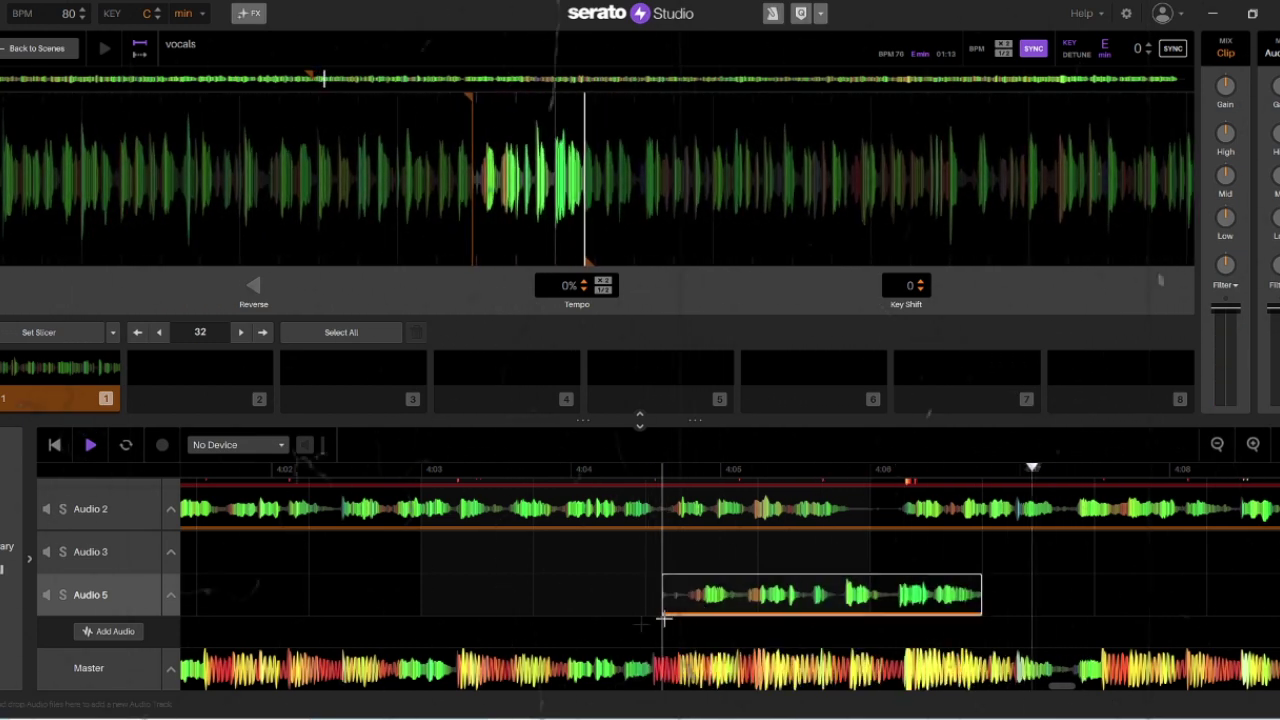
pyautogui.press('space')
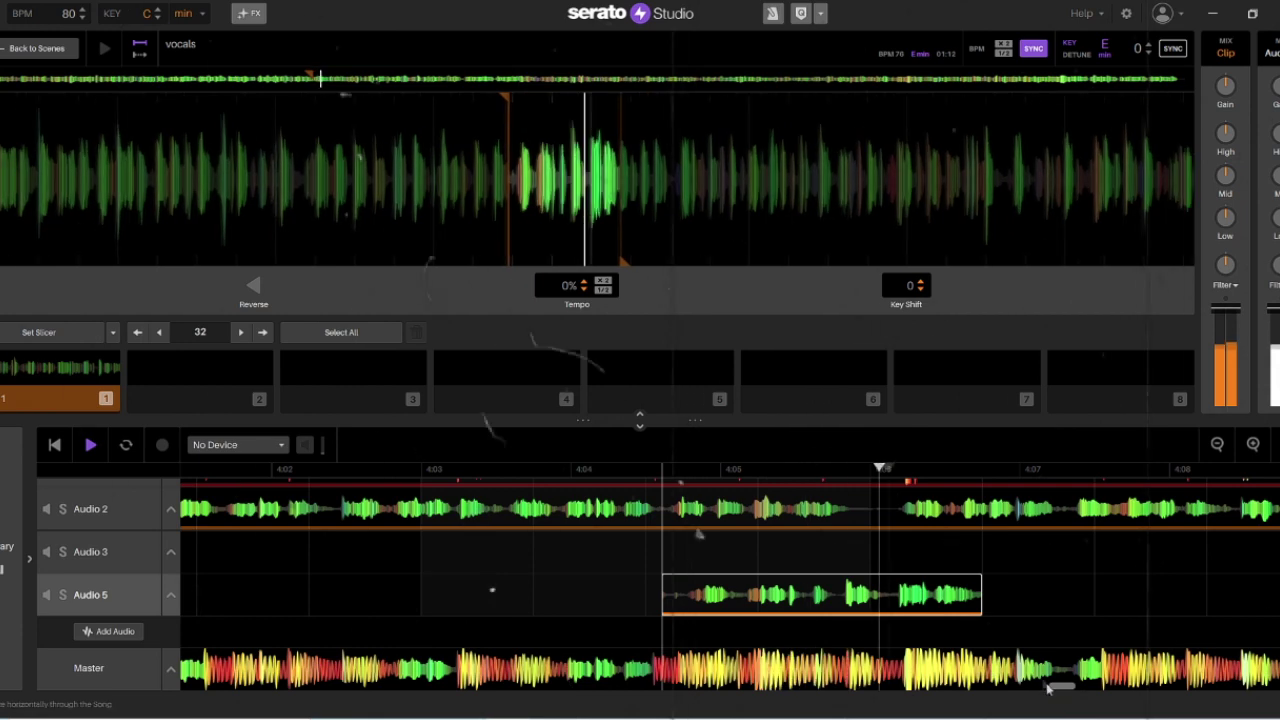
pyautogui.moveTo(932, 604); pyautogui.dragTo(937, 605)
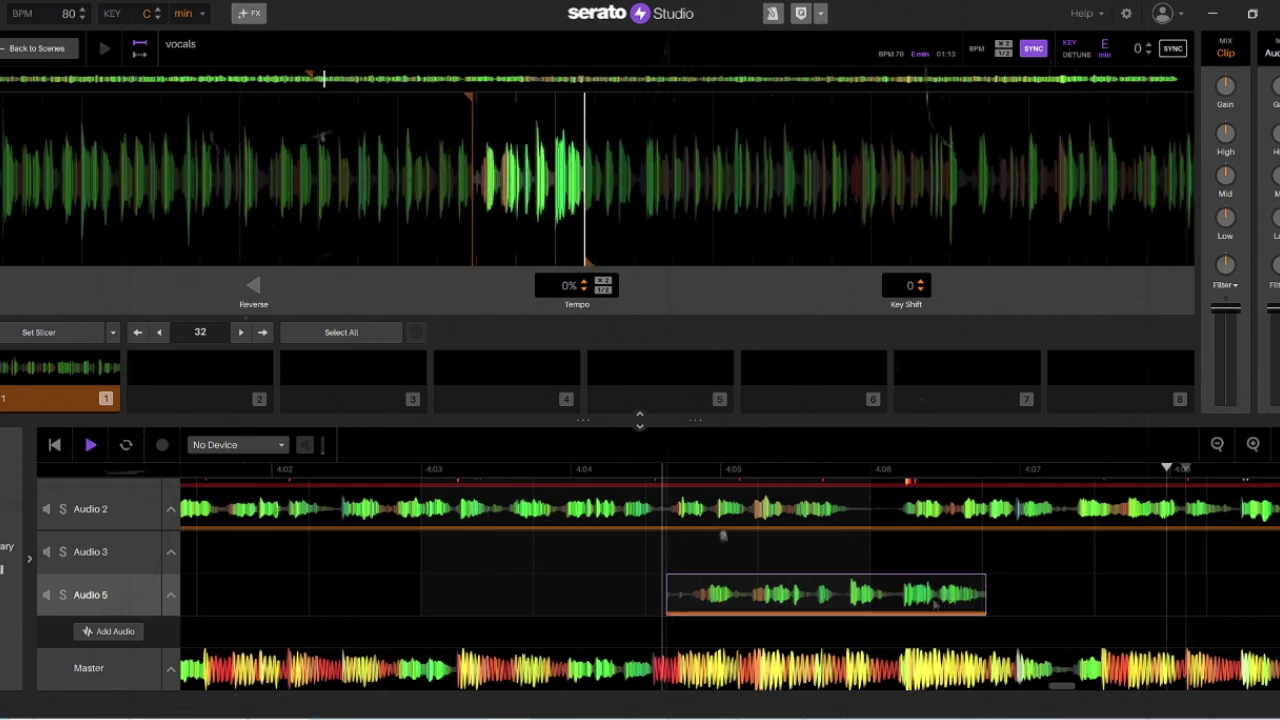
pyautogui.click(650, 640)
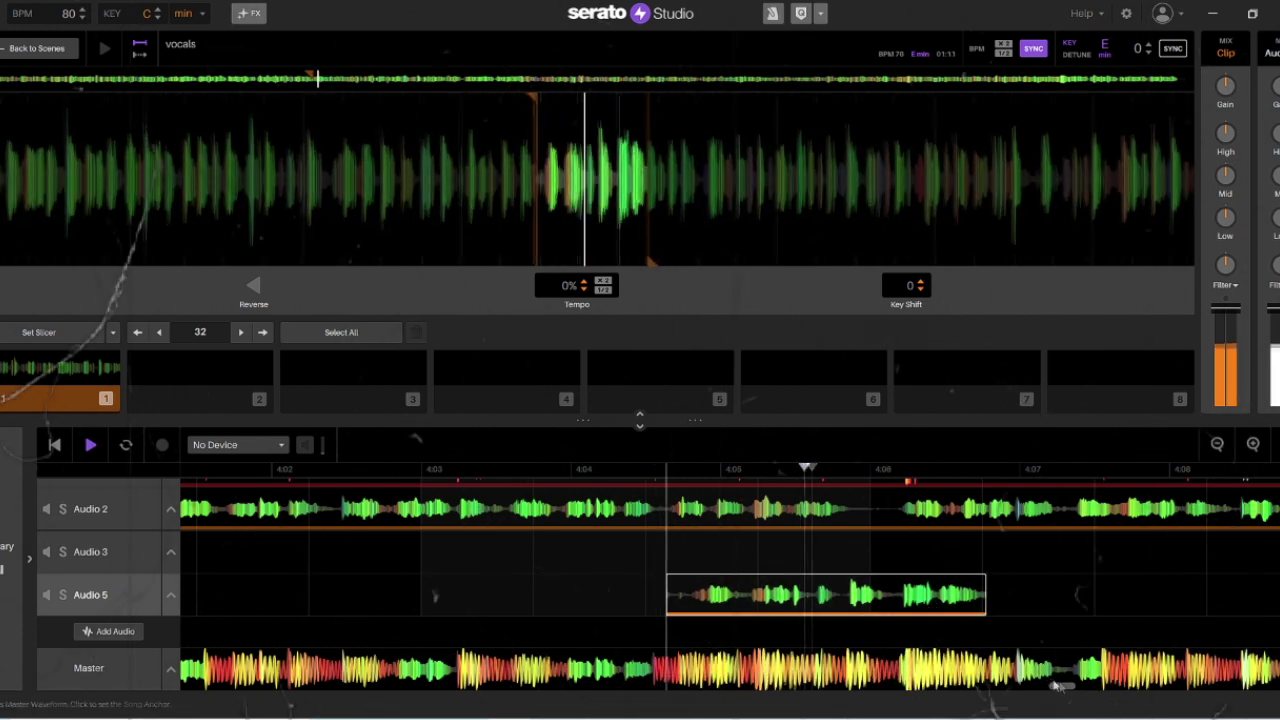
# Check the end of the arrangement on the timeline and save the project
pyautogui.moveTo(1060, 685); pyautogui.dragTo(1088, 685)
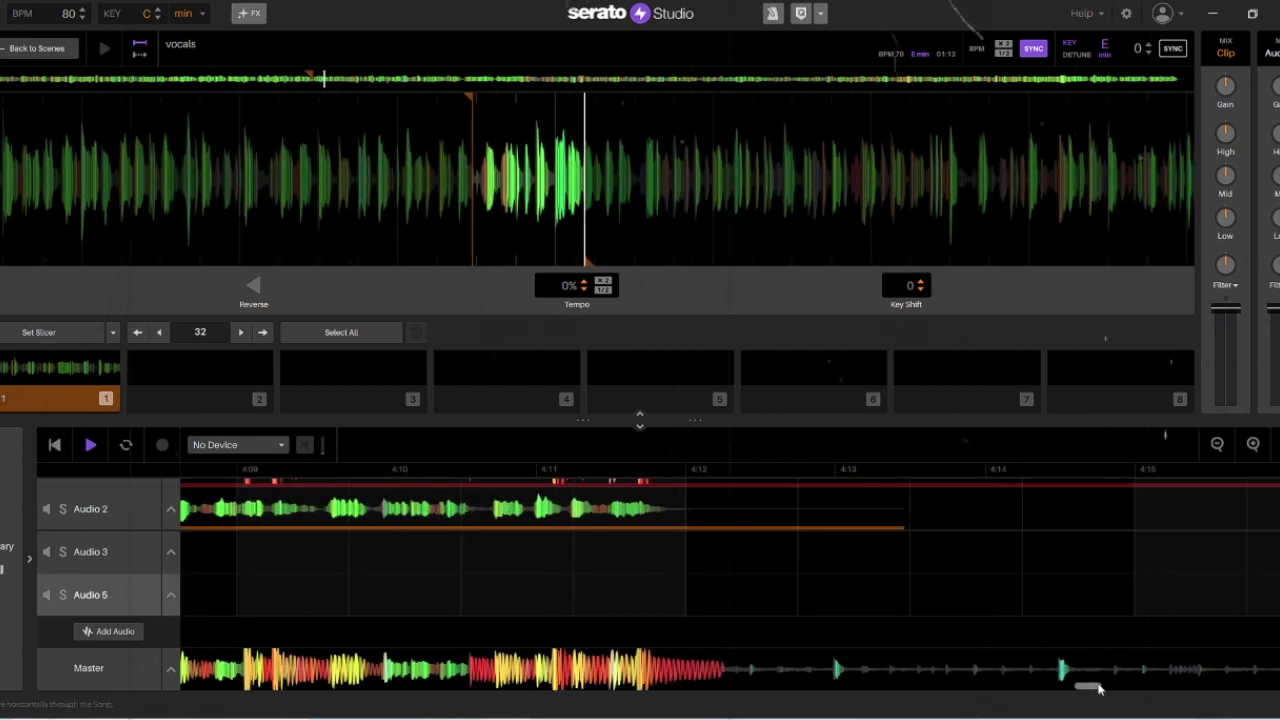
pyautogui.click(1218, 444)
pyautogui.click(1218, 444)
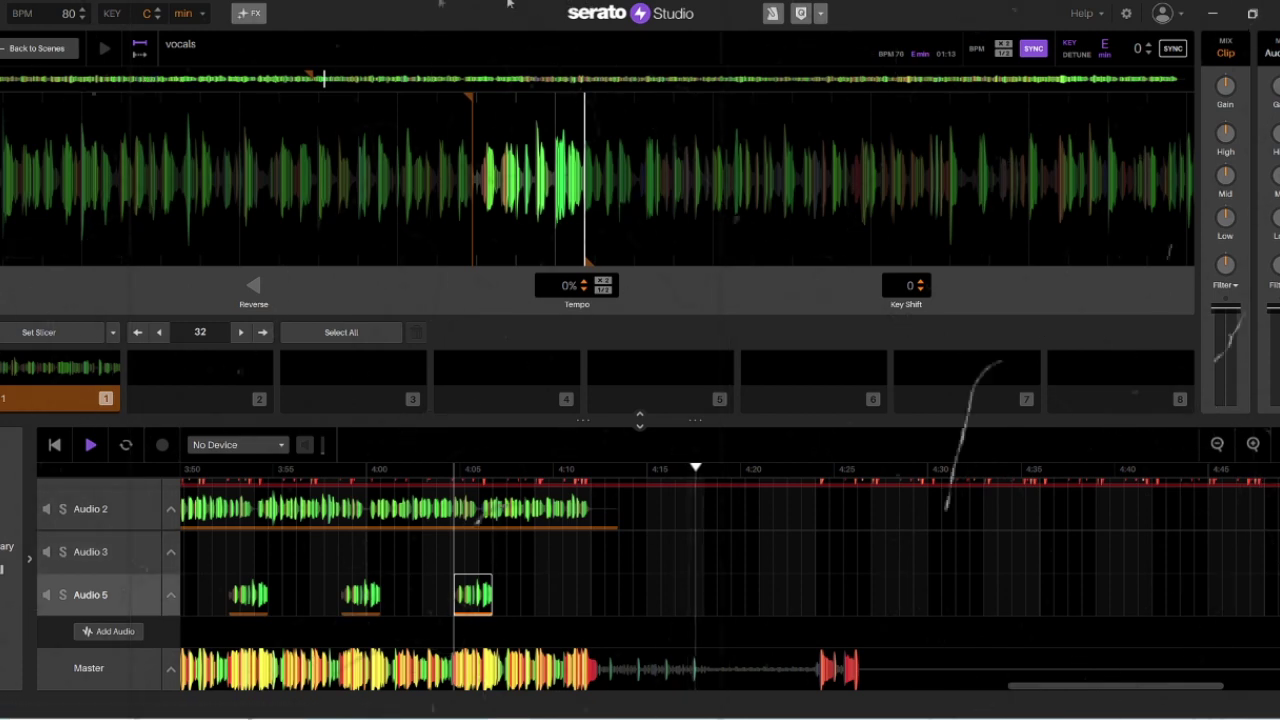
pyautogui.click(5, 12)
pyautogui.moveTo(13, 24)
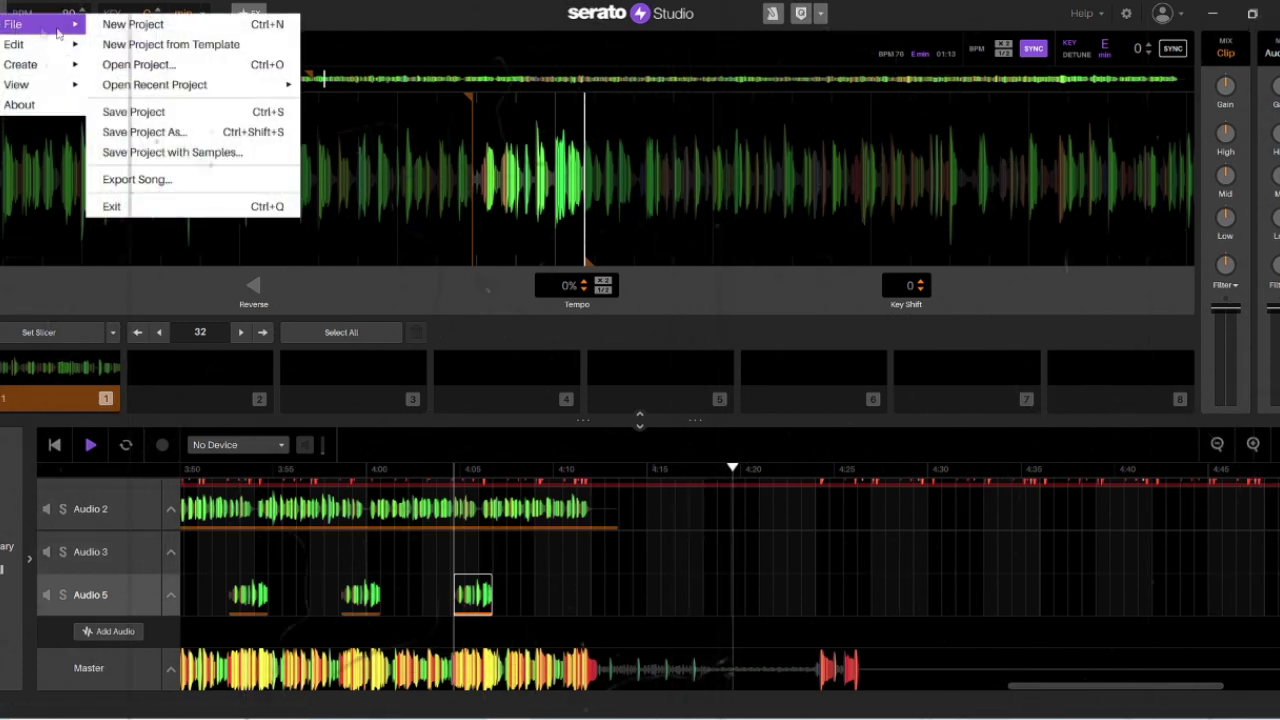
pyautogui.moveTo(150, 86)
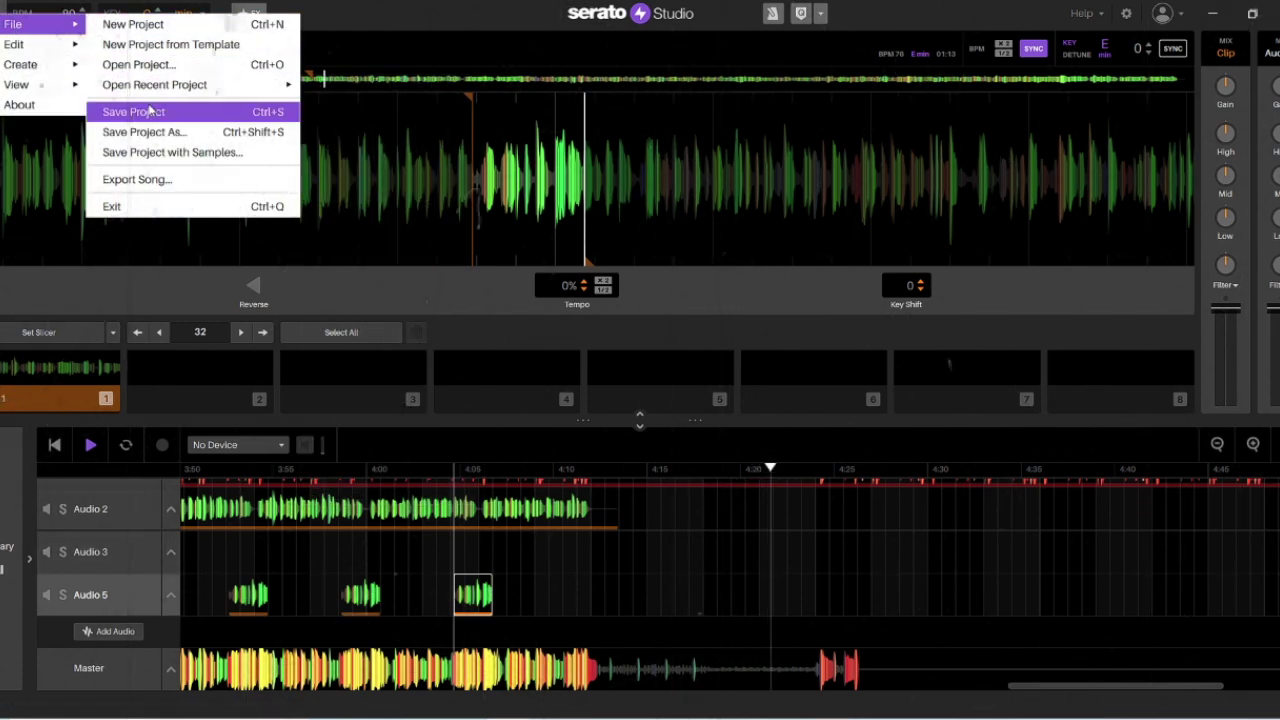
pyautogui.click(149, 110)
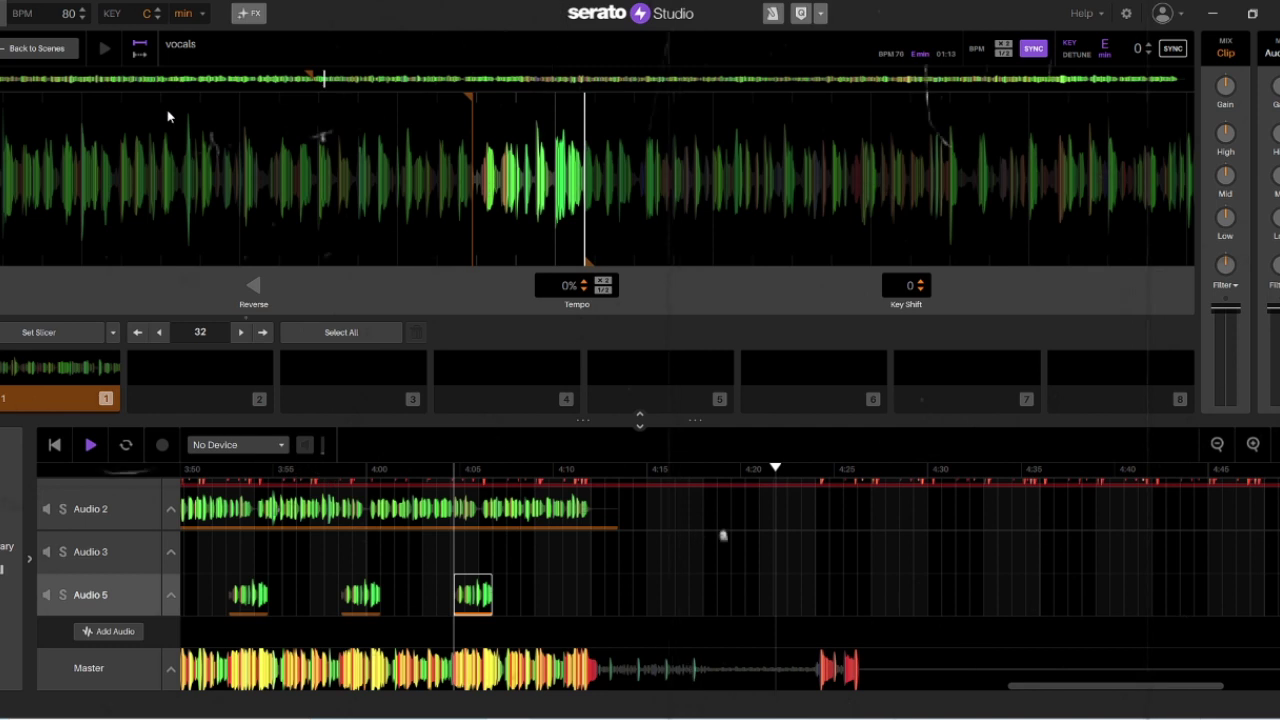
# Return playback to the start of the song and review the earlier part of the arrangement
pyautogui.click(57, 442)
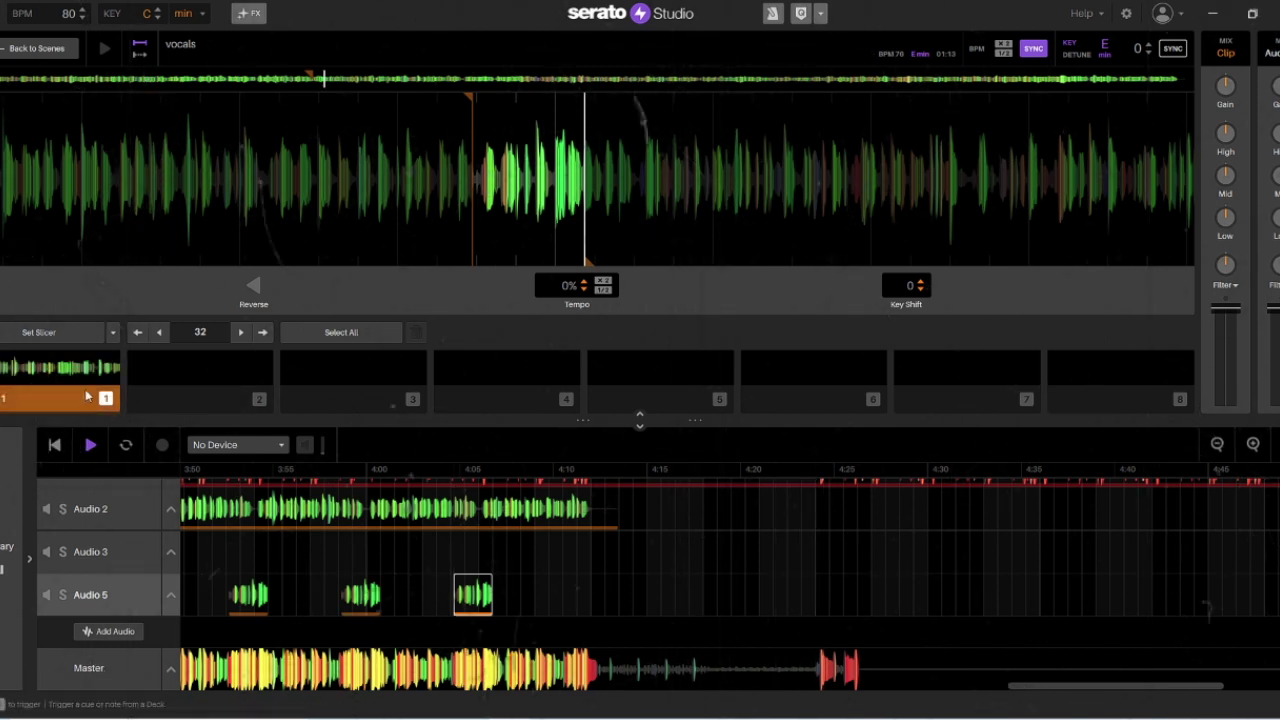
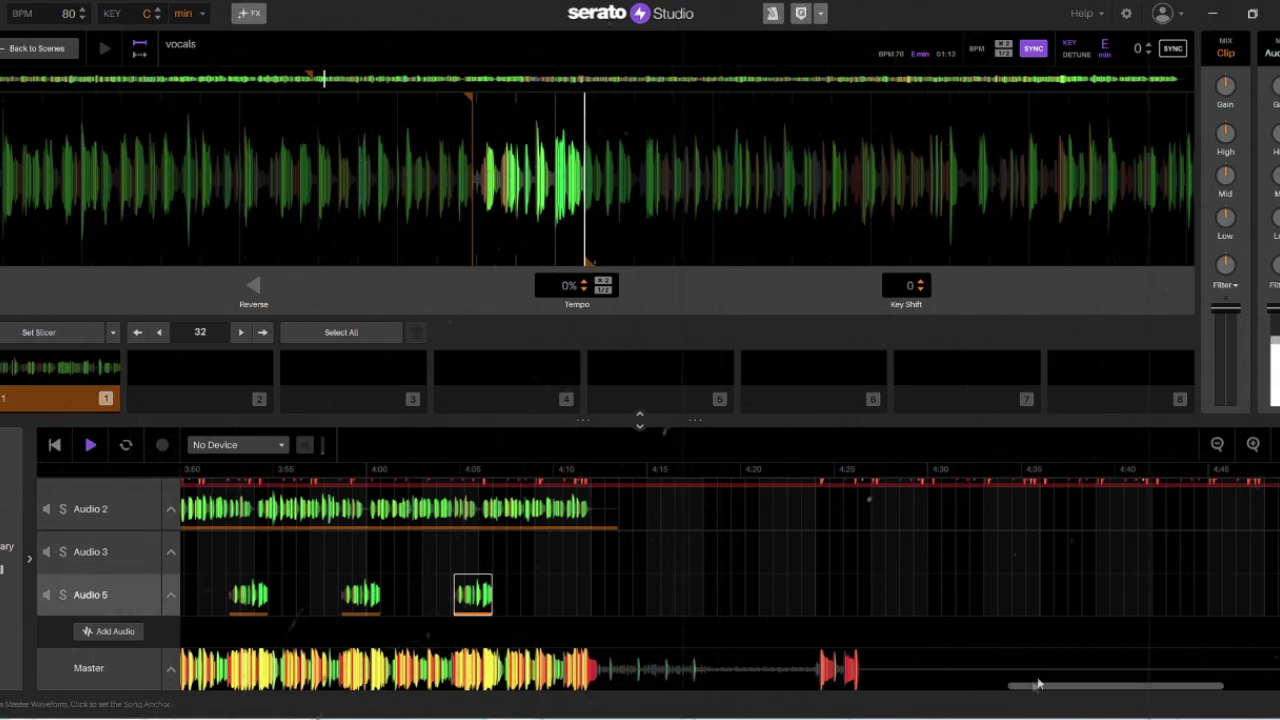
pyautogui.moveTo(1030, 693); pyautogui.dragTo(340, 697)
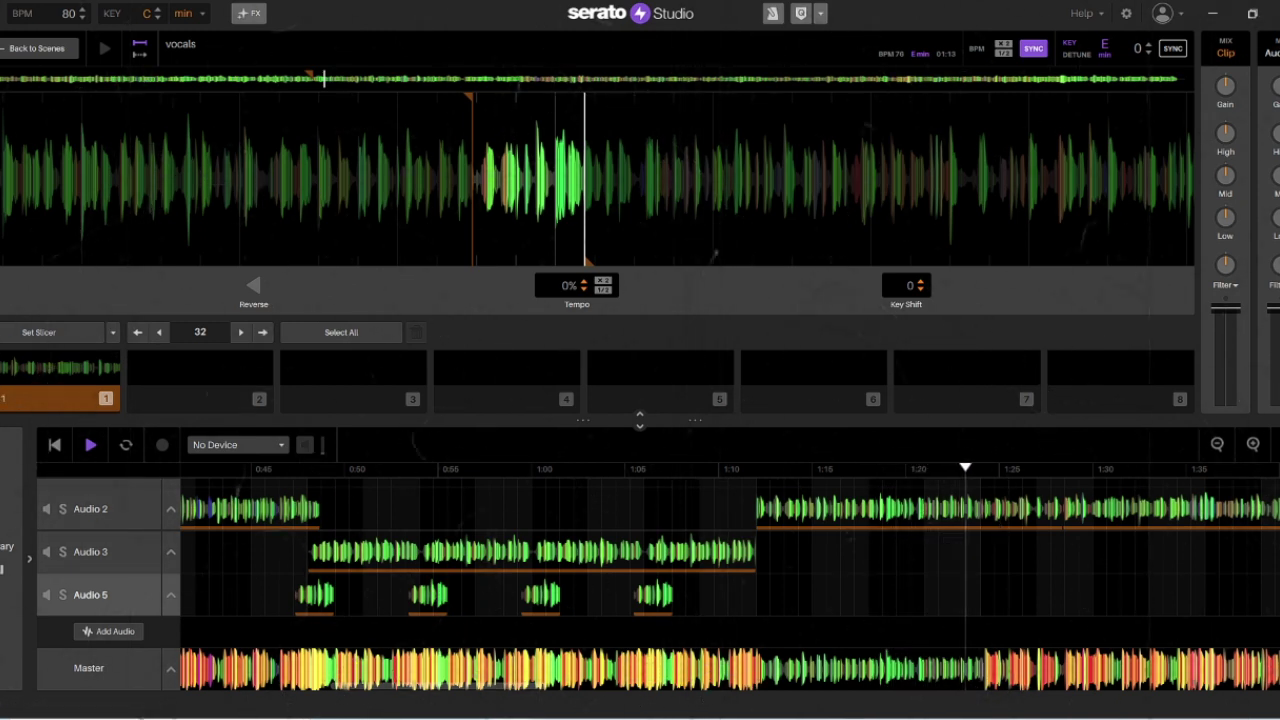
# Start exporting the song as individual WAV stems
pyautogui.click(3, 14)
pyautogui.moveTo(48, 25)
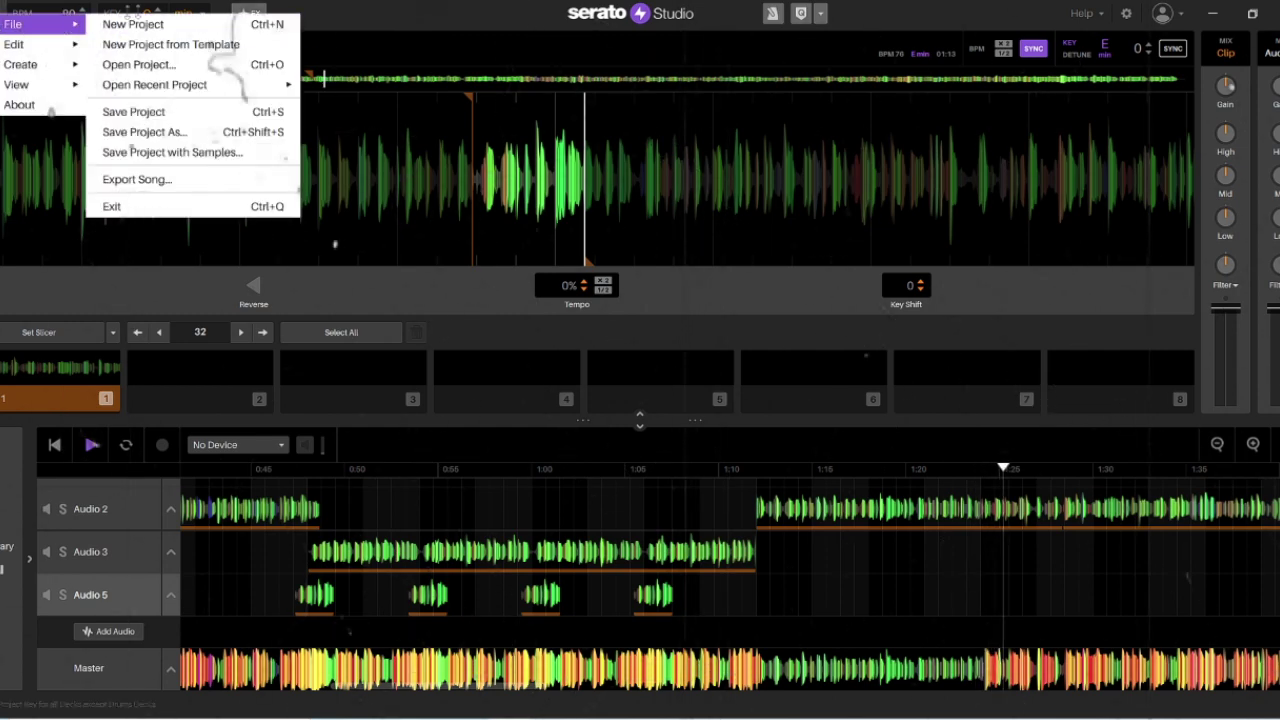
pyautogui.click(150, 180)
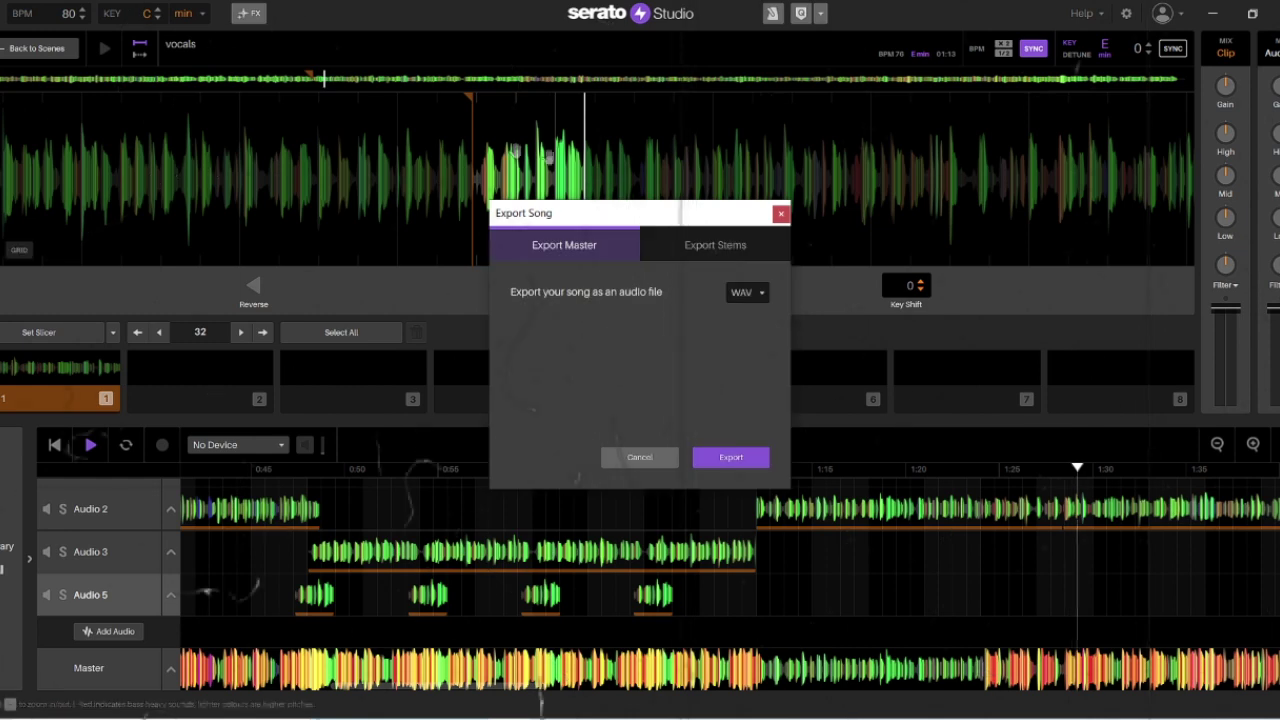
pyautogui.click(688, 246)
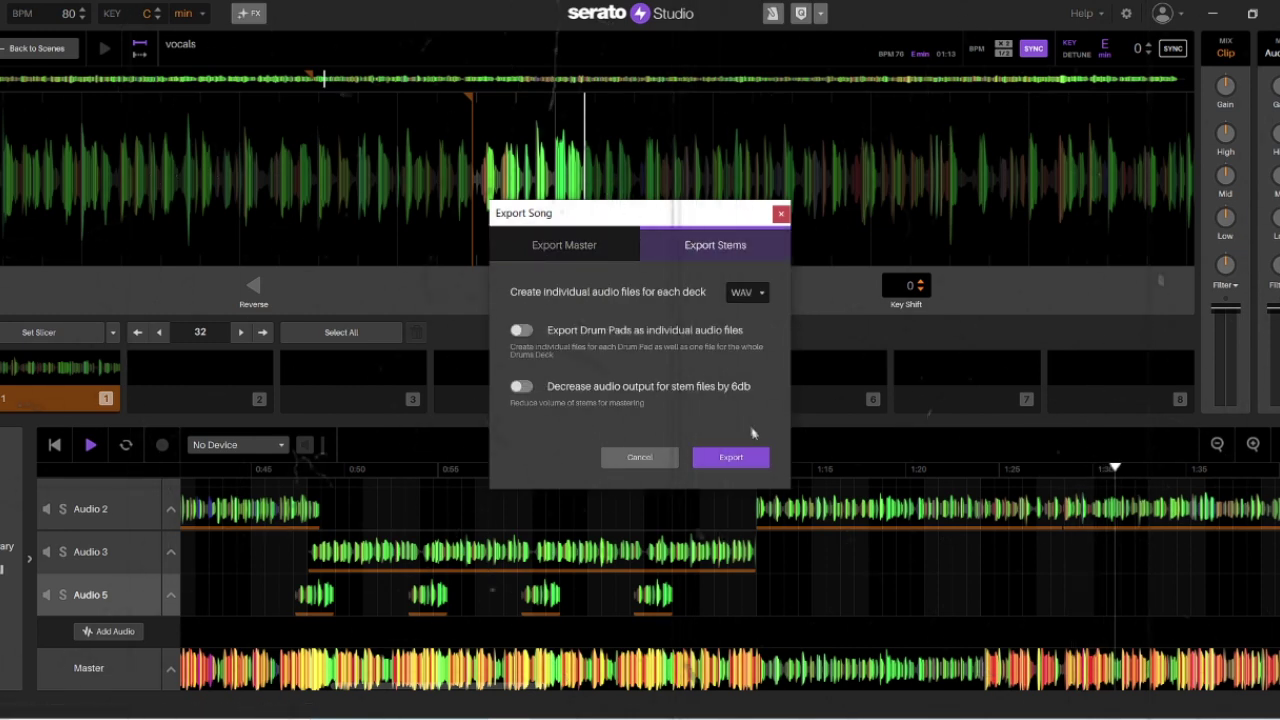
pyautogui.click(737, 460)
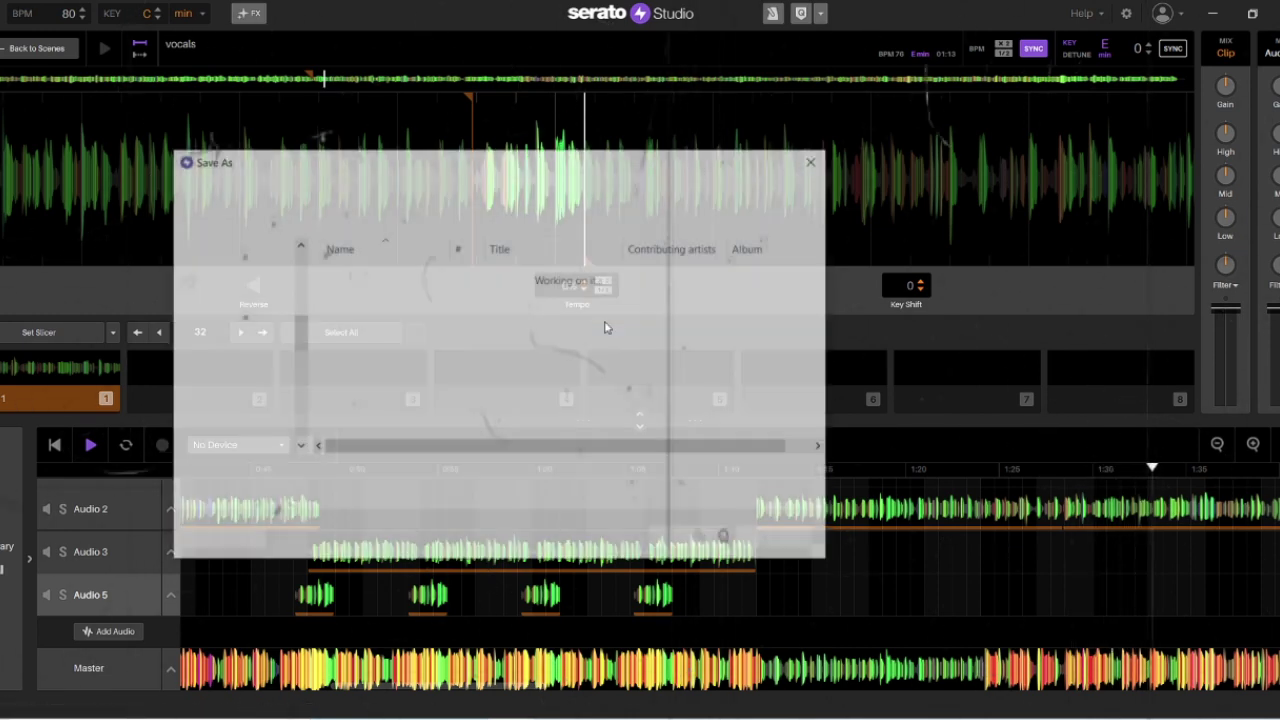
# Look for the project's folder in 04. New Mixes and UBMurda Beats Serato Studio, sorting the listings by date and name
pyautogui.click(352, 190)
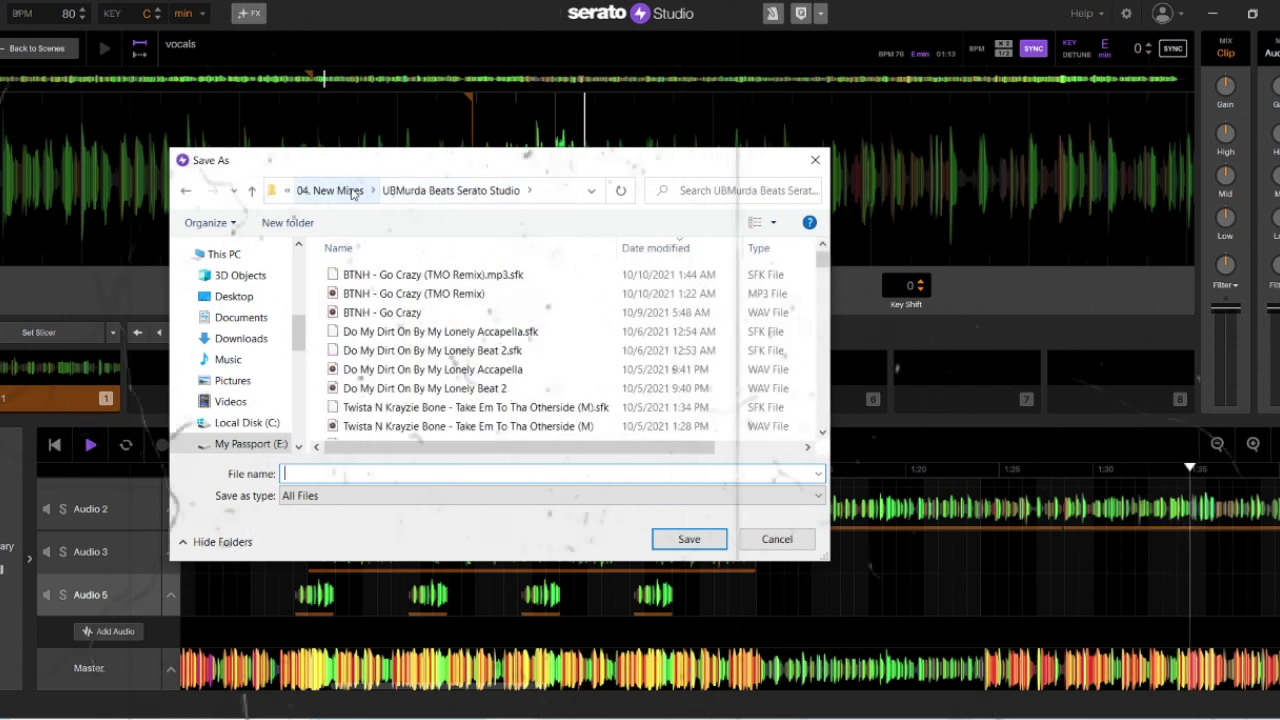
pyautogui.click(338, 190)
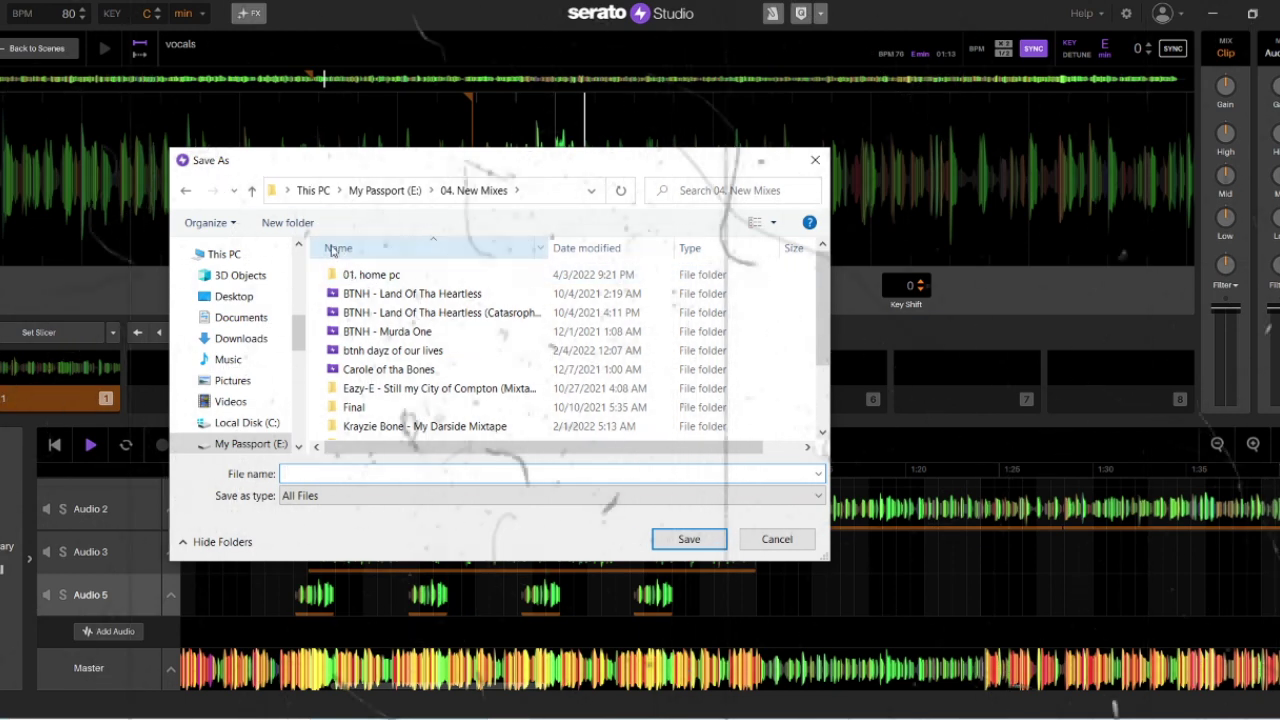
pyautogui.click(563, 250)
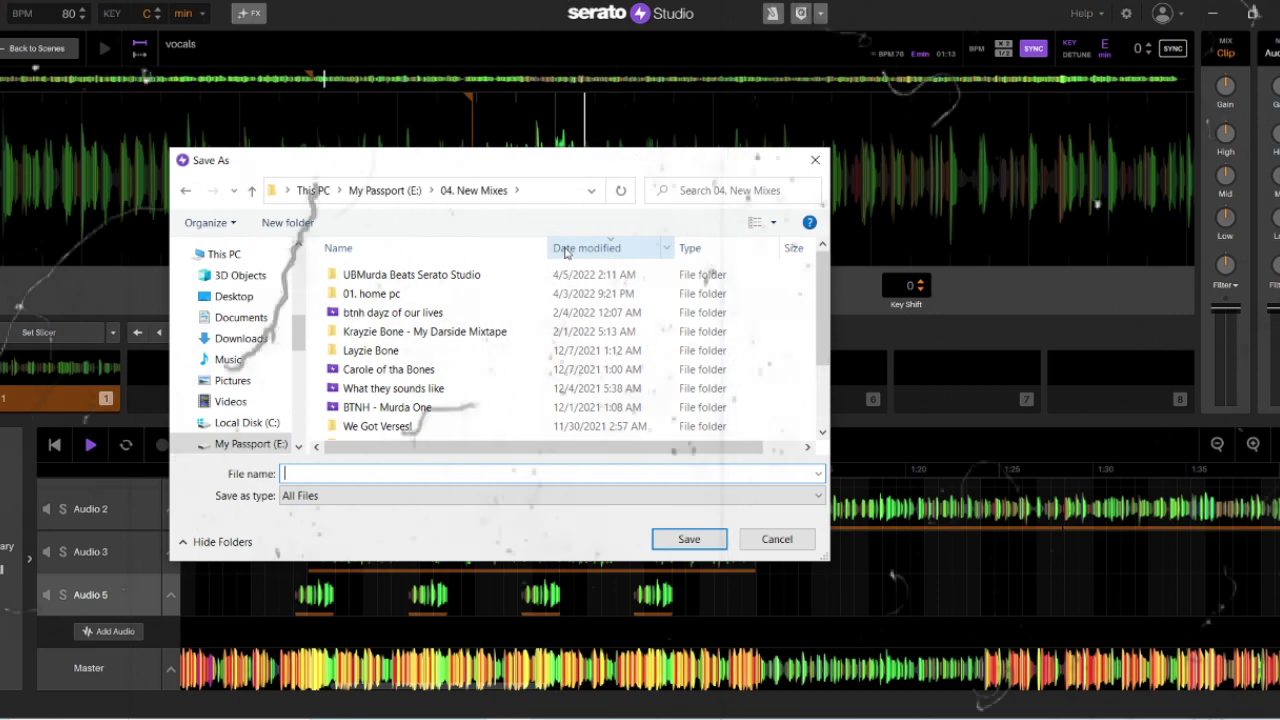
pyautogui.doubleClick(412, 276)
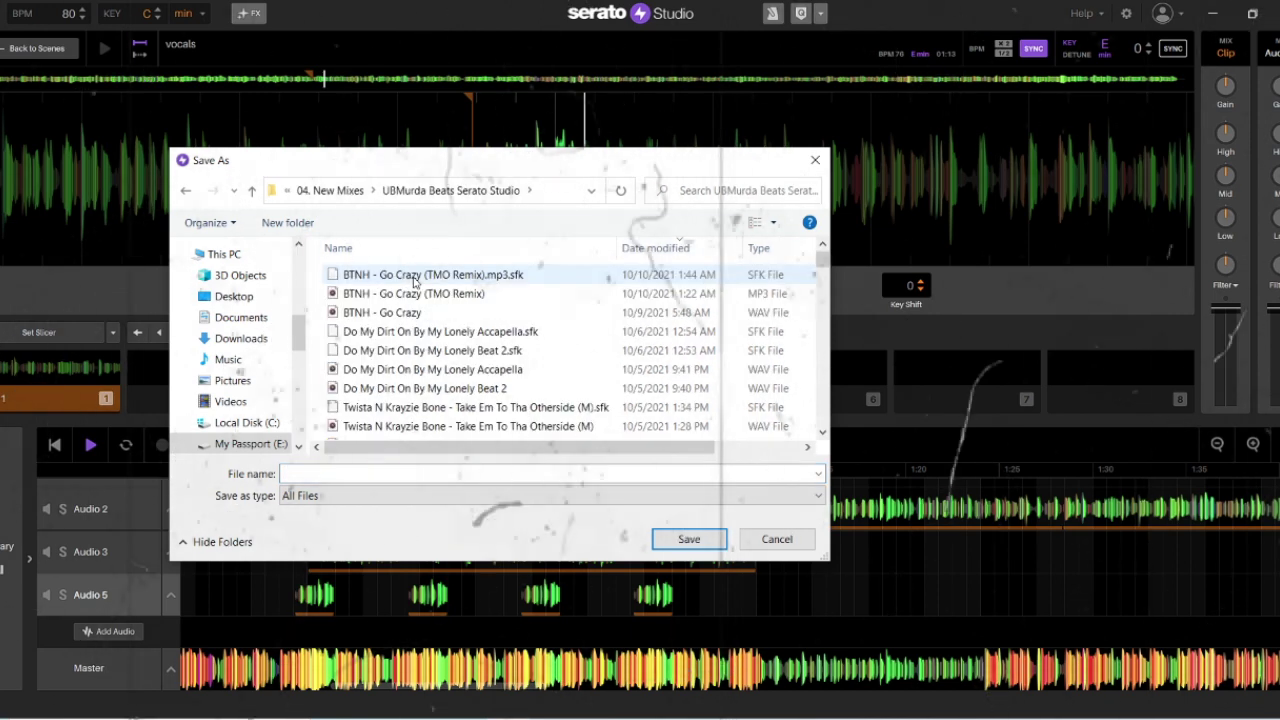
pyautogui.click(633, 250)
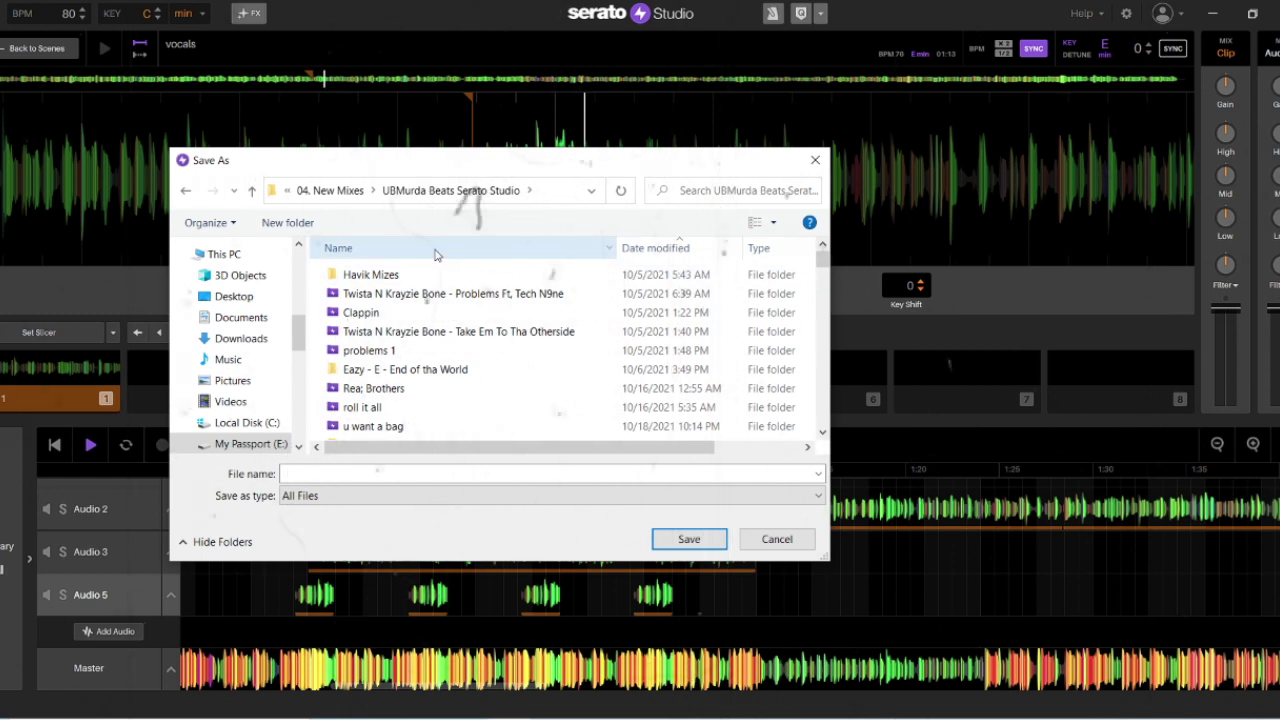
pyautogui.click(653, 248)
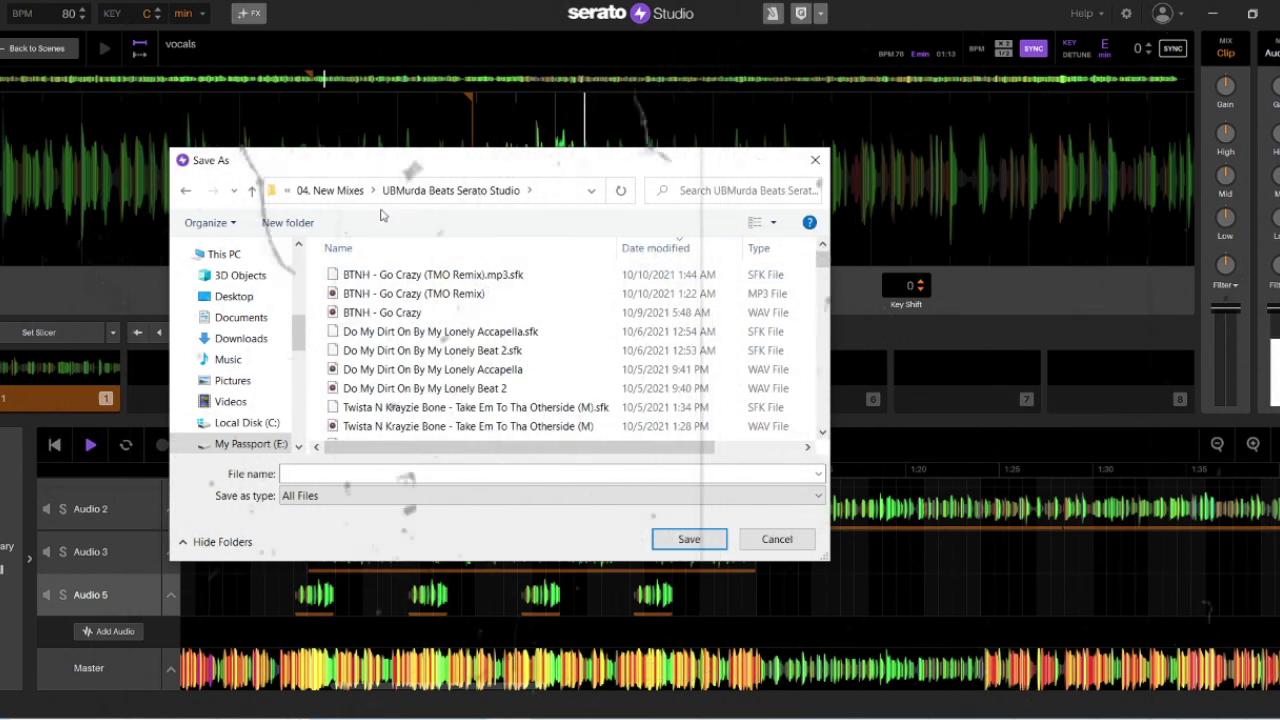
# Search the 04. New Mixes folder by name and date, including its Final subfolder, for the remix project
pyautogui.click(326, 190)
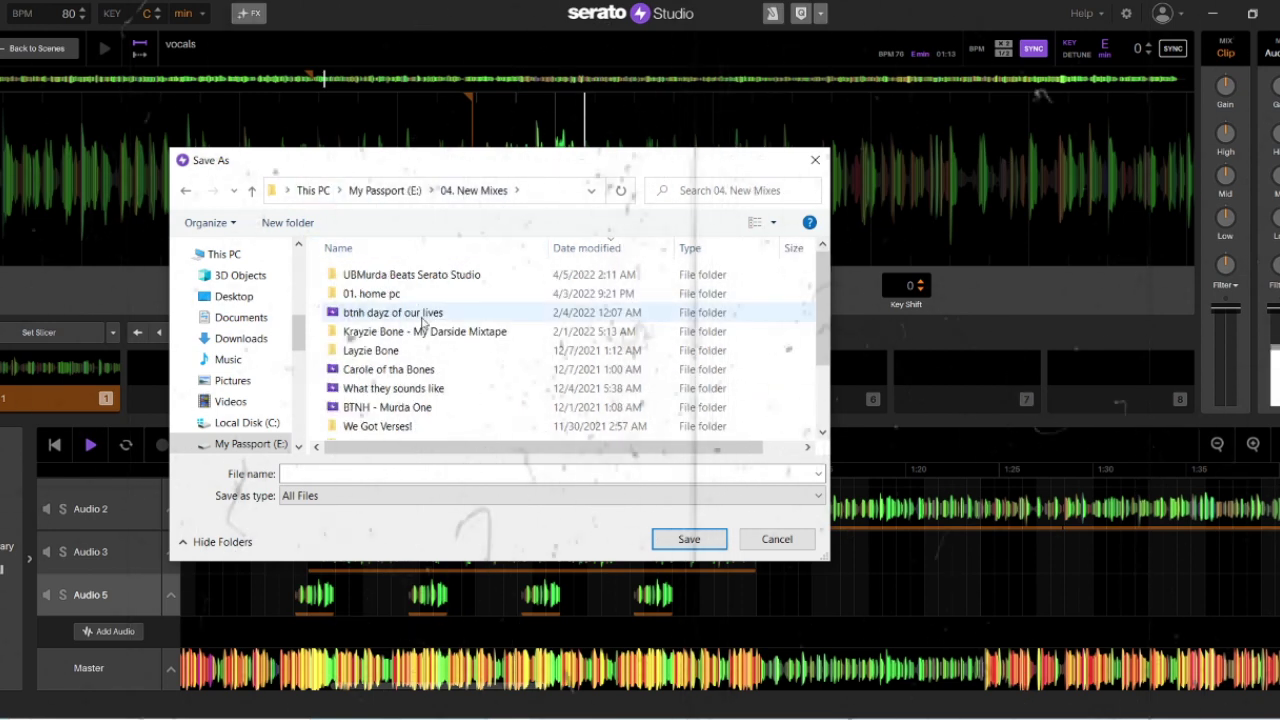
pyautogui.scroll(-2, 422, 322)
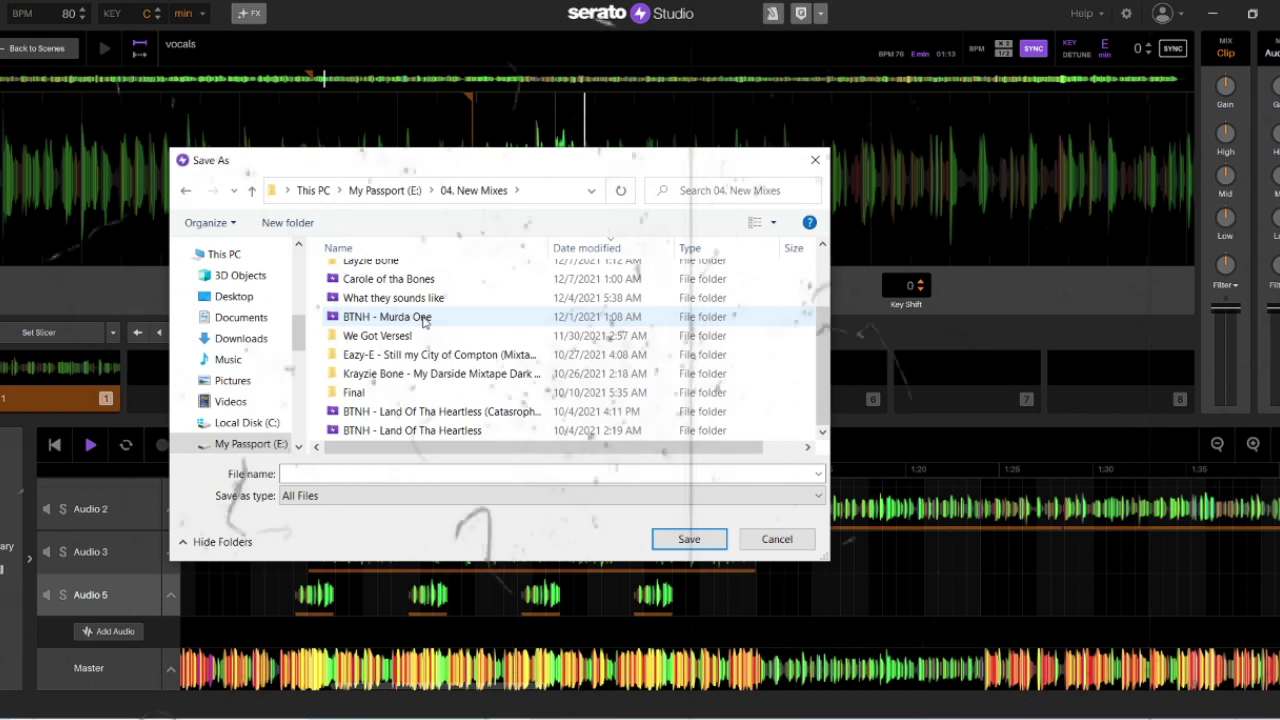
pyautogui.scroll(2, 422, 322)
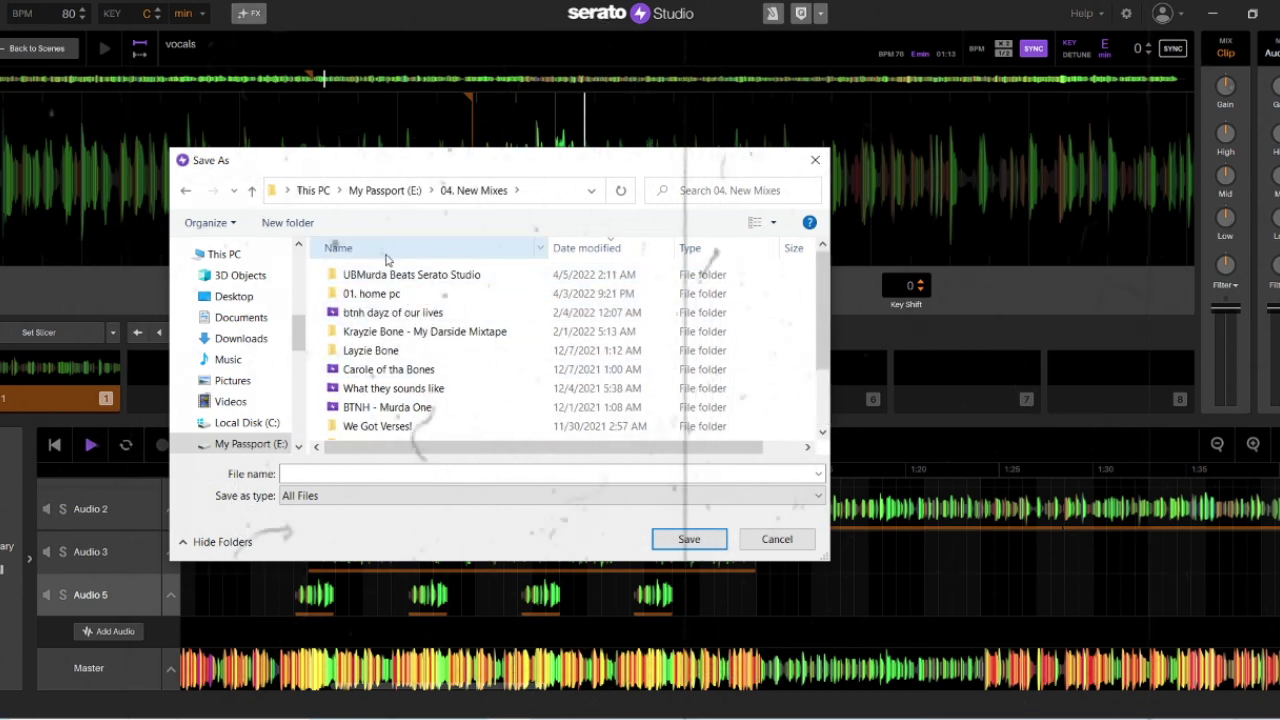
pyautogui.click(387, 250)
pyautogui.scroll(-2, 405, 295)
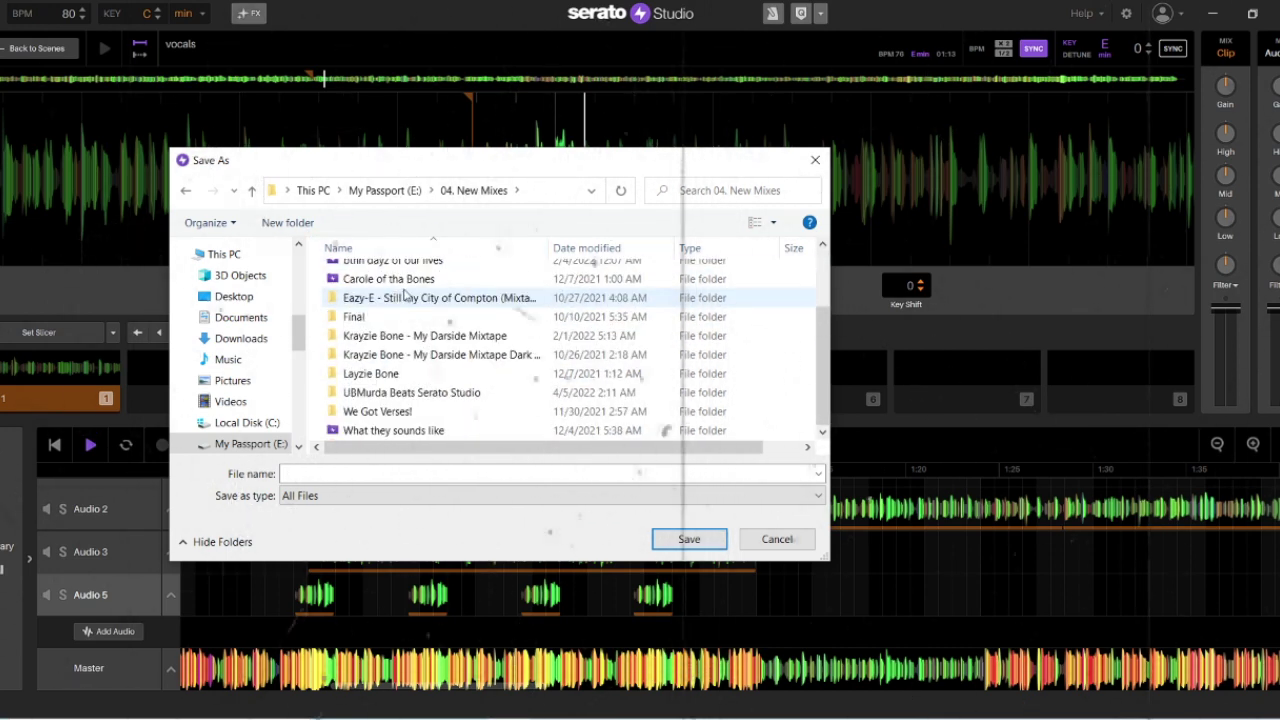
pyautogui.scroll(2, 406, 294)
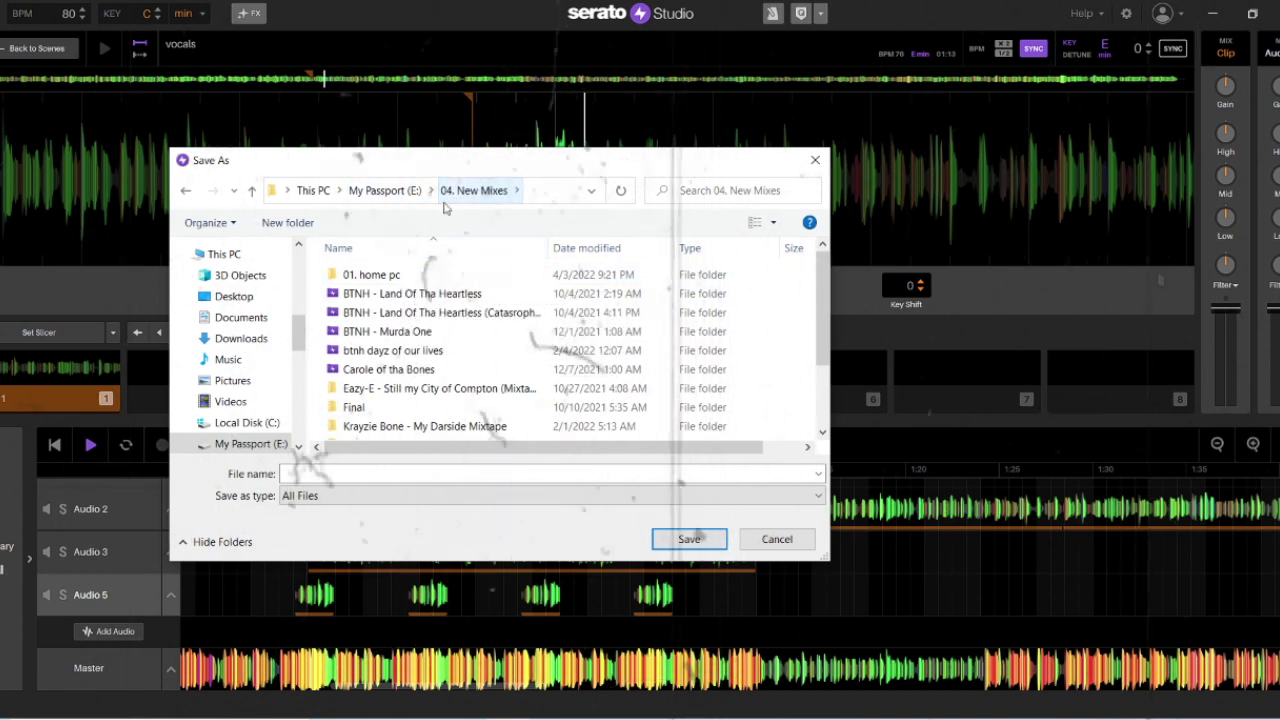
pyautogui.doubleClick(352, 407)
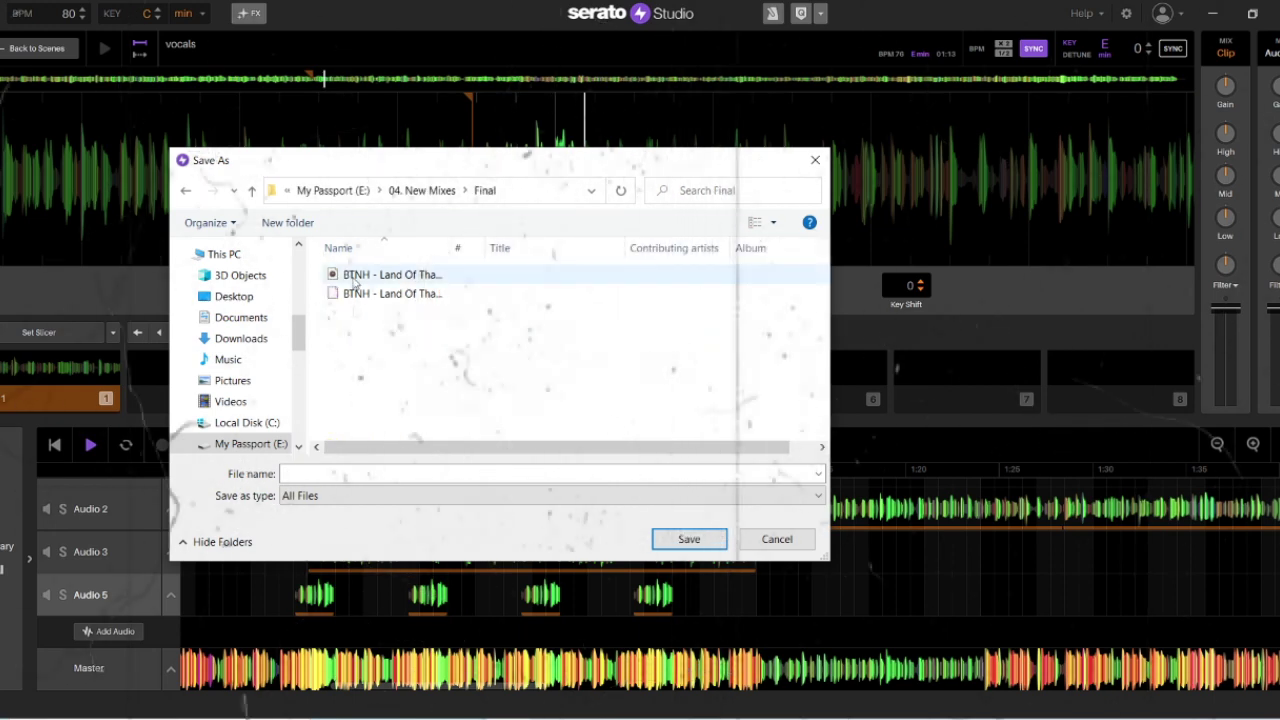
pyautogui.click(187, 190)
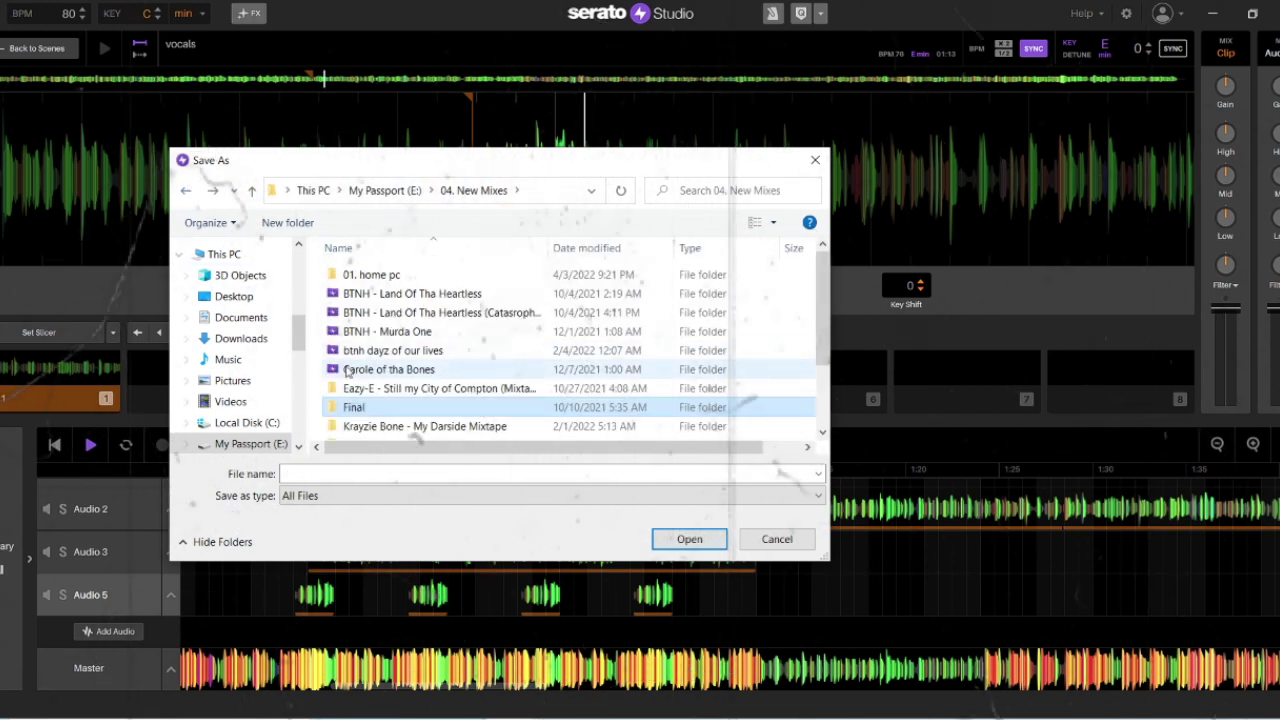
# Set the export location to the BTNH - Murda One Remix folder inside UBMurda Beats Serato Studio > Random Tuesday
pyautogui.scroll(-2, 388, 433)
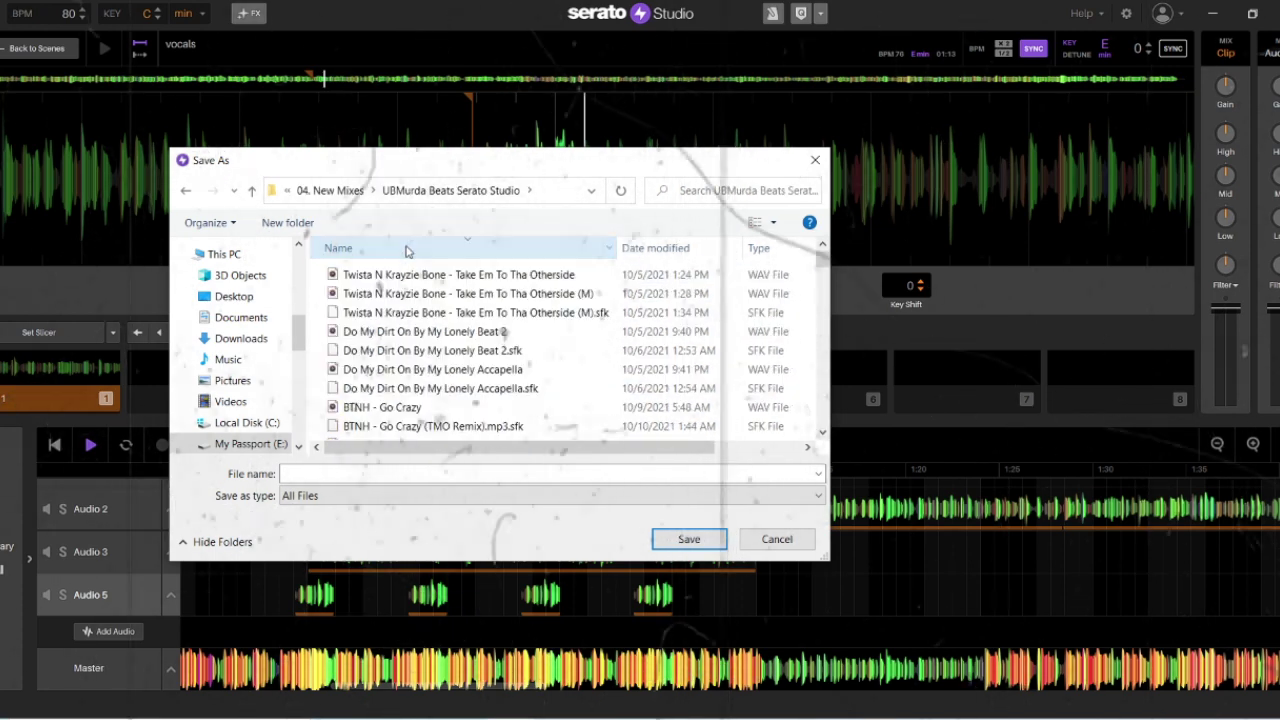
pyautogui.scroll(-2, 485, 340)
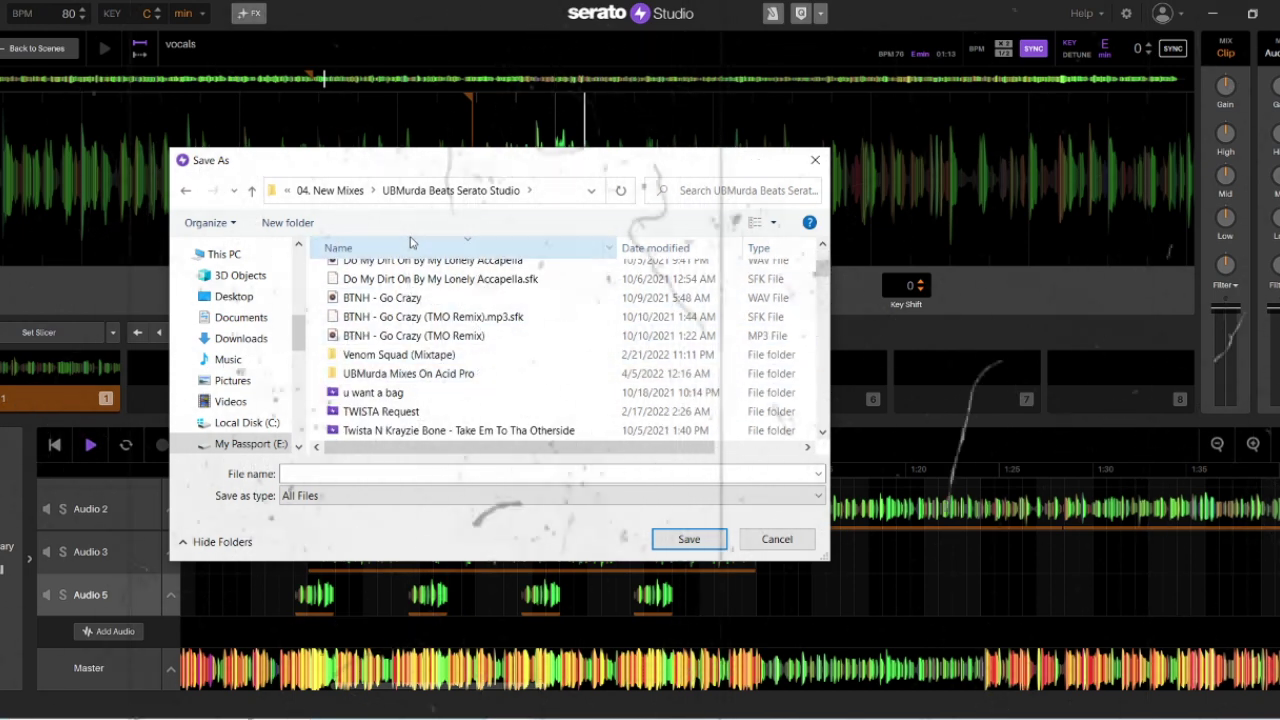
pyautogui.scroll(-4, 485, 374)
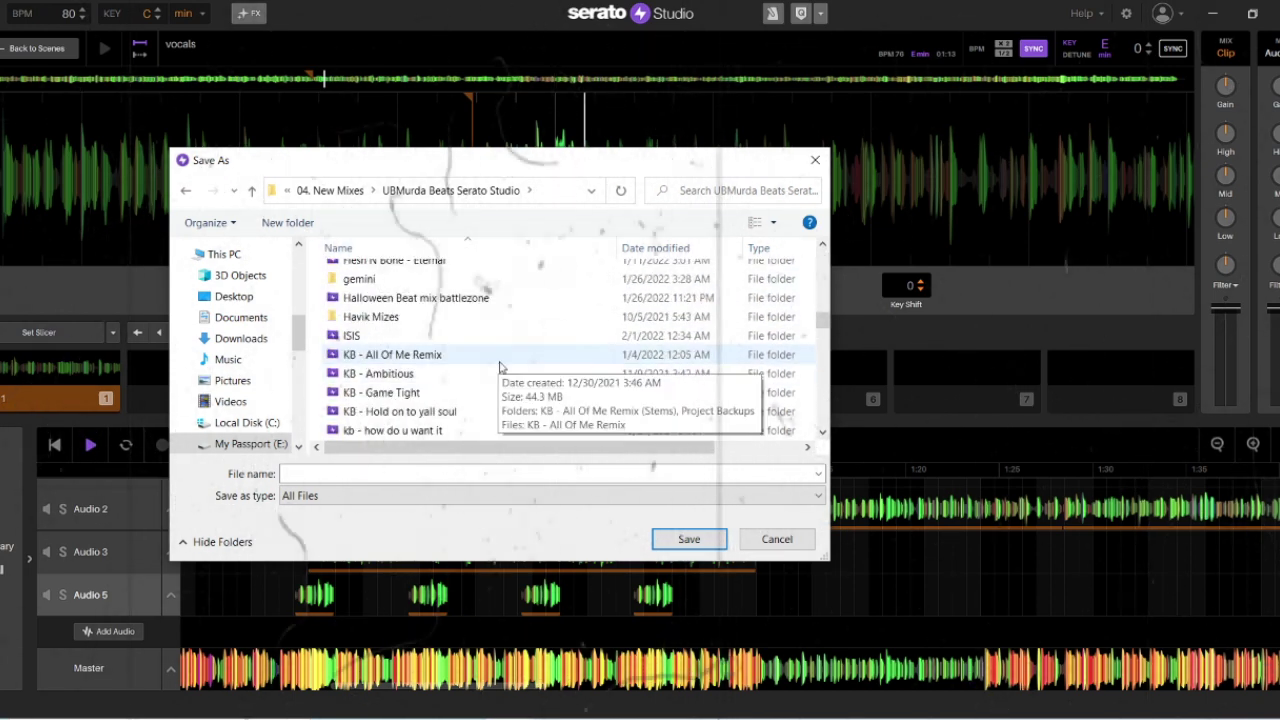
pyautogui.scroll(3, 513, 370)
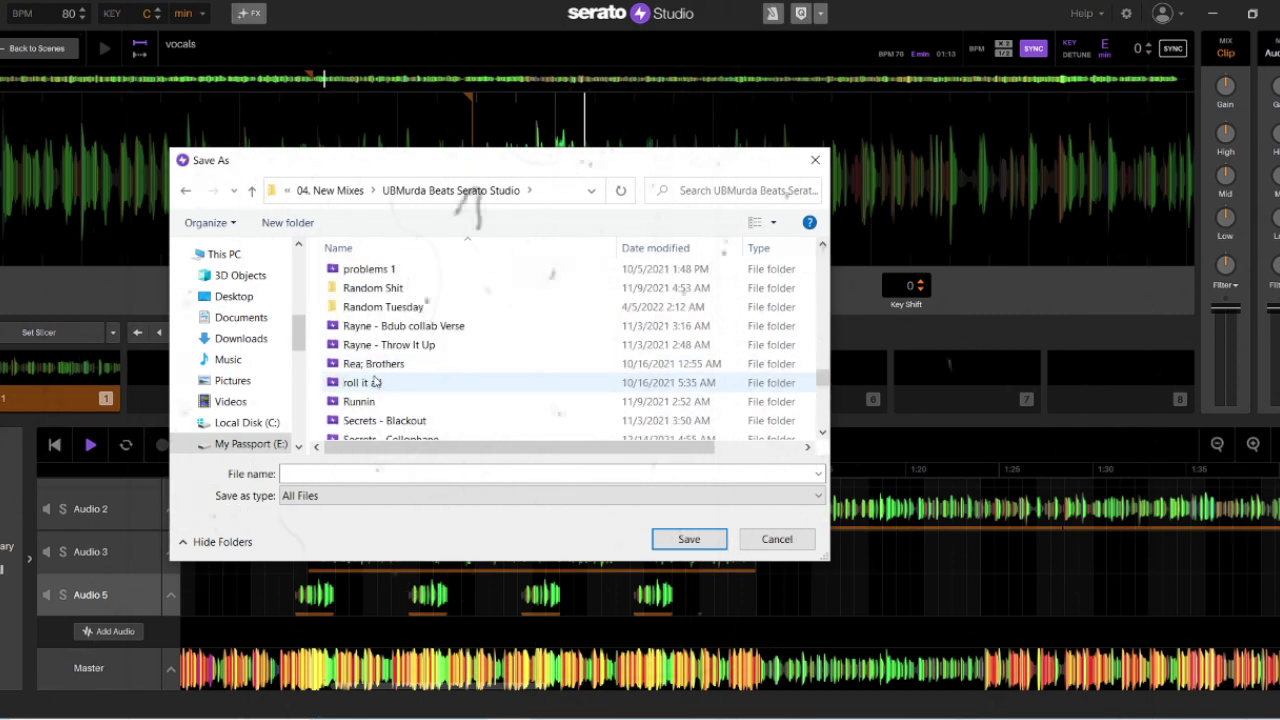
pyautogui.doubleClick(390, 311)
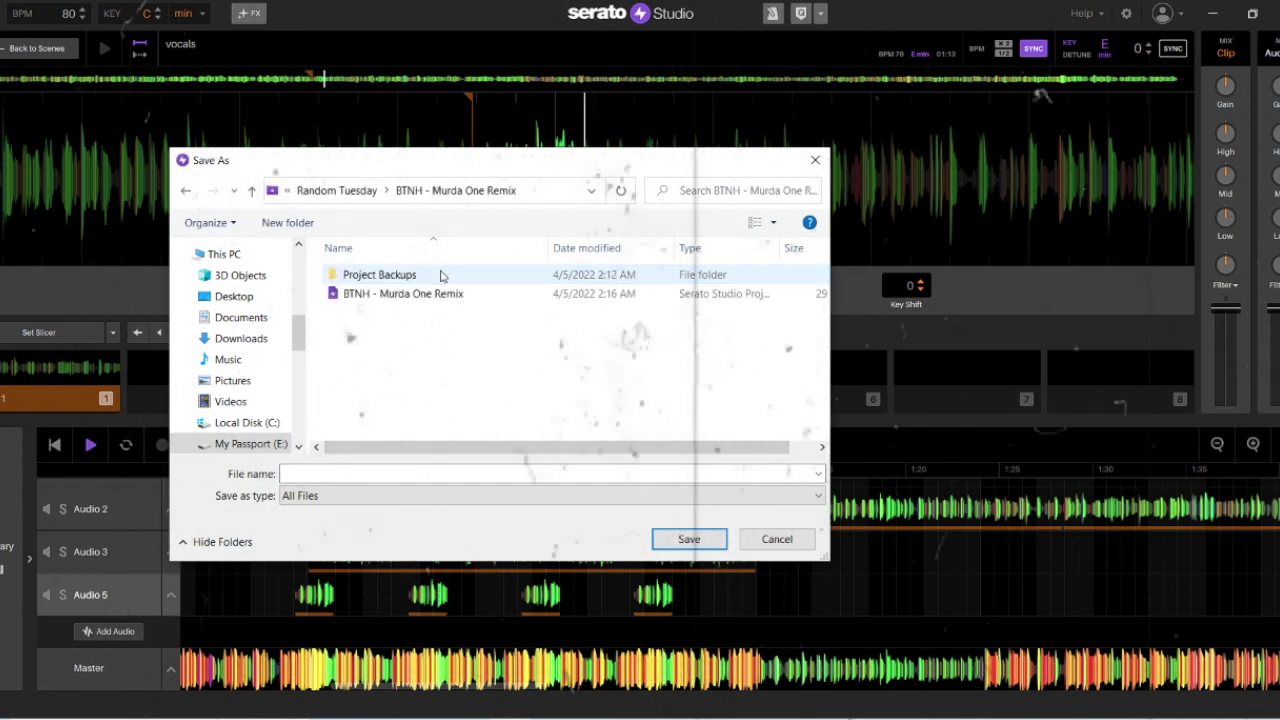
# Name the stem export "BTNH - Murda One Remix (STEMS)", based on the project file's name, and save it
pyautogui.click(425, 293)
pyautogui.click(423, 471)
pyautogui.click(427, 467)
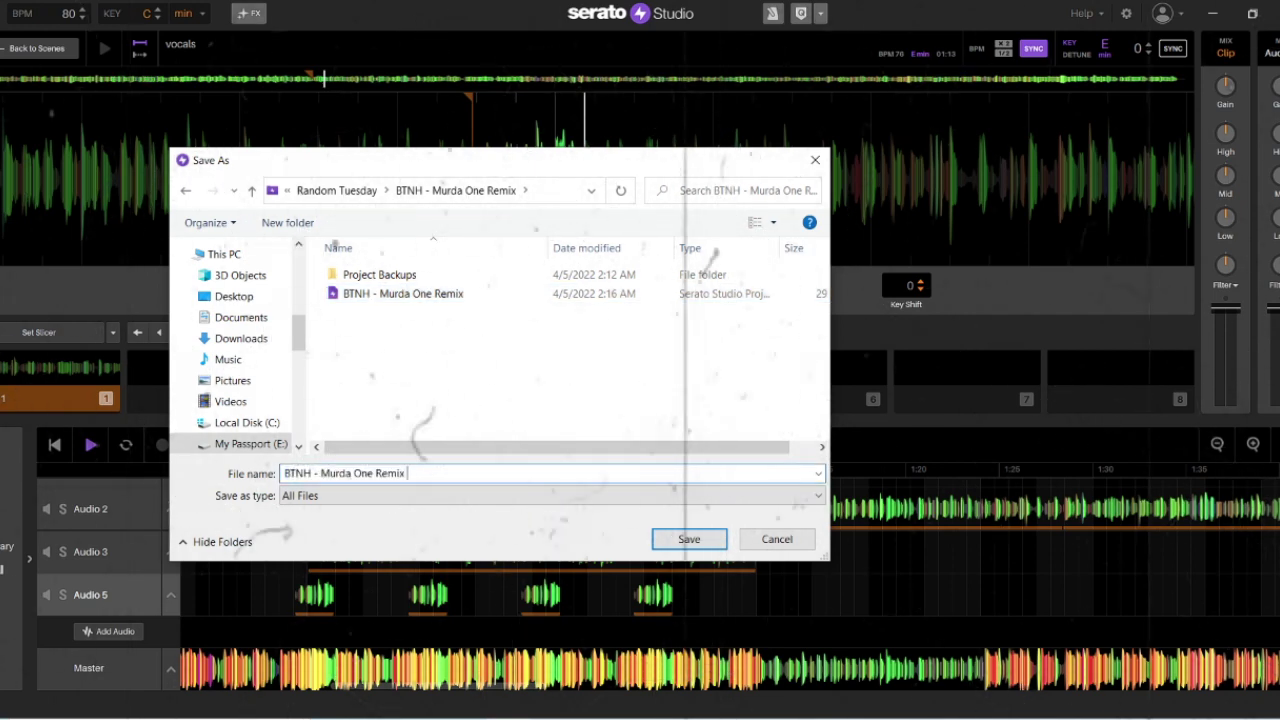
pyautogui.write('(ST')
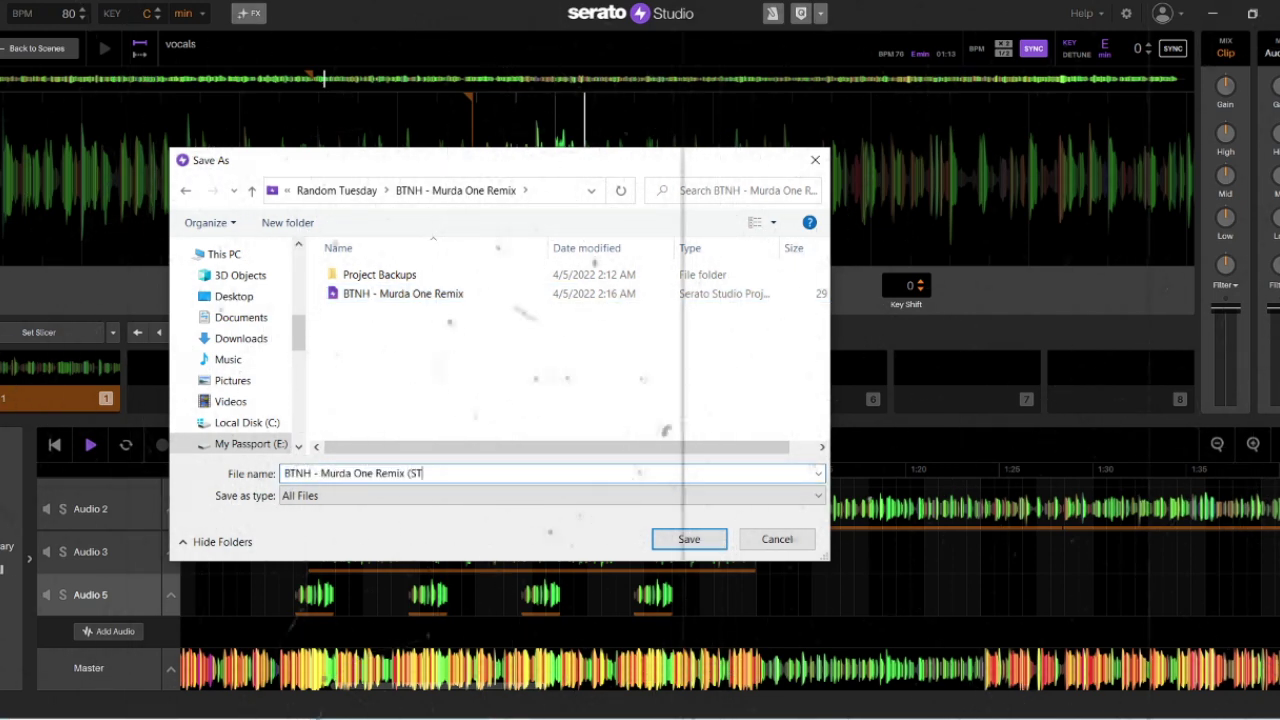
pyautogui.write('EMS_')
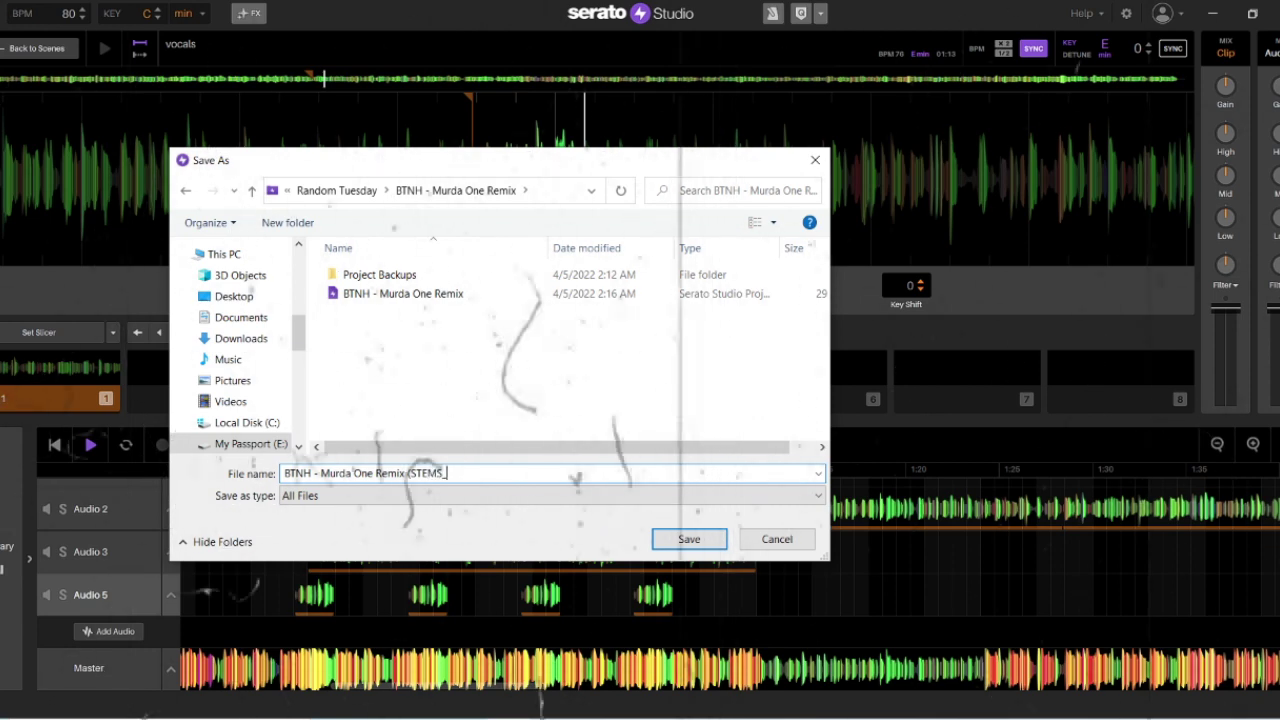
pyautogui.press('BackSpace')
pyautogui.write(')')
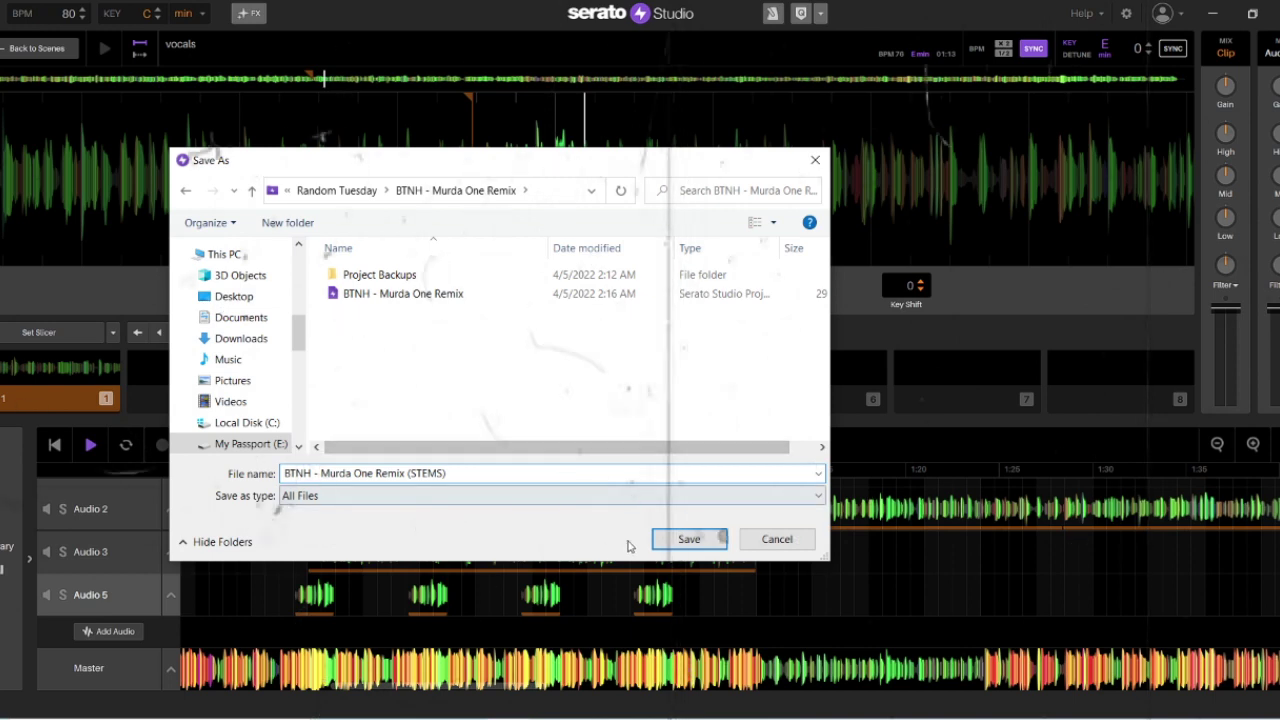
pyautogui.click(688, 539)
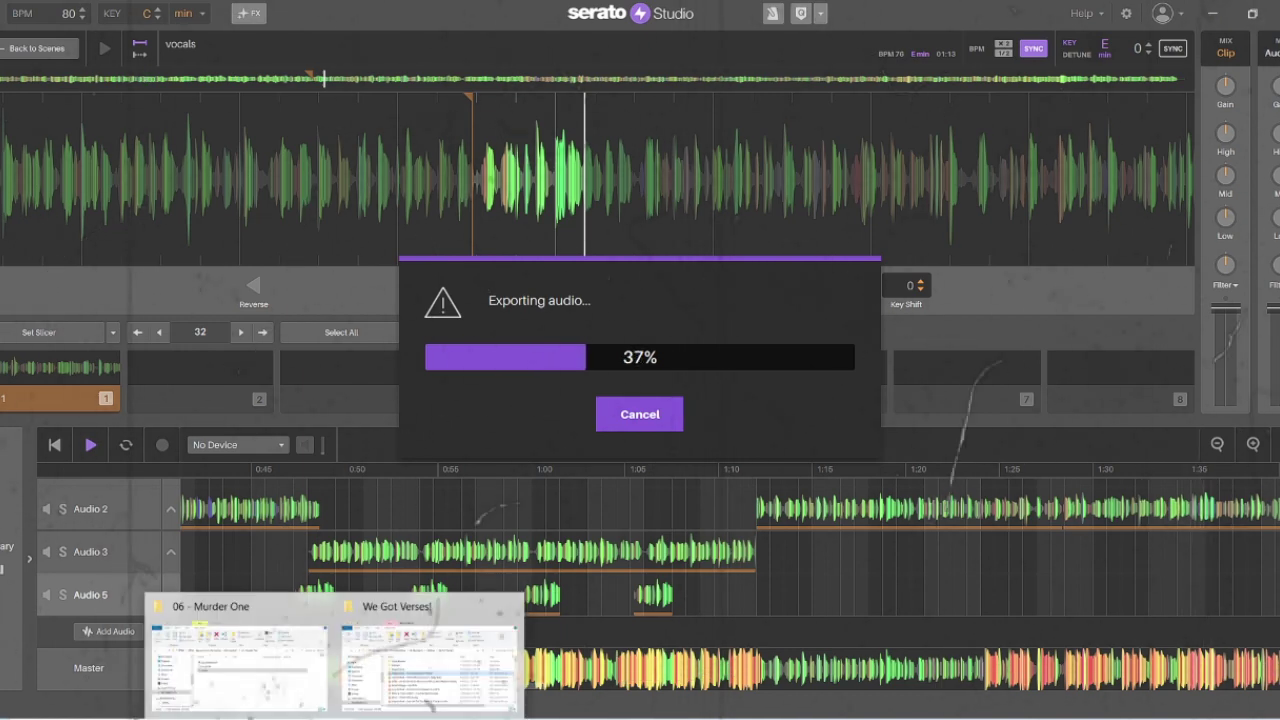
# Switch to File Explorer, close the We Got Verses! window and bring the 06 - Murder One window forward
pyautogui.moveTo(432, 609)
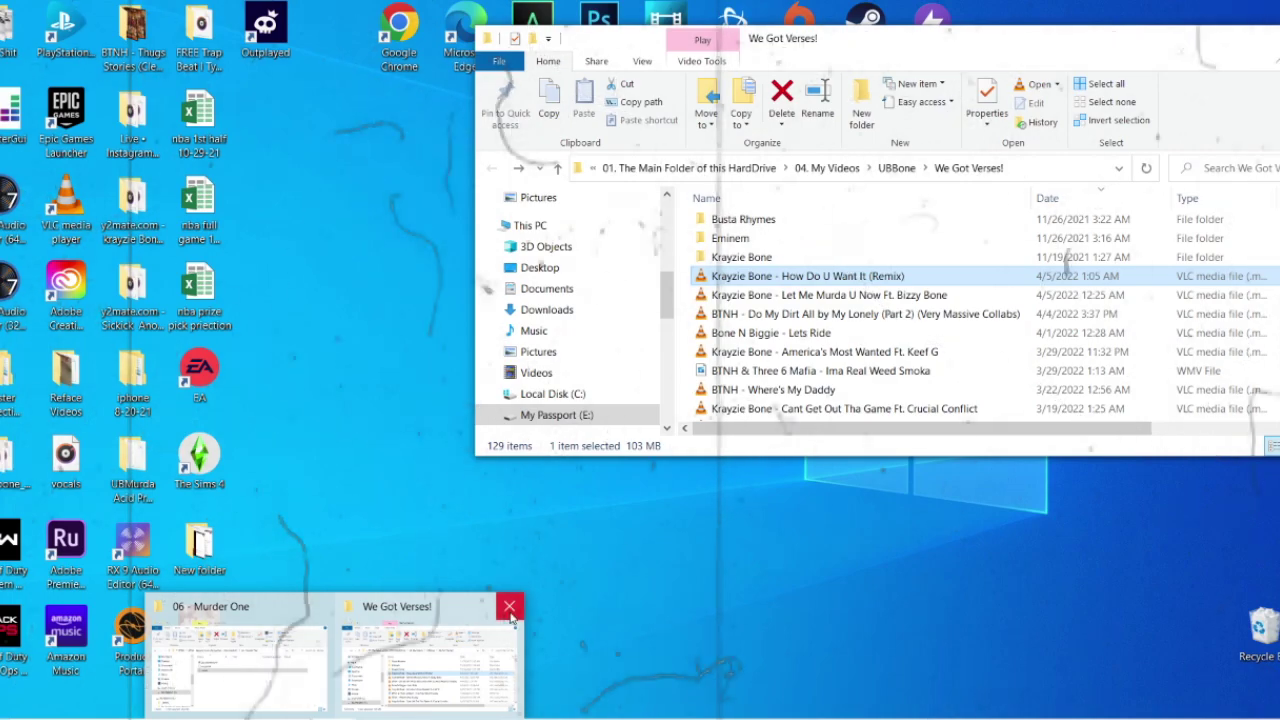
pyautogui.click(509, 606)
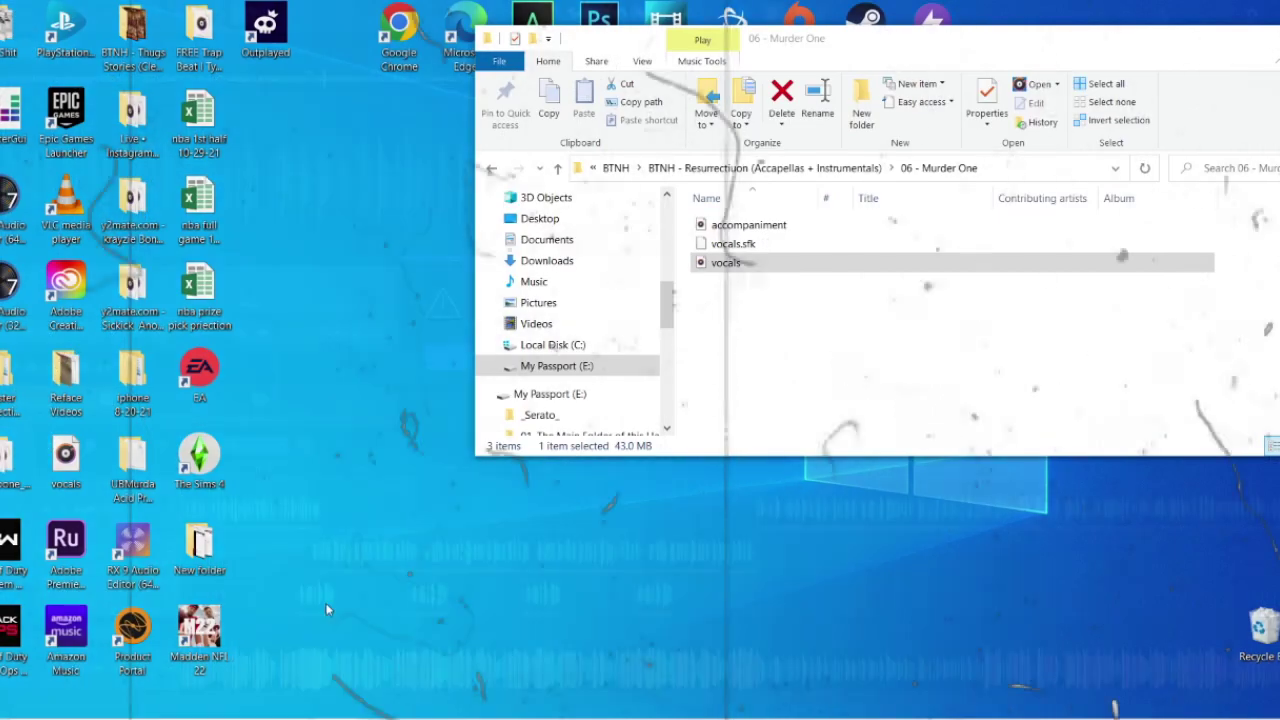
pyautogui.click(326, 607)
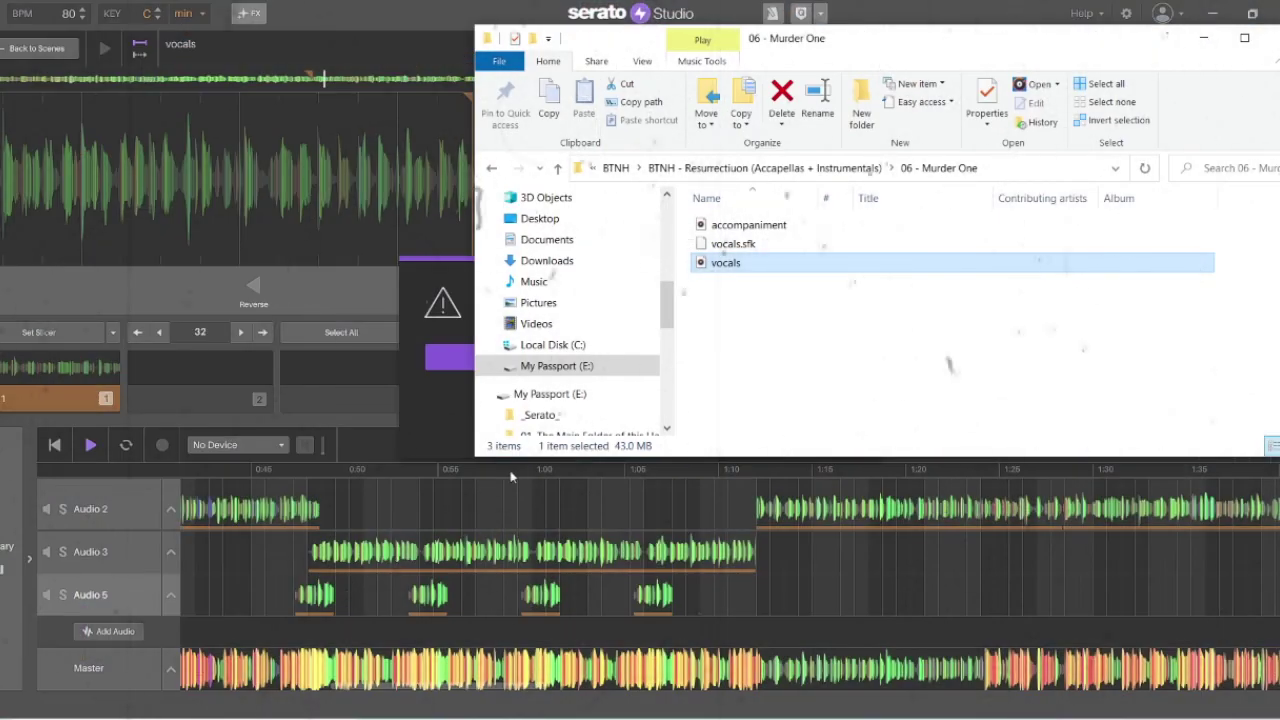
# Open the Random Tuesday folder under My Passport (E:) > 04. New Mixes > UBMurda Beats Serato Studio
pyautogui.scroll(-1, 572, 376)
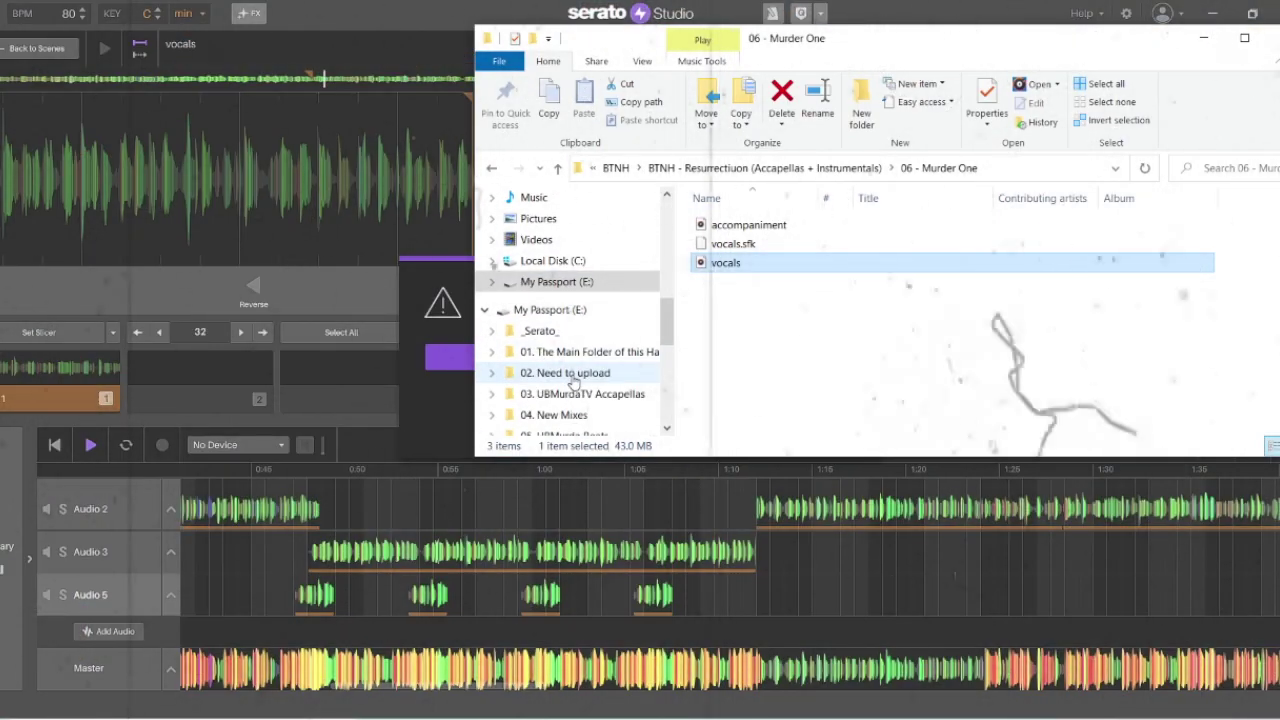
pyautogui.click(549, 415)
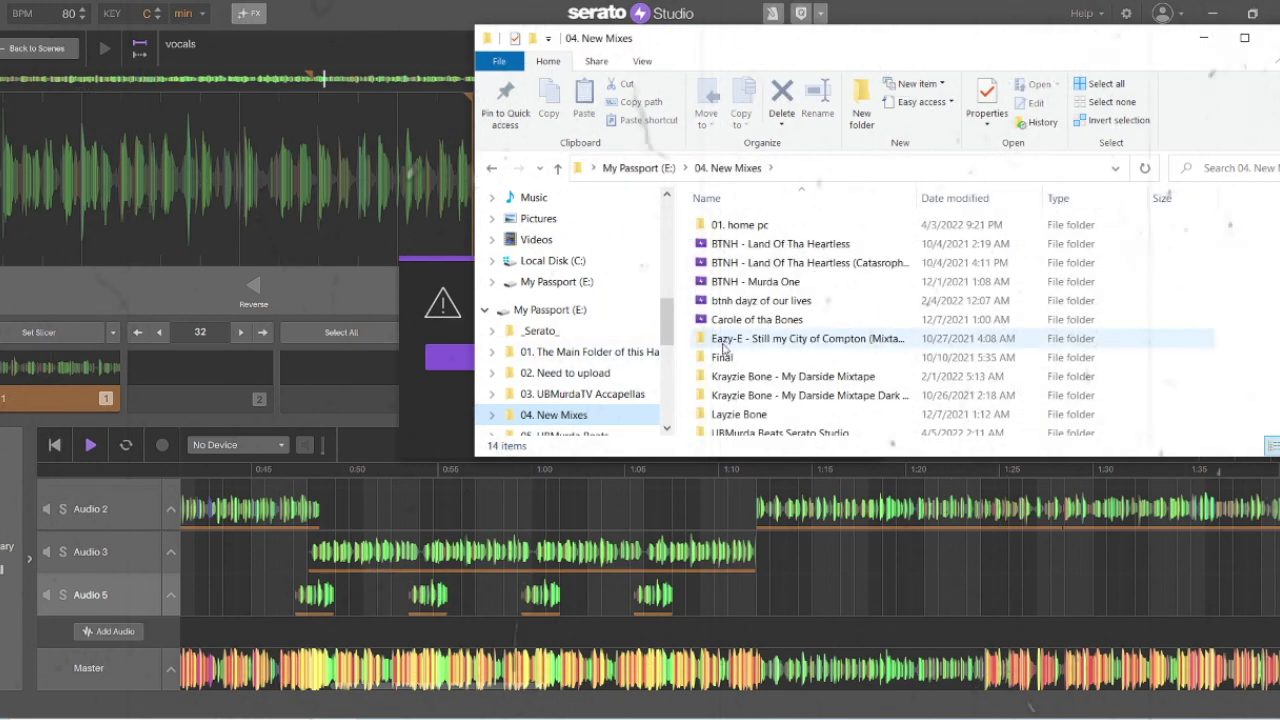
pyautogui.scroll(-1, 777, 388)
pyautogui.doubleClick(777, 388)
pyautogui.scroll(-4, 740, 357)
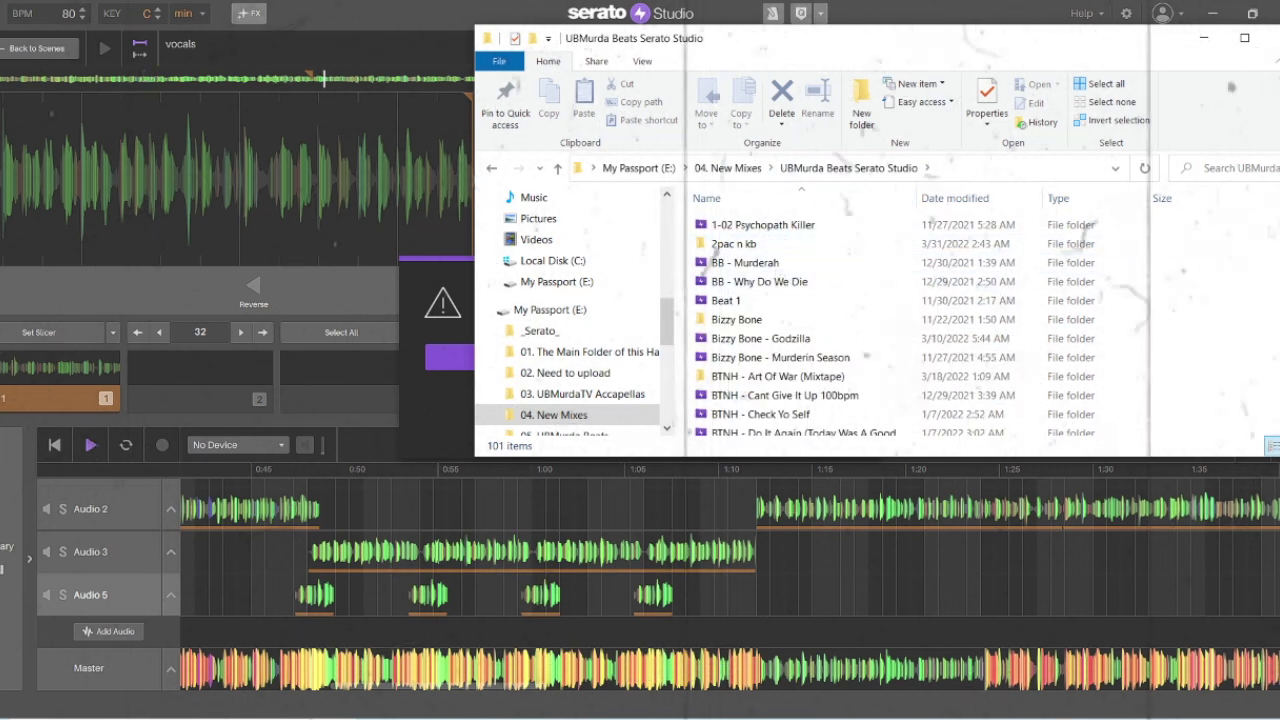
pyautogui.scroll(-5, 800, 330)
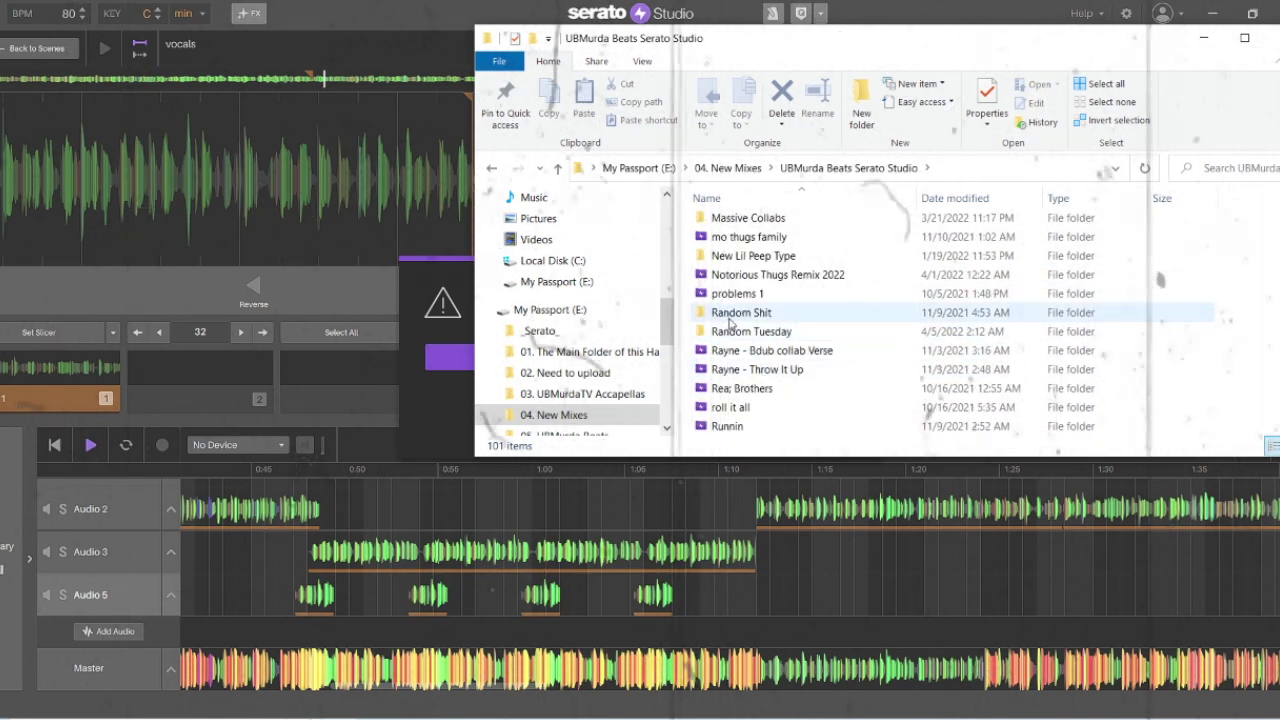
pyautogui.doubleClick(738, 334)
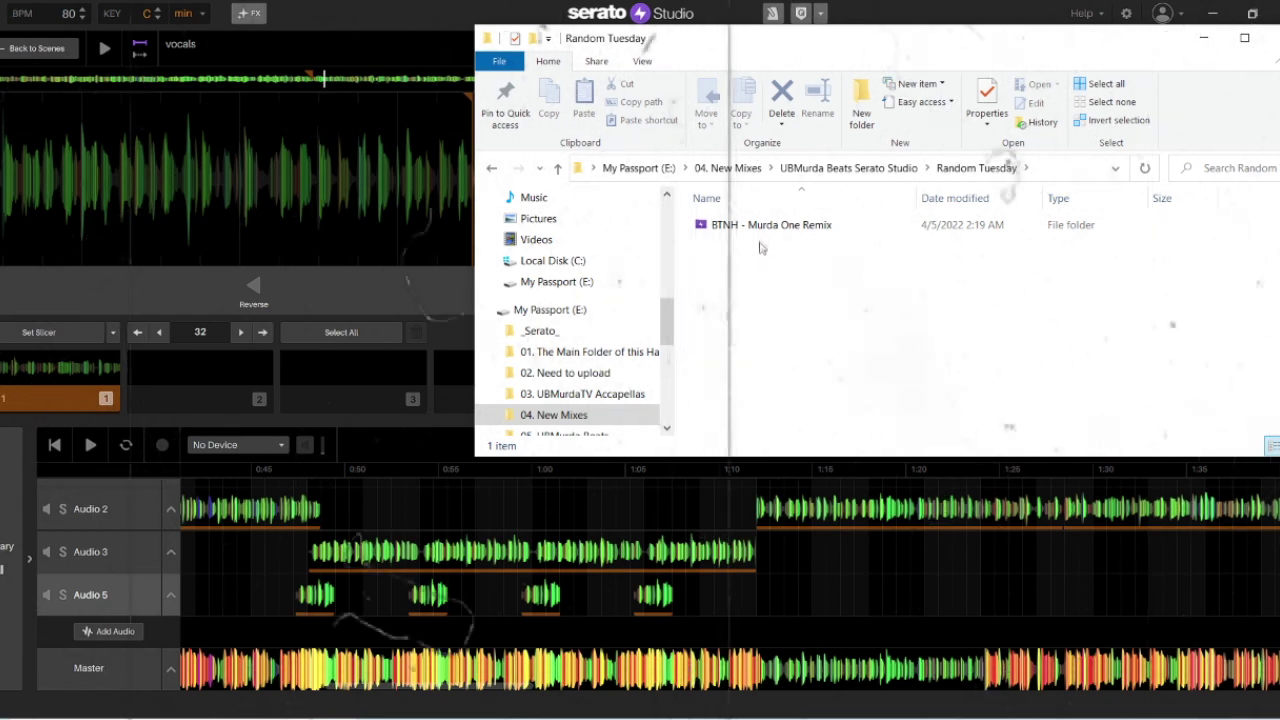
# Open the BTNH - Murda One Remix (STEMS) folder, launch SpleeterGUI from the desktop and widen the folder's Name column
pyautogui.click(770, 228)
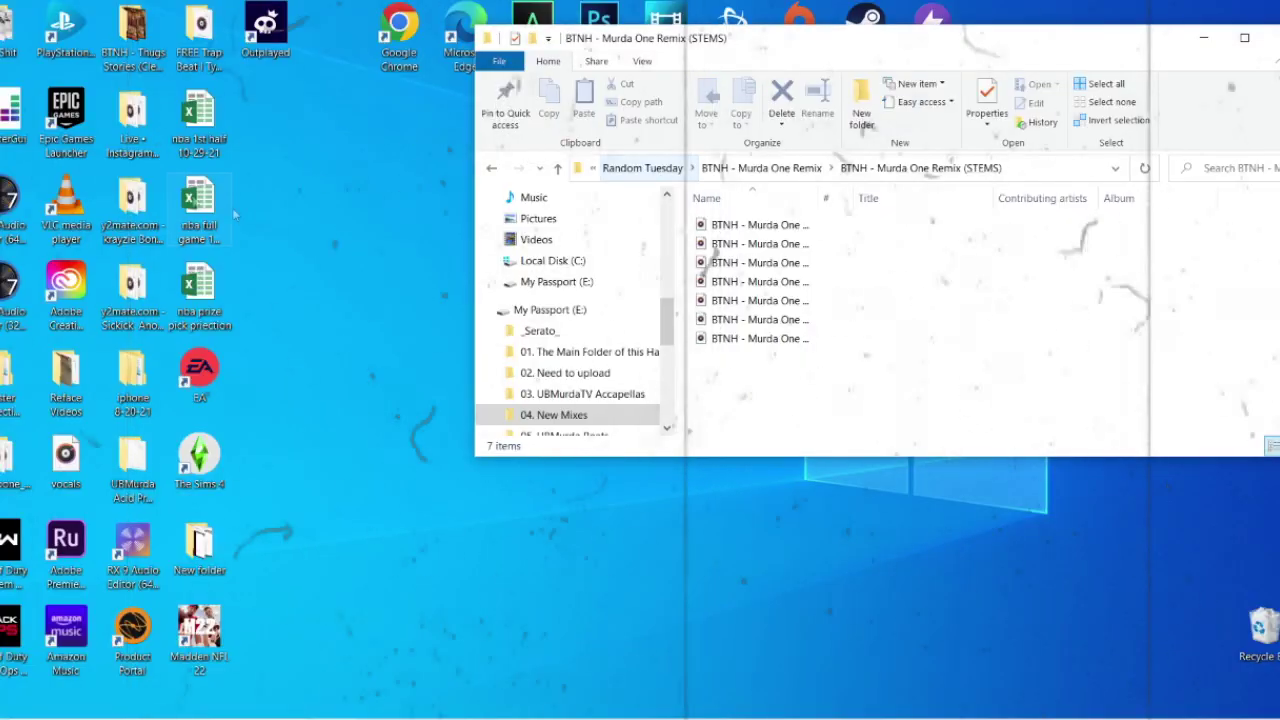
pyautogui.doubleClick(15, 117)
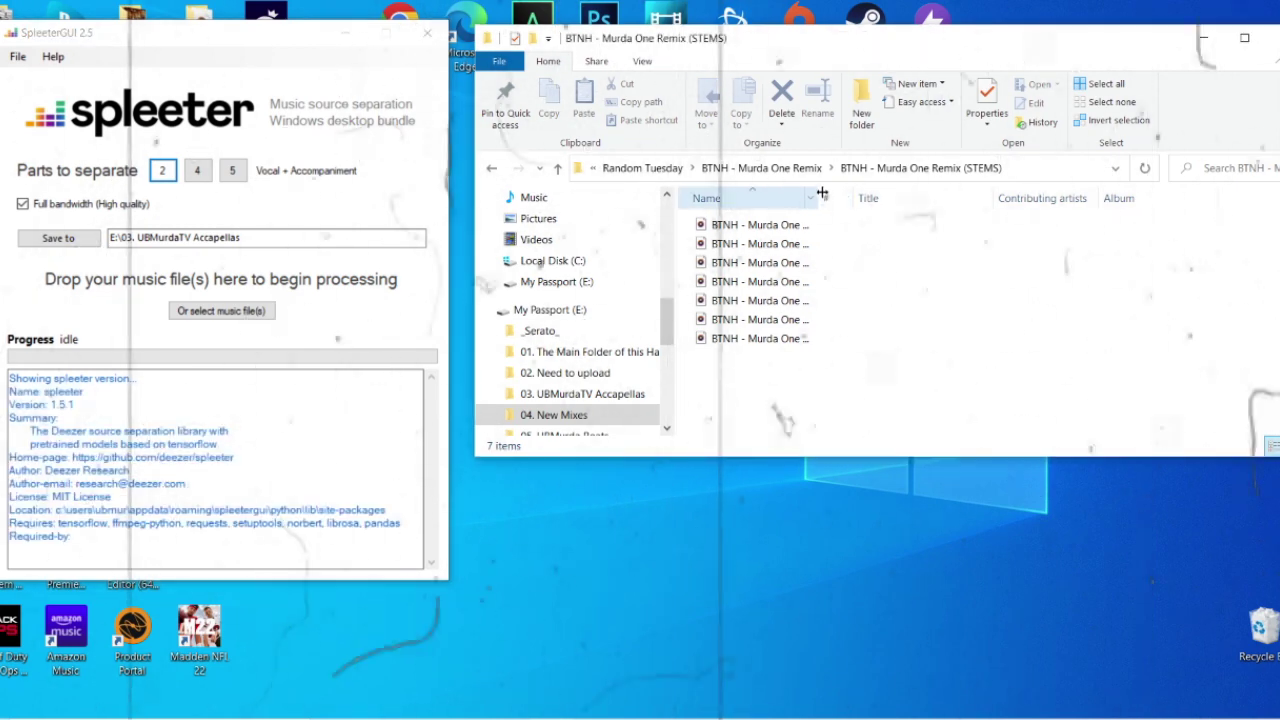
pyautogui.moveTo(822, 195); pyautogui.dragTo(962, 178)
# Play the Audio 1 stem, close the player, and process that stem in SpleeterGUI with two parts to separate
pyautogui.doubleClick(828, 225)
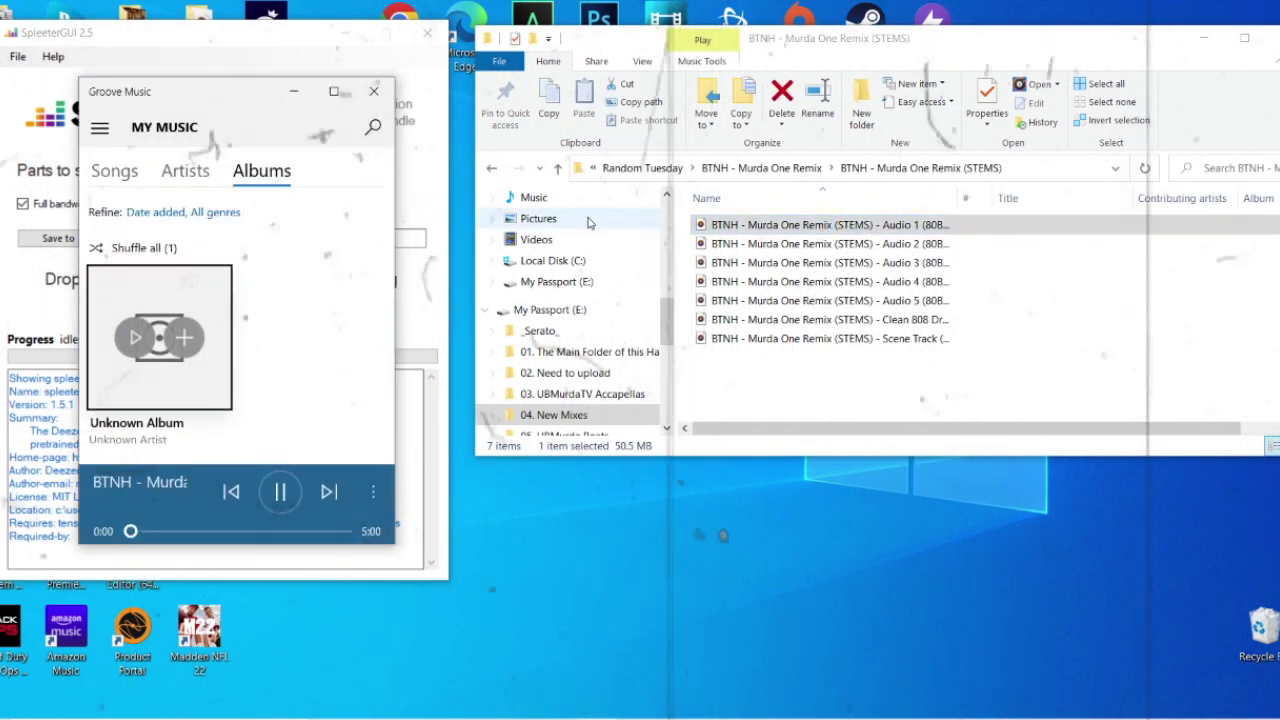
pyautogui.click(375, 91)
pyautogui.moveTo(712, 228); pyautogui.dragTo(261, 425)
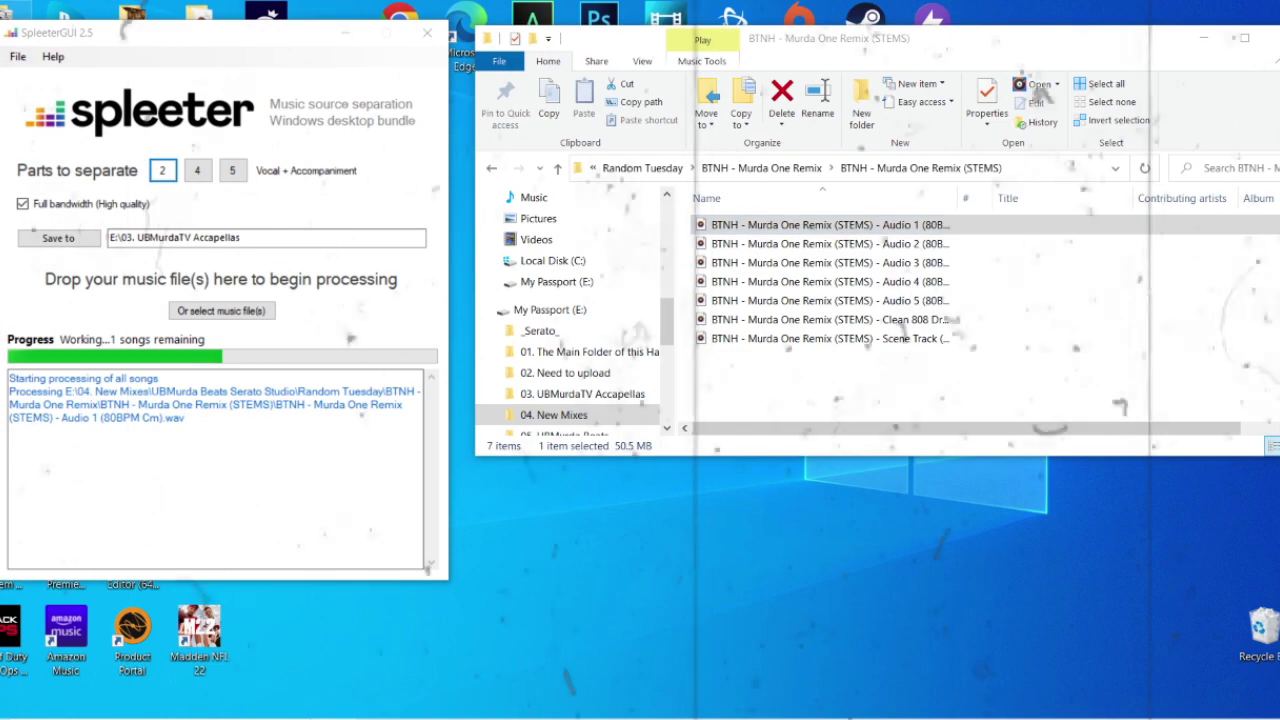
# Open the 03. UBMurdaTV Accapellas folder on My Passport (E:) in a separate File Explorer window
pyautogui.doubleClick(14, 12)
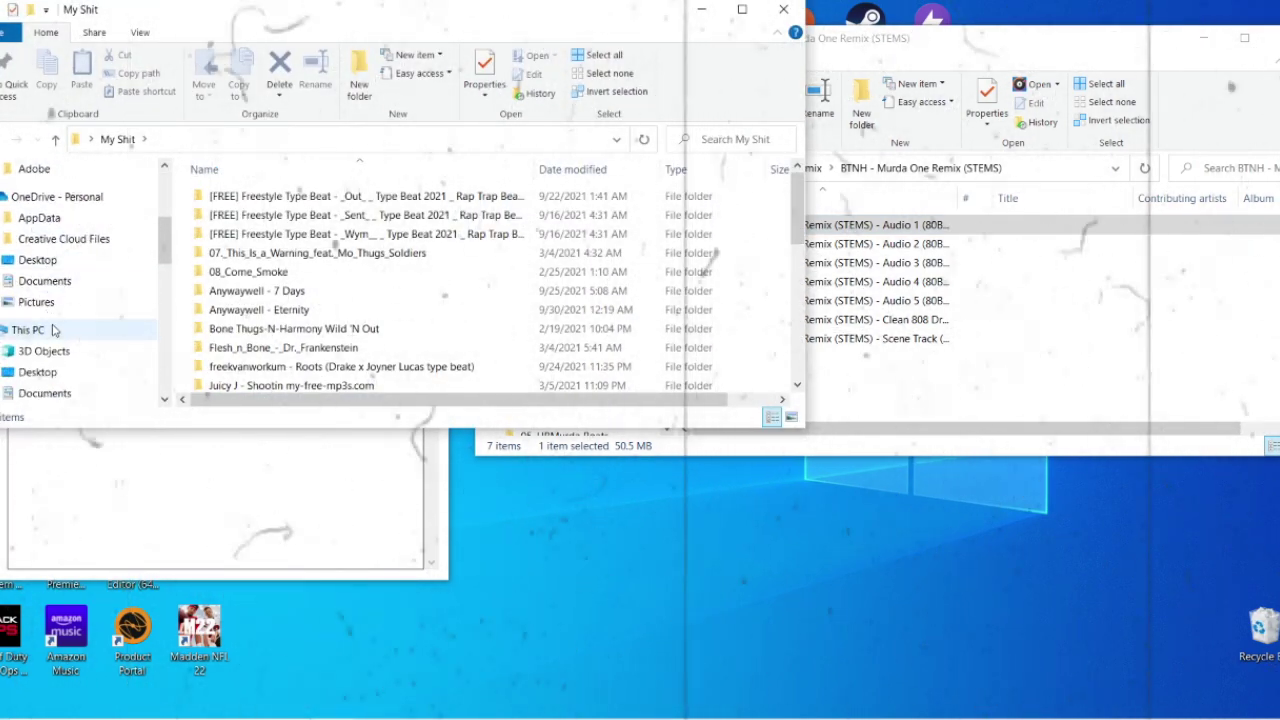
pyautogui.scroll(-3, 53, 330)
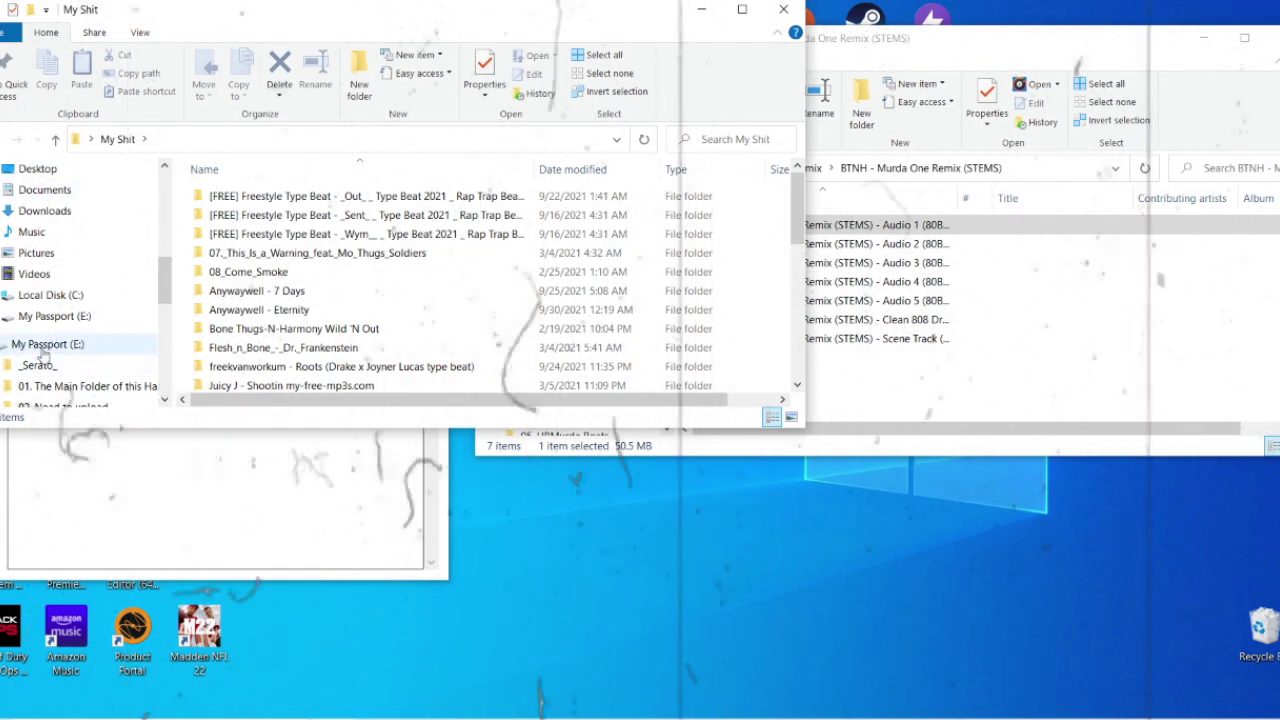
pyautogui.click(42, 348)
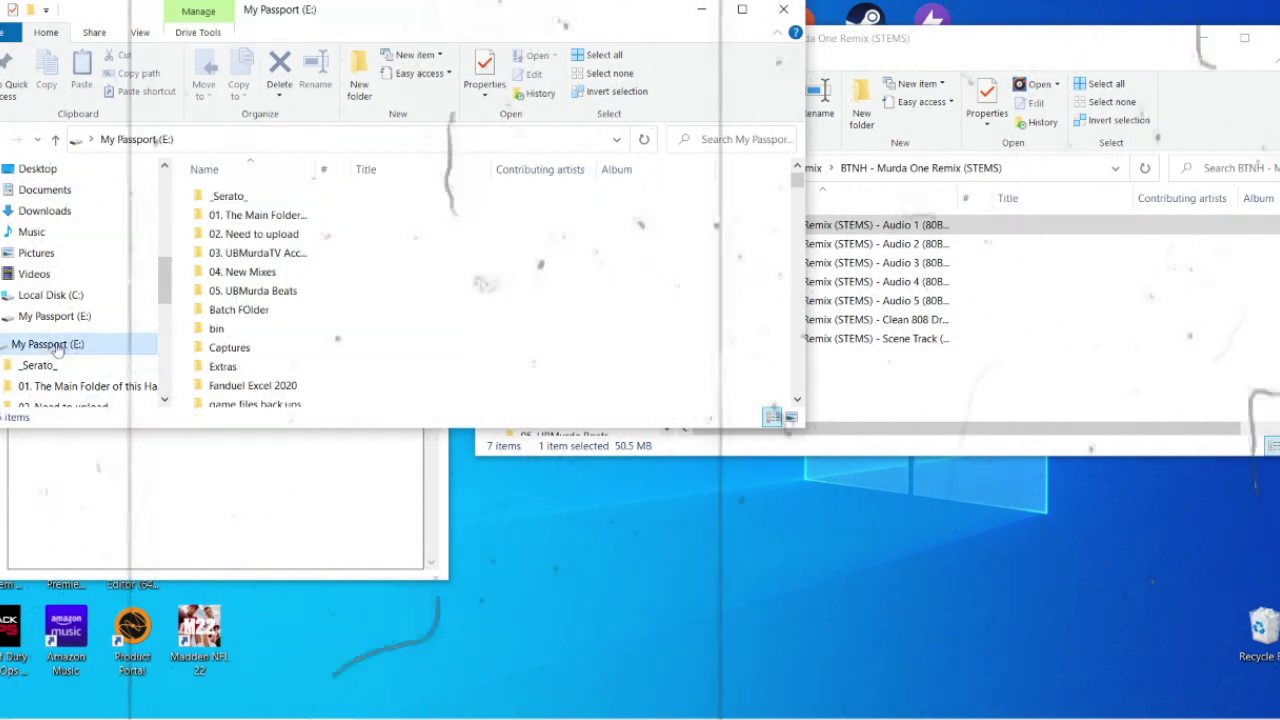
pyautogui.doubleClick(241, 253)
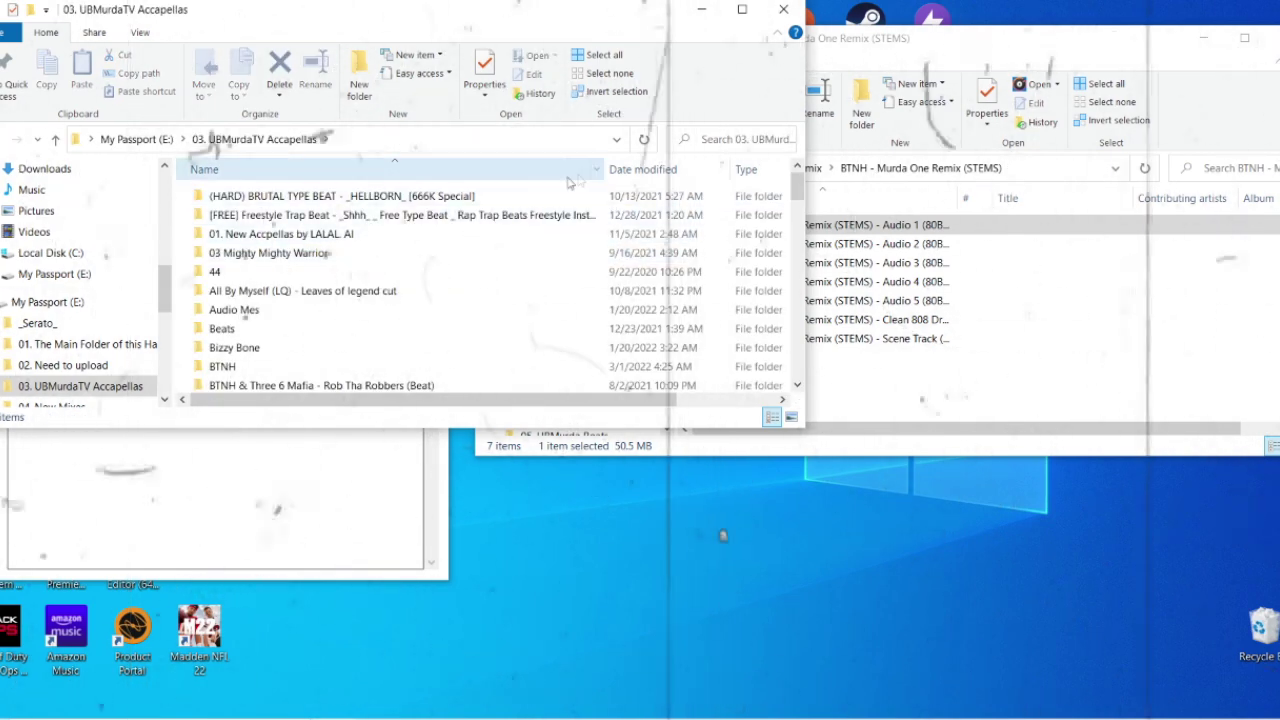
pyautogui.click(463, 170)
pyautogui.click(463, 170)
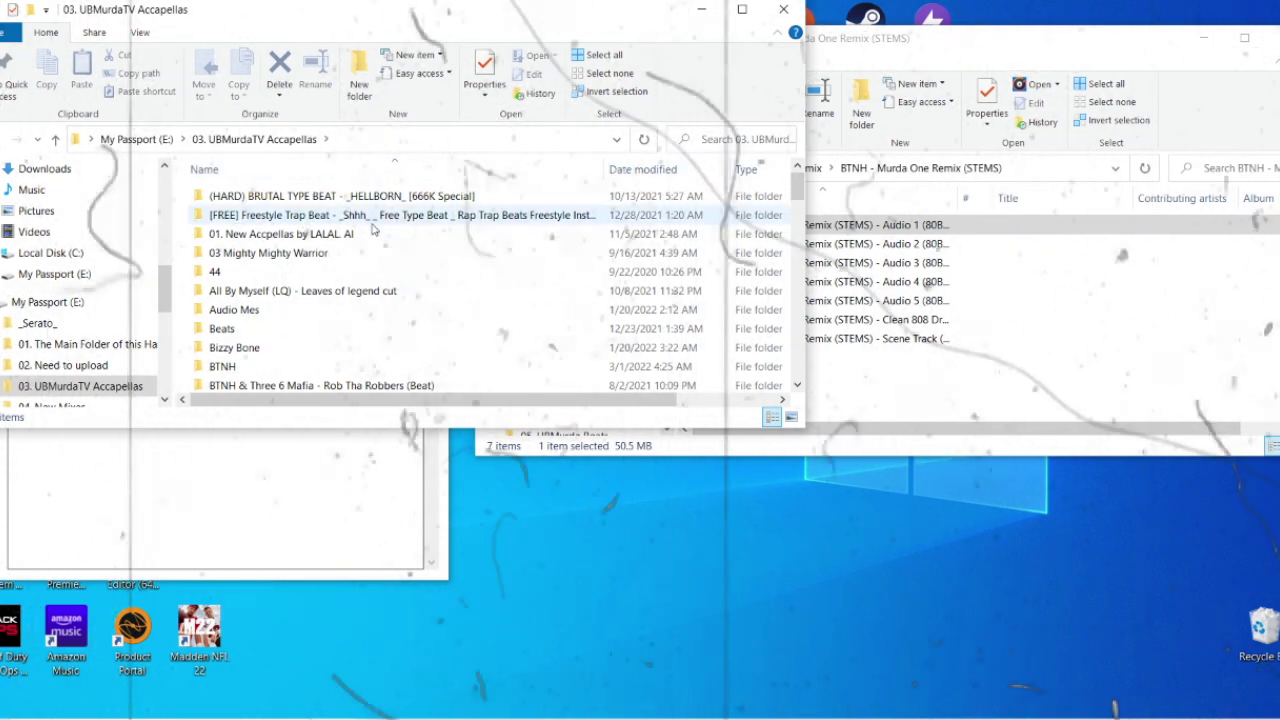
pyautogui.scroll(-1, 410, 260)
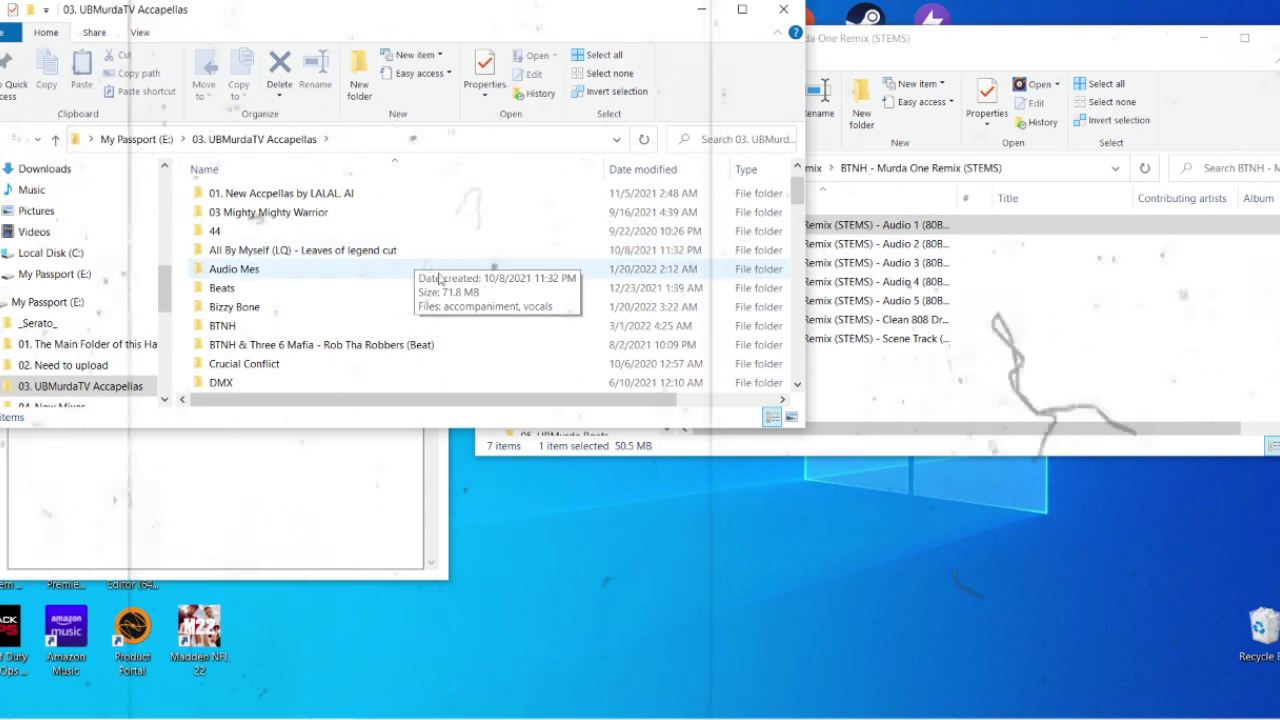
# Close SpleeterGUI and move the "BTNH - Murda One Remix (STEMS) - Audio 1 (80BPM Cm)" folder into the stems folder
pyautogui.click(438, 460)
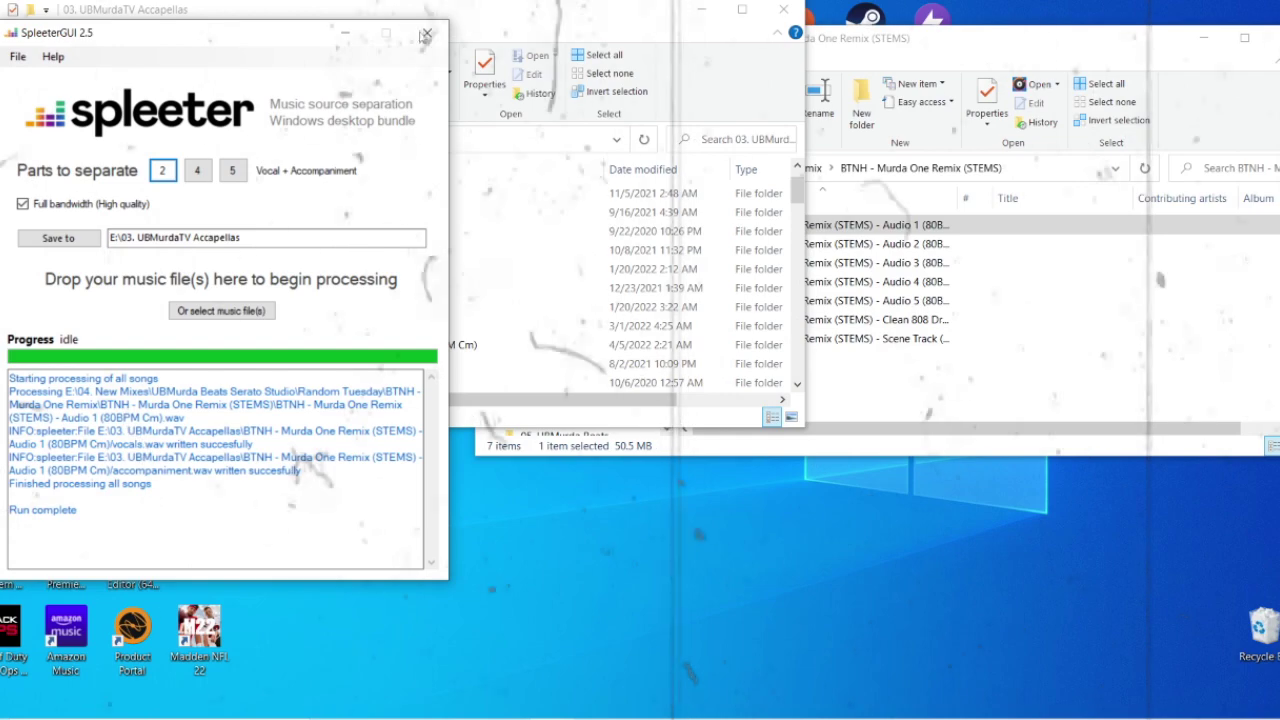
pyautogui.click(424, 34)
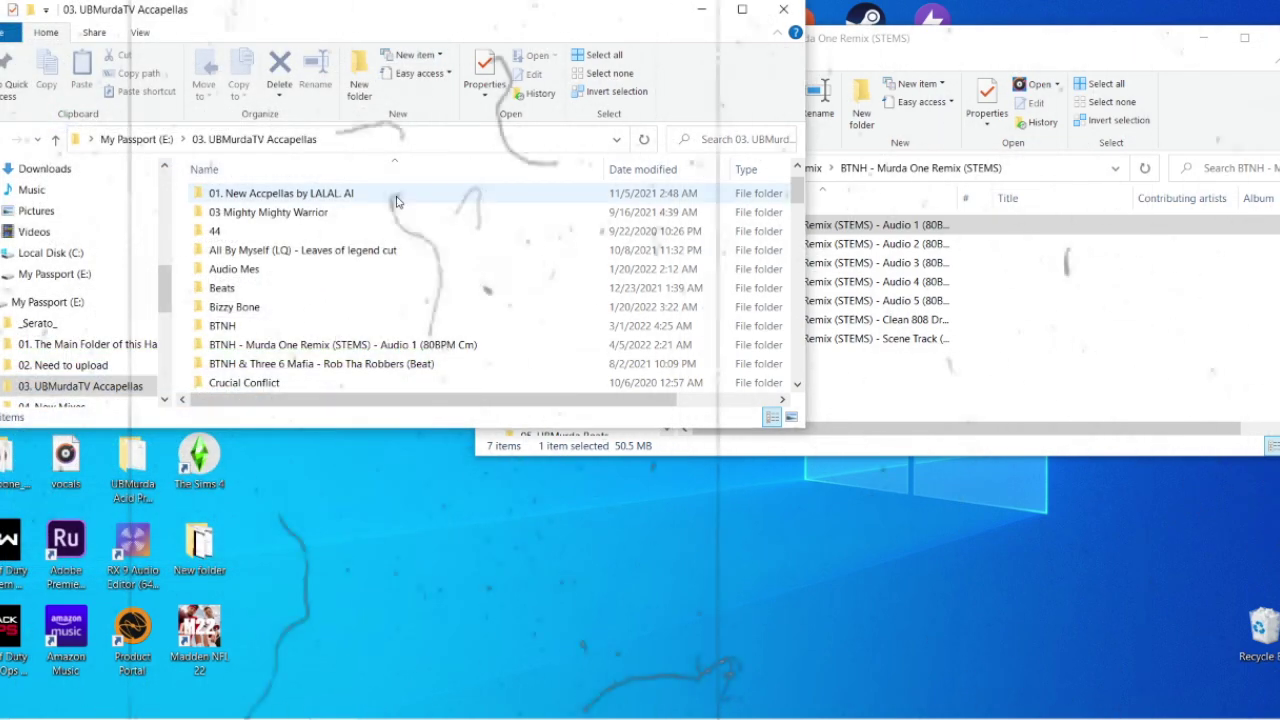
pyautogui.click(308, 349)
pyautogui.moveTo(314, 350); pyautogui.dragTo(868, 418)
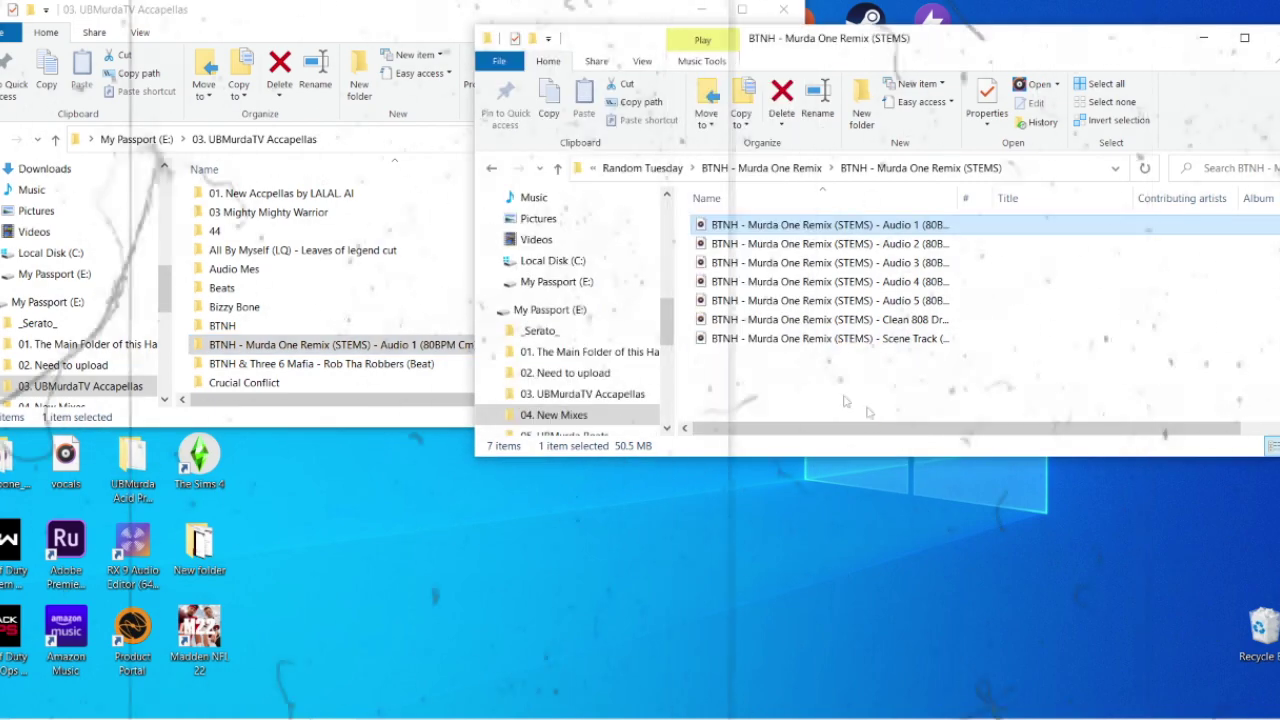
# Open the separated Audio 1 (80BPM Cm) folder and delete its vocals file
pyautogui.doubleClick(752, 360)
pyautogui.click(723, 244)
pyautogui.rightClick(723, 244)
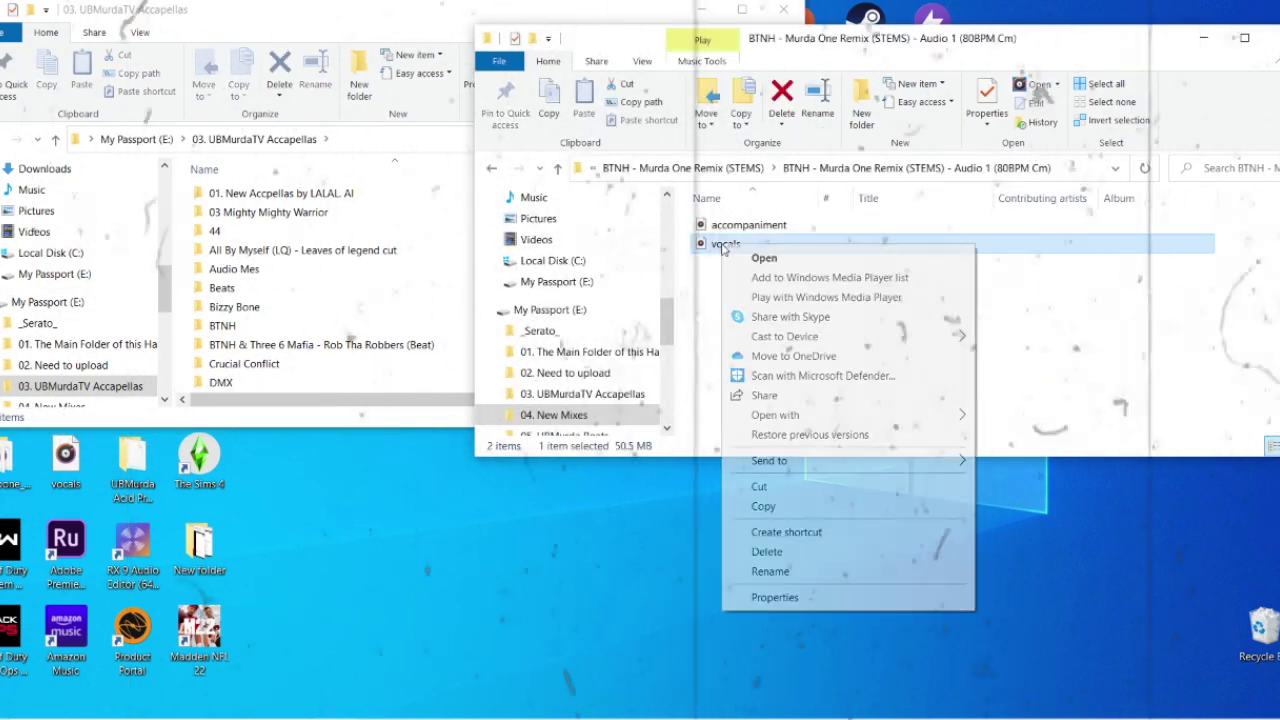
pyautogui.click(767, 551)
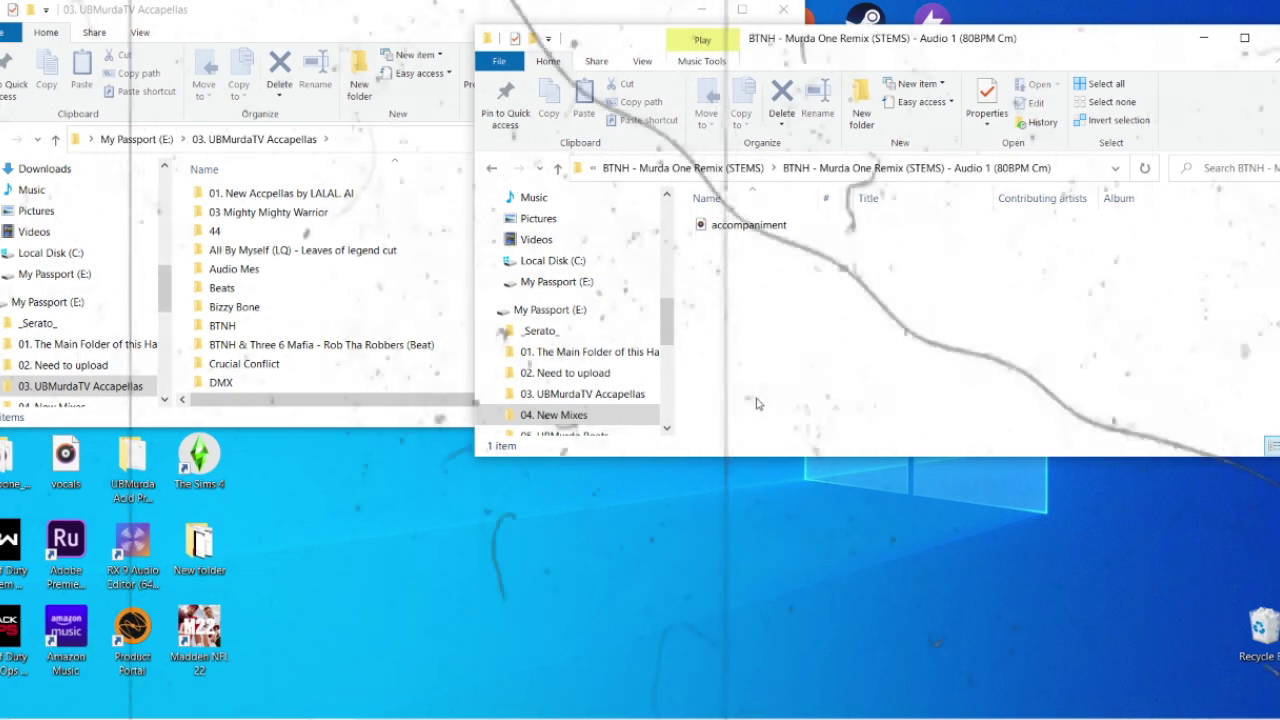
# Minimize the Accapellas window, switch to ACID Pro Suite, dismiss the program update prompt and start a new project
pyautogui.click(701, 9)
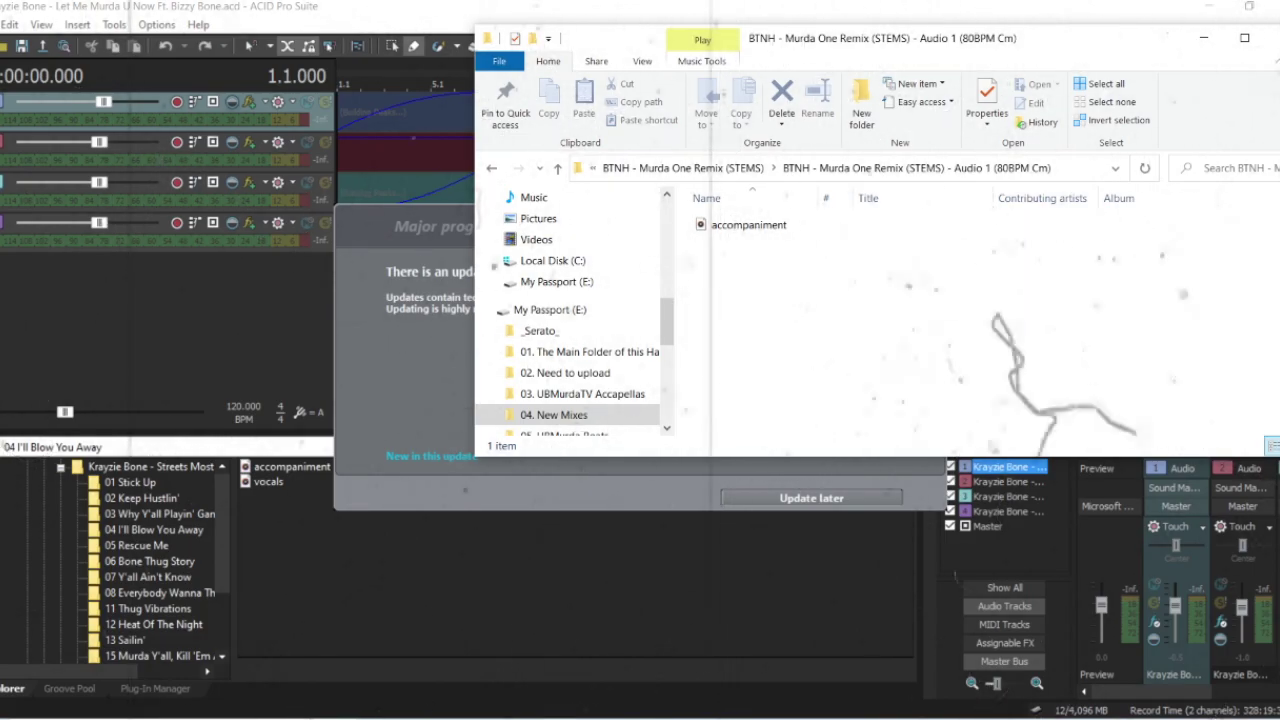
pyautogui.moveTo(590, 700)
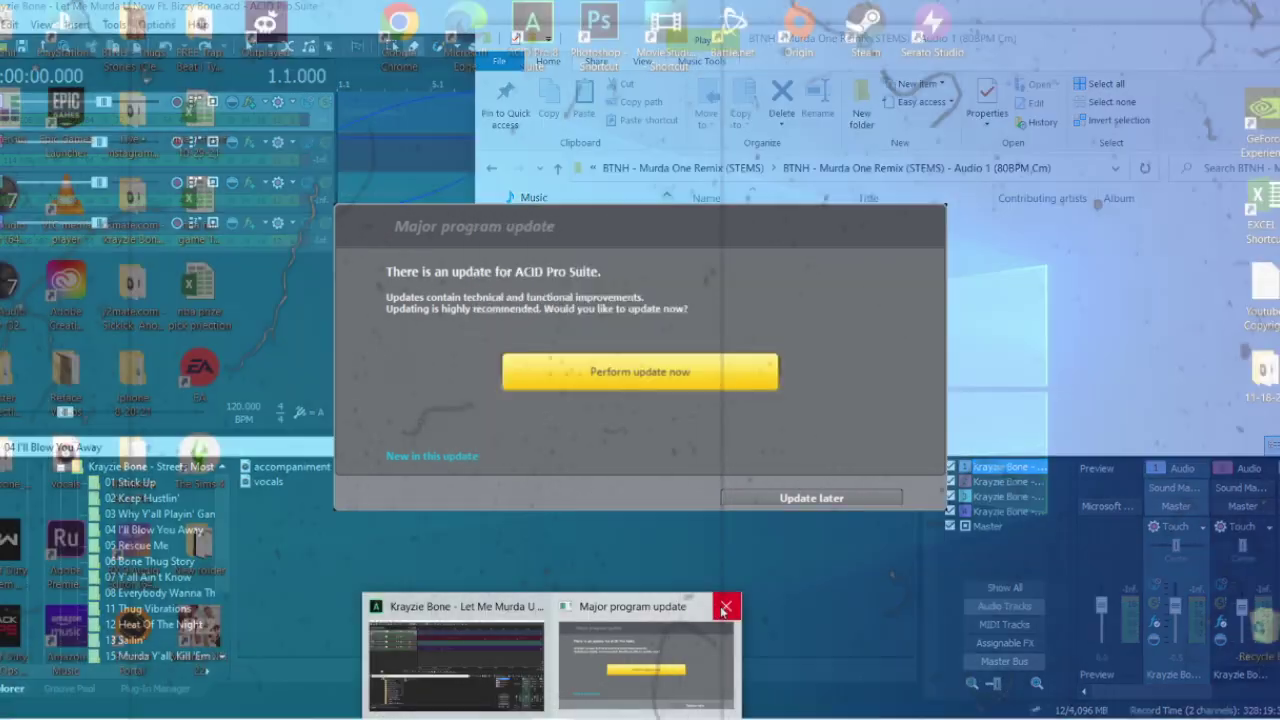
pyautogui.click(725, 607)
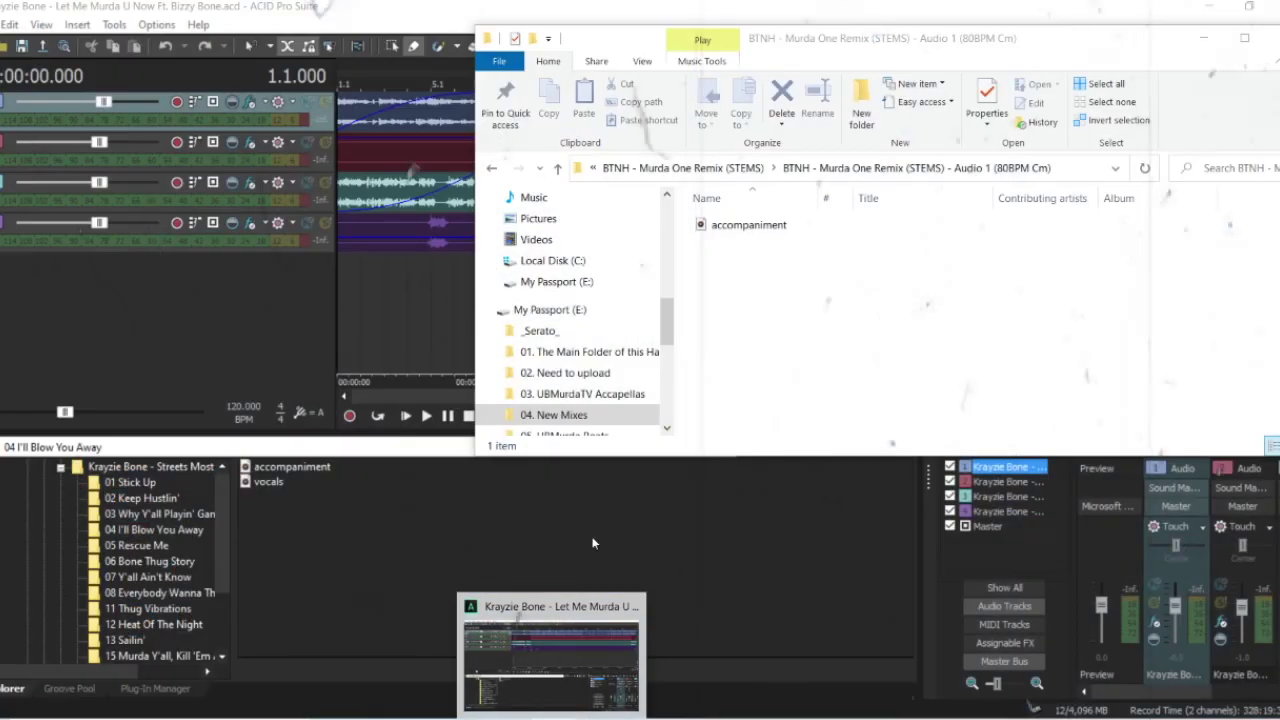
pyautogui.click(551, 664)
pyautogui.hotkey('ctrl', 'n')
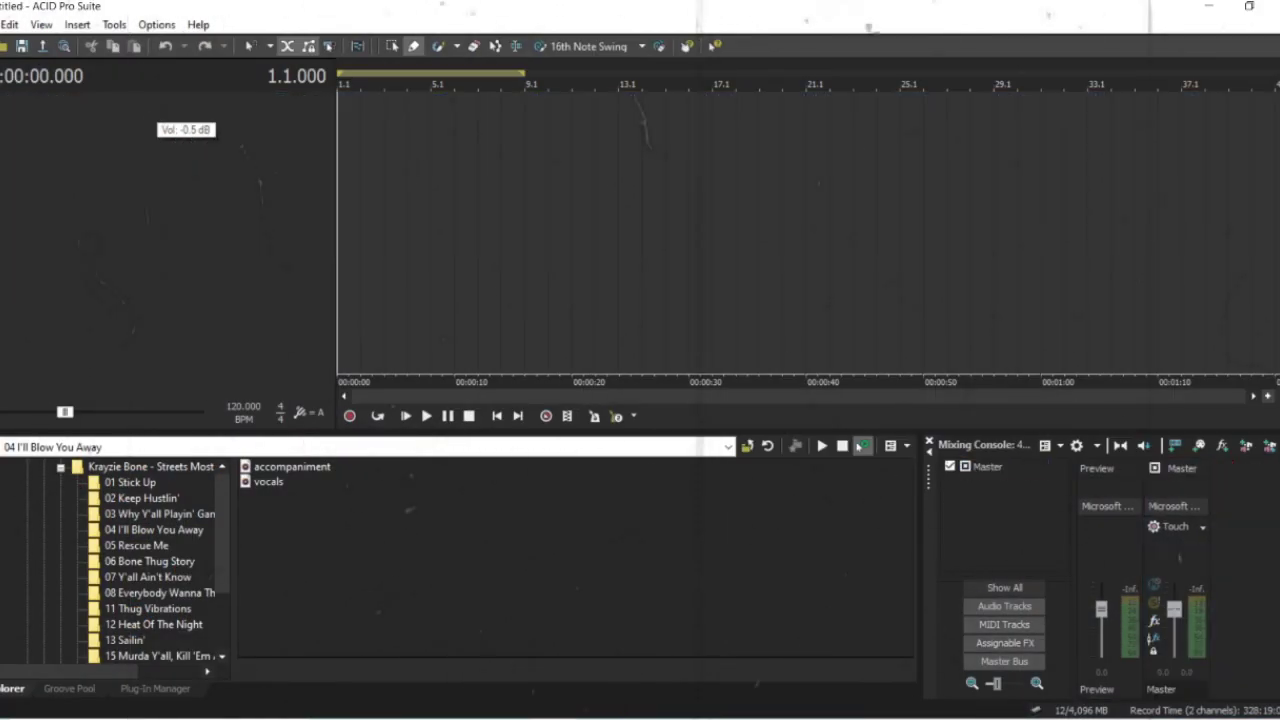
# Add the accompaniment file from the Audio 1 folder as the first track at the timeline's start, skipping the Beatmapper Wizard
pyautogui.hotkey('alt', 'Tab')
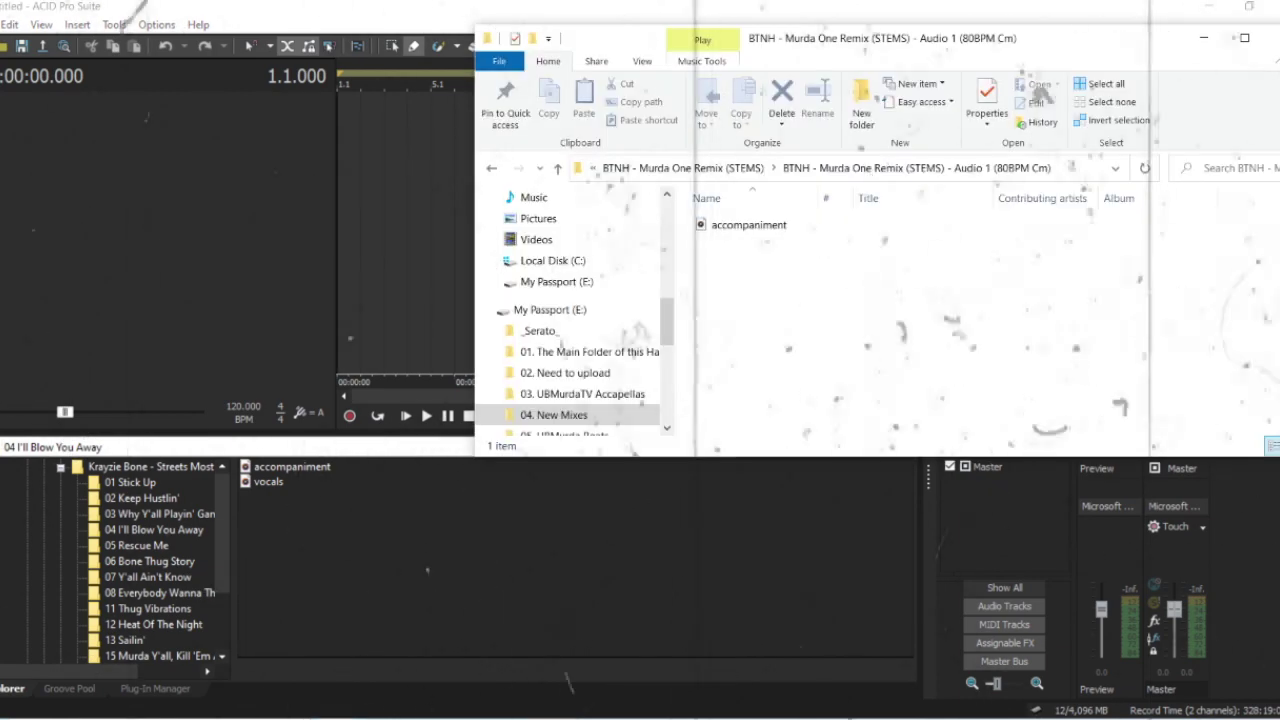
pyautogui.moveTo(717, 236); pyautogui.dragTo(440, 110)
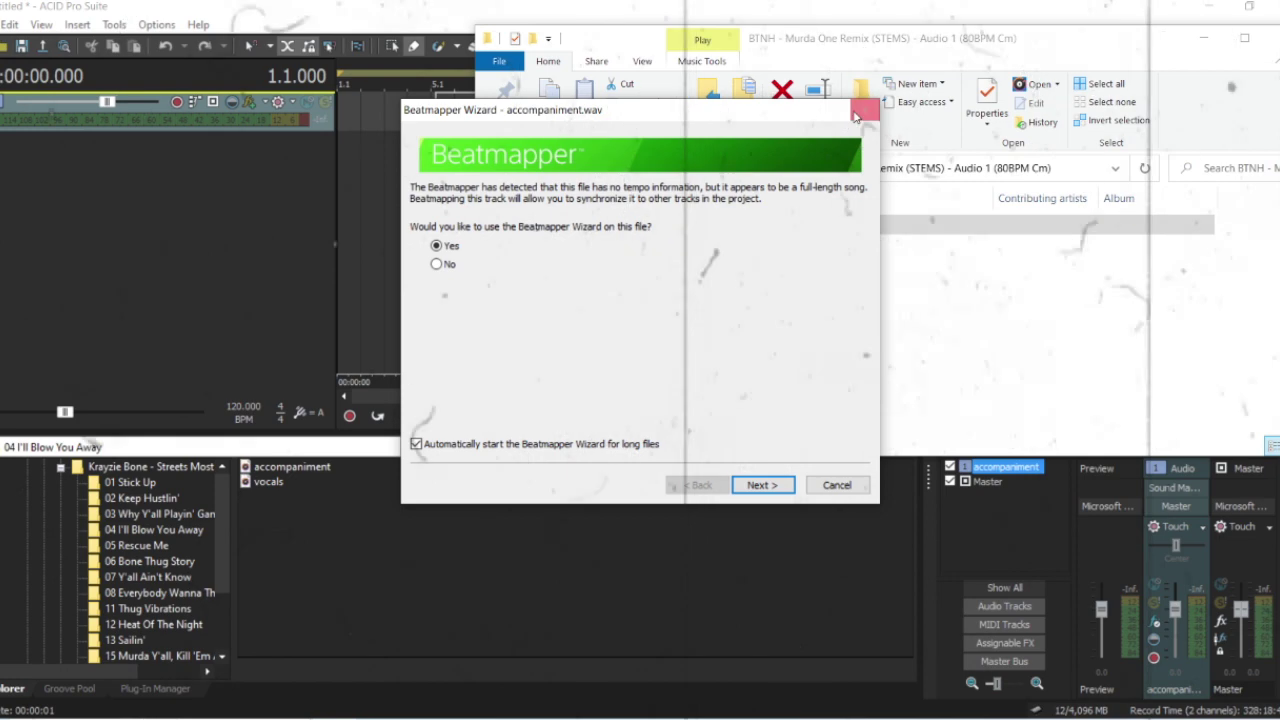
pyautogui.click(864, 110)
pyautogui.moveTo(780, 122); pyautogui.dragTo(690, 121)
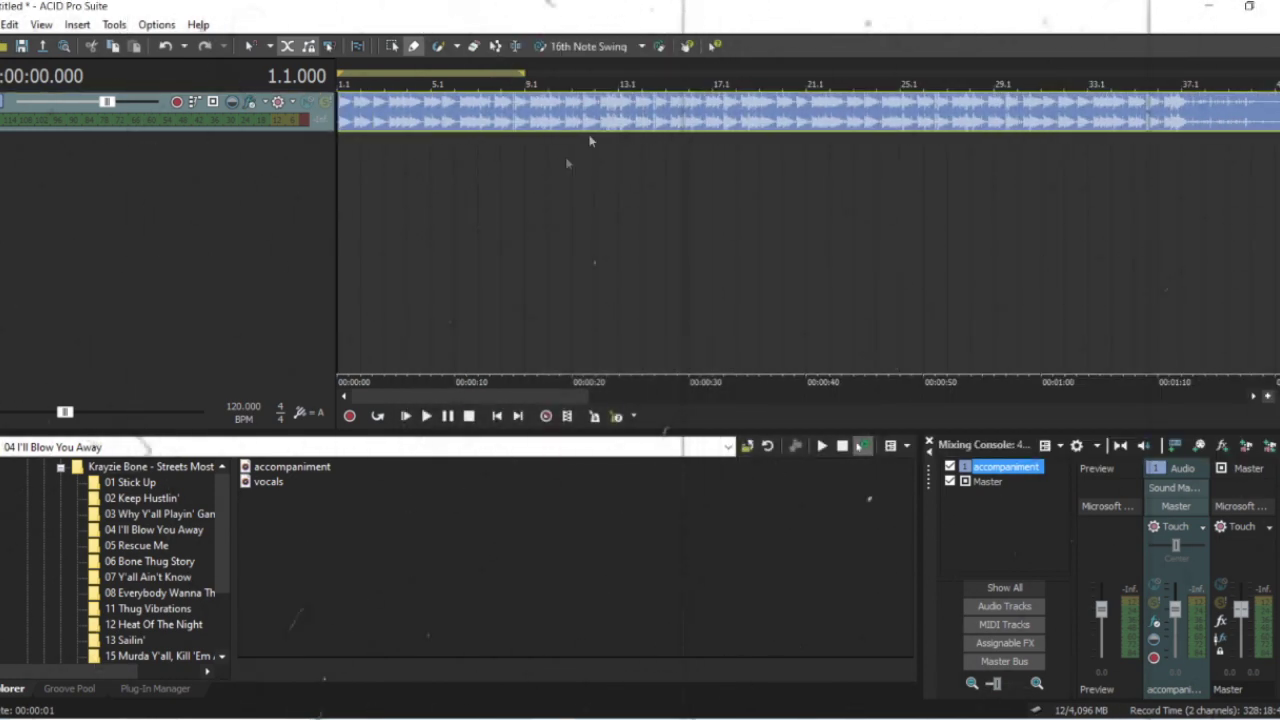
# Trim the start of the accompaniment event to about 1.1.072, playing the project from the start to check the timing
pyautogui.click(406, 417)
pyautogui.moveTo(587, 397); pyautogui.dragTo(327, 404)
pyautogui.click(328, 405)
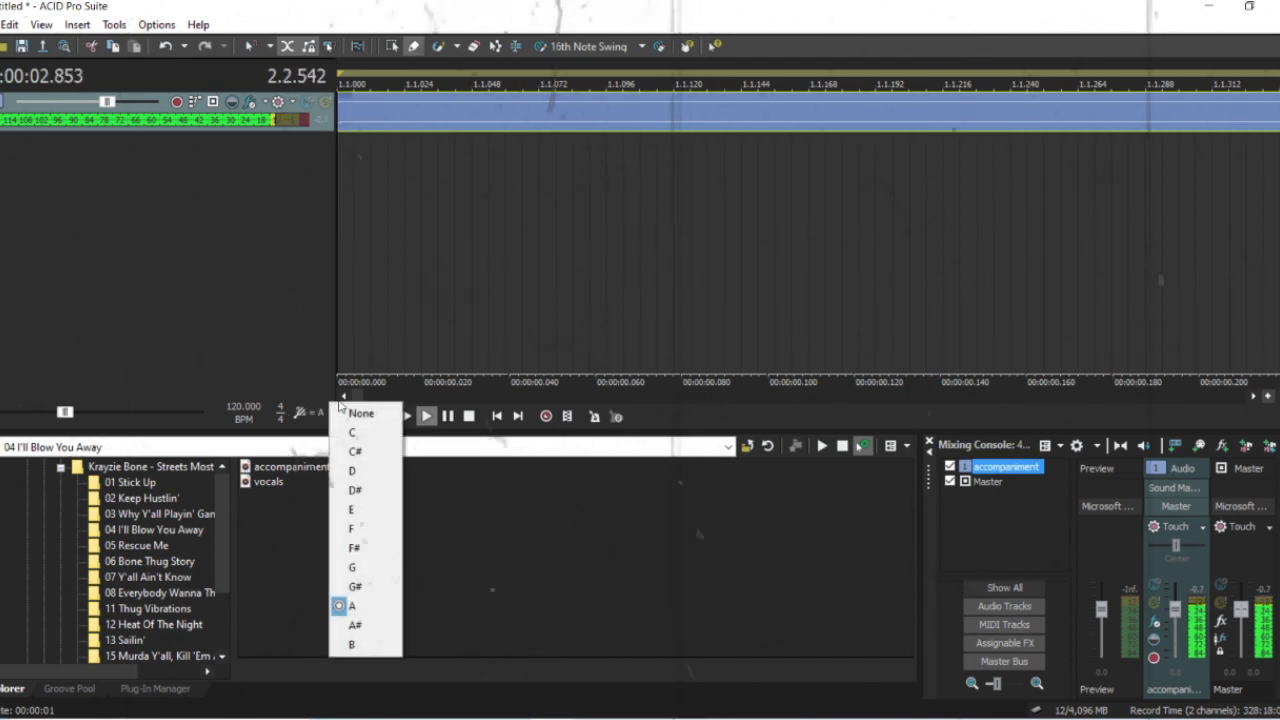
pyautogui.click(343, 112)
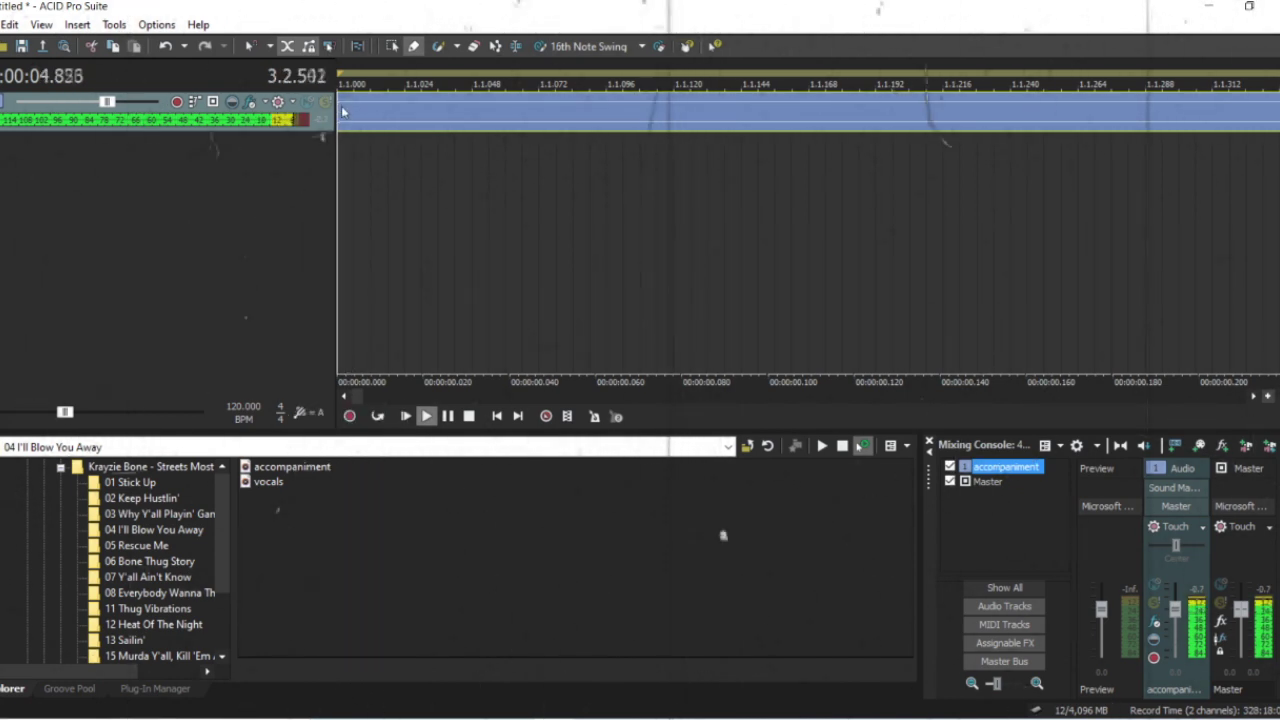
pyautogui.moveTo(383, 113); pyautogui.dragTo(420, 115)
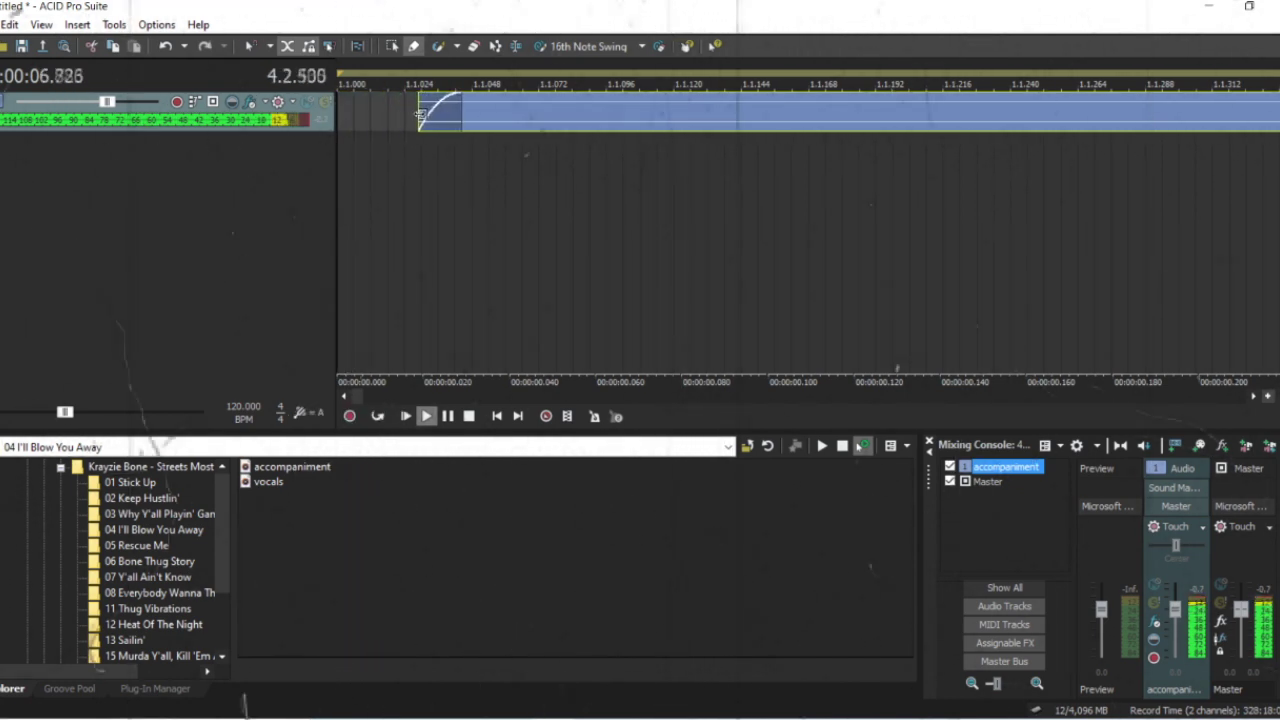
pyautogui.click(411, 420)
pyautogui.click(411, 420)
pyautogui.moveTo(420, 122); pyautogui.dragTo(542, 118)
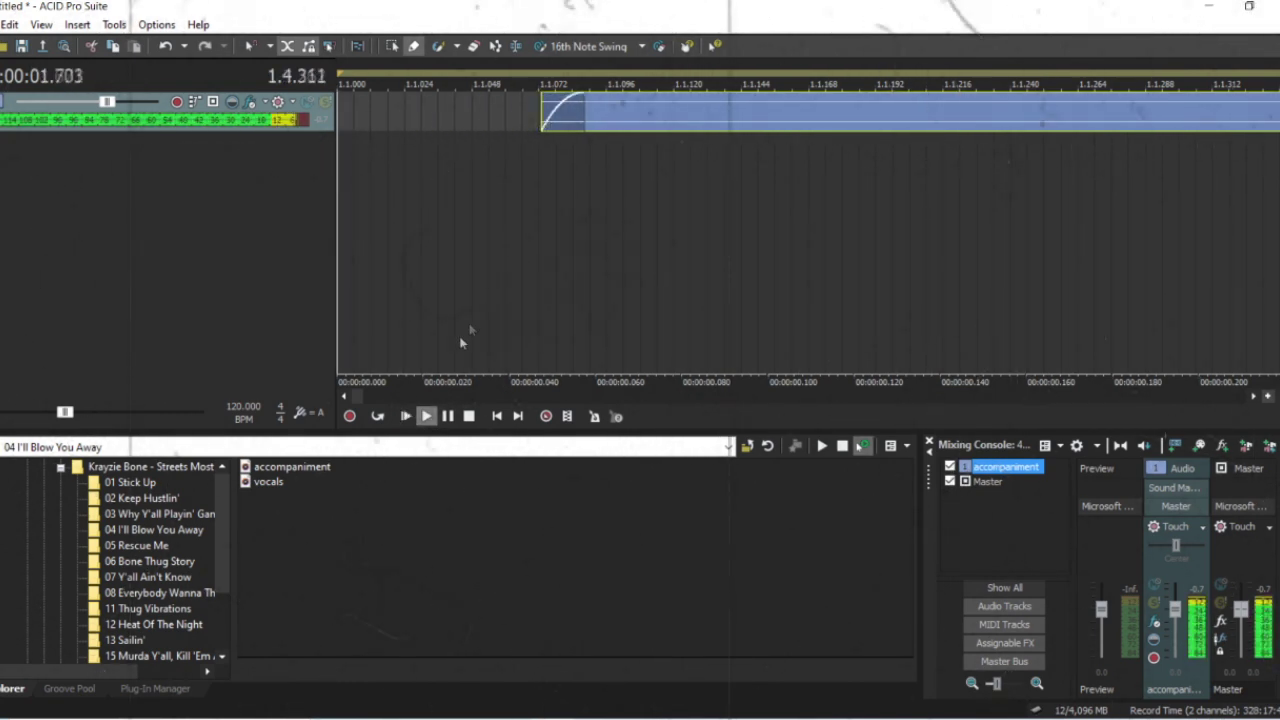
pyautogui.click(405, 416)
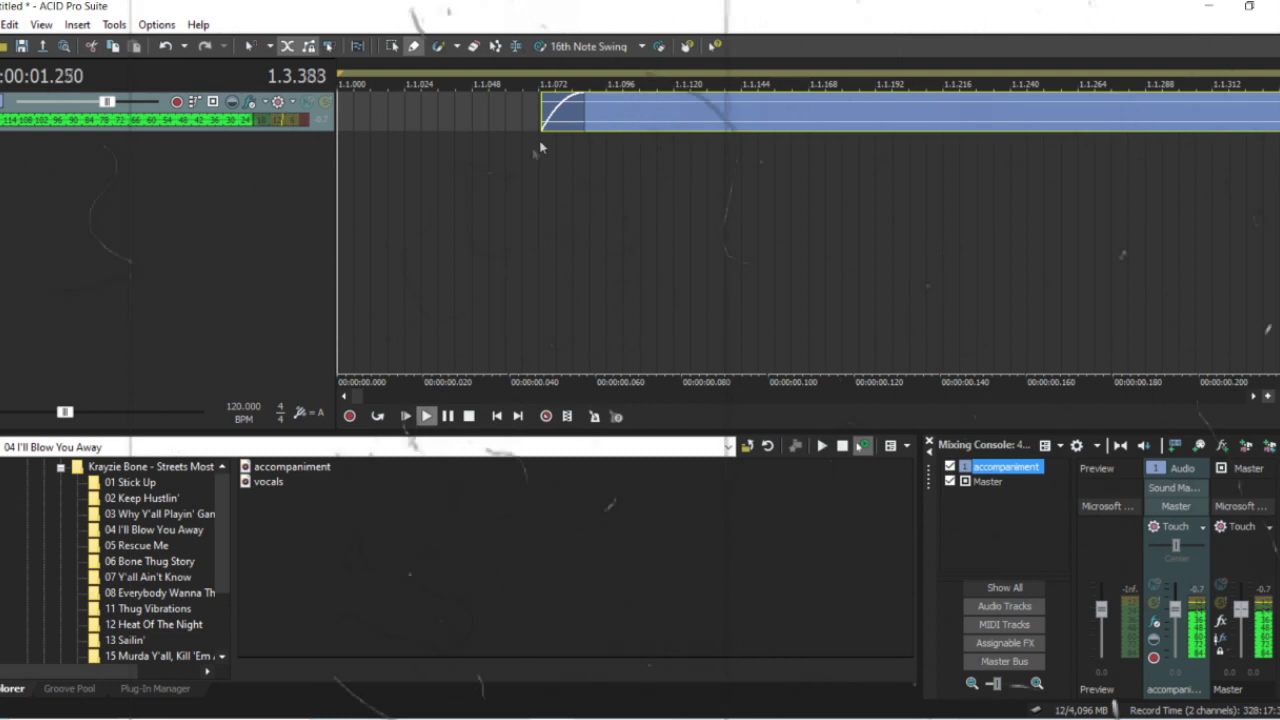
# Lengthen the accompaniment event's fade-in to an offset of 0.0.126 and play the project from the start
pyautogui.moveTo(620, 104); pyautogui.dragTo(895, 100)
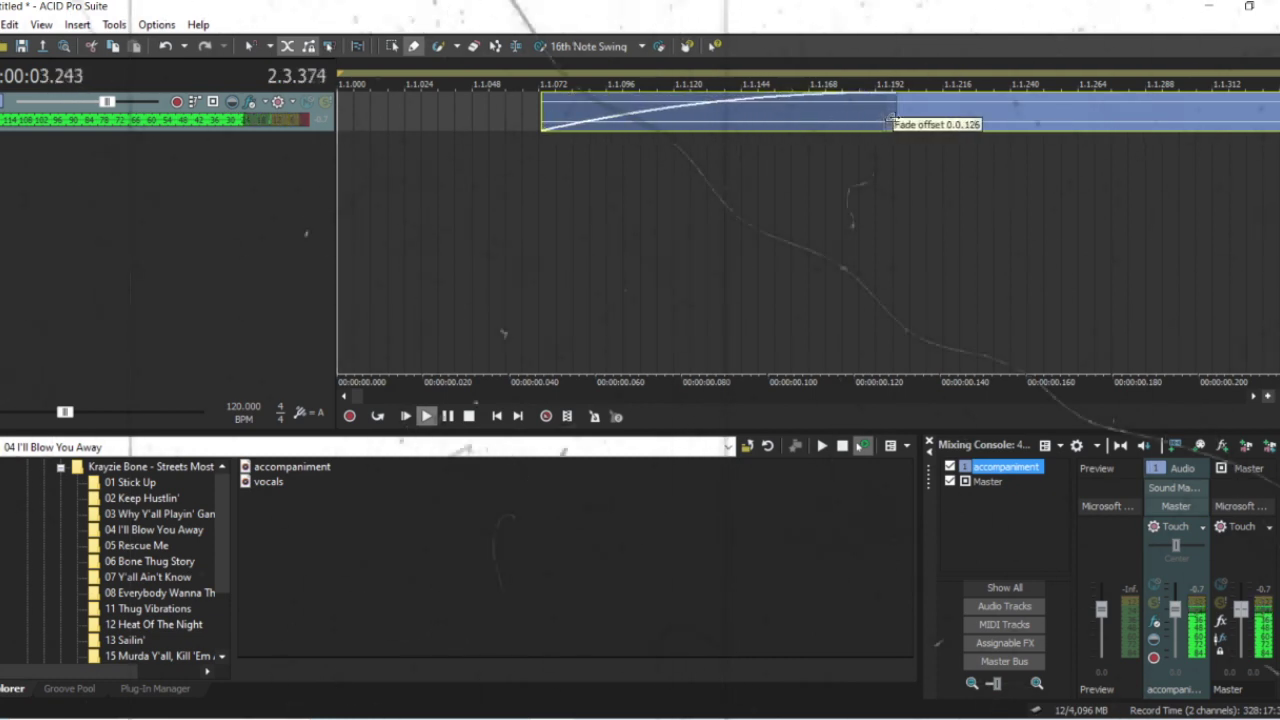
pyautogui.click(405, 416)
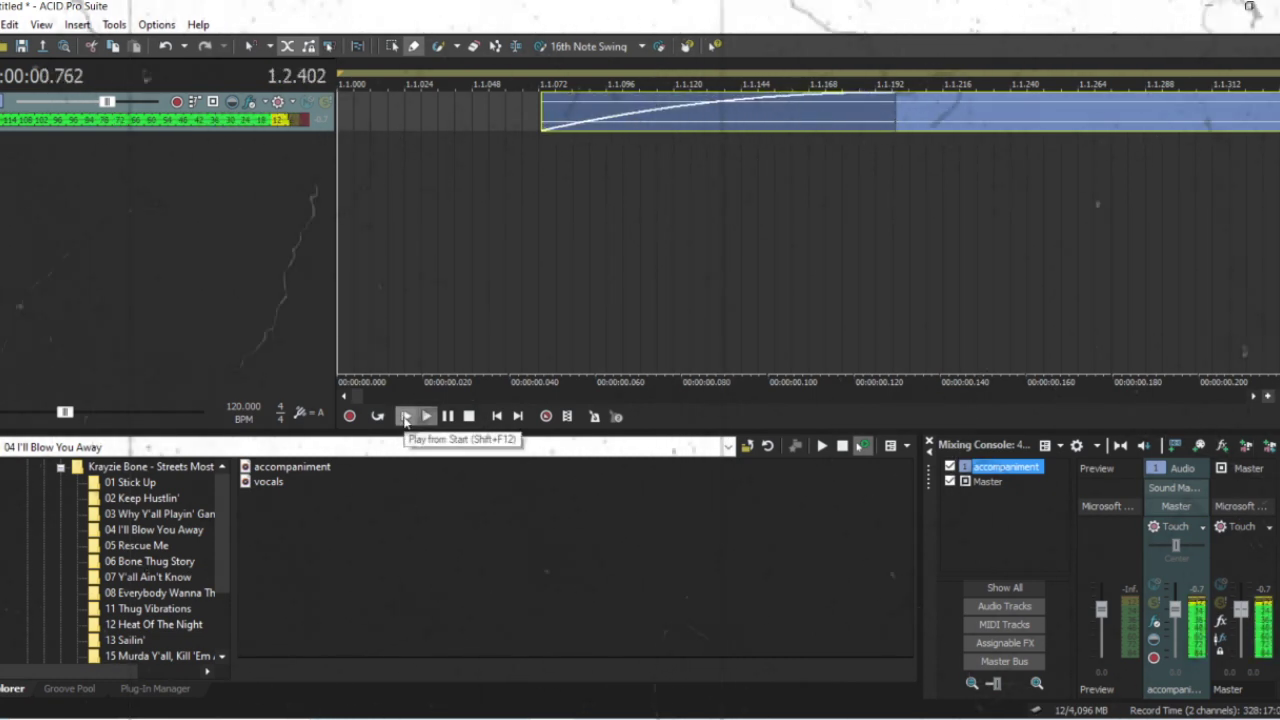
pyautogui.scroll(-6, 495, 339)
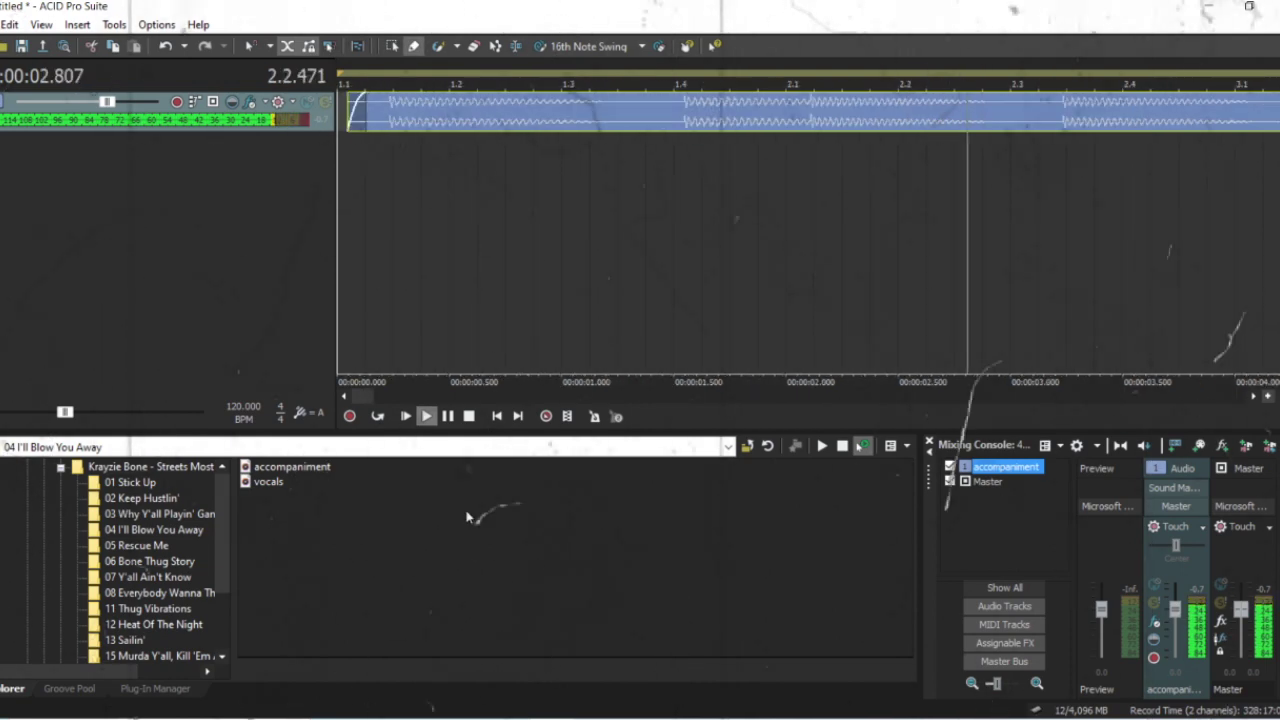
# Add the Audio 2 to Audio 5, Clean 808 and Scene Track stems on separate tracks, skipping Beatmapper, and select the second track's event
pyautogui.click(418, 718)
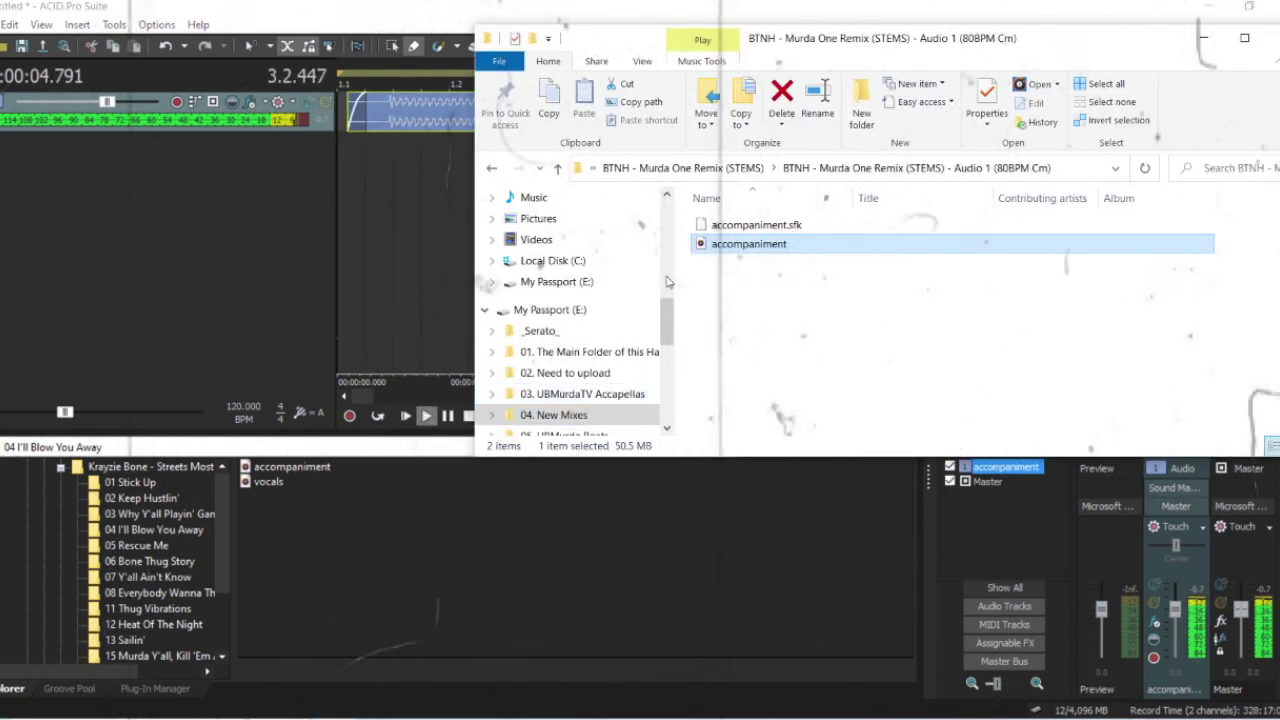
pyautogui.click(494, 168)
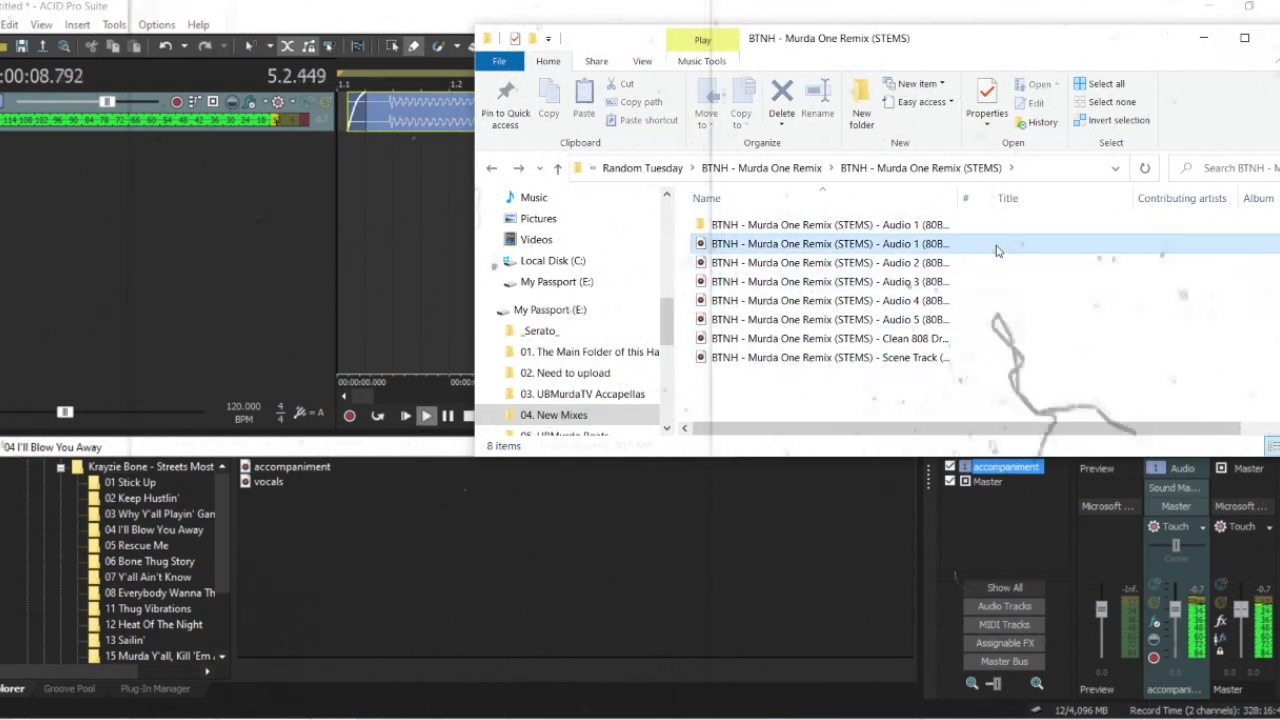
pyautogui.click(915, 244)
pyautogui.moveTo(981, 266); pyautogui.dragTo(857, 360)
pyautogui.moveTo(857, 312); pyautogui.dragTo(377, 264)
pyautogui.click(864, 110)
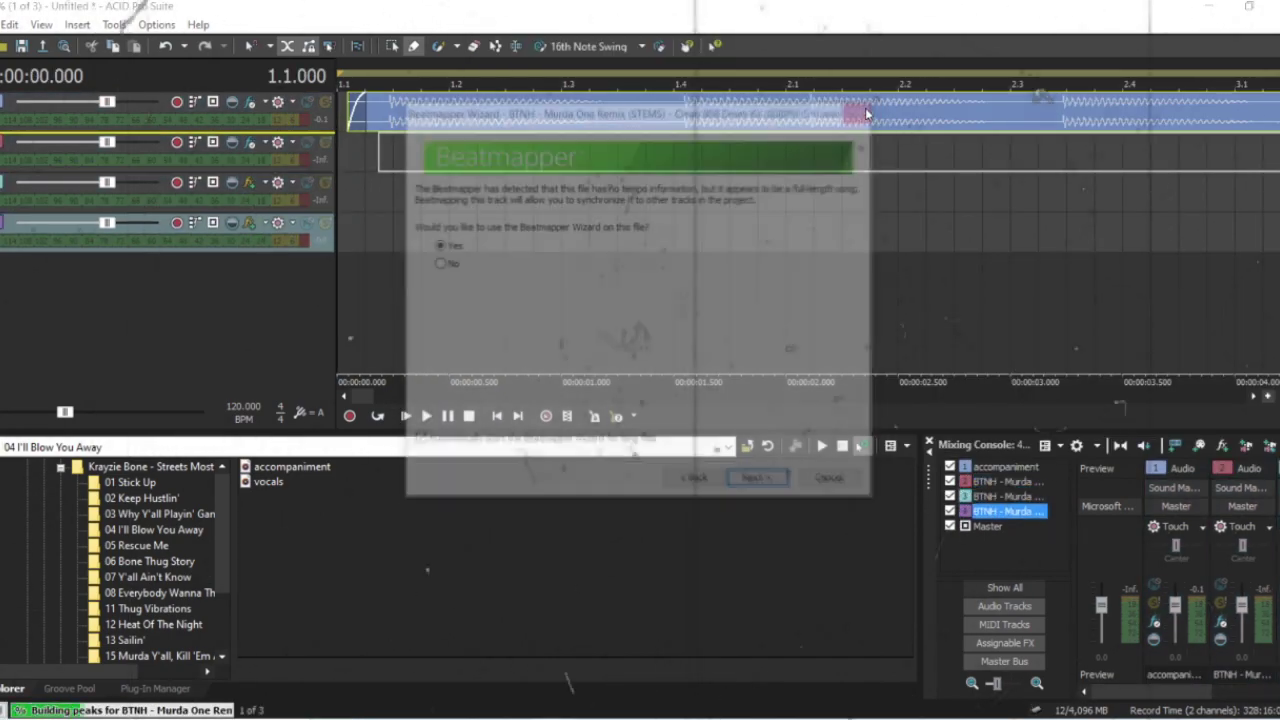
pyautogui.click(866, 112)
pyautogui.click(865, 108)
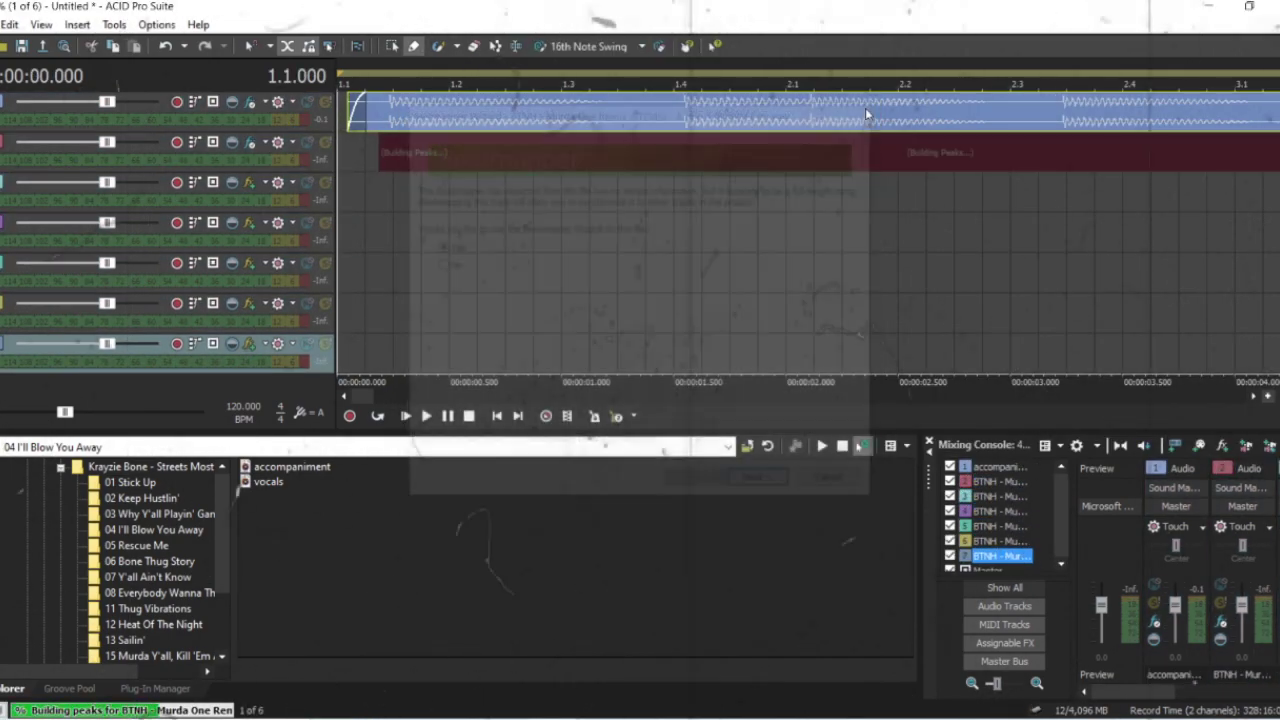
pyautogui.click(759, 160)
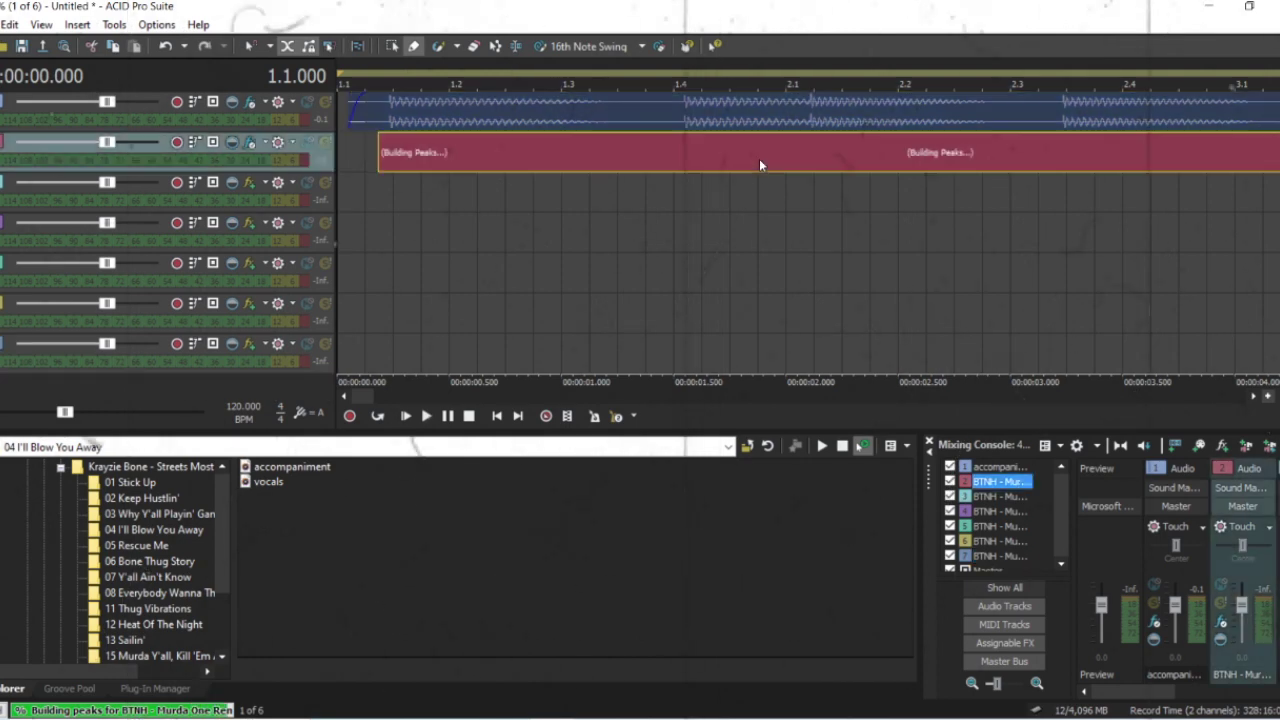
# Paint full-length stem events on the third to seventh tracks, aligning each with the events on the first two tracks
pyautogui.scroll(-5, 757, 165)
pyautogui.scroll(-4, 756, 170)
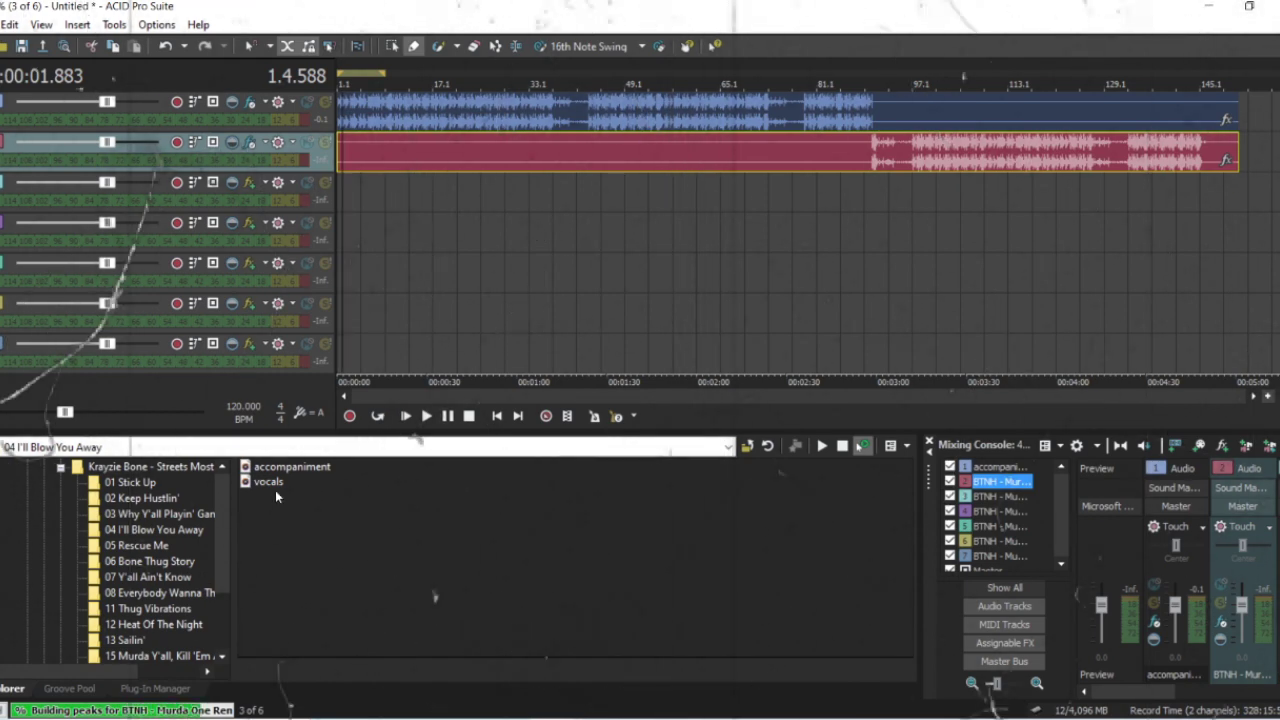
pyautogui.click(540, 717)
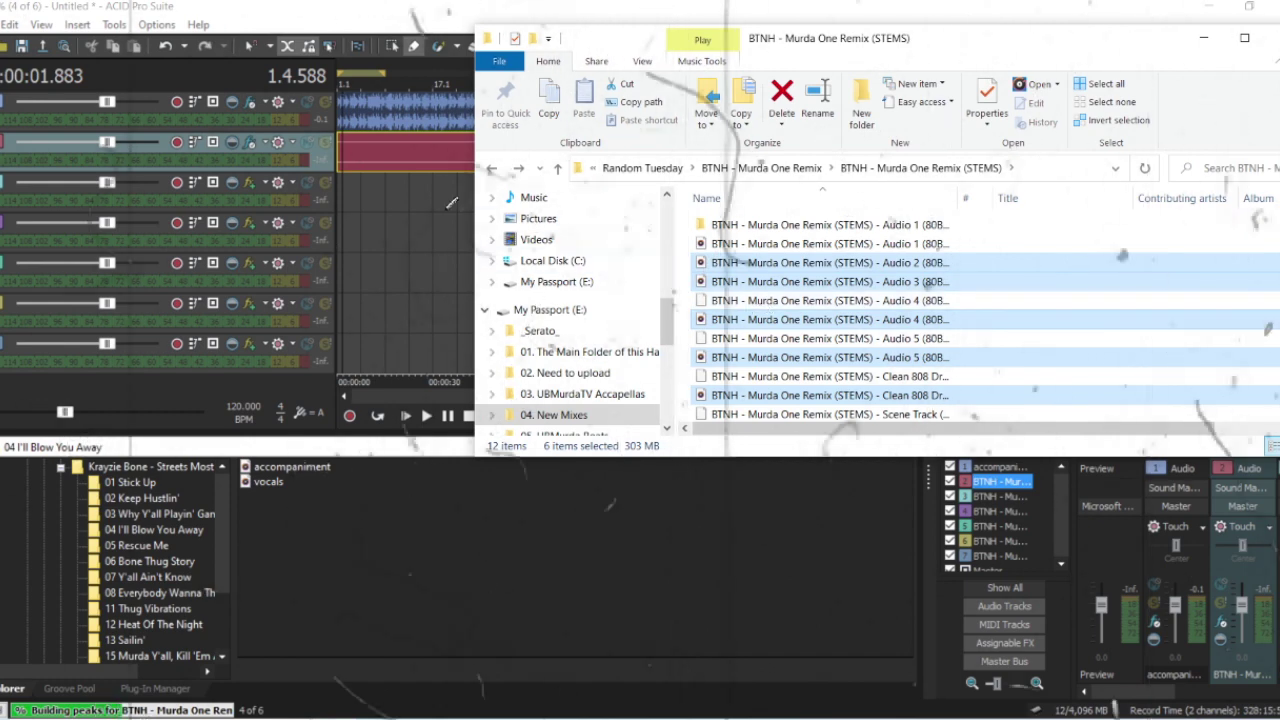
pyautogui.click(366, 194)
pyautogui.moveTo(366, 194)
pyautogui.mouseDown()
pyautogui.moveTo(1012, 180)
pyautogui.moveTo(1262, 192)
pyautogui.mouseUp()
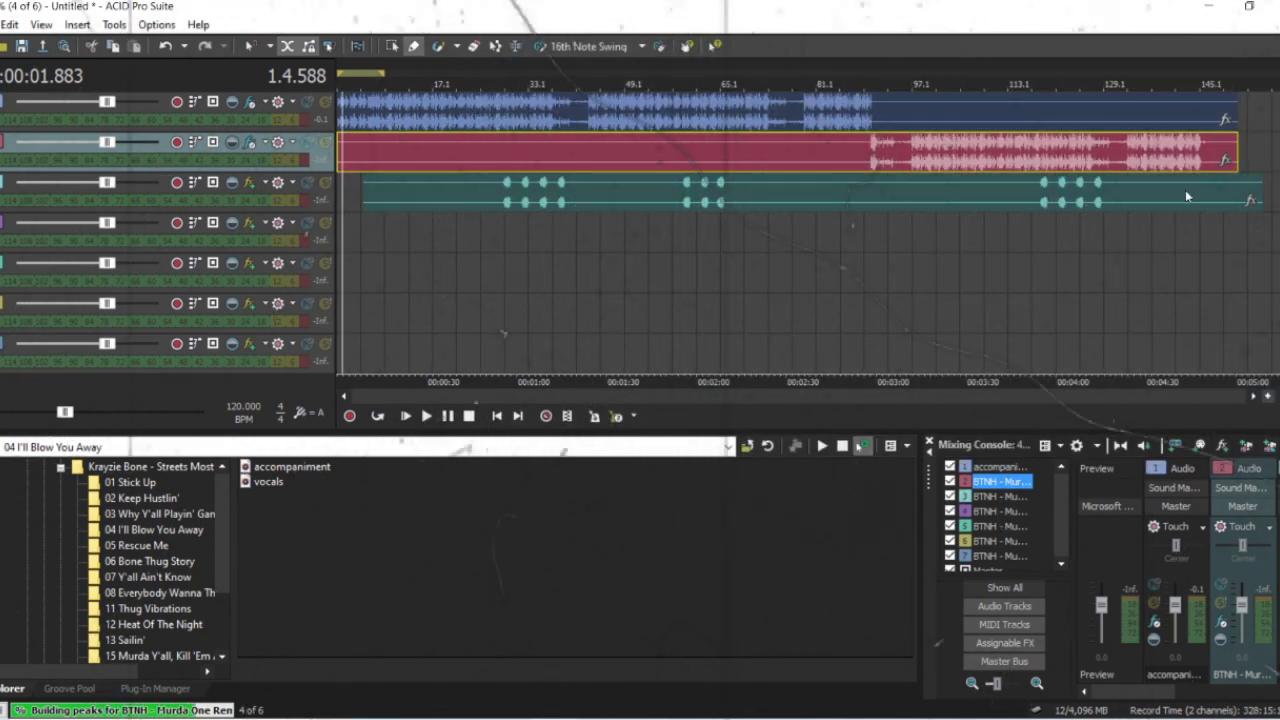
pyautogui.moveTo(1185, 196); pyautogui.dragTo(1068, 196)
pyautogui.moveTo(390, 232)
pyautogui.mouseDown()
pyautogui.moveTo(1262, 236)
pyautogui.moveTo(1093, 231)
pyautogui.mouseUp()
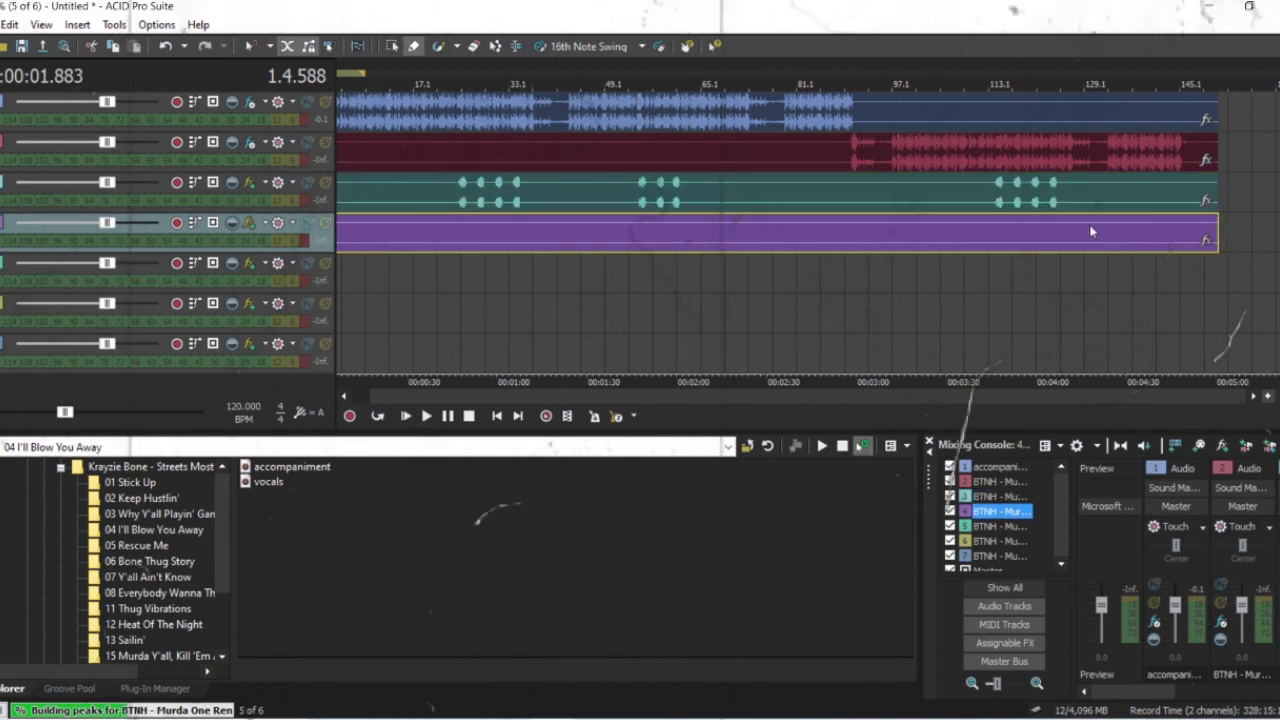
pyautogui.moveTo(1007, 239); pyautogui.dragTo(1264, 256)
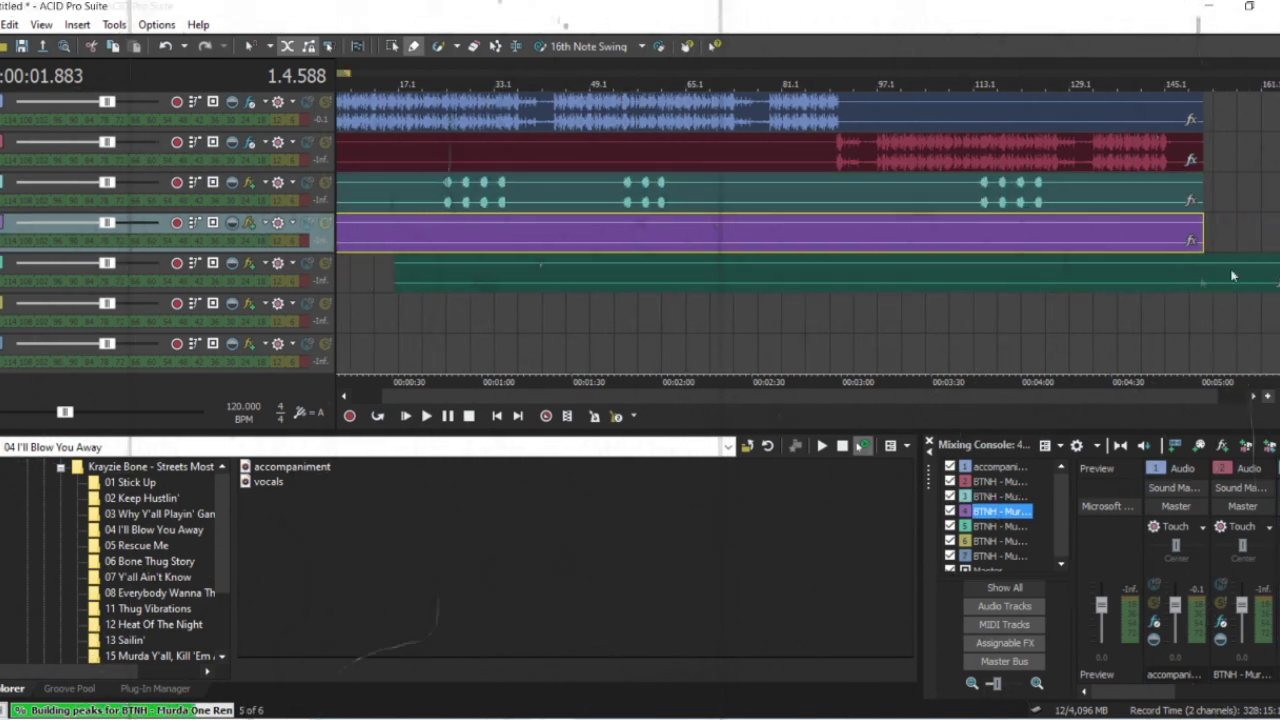
pyautogui.moveTo(1182, 266); pyautogui.dragTo(1100, 266)
pyautogui.moveTo(428, 300)
pyautogui.mouseDown()
pyautogui.moveTo(1128, 309)
pyautogui.moveTo(1201, 327)
pyautogui.moveTo(1087, 318)
pyautogui.mouseUp()
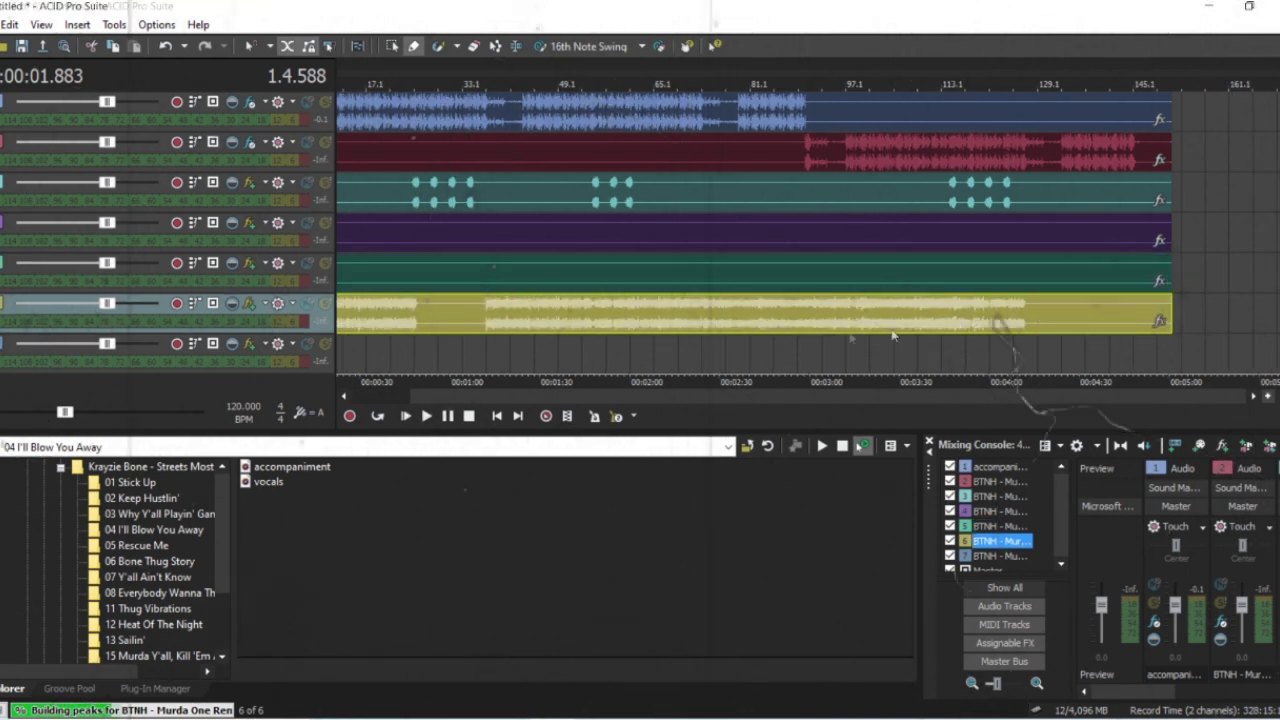
pyautogui.moveTo(378, 349)
pyautogui.mouseDown()
pyautogui.moveTo(1240, 352)
pyautogui.moveTo(1203, 348)
pyautogui.mouseUp()
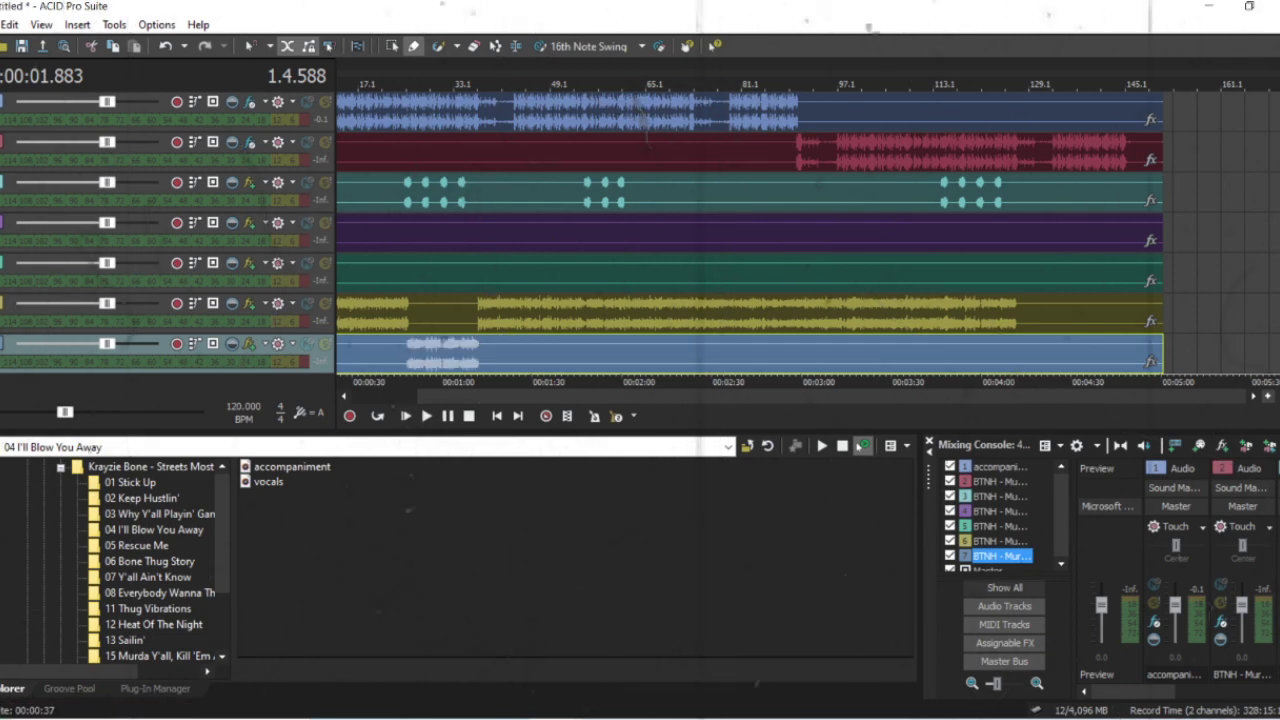
# Delete the fourth and fifth tracks, whose events hold no visible audio
pyautogui.scroll(-2, 750, 232)
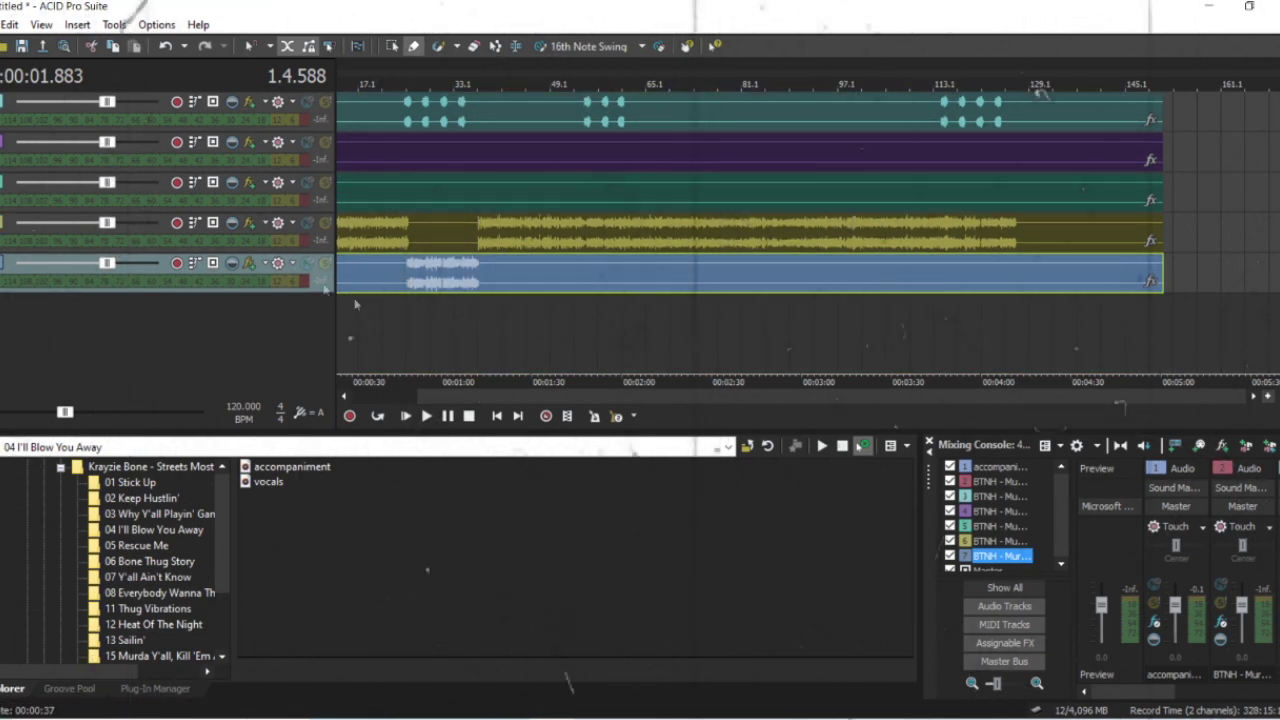
pyautogui.click(4, 148)
pyautogui.press('Delete')
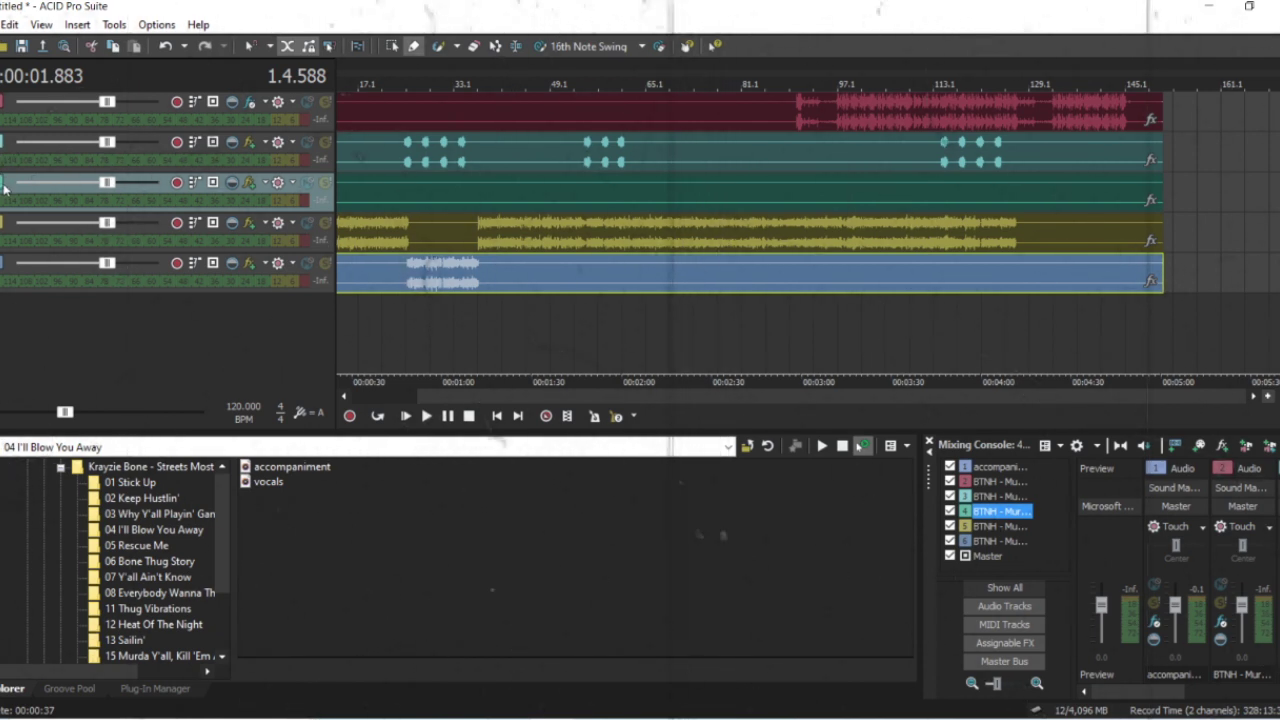
pyautogui.press('Delete')
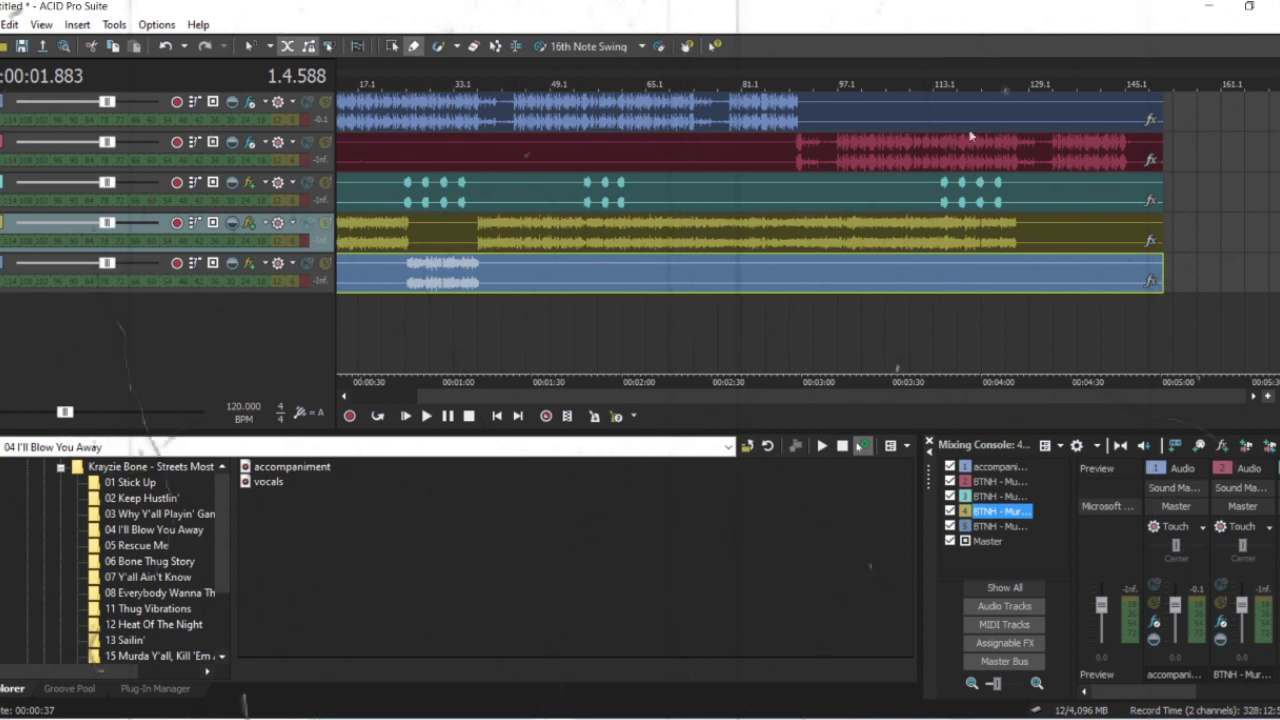
# Play the project from about 86.3.538 to hear where the second track's audio comes in, then stop playback
pyautogui.click(785, 349)
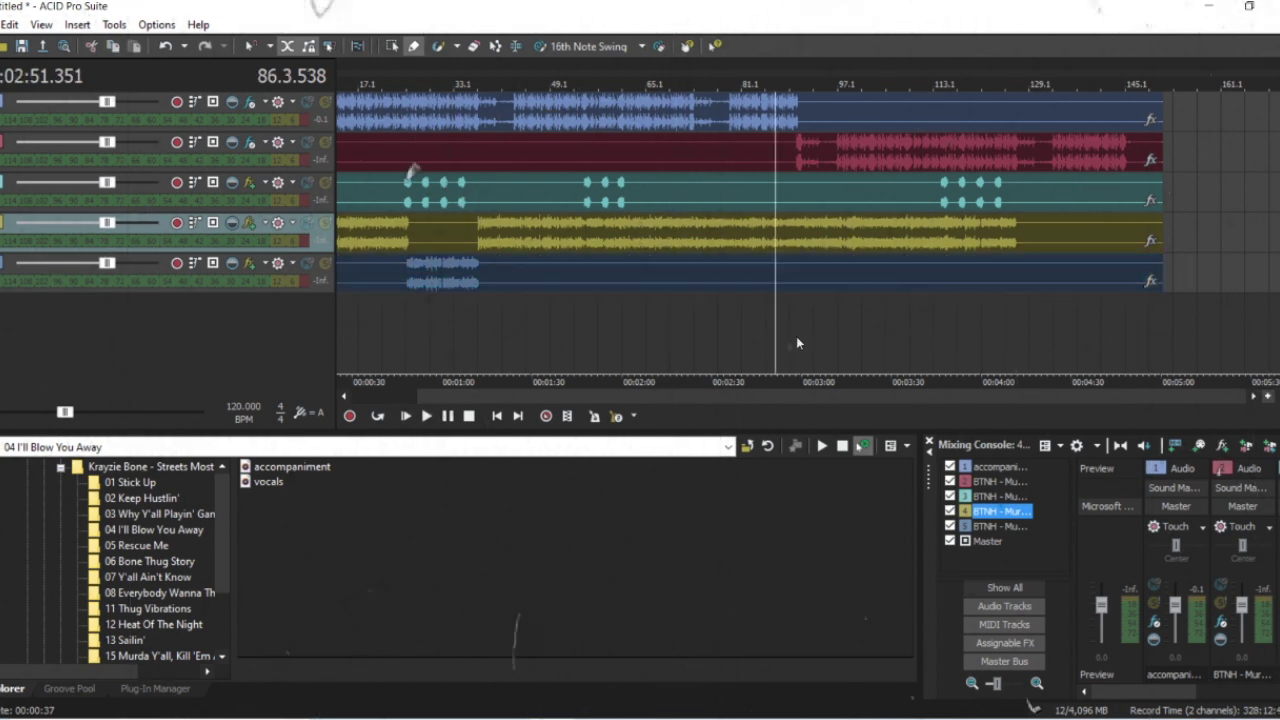
pyautogui.click(426, 417)
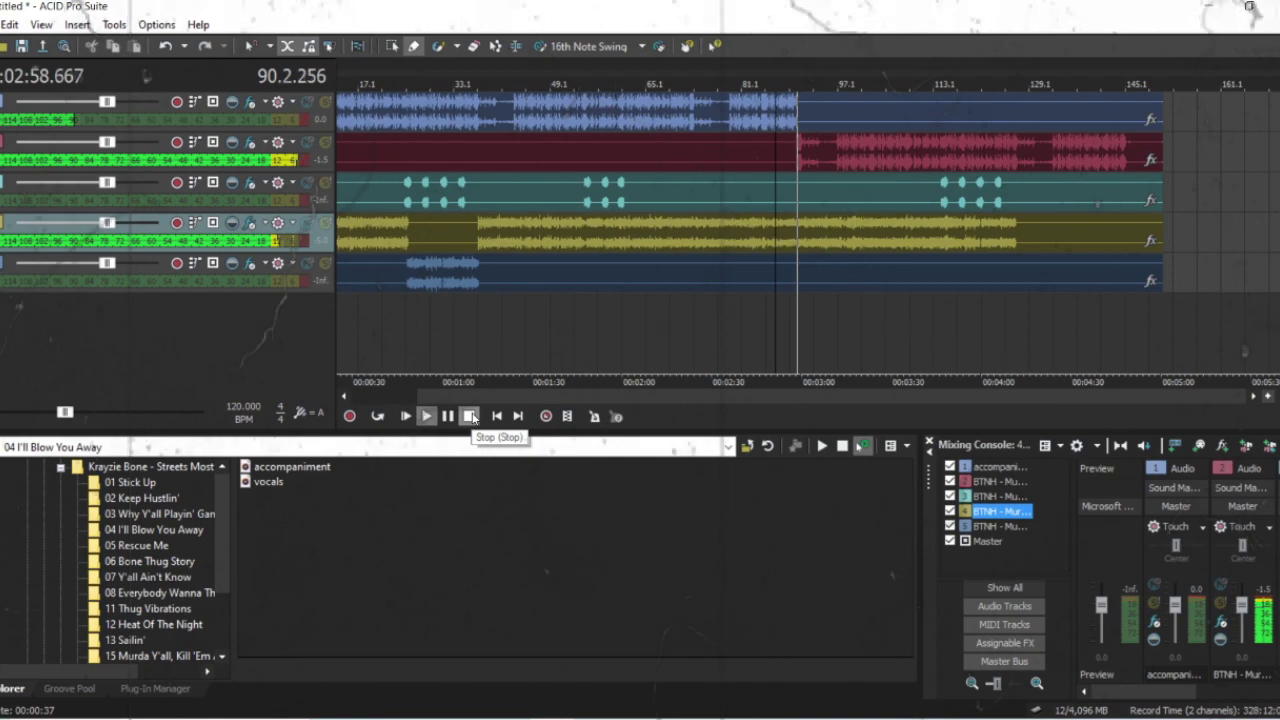
pyautogui.click(471, 417)
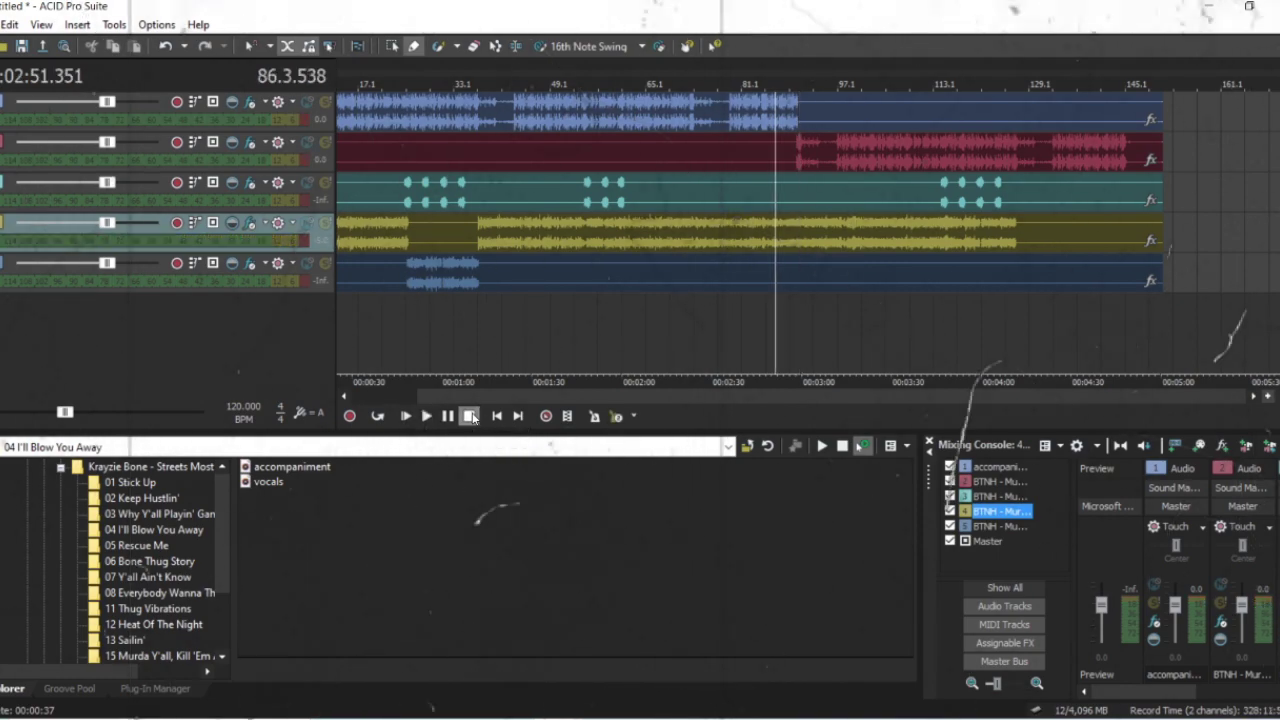
# Switch to the desktop, launch SpleeterGUI and select the Audio 3 WAV in the BTNH - Murda One Remix (STEMS) folder
pyautogui.click(1220, 5)
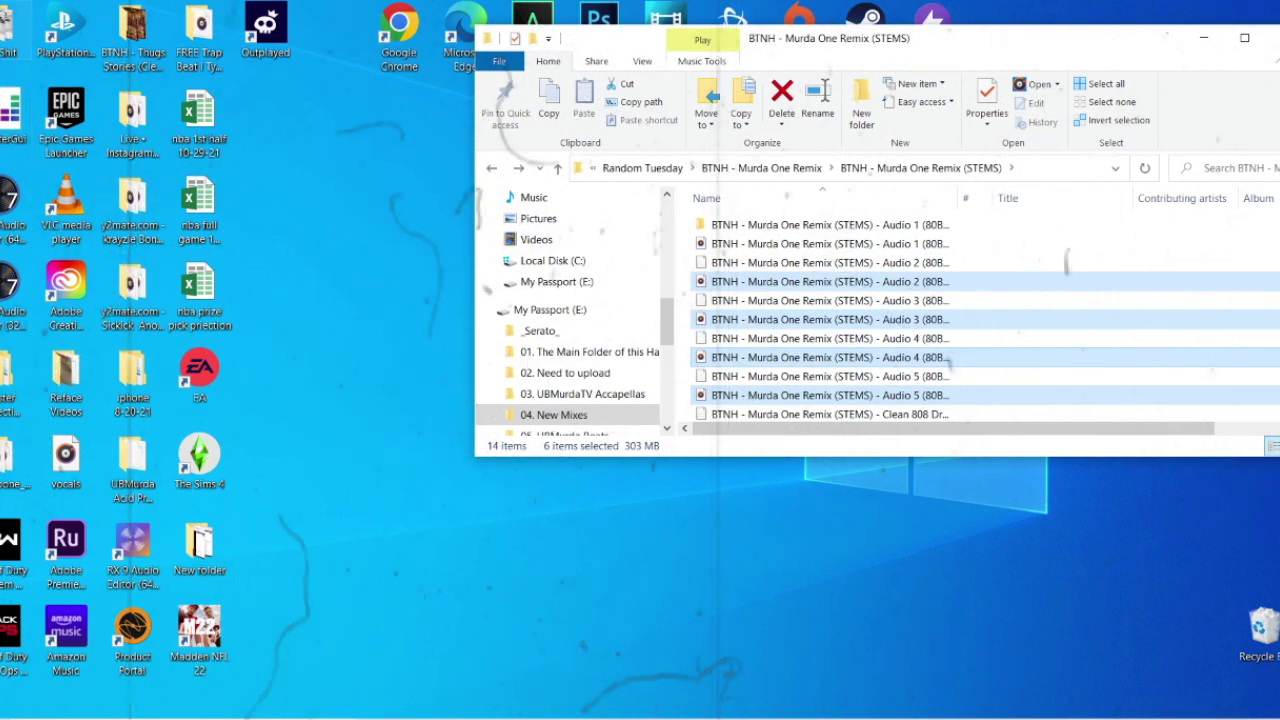
pyautogui.doubleClick(4, 101)
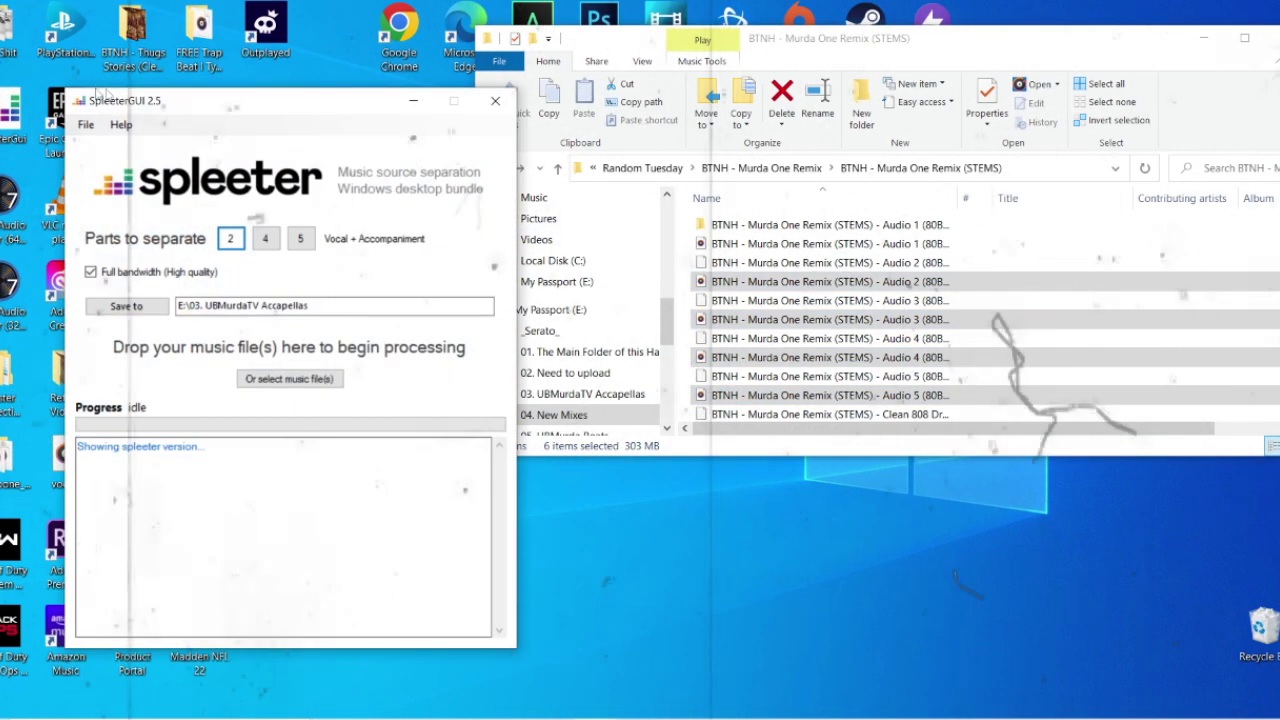
pyautogui.click(790, 42)
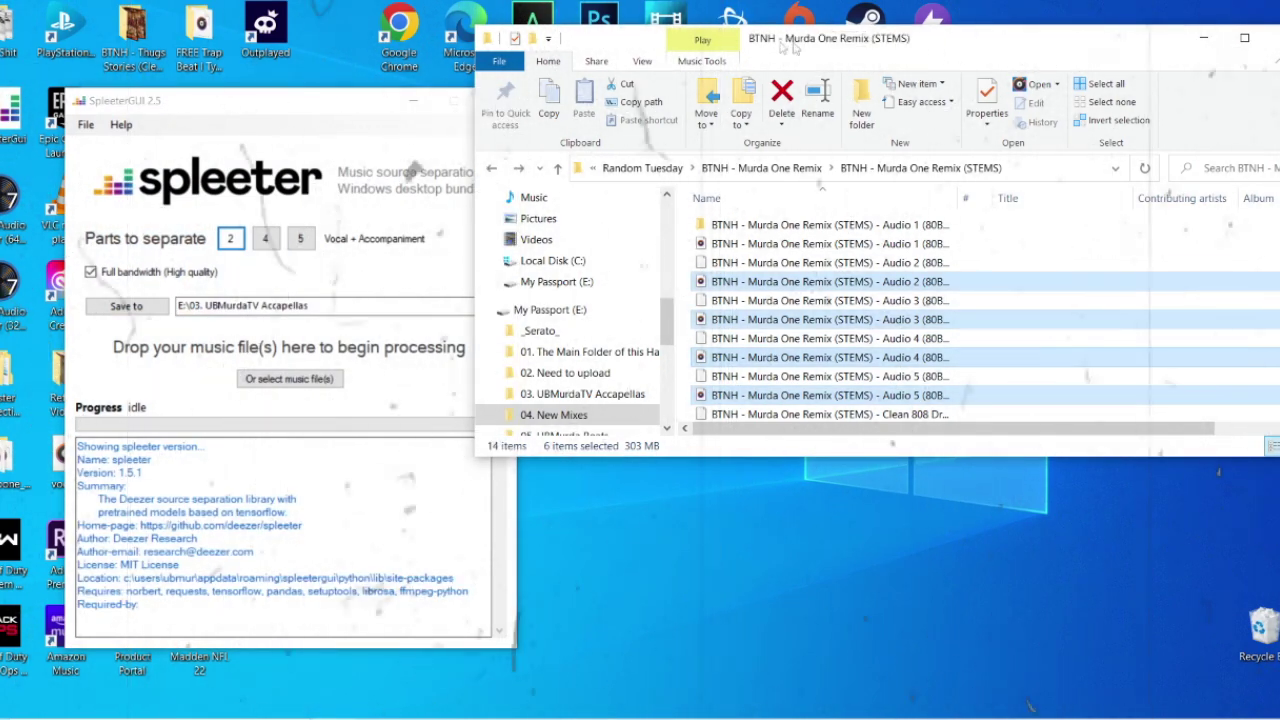
pyautogui.click(788, 320)
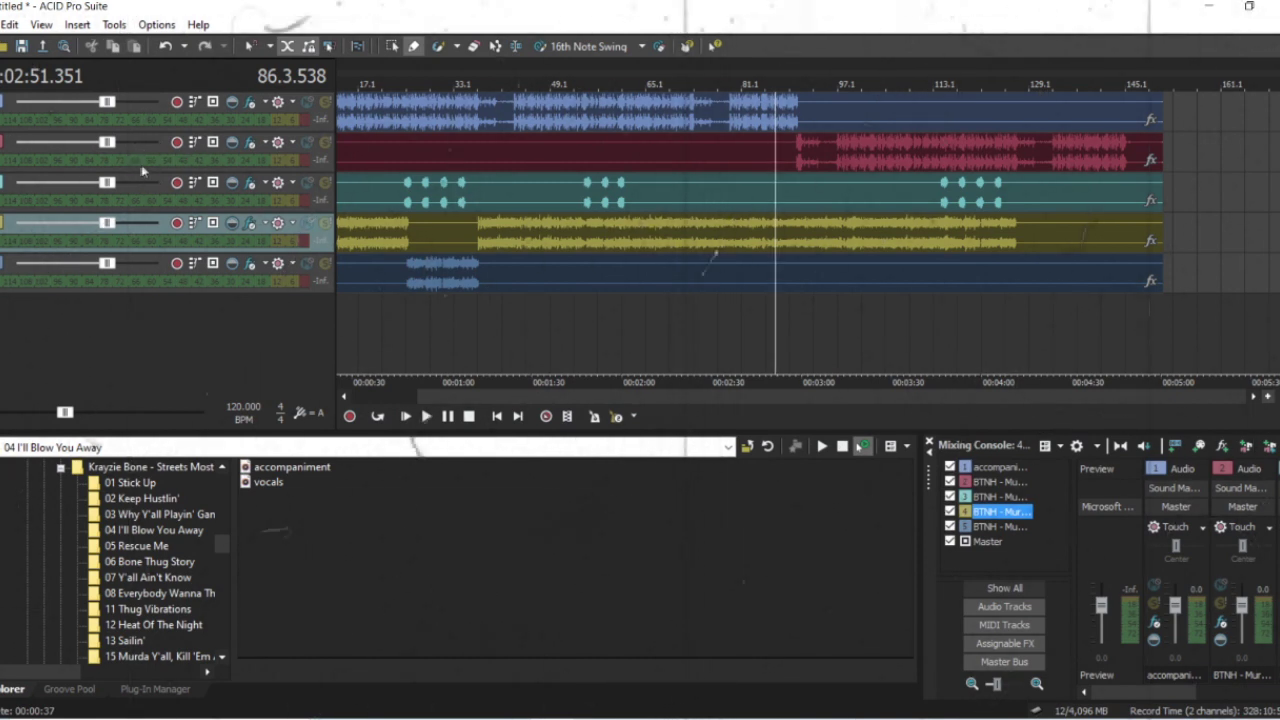
# Enlarge the second track in ACID Pro and widen the track headers to read its full stem name
pyautogui.moveTo(144, 170); pyautogui.dragTo(145, 203)
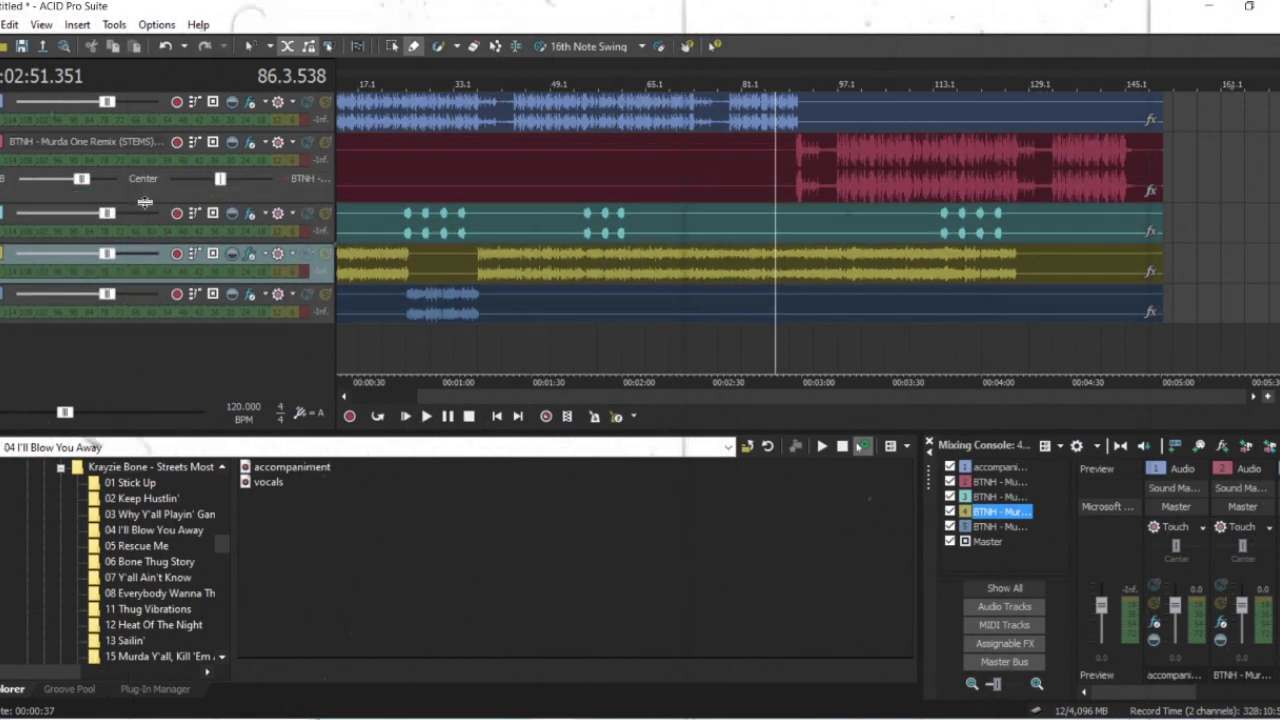
pyautogui.moveTo(336, 157); pyautogui.dragTo(500, 157)
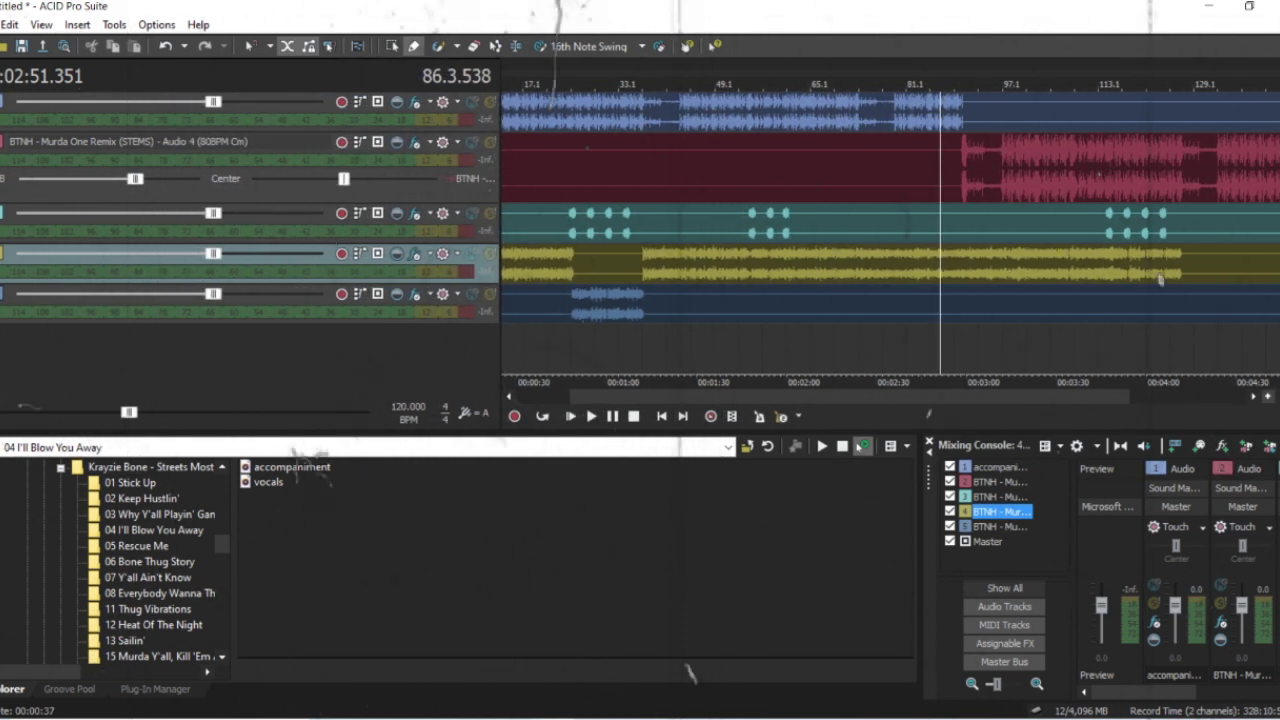
pyautogui.click(1194, 12)
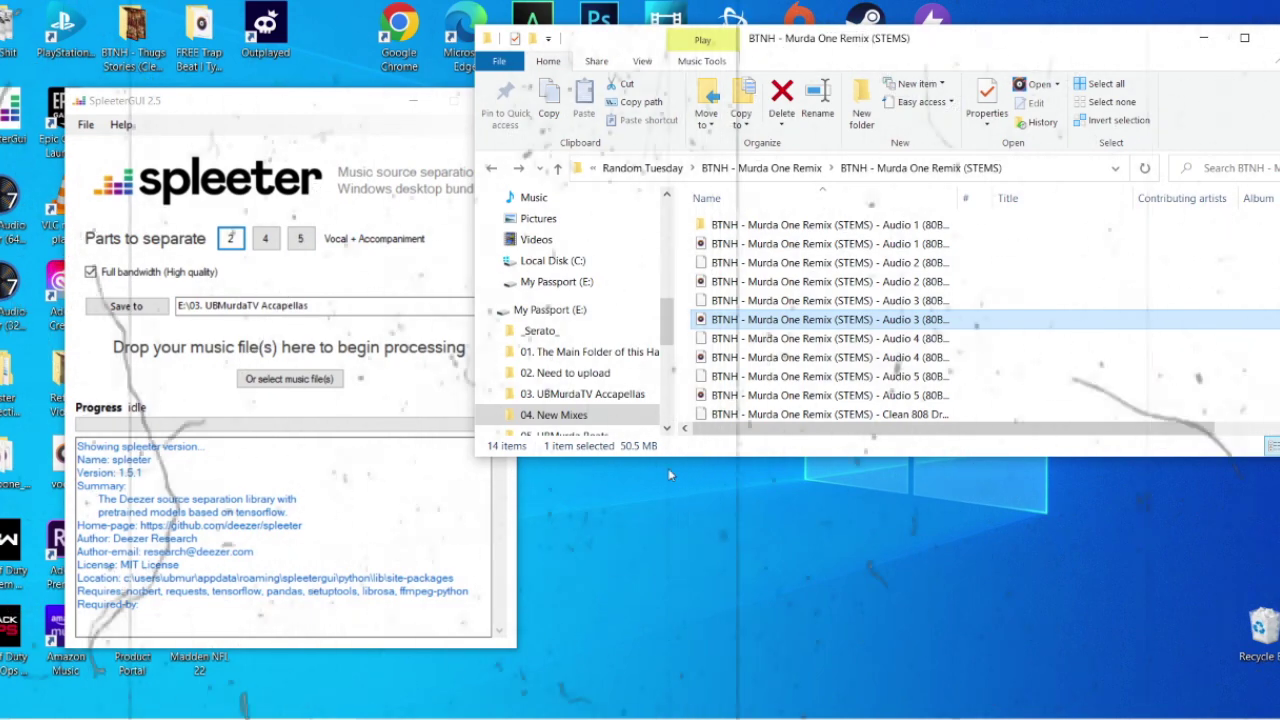
# Separate the Audio 4 (80BPM Cm) WAV into vocals and accompaniment with Spleeter
pyautogui.click(888, 342)
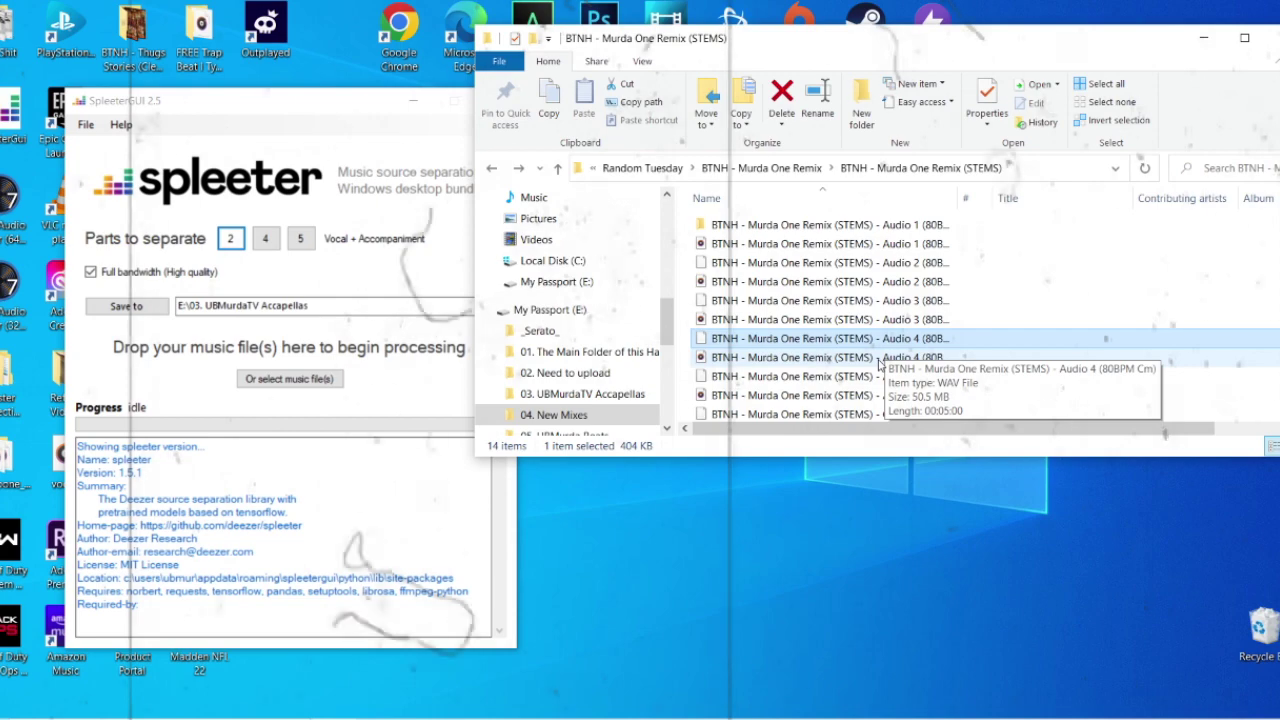
pyautogui.click(879, 362)
pyautogui.moveTo(874, 366); pyautogui.dragTo(272, 320)
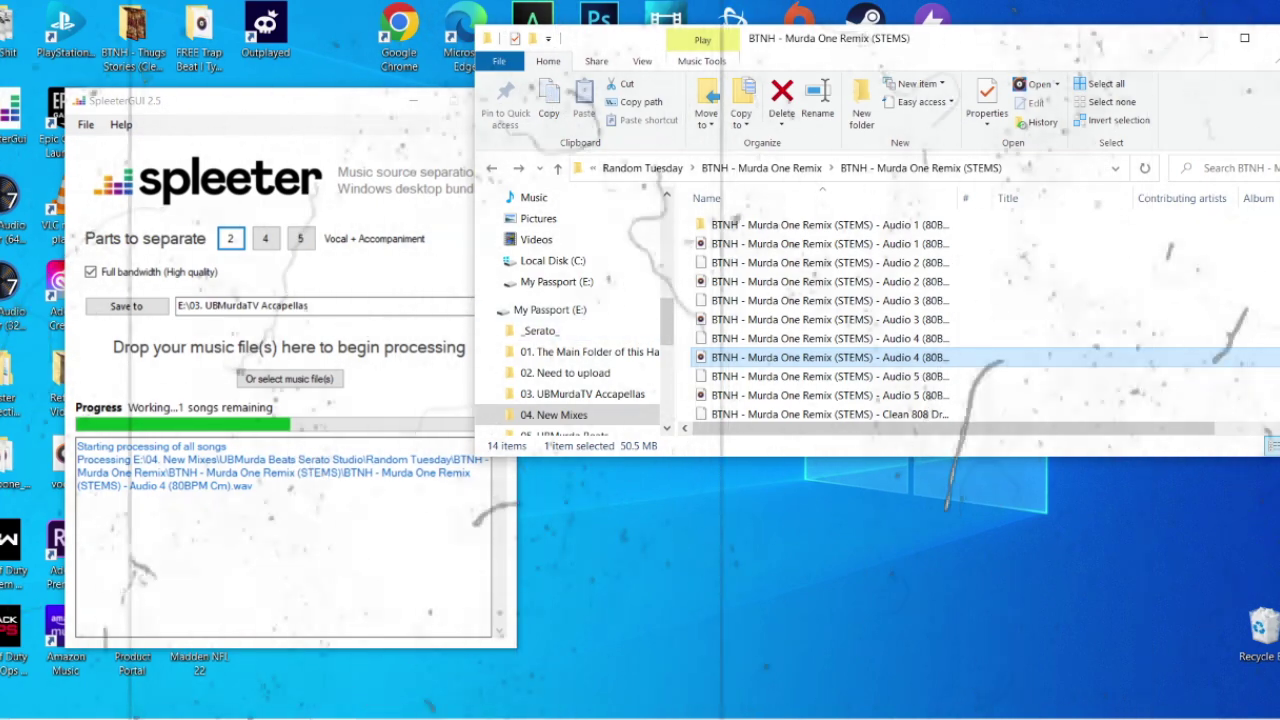
# Open the 03. UBMurdaTV Accapellas folder on the My Passport (E:) drive in another File Explorer window and look for the Audio 4 output
pyautogui.click(1279, 38)
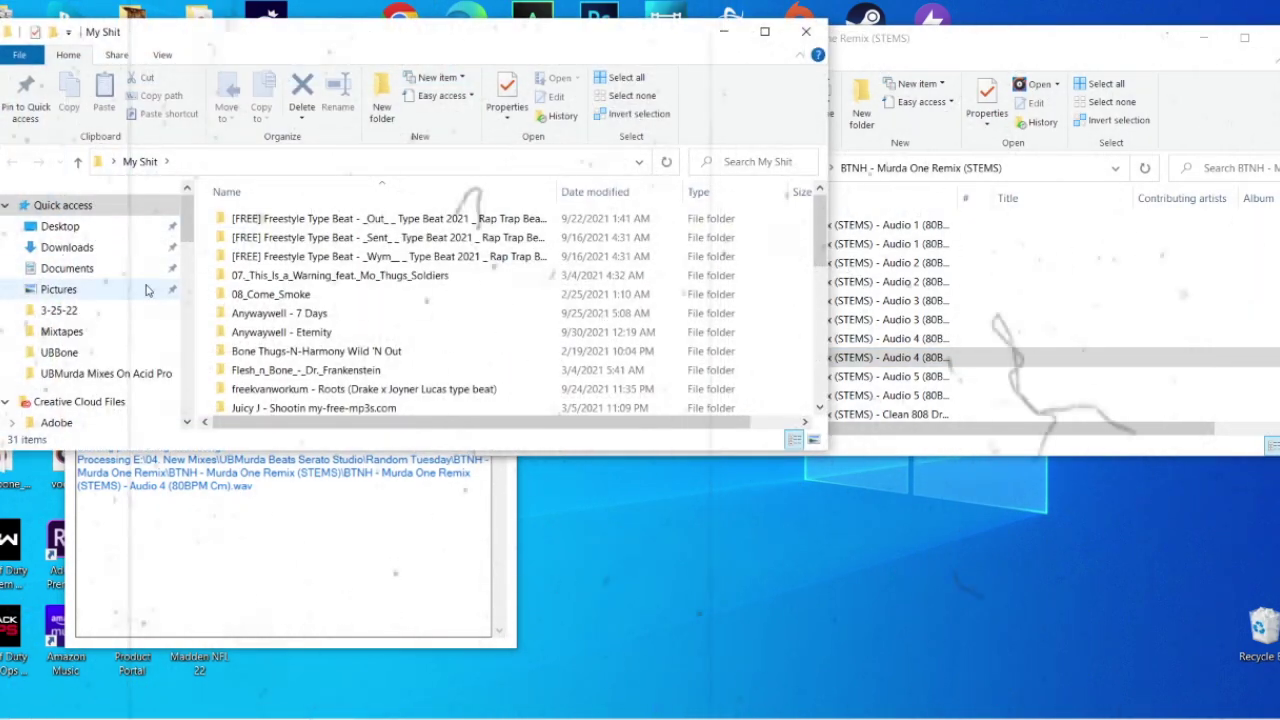
pyautogui.scroll(-3, 114, 303)
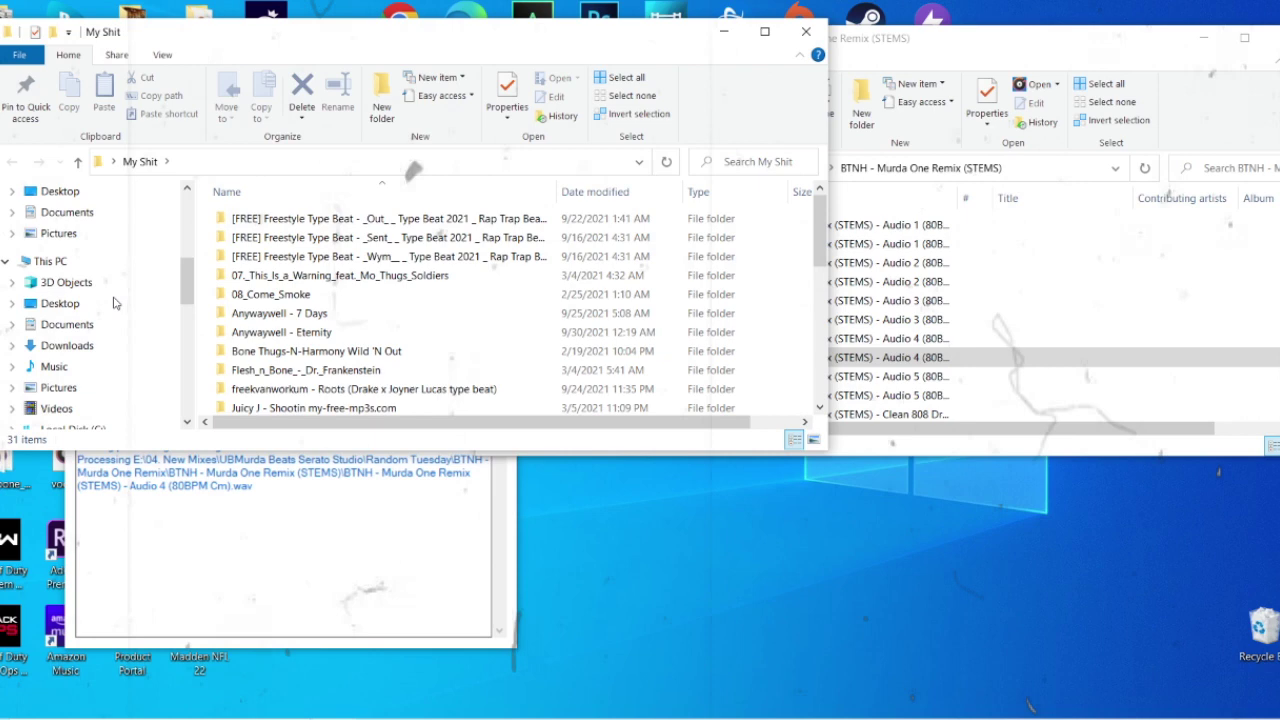
pyautogui.scroll(-3, 55, 340)
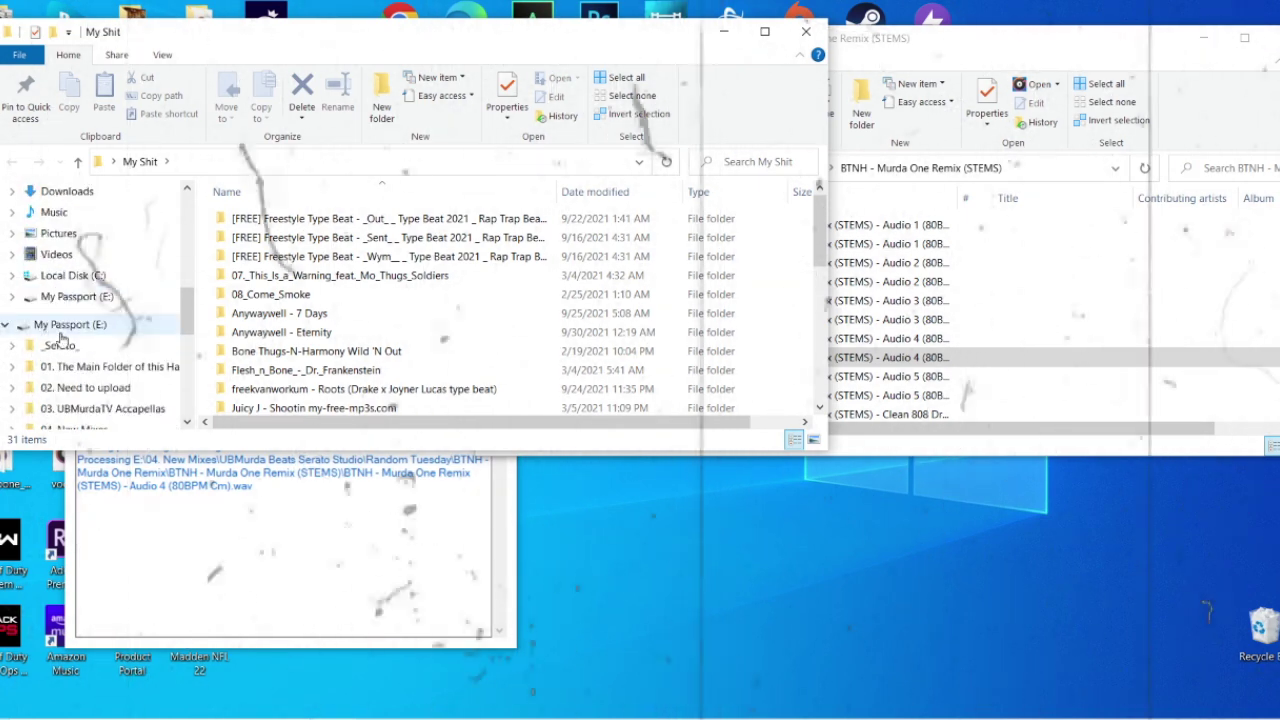
pyautogui.click(66, 326)
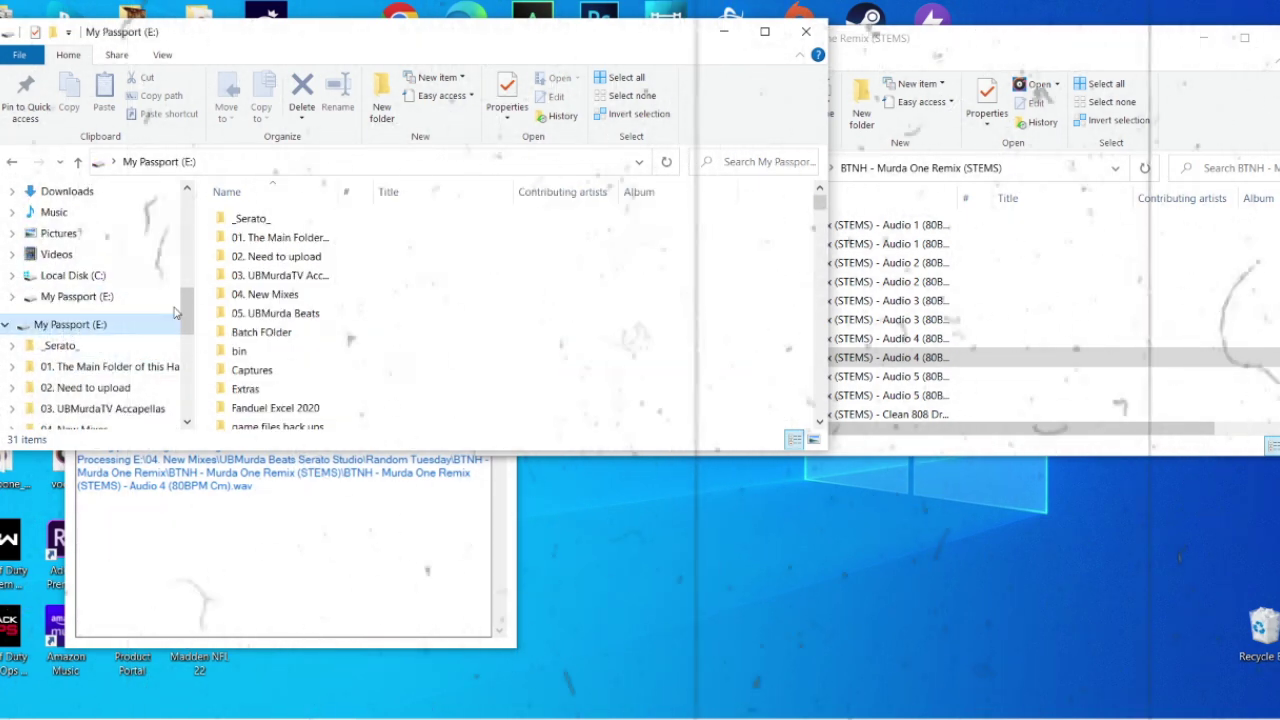
pyautogui.doubleClick(290, 272)
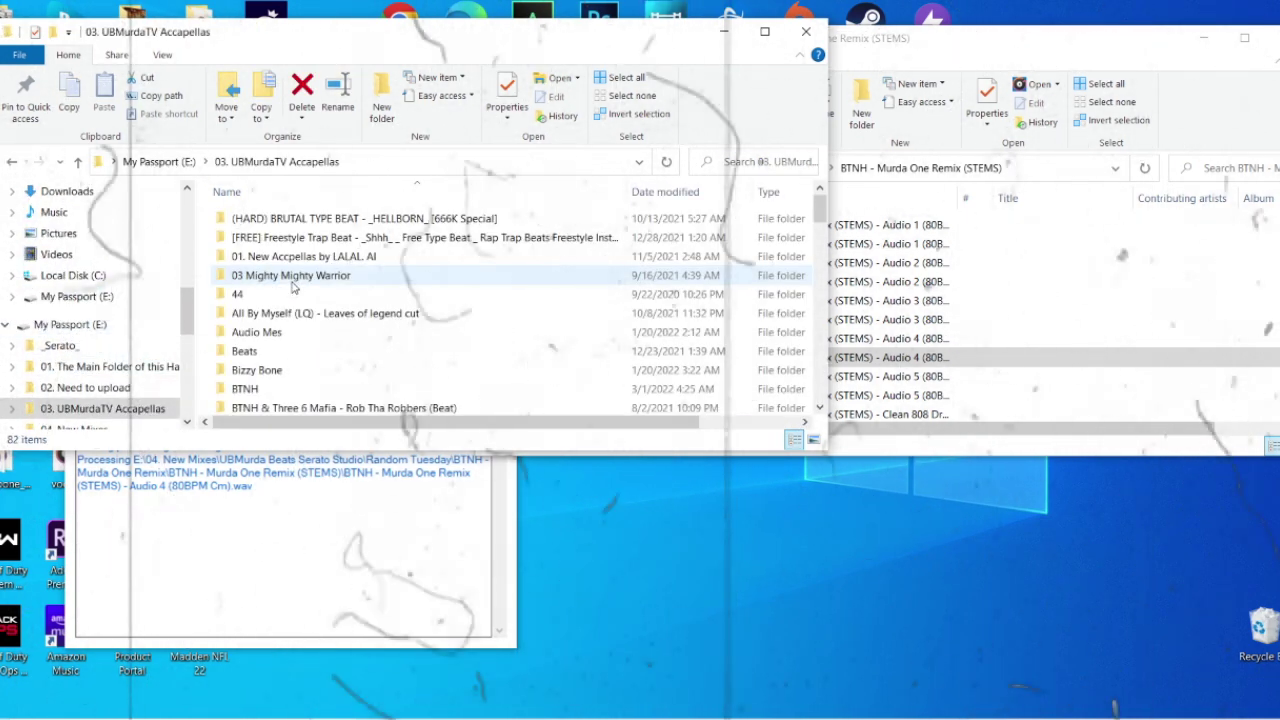
pyautogui.click(283, 192)
pyautogui.click(283, 192)
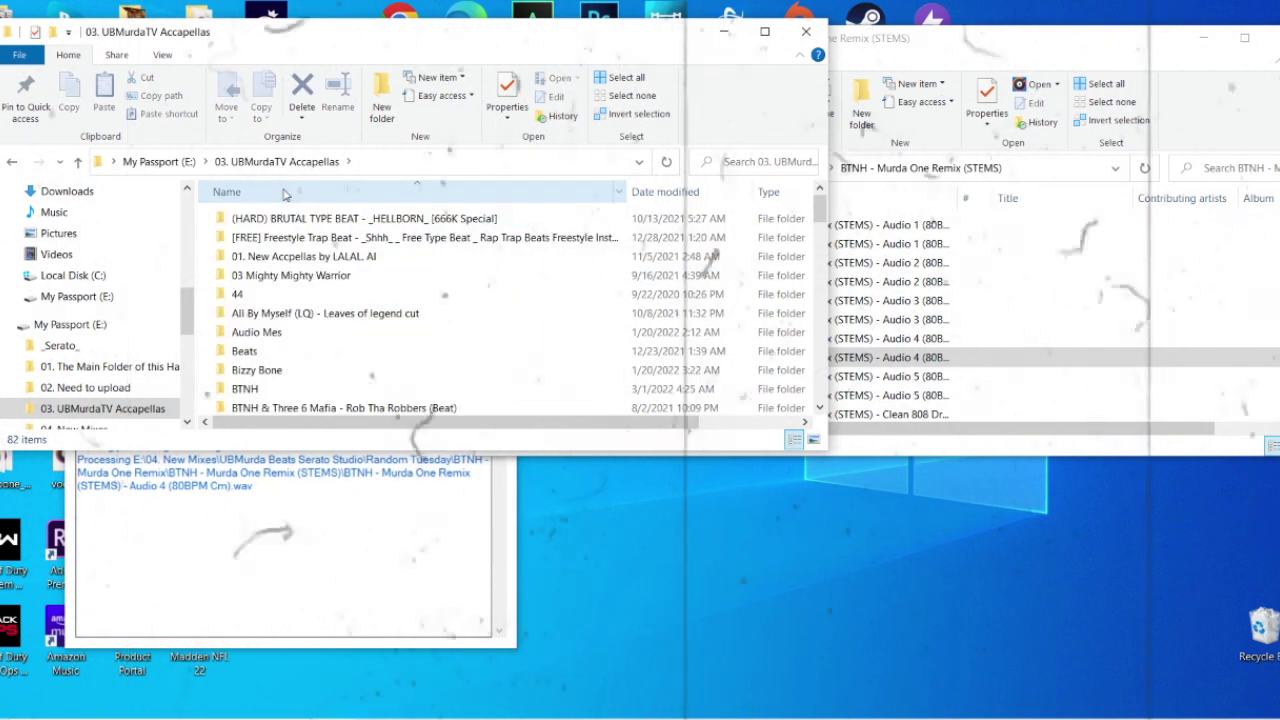
pyautogui.scroll(-2, 360, 310)
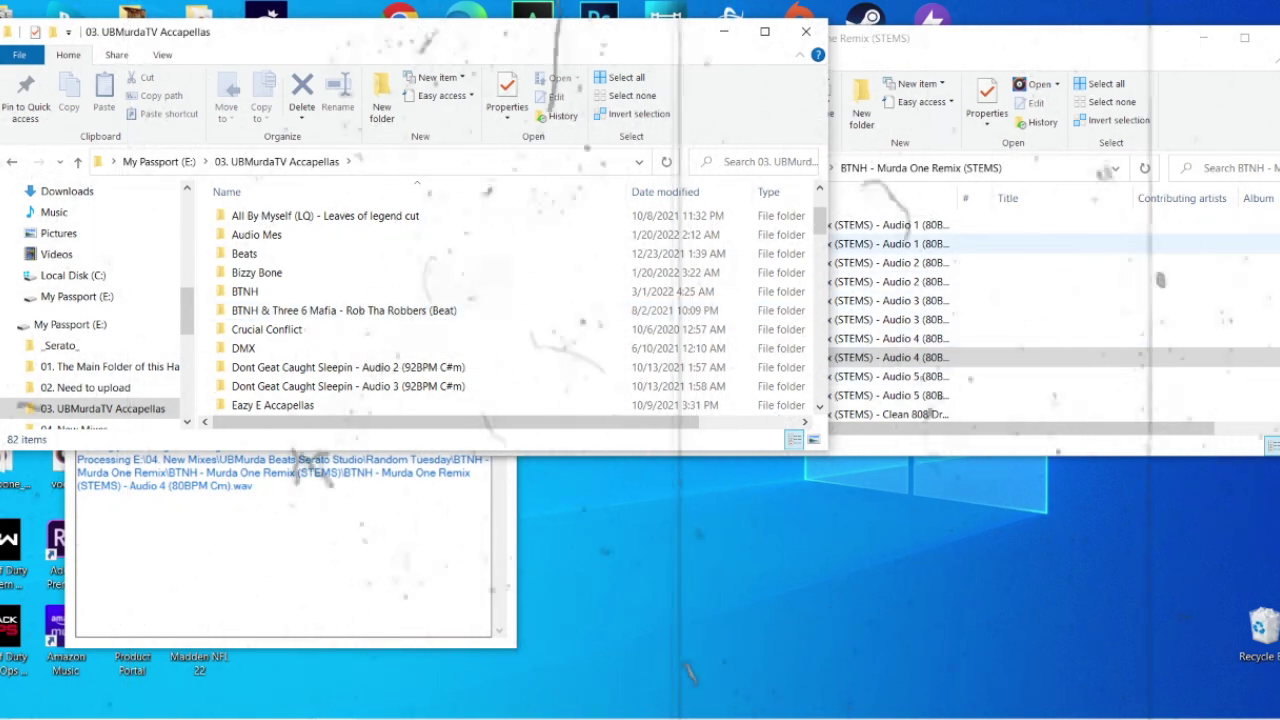
# Open the Audio 1 (80BPM Cm) subfolder inside the BTNH - Murda One Remix (STEMS) folder
pyautogui.click(1183, 366)
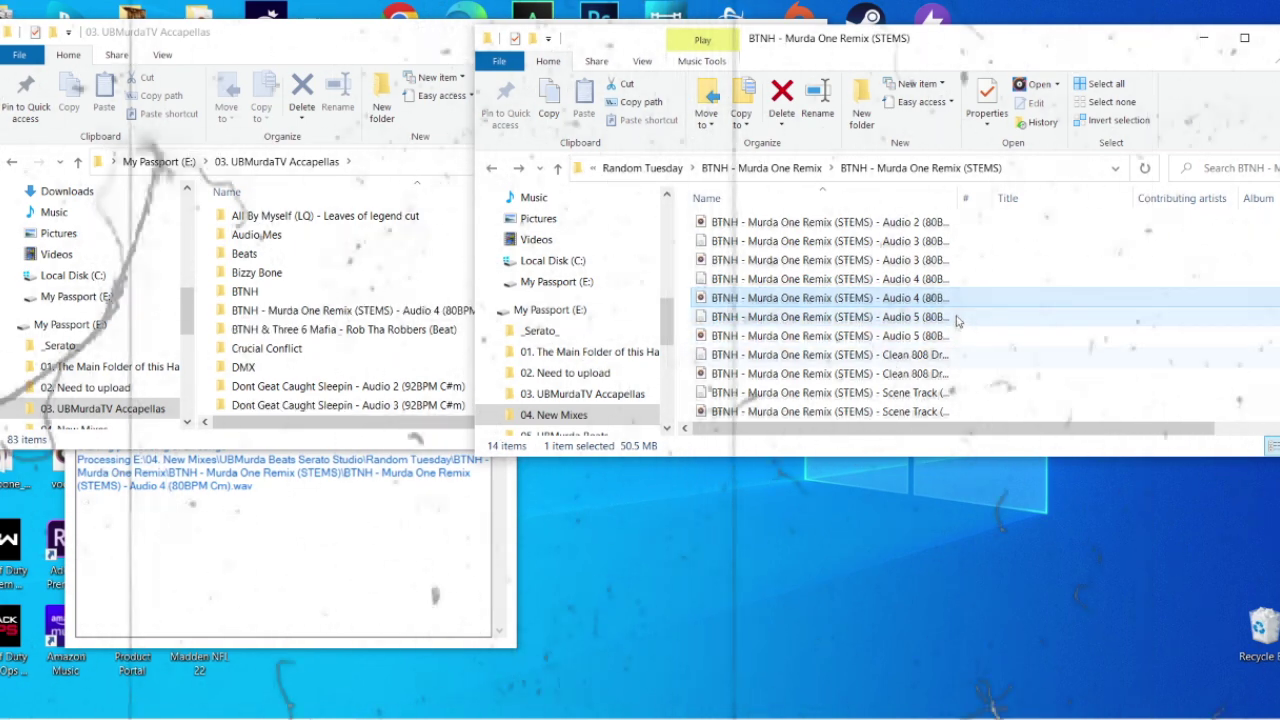
pyautogui.scroll(1, 866, 233)
pyautogui.doubleClick(866, 231)
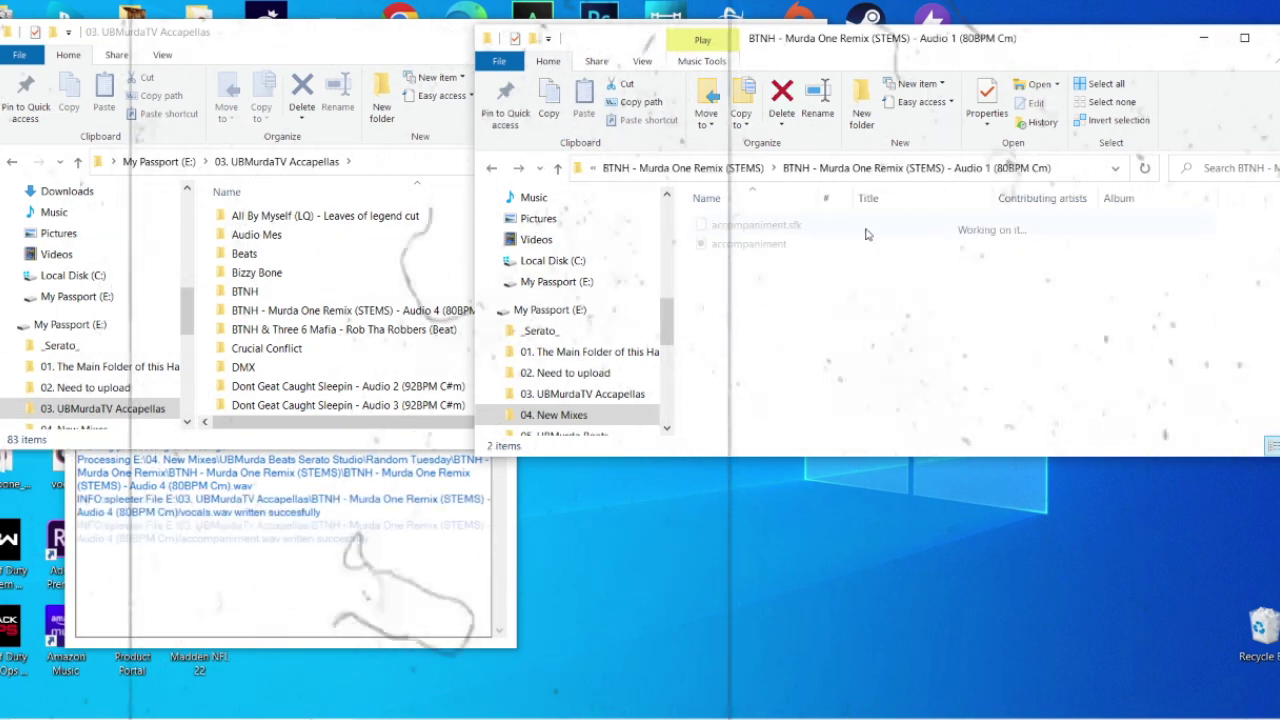
# Close SpleeterGUI and open the BTNH - Murda One Remix (STEMS) - Audio 4 (80BPM Cm) output folder inside 03. UBMurdaTV Accapellas
pyautogui.click(341, 568)
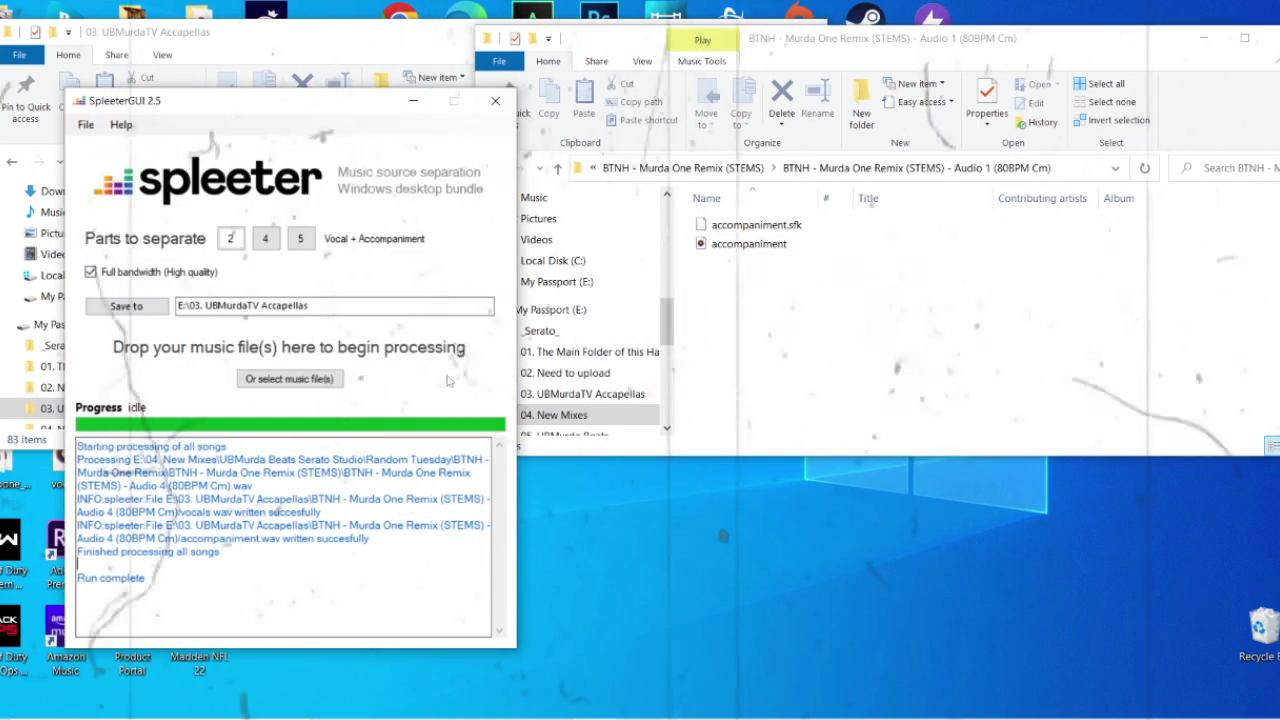
pyautogui.click(495, 107)
pyautogui.scroll(2, 293, 296)
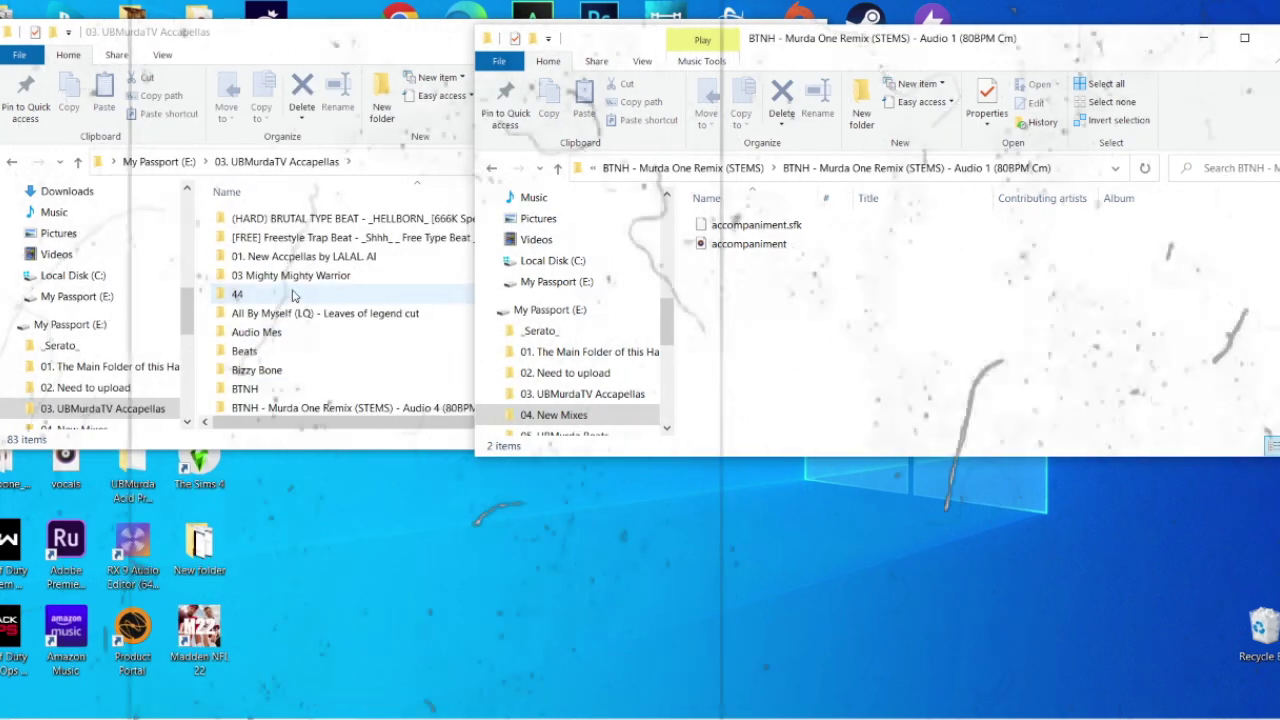
pyautogui.scroll(-2, 293, 296)
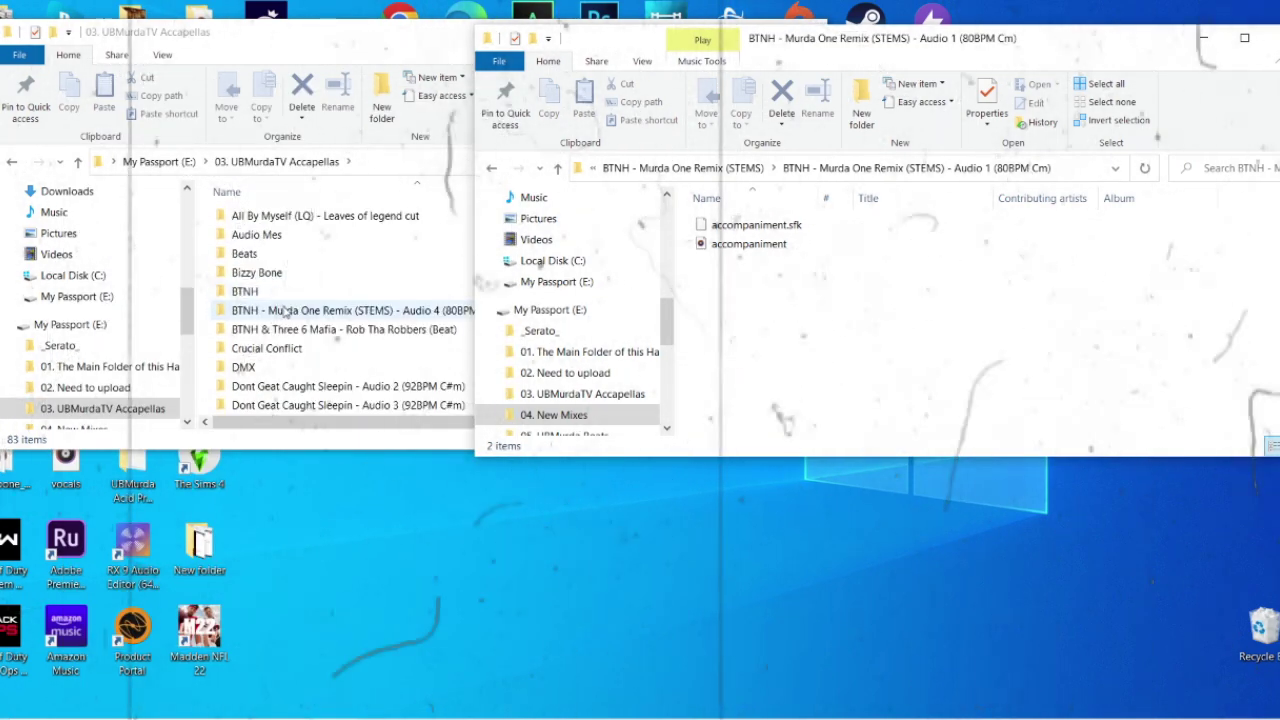
pyautogui.doubleClick(285, 311)
# Rename the Audio 4 accompaniment file to accompaniment 2 and delete the vocals file beside it
pyautogui.click(278, 220)
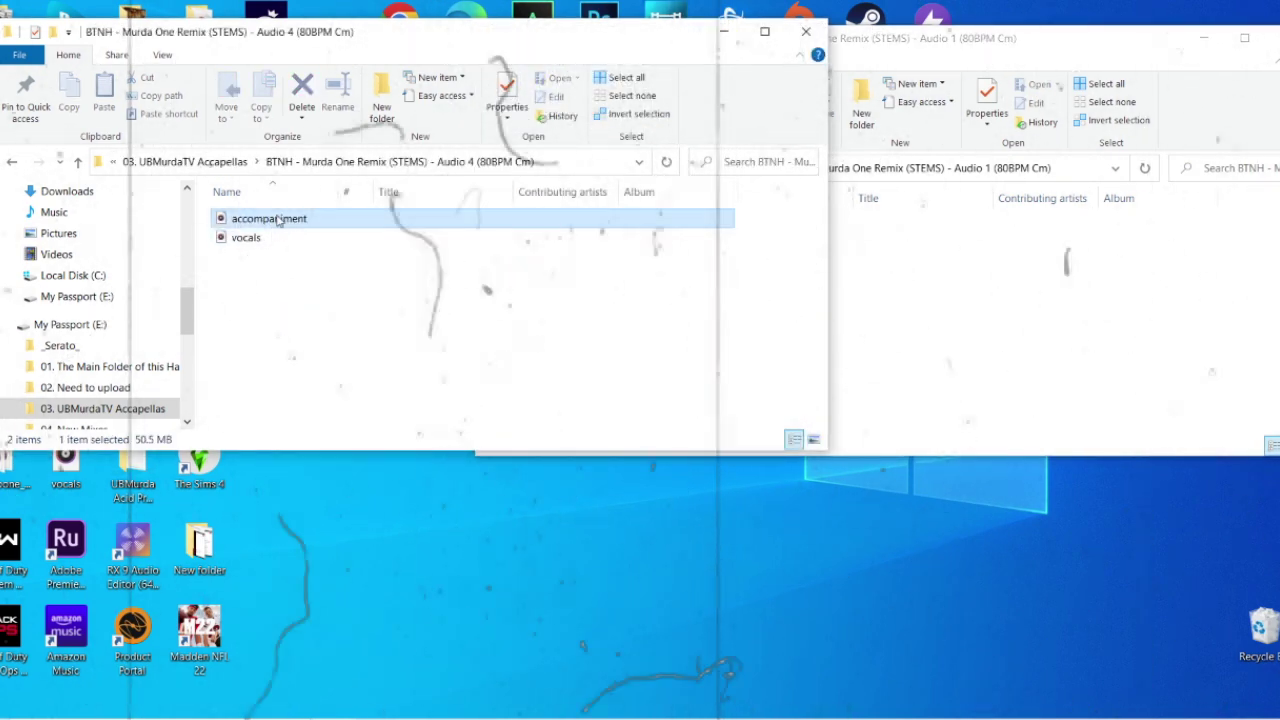
pyautogui.rightClick(278, 220)
pyautogui.click(340, 546)
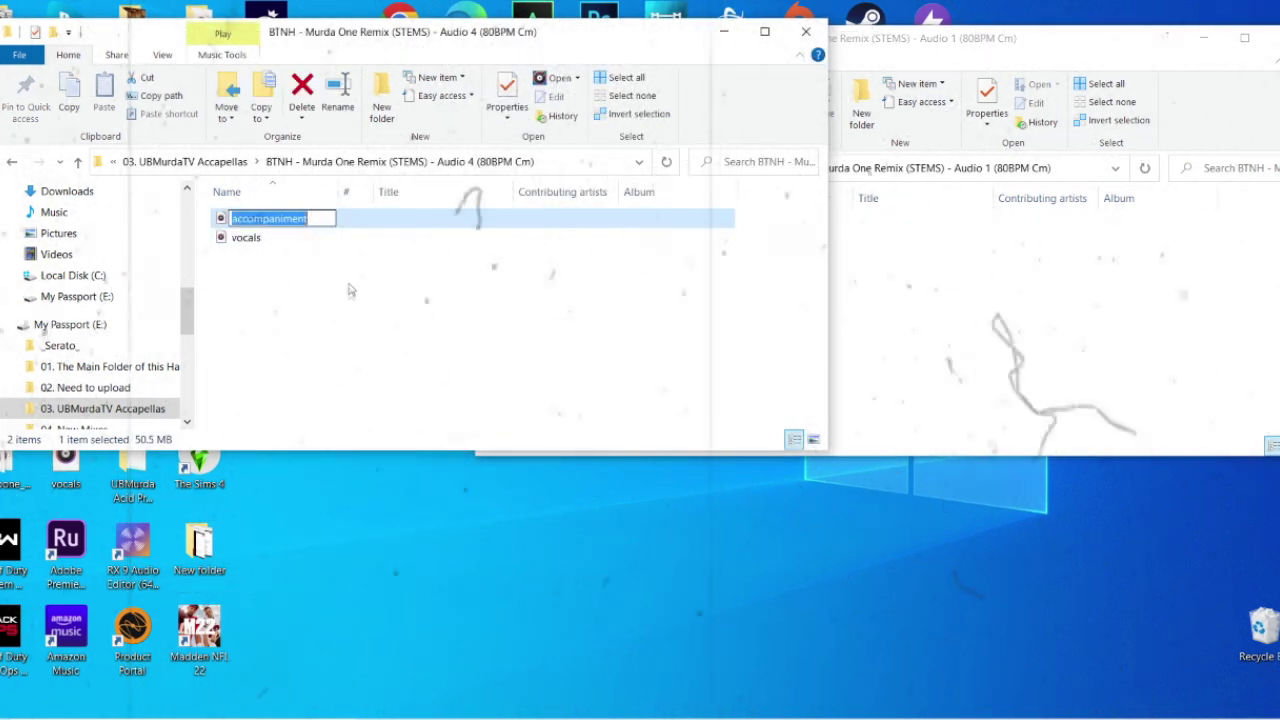
pyautogui.press('End')
pyautogui.write('2')
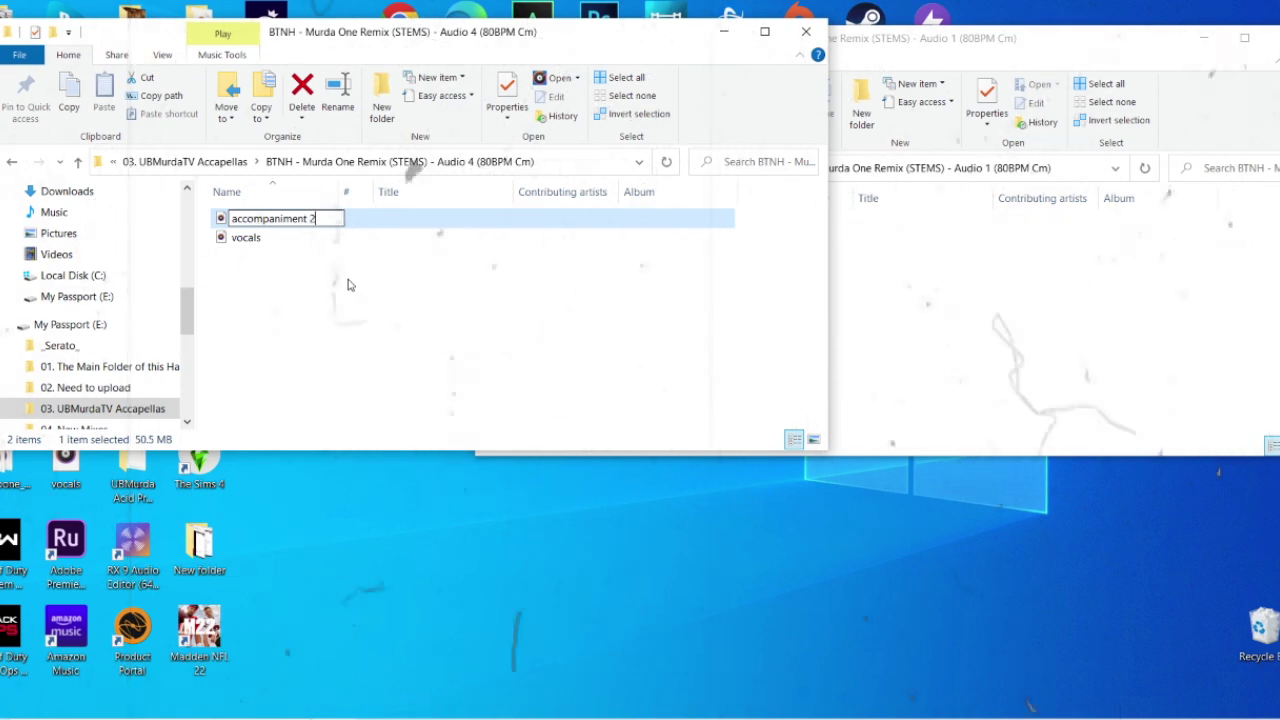
pyautogui.click(252, 238)
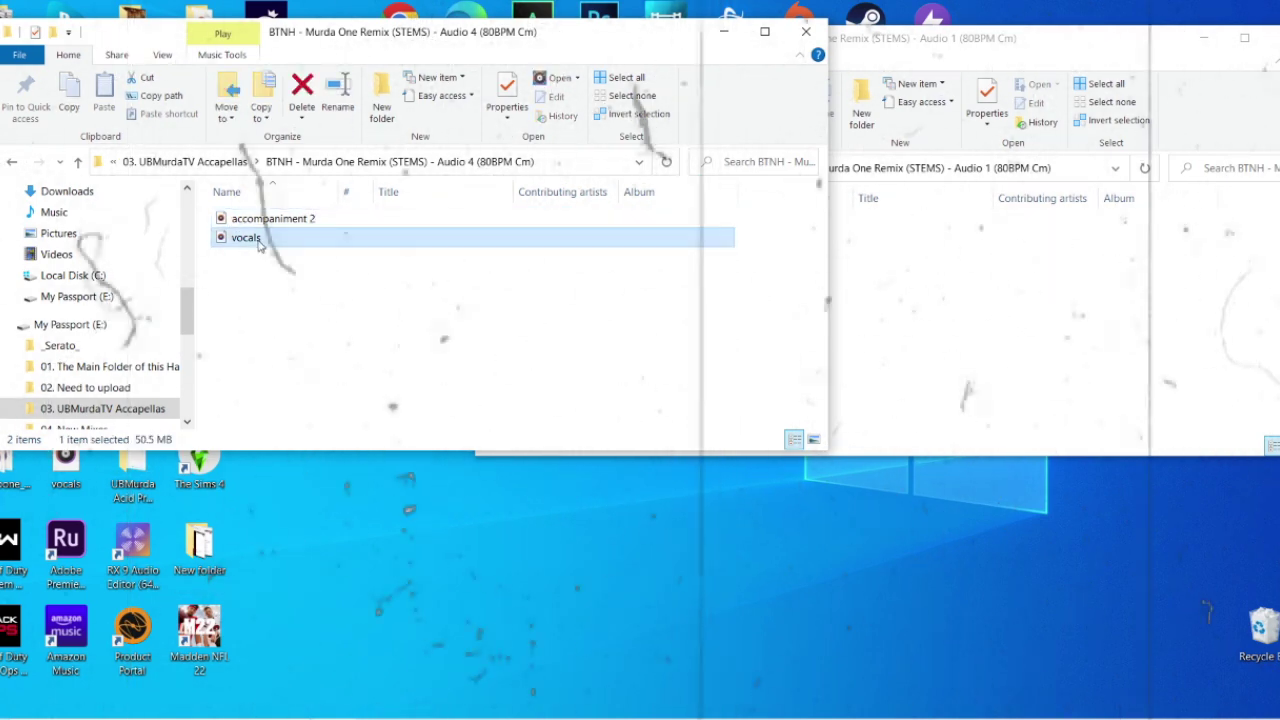
pyautogui.press('Delete')
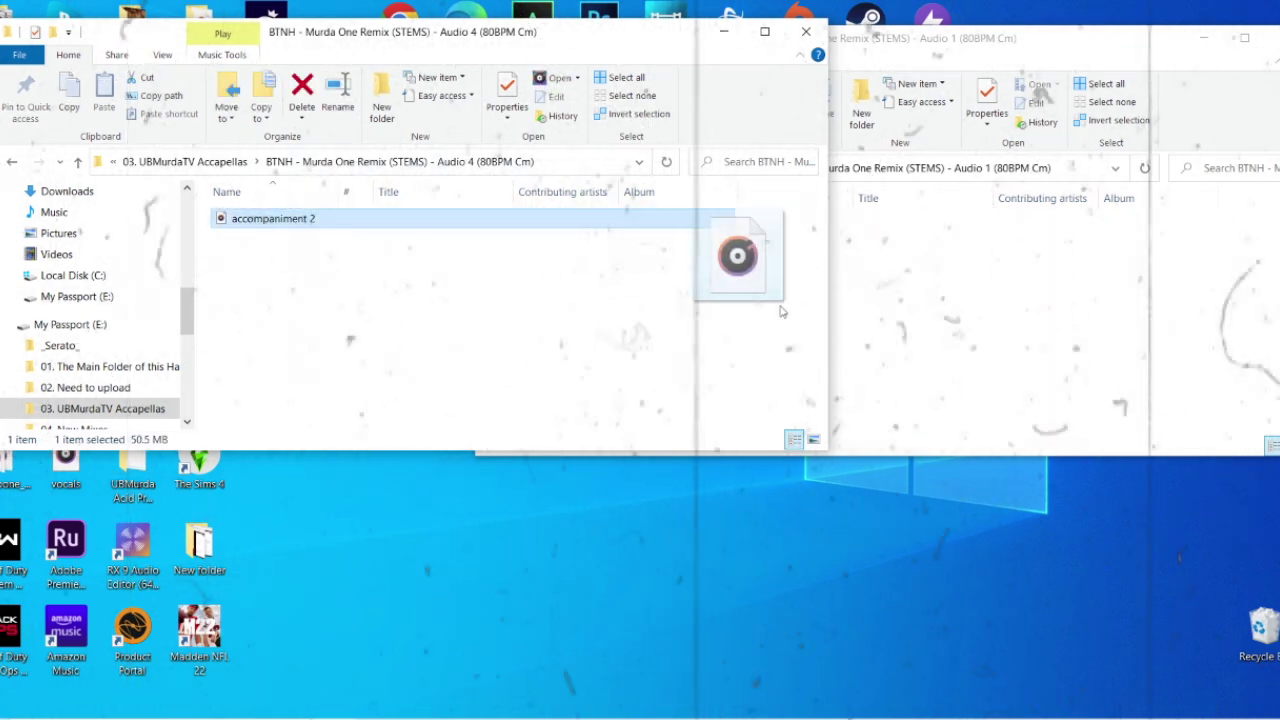
# Move accompaniment 2 into the Audio 1 (80BPM Cm) stems folder and delete the emptied Audio 4 output folder from 03. UBMurdaTV Accapellas
pyautogui.click(77, 161)
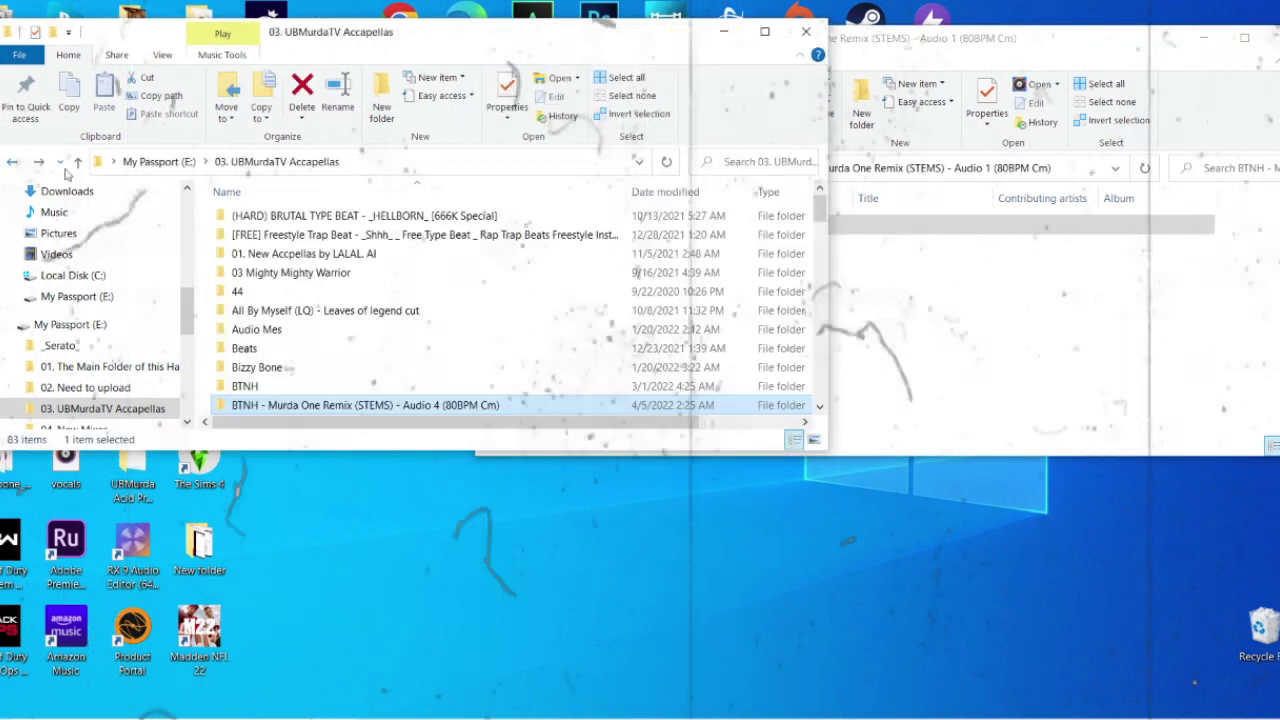
pyautogui.press('F2')
pyautogui.hotkey('ctrl', 'x')
pyautogui.click(217, 408)
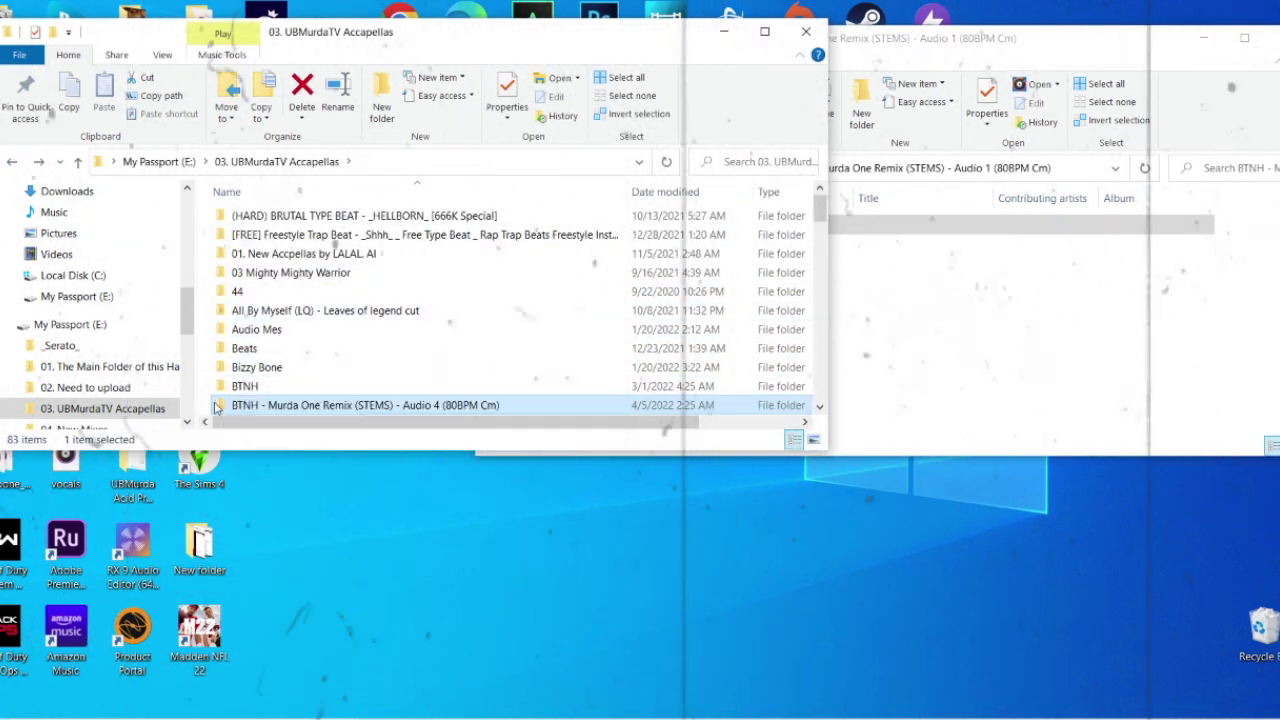
pyautogui.press('Delete')
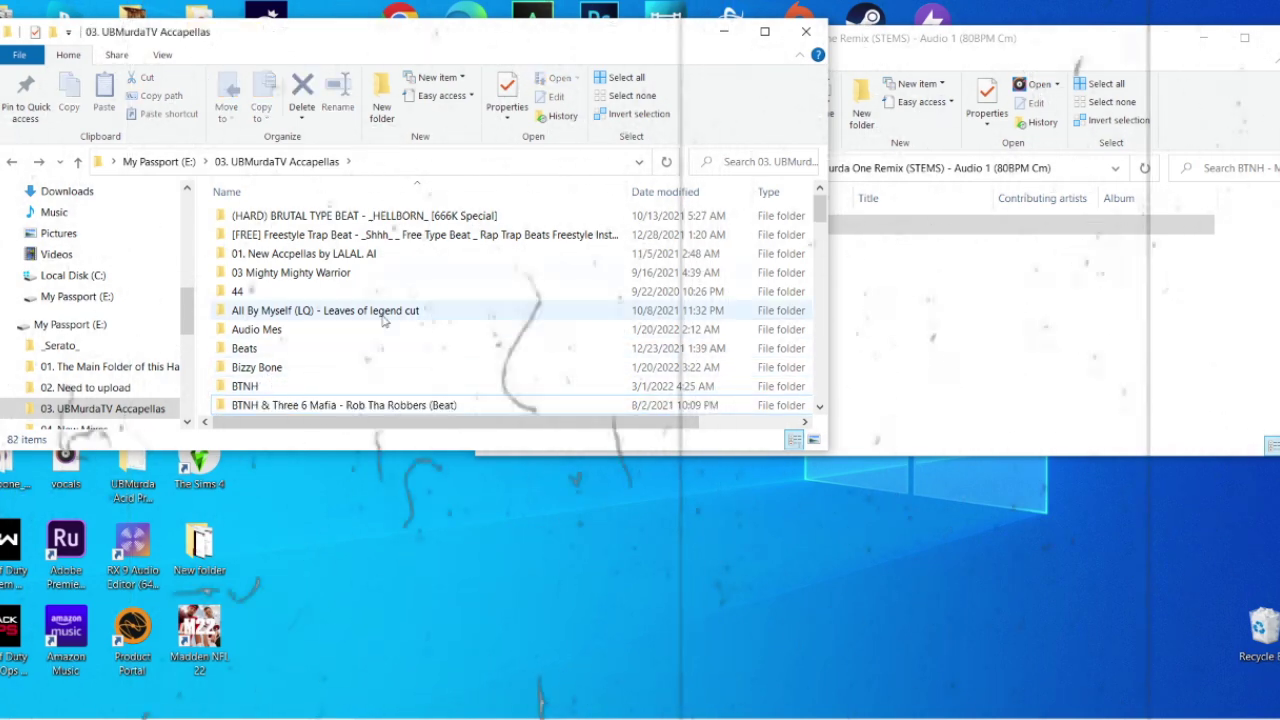
pyautogui.click(806, 31)
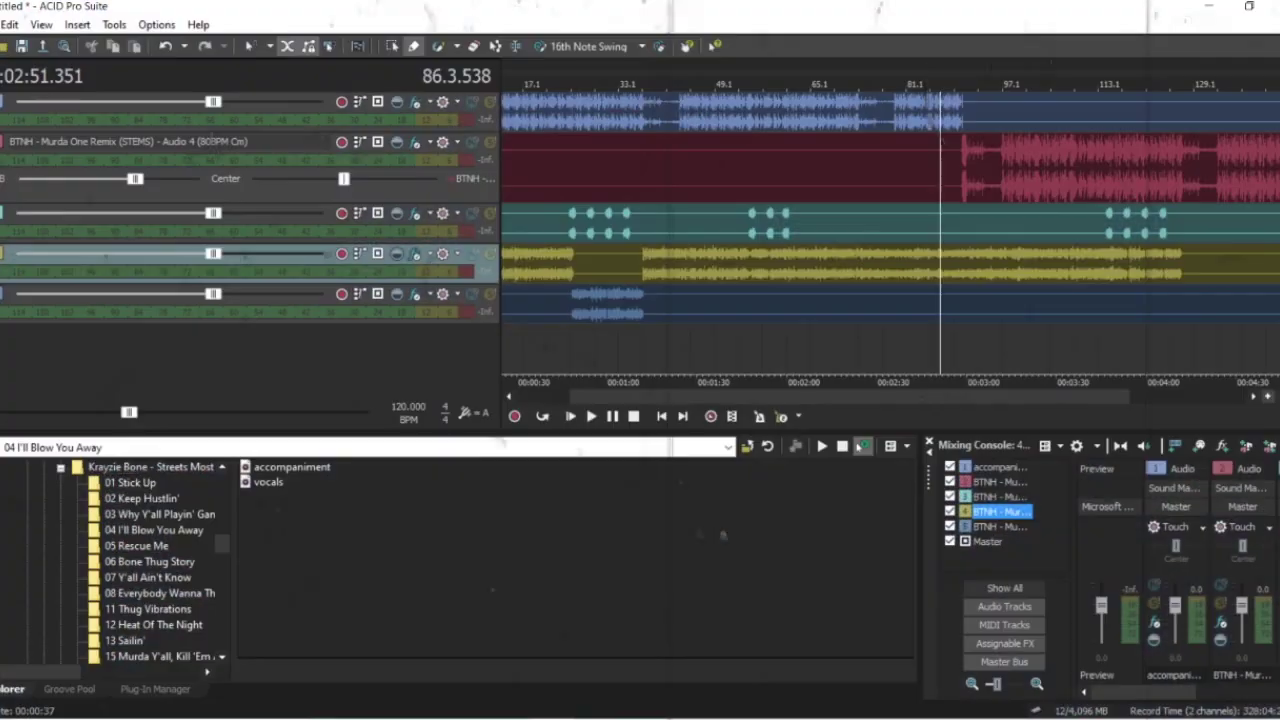
# Add accompaniment 2 to the ACID Pro project as a new track without beatmapping, and align its event with the project start
pyautogui.hotkey('alt', 'Tab')
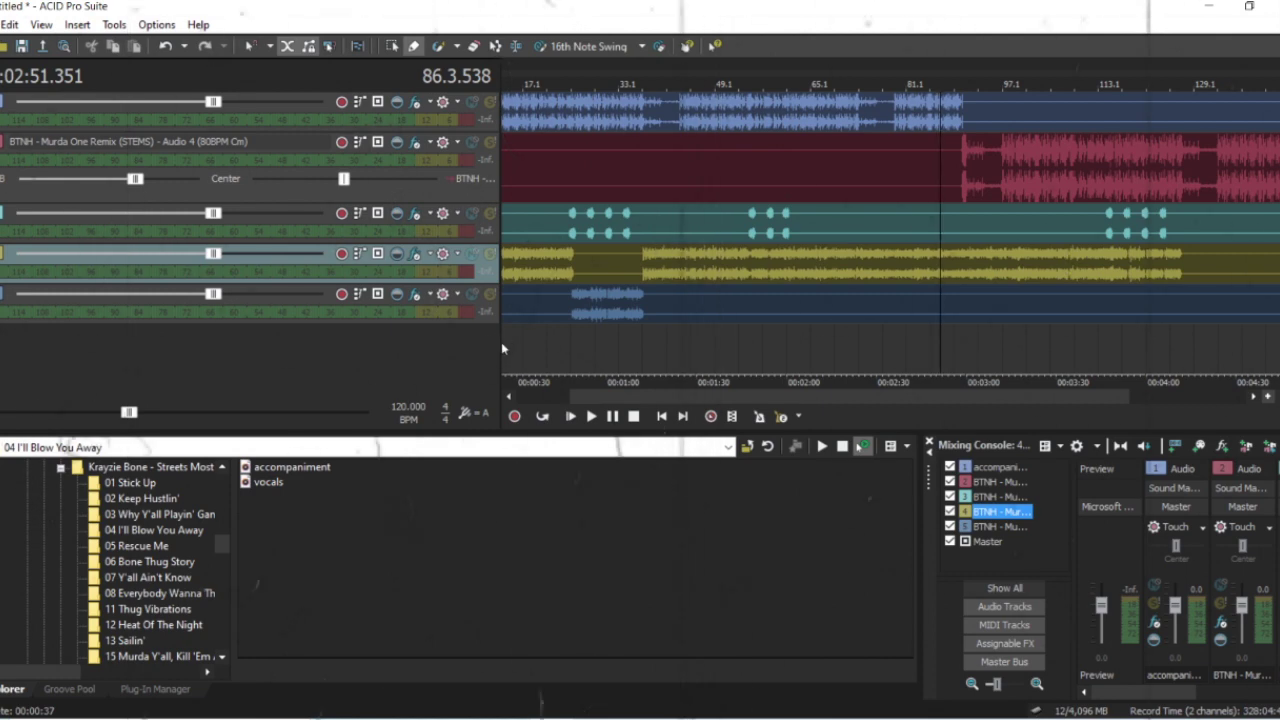
pyautogui.click(501, 342)
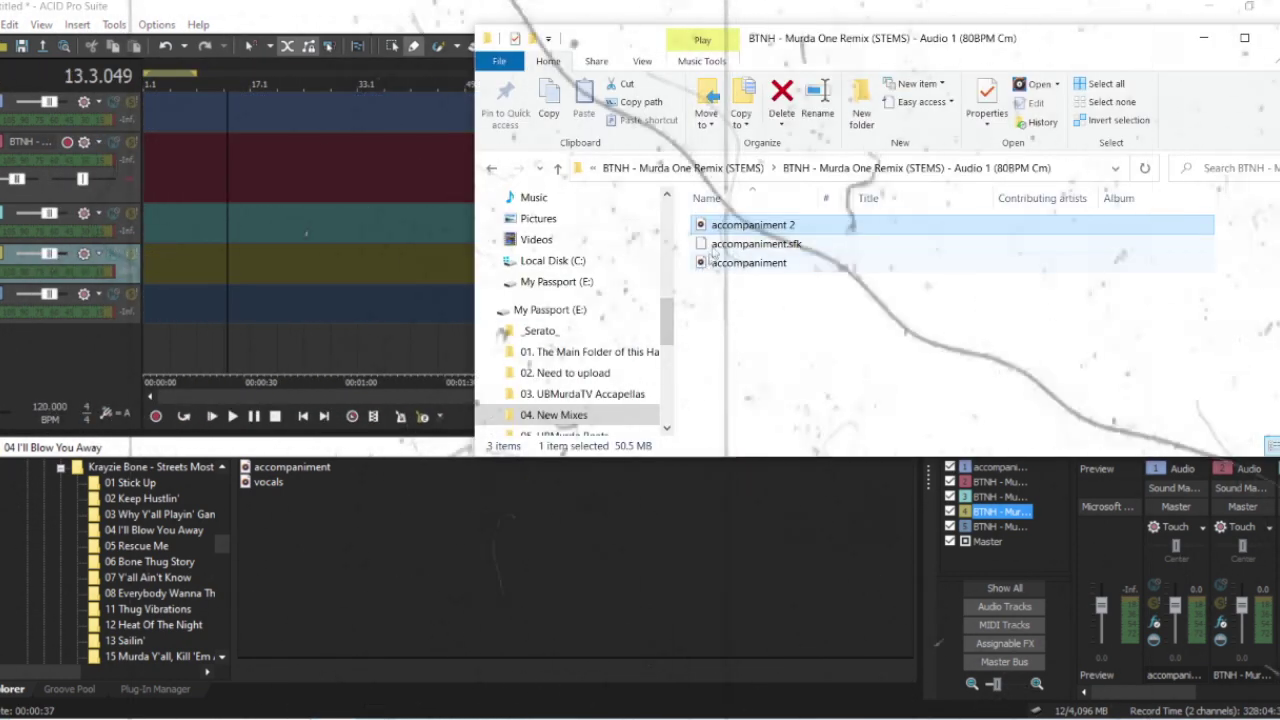
pyautogui.moveTo(713, 253); pyautogui.dragTo(420, 345)
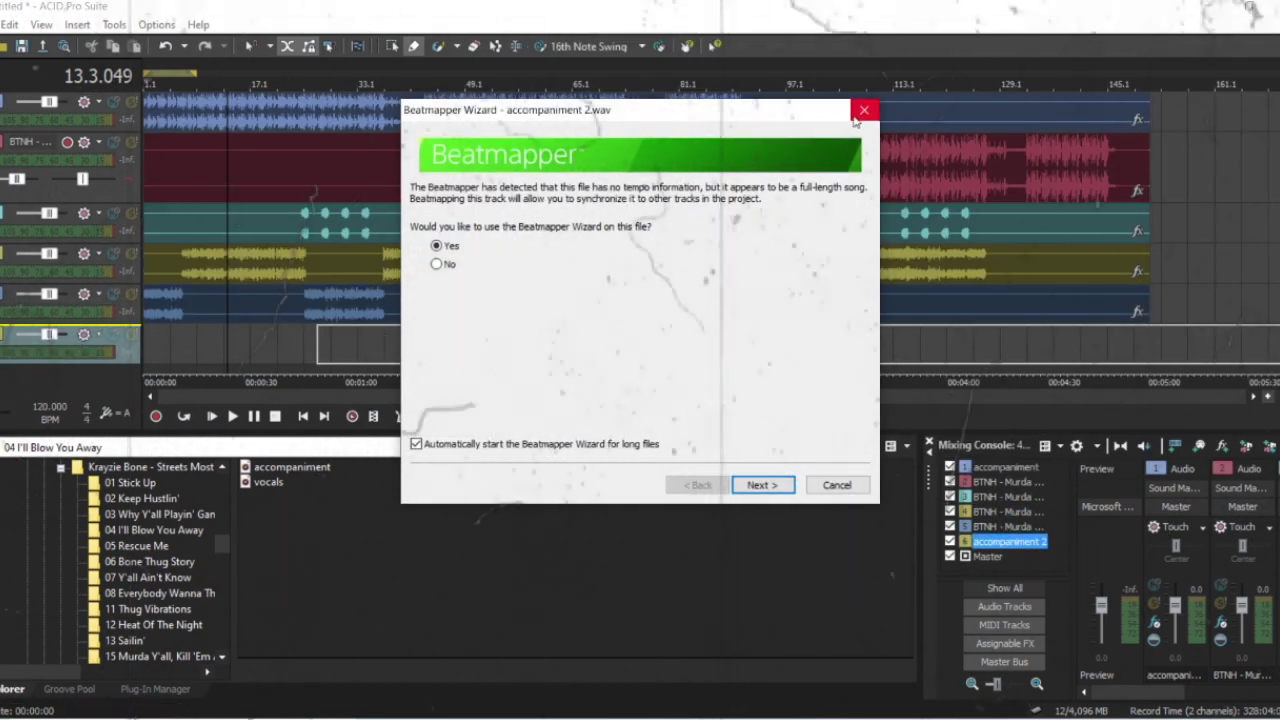
pyautogui.click(863, 110)
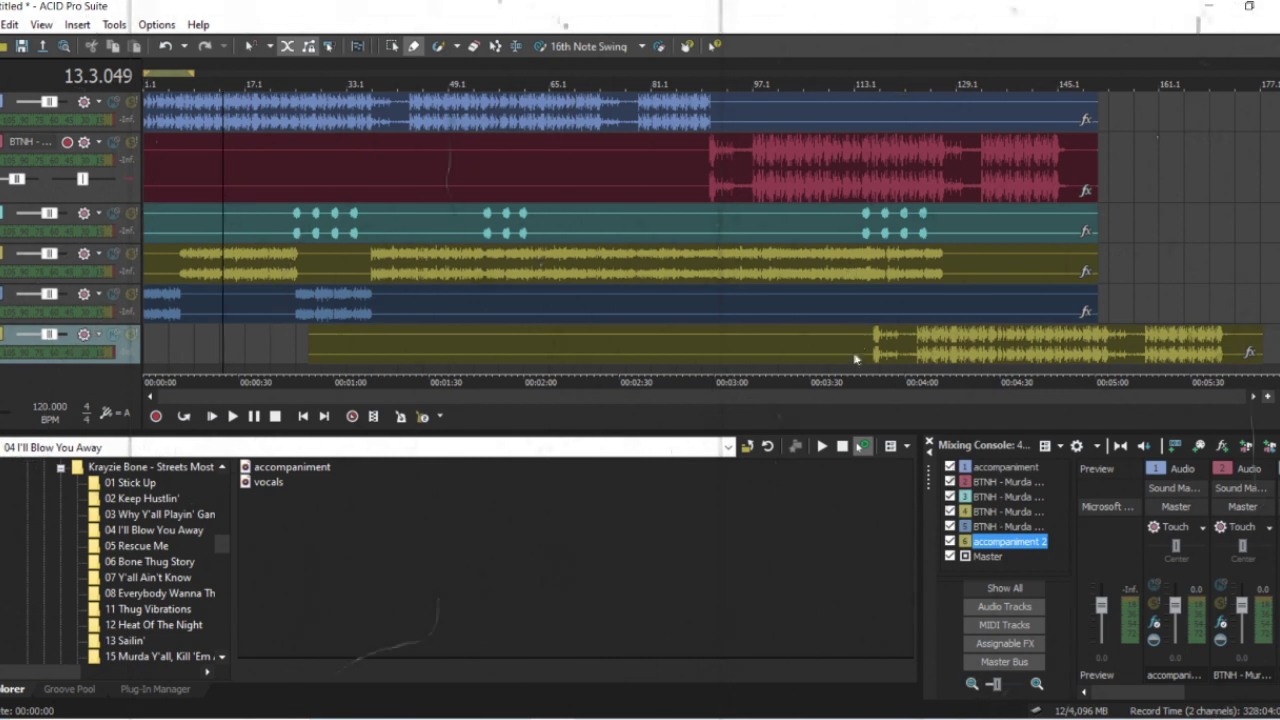
pyautogui.moveTo(856, 359); pyautogui.dragTo(634, 338)
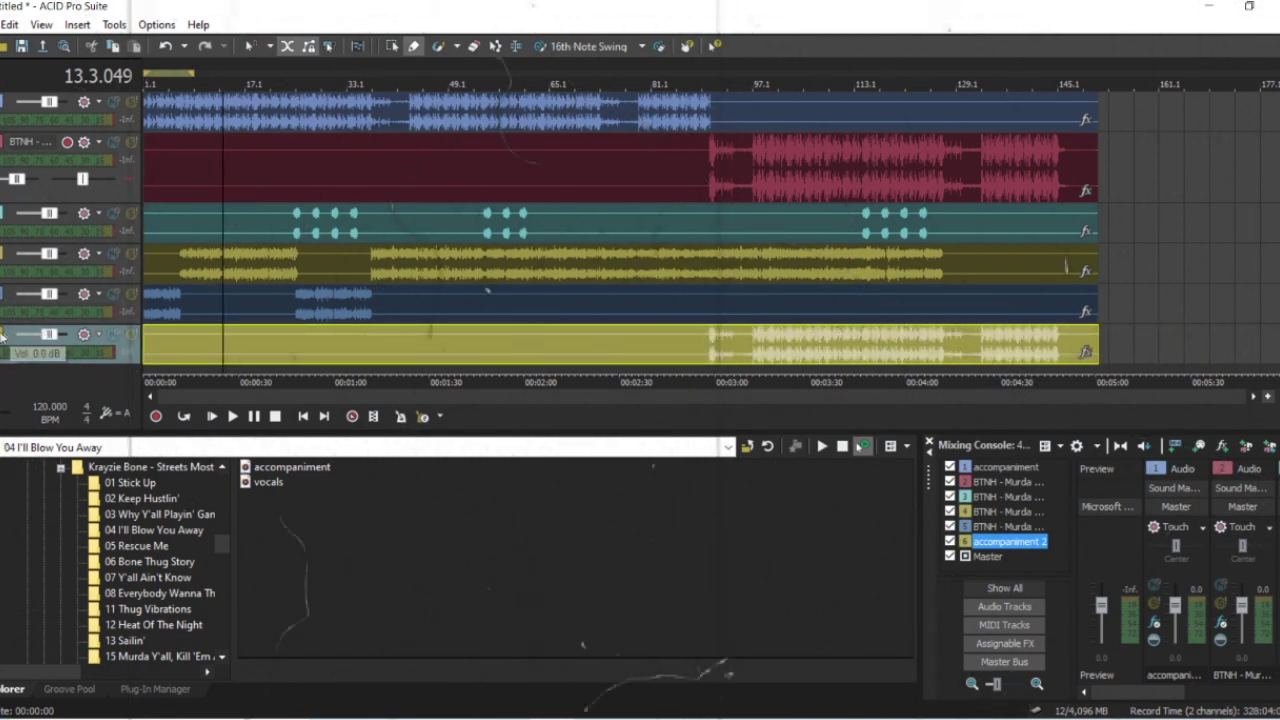
# Move the accompaniment 2 track directly below the original Audio 4 (80BPM Cm) track and delete that original track
pyautogui.moveTo(22, 213); pyautogui.dragTo(20, 212)
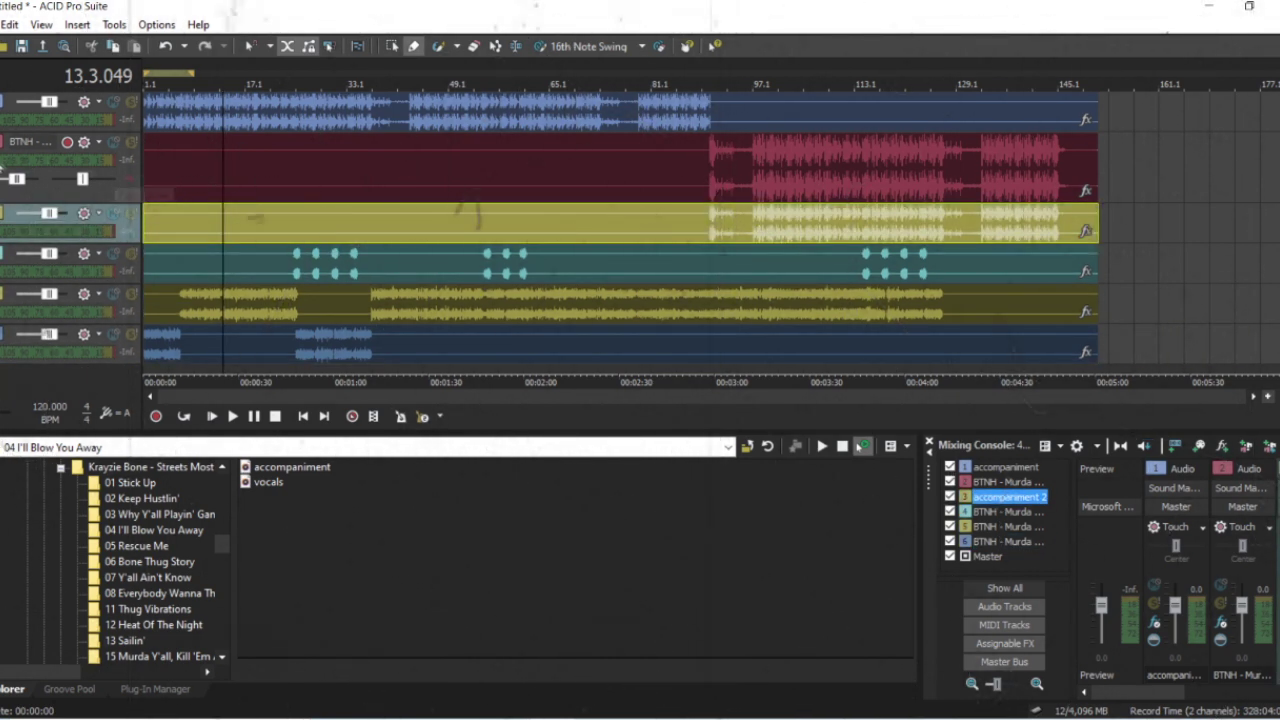
pyautogui.click(2, 147)
pyautogui.press('Delete')
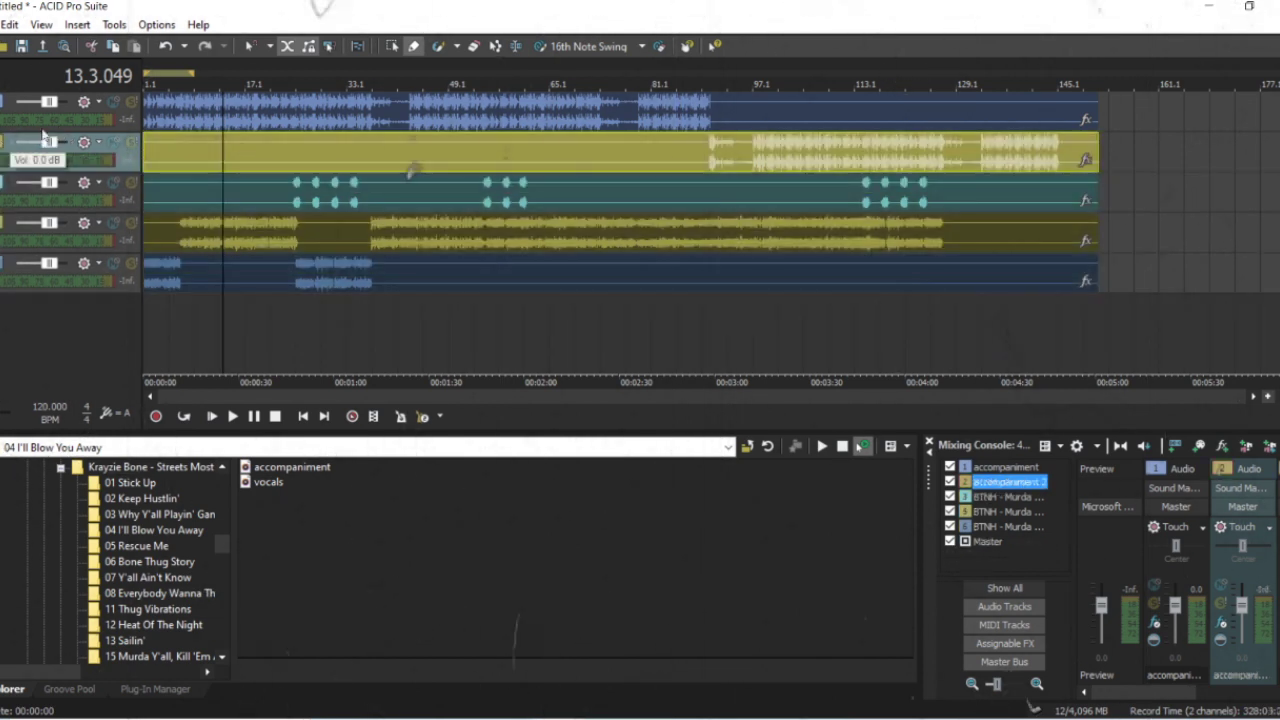
# Play the mix around the start of accompaniment 2's audible part and trim a little off the beginning of its event
pyautogui.click(214, 418)
pyautogui.click(714, 337)
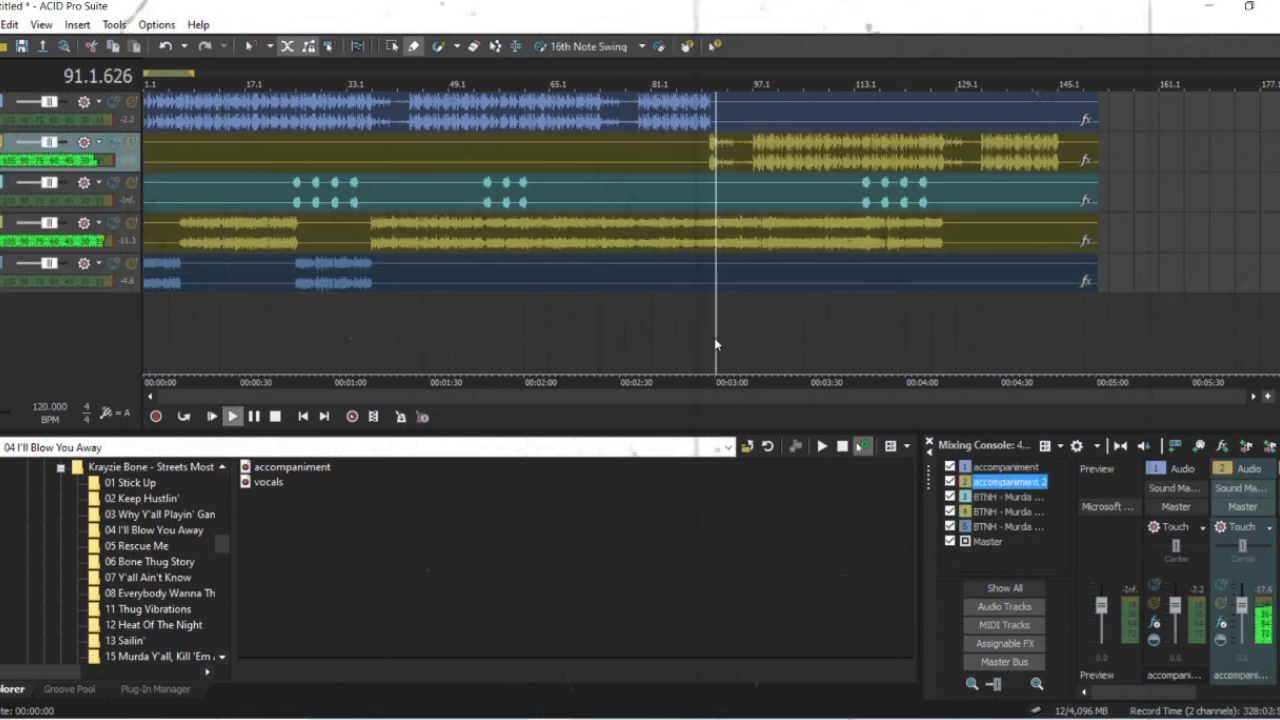
pyautogui.click(698, 339)
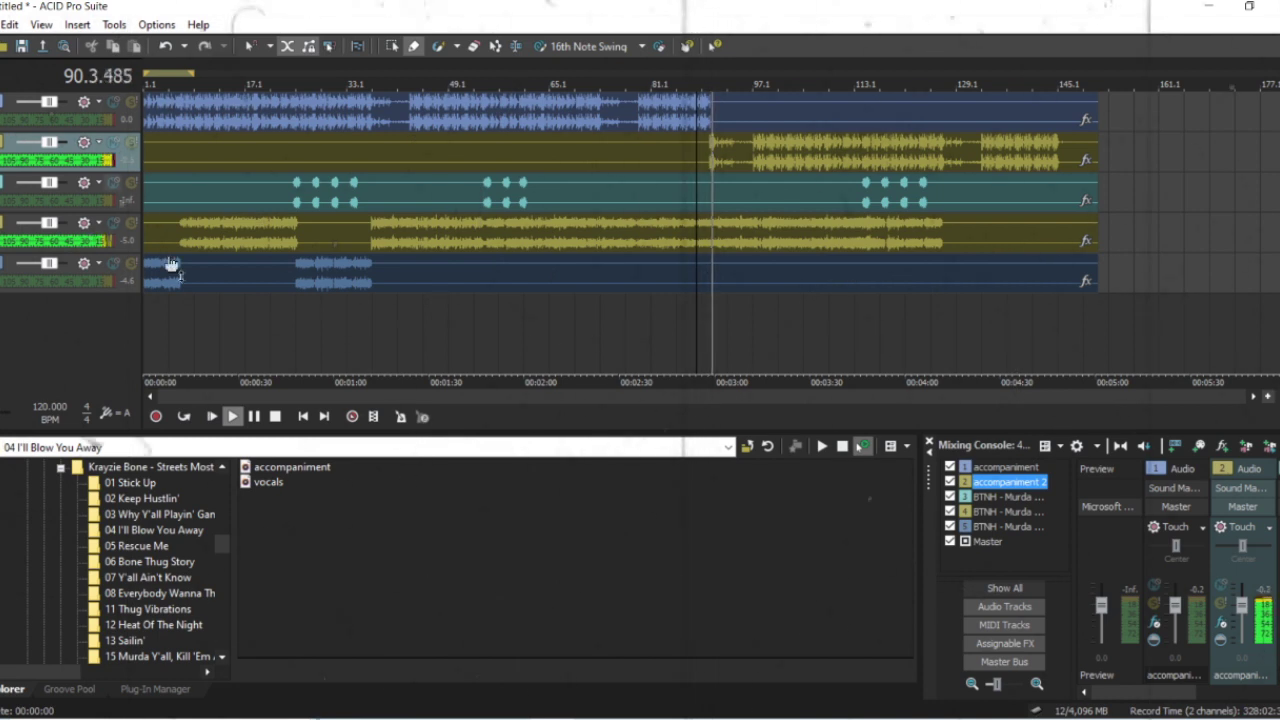
pyautogui.click(145, 147)
pyautogui.moveTo(202, 146)
pyautogui.mouseDown()
pyautogui.moveTo(142, 148)
pyautogui.moveTo(206, 150)
pyautogui.mouseUp()
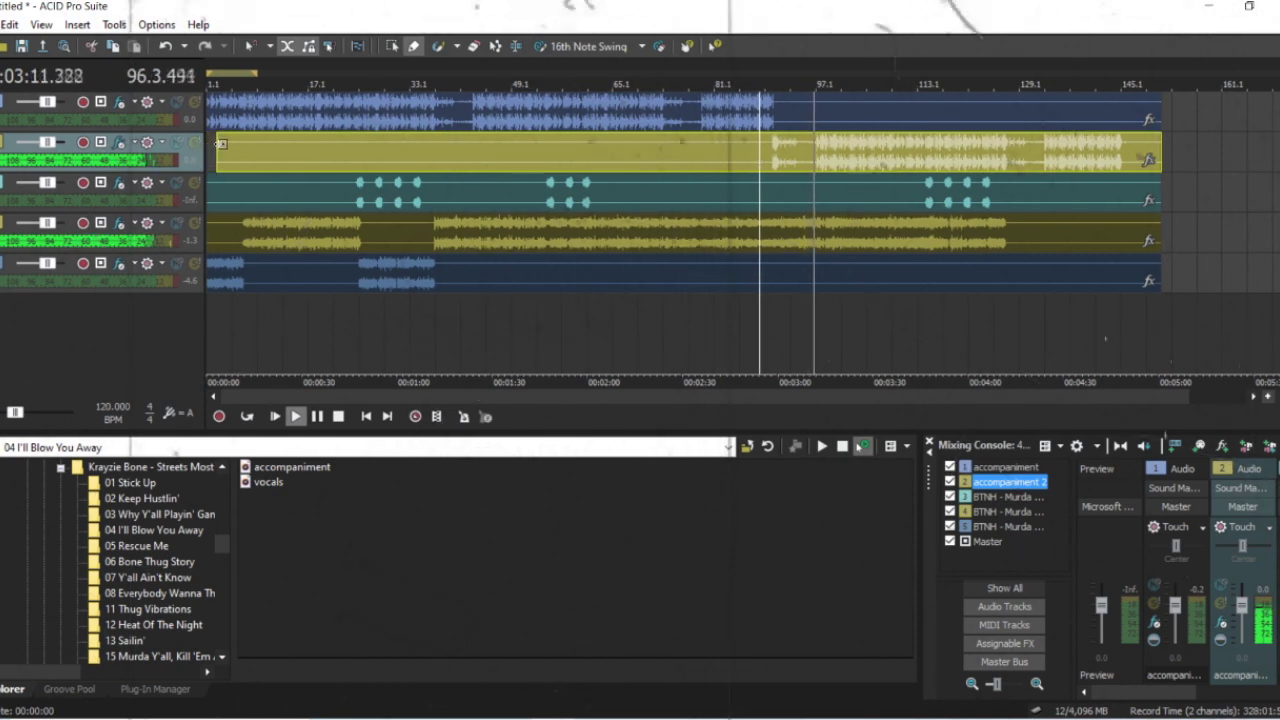
# Try a 6.5 dB high-shelf boost at 3,359 Hz in accompaniment 2's Track EQ, and apply the preset 1 instead
pyautogui.click(118, 146)
pyautogui.moveTo(560, 345); pyautogui.dragTo(543, 332)
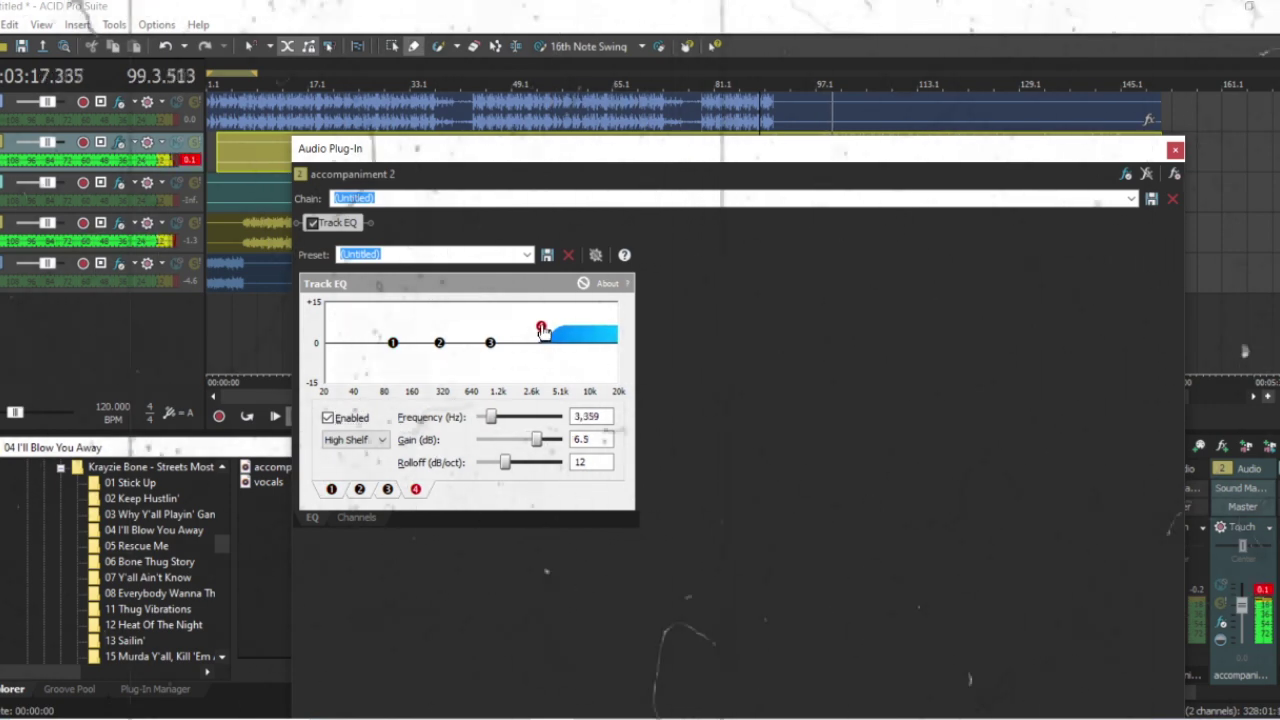
pyautogui.click(526, 254)
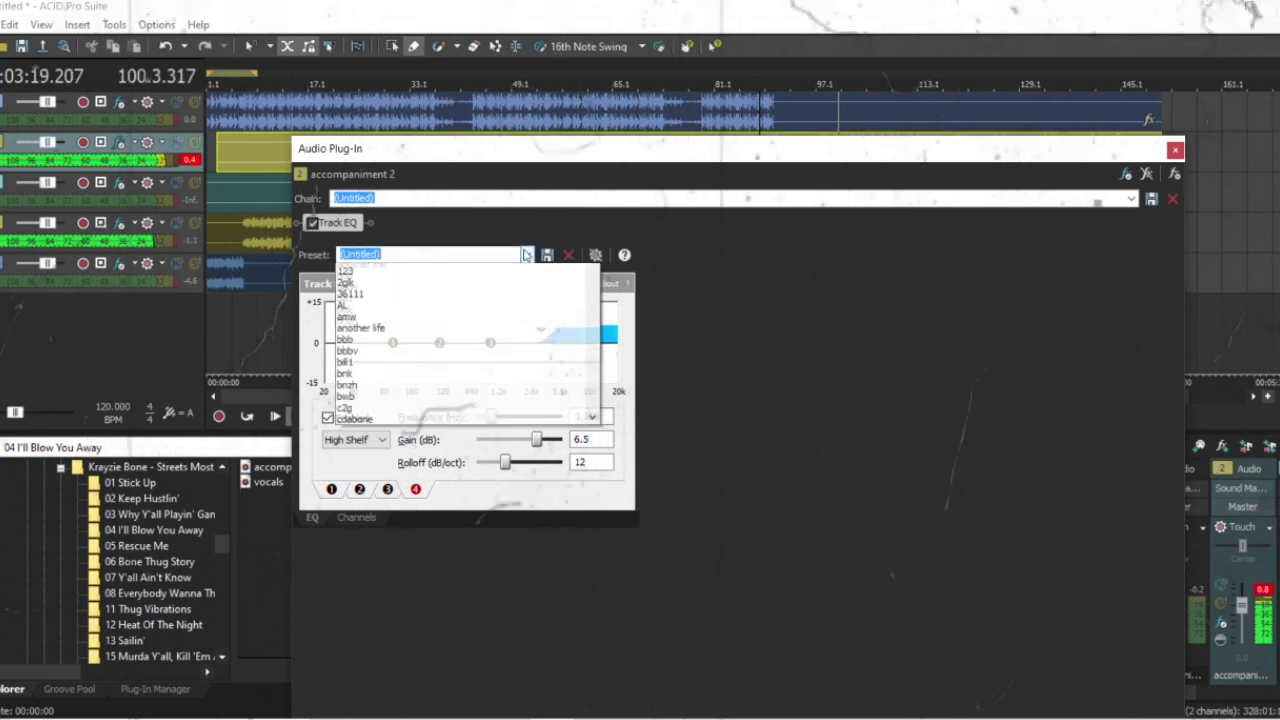
pyautogui.click(398, 418)
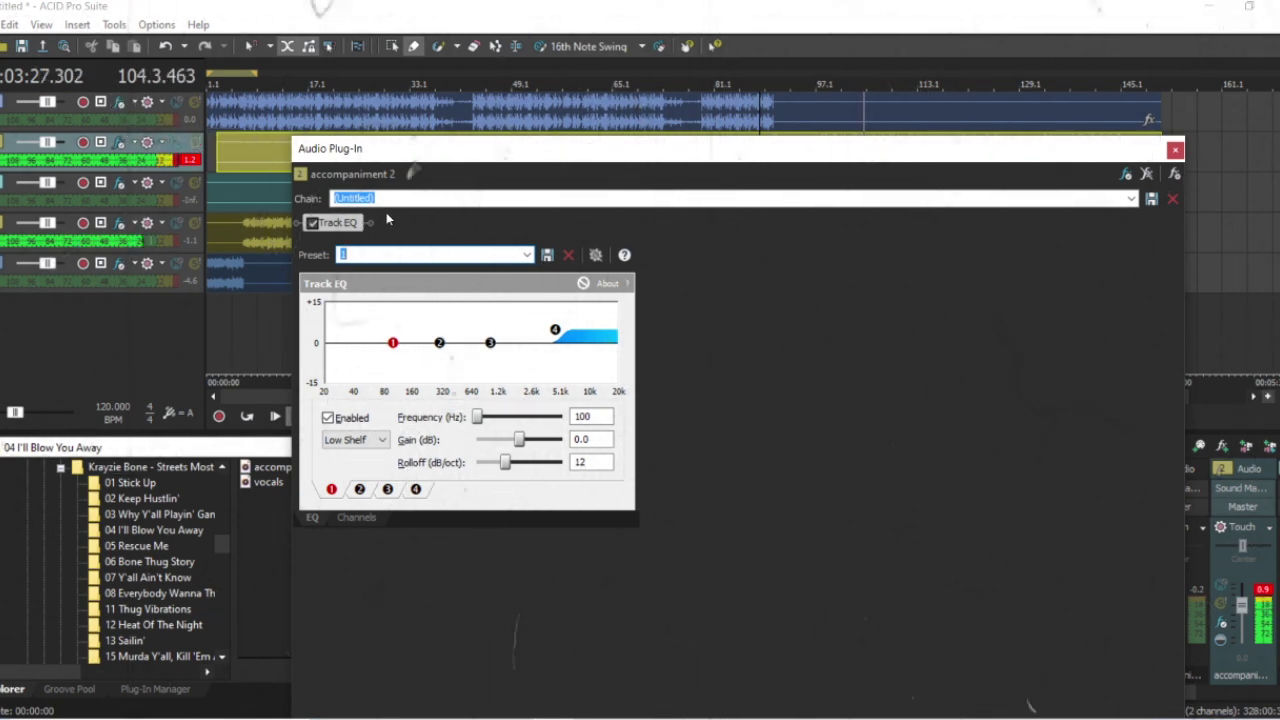
# Apply the same Track EQ preset 1 to the accompaniment track and close the plug-in window
pyautogui.click(176, 122)
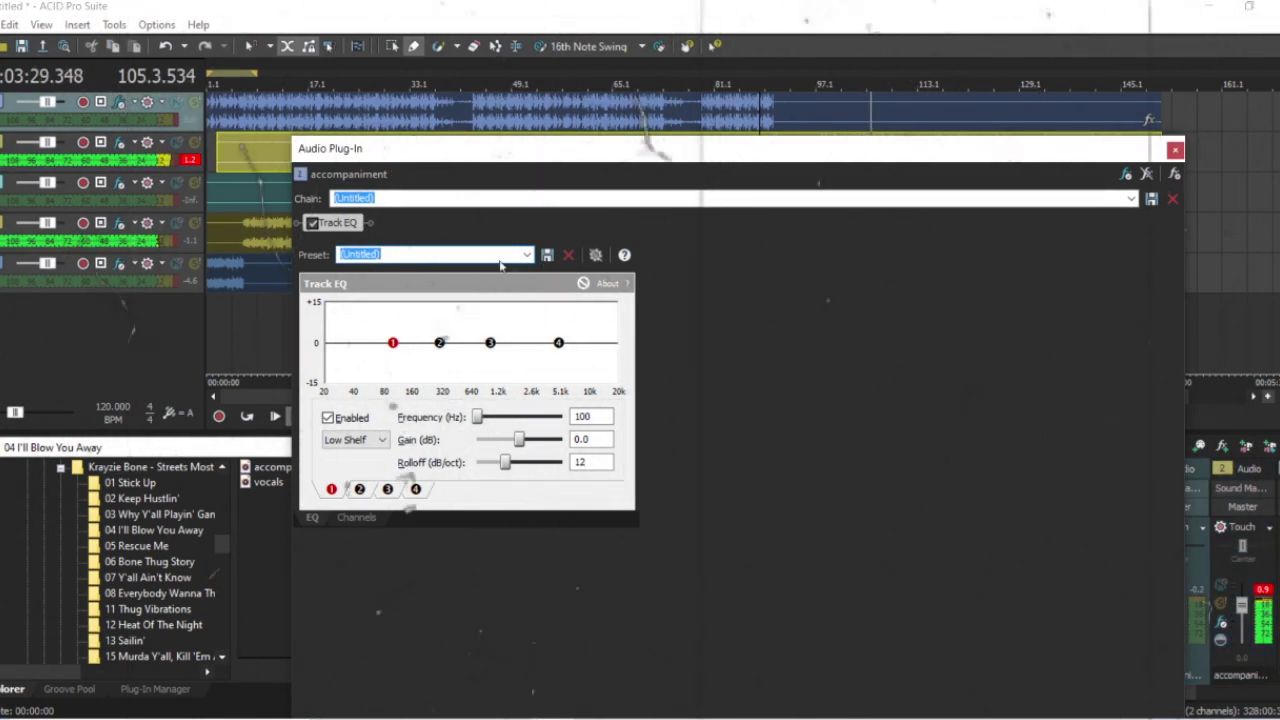
pyautogui.click(530, 255)
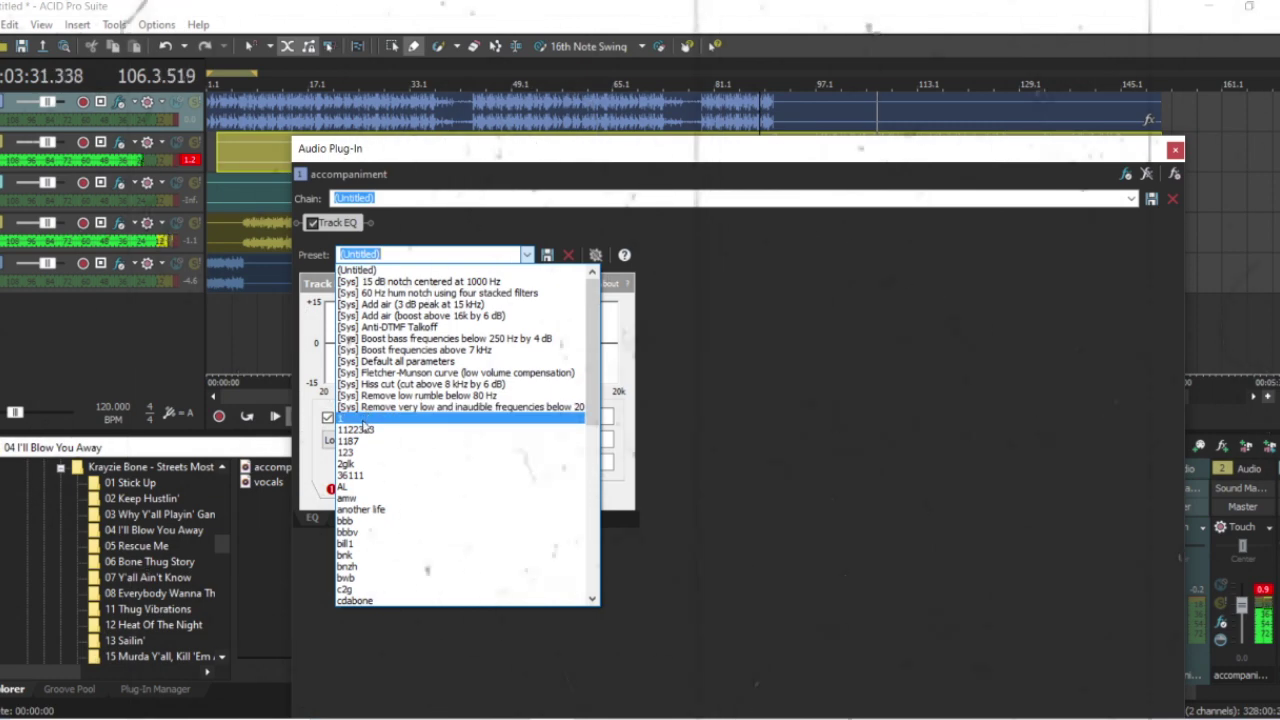
pyautogui.click(420, 421)
pyautogui.click(1175, 149)
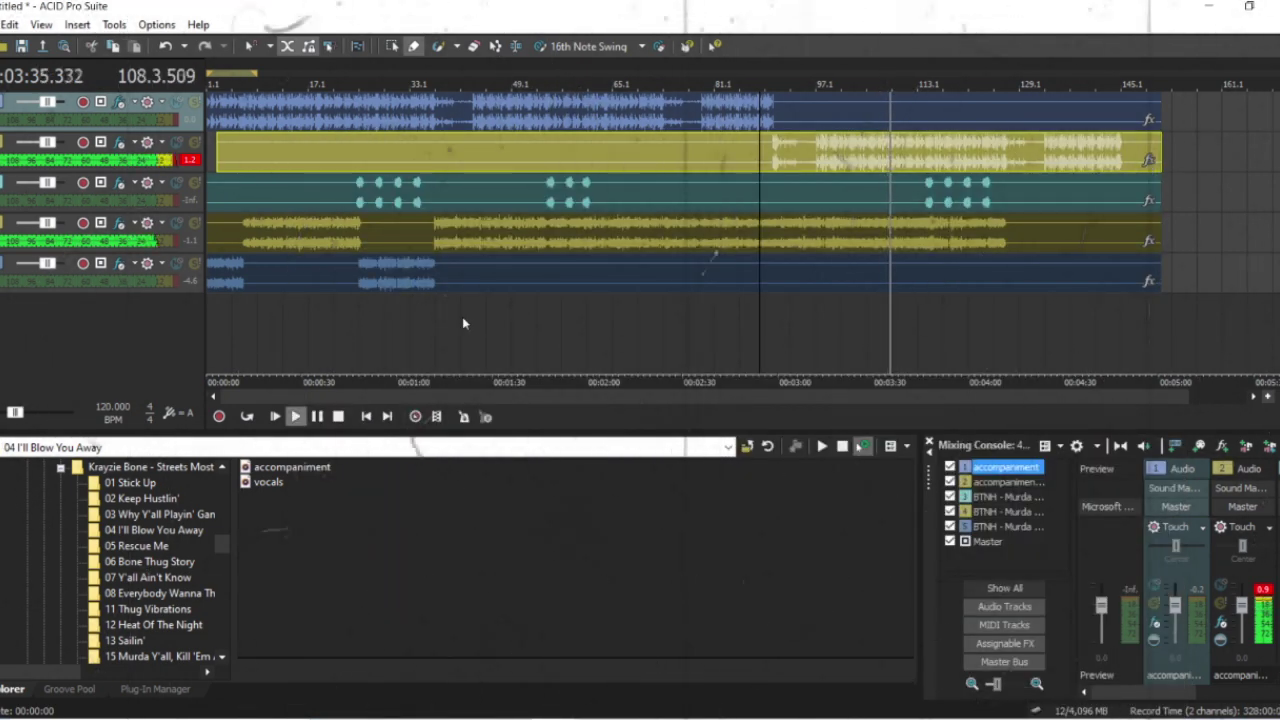
# Move the Audio 5 (80BPM Cm) track to the bottom of the track list
pyautogui.click(140, 200)
pyautogui.moveTo(180, 210); pyautogui.dragTo(4, 252)
pyautogui.moveTo(4, 303); pyautogui.dragTo(4, 300)
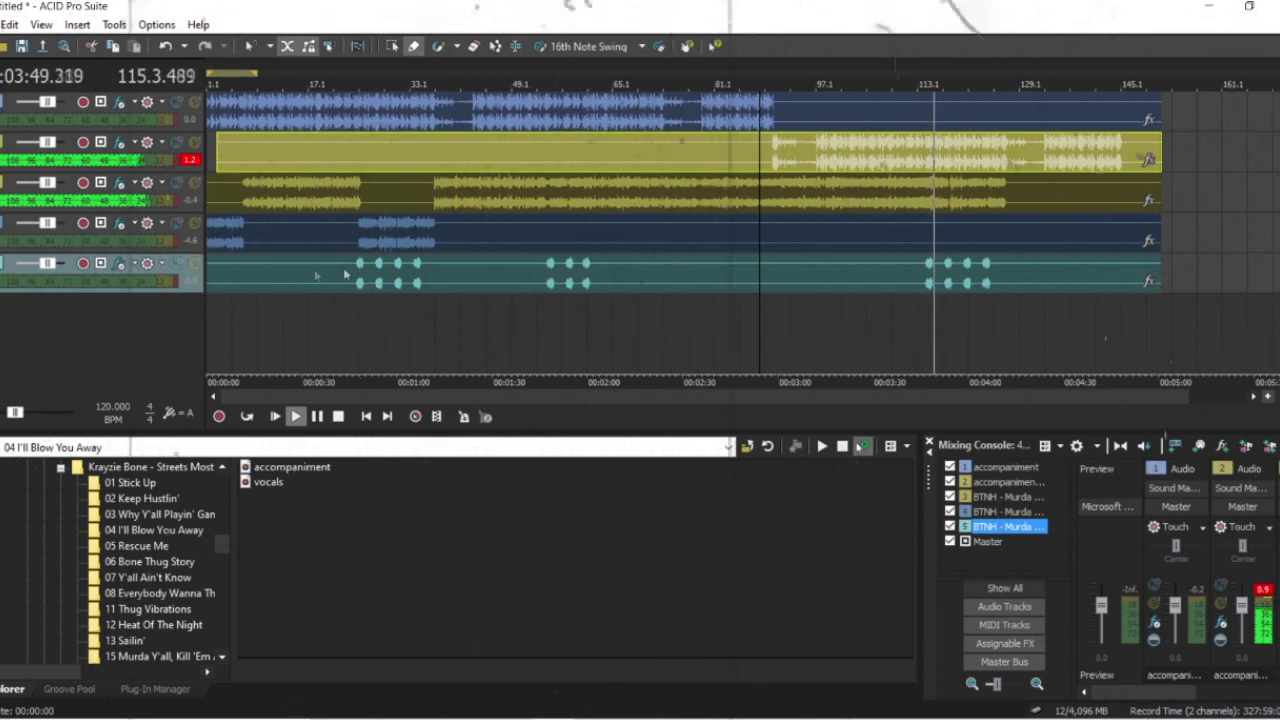
# Play the mix from about bar 113 to check the last group of sounds on the Audio 5 track
pyautogui.moveTo(900, 263); pyautogui.dragTo(902, 266)
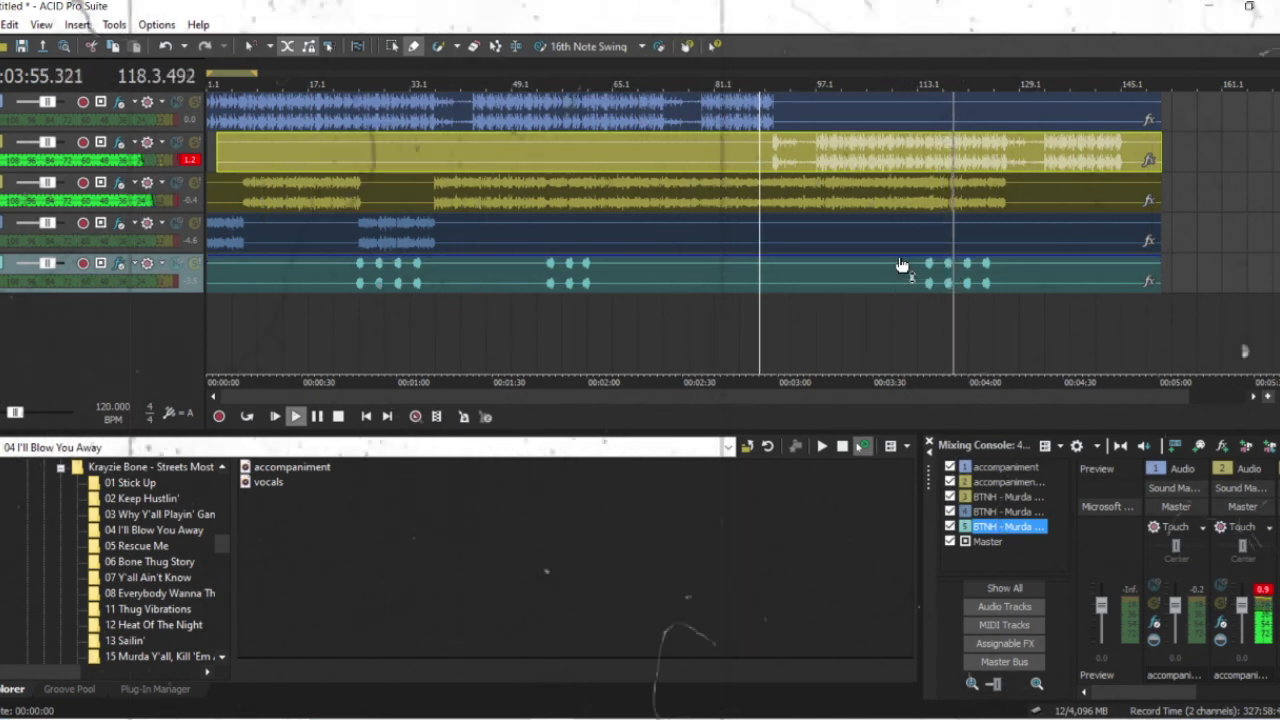
pyautogui.scroll(3, 946, 302)
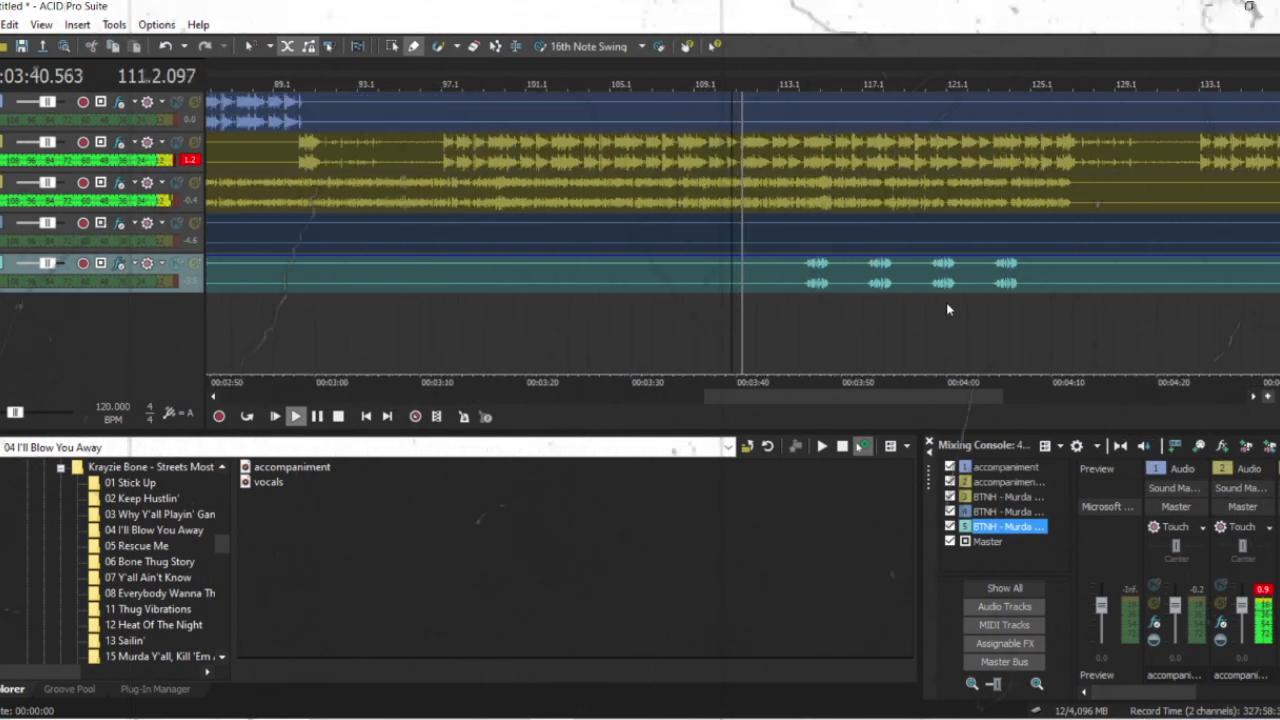
pyautogui.scroll(2, 947, 308)
pyautogui.click(850, 338)
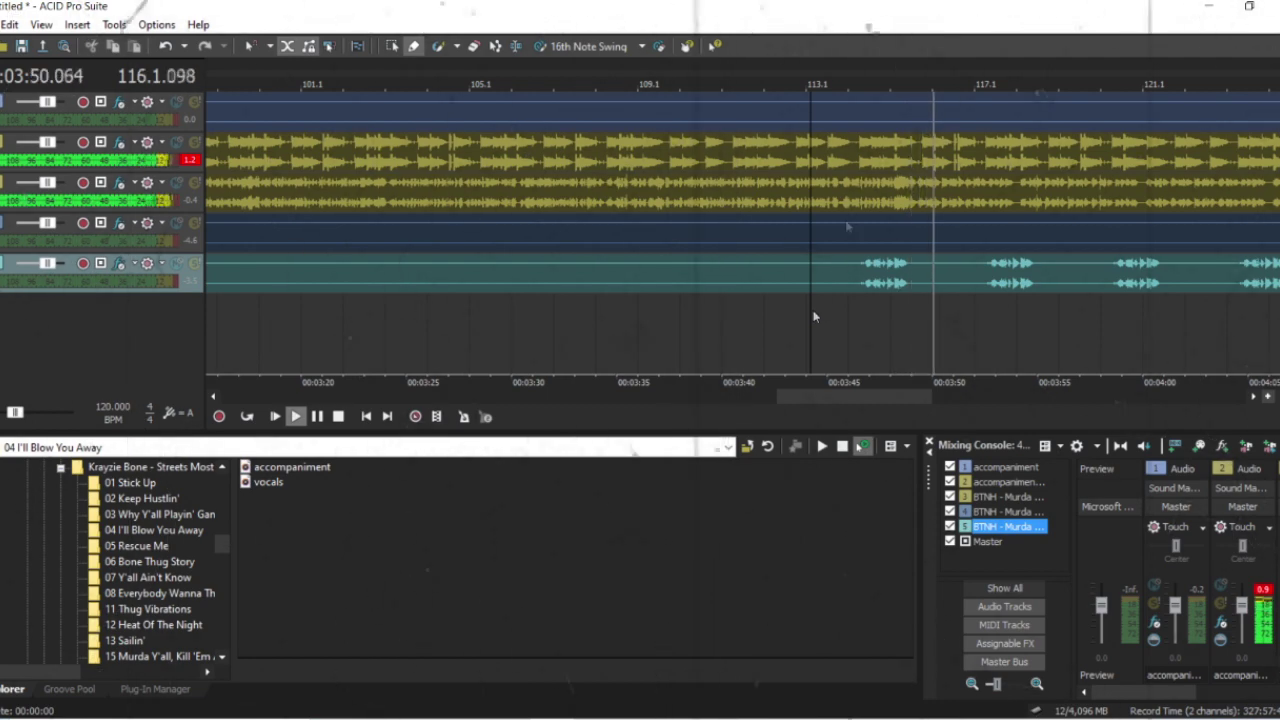
# Insert a pan envelope on the Audio 5 track and swing it to both sides across the first sound after bar 113
pyautogui.rightClick(608, 274)
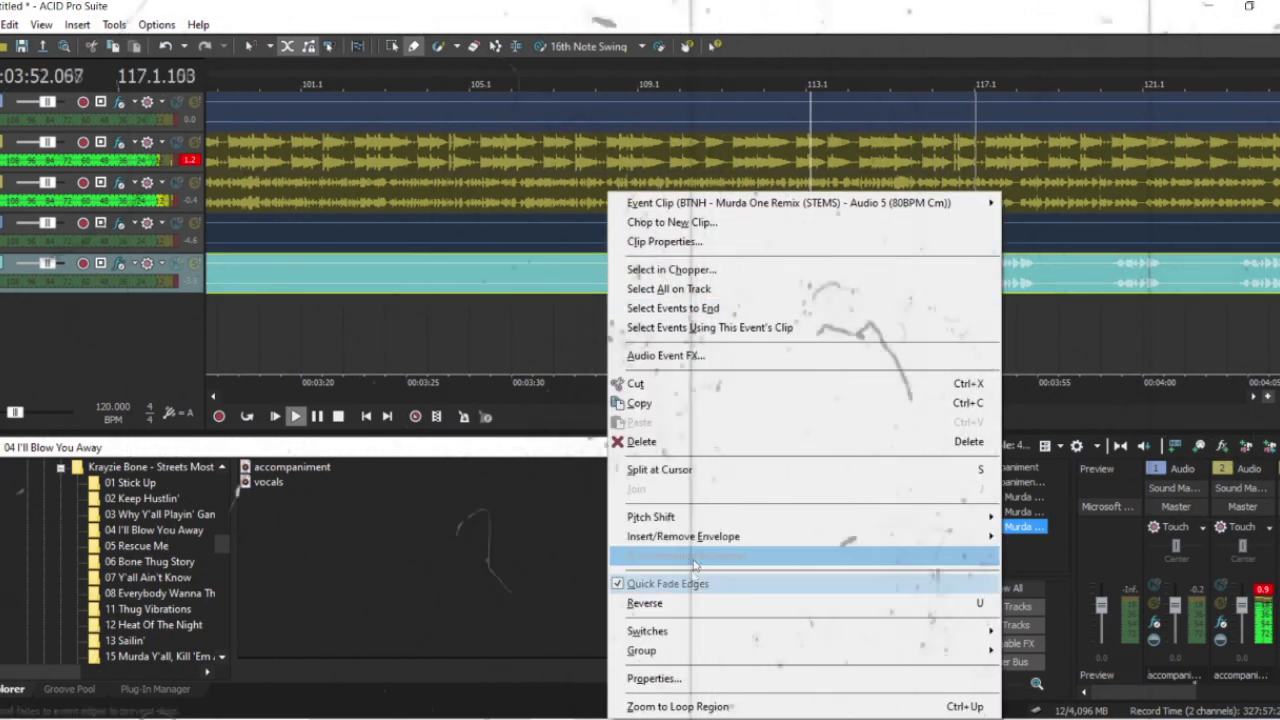
pyautogui.moveTo(700, 517)
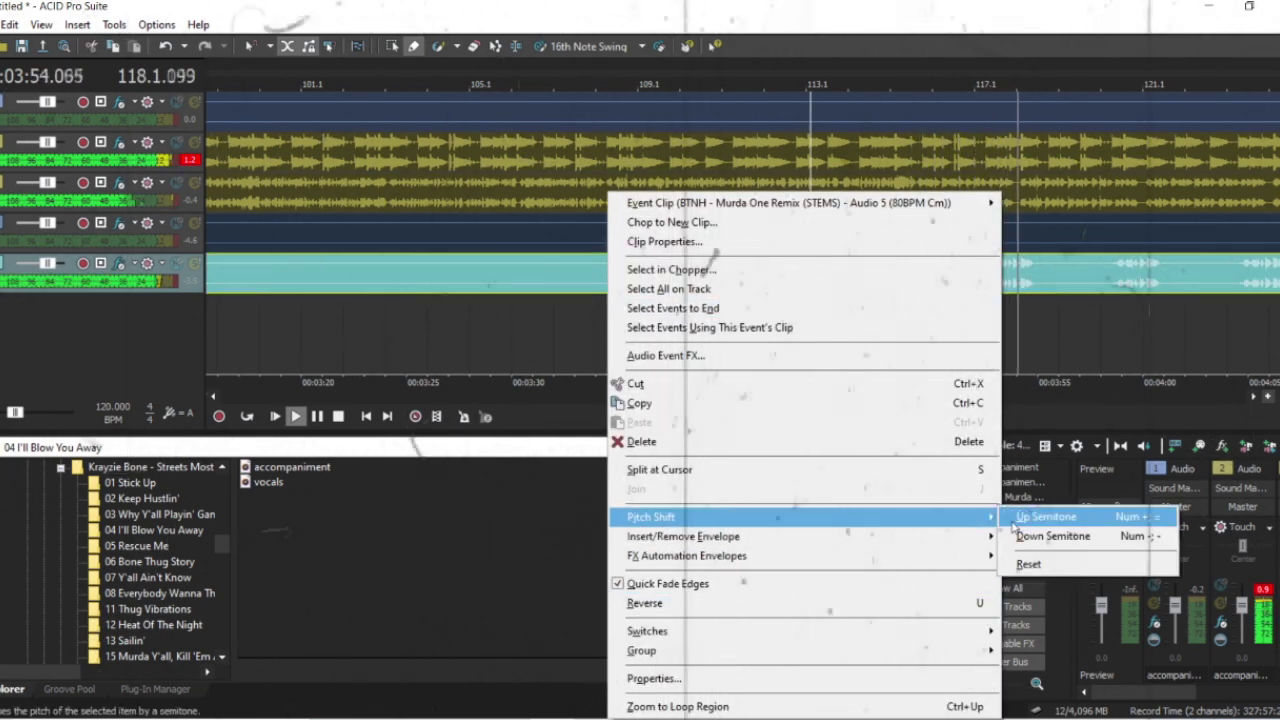
pyautogui.moveTo(990, 537)
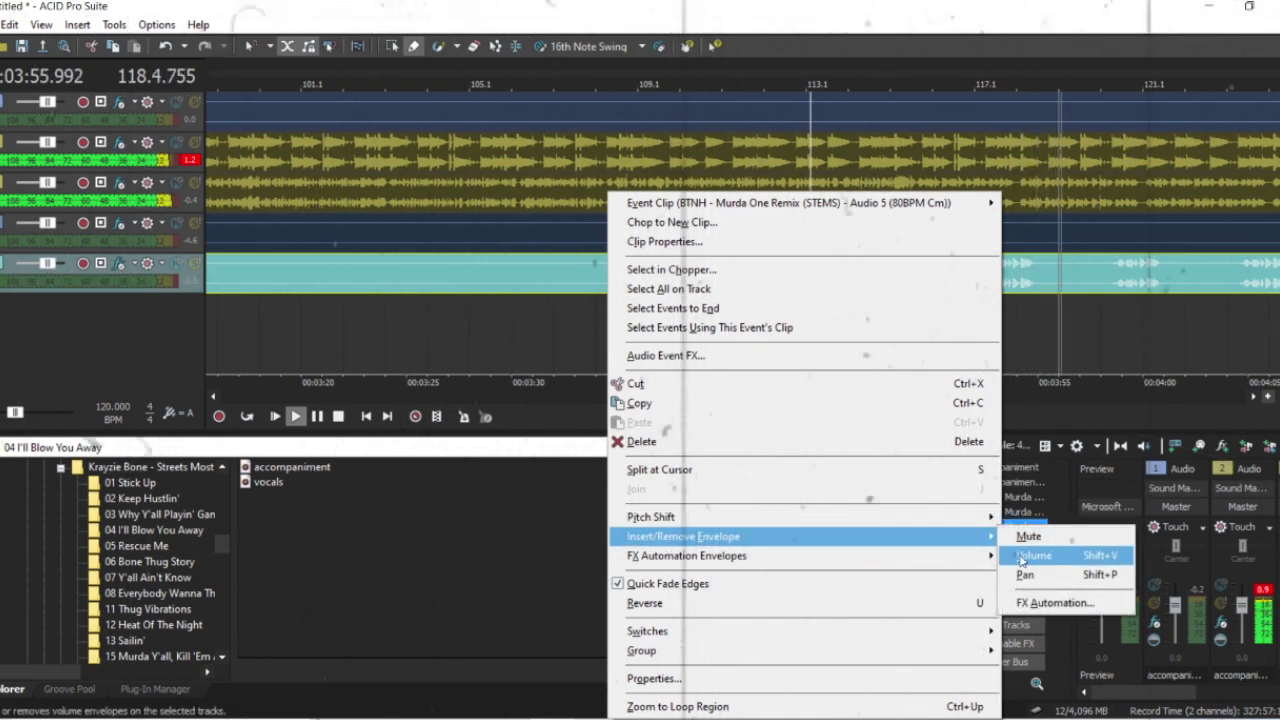
pyautogui.click(1024, 574)
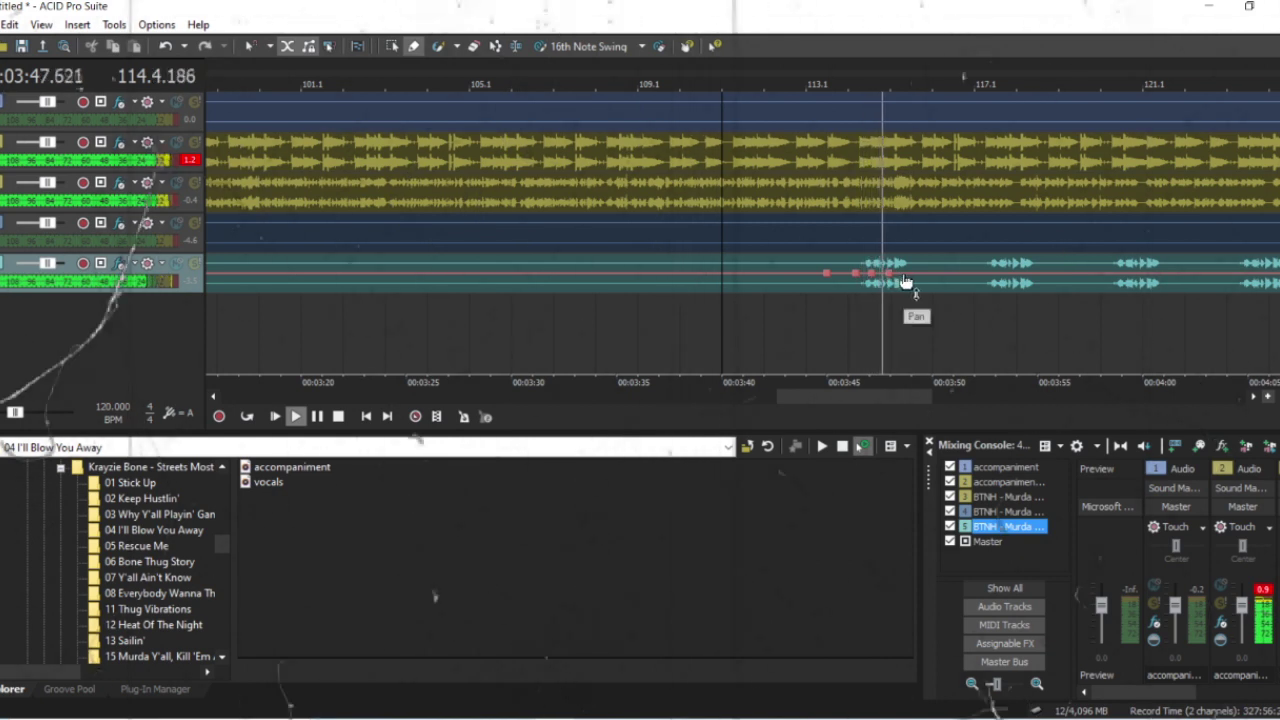
pyautogui.click(776, 338)
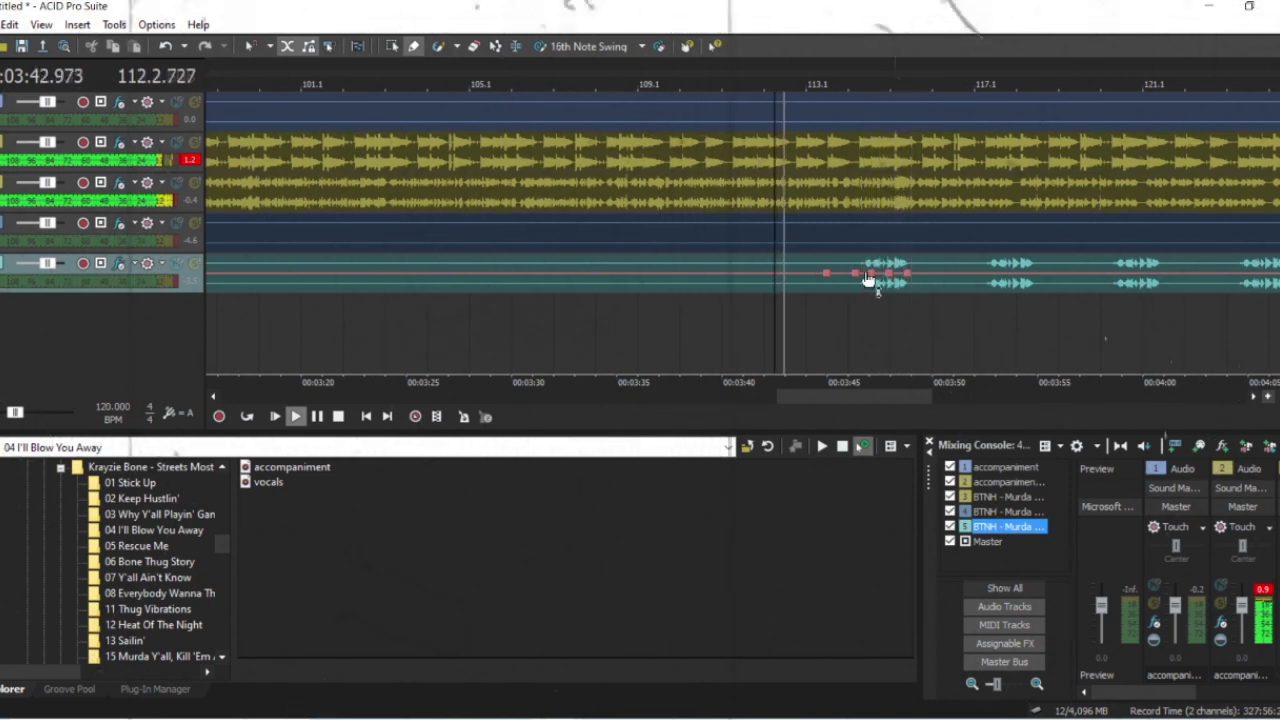
pyautogui.moveTo(870, 279)
pyautogui.mouseDown()
pyautogui.moveTo(872, 262)
pyautogui.moveTo(890, 306)
pyautogui.mouseUp()
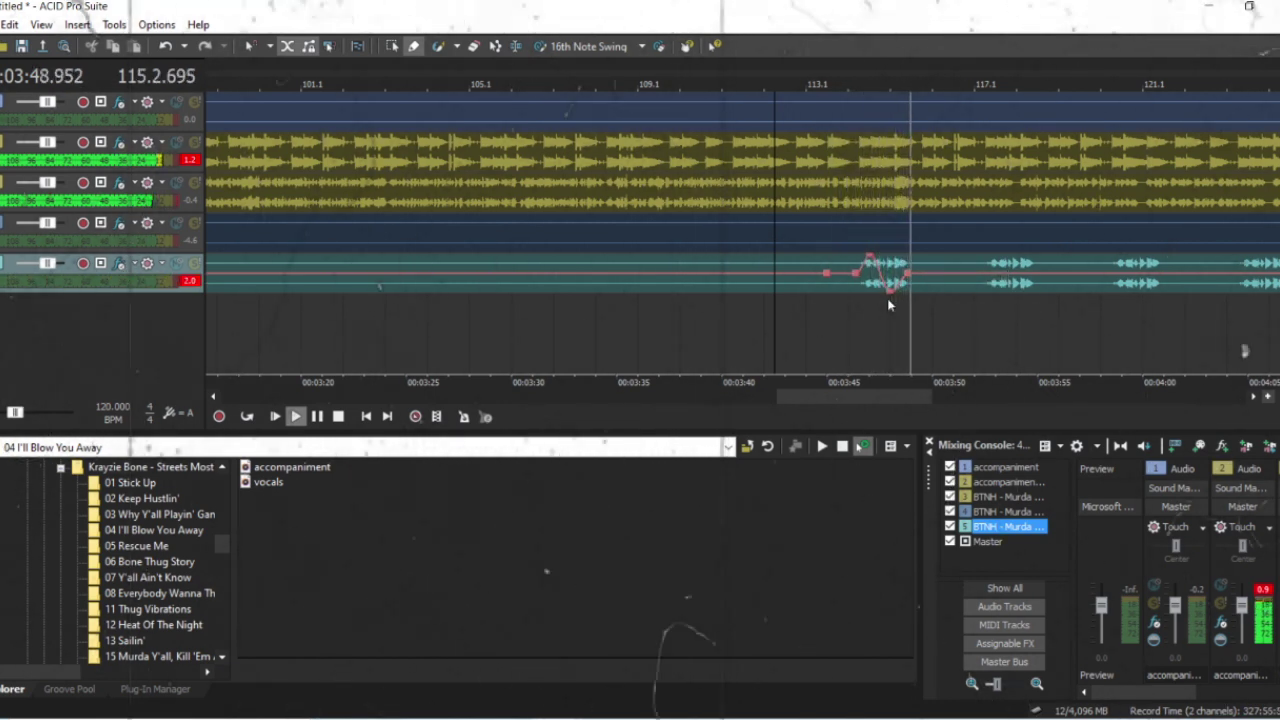
# Add pan envelope points around the Audio 5 sound at bar 117, swing the pan to both sides, and play it from bar 113
pyautogui.doubleClick(980, 273)
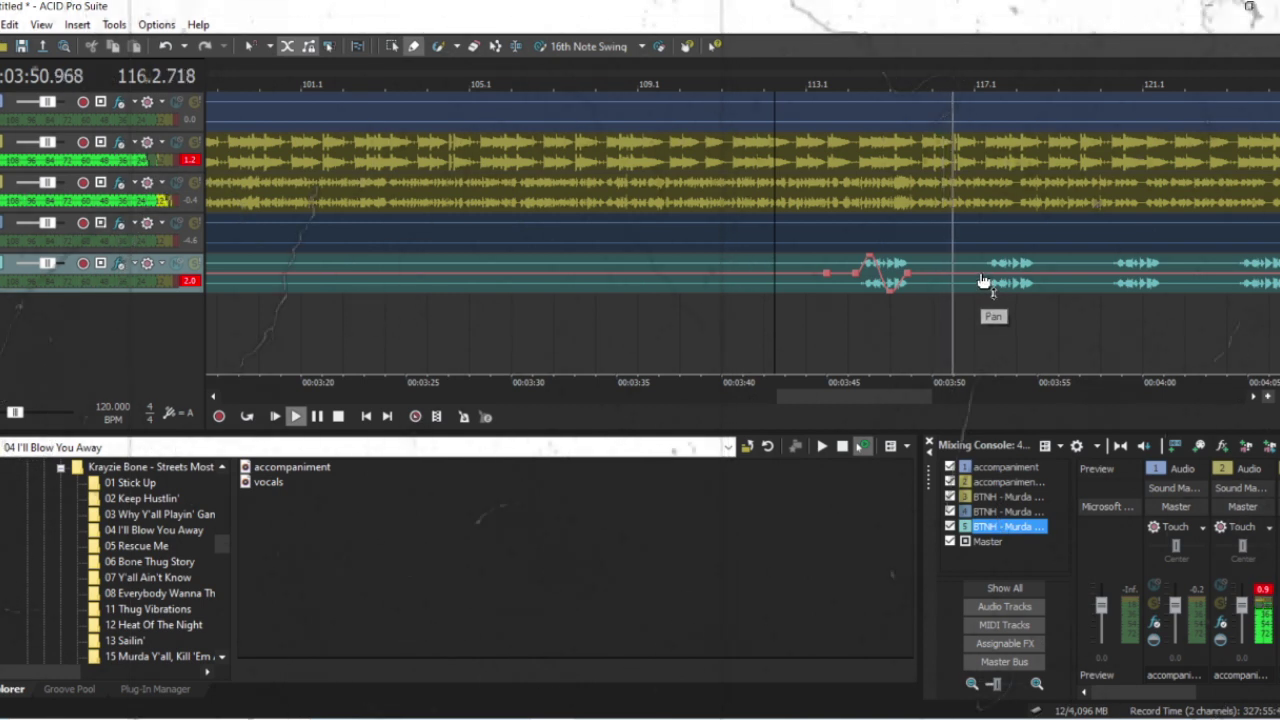
pyautogui.doubleClick(1107, 274)
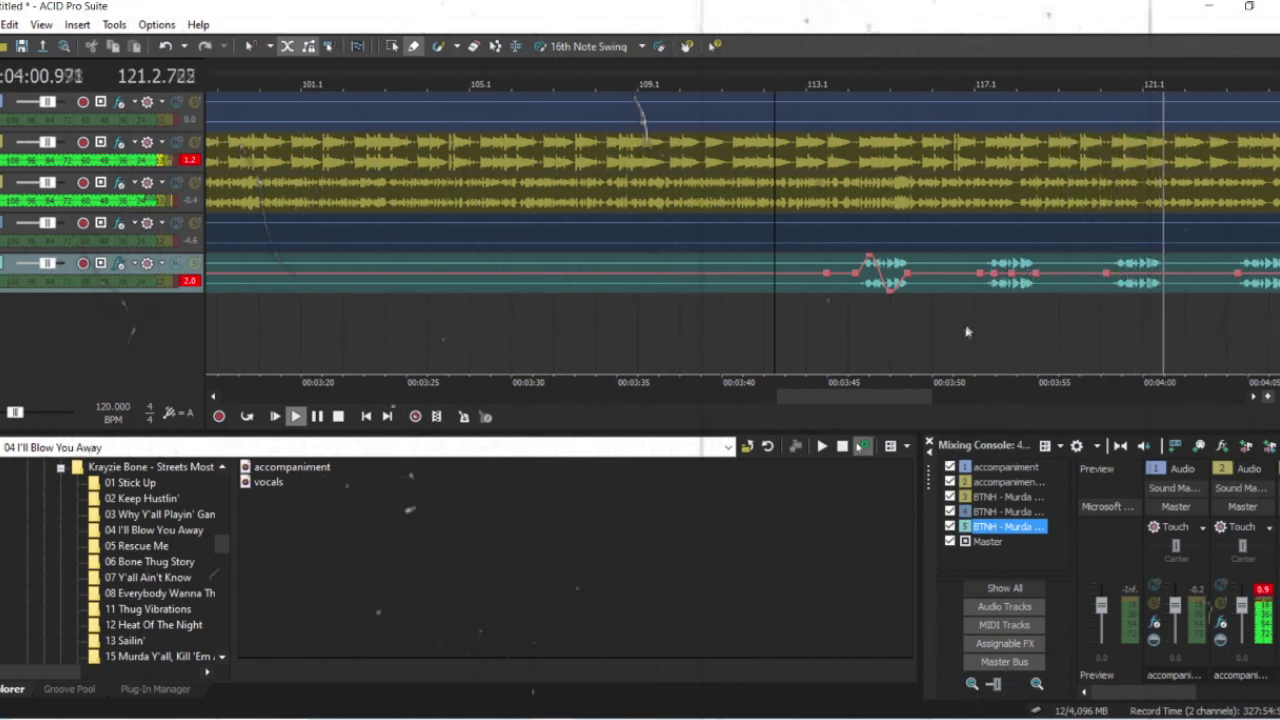
pyautogui.moveTo(1002, 281)
pyautogui.mouseDown()
pyautogui.moveTo(997, 248)
pyautogui.moveTo(1022, 310)
pyautogui.mouseUp()
pyautogui.click(821, 341)
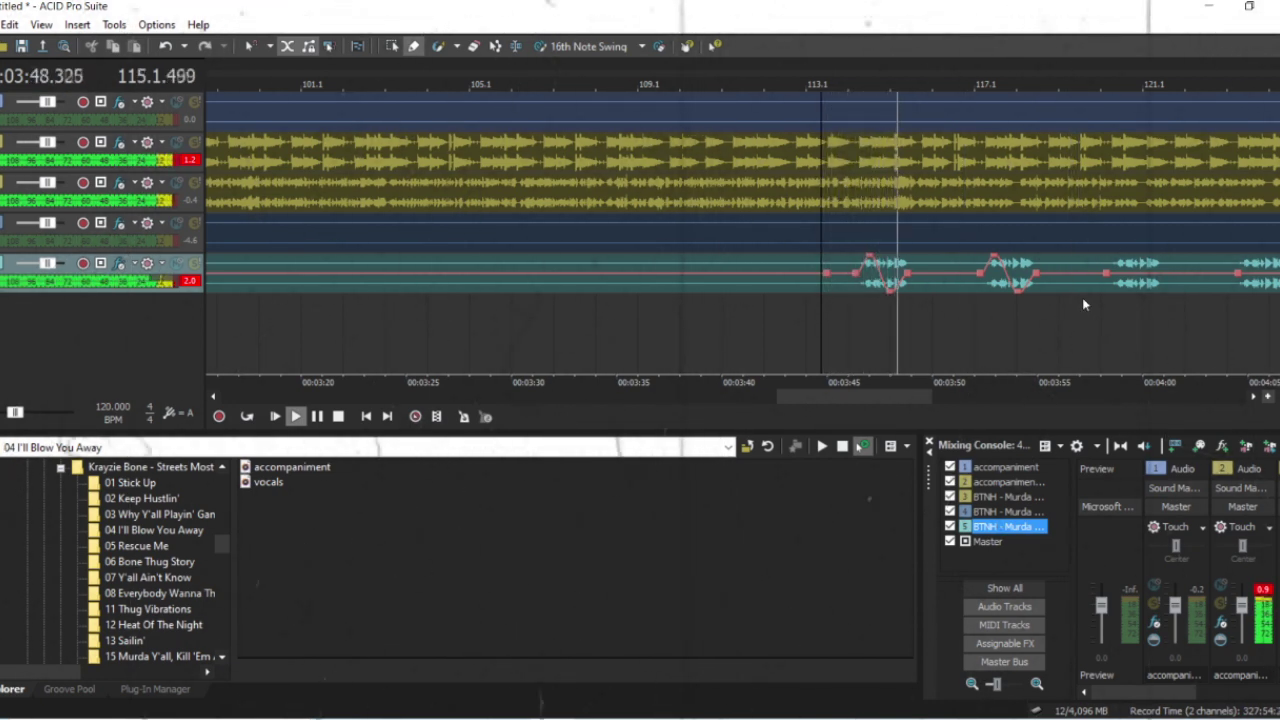
# Set the Audio 5 clip's gain to -2.5 dB and swing the pan envelope to both sides across the sound at about bar 120
pyautogui.click(679, 283)
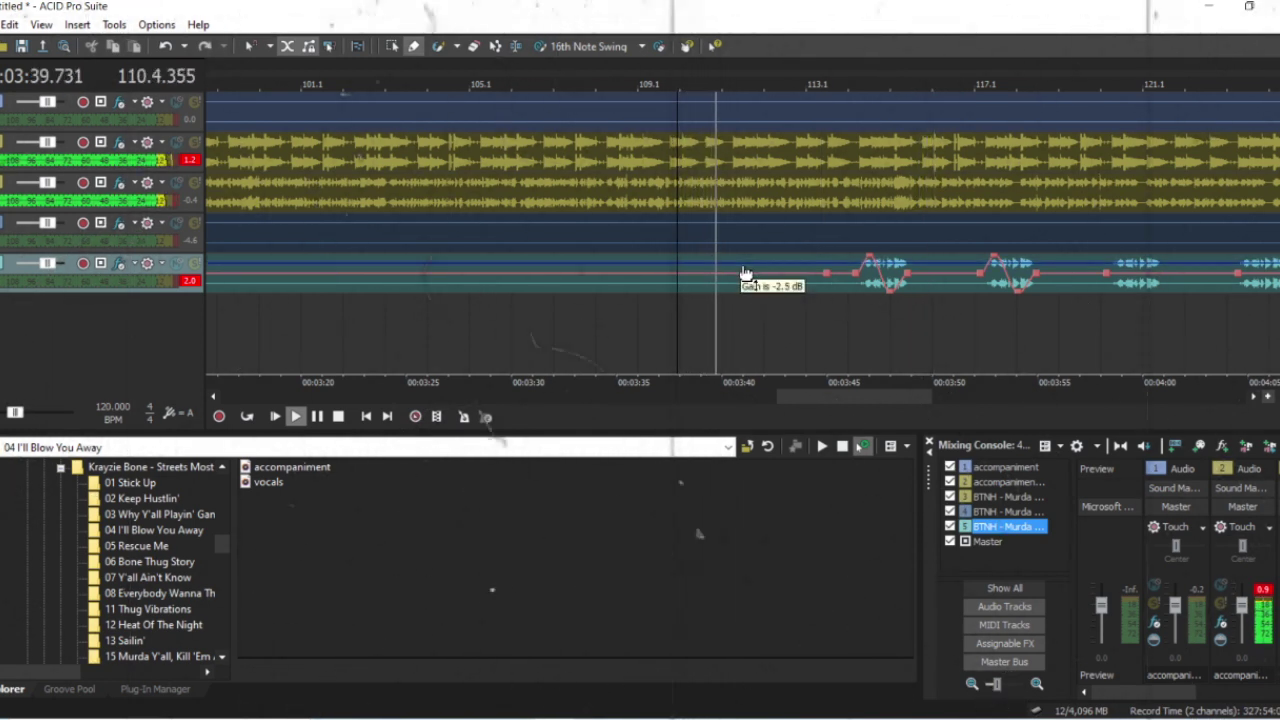
pyautogui.click(855, 303)
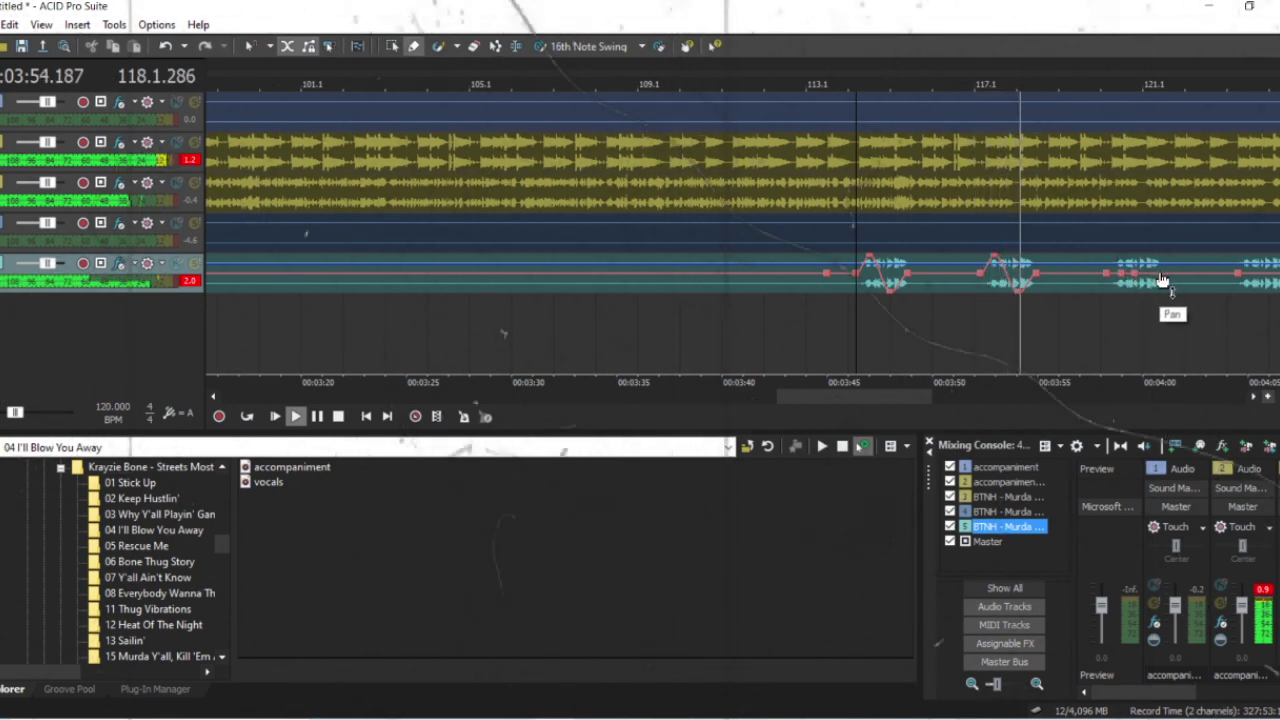
pyautogui.moveTo(1122, 280)
pyautogui.mouseDown()
pyautogui.moveTo(1117, 258)
pyautogui.moveTo(1150, 300)
pyautogui.mouseUp()
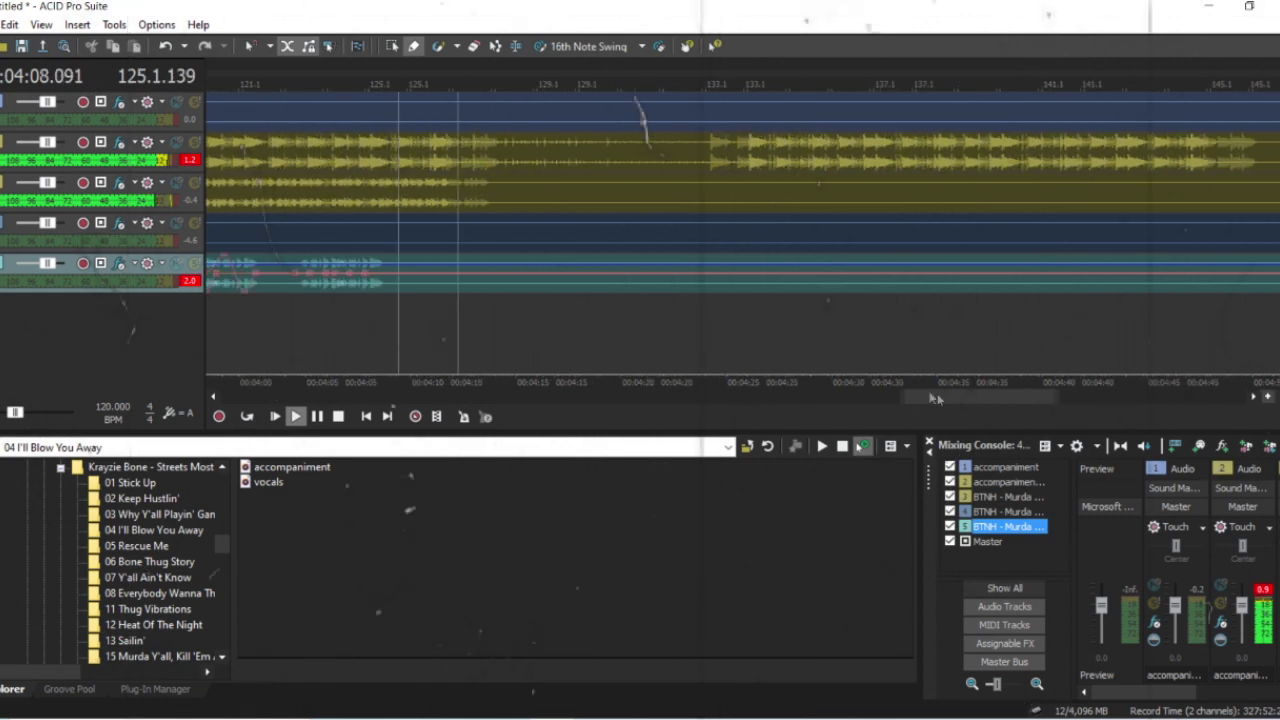
# Swing the Audio 5 pan envelope to both sides across the sound at about bar 123 and play it back
pyautogui.moveTo(881, 393); pyautogui.dragTo(844, 385)
pyautogui.click(990, 333)
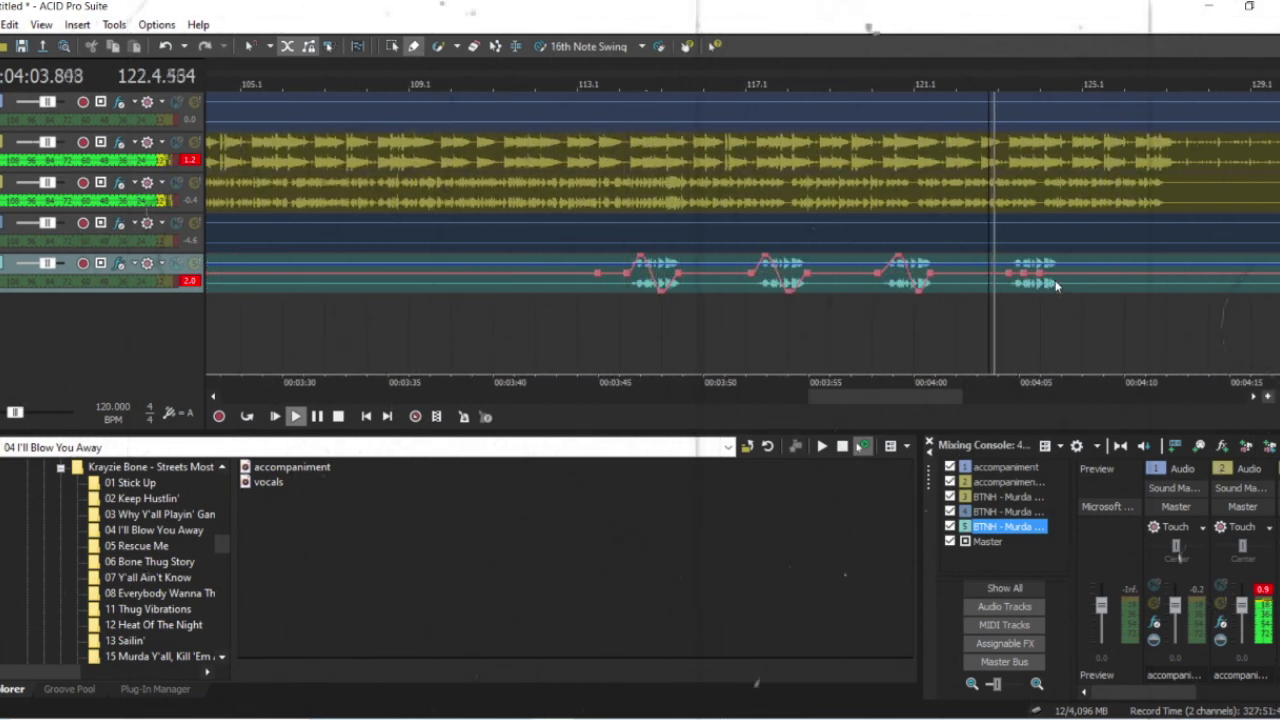
pyautogui.doubleClick(1059, 276)
pyautogui.moveTo(1024, 275)
pyautogui.mouseDown()
pyautogui.moveTo(1022, 253)
pyautogui.moveTo(1040, 267)
pyautogui.moveTo(1043, 313)
pyautogui.mouseUp()
pyautogui.click(1013, 331)
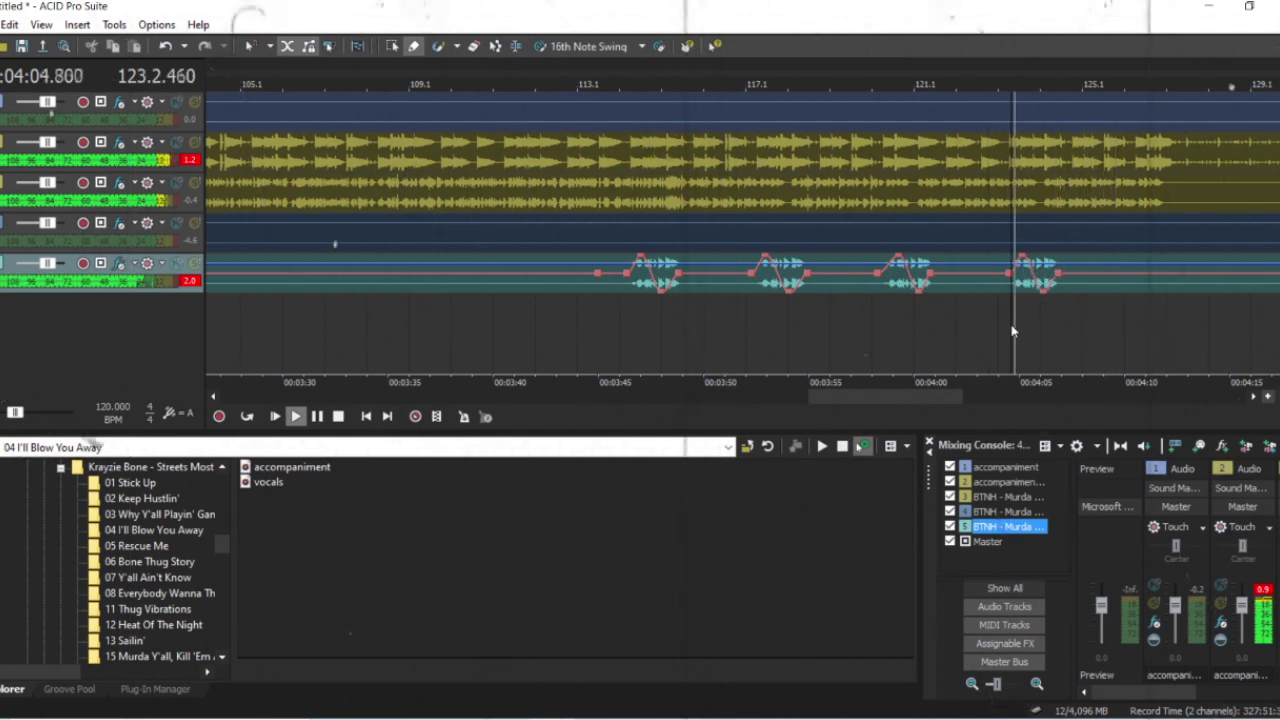
# Add pan envelope points around the three Audio 5 sounds between about bars 54 and 61
pyautogui.moveTo(931, 399); pyautogui.dragTo(553, 383)
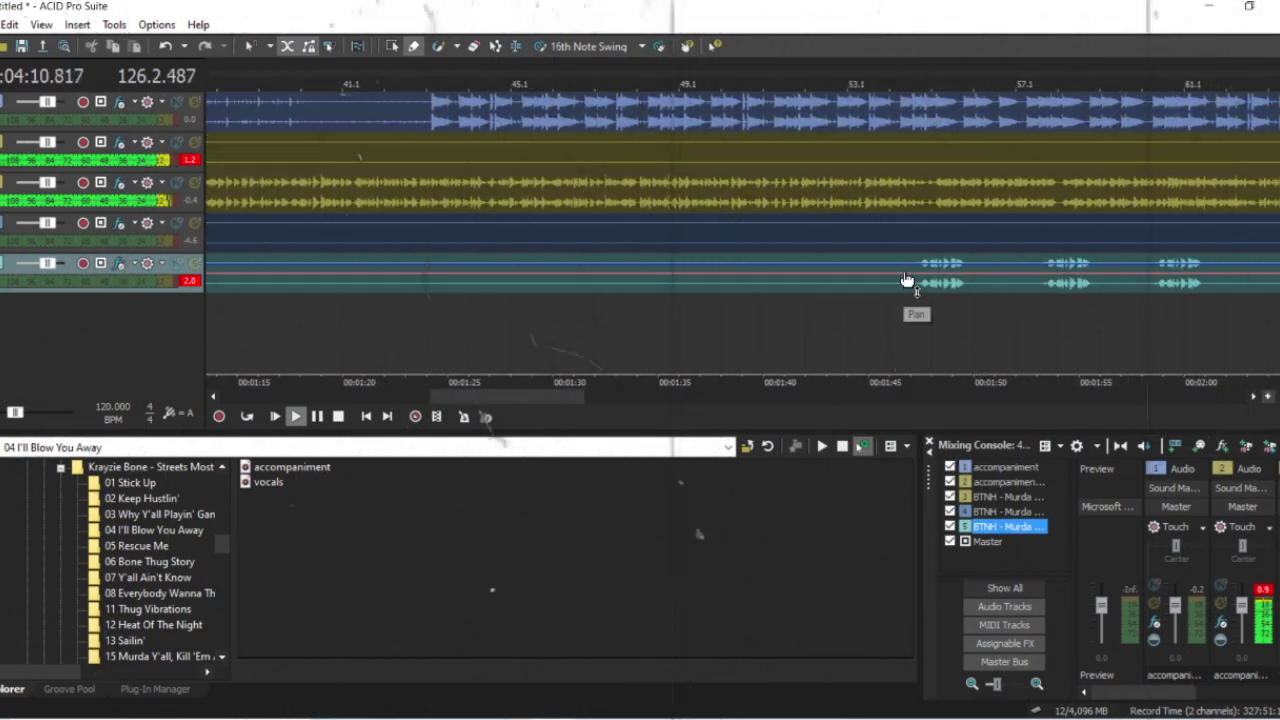
pyautogui.doubleClick(943, 273)
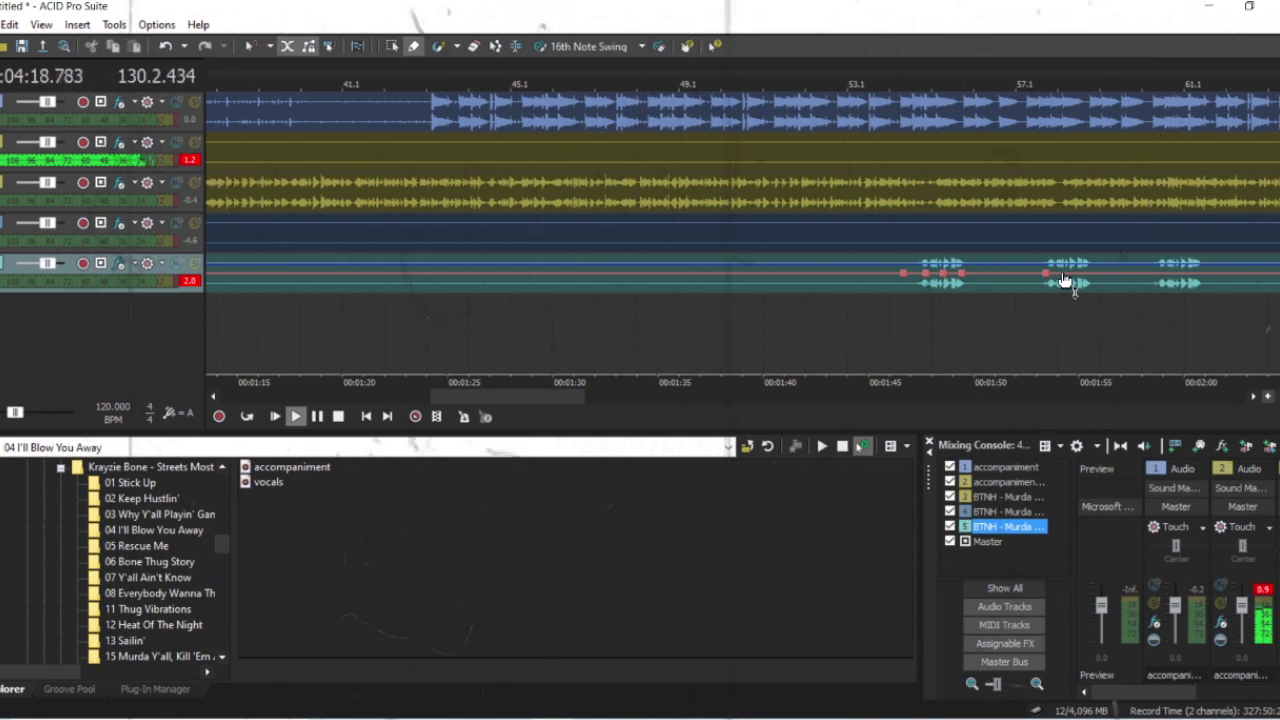
pyautogui.moveTo(1044, 276); pyautogui.dragTo(1051, 278)
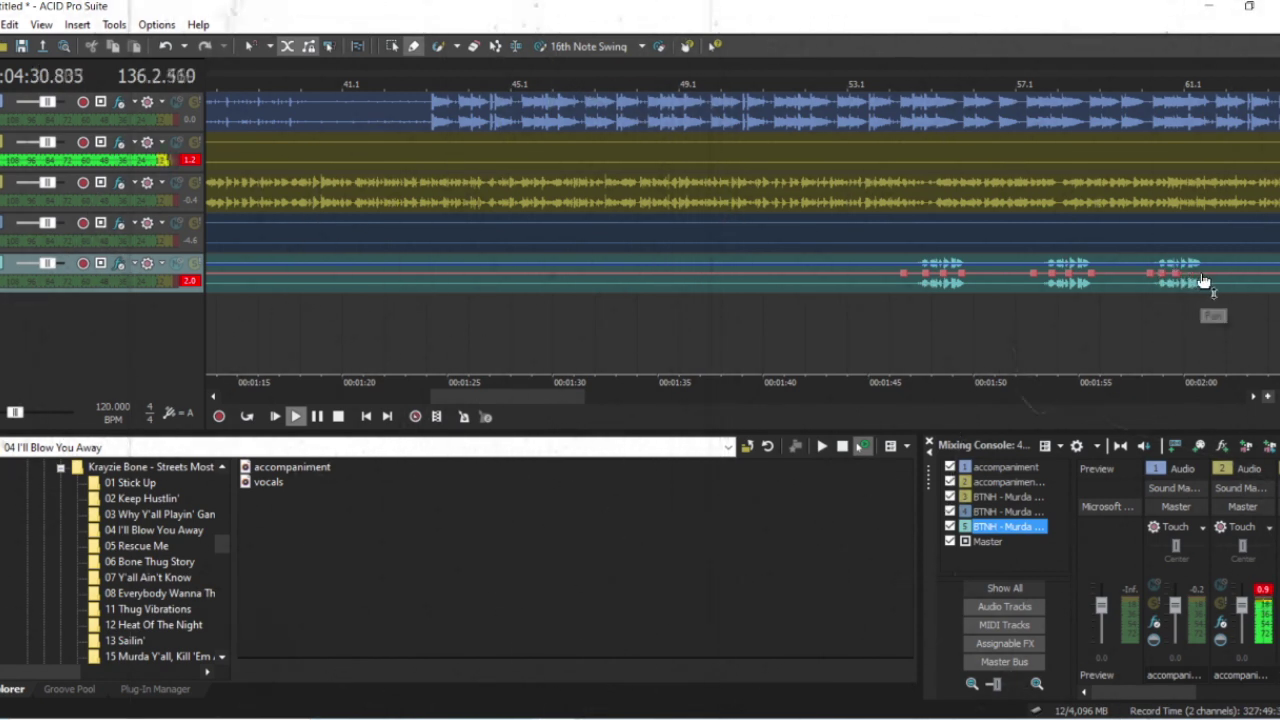
# Play from about bar 53 and swing the pan envelope to both sides across each of the three Audio 5 sounds
pyautogui.click(882, 338)
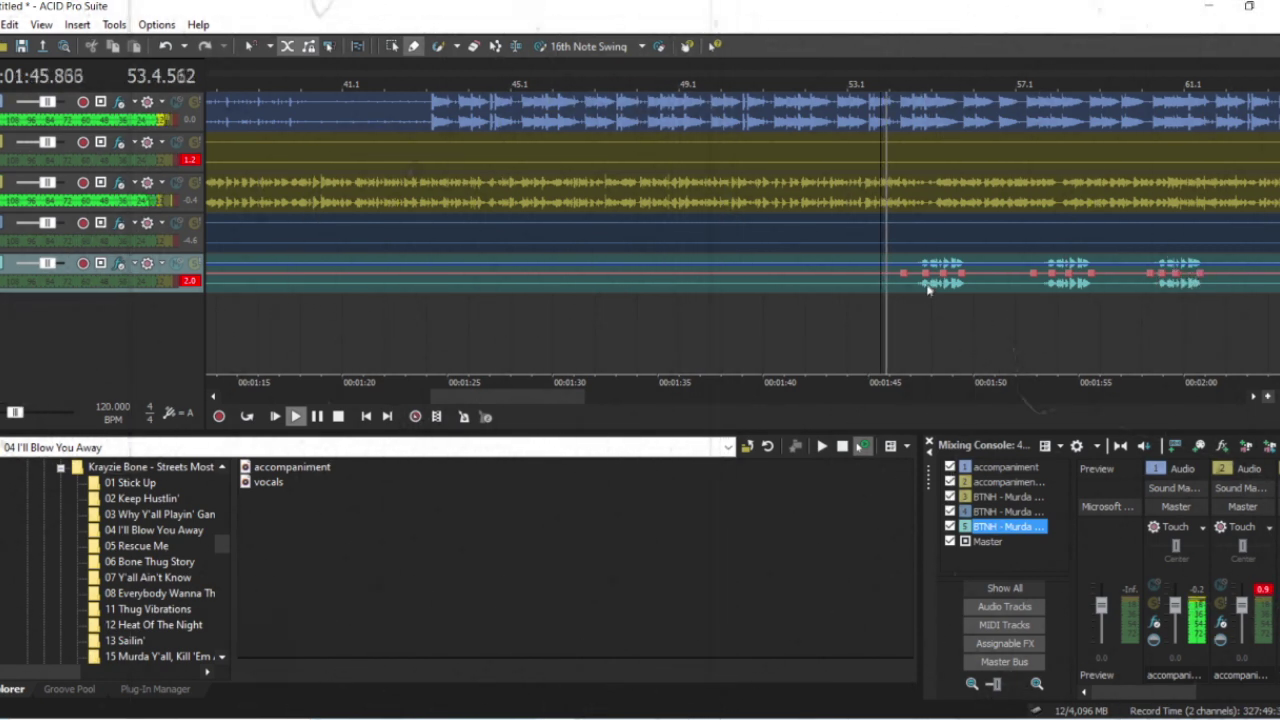
pyautogui.moveTo(929, 280)
pyautogui.mouseDown()
pyautogui.moveTo(926, 262)
pyautogui.moveTo(955, 299)
pyautogui.mouseUp()
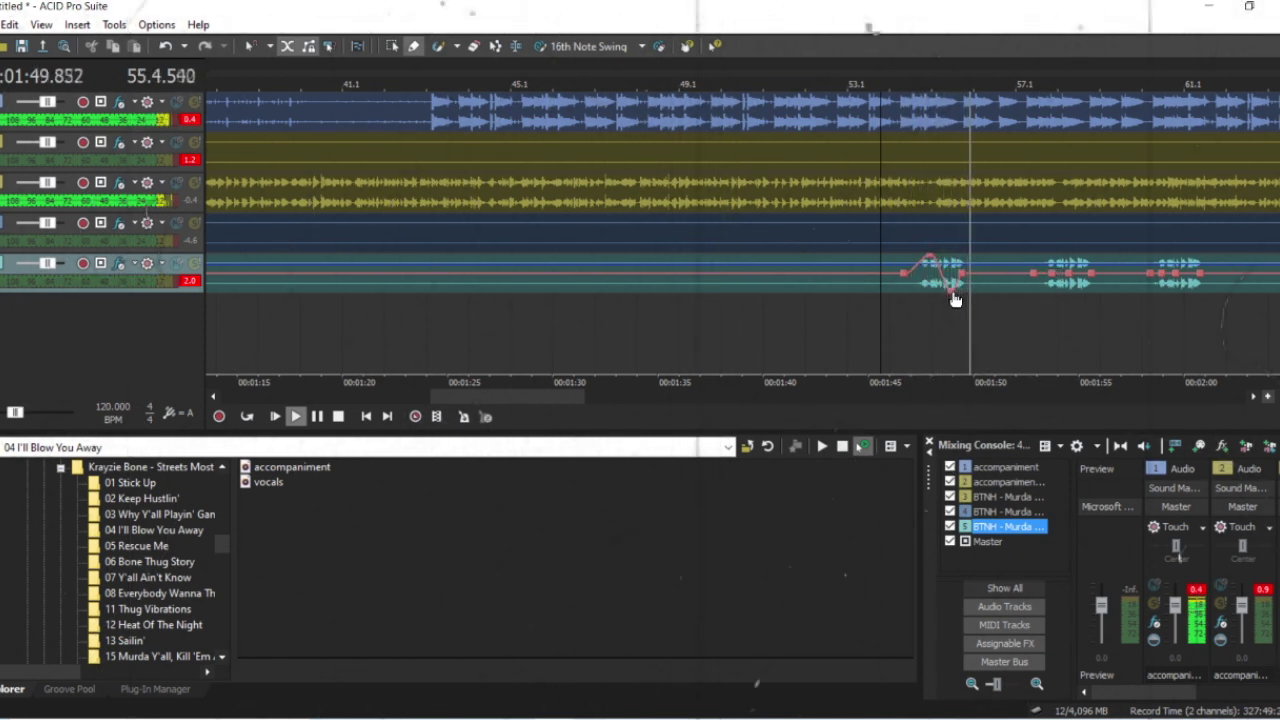
pyautogui.moveTo(1062, 283)
pyautogui.mouseDown()
pyautogui.moveTo(1055, 260)
pyautogui.moveTo(1068, 294)
pyautogui.moveTo(1080, 288)
pyautogui.mouseUp()
pyautogui.moveTo(1157, 285)
pyautogui.mouseDown()
pyautogui.moveTo(1166, 262)
pyautogui.moveTo(1190, 302)
pyautogui.mouseUp()
# Add pan envelope points around the four Audio 5 sounds between about bars 24 and 35, and swing the pan to both sides across each
pyautogui.moveTo(578, 396); pyautogui.dragTo(782, 393)
pyautogui.moveTo(884, 402); pyautogui.dragTo(346, 418)
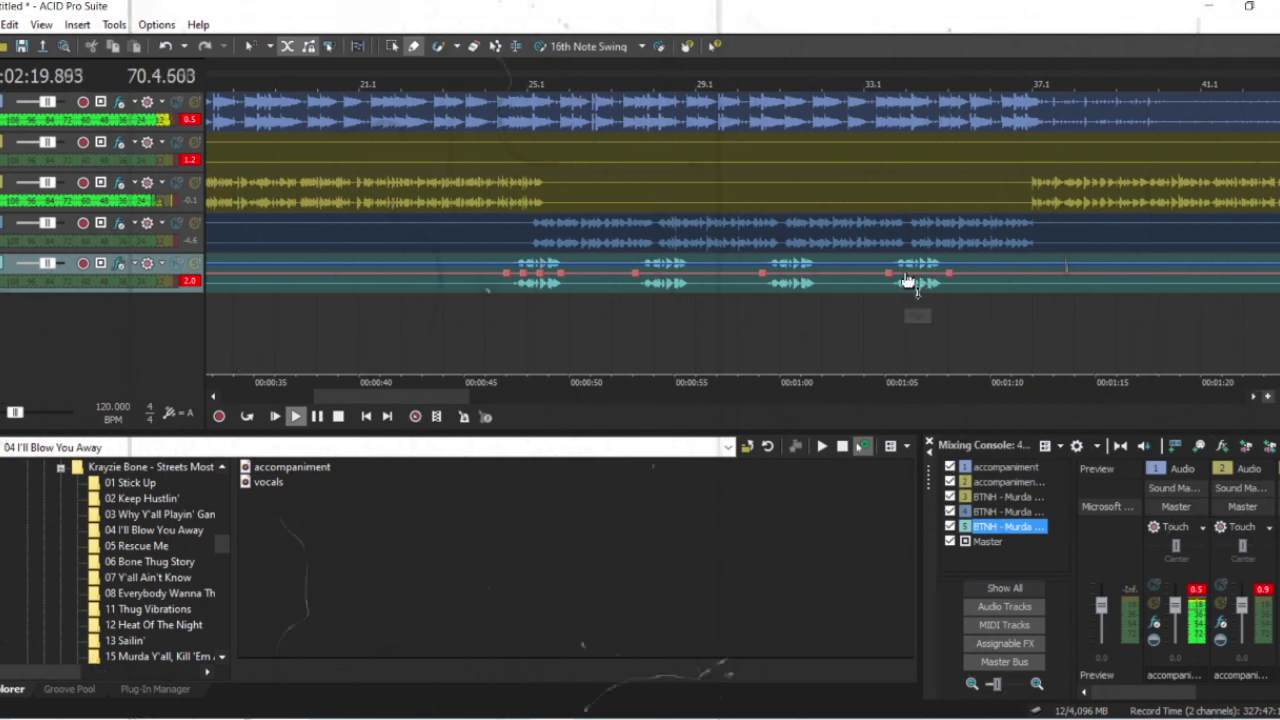
pyautogui.moveTo(905, 272)
pyautogui.mouseDown()
pyautogui.moveTo(907, 258)
pyautogui.moveTo(927, 302)
pyautogui.mouseUp()
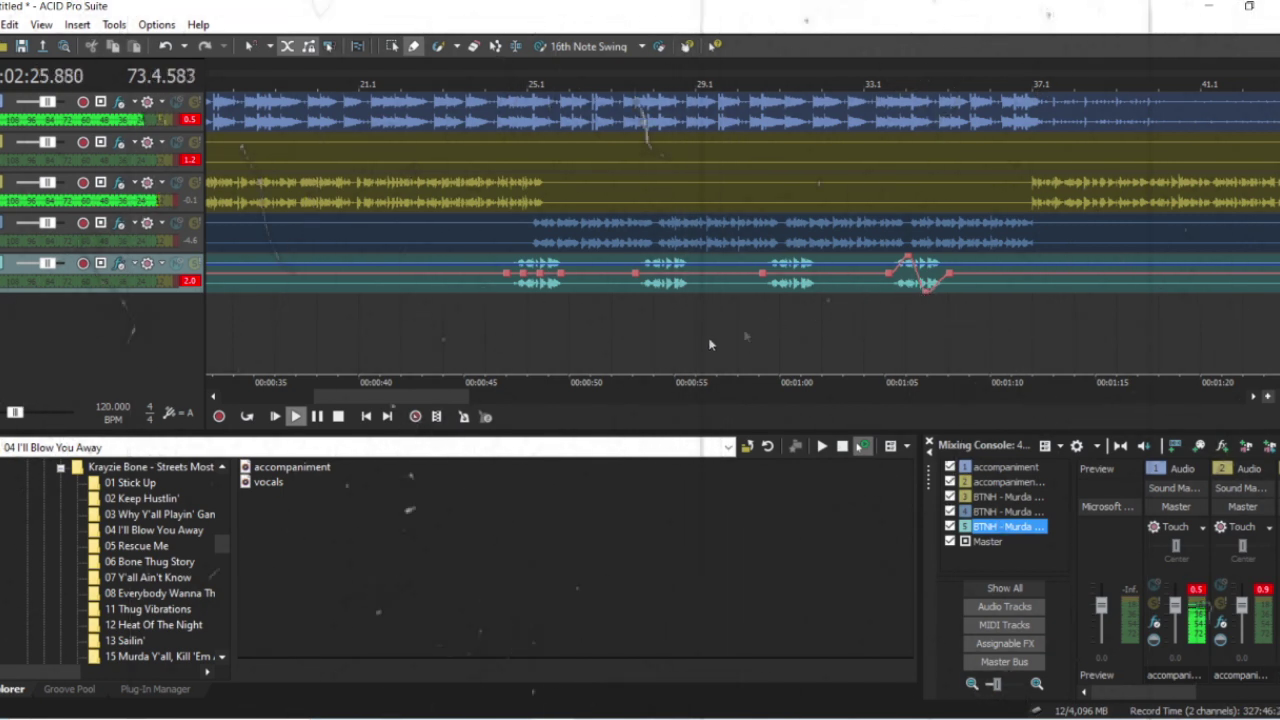
pyautogui.moveTo(526, 281)
pyautogui.mouseDown()
pyautogui.moveTo(521, 260)
pyautogui.moveTo(547, 298)
pyautogui.mouseUp()
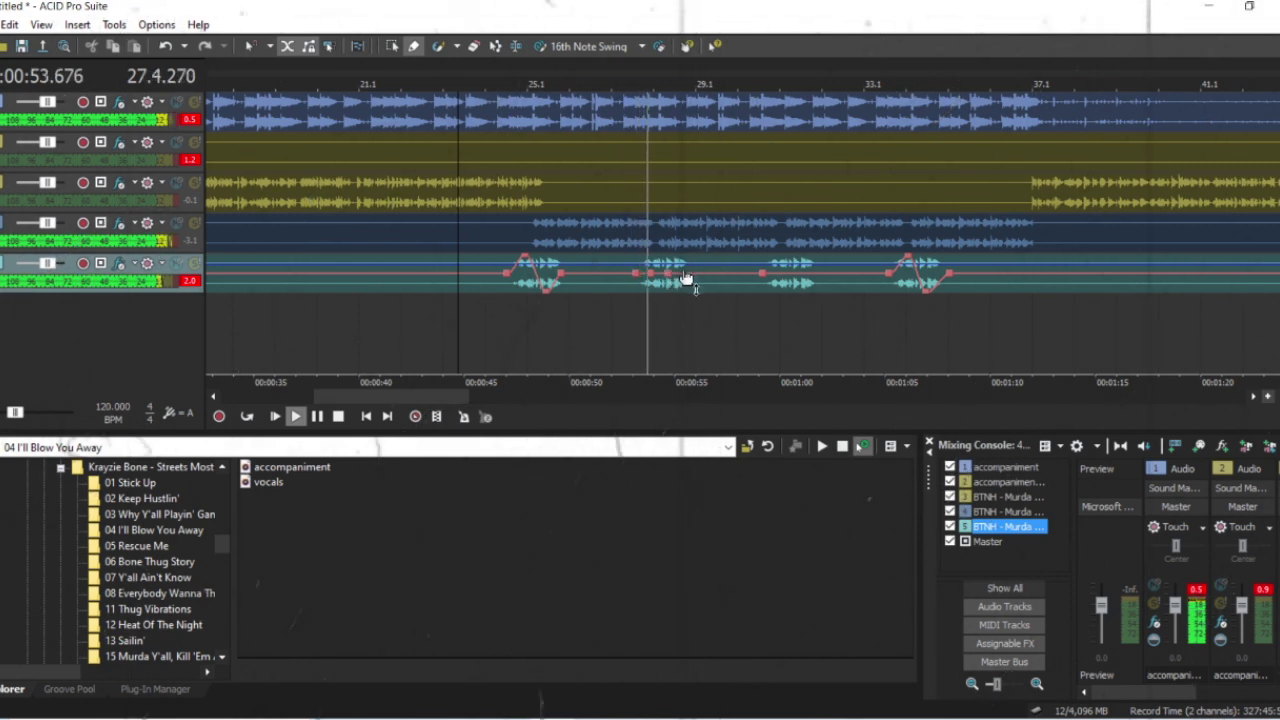
pyautogui.moveTo(693, 277)
pyautogui.mouseDown()
pyautogui.moveTo(657, 280)
pyautogui.moveTo(653, 258)
pyautogui.moveTo(667, 312)
pyautogui.mouseUp()
pyautogui.click(632, 320)
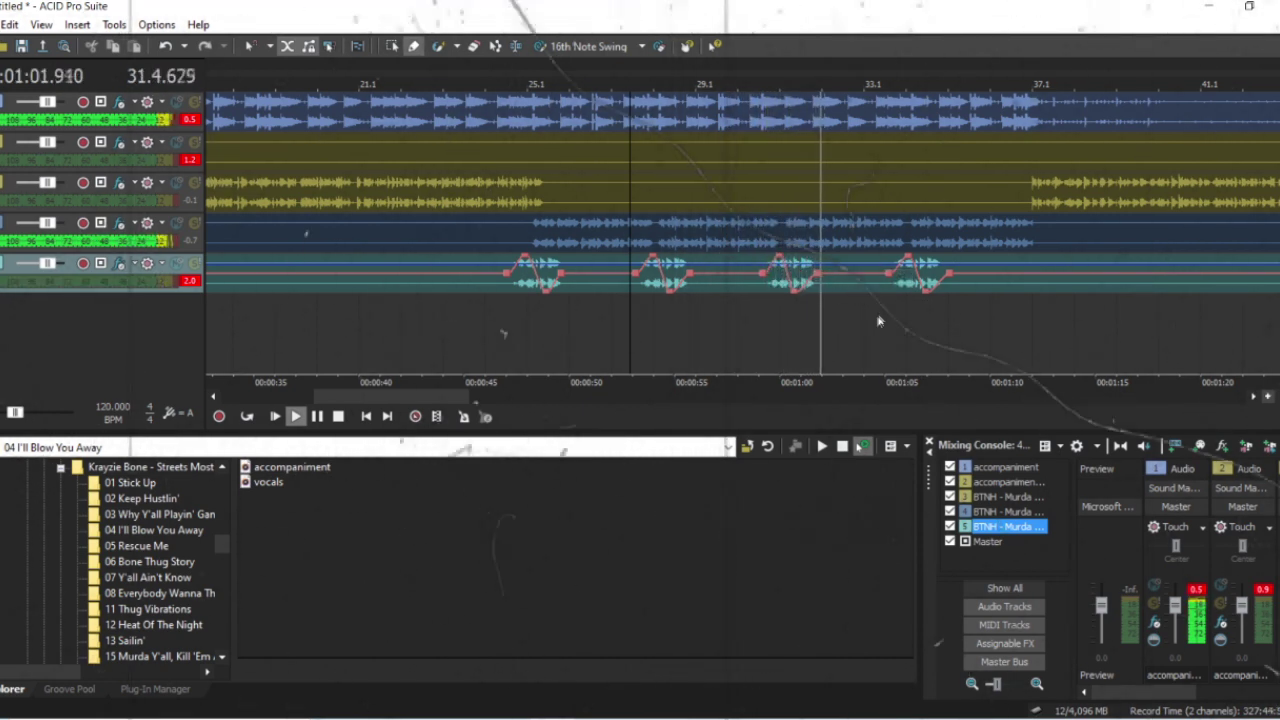
# Trim the start of the third track's silent lead-in to about 1 second and play the mix from the start
pyautogui.moveTo(450, 397); pyautogui.dragTo(323, 398)
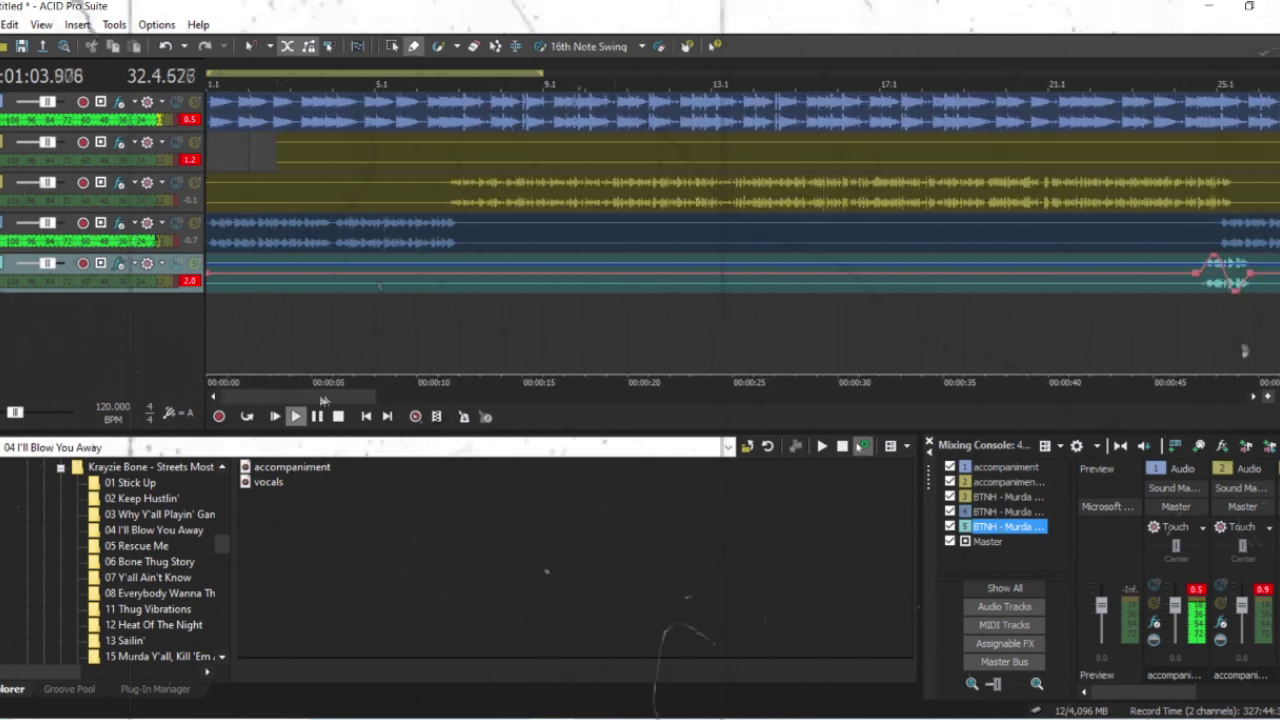
pyautogui.click(275, 416)
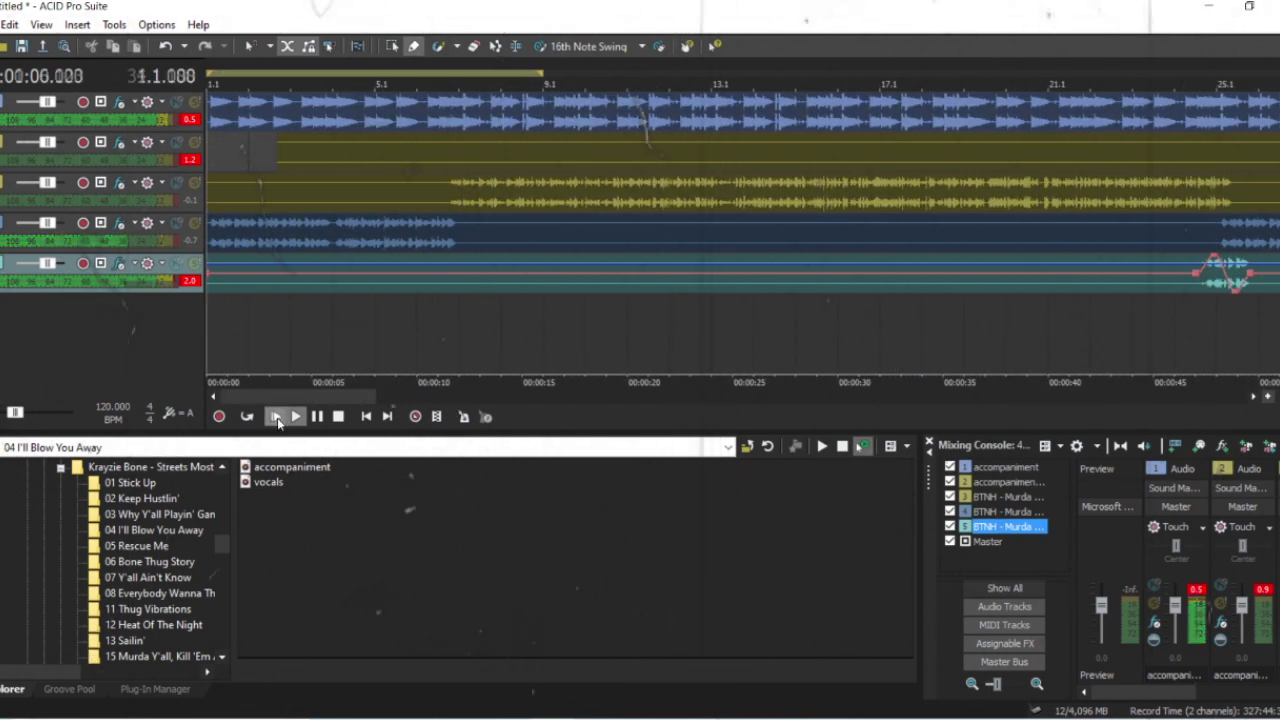
pyautogui.click(212, 200)
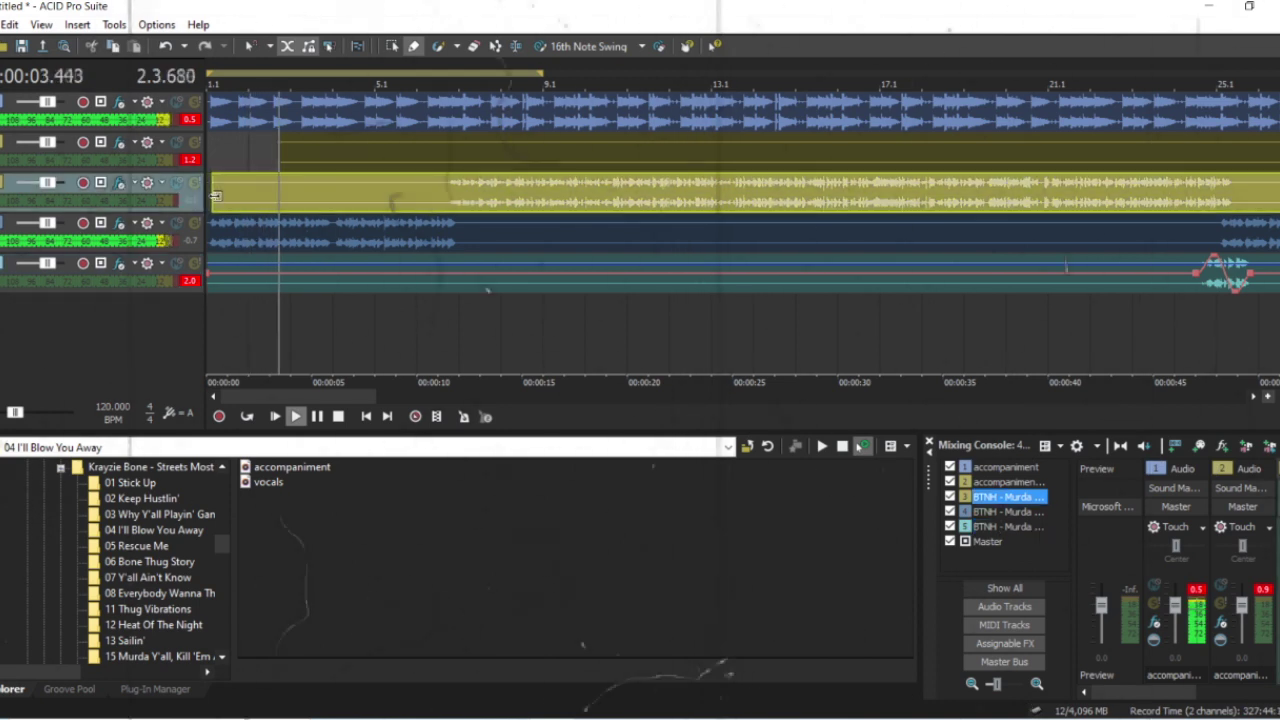
pyautogui.click(282, 416)
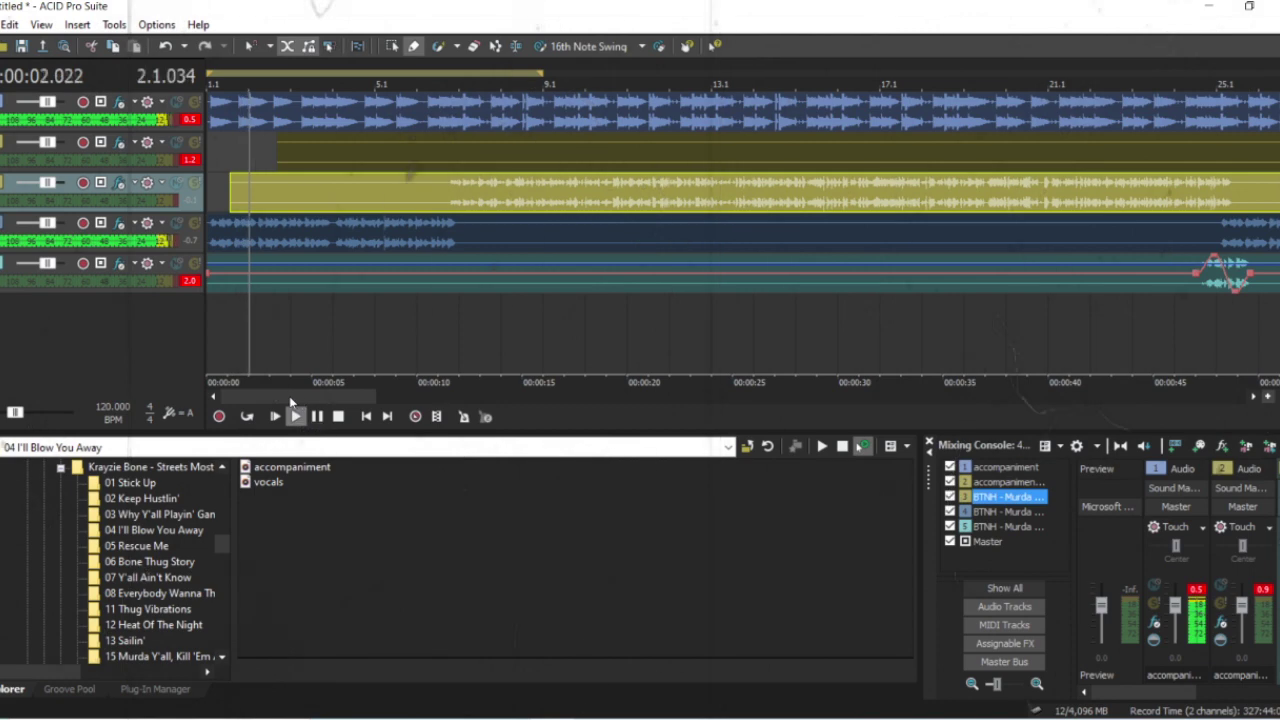
# Trim the fourth track's clip start slightly and the Audio 5 clip's start to about 0.5 seconds, and play the mix from the start
pyautogui.moveTo(375, 398); pyautogui.dragTo(284, 398)
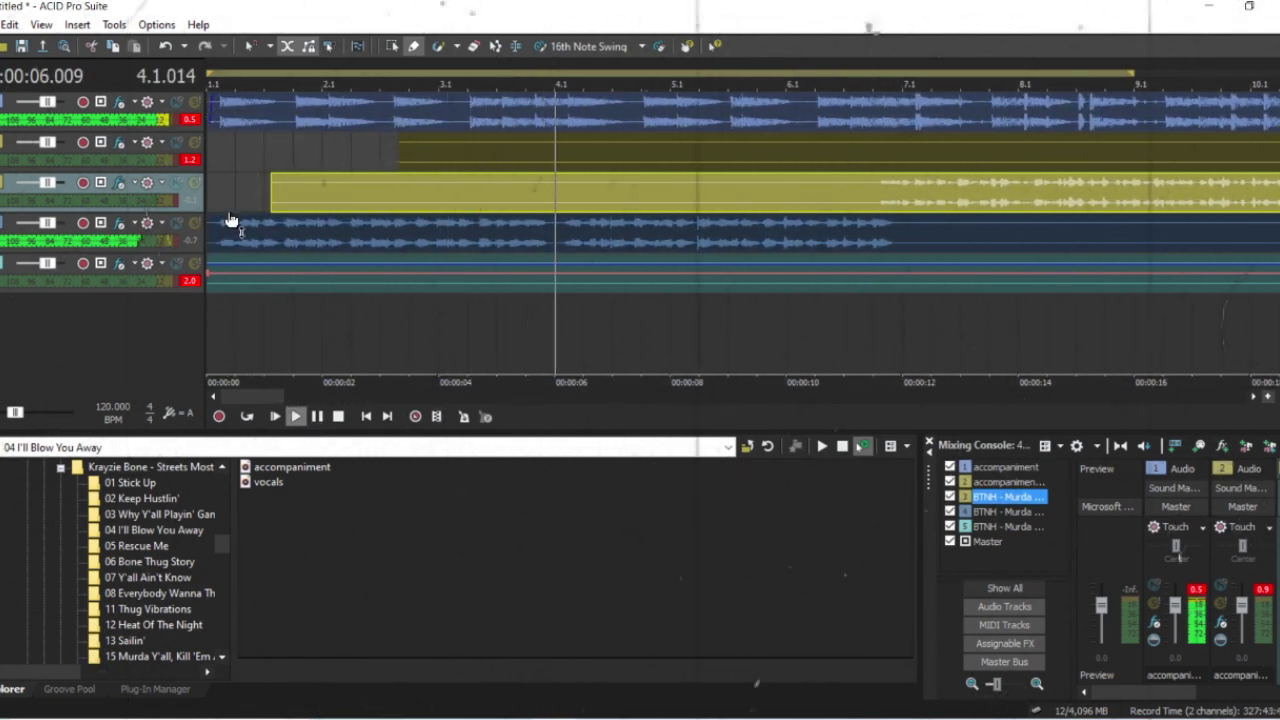
pyautogui.click(278, 417)
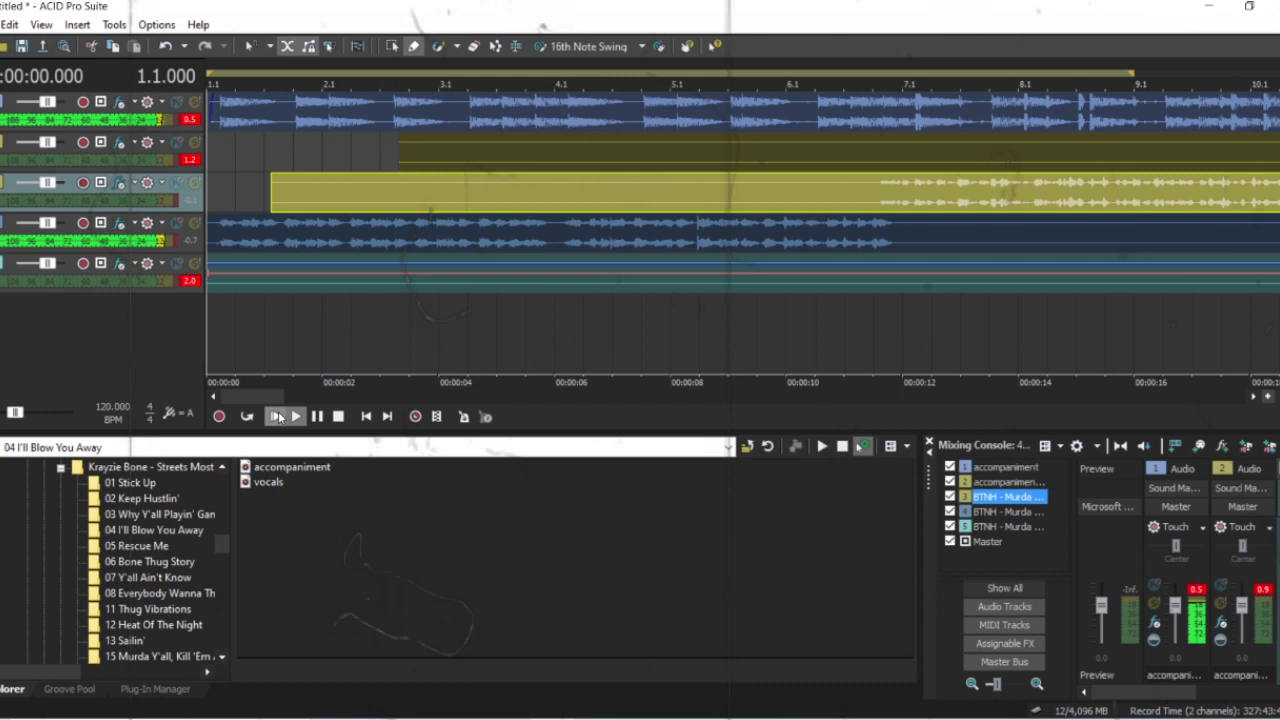
pyautogui.click(212, 234)
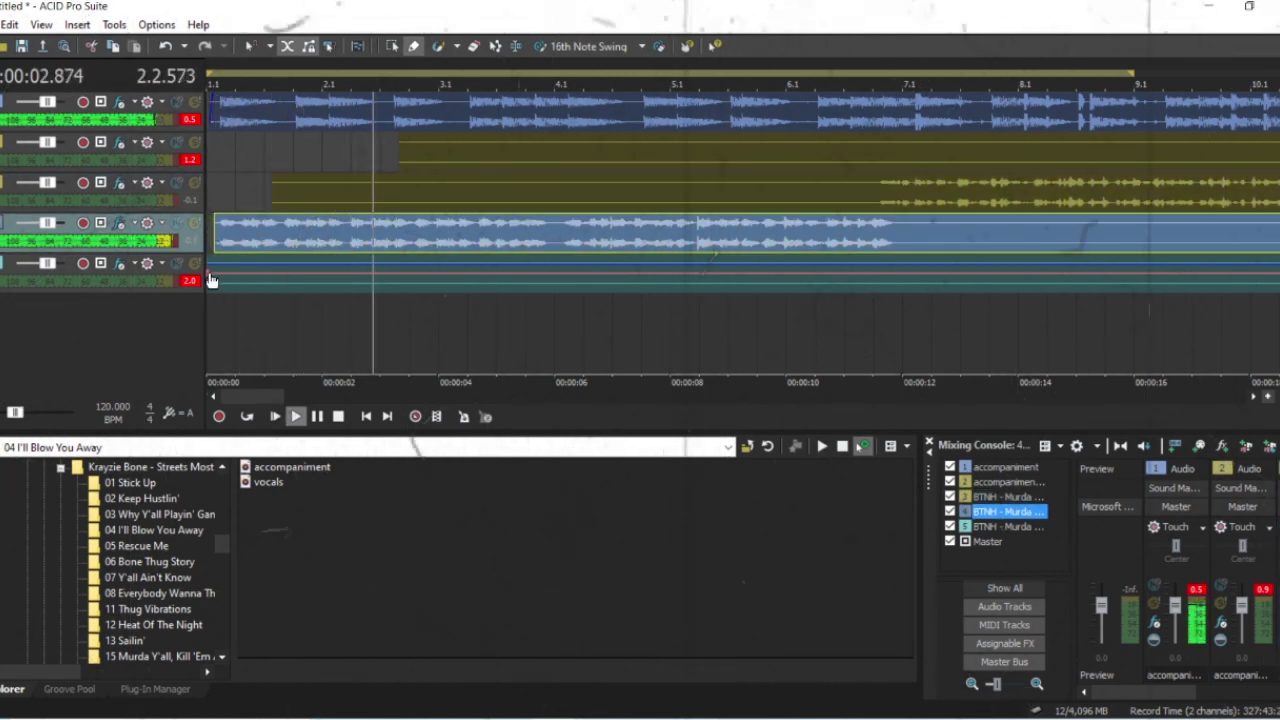
pyautogui.click(211, 282)
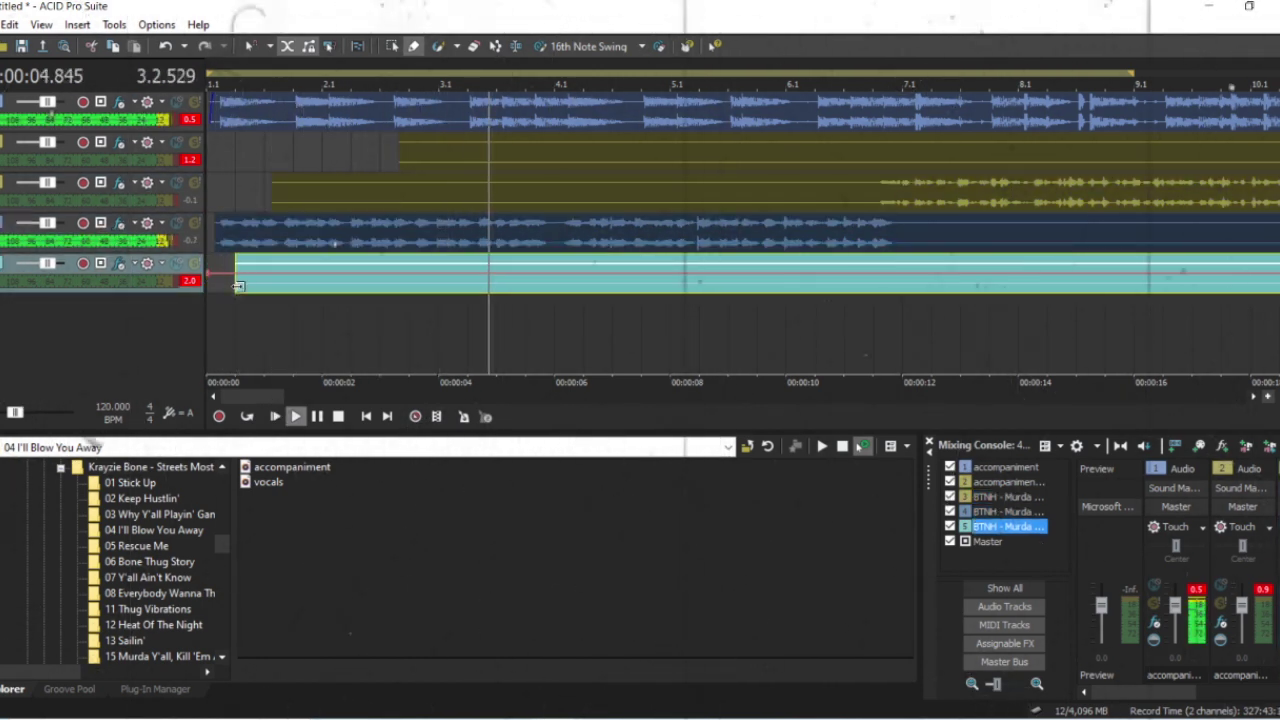
pyautogui.click(275, 416)
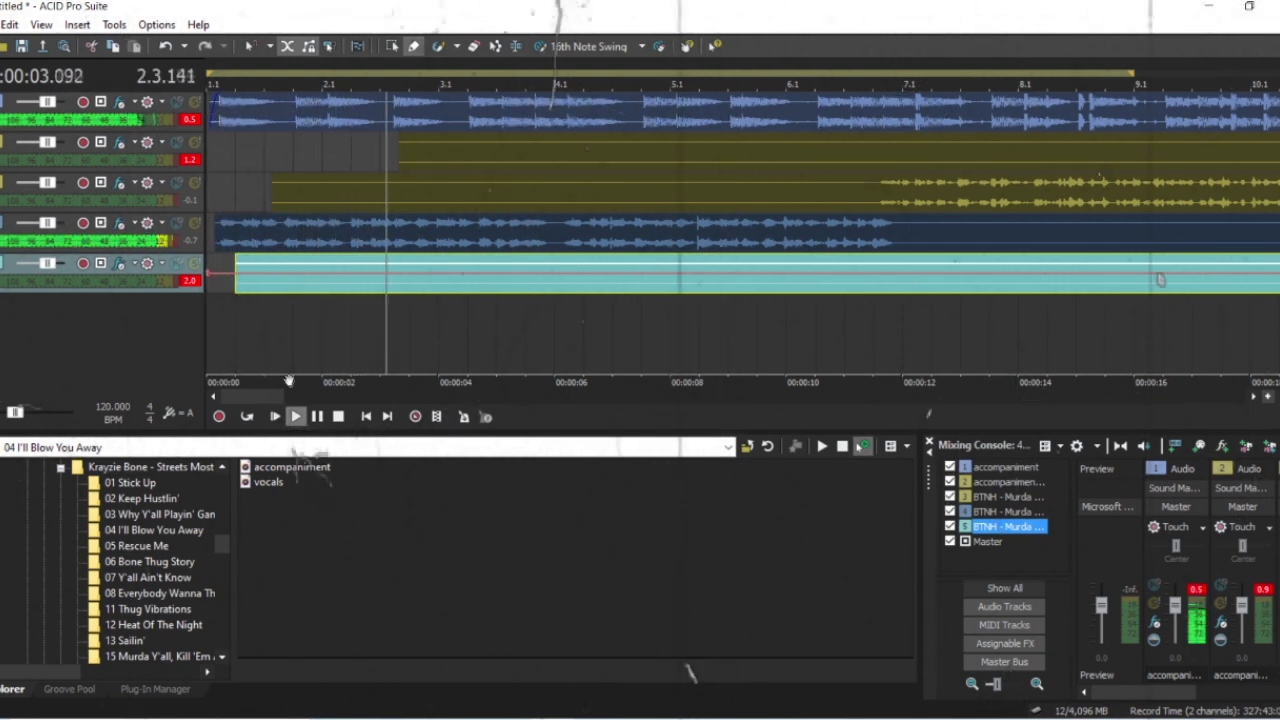
# Trim the start of the first accompaniment track's clip slightly and play the whole mix from the start
pyautogui.click(278, 417)
pyautogui.click(216, 112)
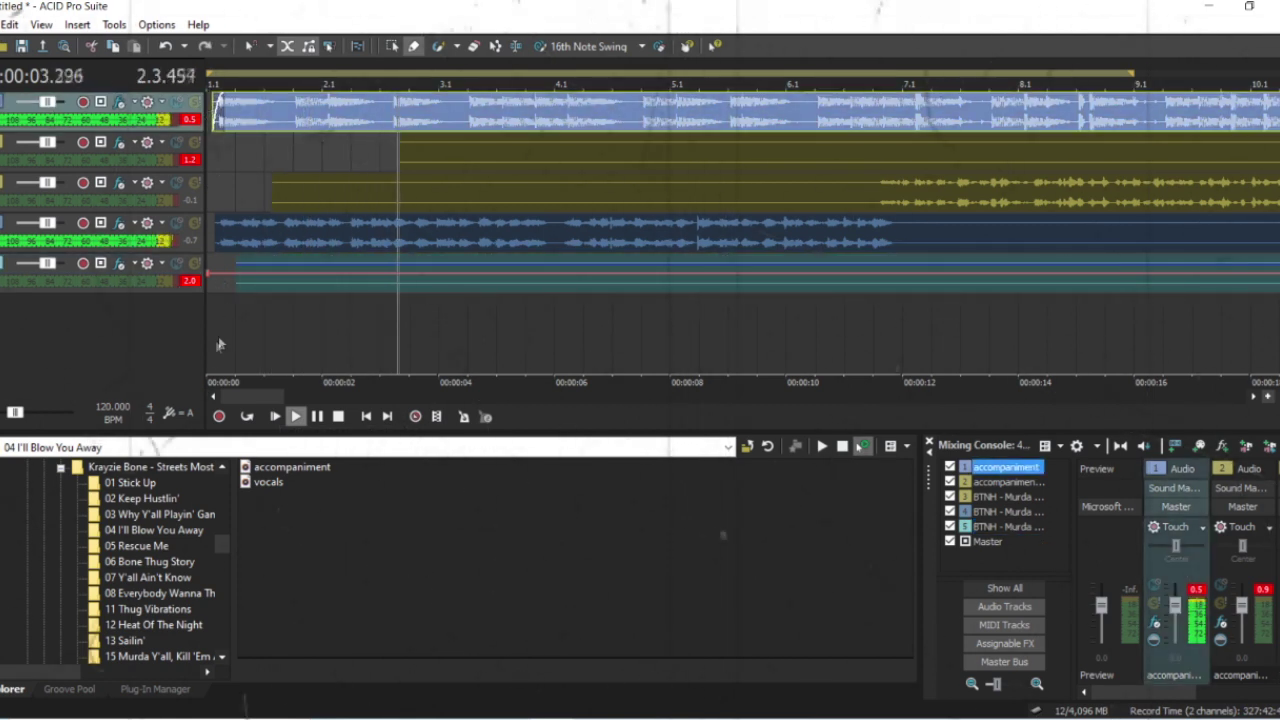
pyautogui.click(273, 417)
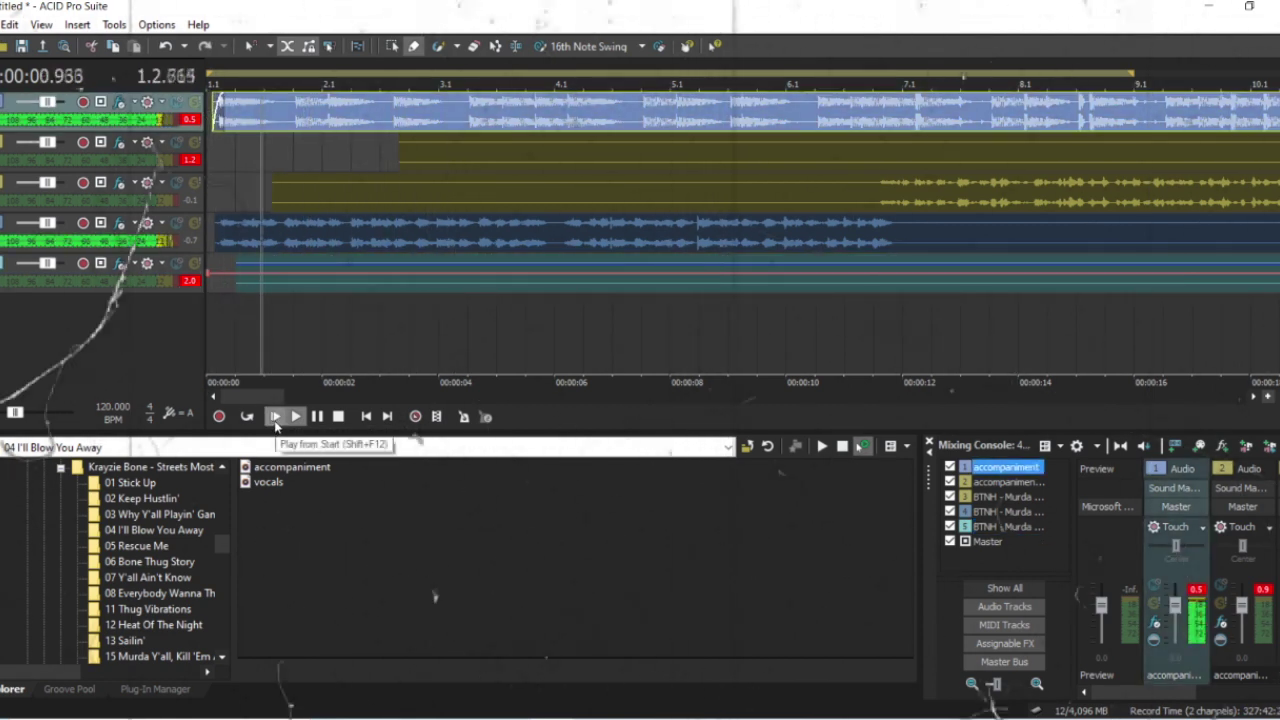
pyautogui.moveTo(285, 396); pyautogui.dragTo(1210, 397)
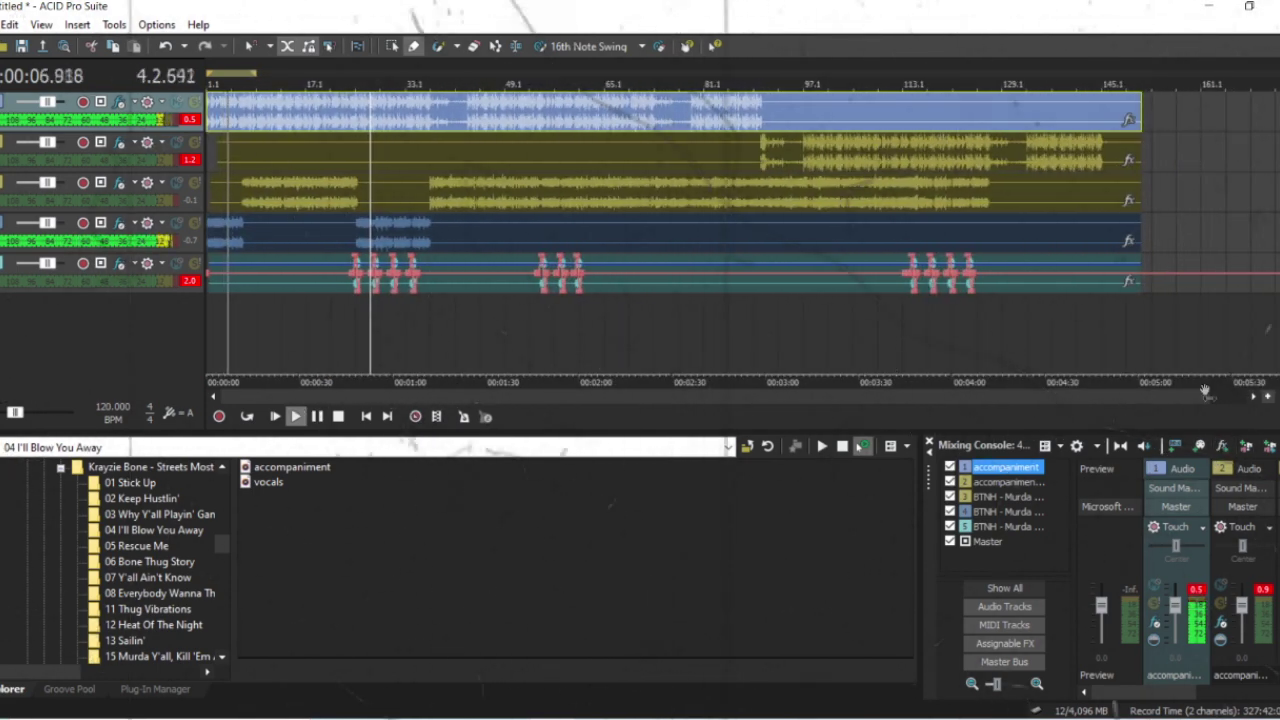
# In the Audio 2 track's EQ, raise high band 4 and set the low shelf to 1,294 Hz with 3.3 dB gain
pyautogui.click(122, 187)
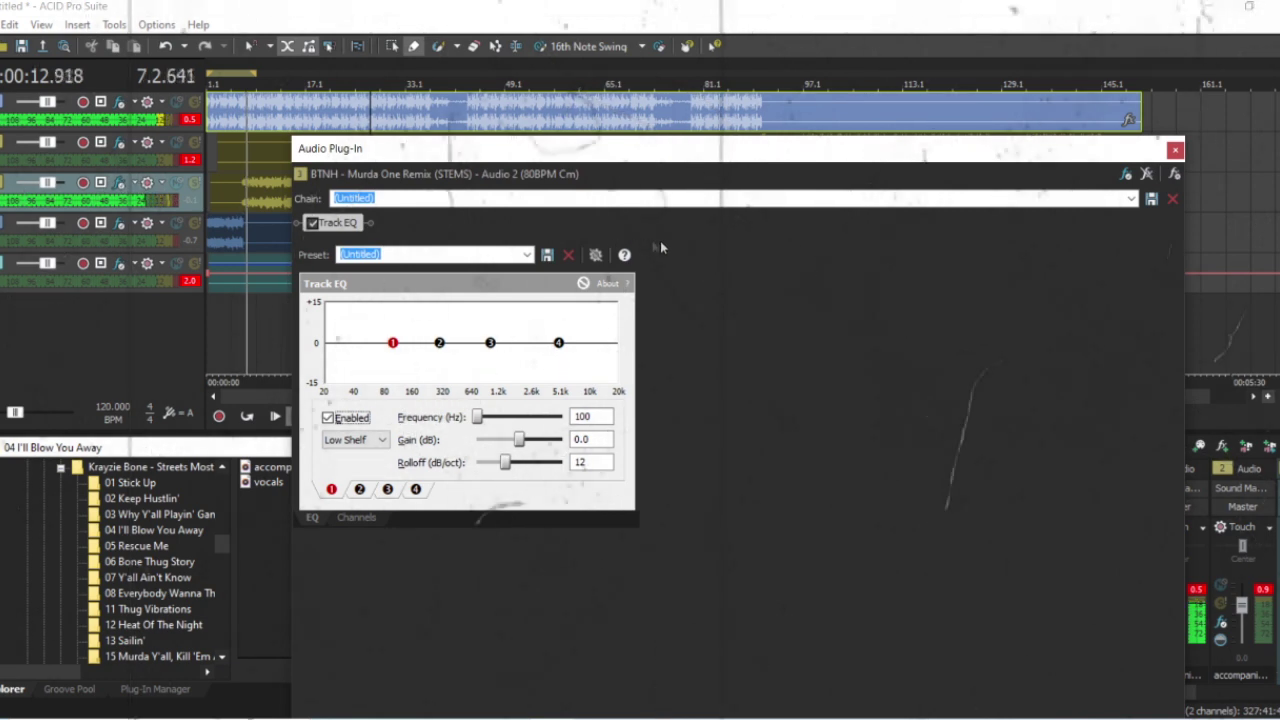
pyautogui.moveTo(558, 343); pyautogui.dragTo(530, 325)
pyautogui.moveTo(394, 343); pyautogui.dragTo(503, 341)
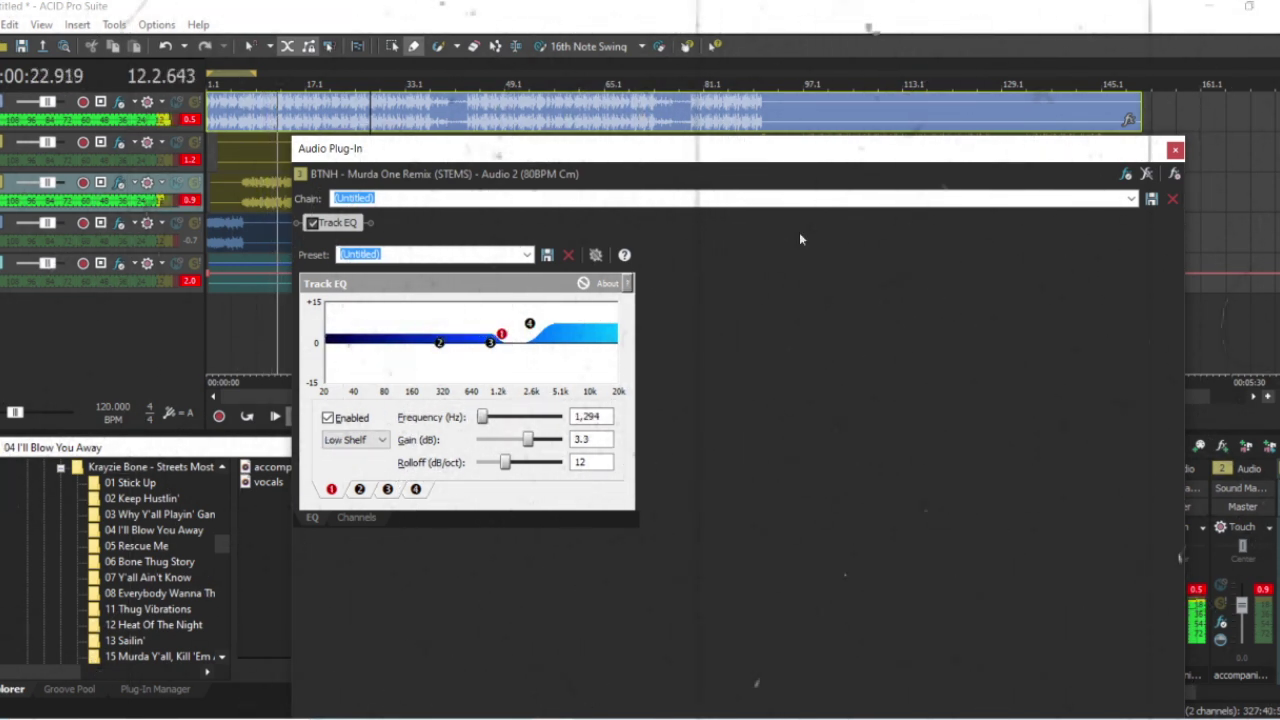
pyautogui.click(1175, 150)
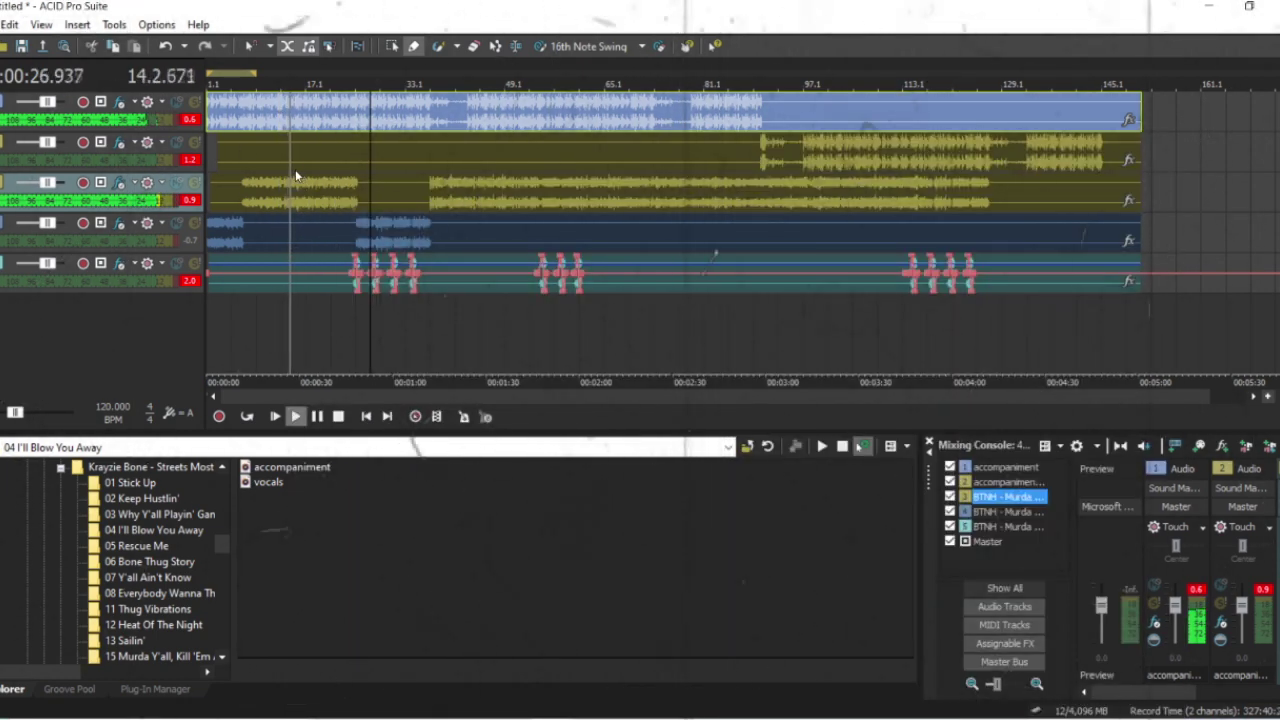
# Lower the gain of the Audio 2 clip on the third track to about -3.3 dB while the mix plays
pyautogui.moveTo(296, 178); pyautogui.dragTo(288, 193)
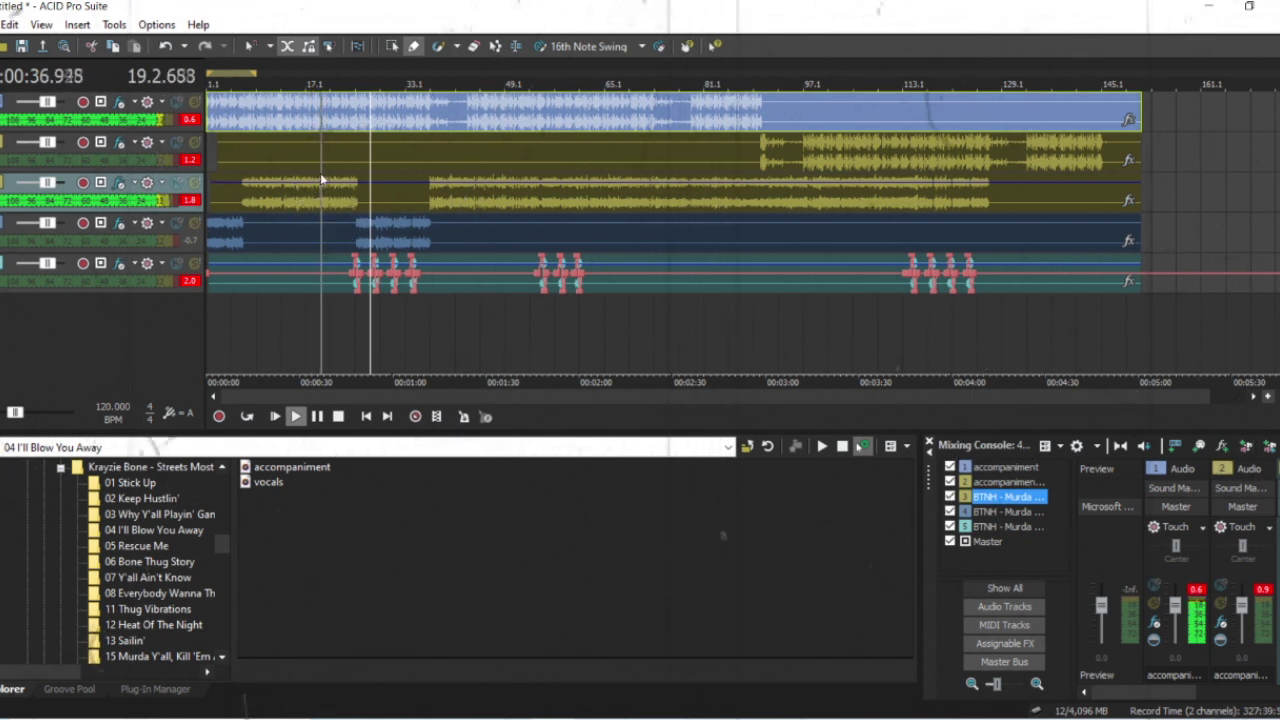
pyautogui.scroll(-1, 319, 169)
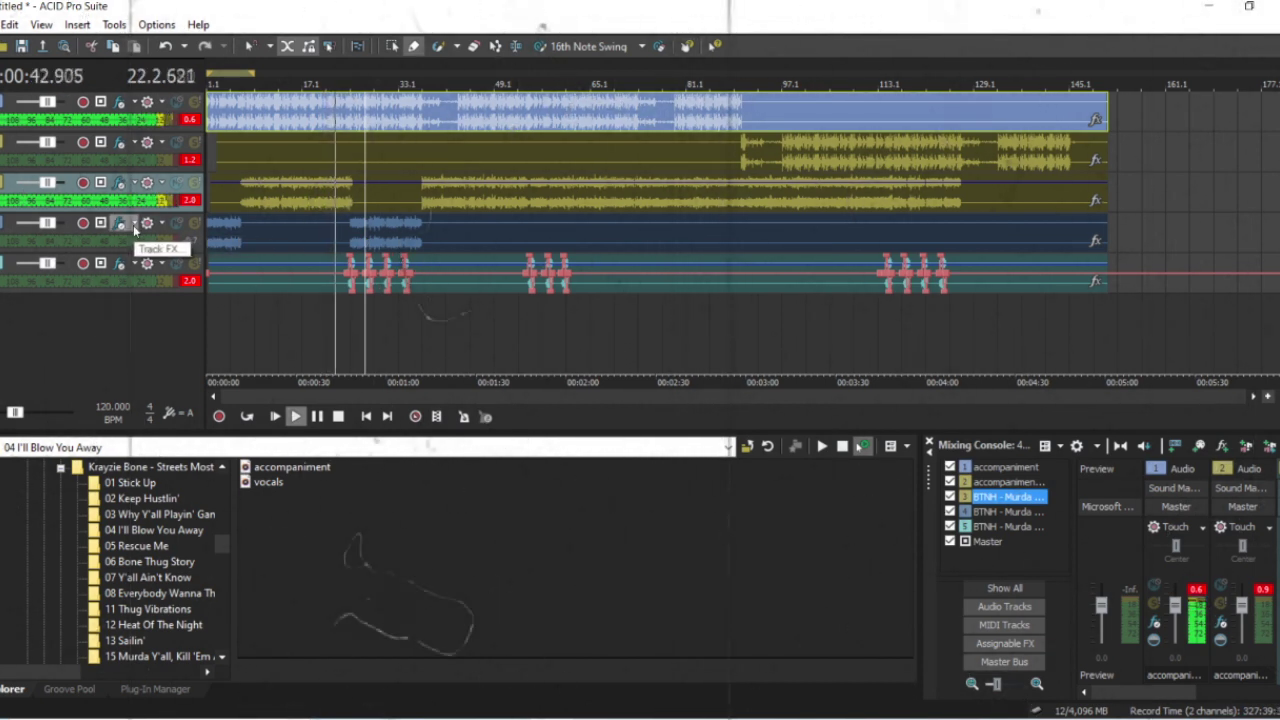
pyautogui.moveTo(264, 188); pyautogui.dragTo(267, 193)
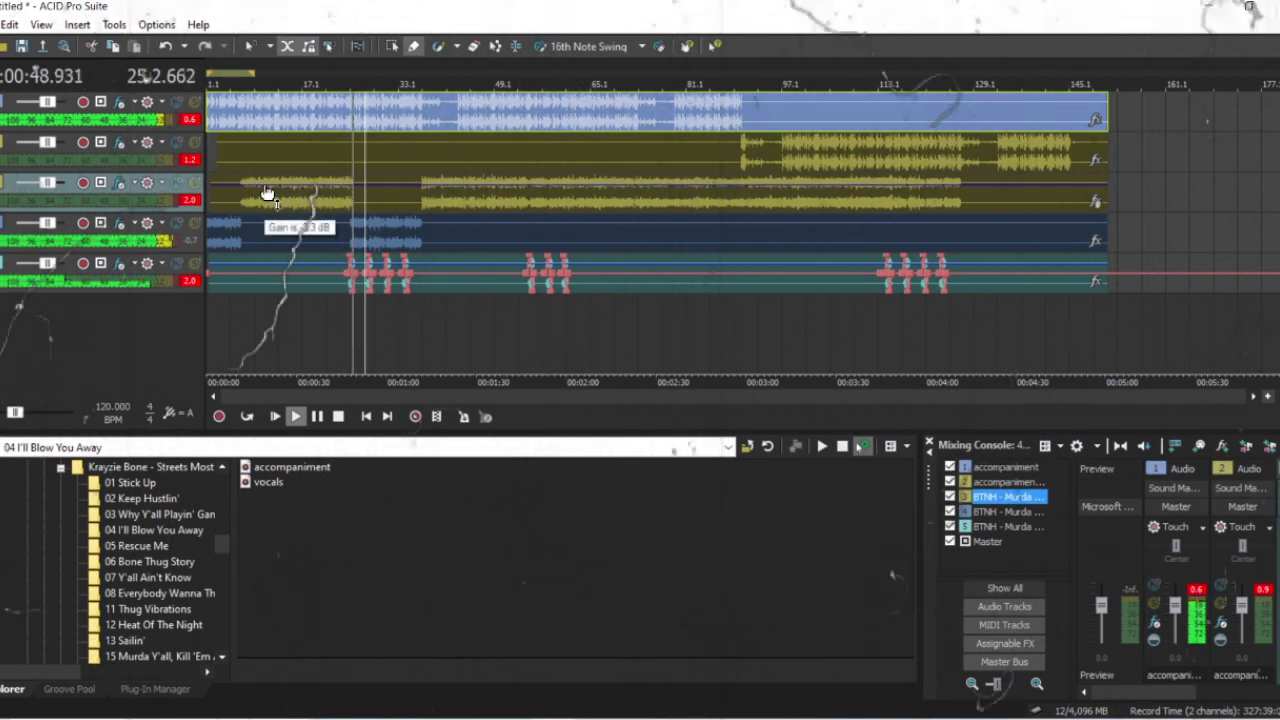
# In the Audio 3 track's EQ, raise high band 4 and set the low shelf to 1,766 Hz with 3.9 dB gain
pyautogui.click(122, 226)
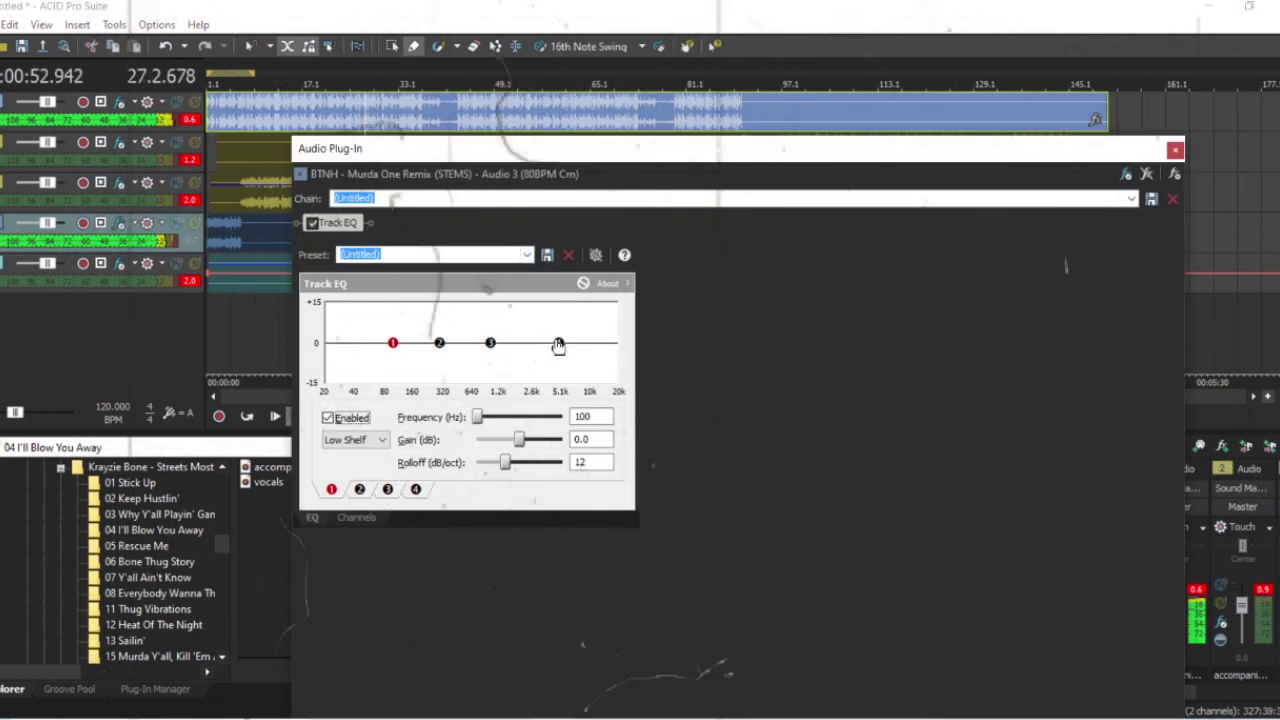
pyautogui.moveTo(558, 344); pyautogui.dragTo(547, 318)
pyautogui.moveTo(392, 343); pyautogui.dragTo(517, 337)
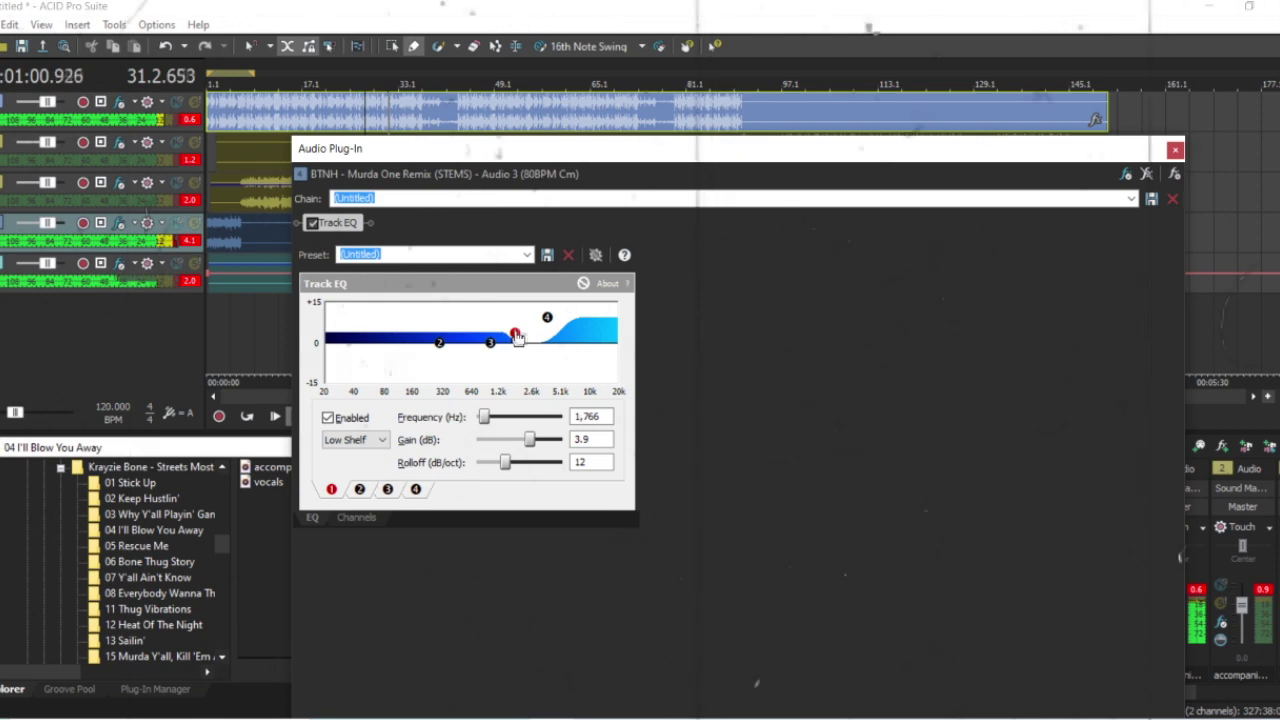
pyautogui.click(1175, 150)
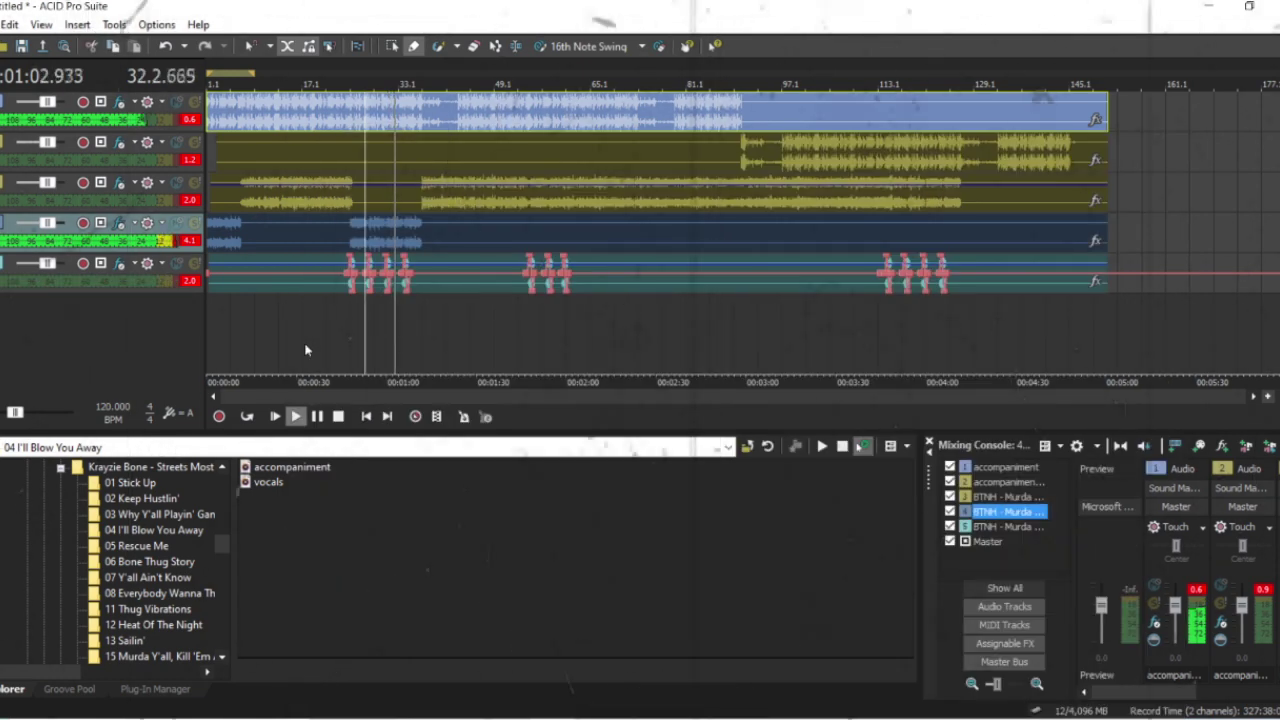
# Play the mix from before the second Audio 3 section and lower the Audio 3 clip's gain slightly
pyautogui.click(306, 350)
pyautogui.moveTo(381, 217); pyautogui.dragTo(374, 234)
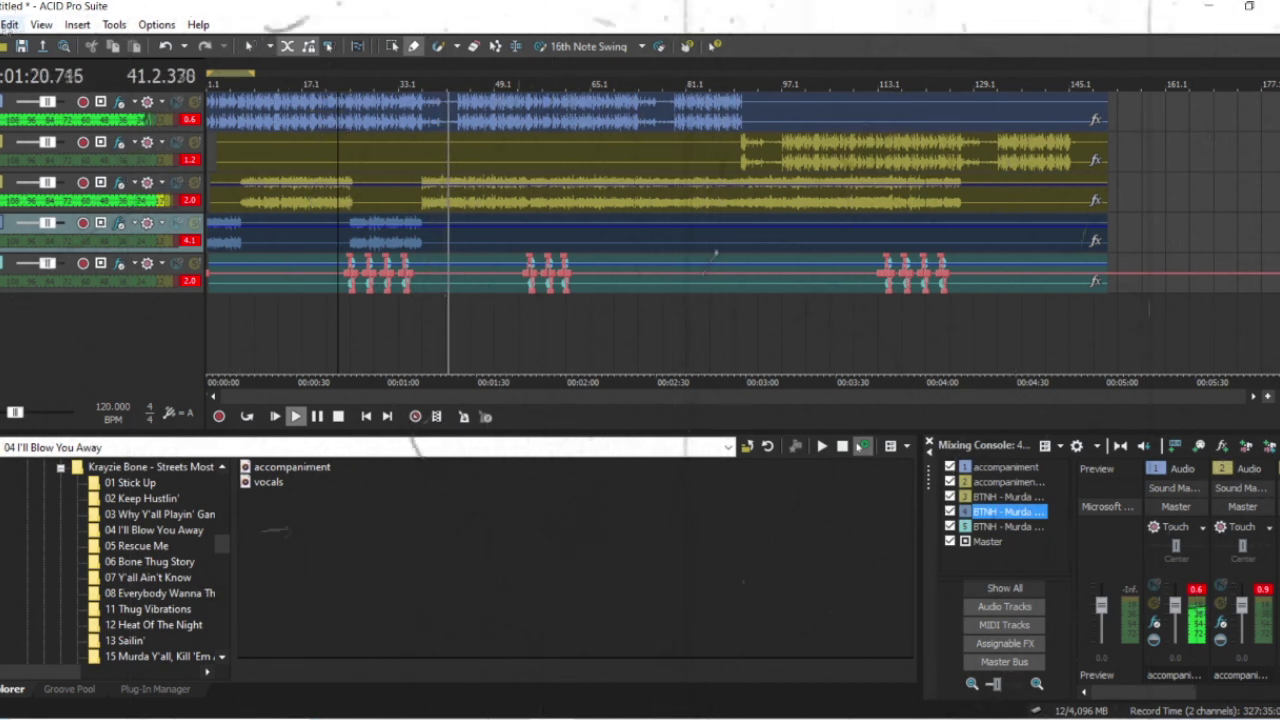
# Start saving the project under a new name and enter BTNH - Murda One (Remix) (Random Tuesday) as the file name
pyautogui.click(4, 24)
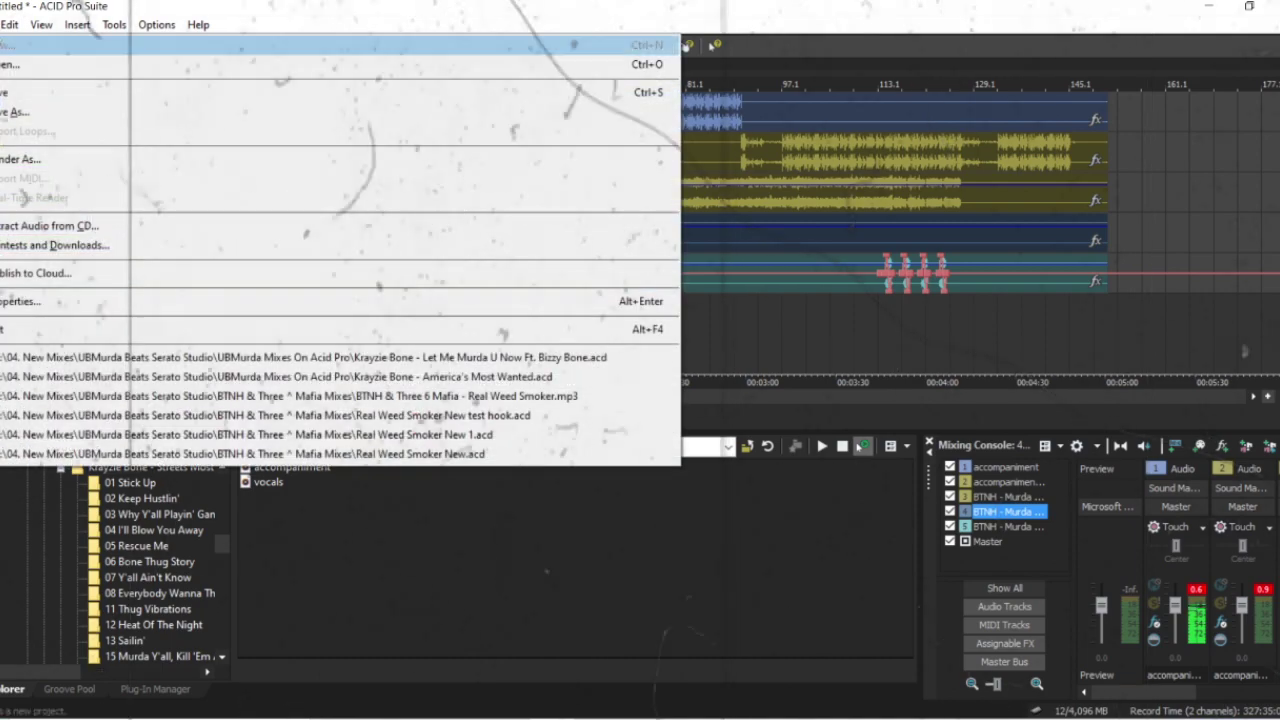
pyautogui.click(10, 116)
pyautogui.press('BackSpace')
pyautogui.write('BTNH ')
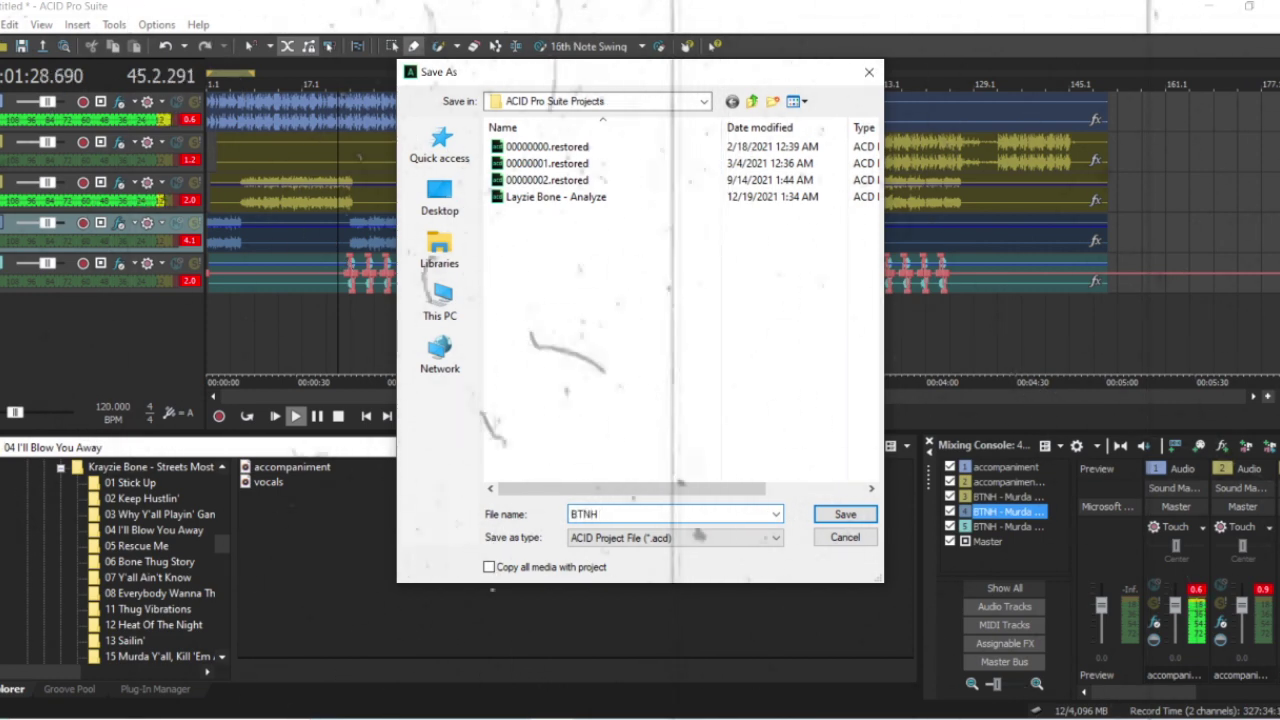
pyautogui.write('- Murda One')
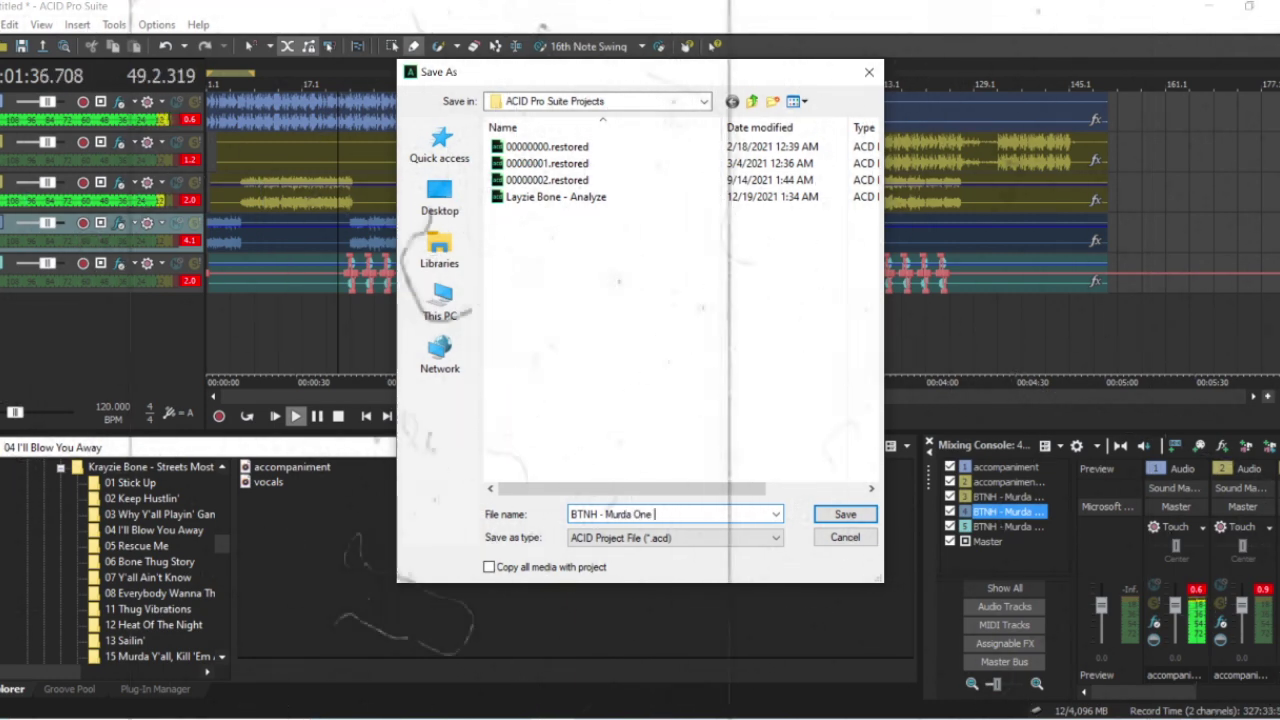
pyautogui.write('(')
pyautogui.write('Fl')
pyautogui.write('mix)')
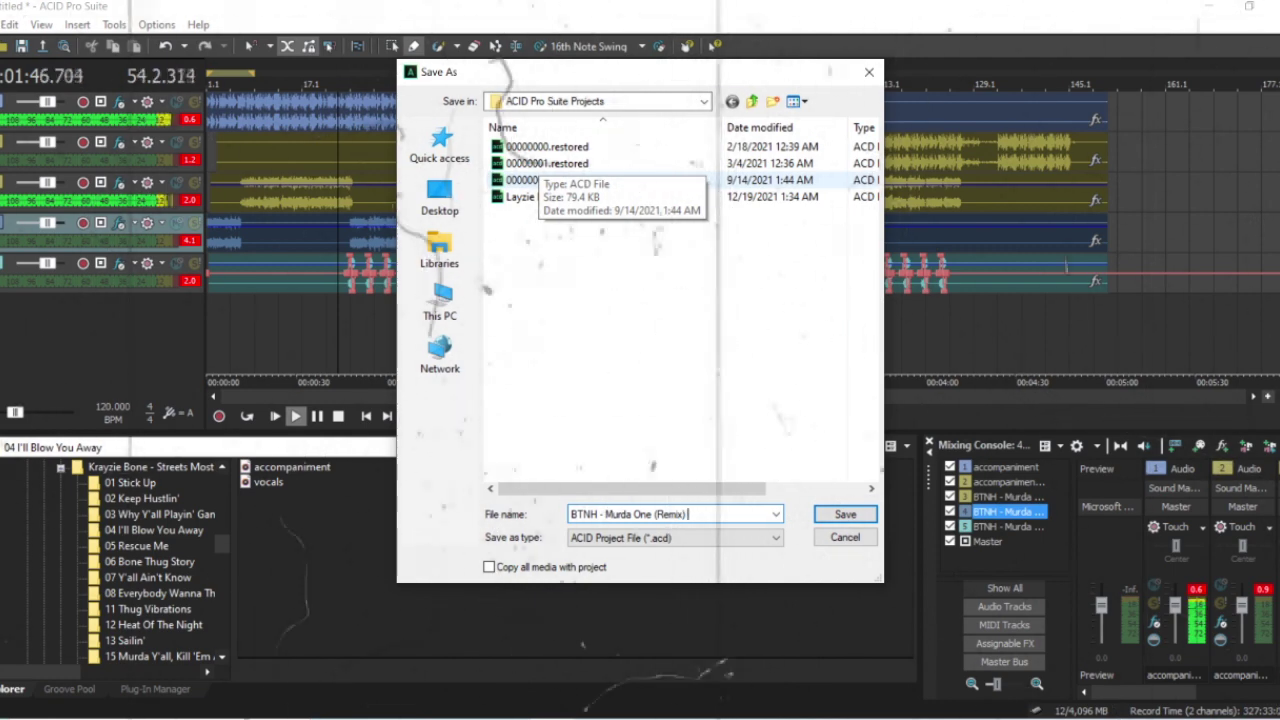
pyautogui.write(' (R')
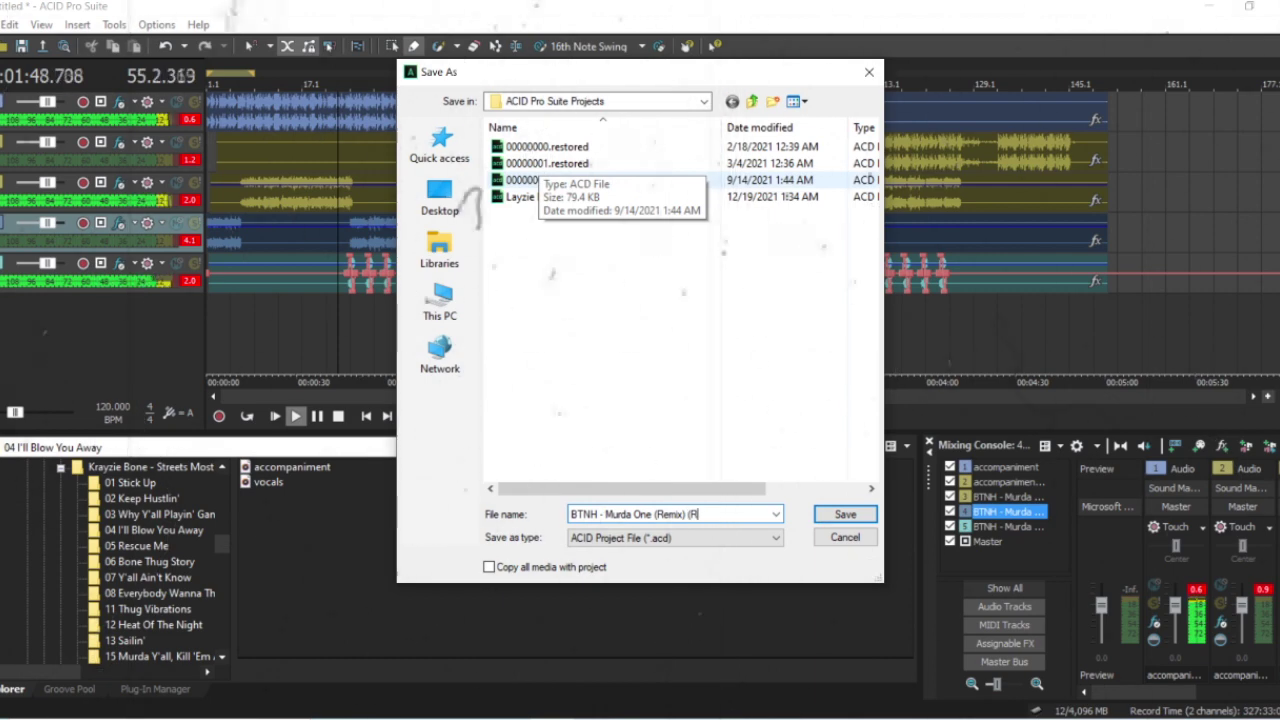
pyautogui.write('andom')
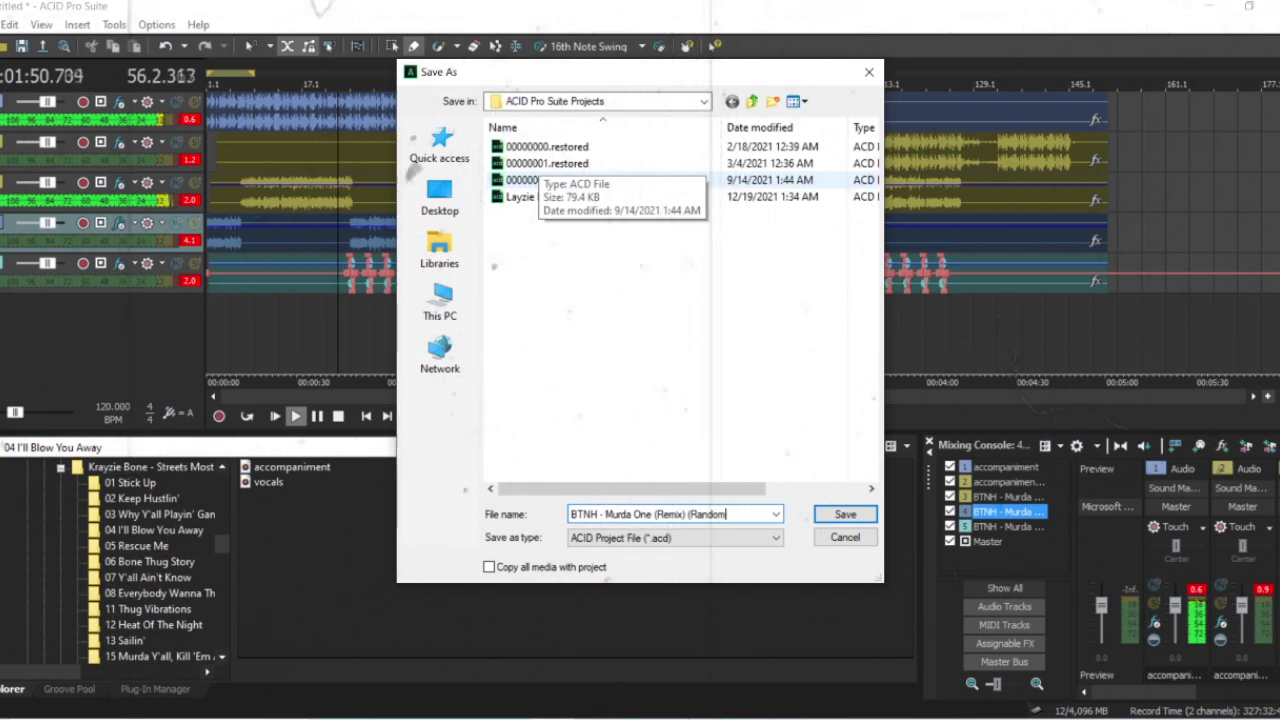
pyautogui.write(' Tuesday')
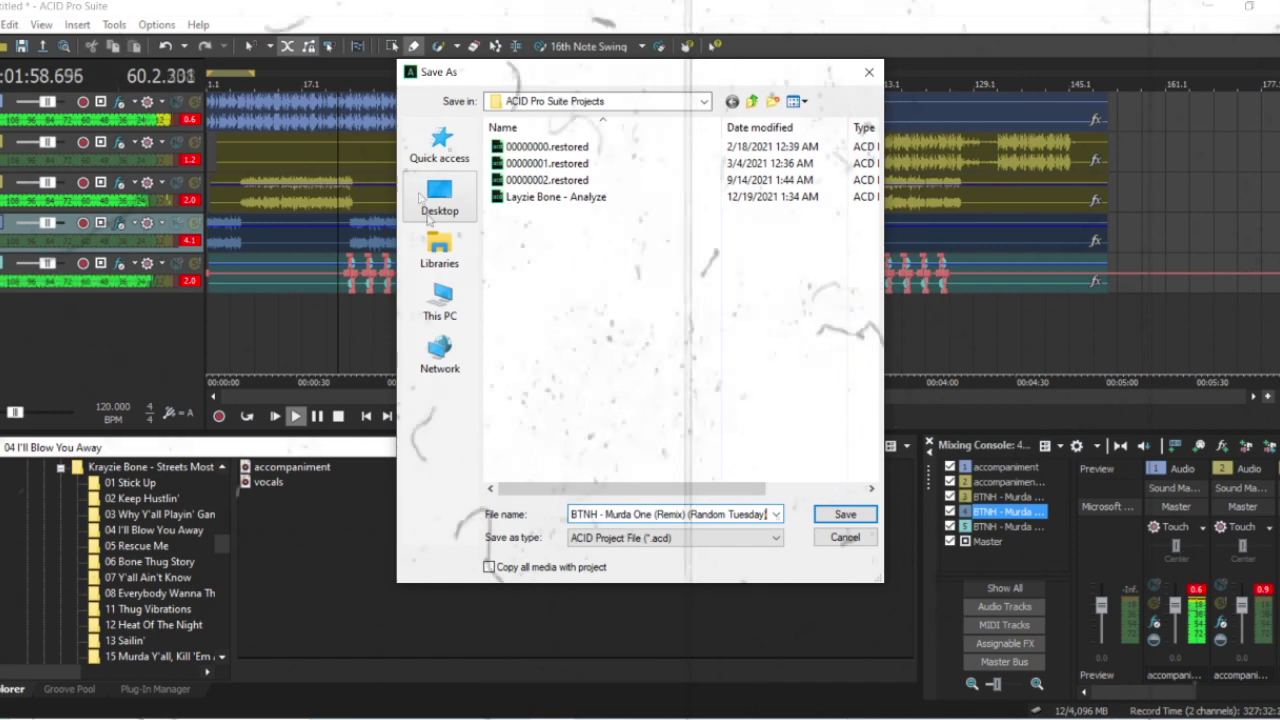
# Save the project in the Random Tuesday folder inside UBMurda Beats Serato Studio
pyautogui.click(438, 150)
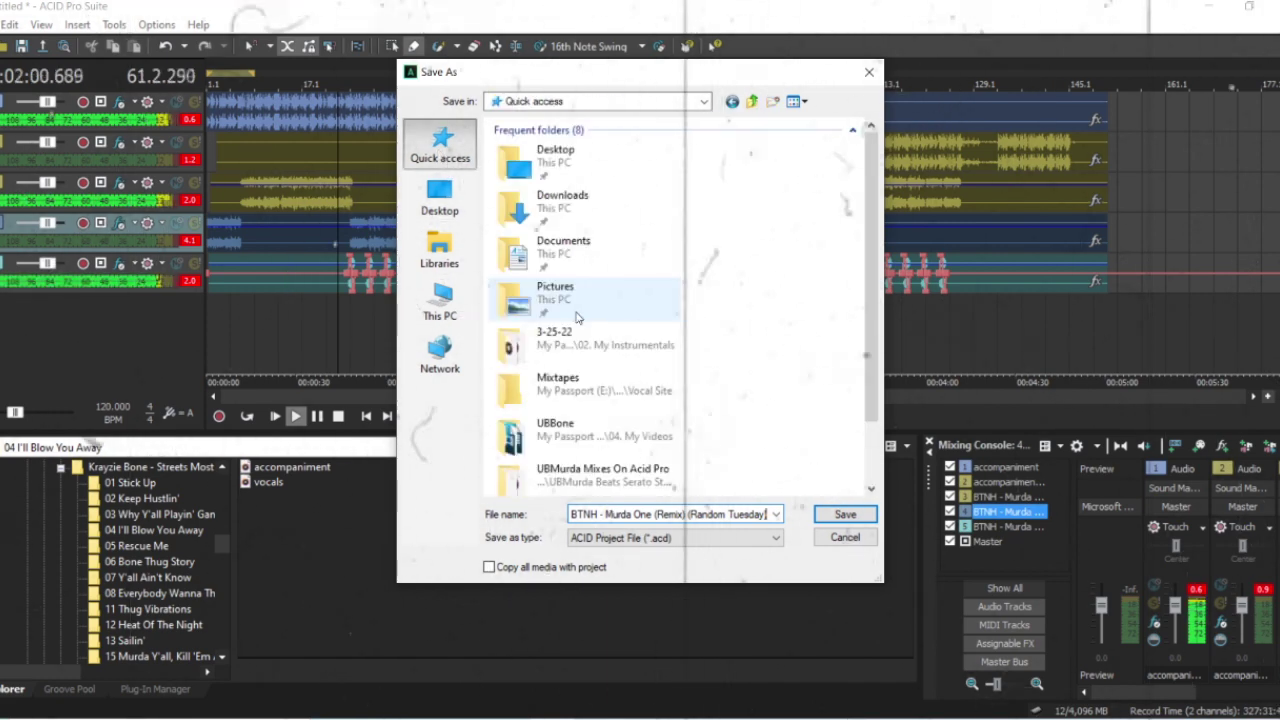
pyautogui.scroll(-2, 588, 345)
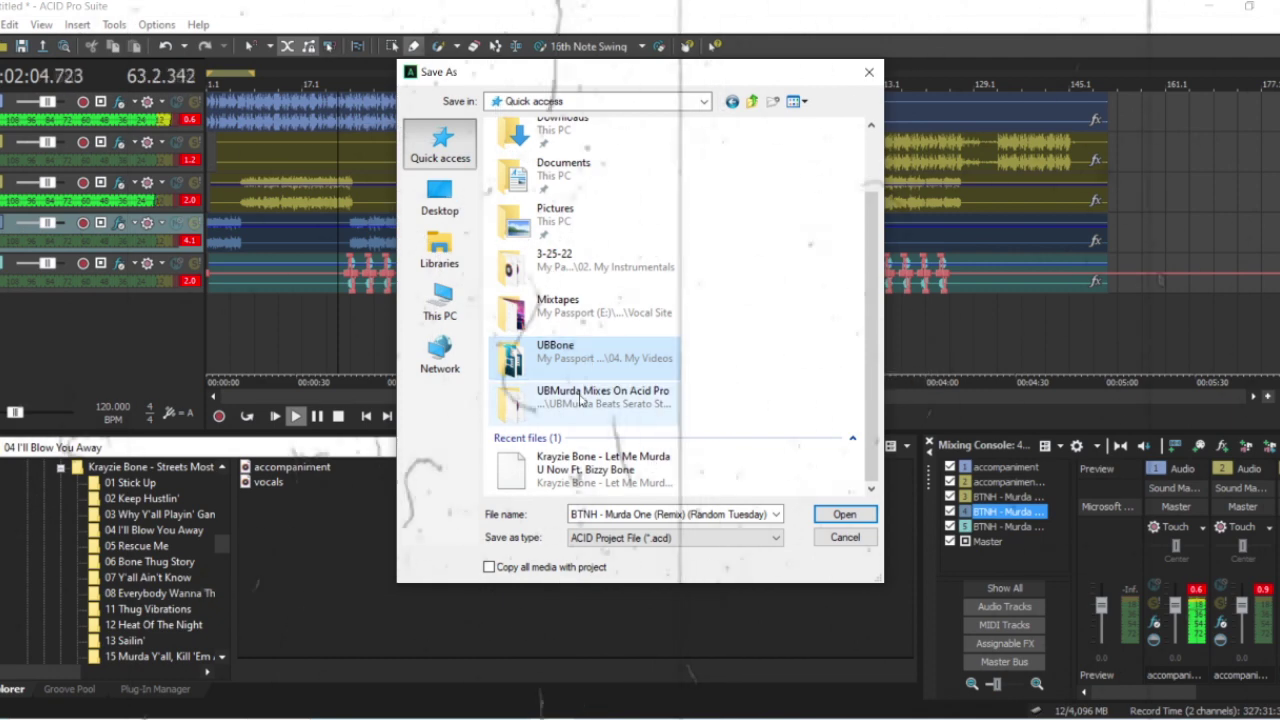
pyautogui.doubleClick(580, 397)
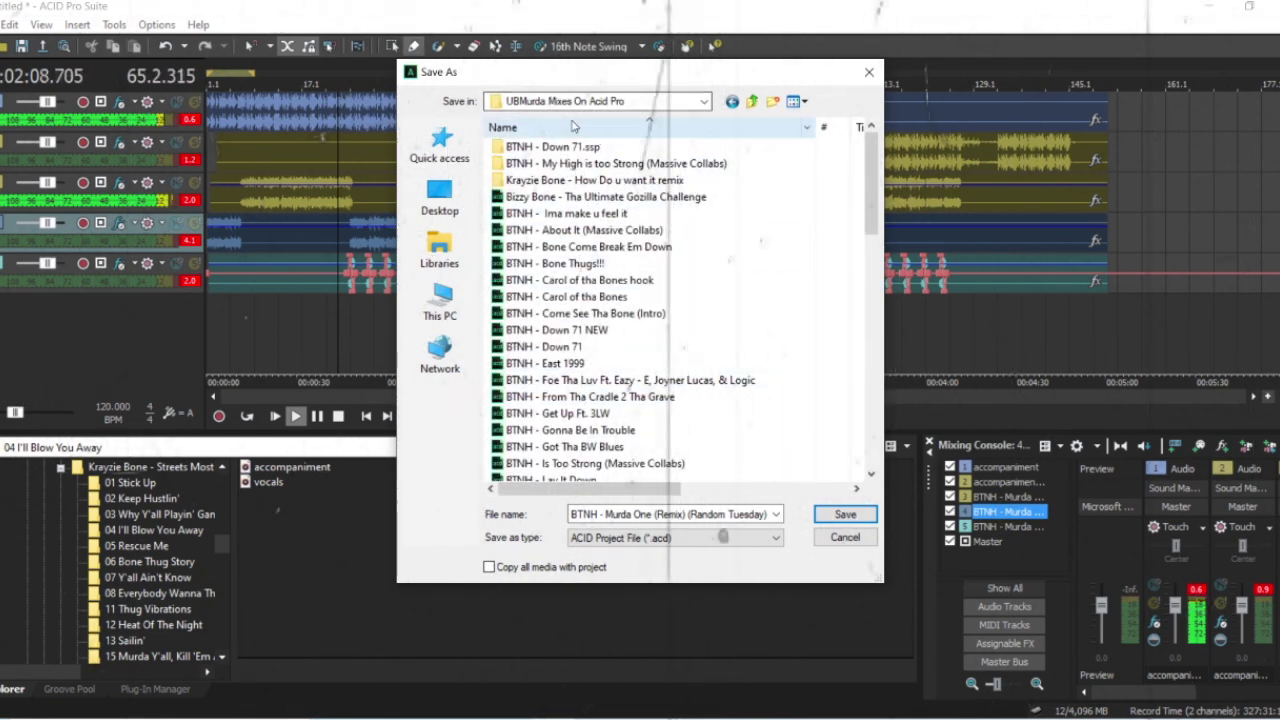
pyautogui.click(705, 101)
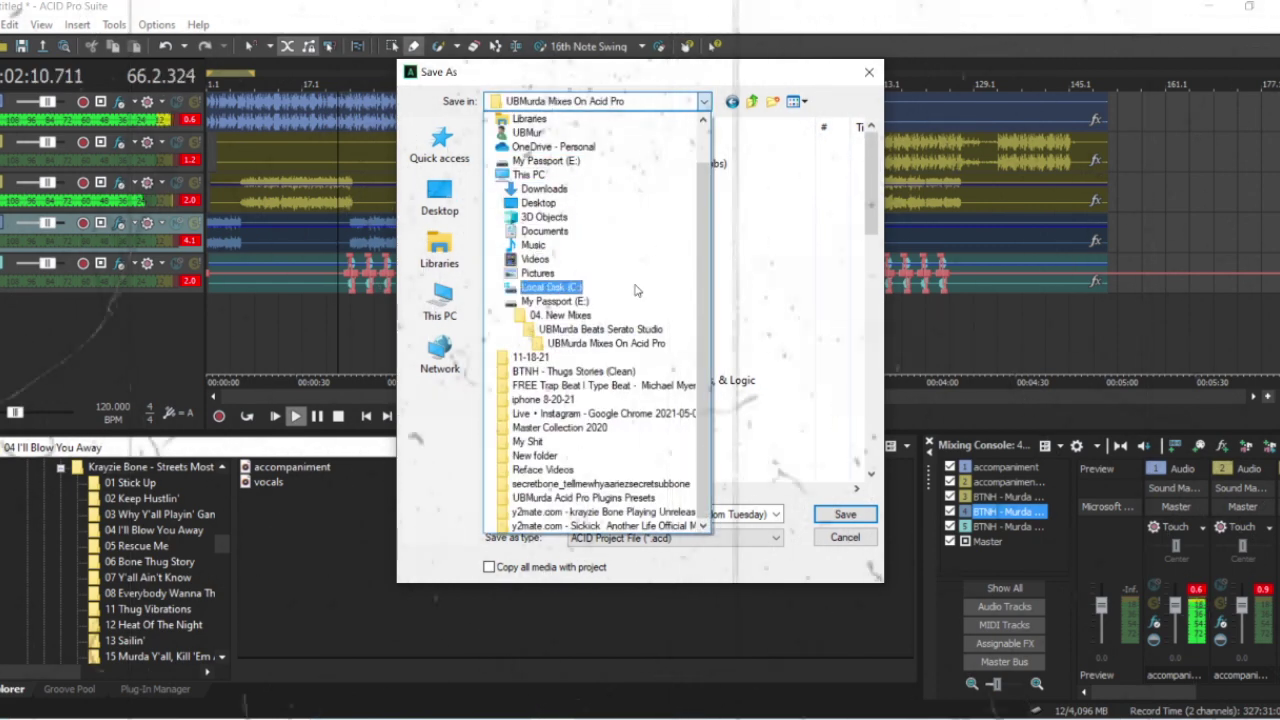
pyautogui.click(630, 318)
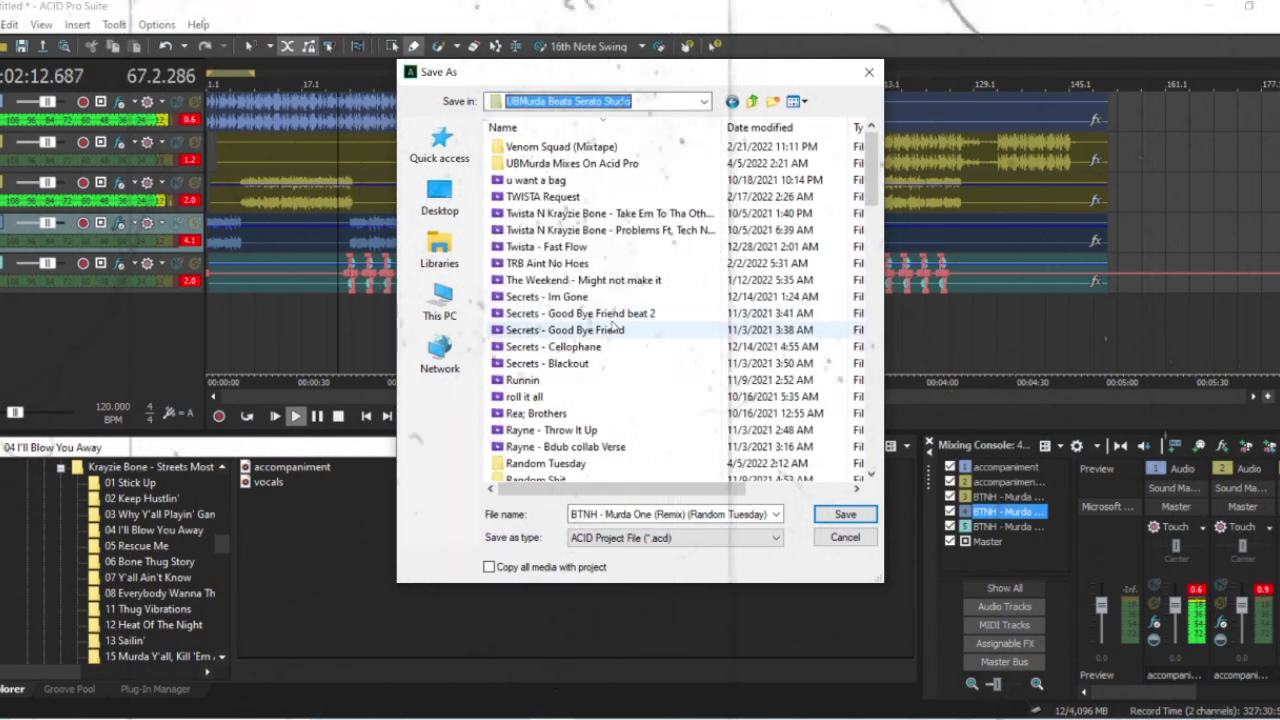
pyautogui.scroll(-3, 625, 320)
pyautogui.scroll(-2, 613, 327)
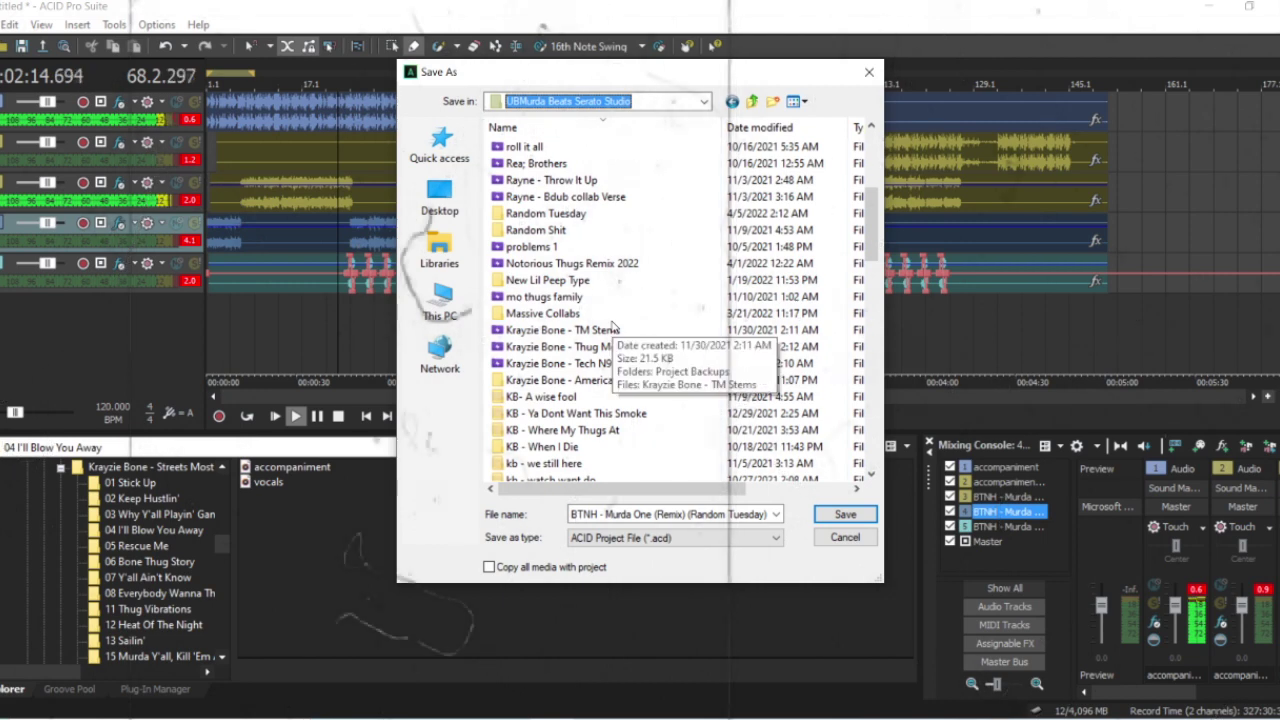
pyautogui.doubleClick(548, 213)
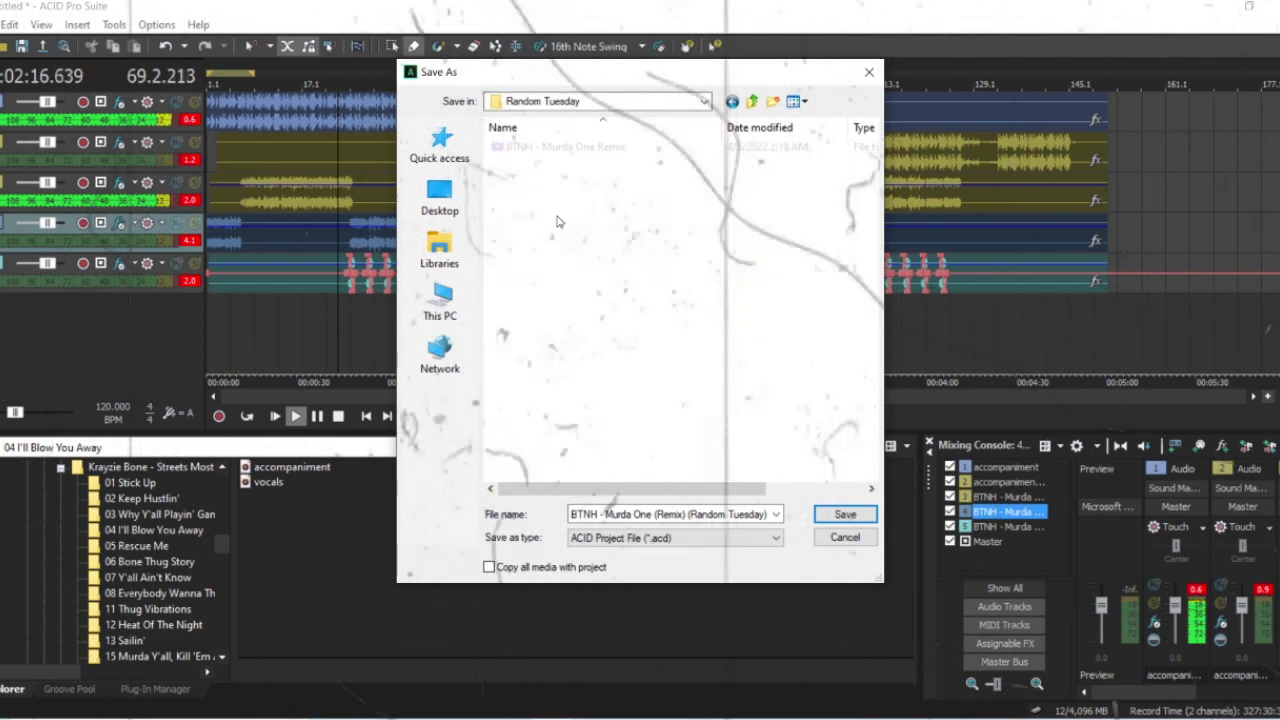
pyautogui.click(845, 515)
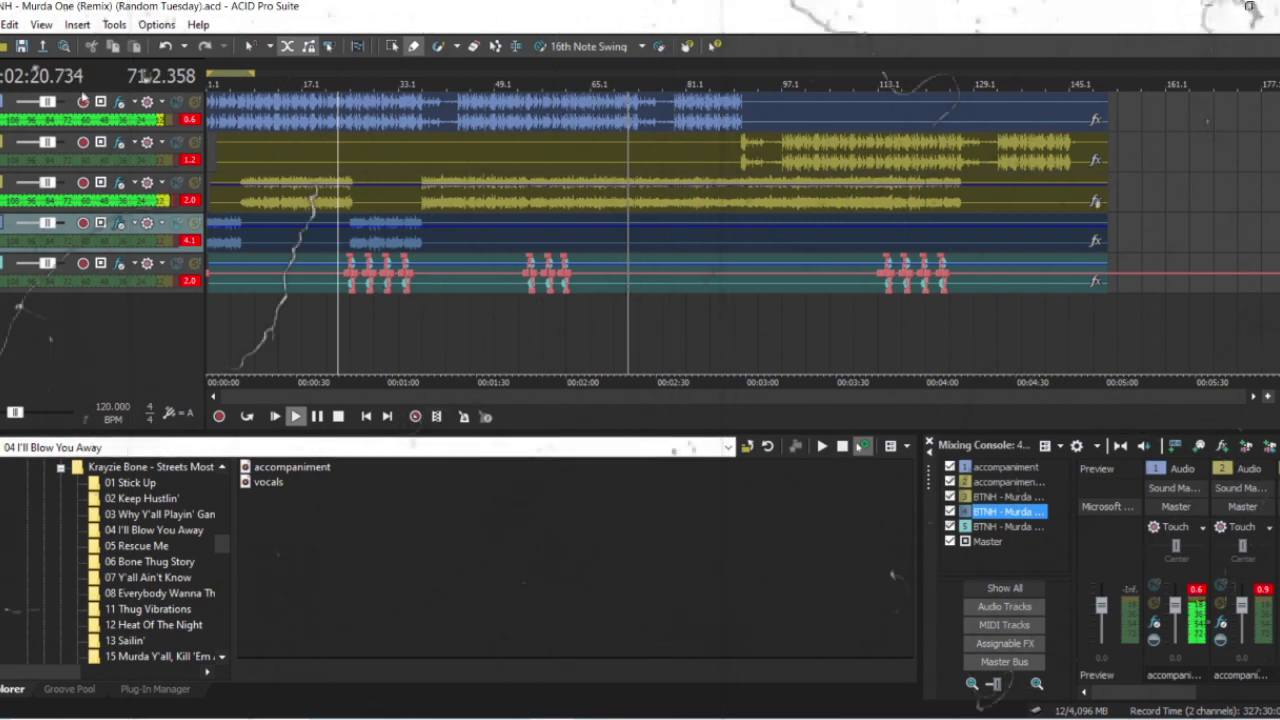
# Play the mix from the second group of Audio 5 sounds, set that track's volume to -1.9 dB and save the project
pyautogui.click(521, 357)
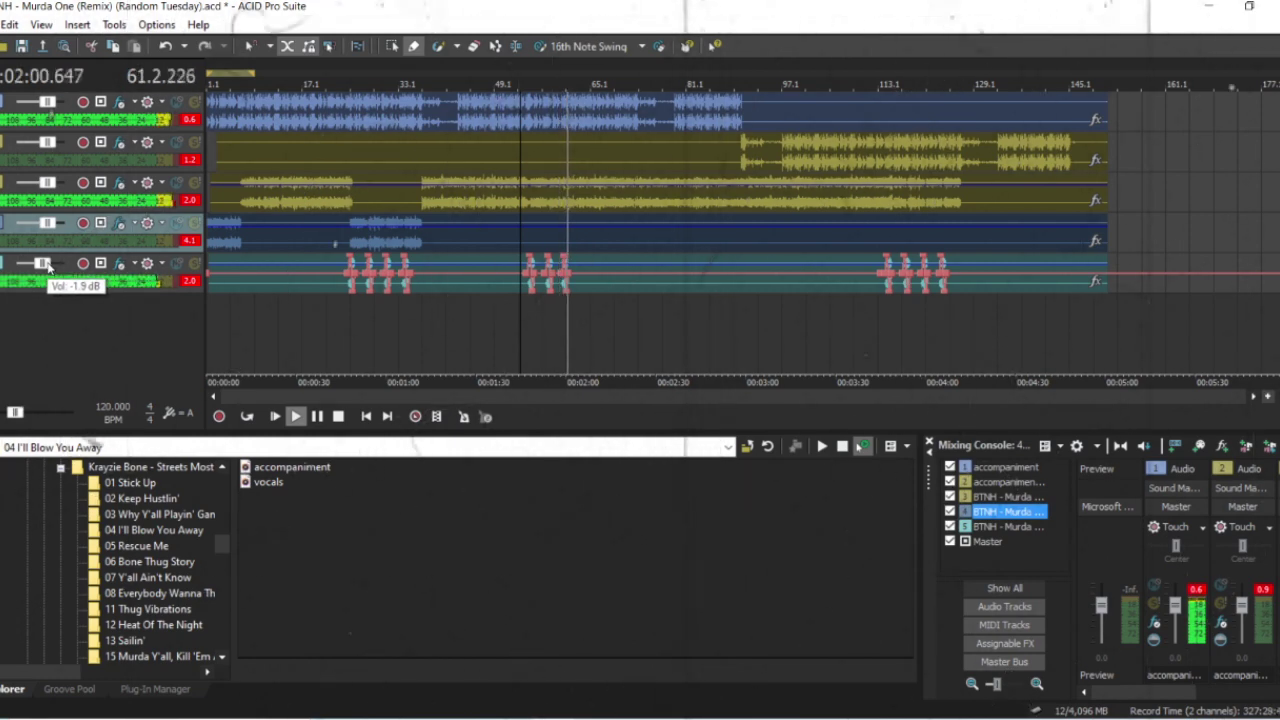
pyautogui.click(3, 24)
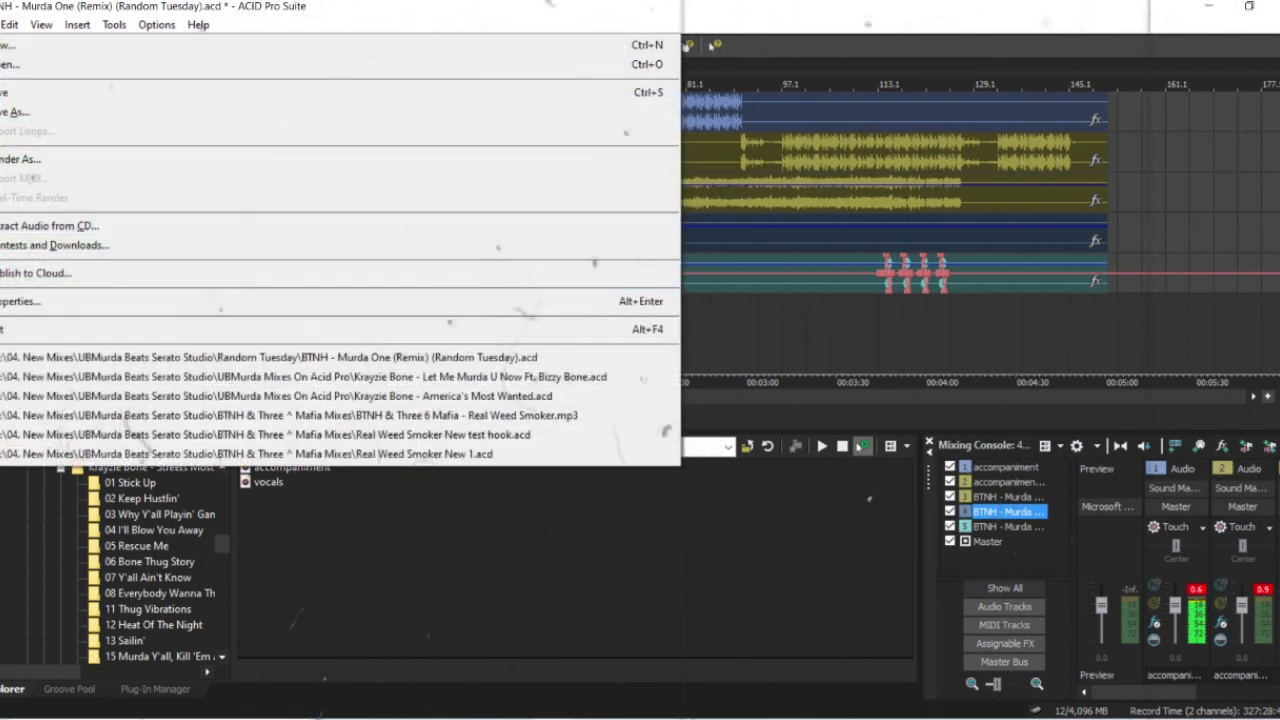
pyautogui.click(8, 92)
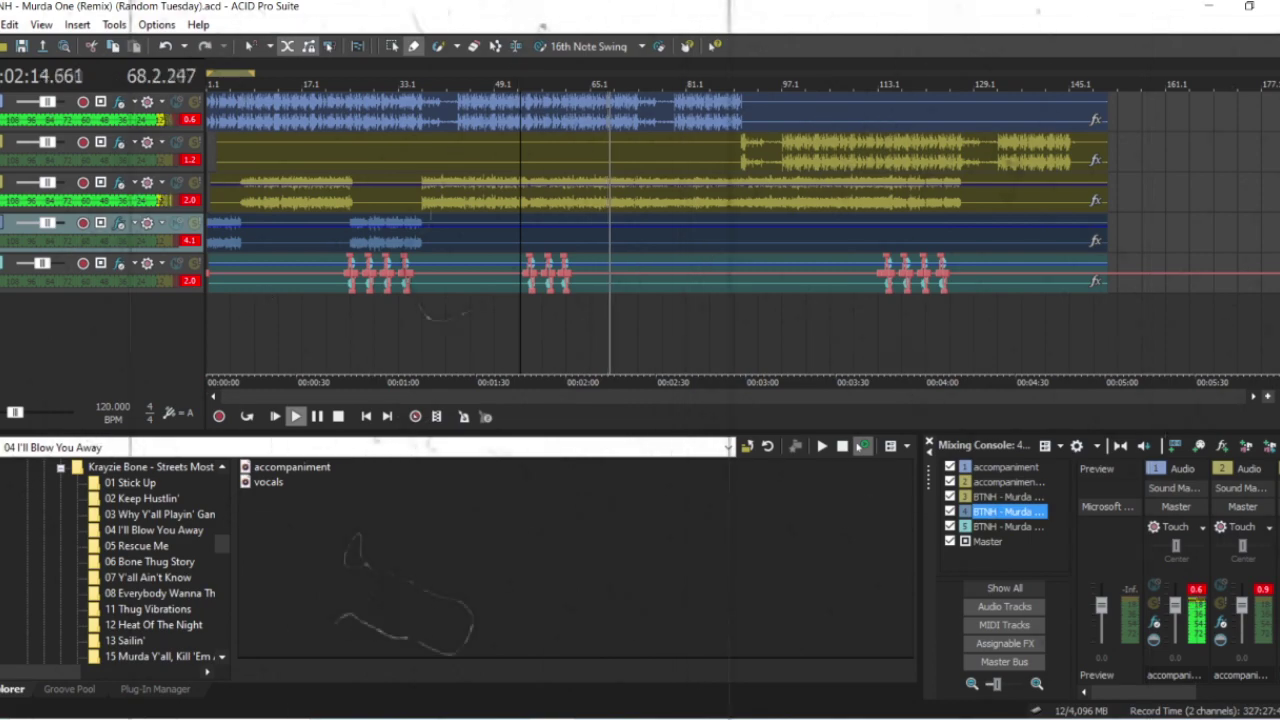
# Start rendering the project as a 320 Kbps, CD Transparent Audio MP3 and open the UBMurda Mixes On Acid Pro folder
pyautogui.click(0, 24)
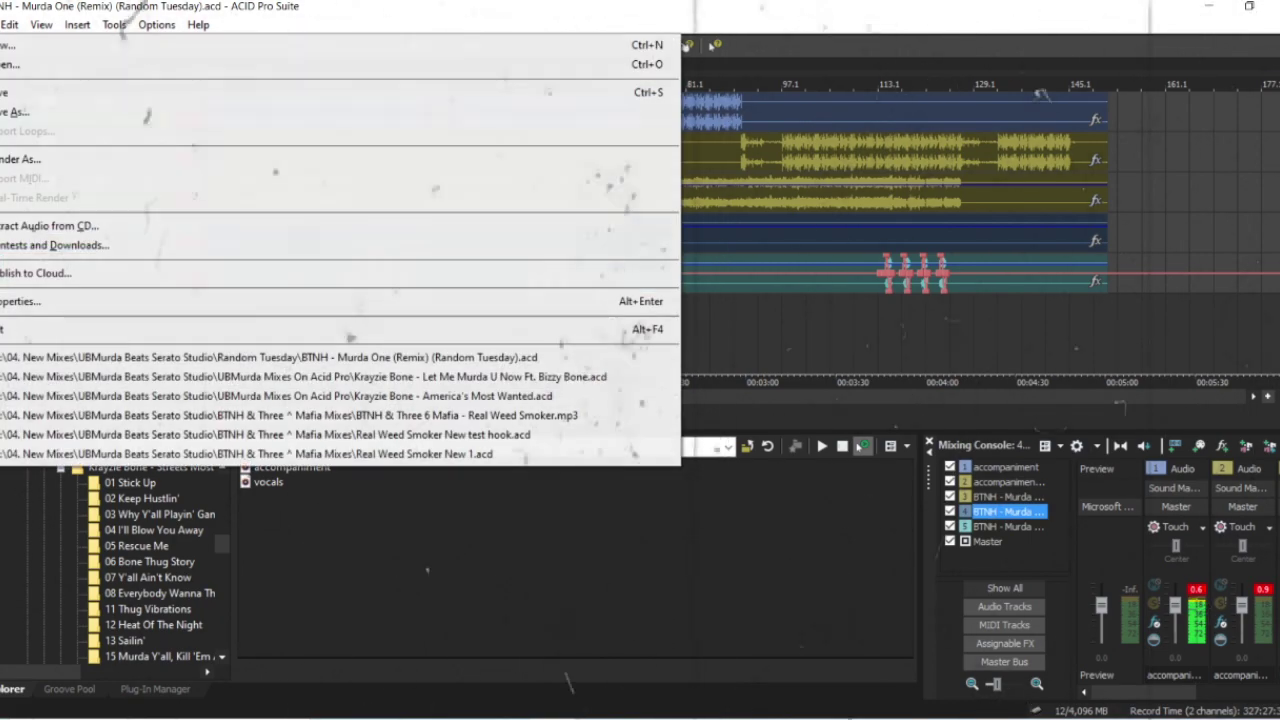
pyautogui.click(10, 160)
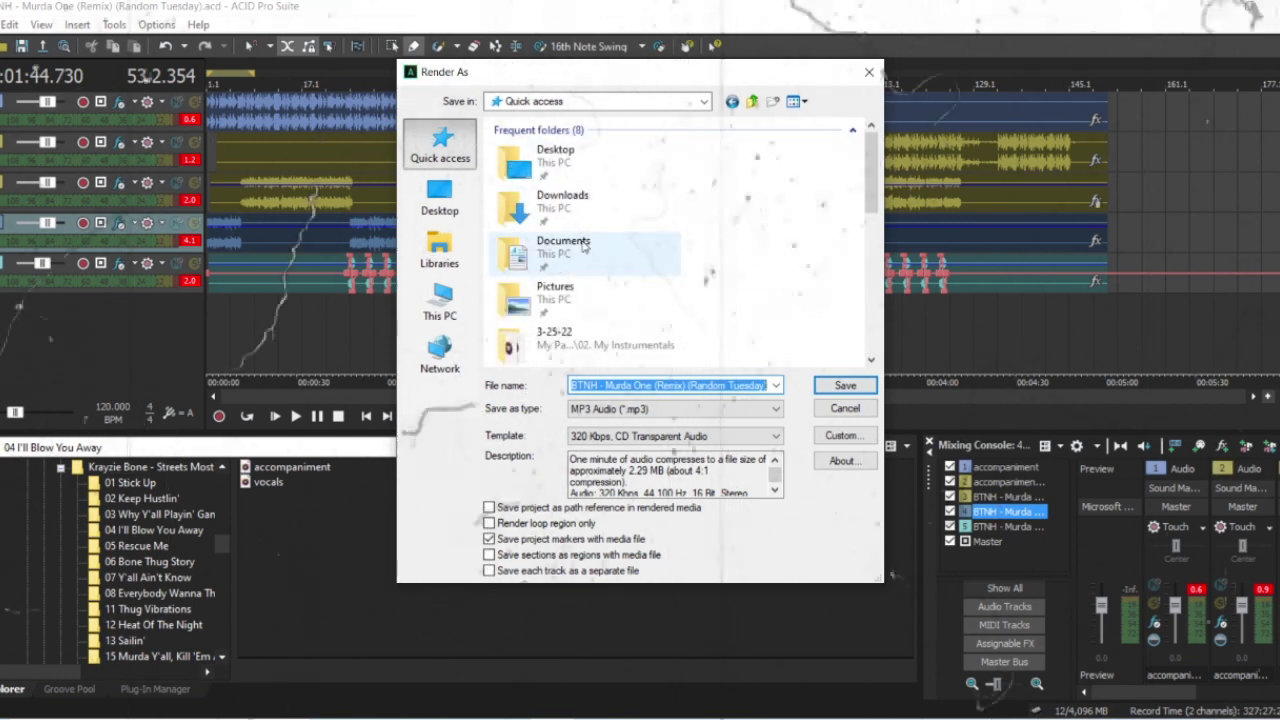
pyautogui.scroll(-2, 582, 248)
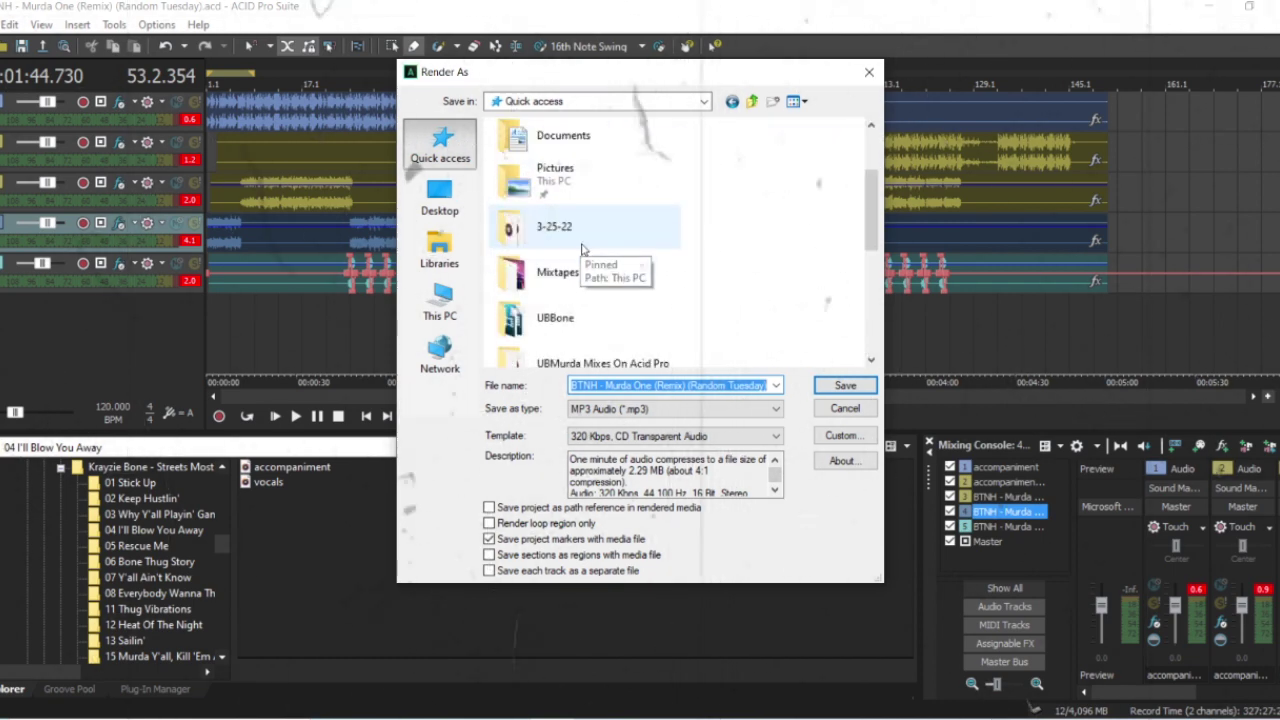
pyautogui.doubleClick(565, 352)
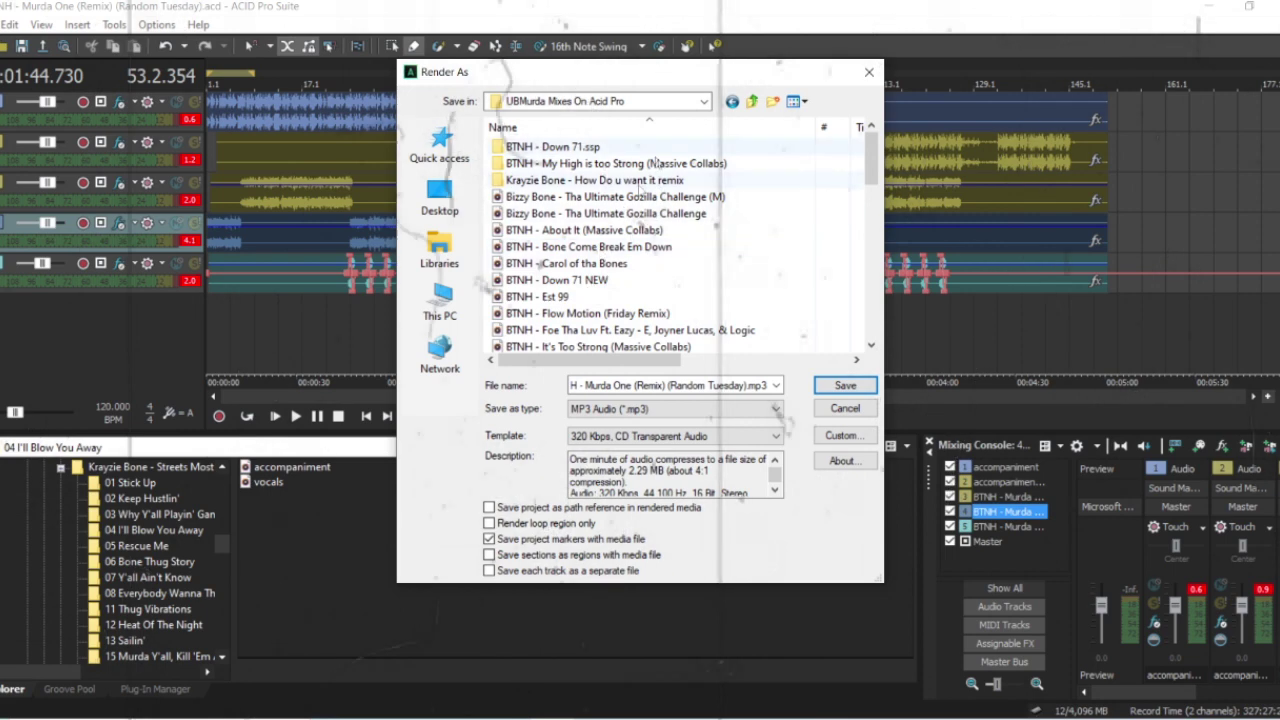
# Render the MP3 to the Random Tuesday folder inside UBMurda Beats Serato Studio and open the output folder when rendering finishes
pyautogui.click(706, 100)
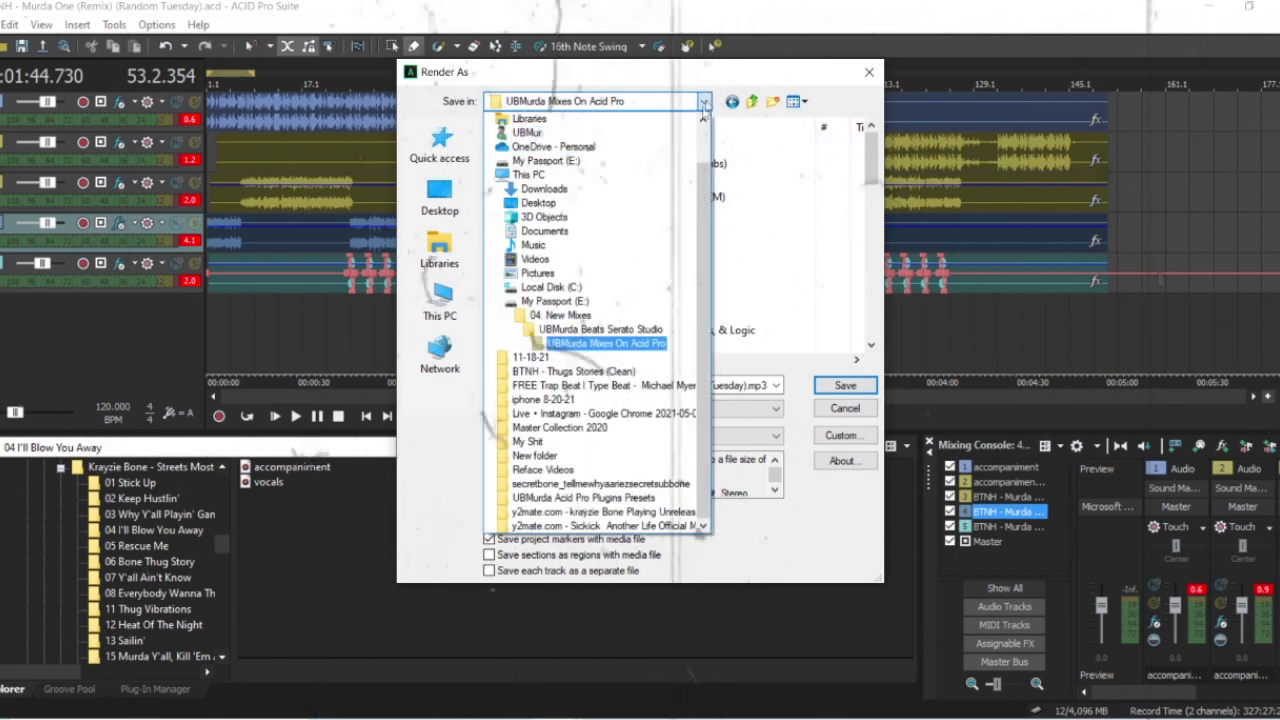
pyautogui.click(585, 327)
pyautogui.scroll(-9, 573, 322)
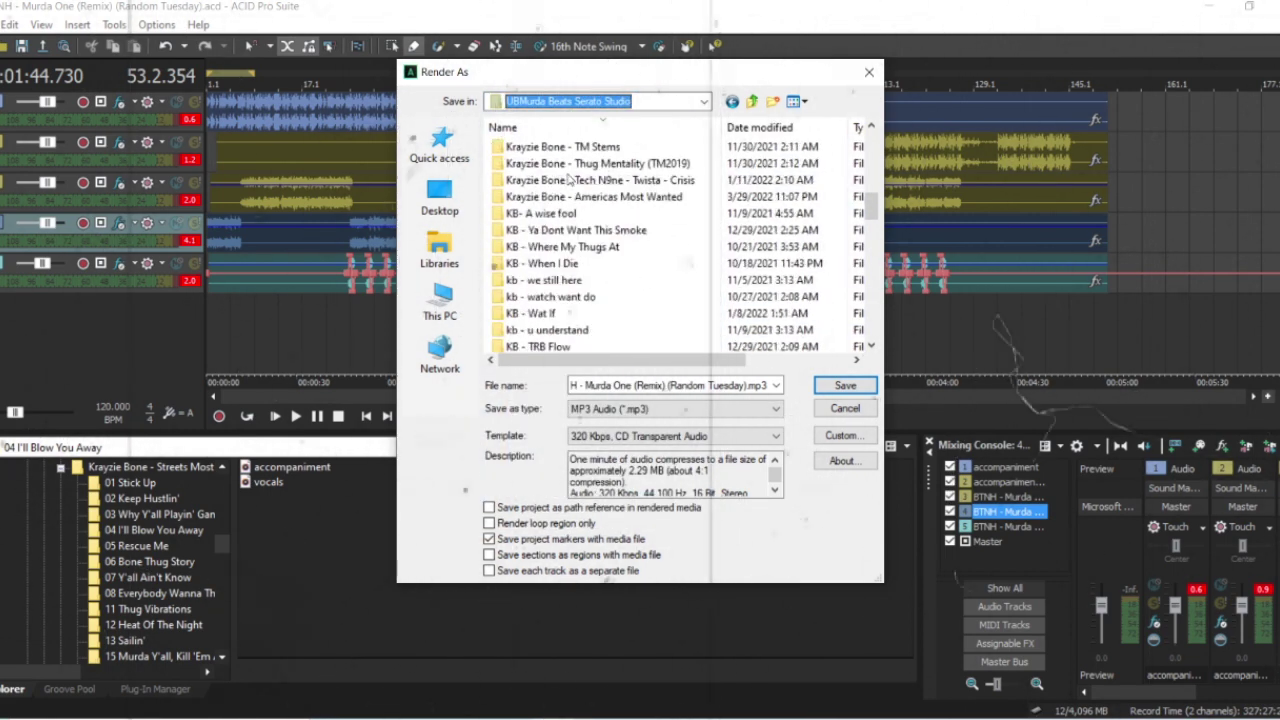
pyautogui.scroll(3, 570, 180)
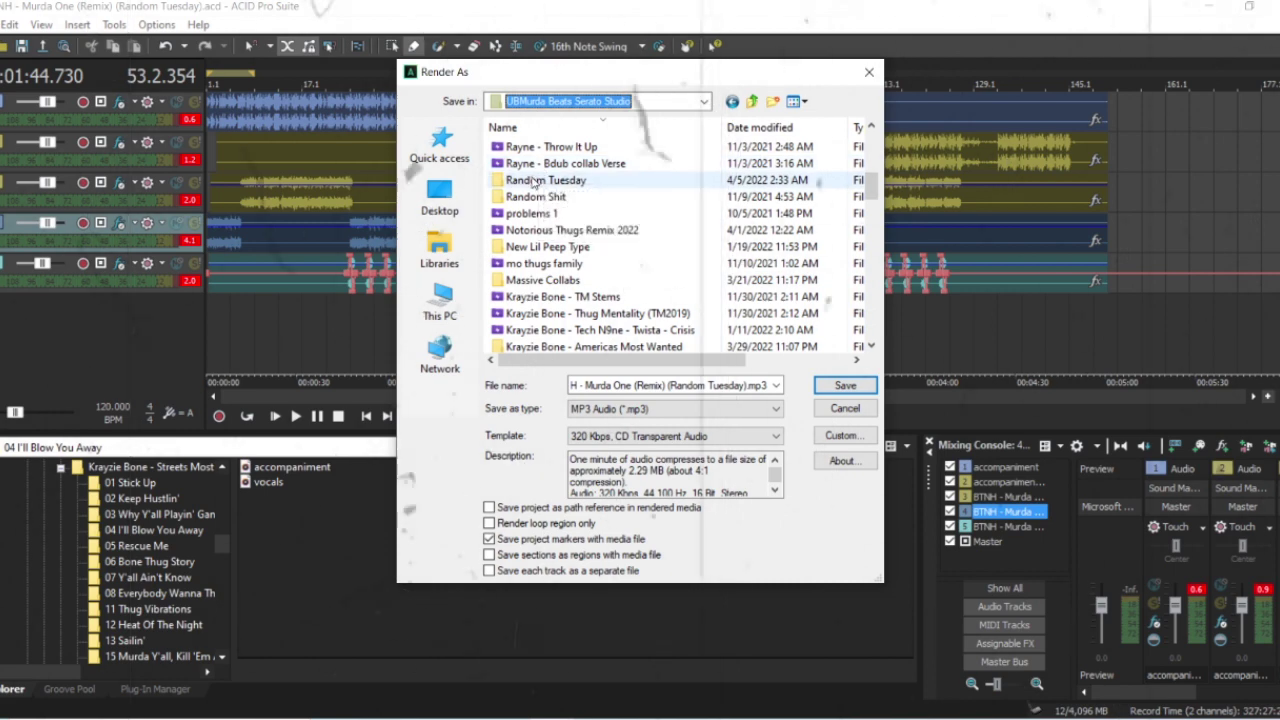
pyautogui.doubleClick(540, 180)
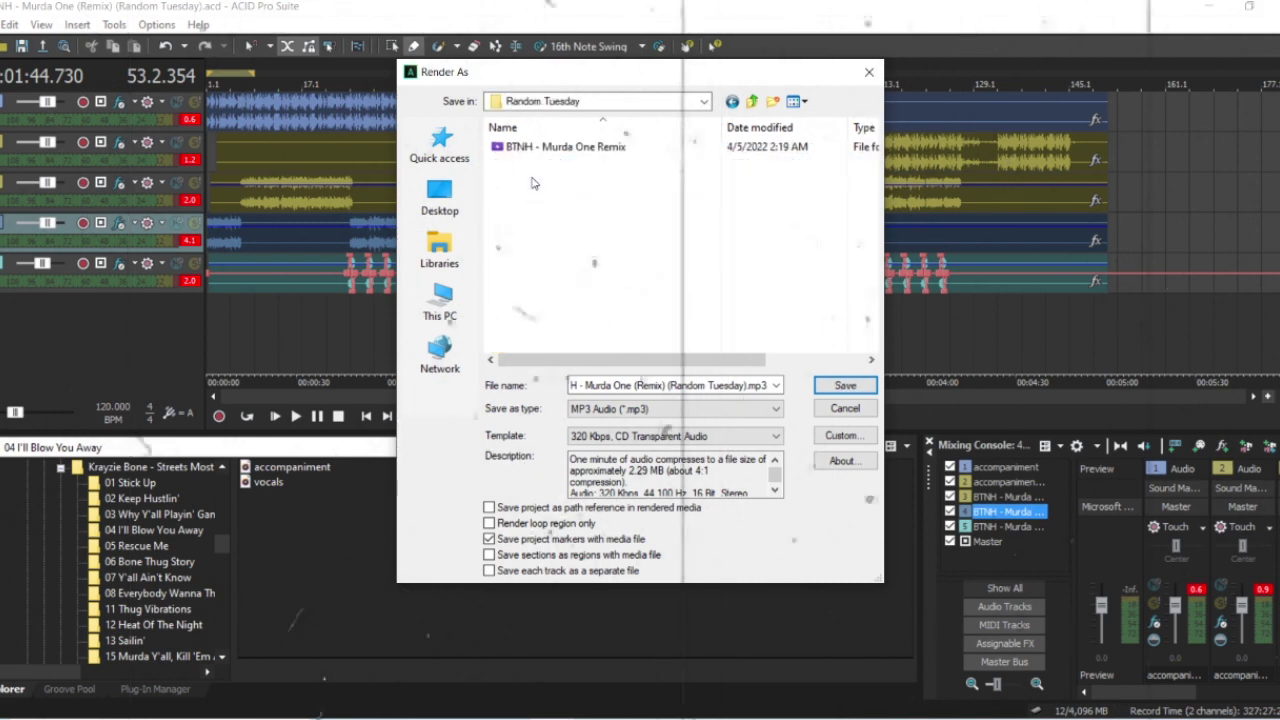
pyautogui.click(842, 385)
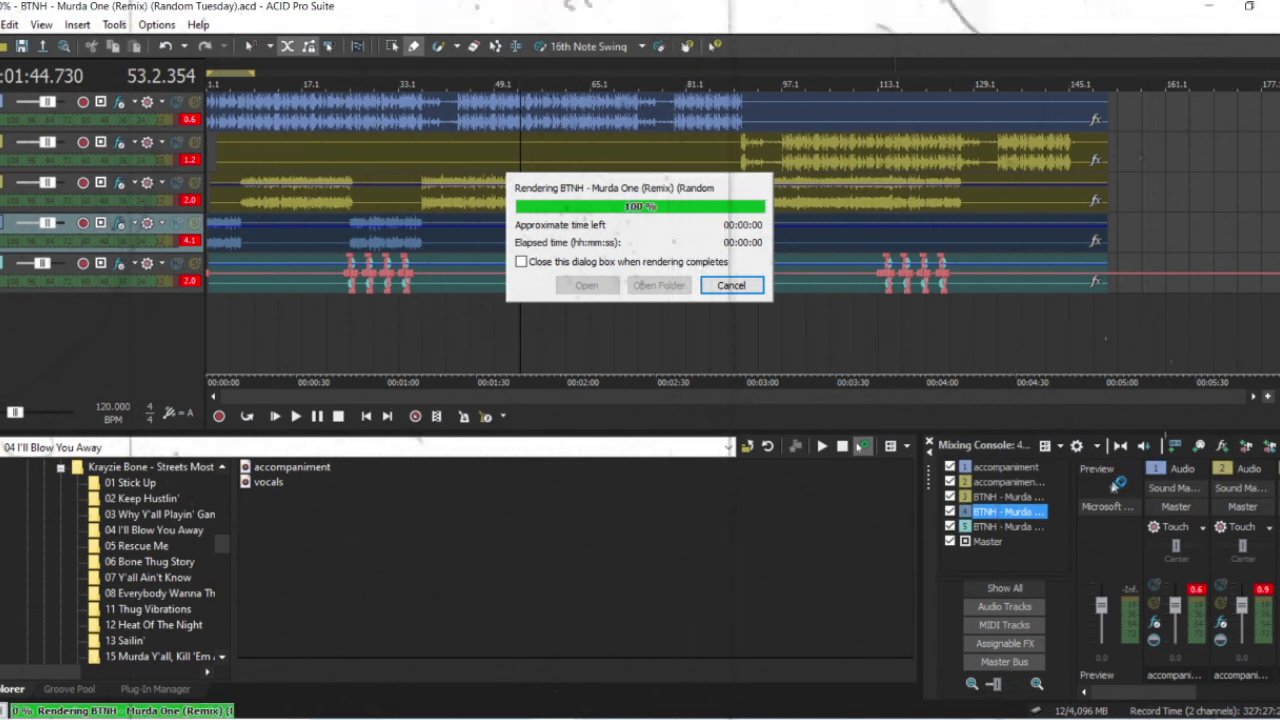
pyautogui.click(643, 286)
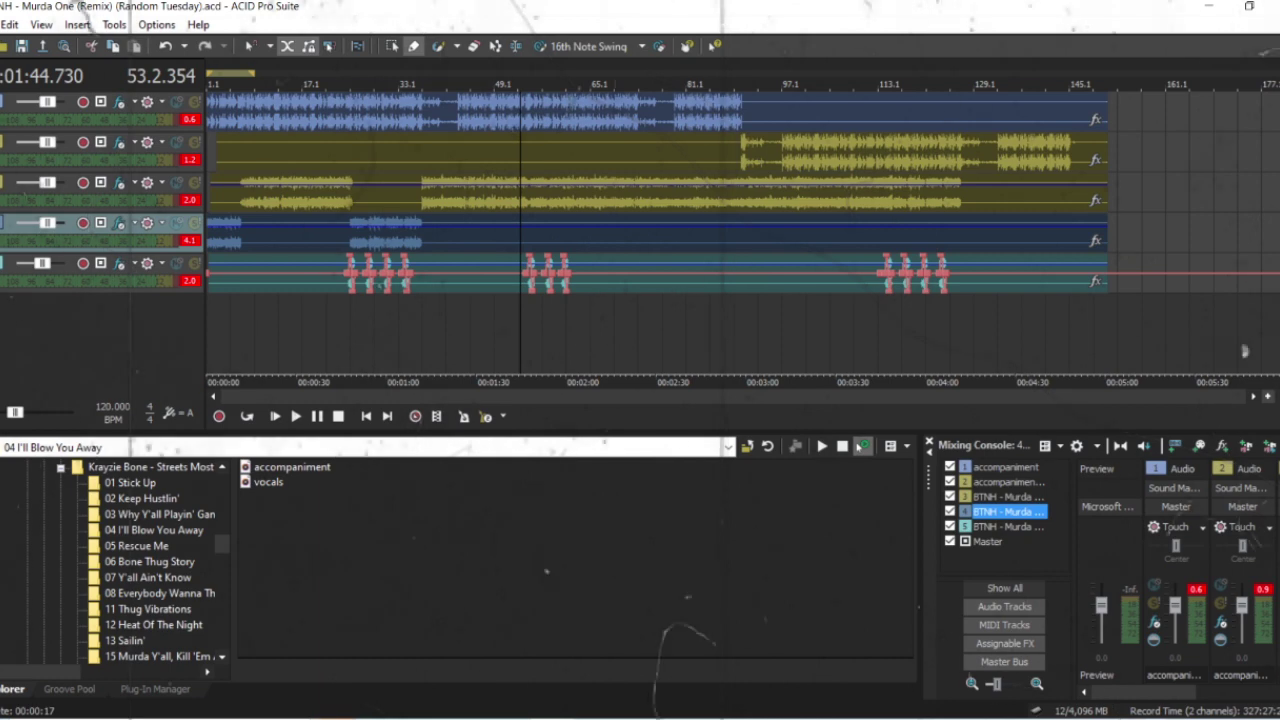
# Switch to Outplayed and open its screen recorder controls
pyautogui.click(1114, 718)
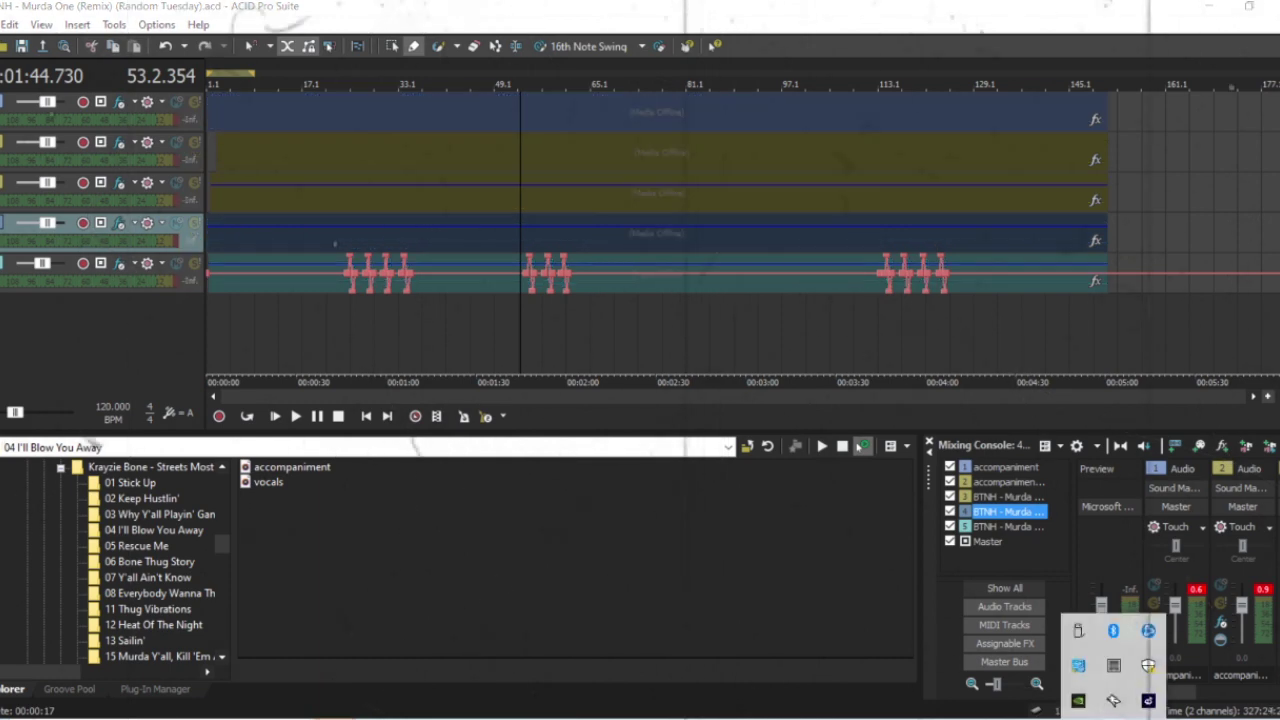
pyautogui.click(1147, 702)
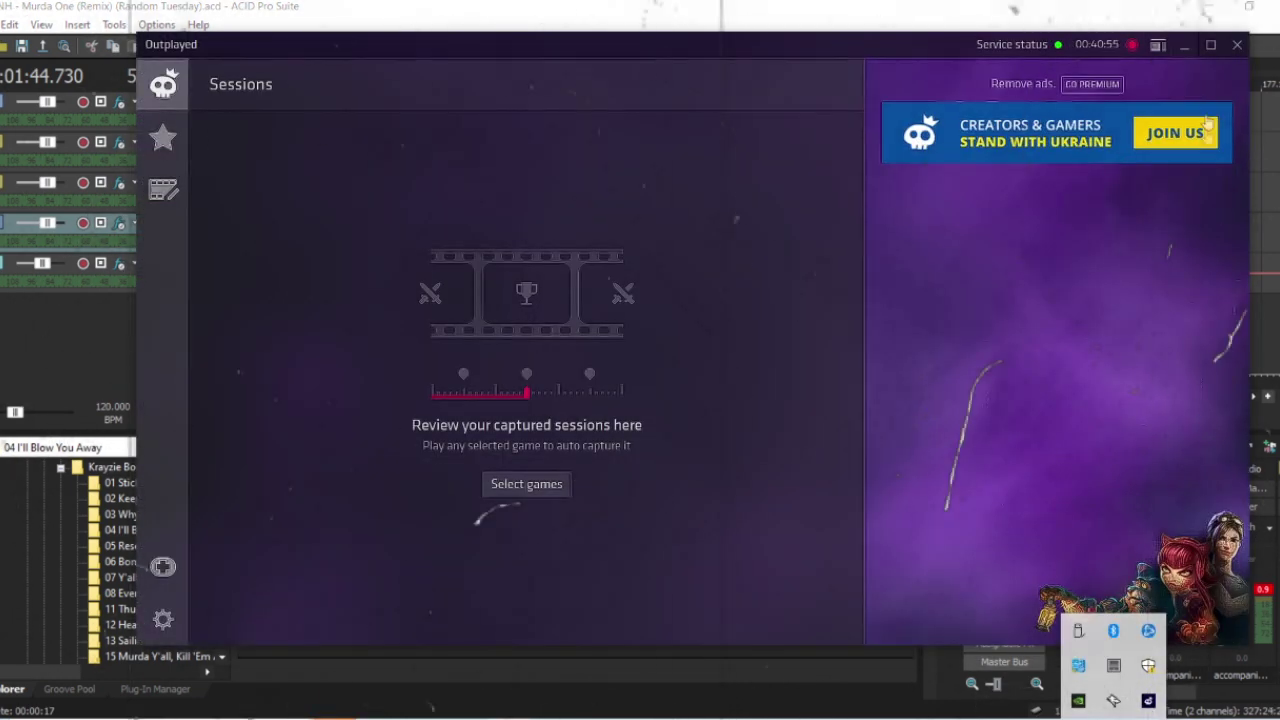
pyautogui.click(1131, 44)
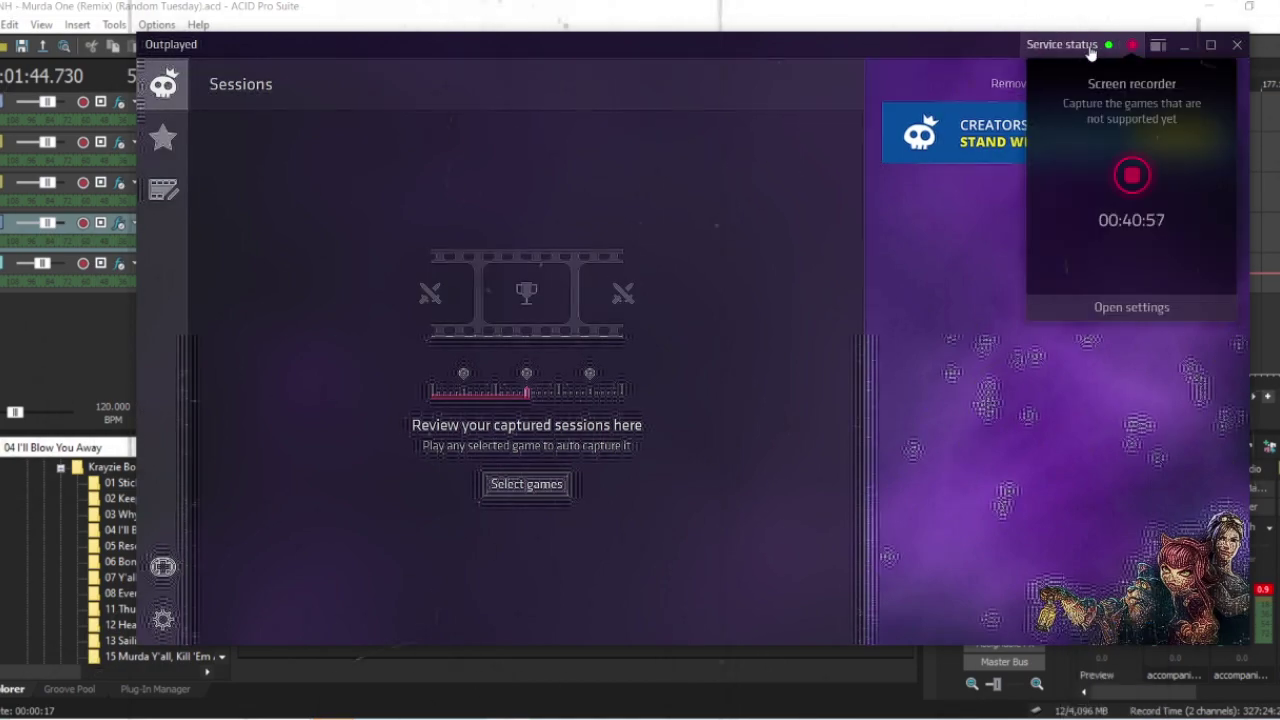